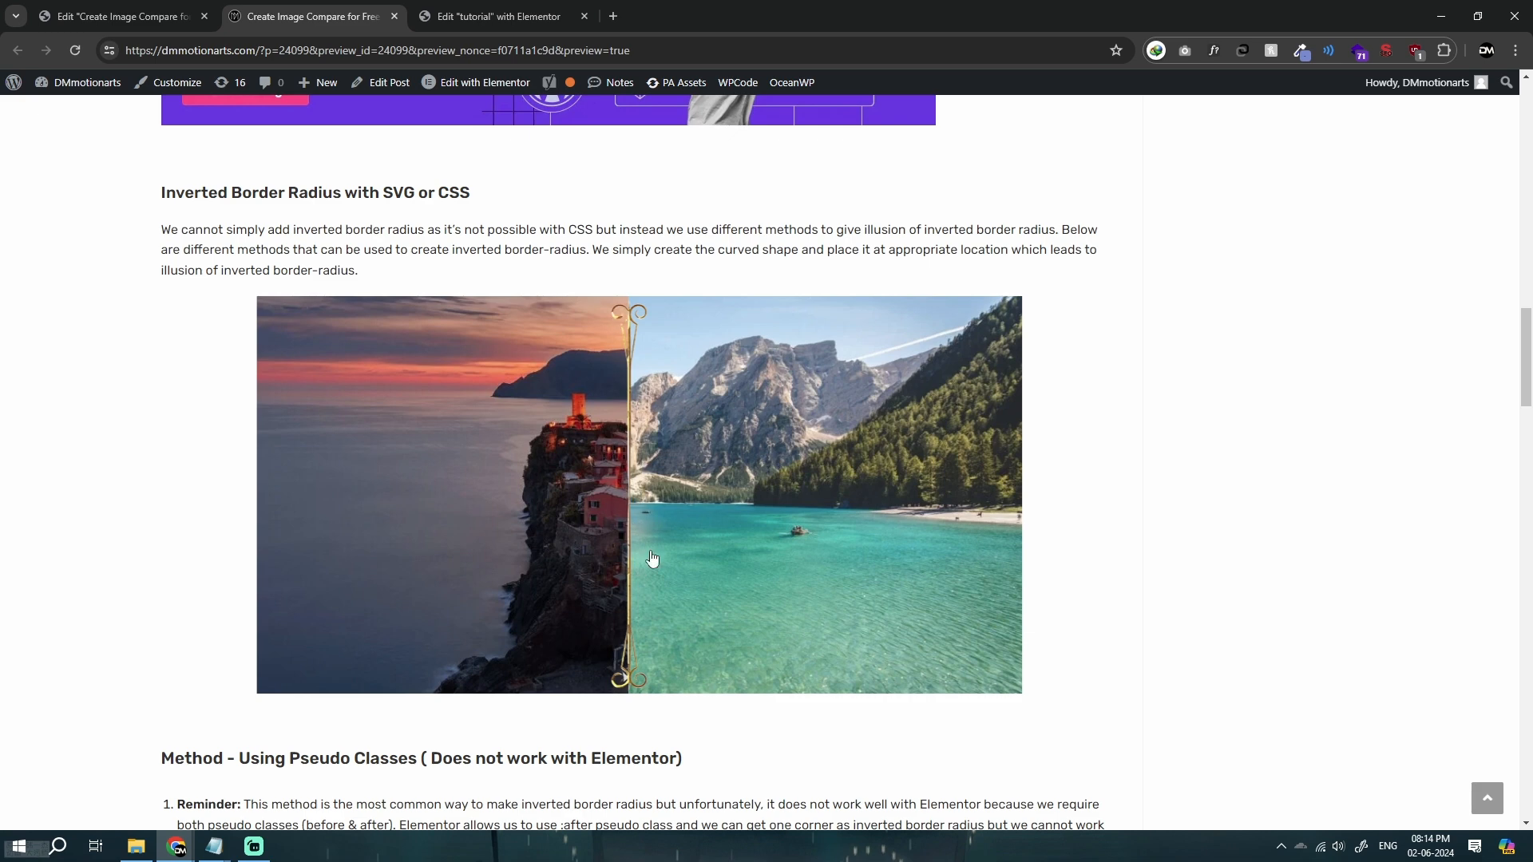
Try out the comparison slider on the post preview and the "Easy comparison slider" demo on CodePen, and look over the demo's code.
left_click_drag(627, 627, 624, 692)
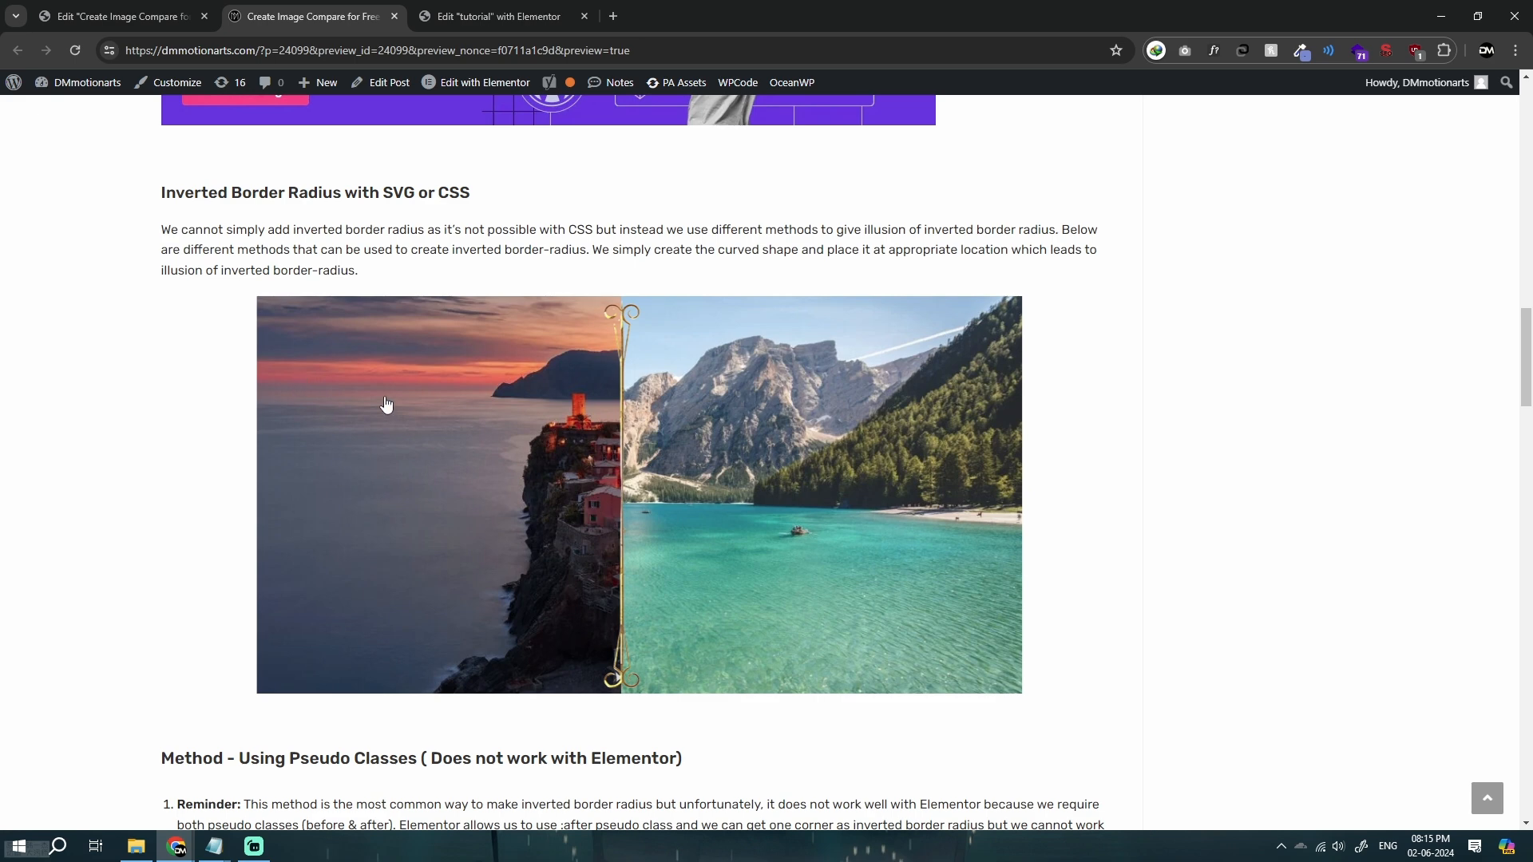
left_click_drag(677, 603, 651, 659)
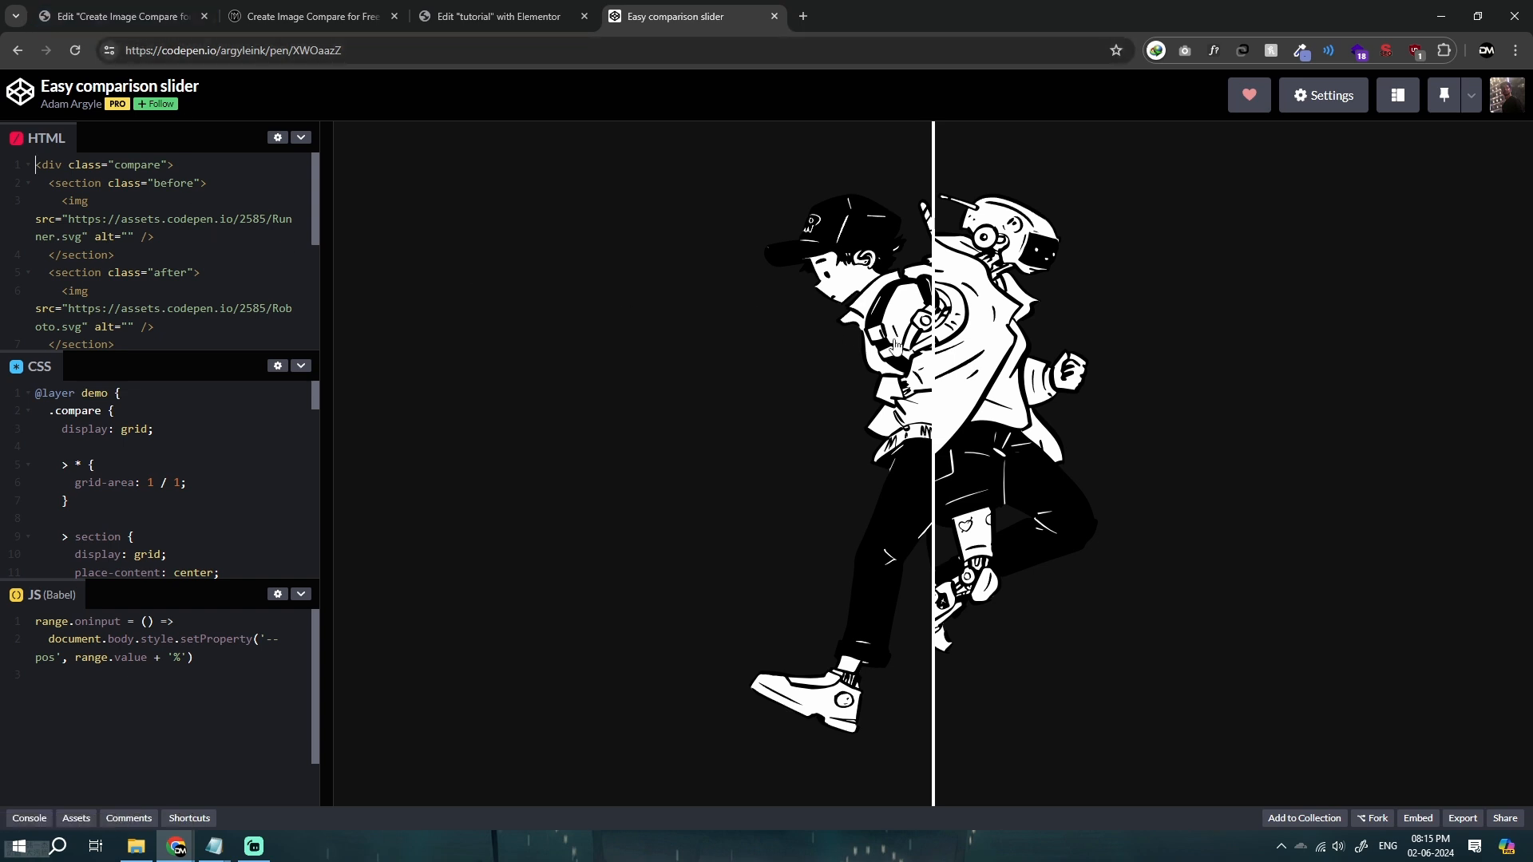
left_click_drag(933, 383, 942, 449)
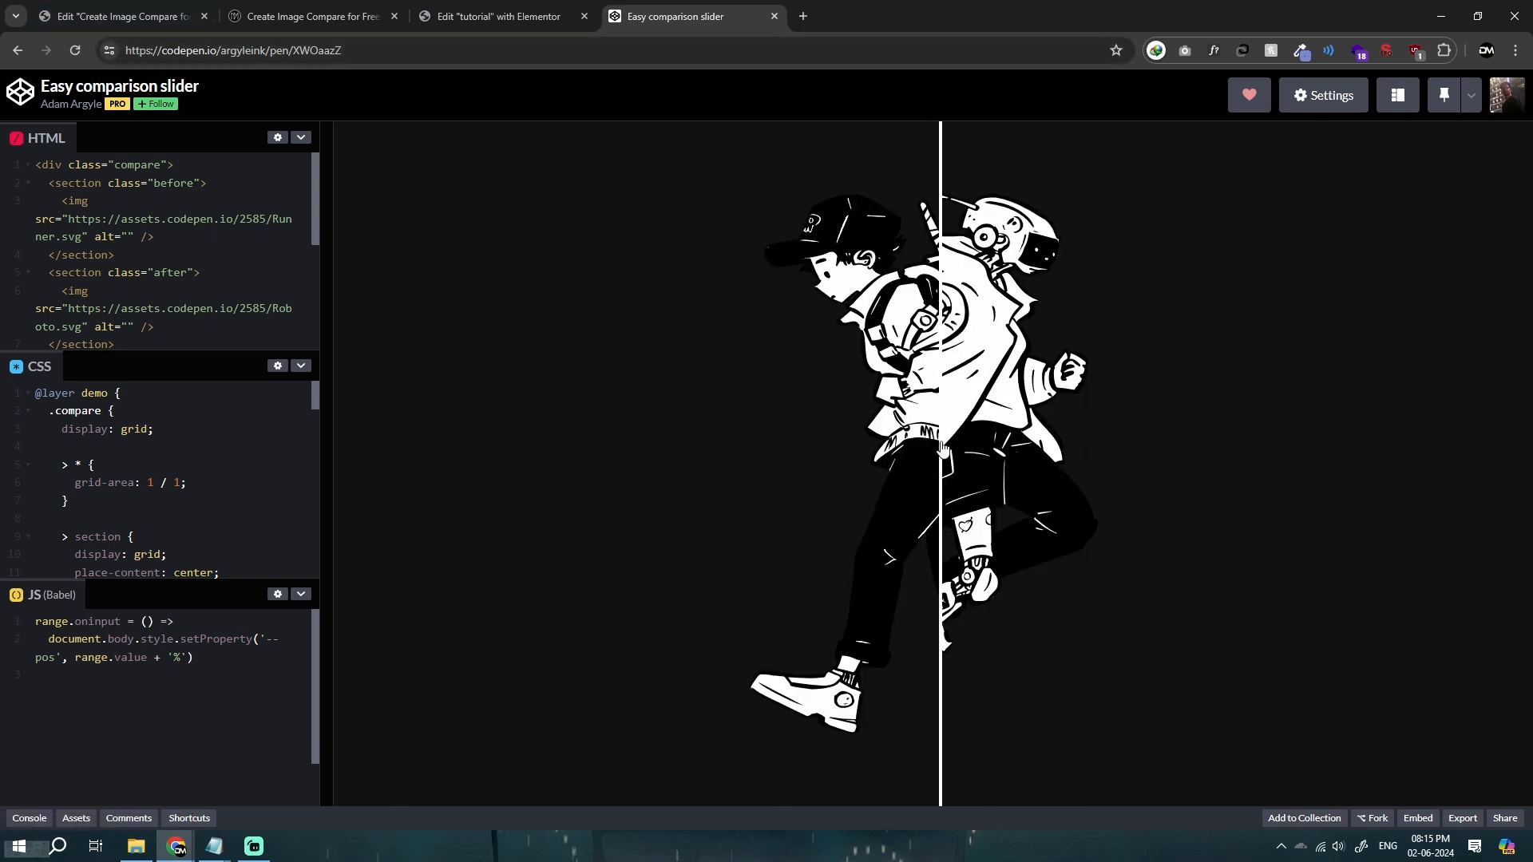
left_click_drag(535, 716, 980, 747)
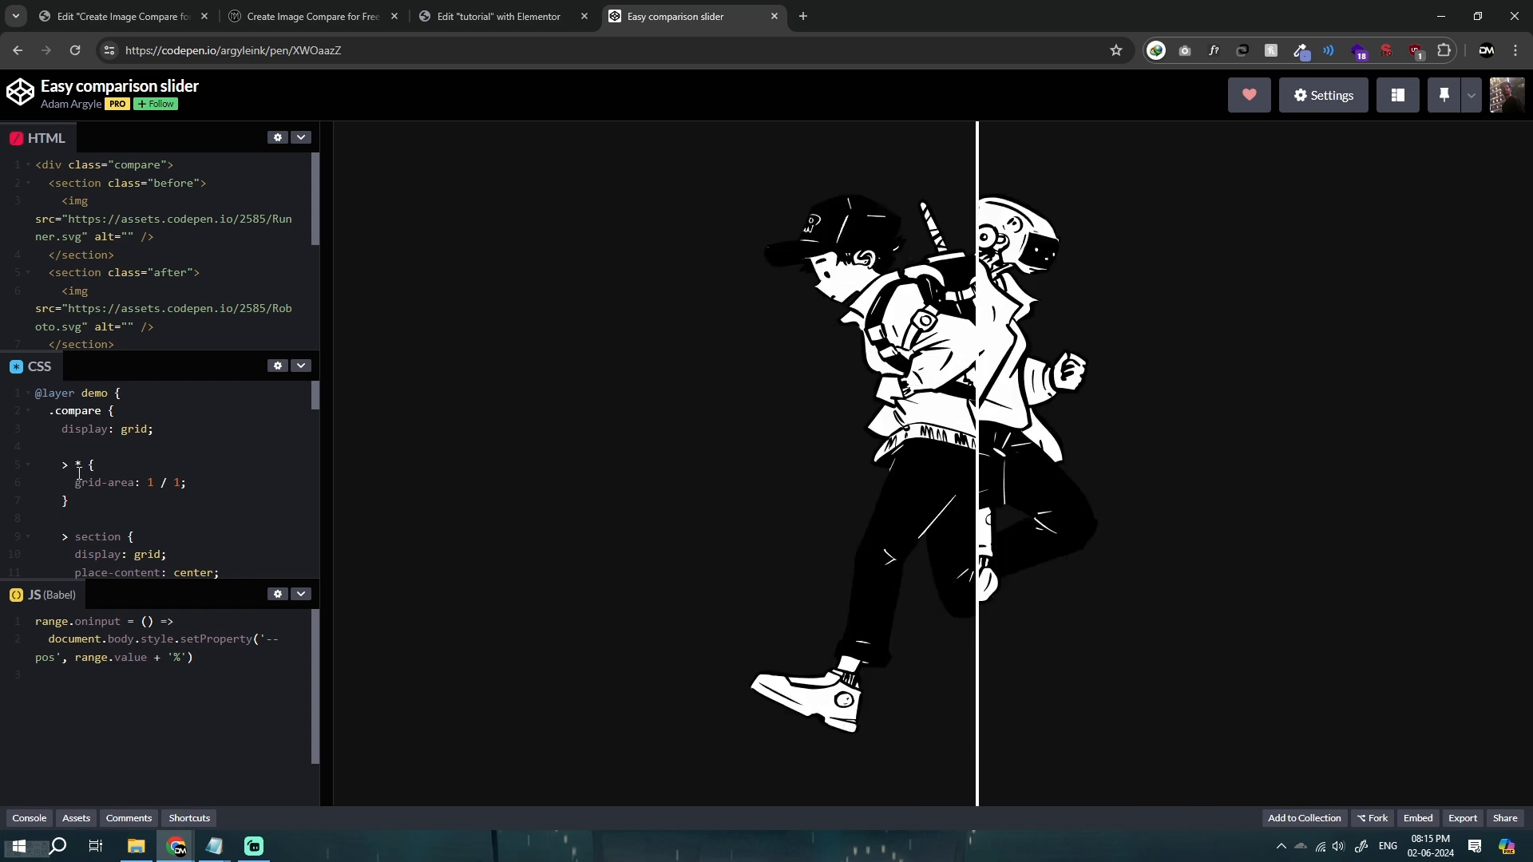
scroll(79, 473, "down", 5)
left_click_drag(987, 555, 923, 663)
left_click(502, 16)
left_click(622, 15)
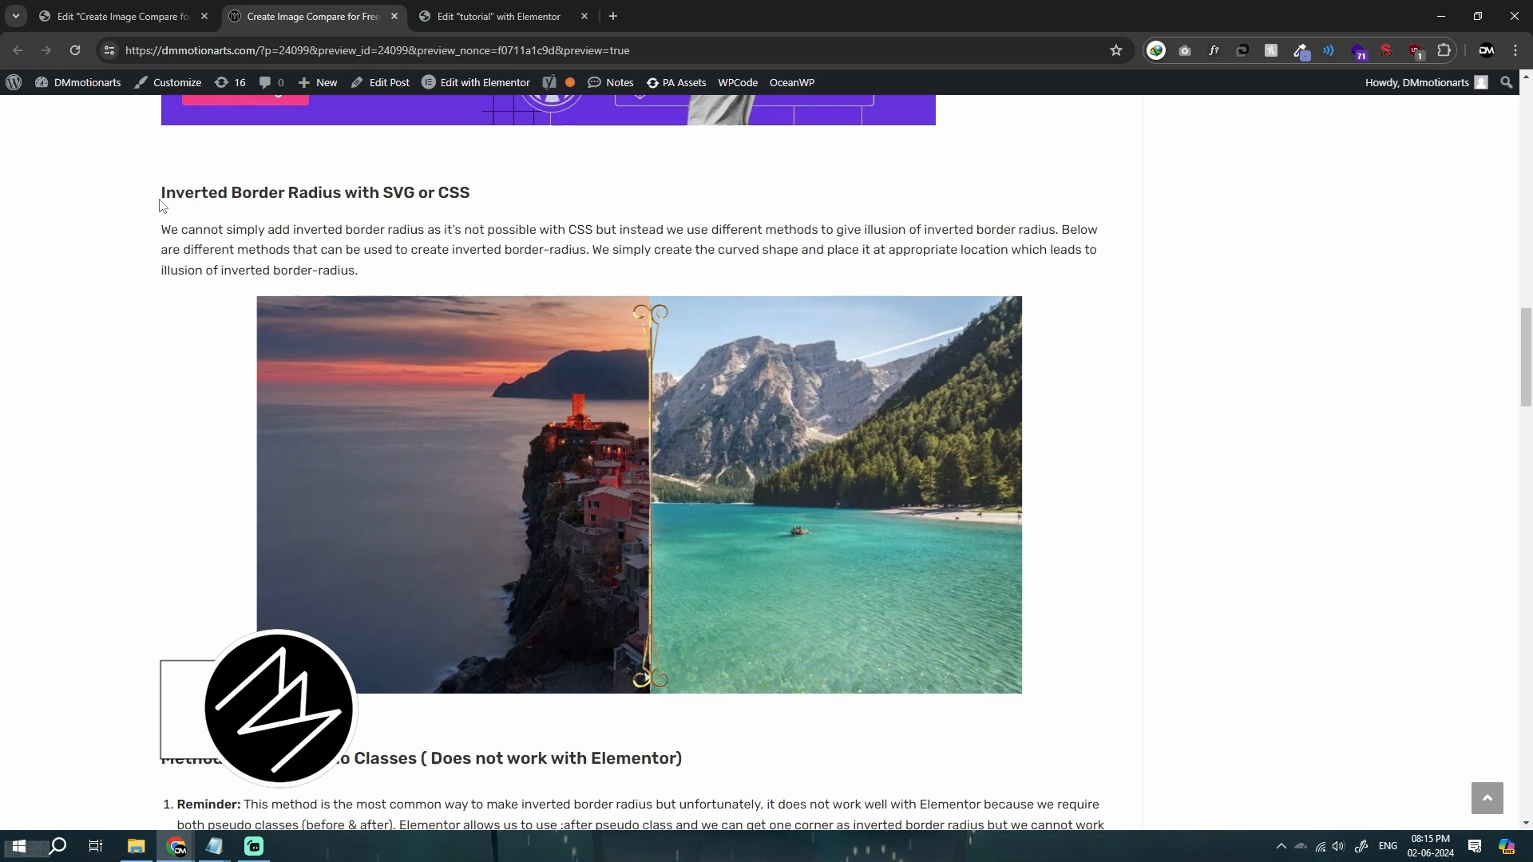
Review the preview post's "Inverted Border Radius with SVG or CSS" section, its method notes and the imageCompare code block.
left_click_drag(159, 198, 397, 275)
left_click(394, 280)
scroll(140, 396, "down", 5)
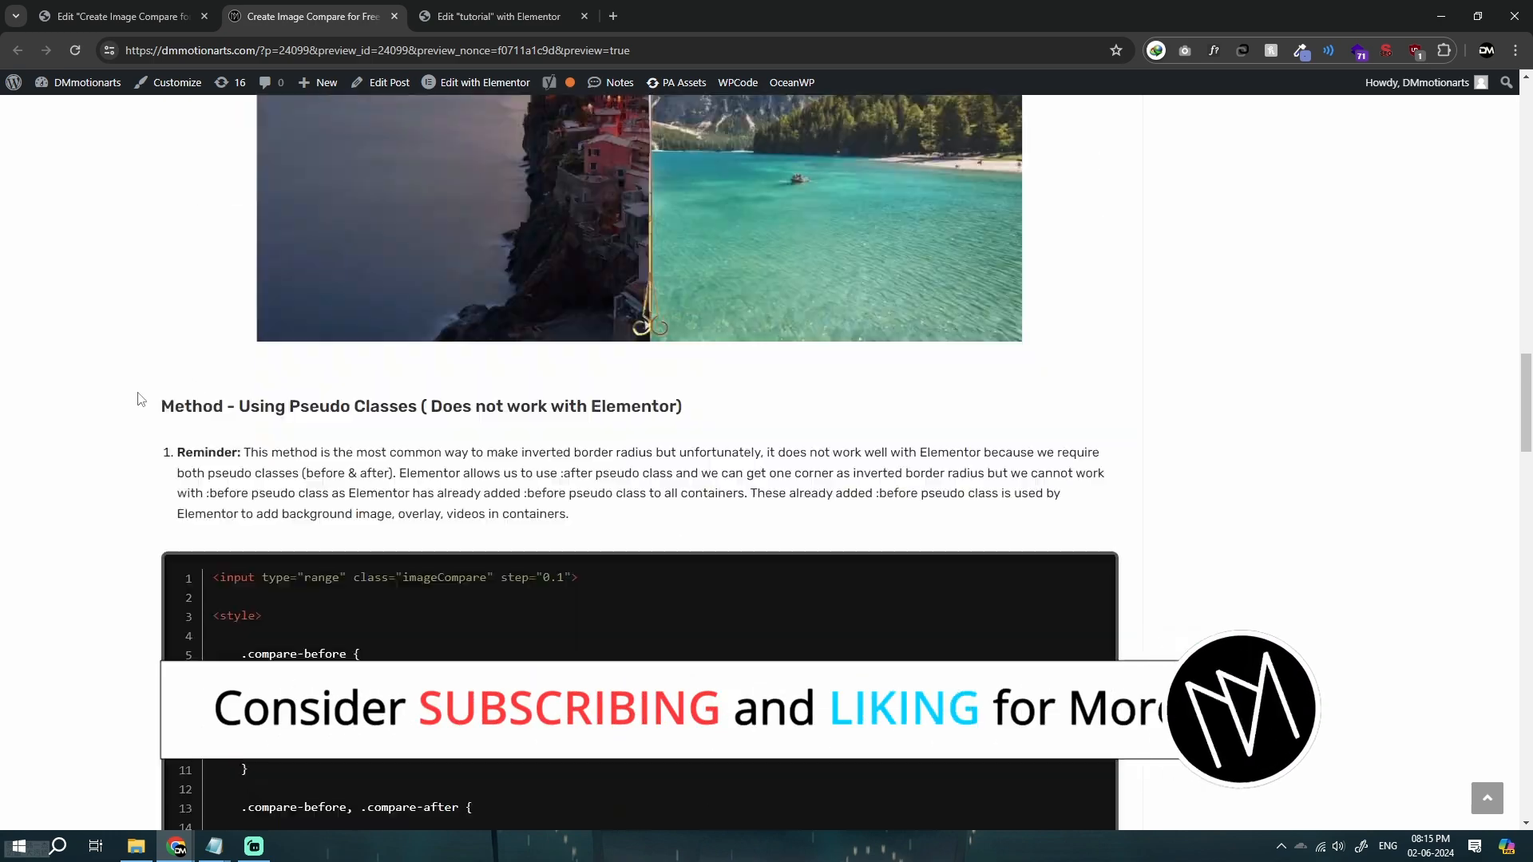
left_click_drag(162, 361, 690, 469)
left_click(692, 476)
scroll(377, 454, "down", 10)
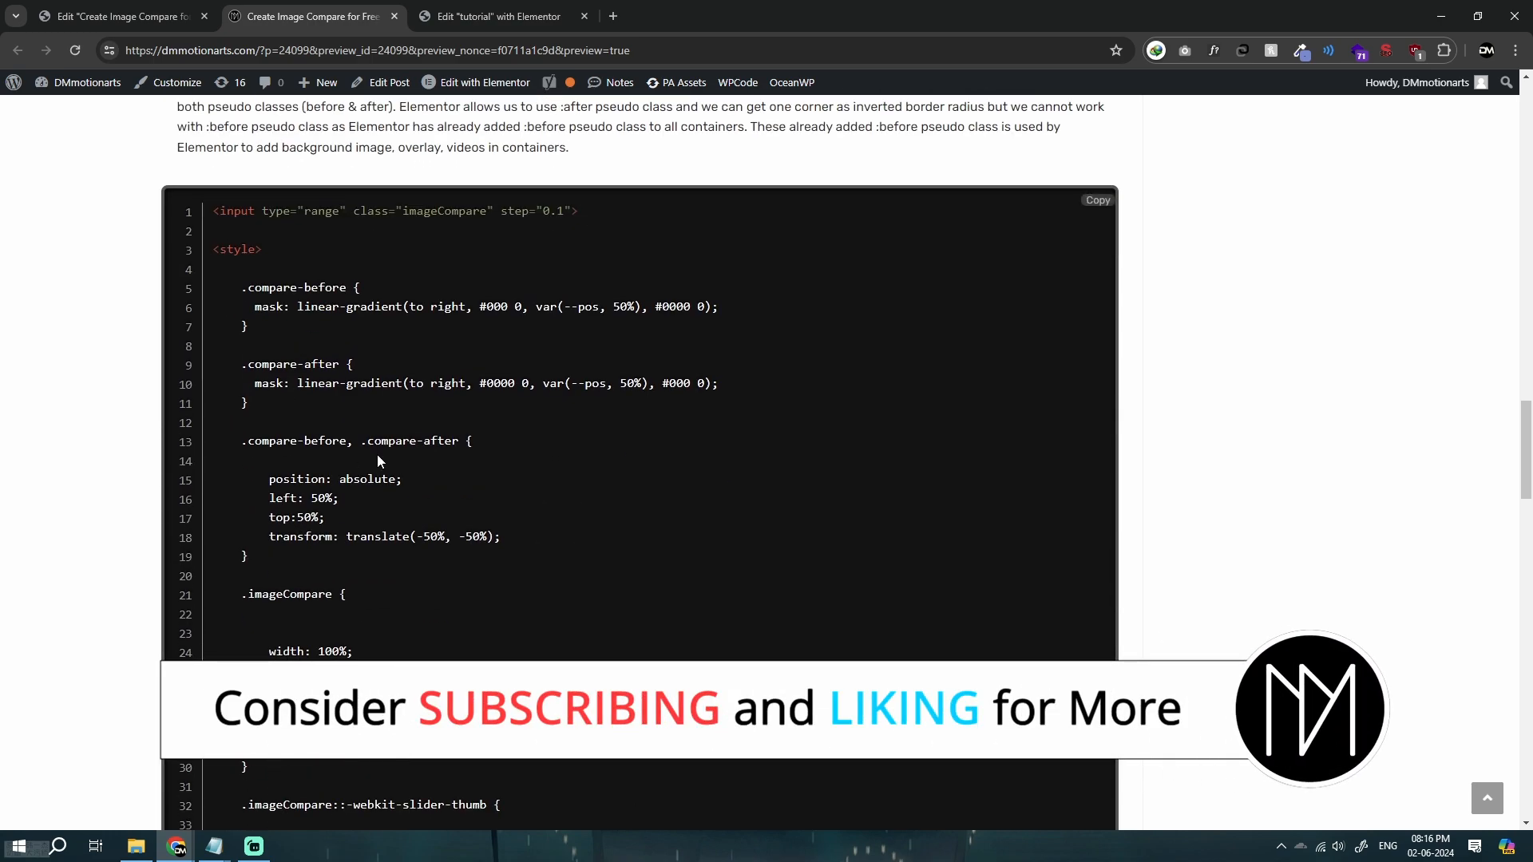
scroll(449, 479, "up", 13)
scroll(450, 501, "up", 4)
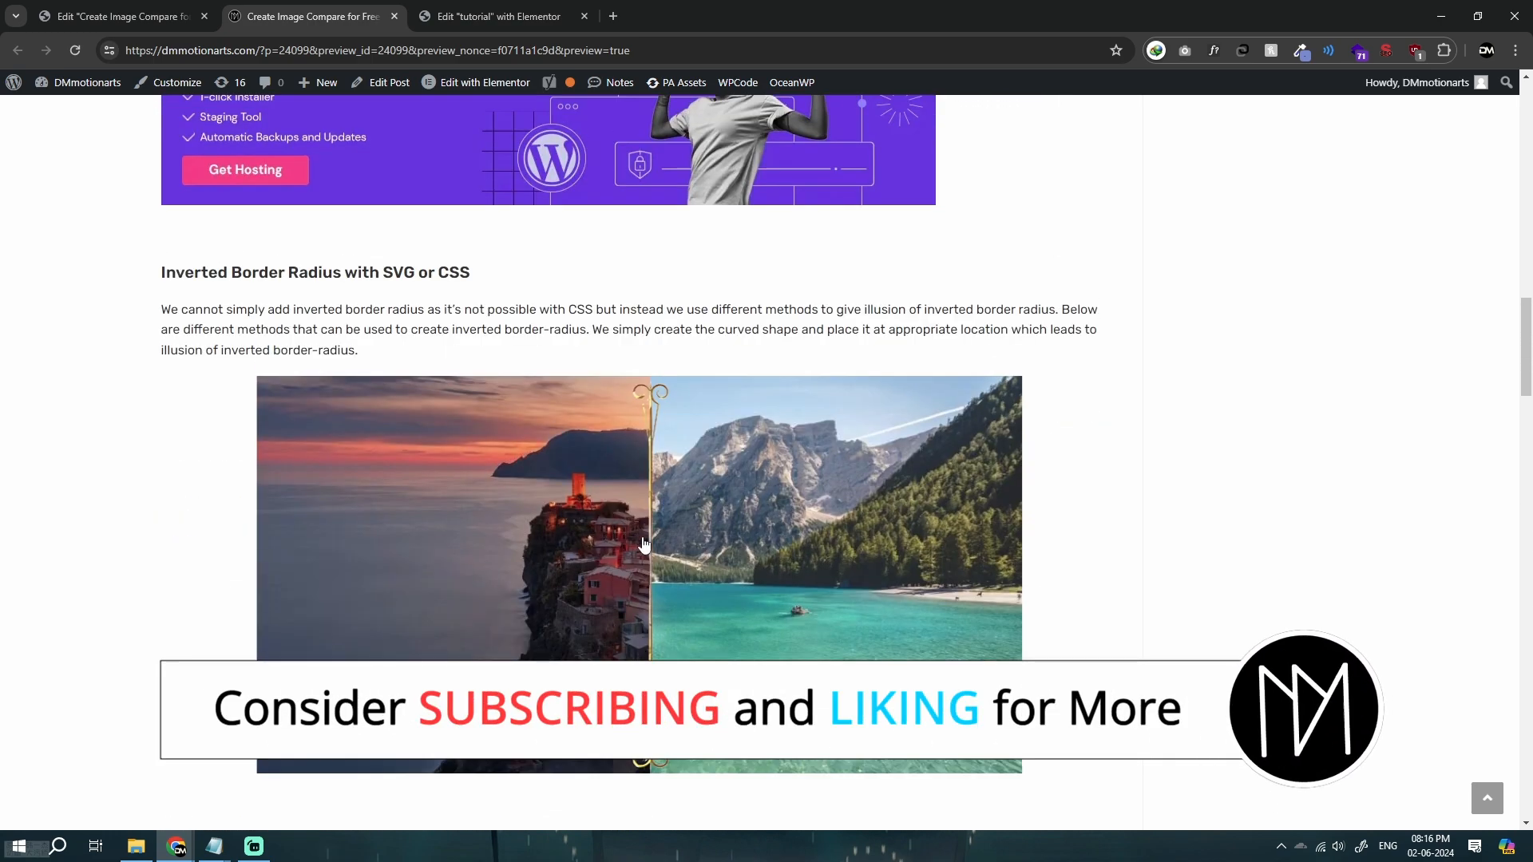
scroll(479, 500, "down", 2)
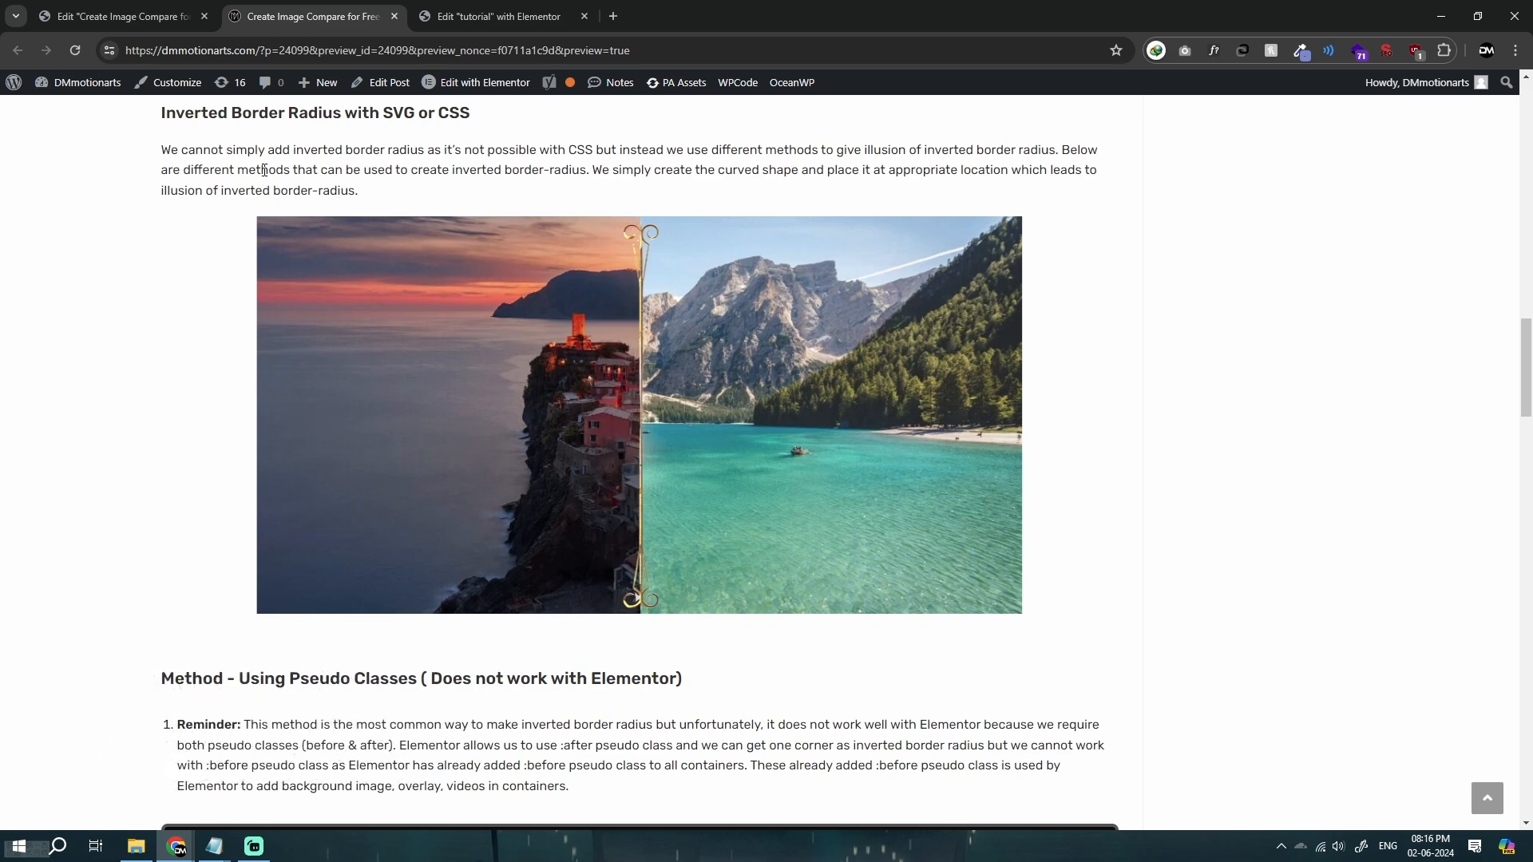
In the "tutorial" page, nest a container in the first container, with Full Width content and a width of 63%.
key("ctrl+Tab")
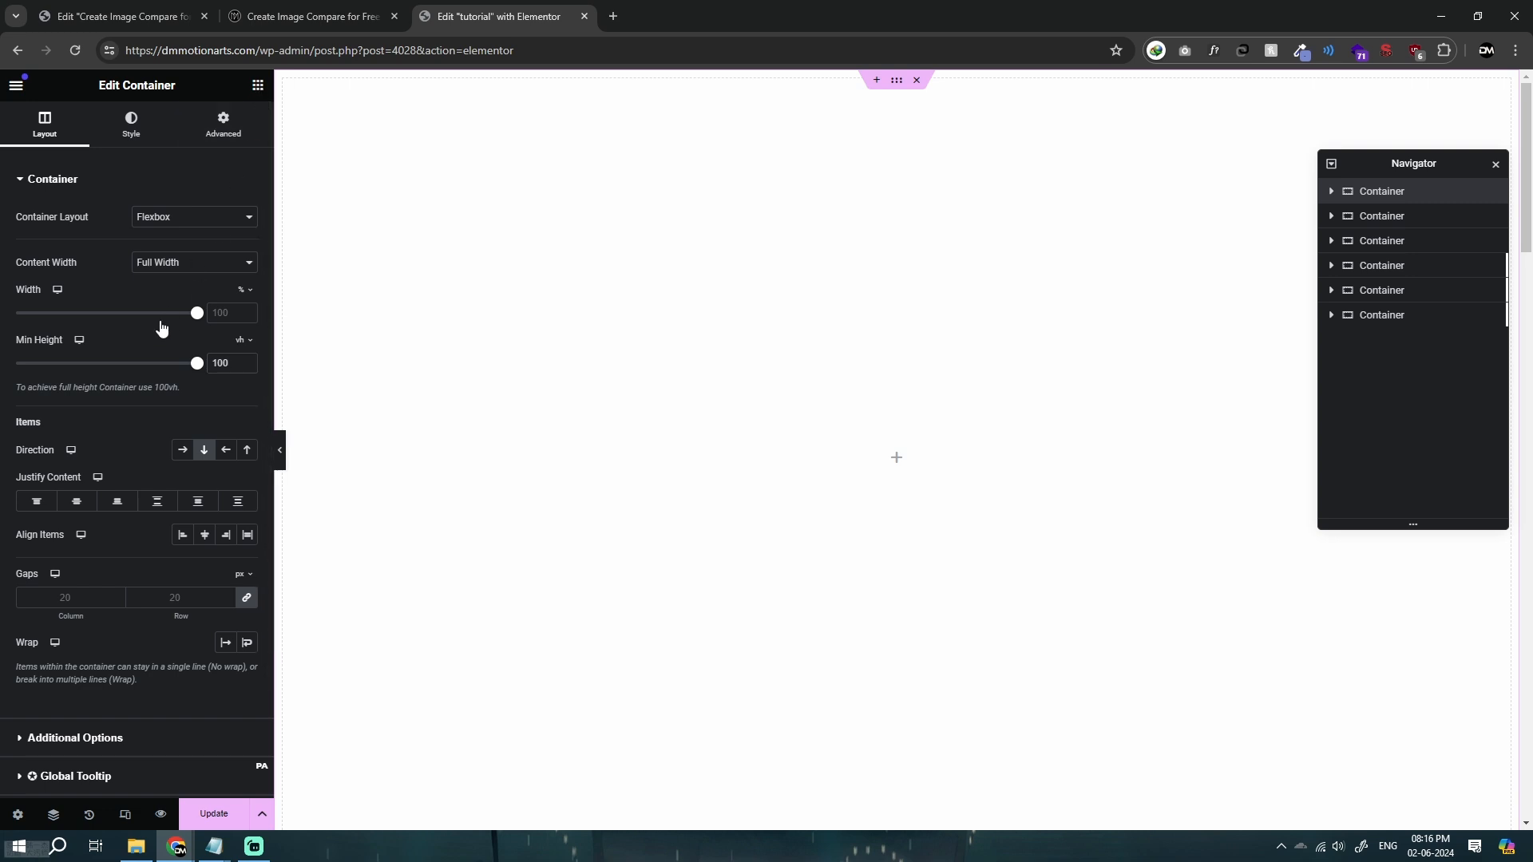
left_click_drag(72, 248, 895, 447)
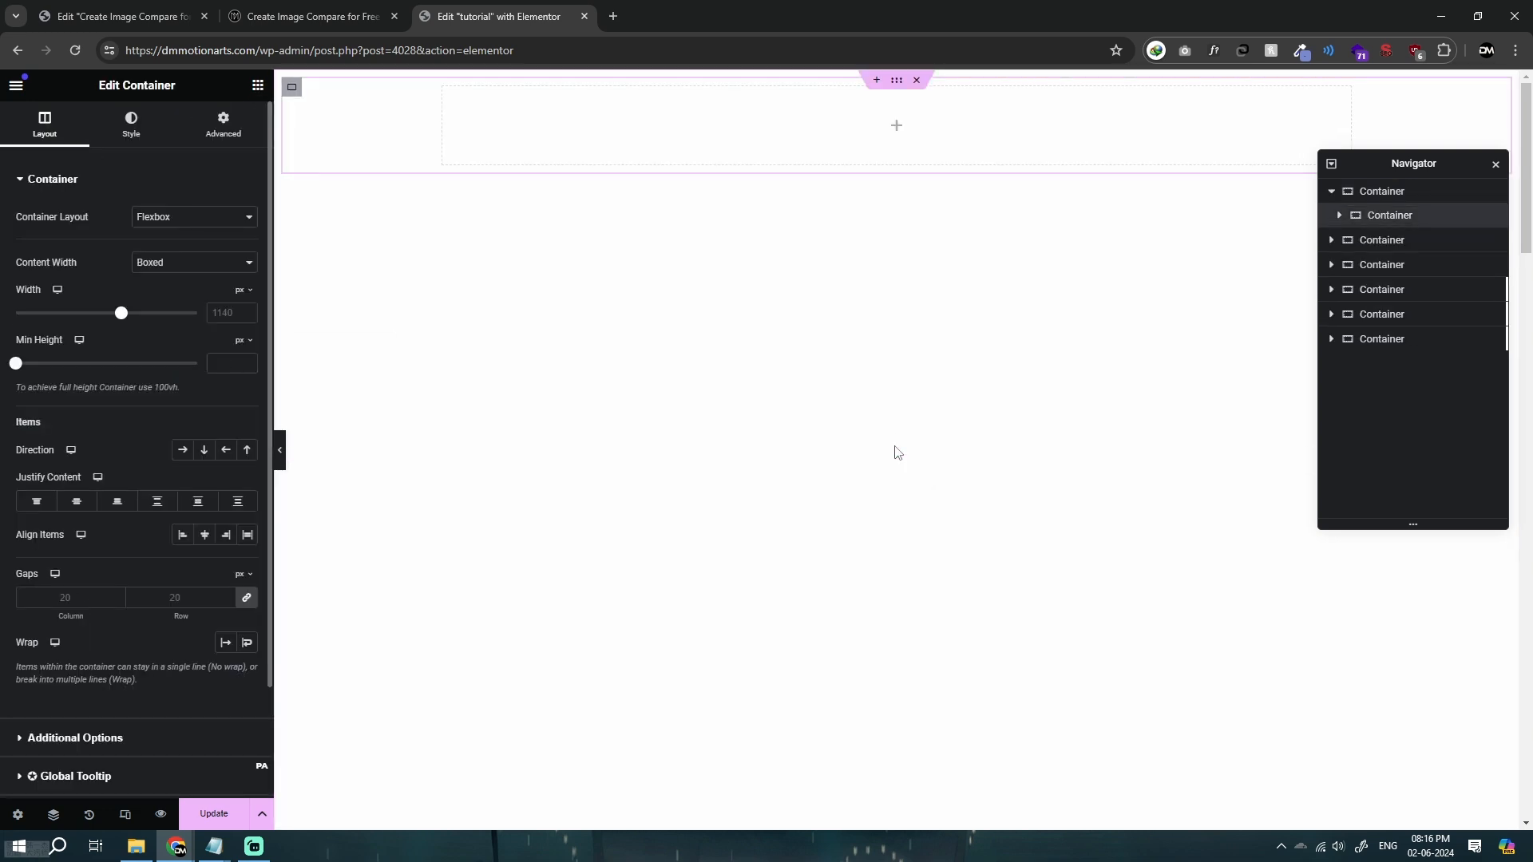
left_click(184, 263)
left_click(170, 290)
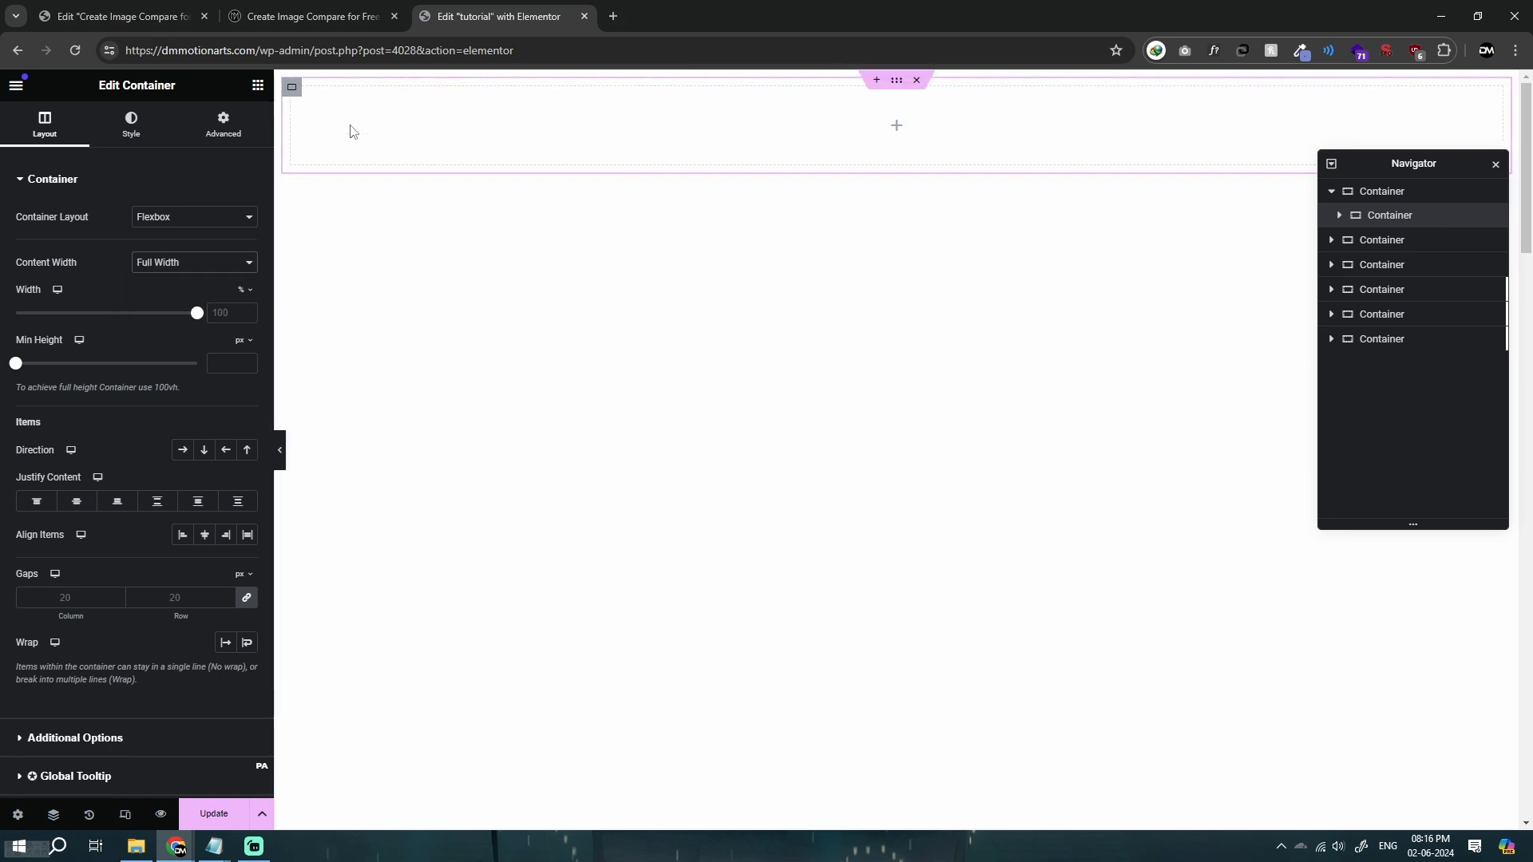
left_click_drag(197, 313, 130, 313)
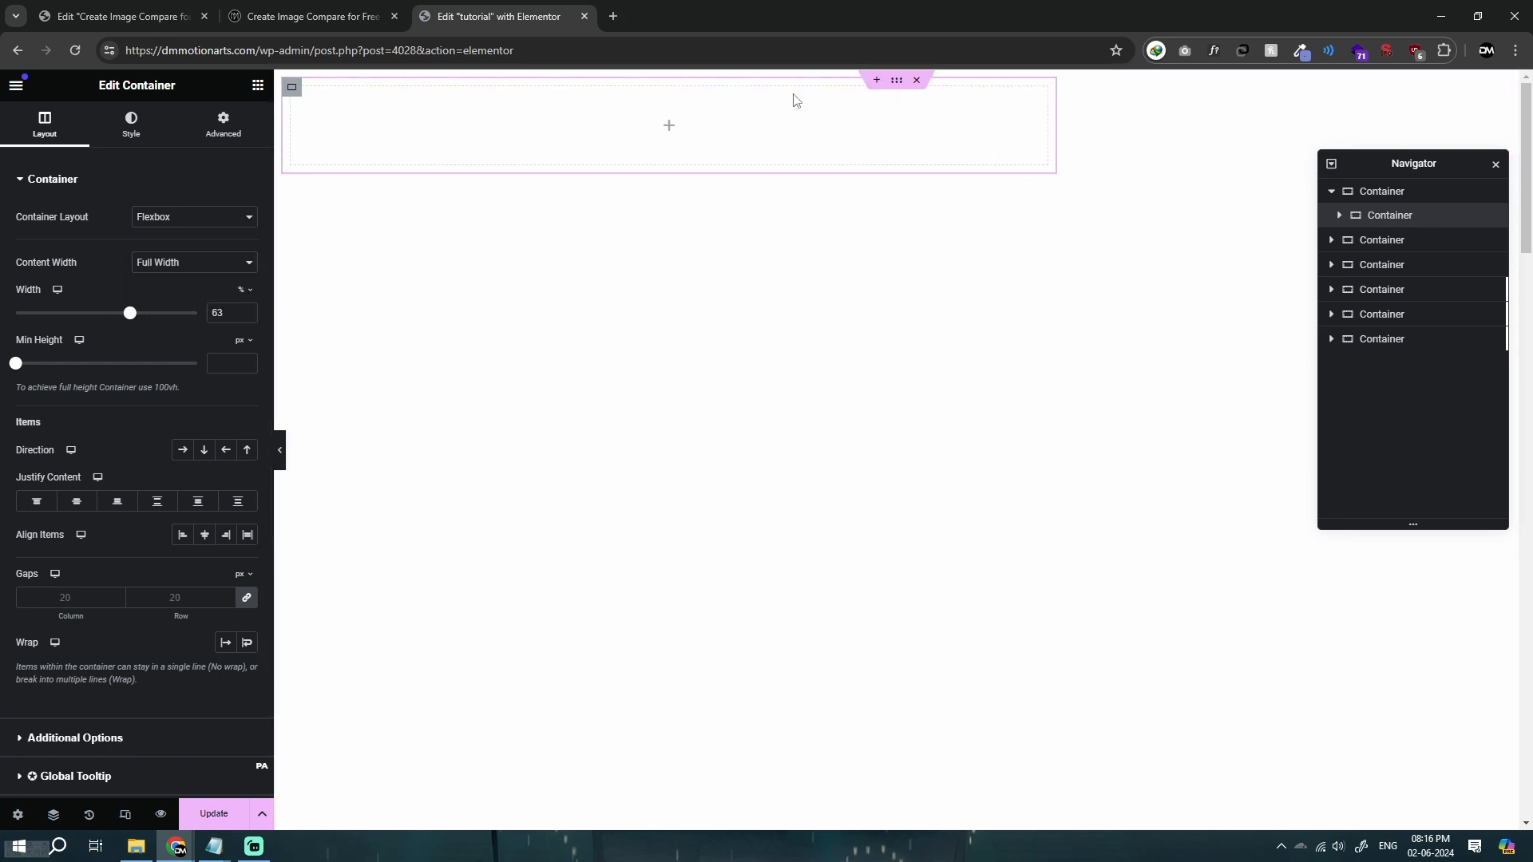
Center the outer container's items along both axes and set the inner container's width to 55%.
left_click(897, 80)
left_click(77, 501)
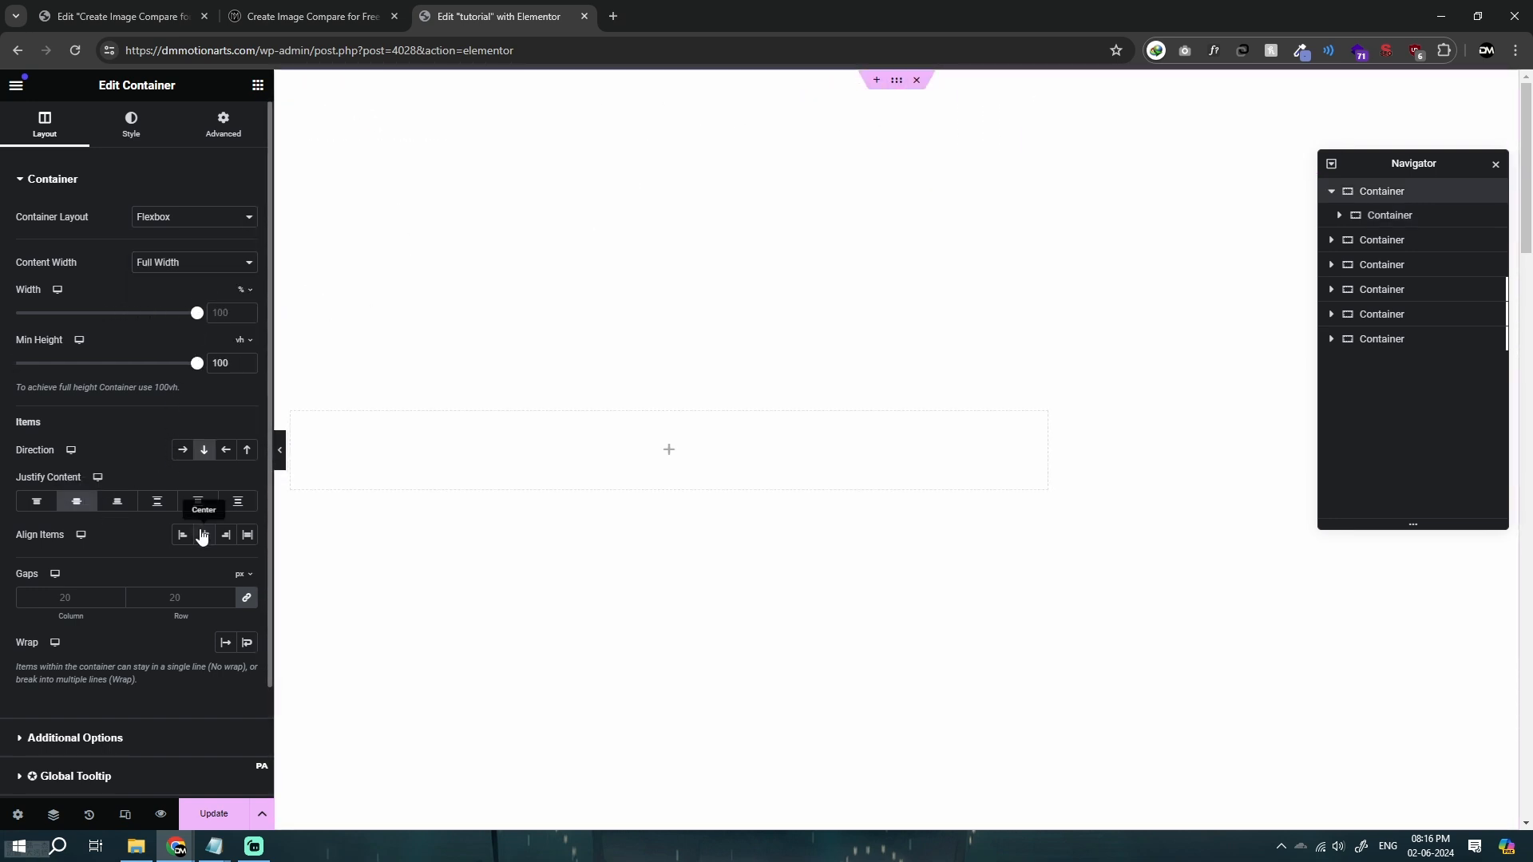
left_click(202, 537)
left_click(519, 412)
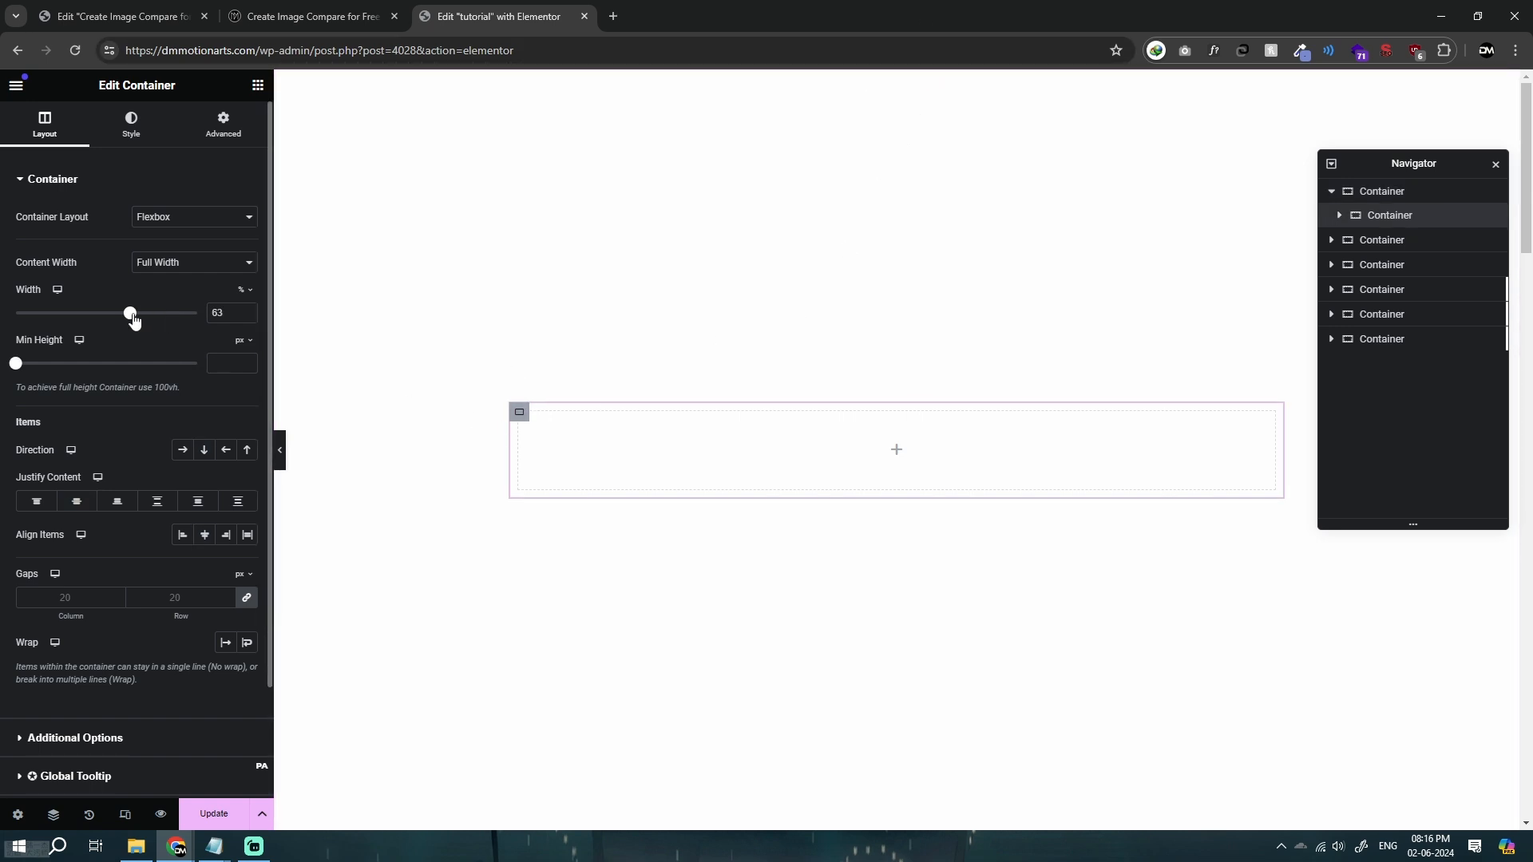
left_click_drag(131, 315, 119, 321)
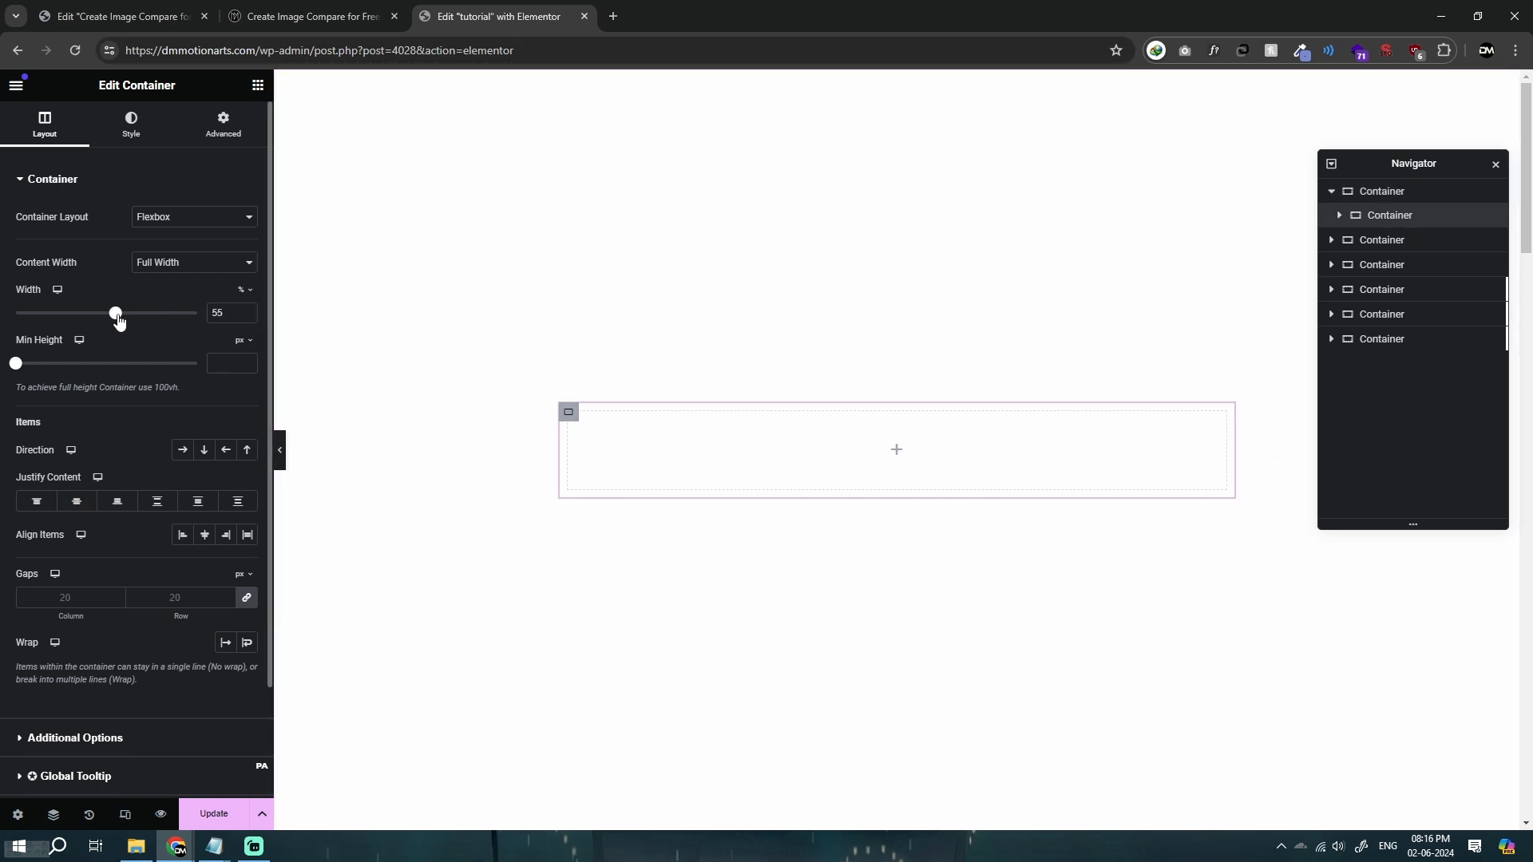
Add an Image widget to the inner container and pick the sunset coastal village photo in the media library.
left_click(257, 84)
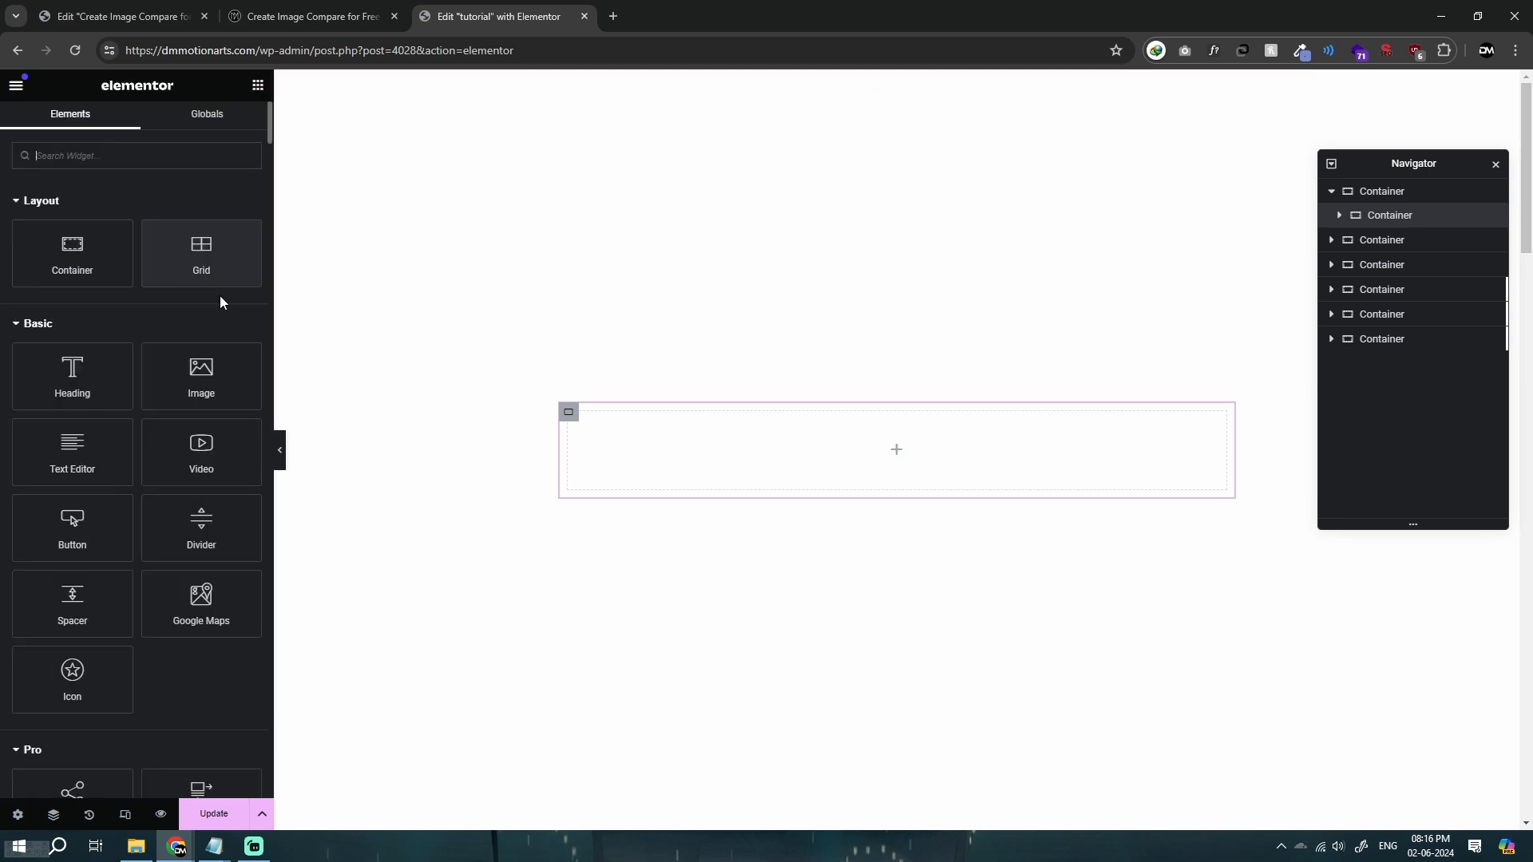
left_click_drag(194, 385, 852, 463)
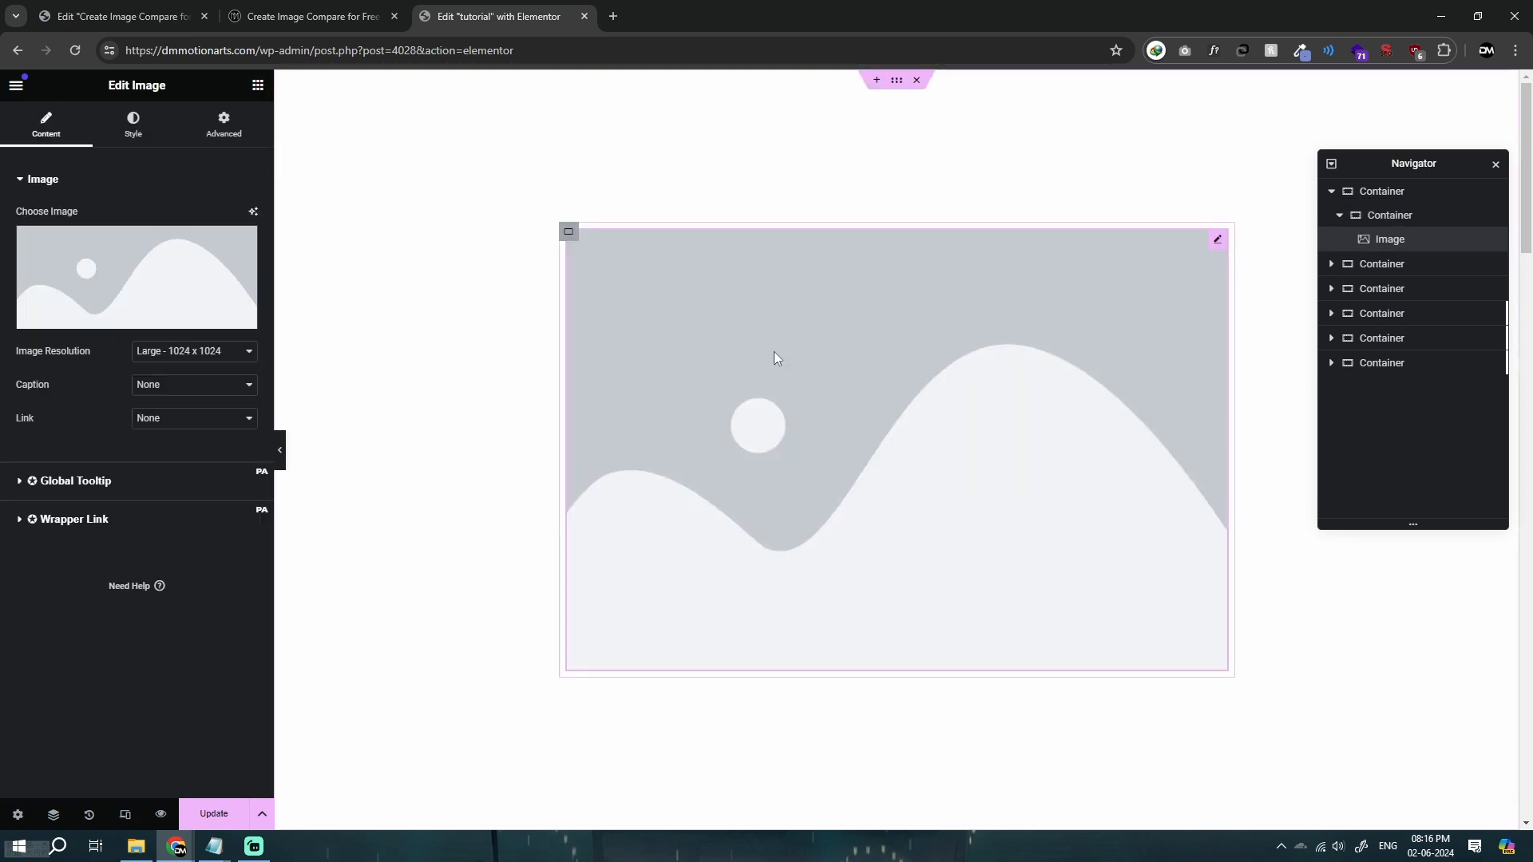
left_click(92, 273)
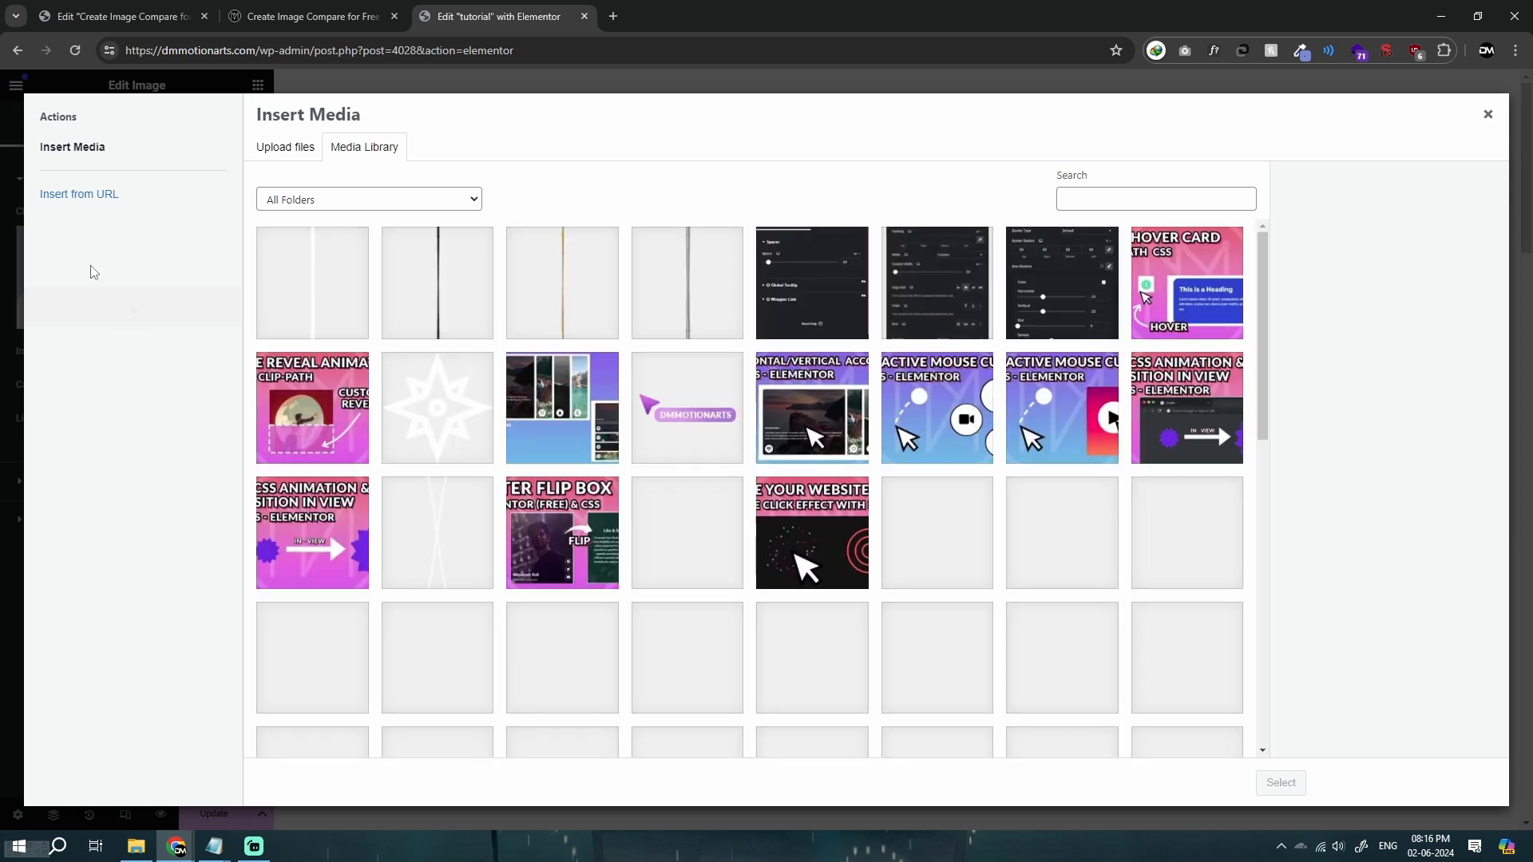
scroll(611, 477, "down", 5)
scroll(611, 476, "down", 3)
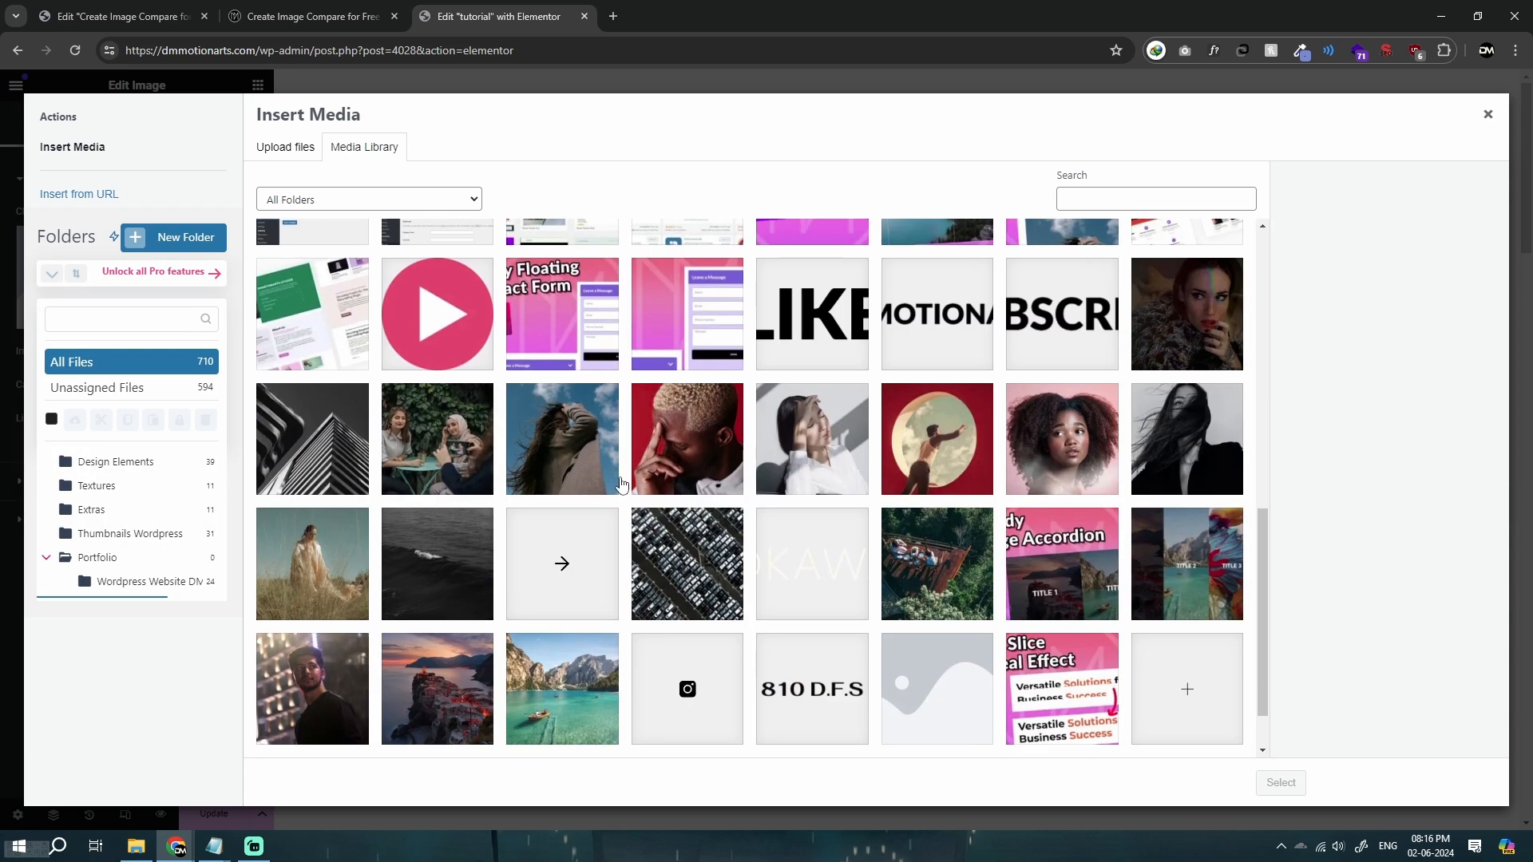
scroll(481, 532, "down", 1)
left_click(422, 628)
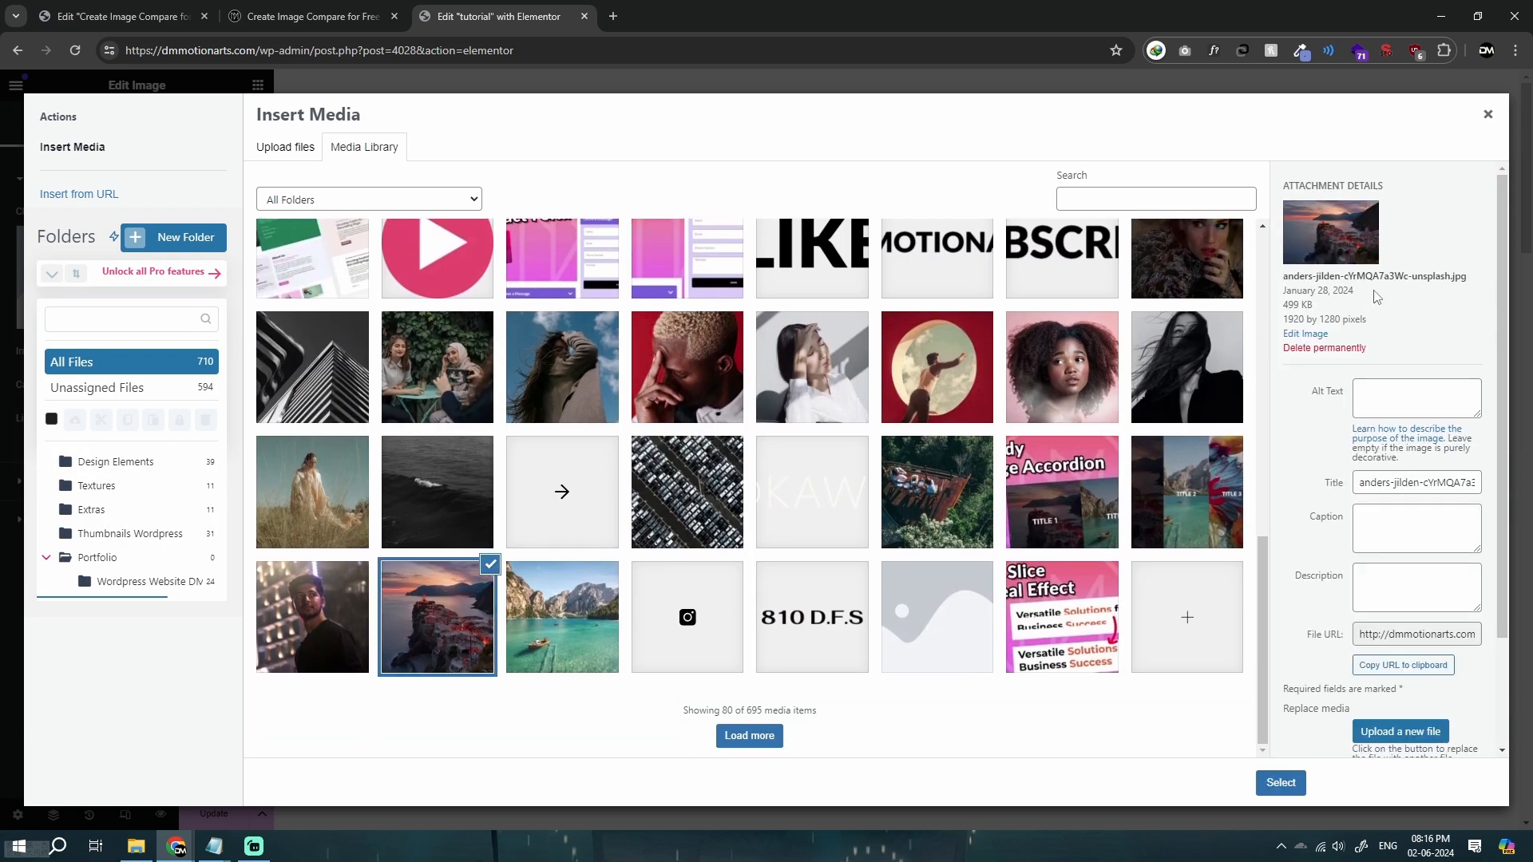
Compare the pixel dimensions of the coastal village and mountain lake photos, and insert the village photo in the Image widget.
left_click_drag(1285, 322, 1391, 319)
left_click(567, 613)
left_click(1391, 319)
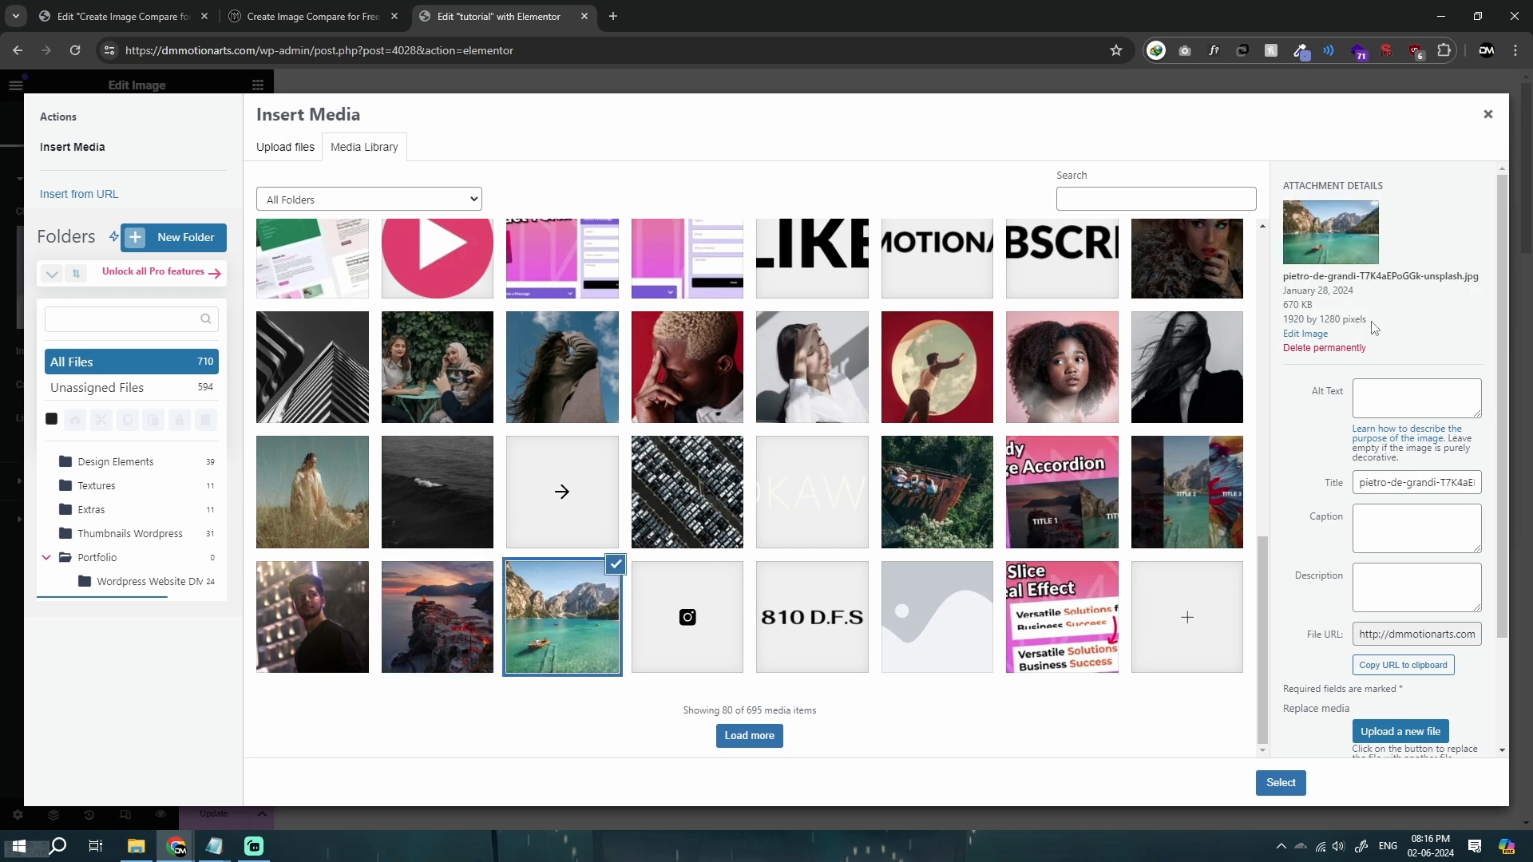
left_click(469, 605)
left_click(749, 735)
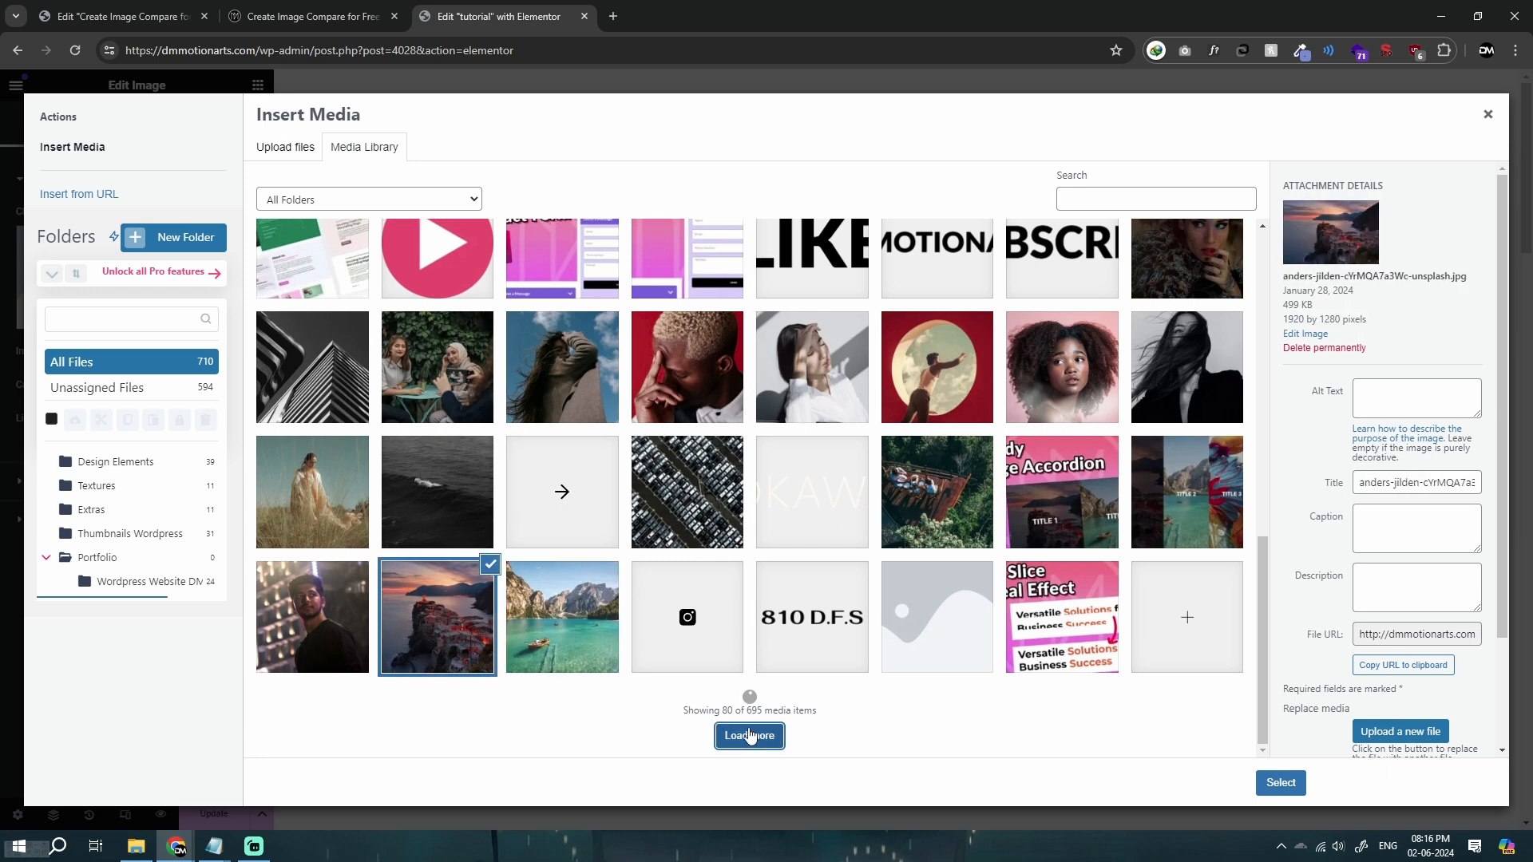
left_click(1281, 782)
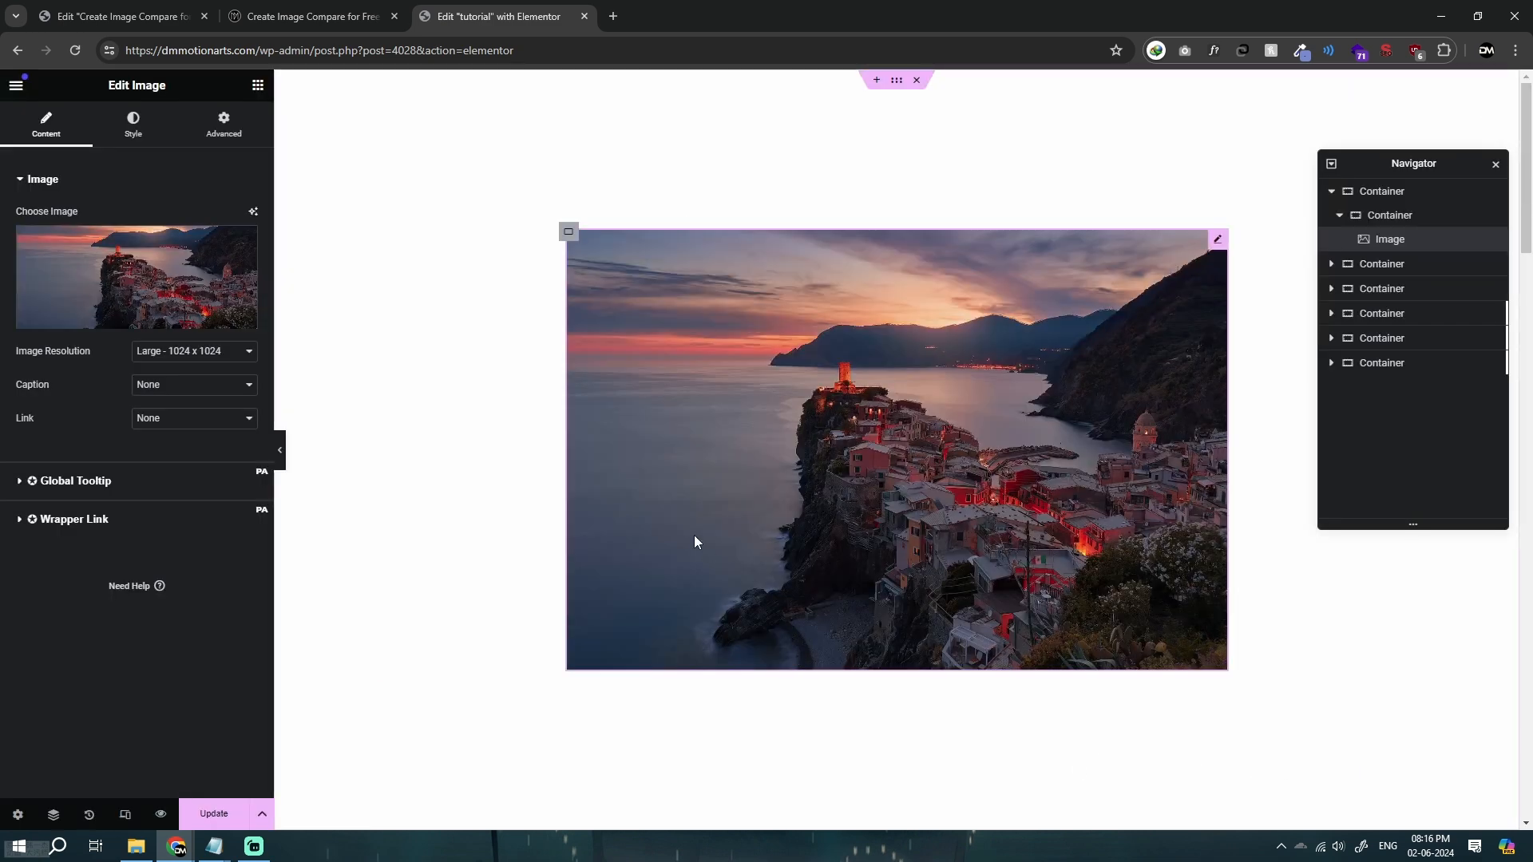
Duplicate the village image and replace the copy's picture with the mountain lake photo.
right_click(987, 329)
left_click(1005, 366)
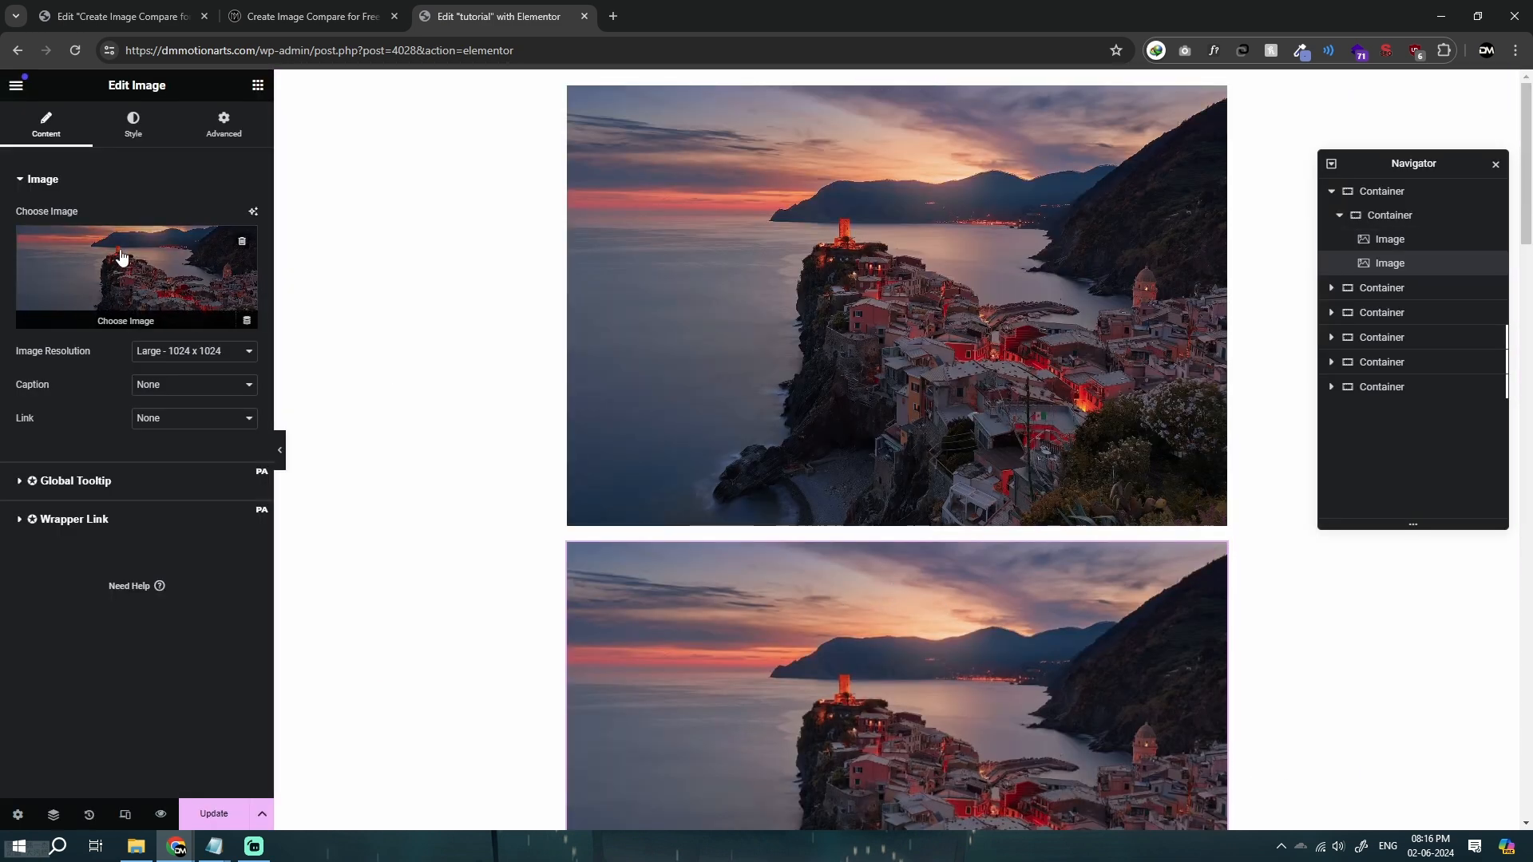
left_click(121, 256)
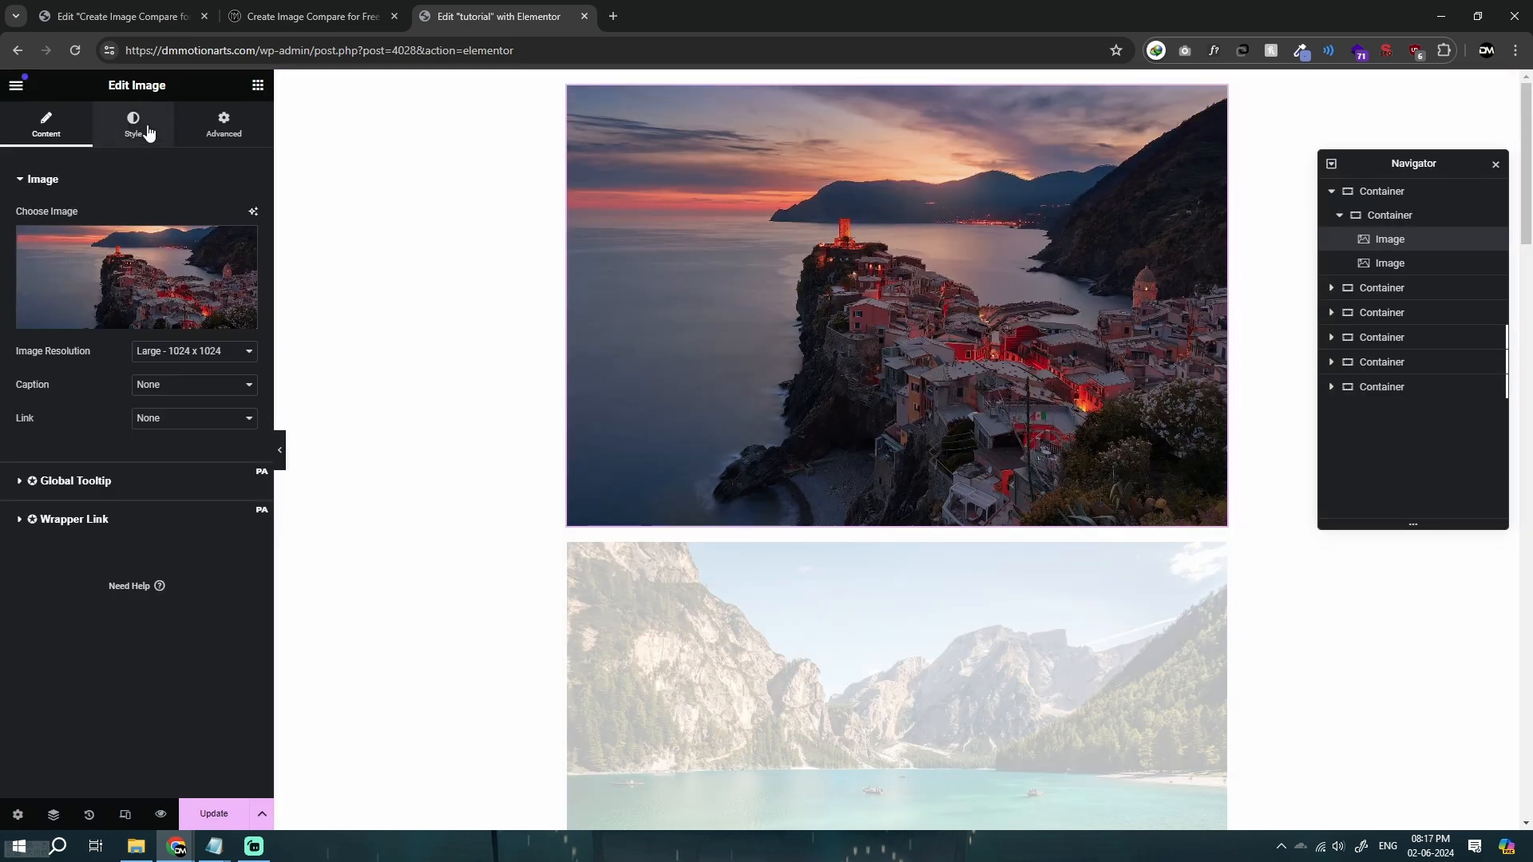
Try to set the village image's width to 100%.
left_click(148, 132)
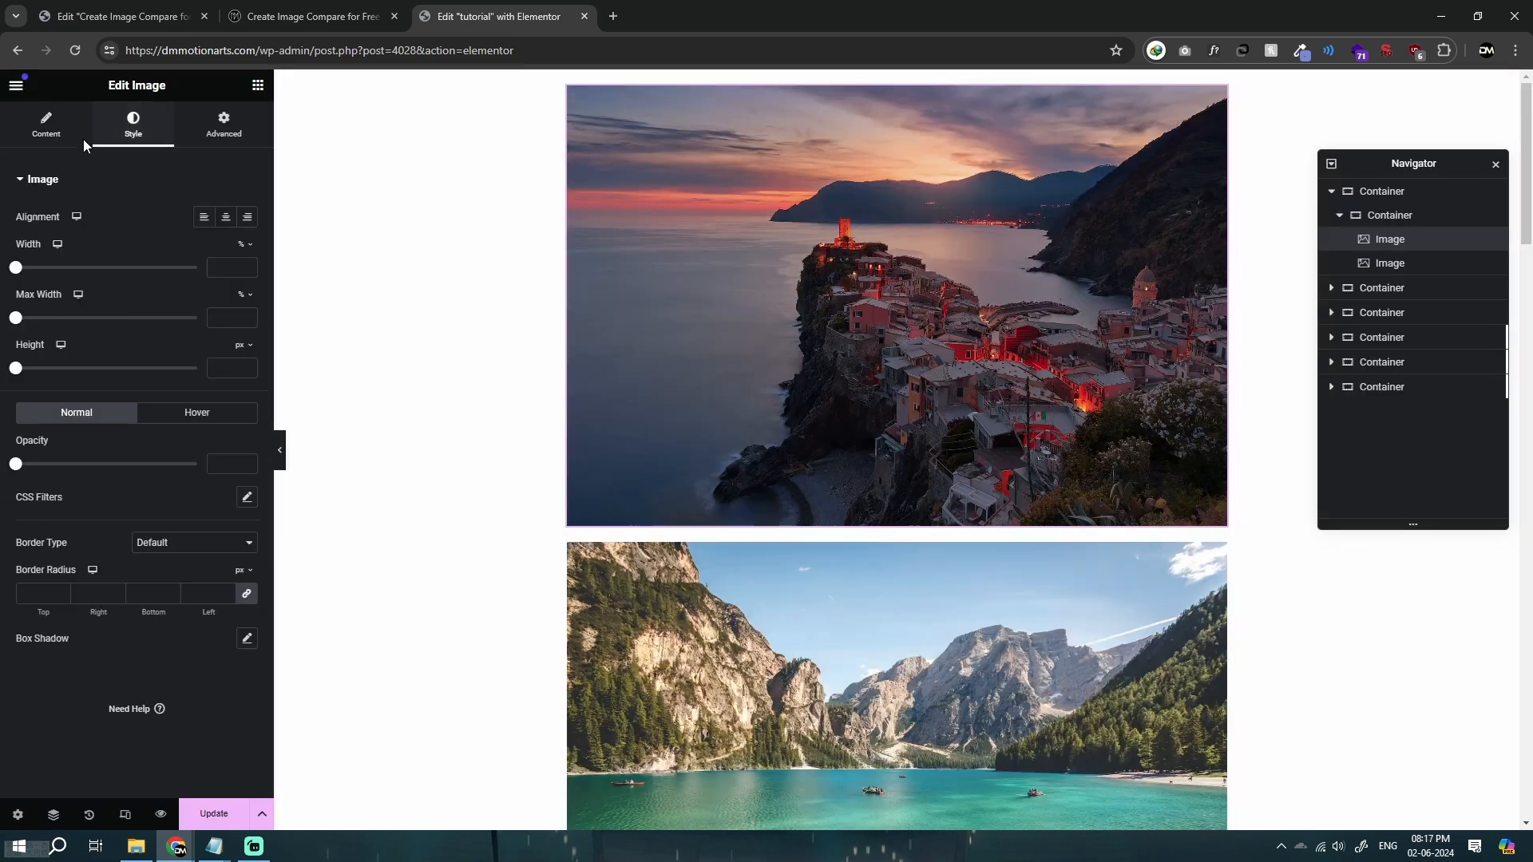
left_click(227, 264)
type("100")
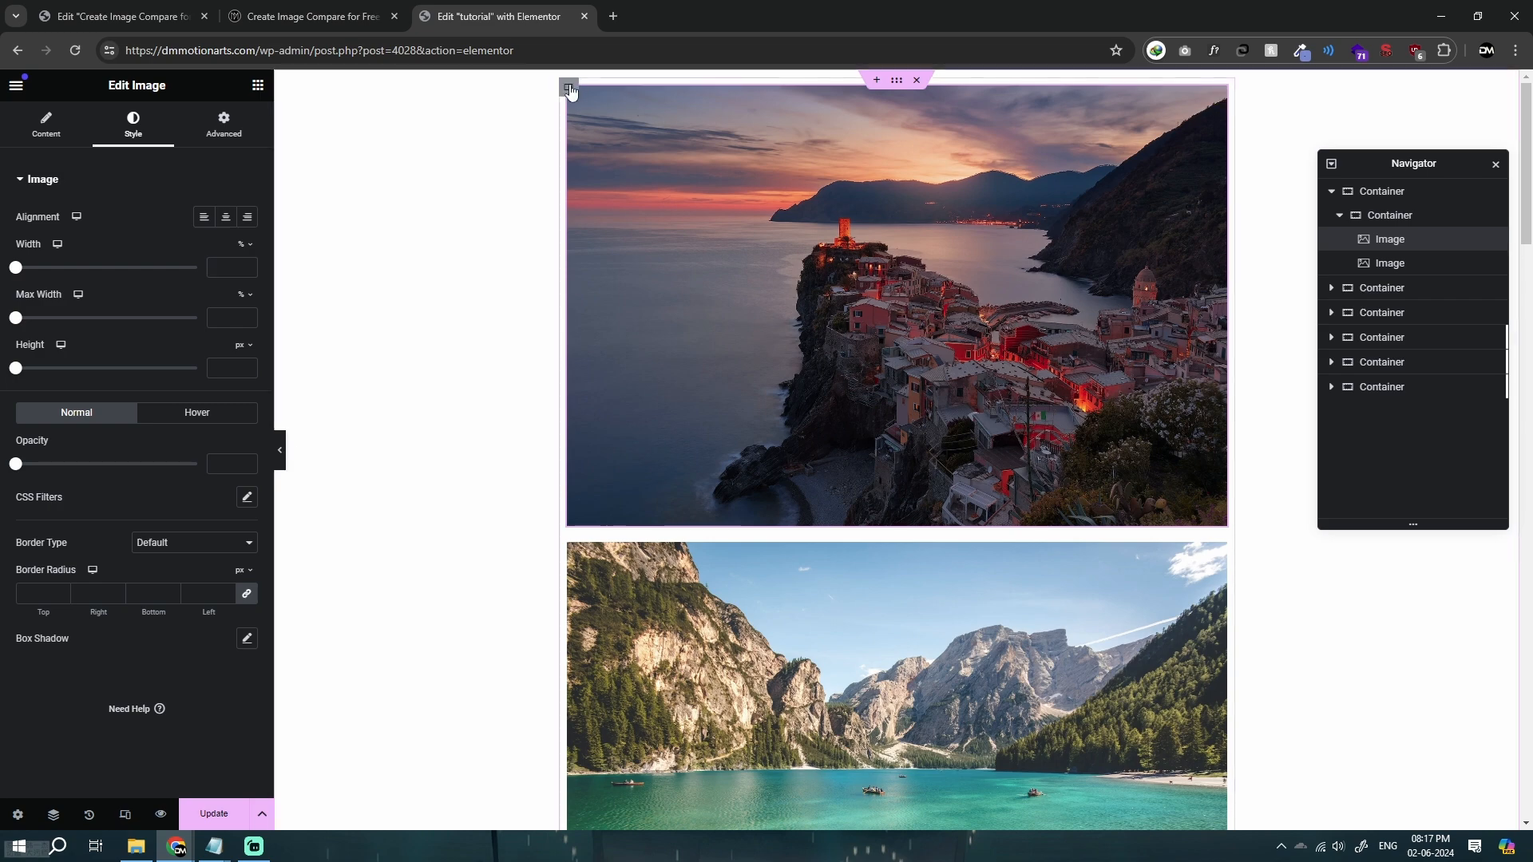
Set the inner container's width to 100% and the village image's width to 100%.
left_click(567, 87)
left_click_drag(116, 313, 231, 327)
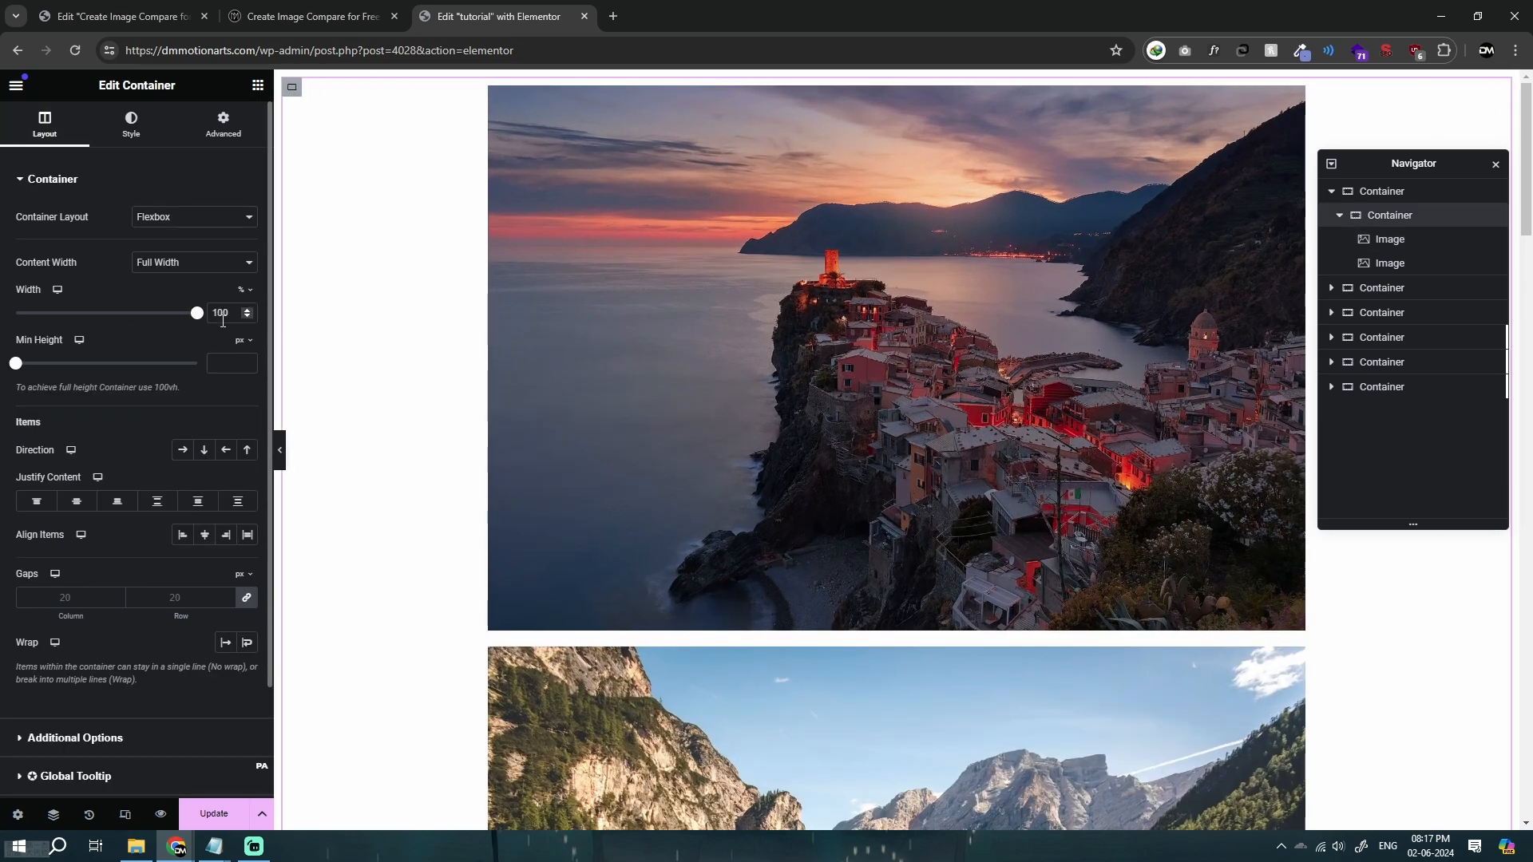
left_click(1101, 213)
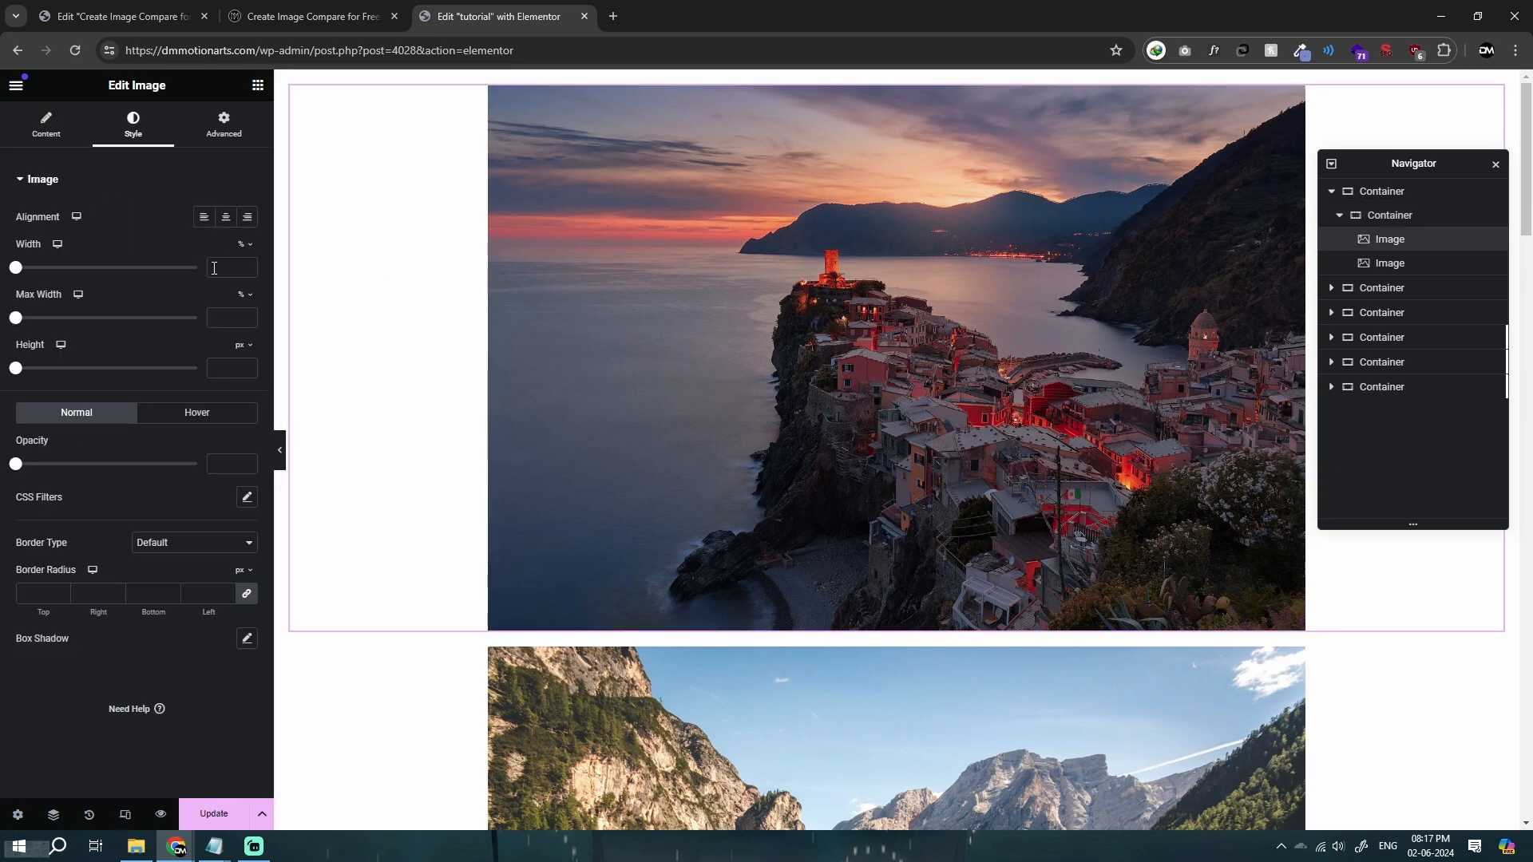
left_click(214, 267)
type("100")
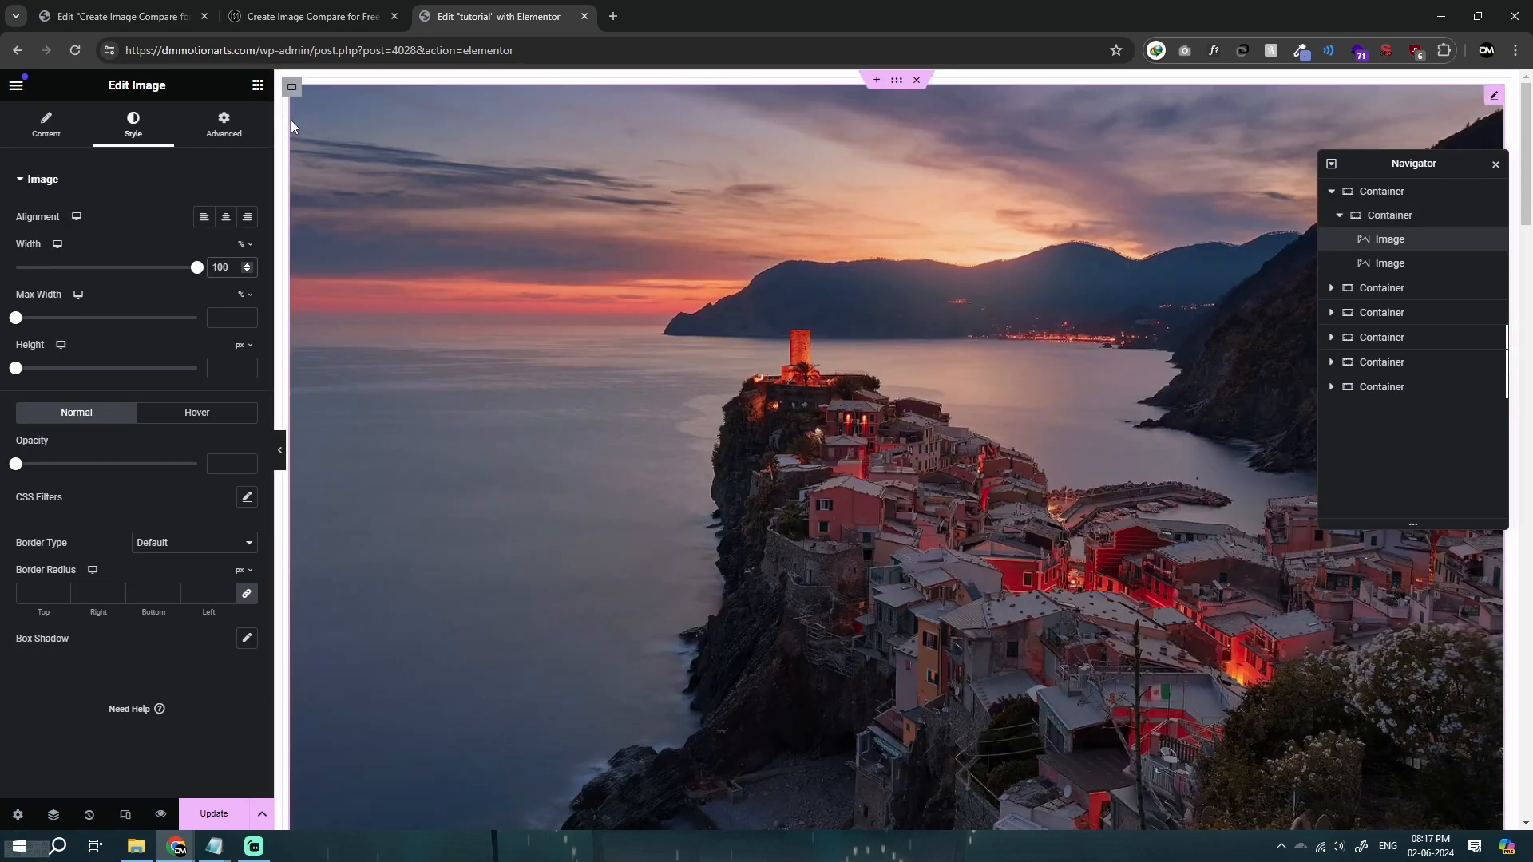
Narrow the inner container to about half the page width and set the lake image's width to 100%.
left_click(292, 86)
left_click_drag(197, 313, 108, 329)
left_click(841, 520)
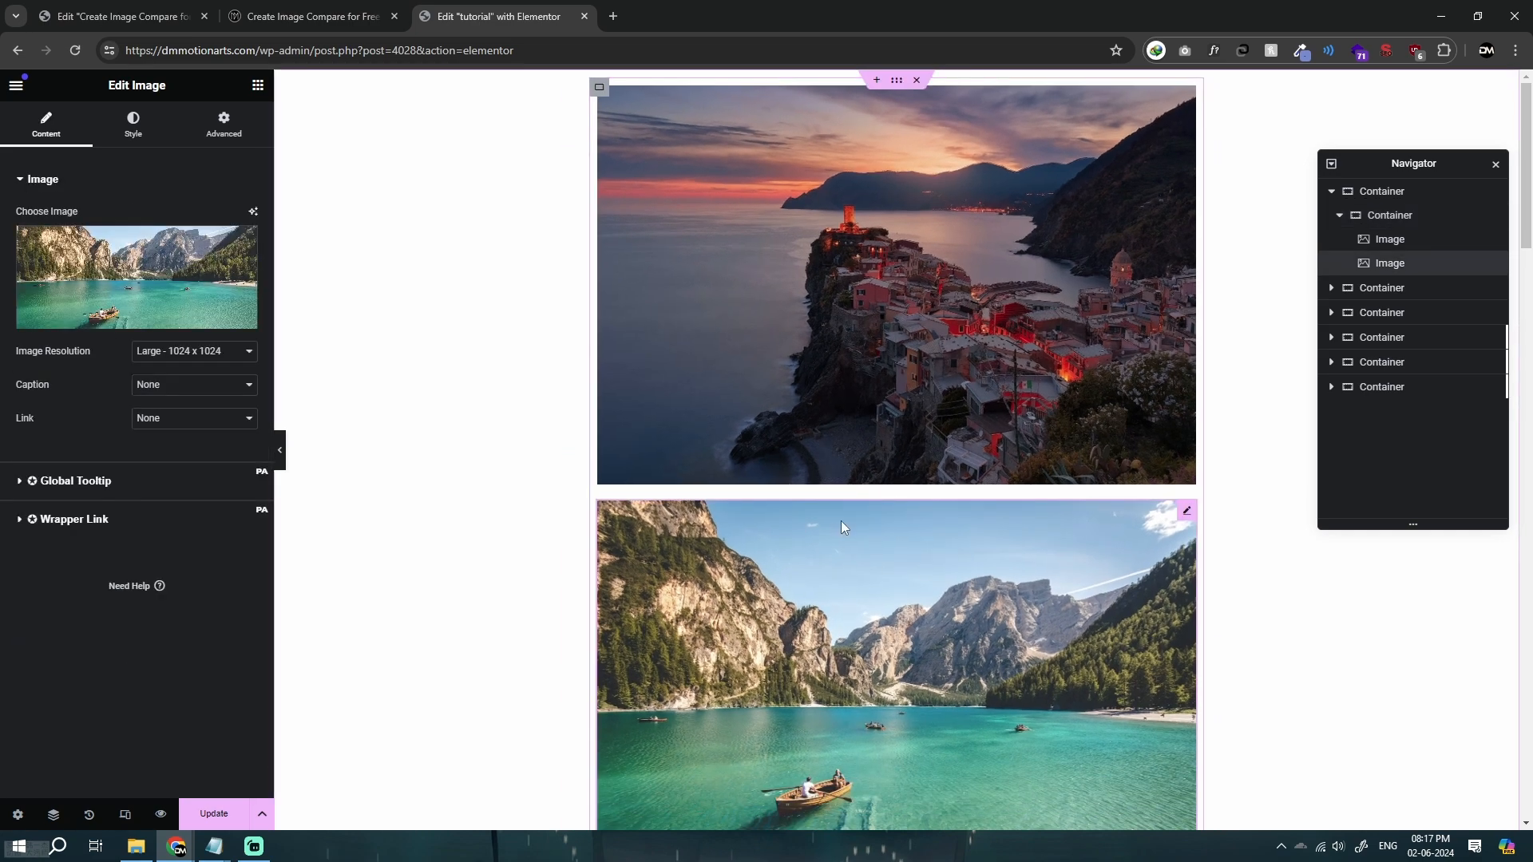
left_click(132, 124)
left_click(232, 269)
type("100")
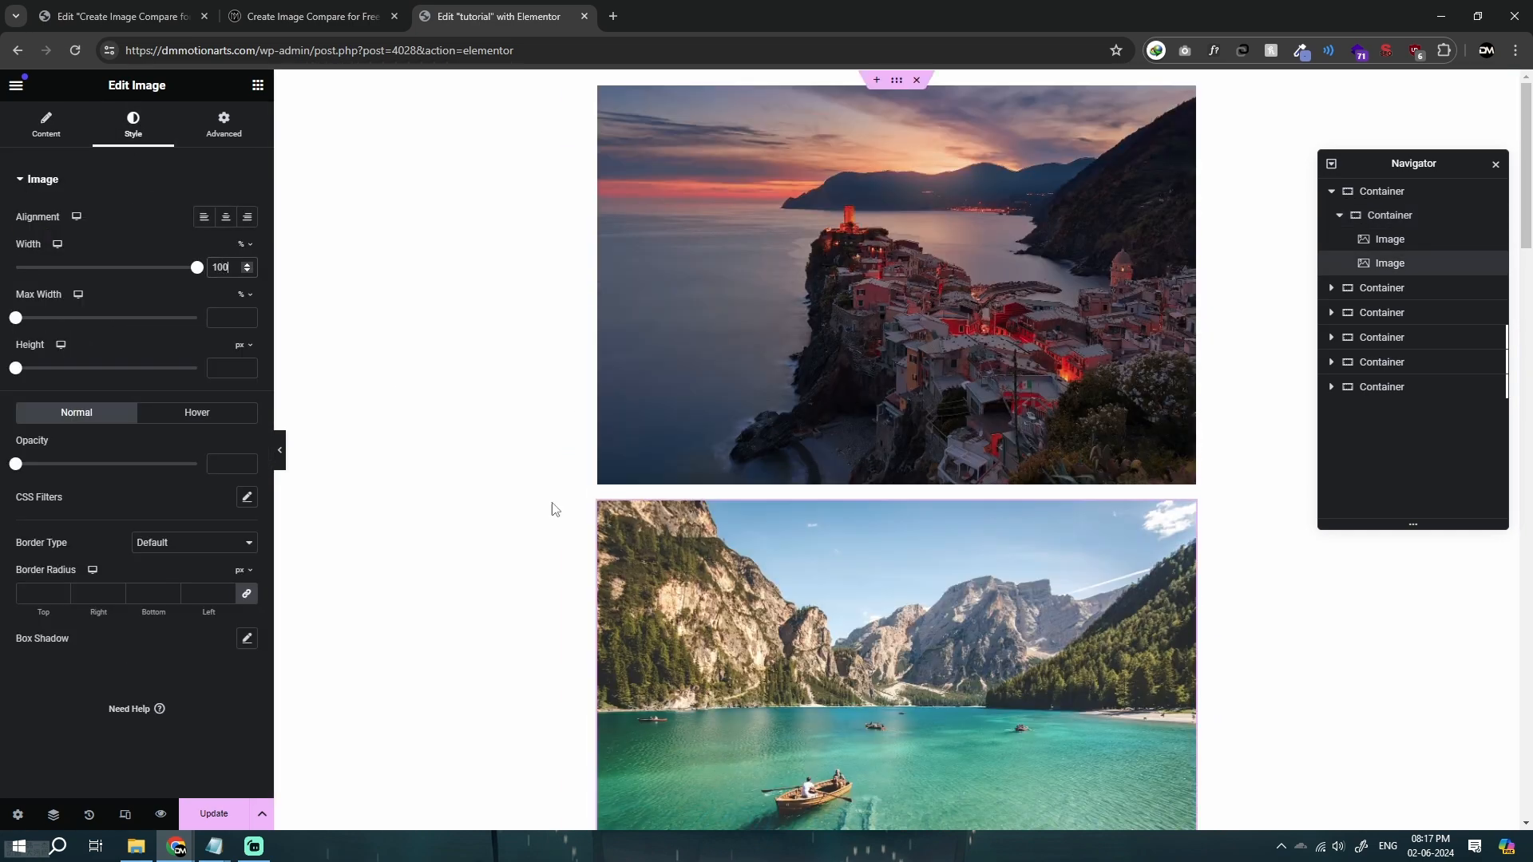
Switch to the image compare post's editor and show it in the desktop view.
left_click(124, 16)
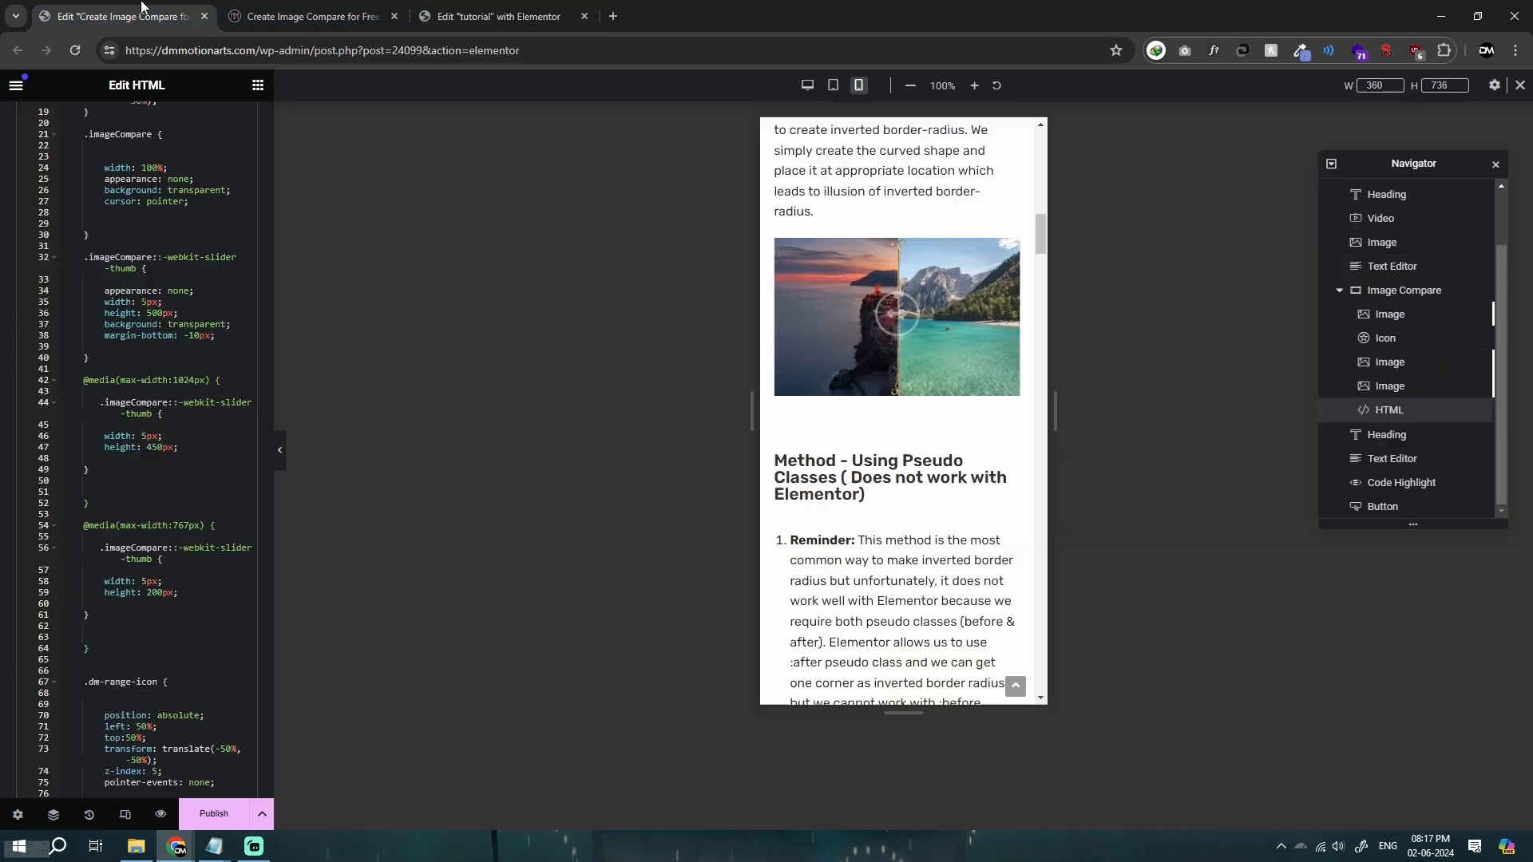
left_click(807, 85)
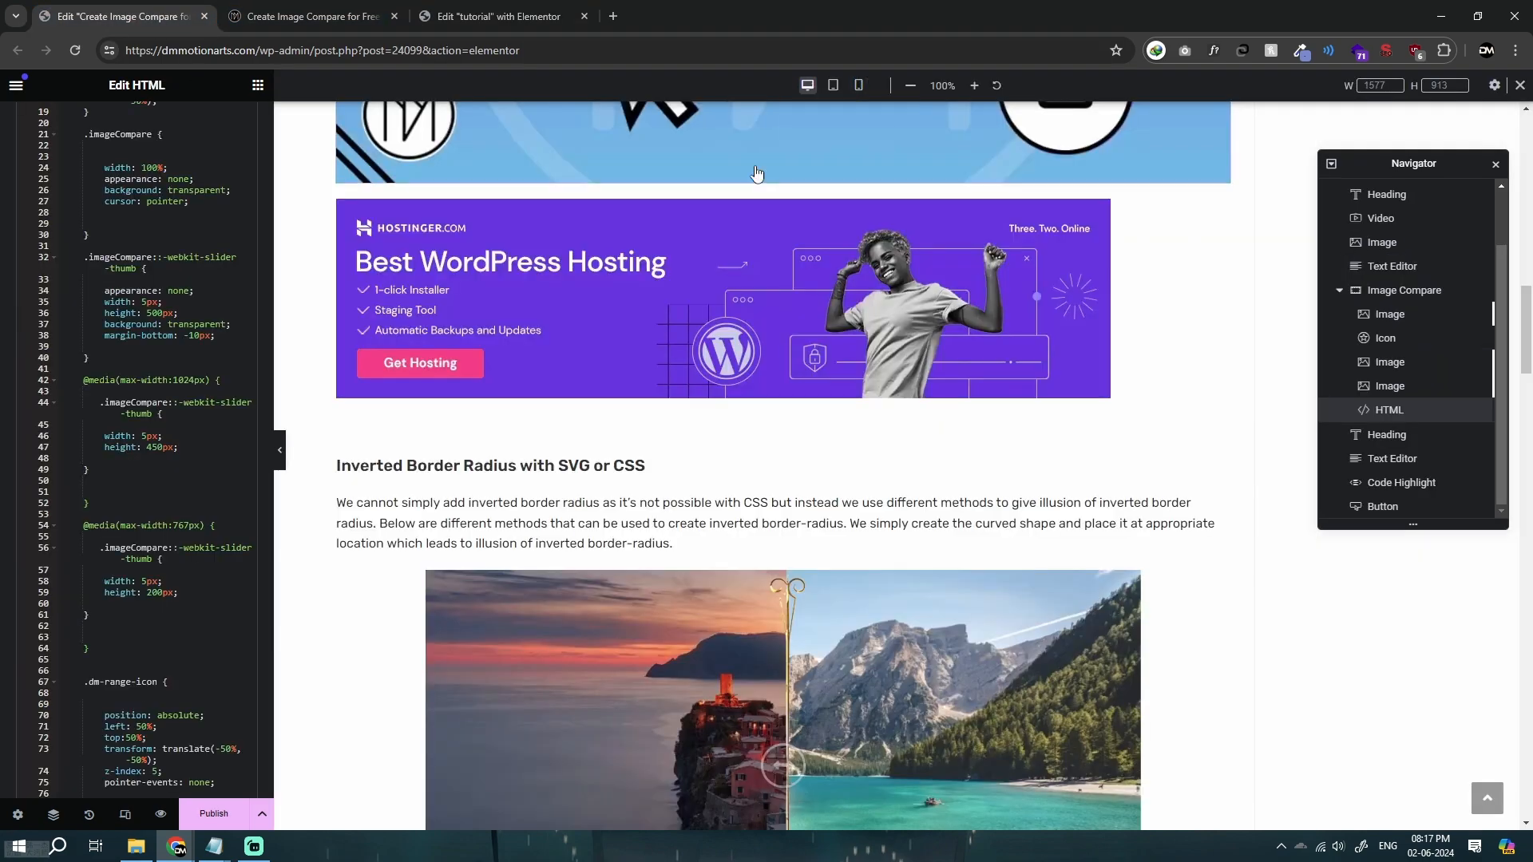
Copy the class name compare-before from the code block on the image compare post's preview page.
left_click(436, 423)
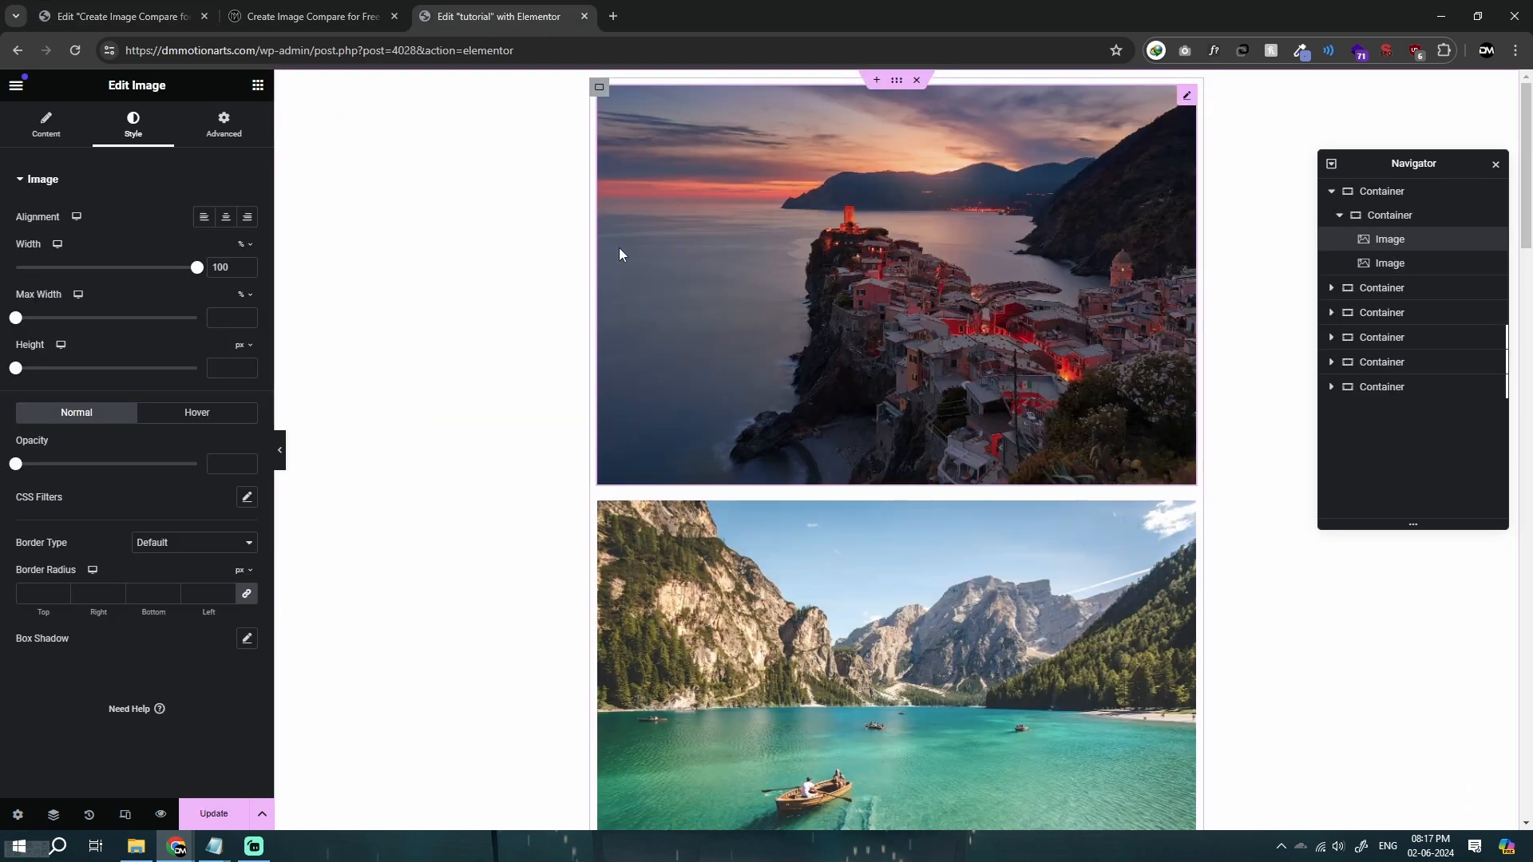
left_click(294, 9)
scroll(400, 417, "down", 10)
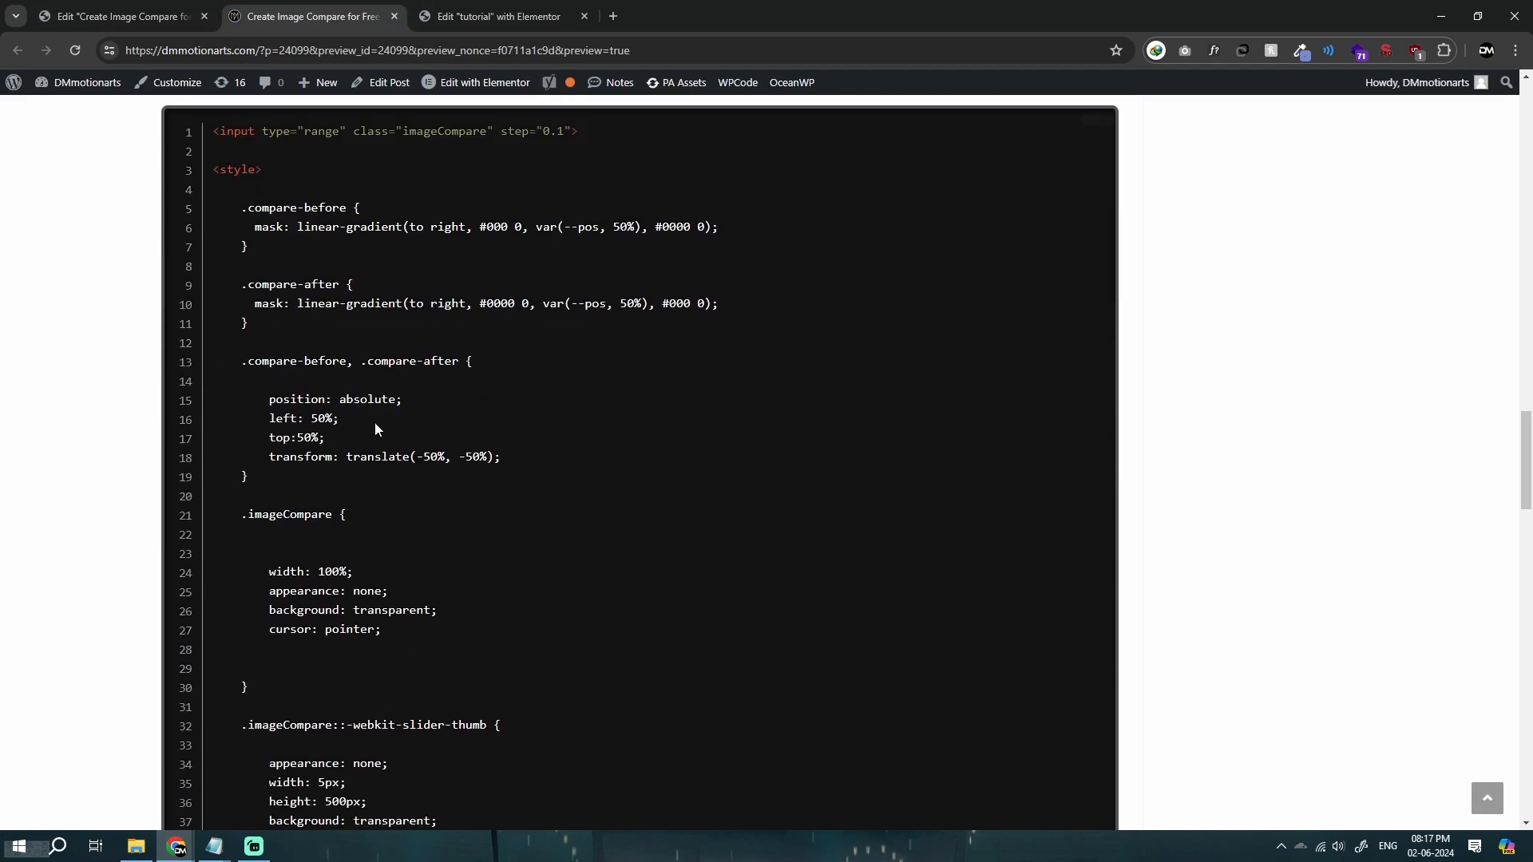
scroll(354, 413, "down", 3)
scroll(325, 328, "up", 5)
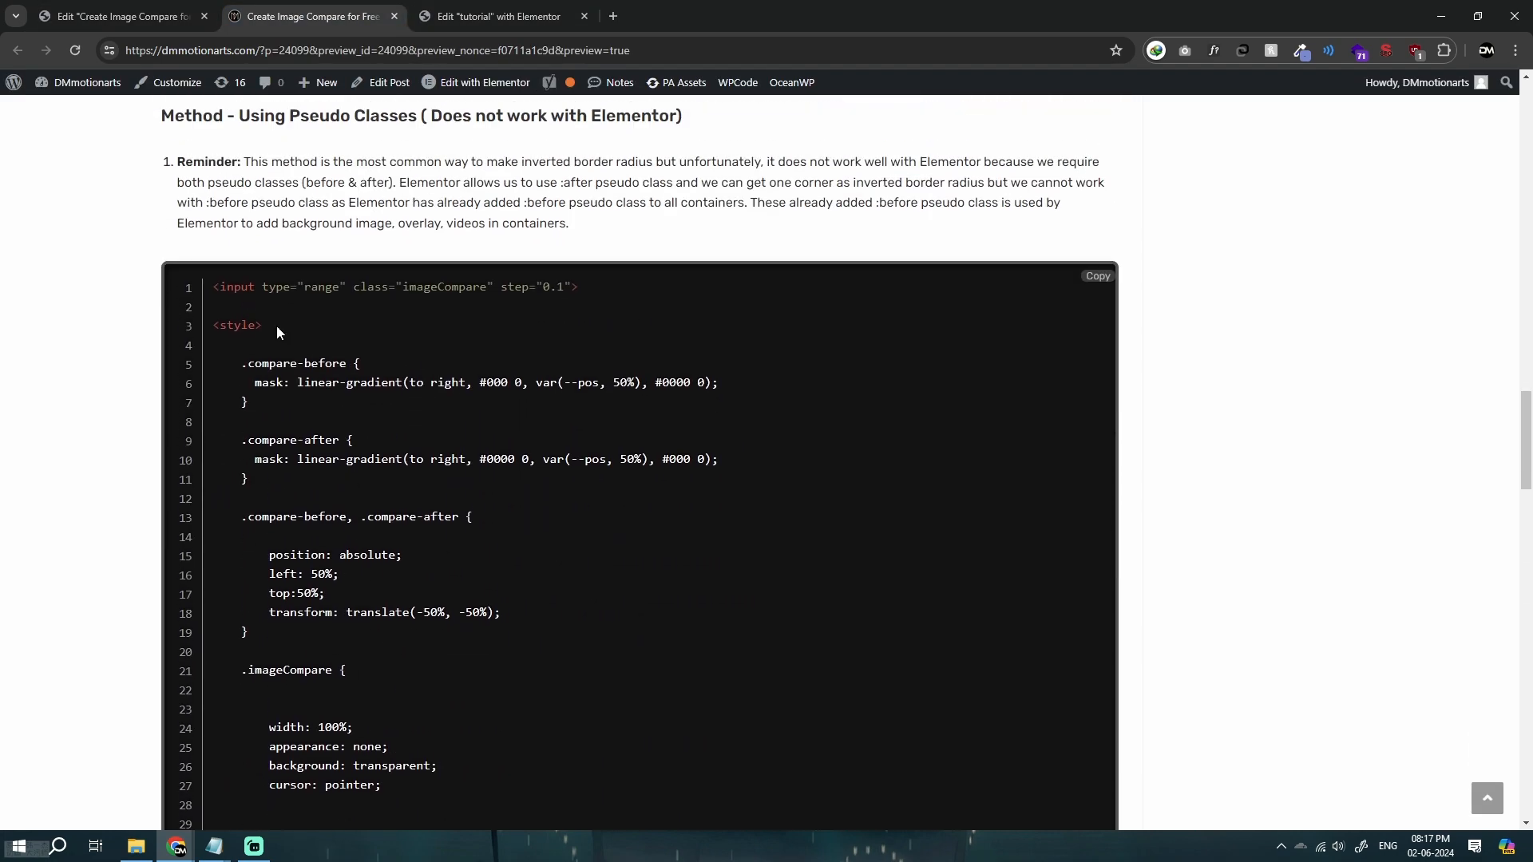
scroll(282, 293, "down", 2)
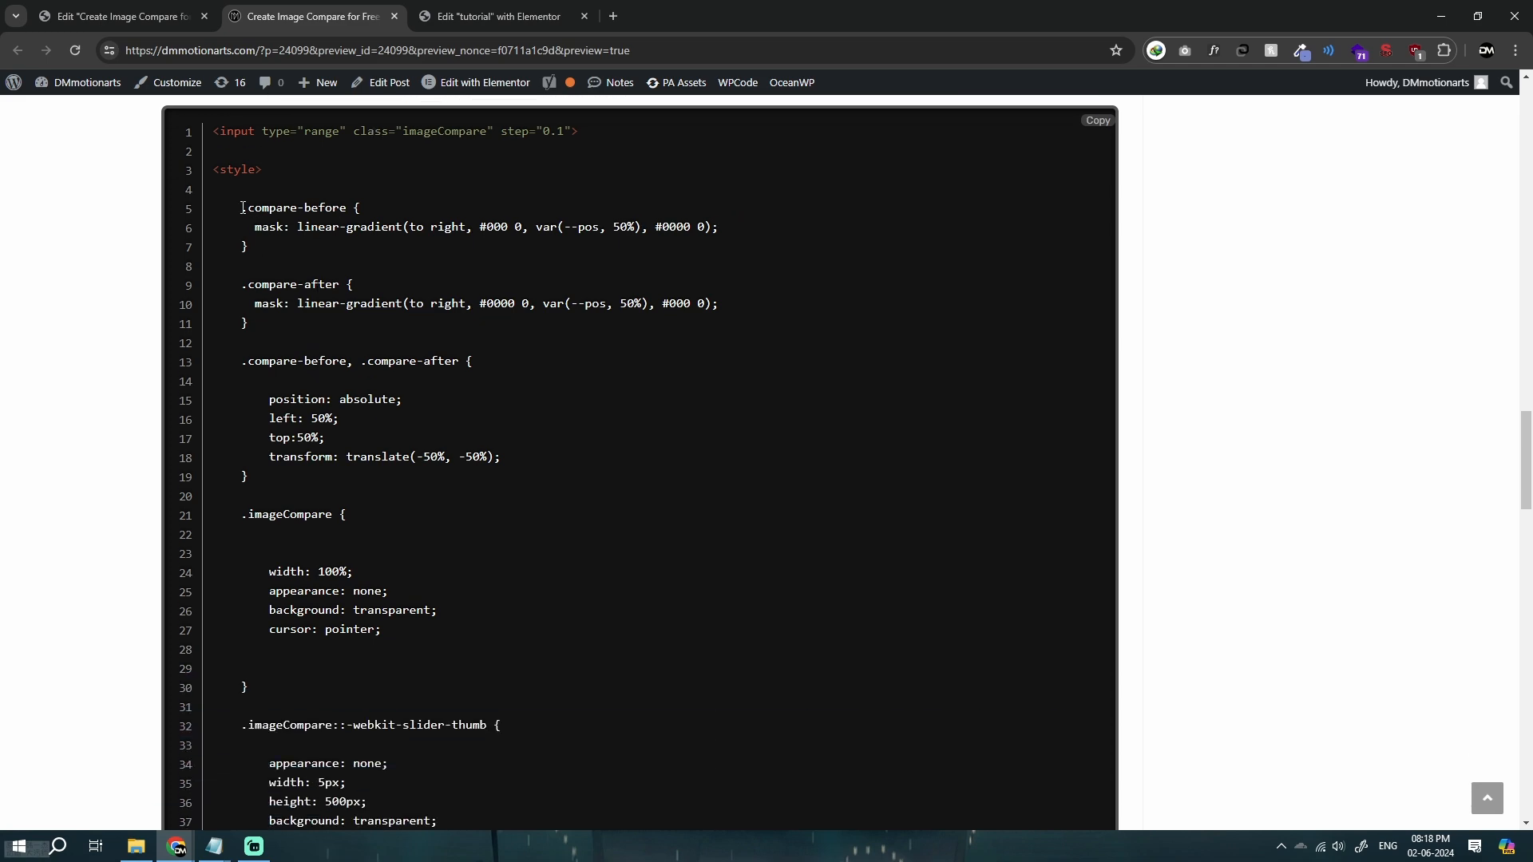
left_click_drag(243, 207, 342, 207)
left_click(345, 207)
scroll(278, 270, "up", 2)
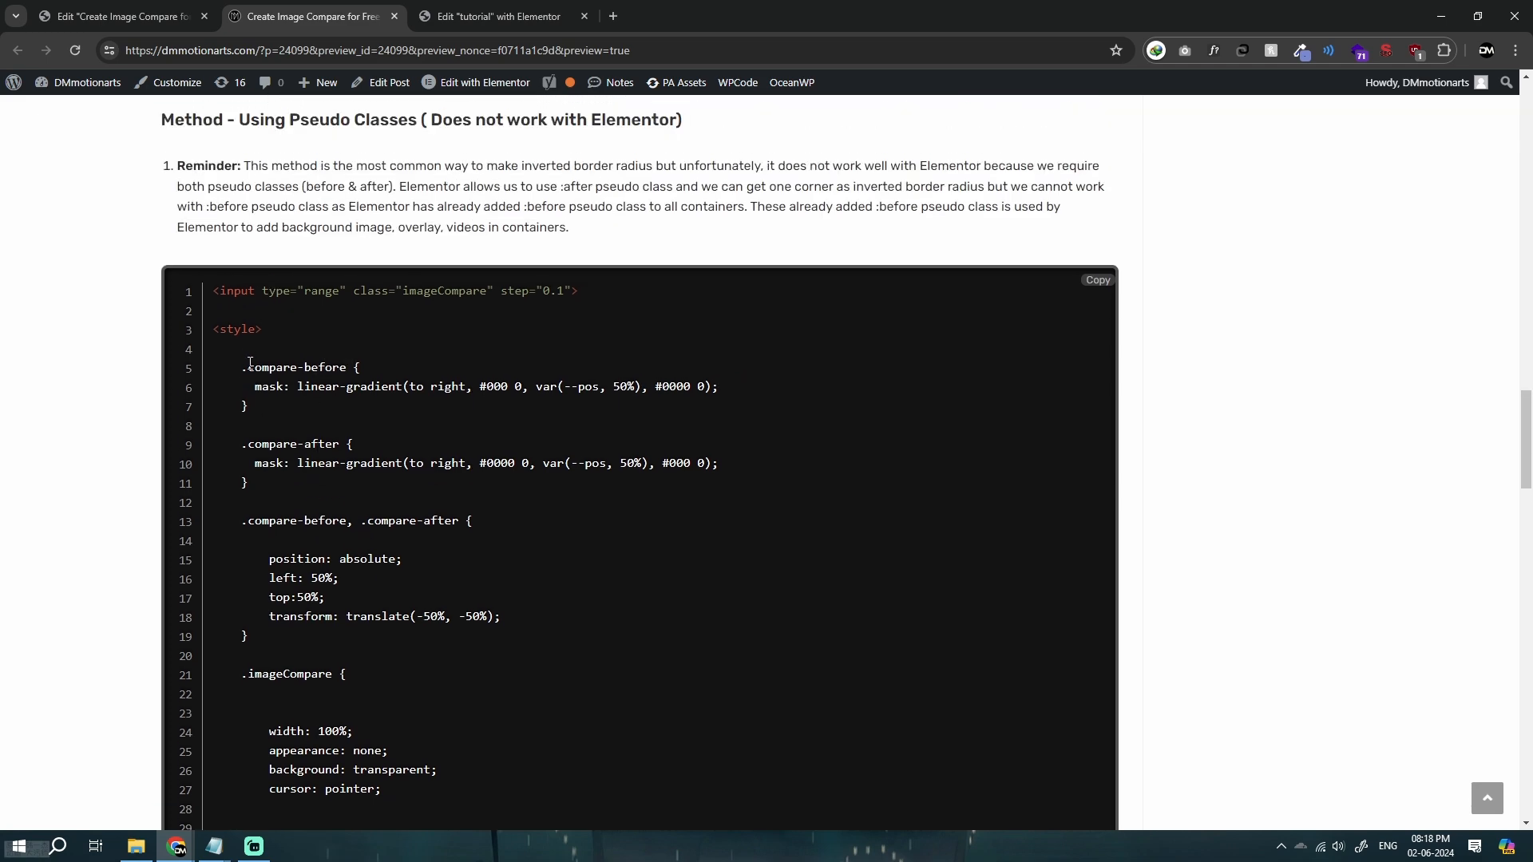
left_click_drag(248, 367, 349, 373)
key("ctrl+c")
Give the village image in the tutorial page the CSS class compare-before.
left_click(499, 16)
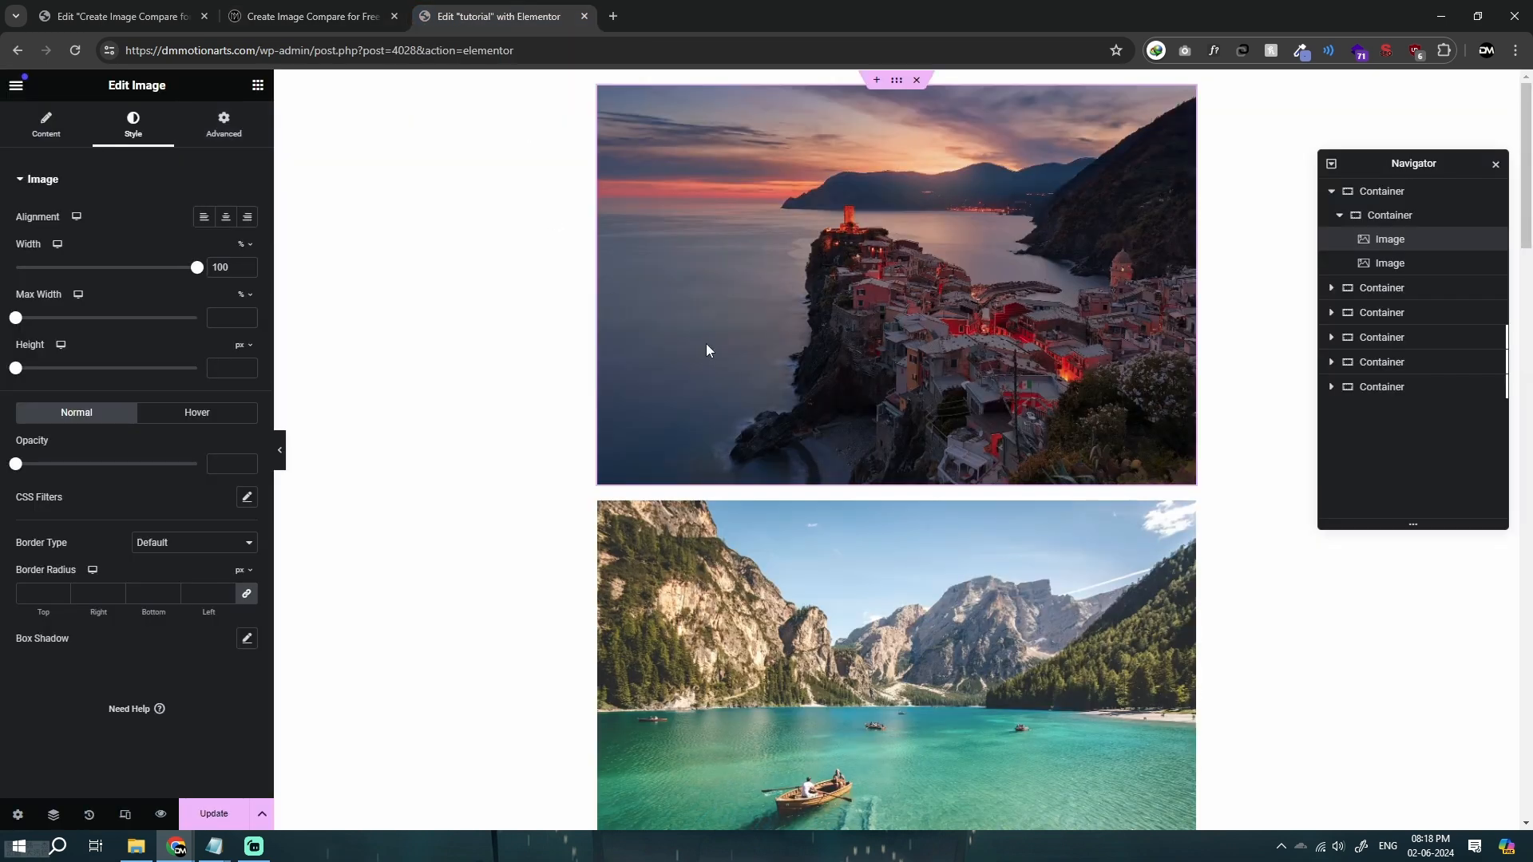
left_click(224, 126)
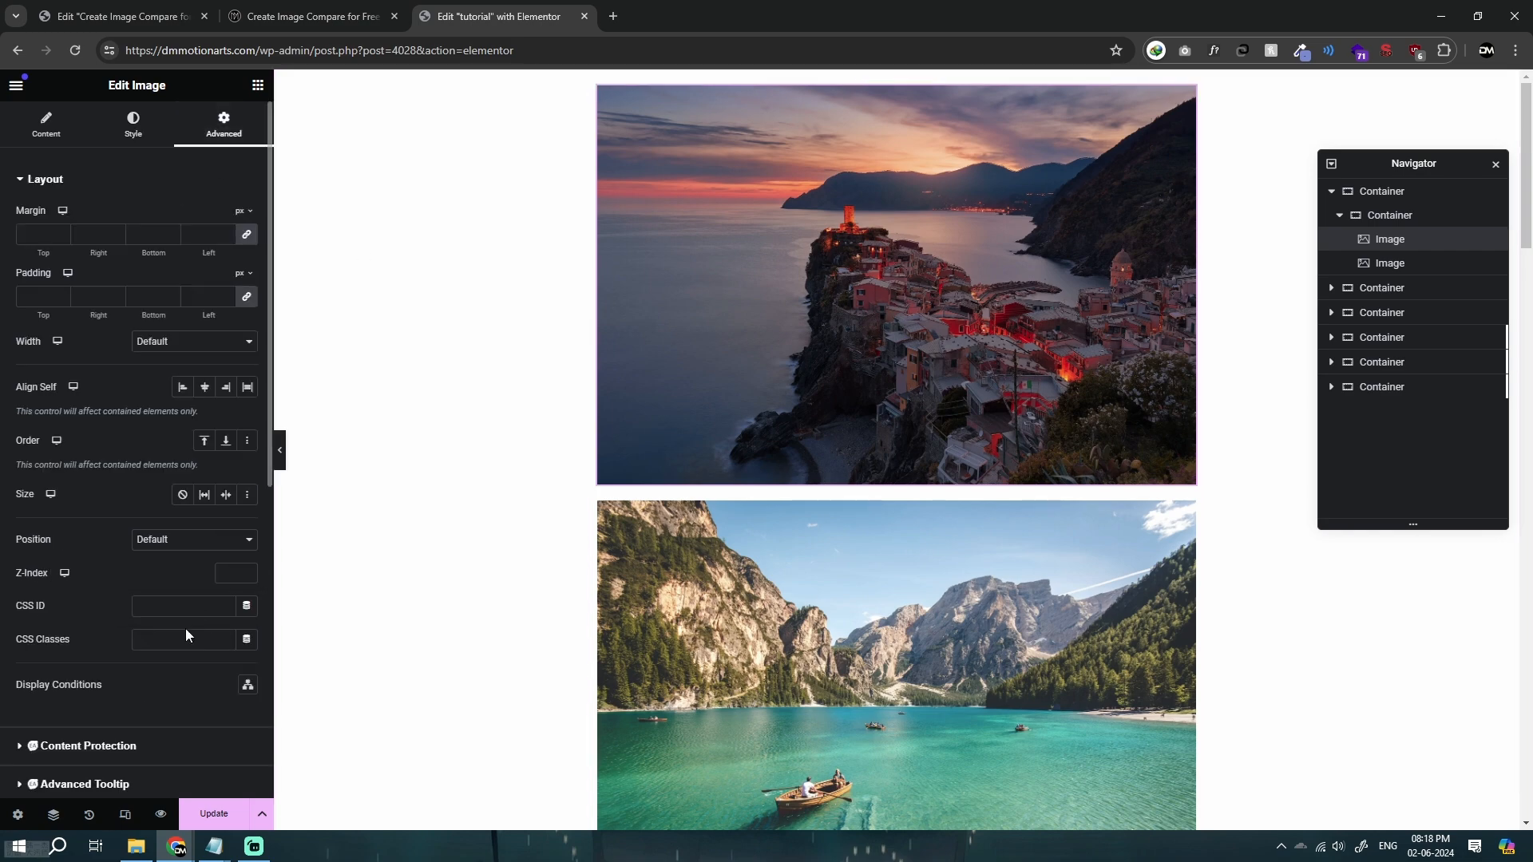
left_click(188, 639)
key("ctrl+v")
Copy the class name compare-after from the preview page's code and assign it as the lake image's CSS class.
left_click(320, 16)
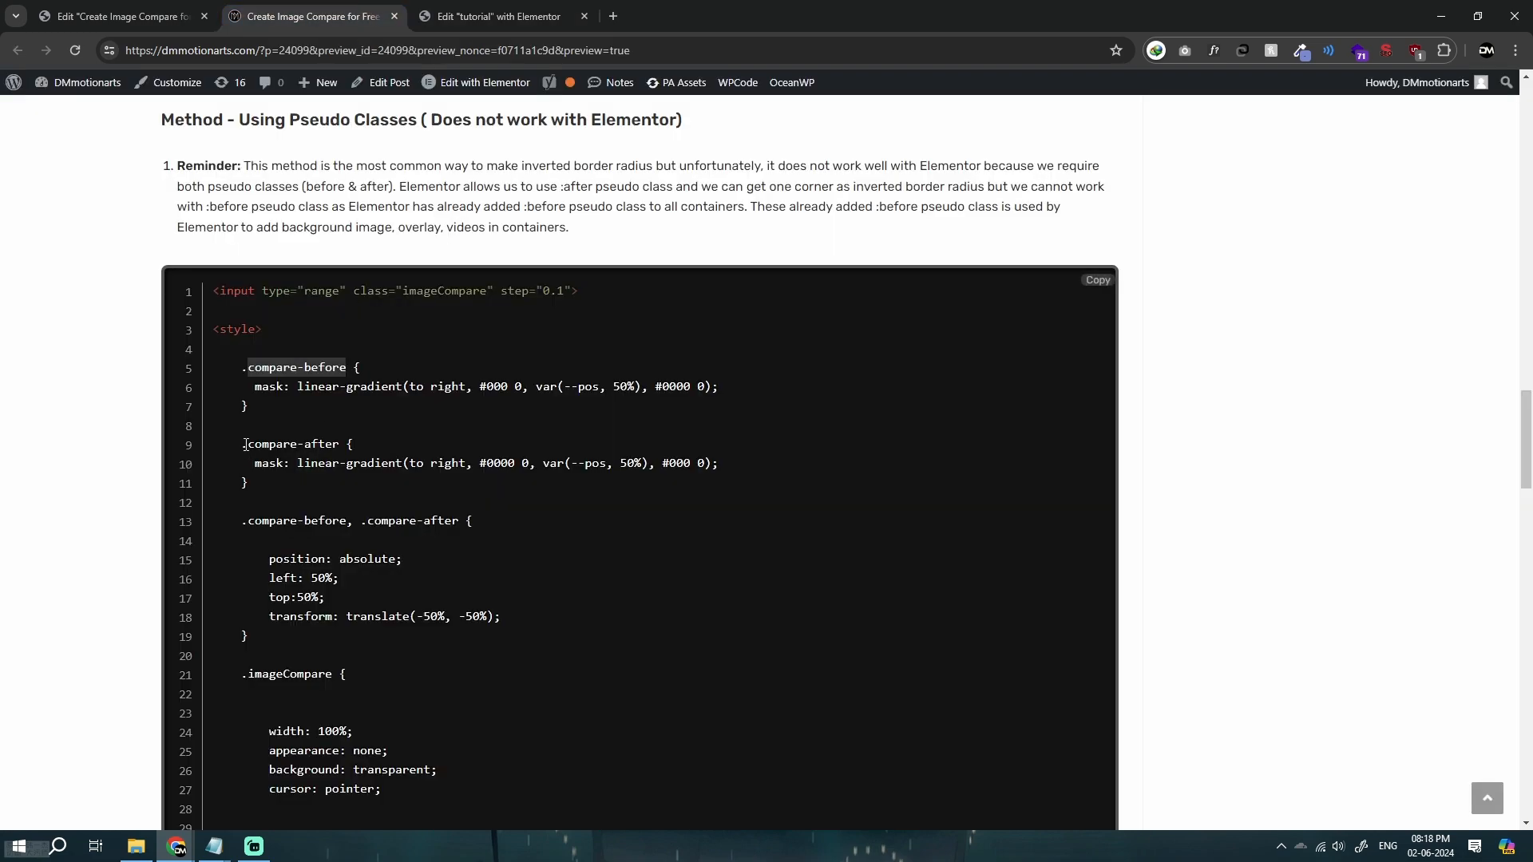
left_click_drag(247, 445, 330, 446)
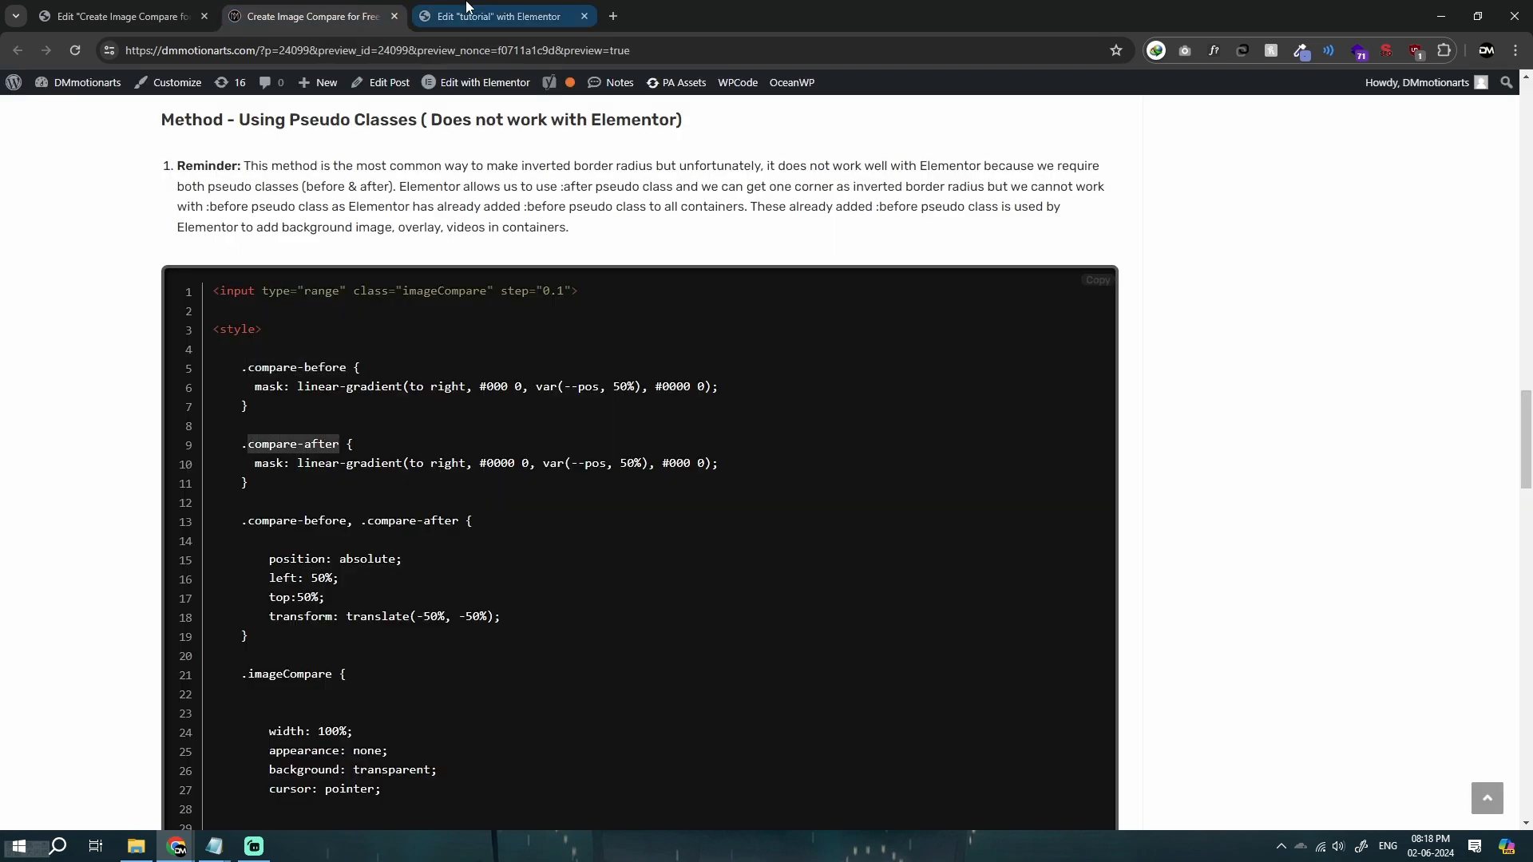
left_click(499, 16)
left_click(691, 590)
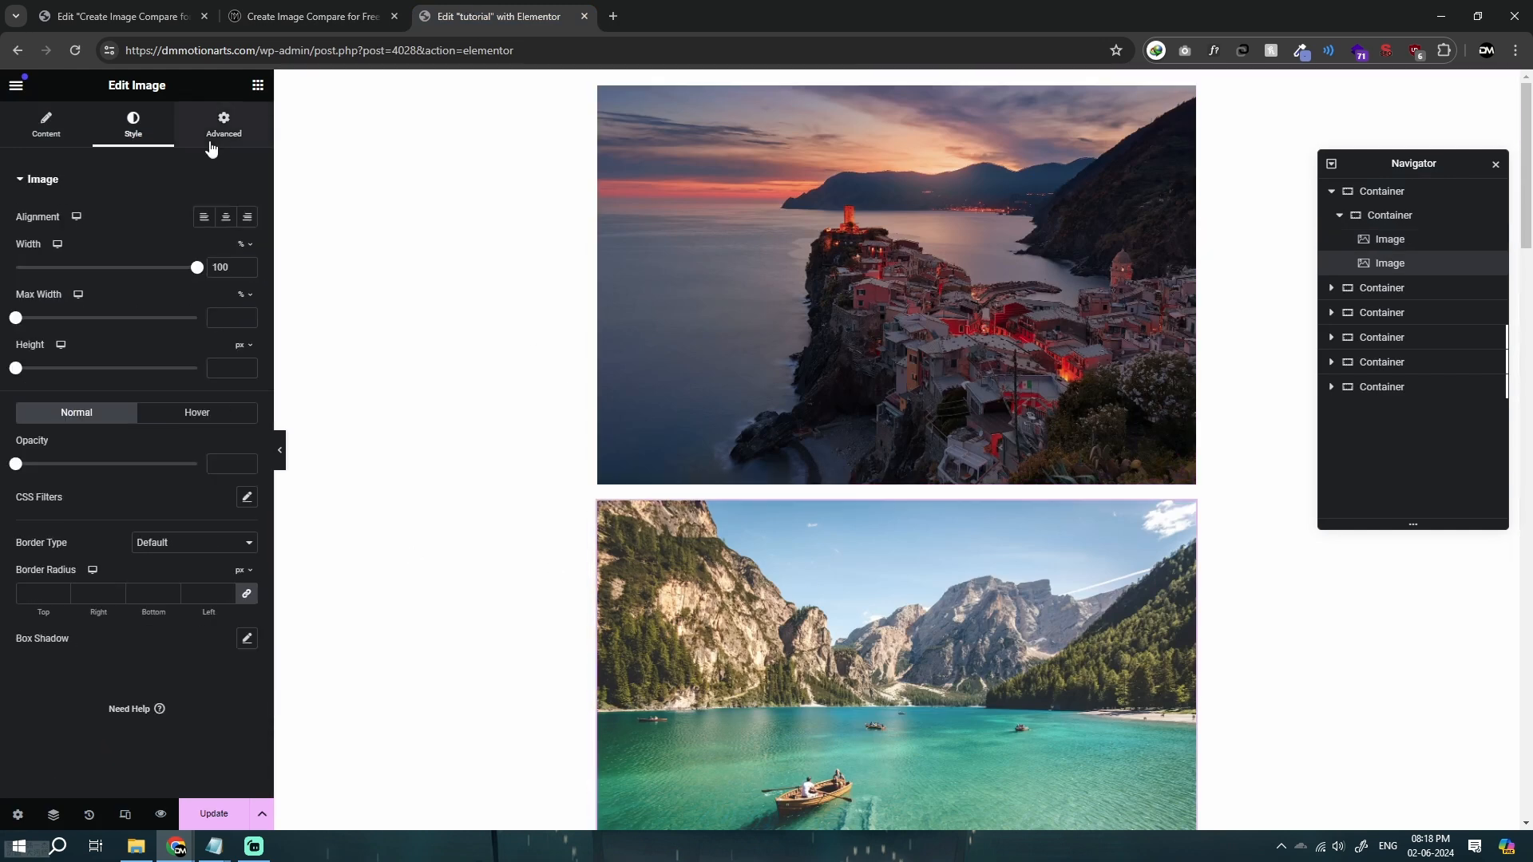
left_click(223, 126)
left_click(192, 639)
type("compare-after")
Examine the mask linear-gradient line of the .compare-before rule in the preview page's code.
left_click(373, 8)
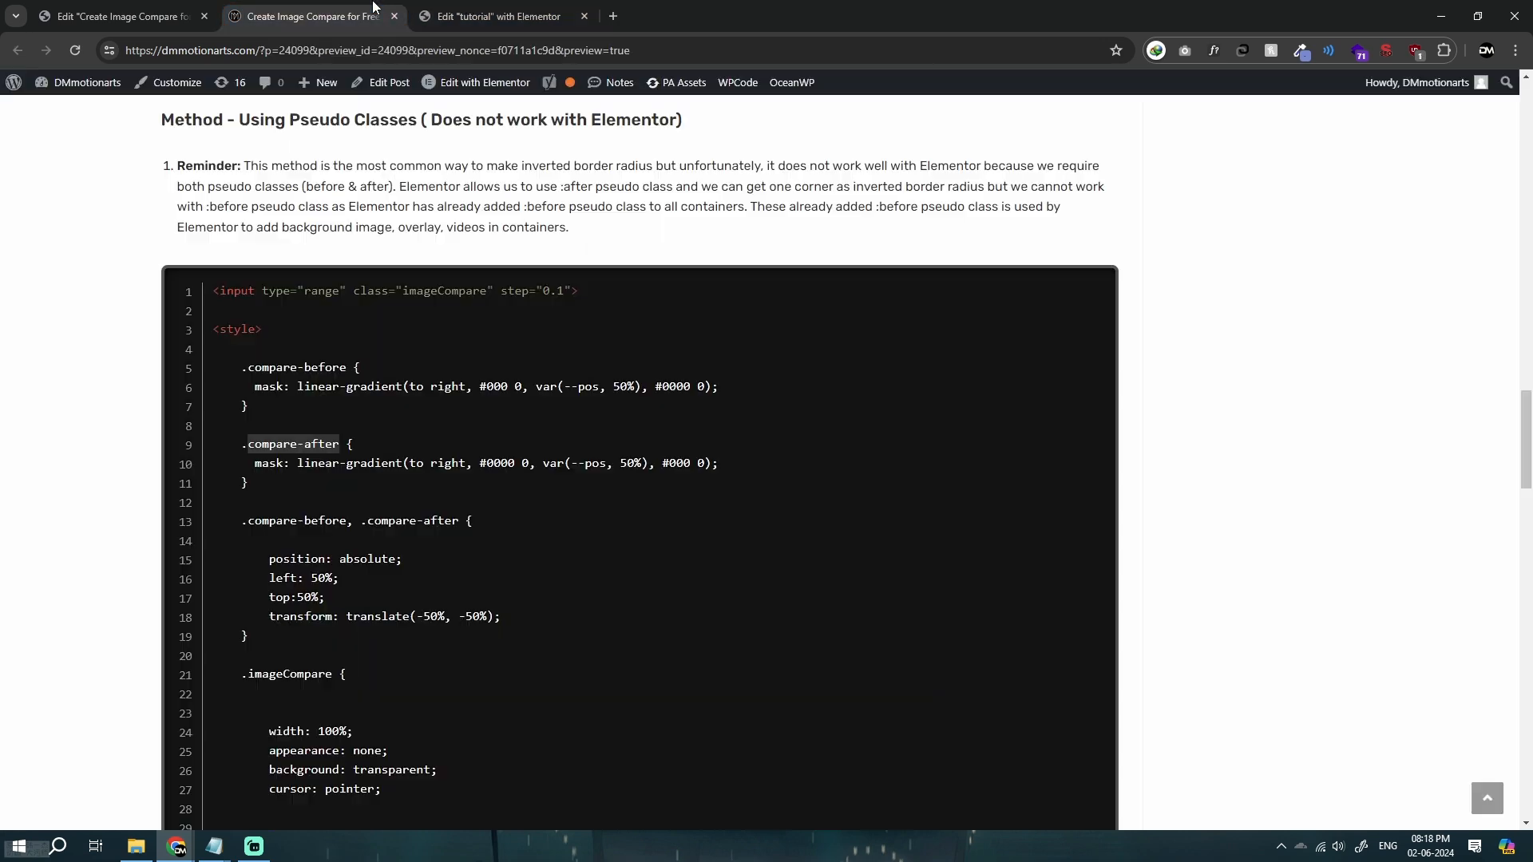
left_click(480, 404)
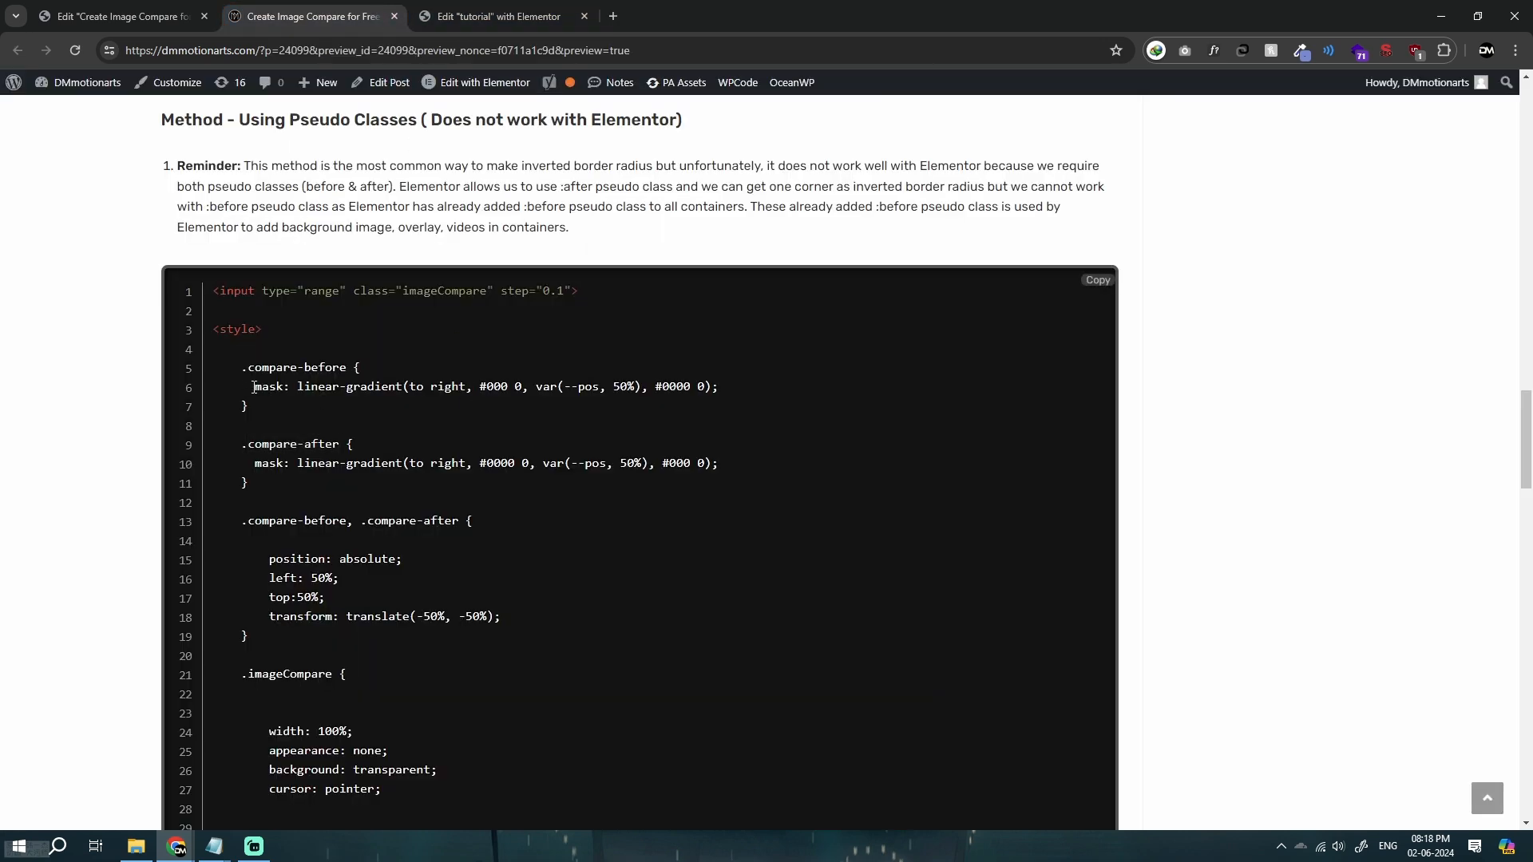
left_click_drag(254, 388, 779, 401)
left_click(299, 388)
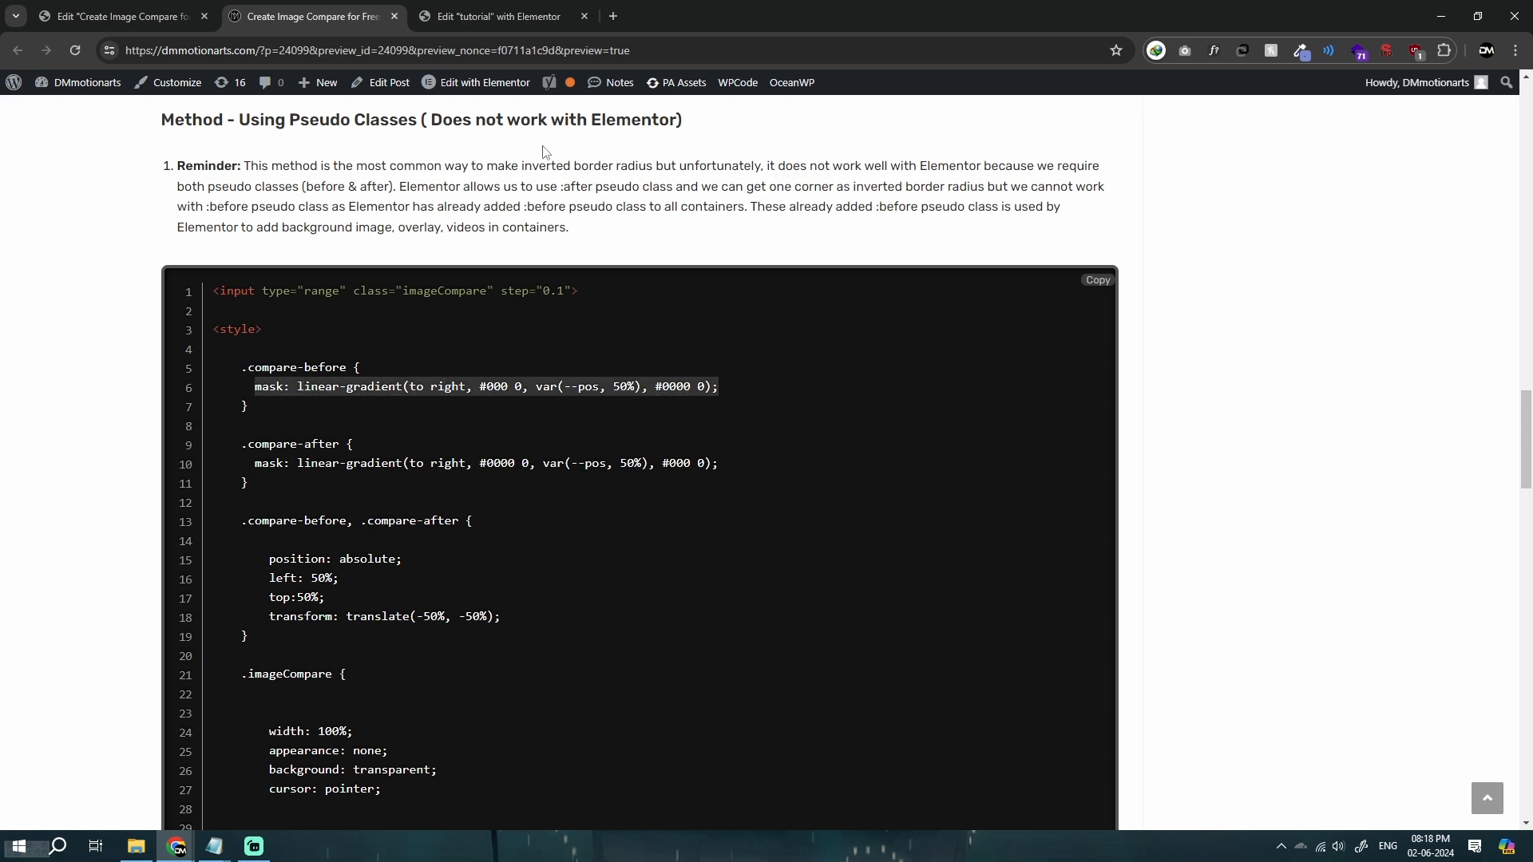
Add an HTML widget below the two images inside the tutorial page's inner container.
left_click(495, 16)
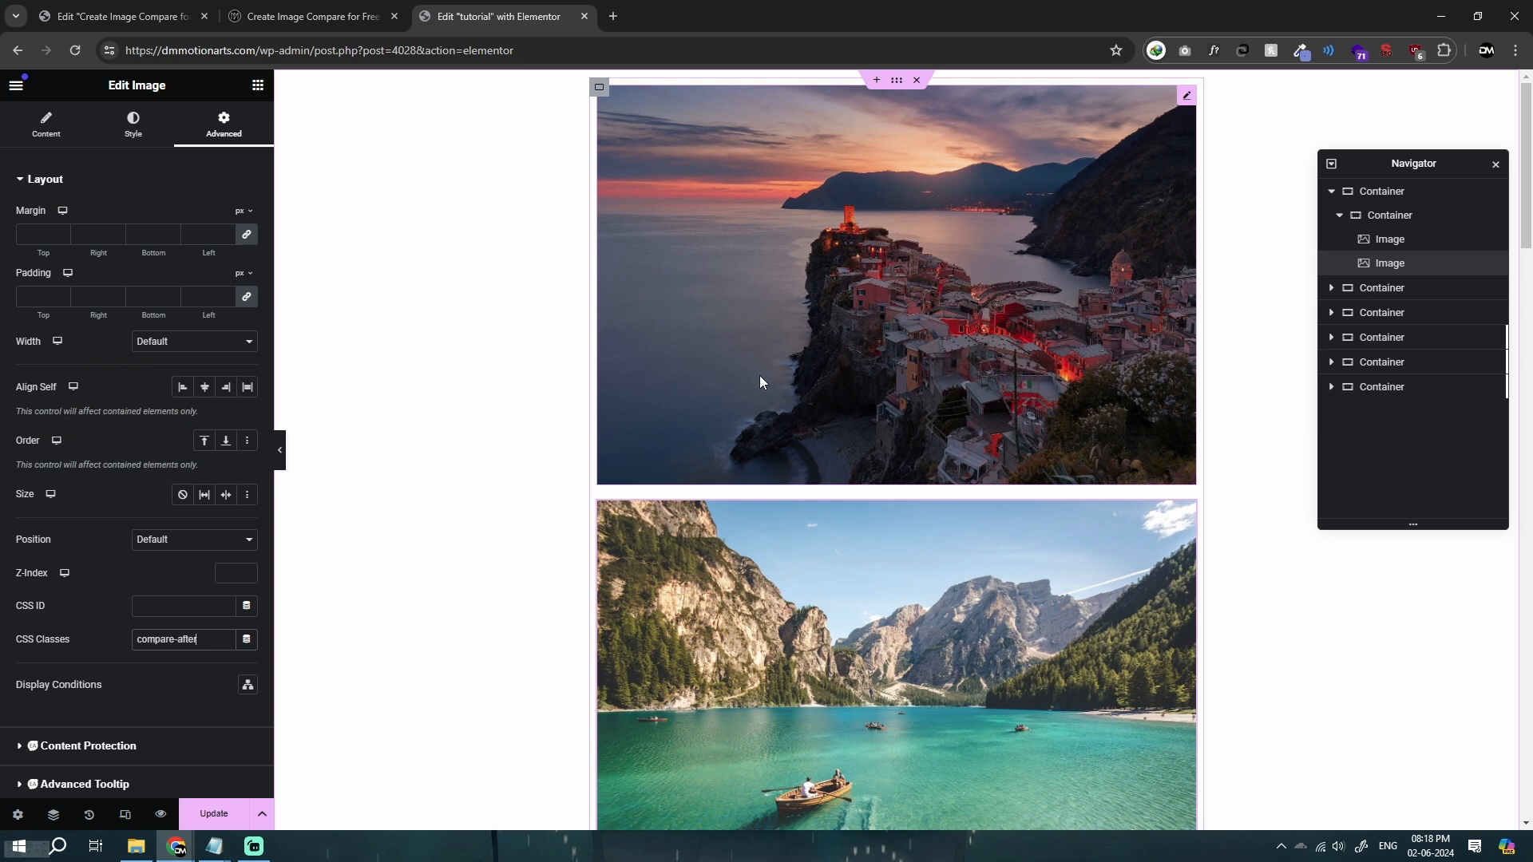
left_click(602, 88)
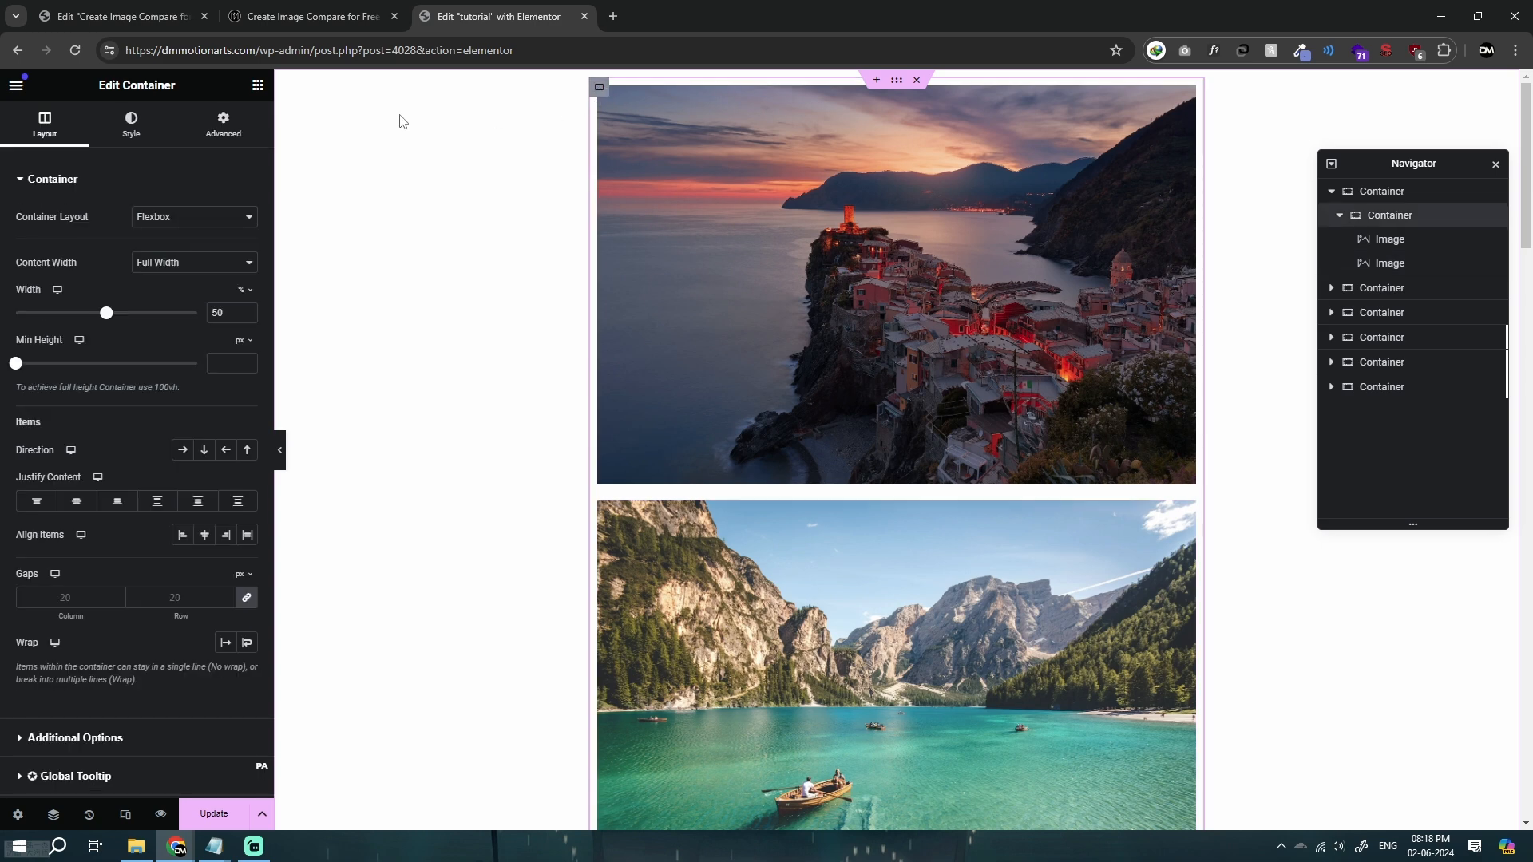
left_click(257, 85)
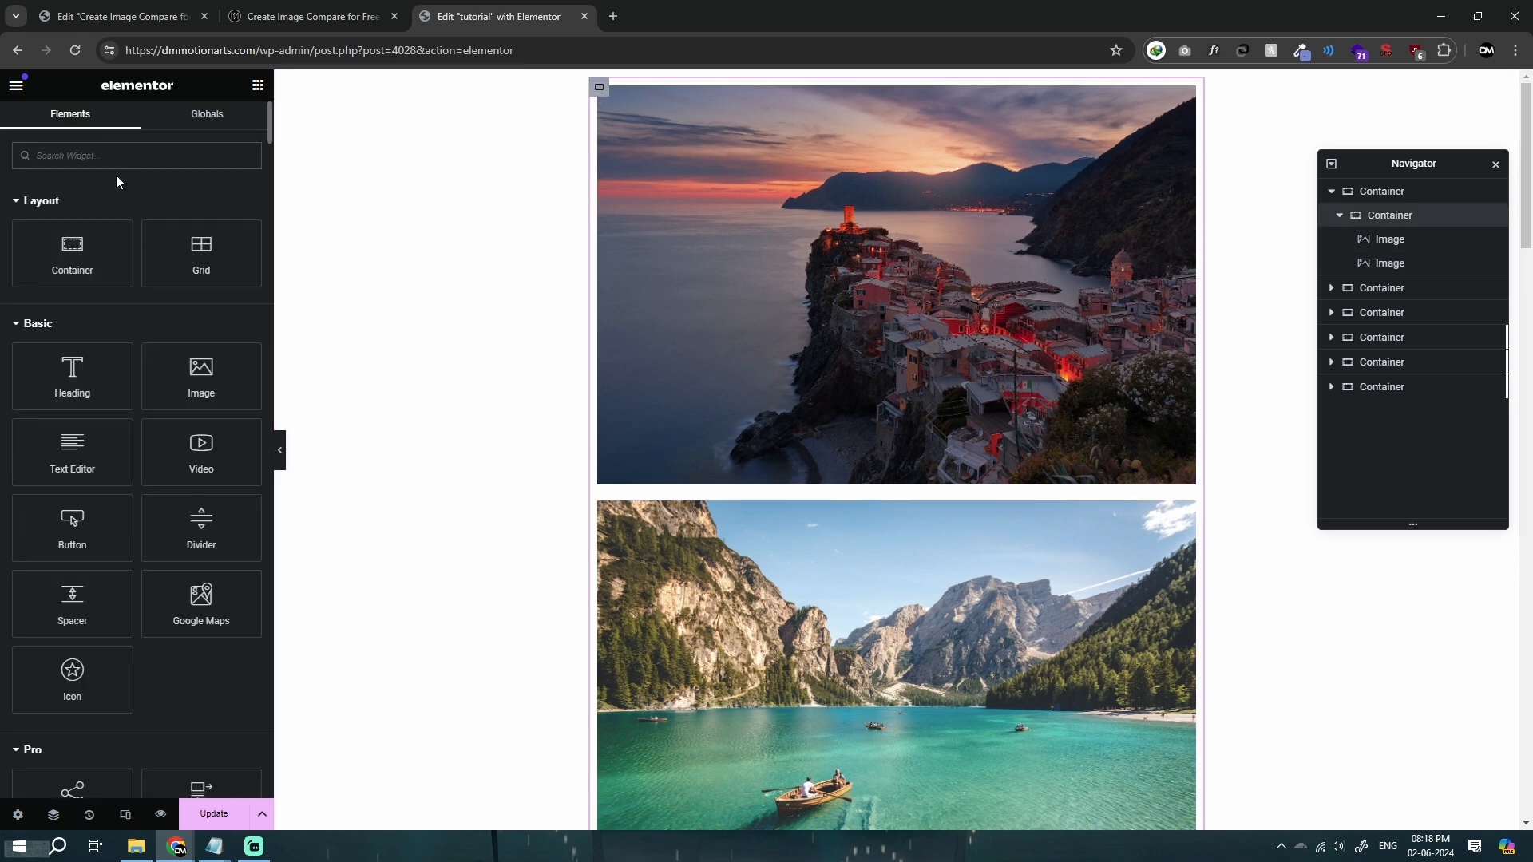
type("htm")
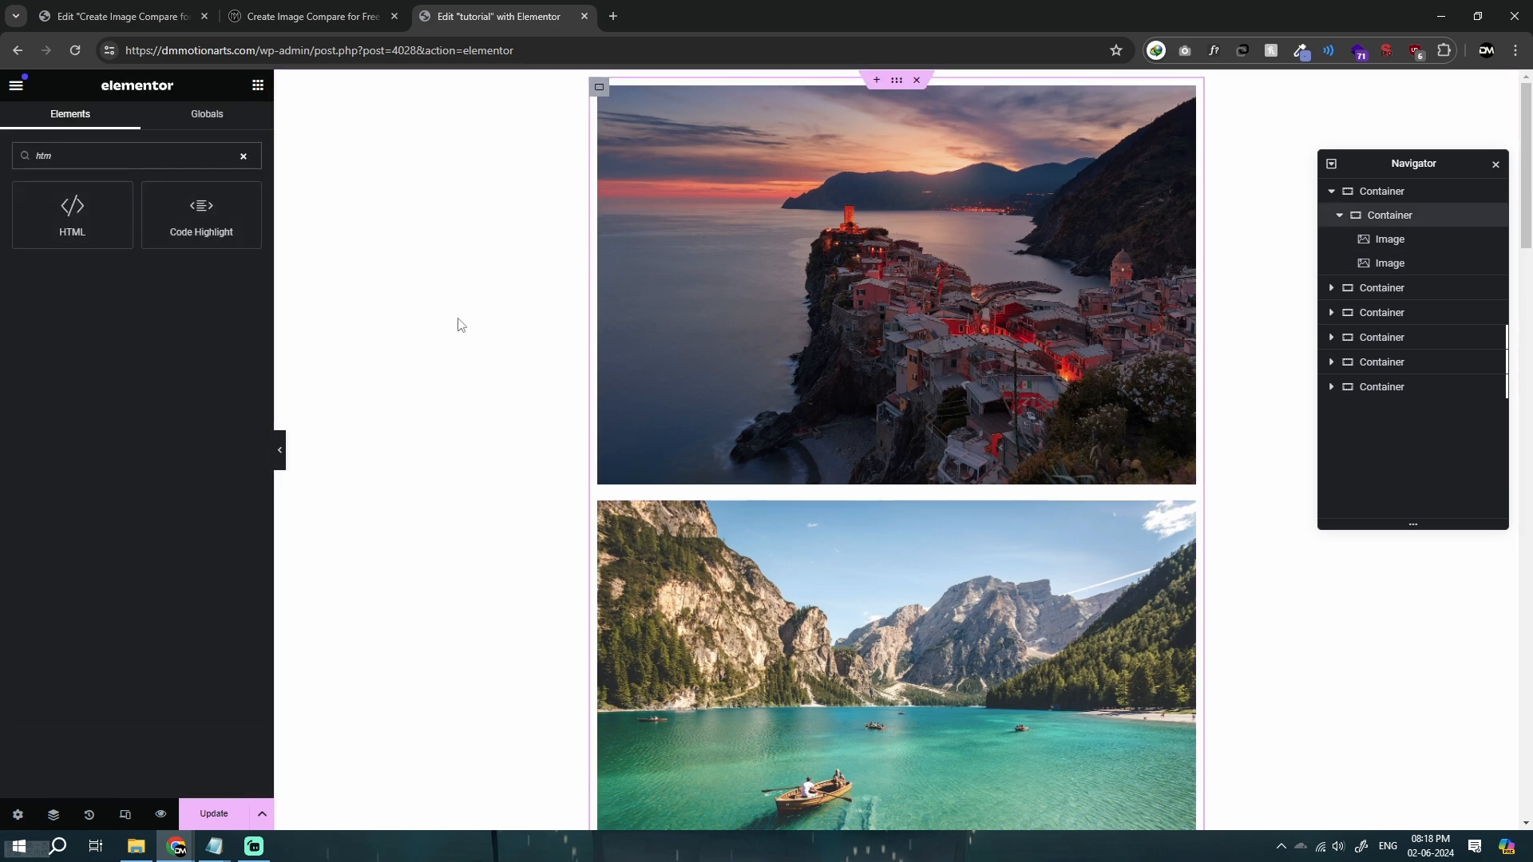
left_click(73, 214)
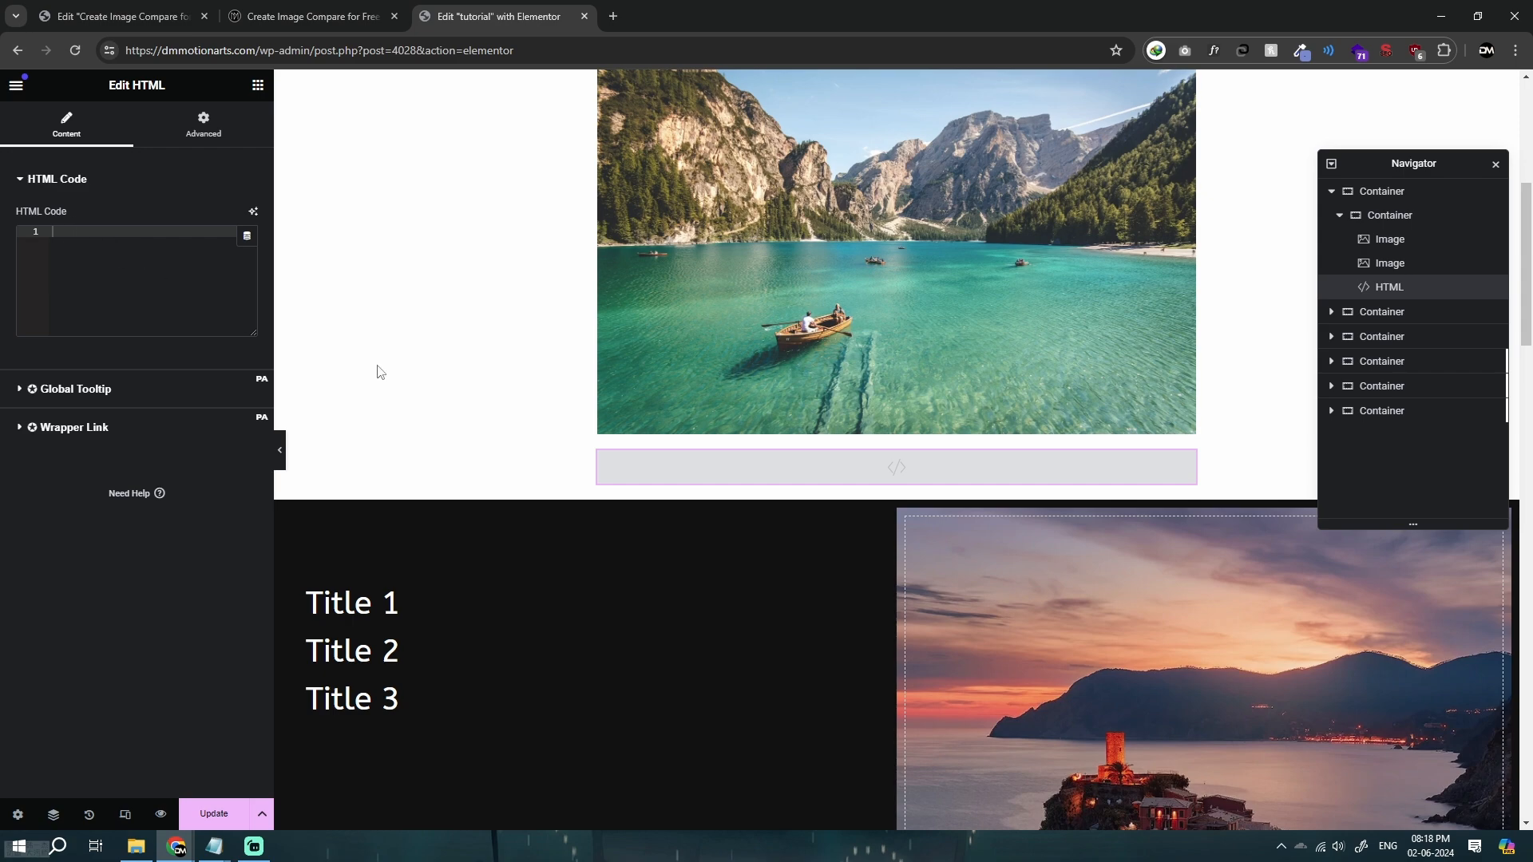
scroll(764, 377, "up", 4)
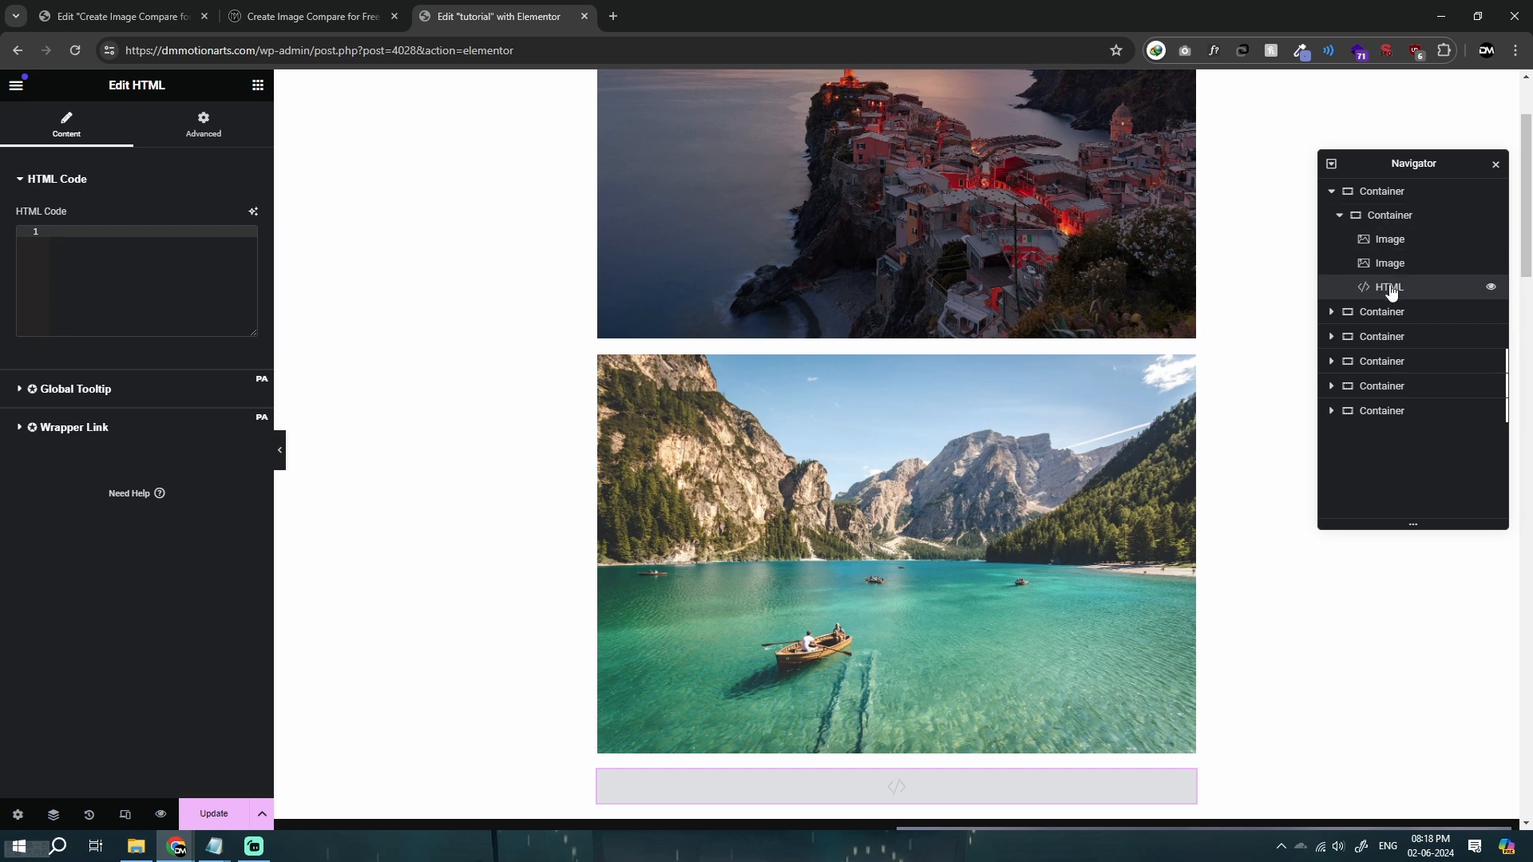
scroll(1041, 396, "up", 2)
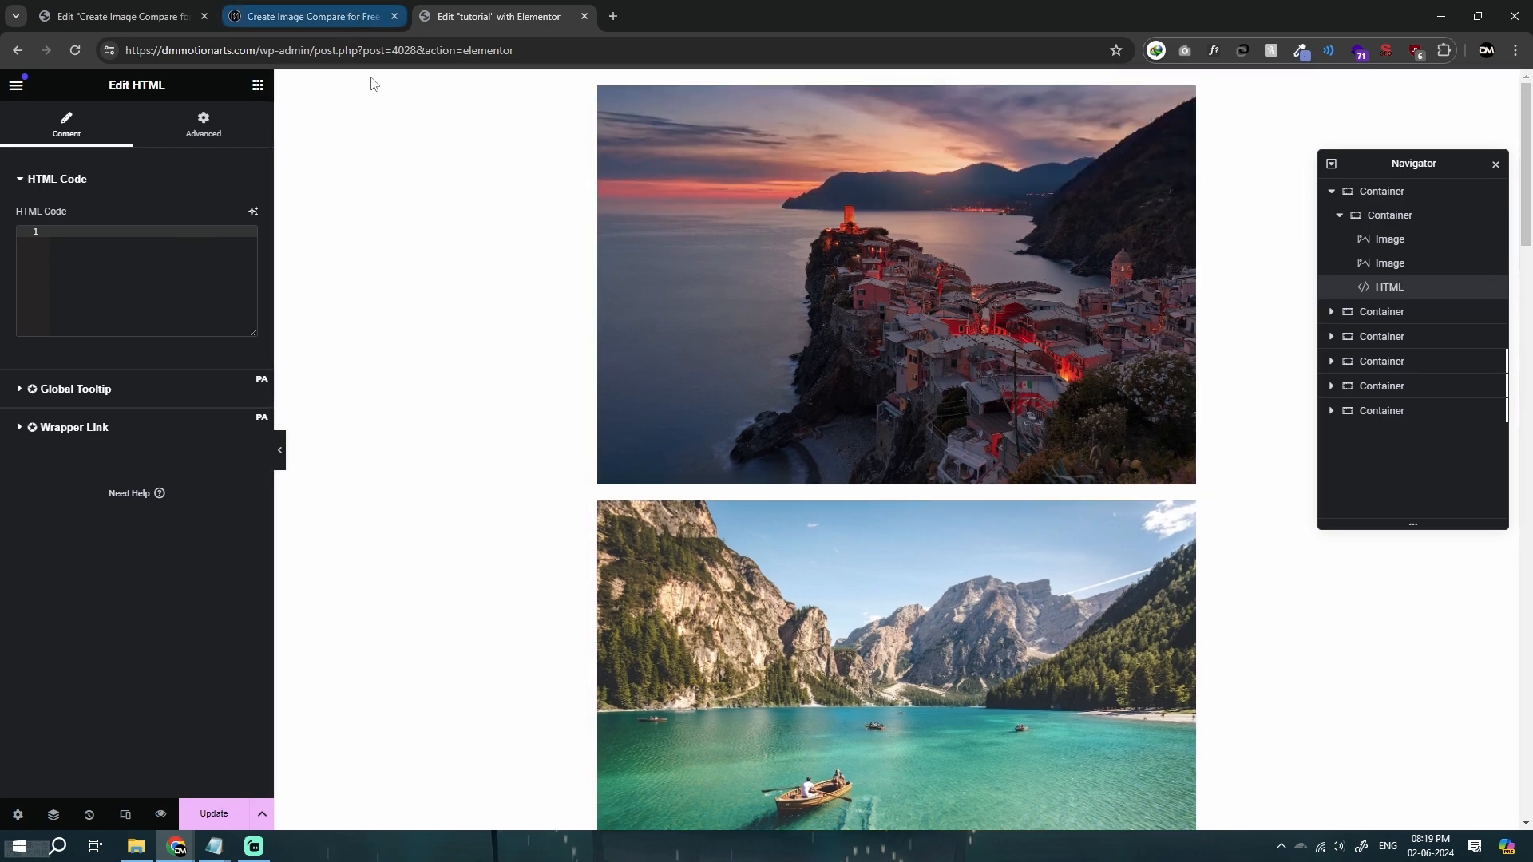
Start the HTML widget's code with a style block containing several blank lines.
left_click(344, 7)
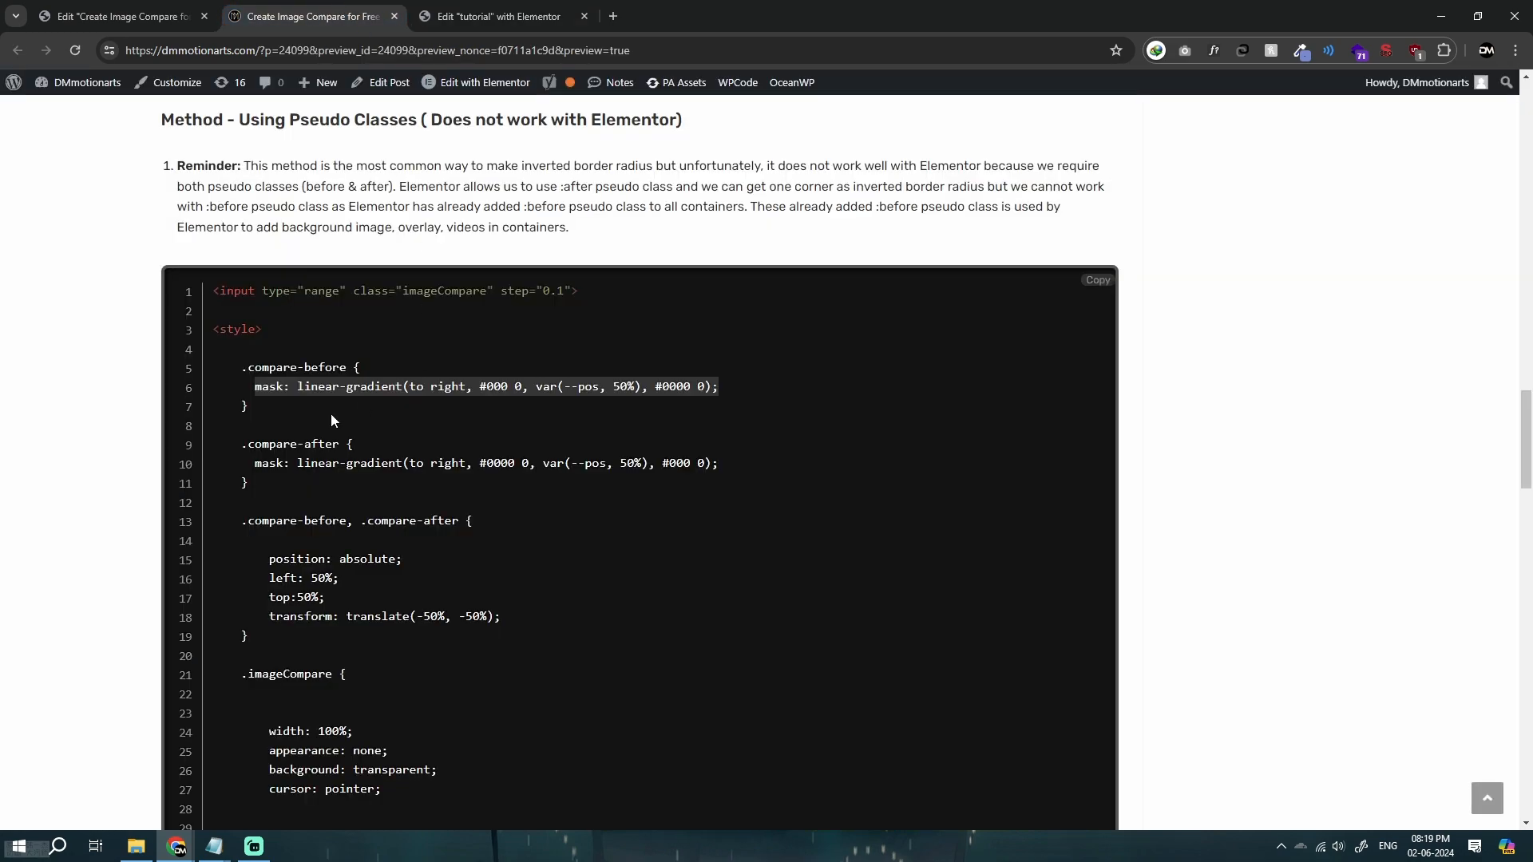
left_click(244, 368)
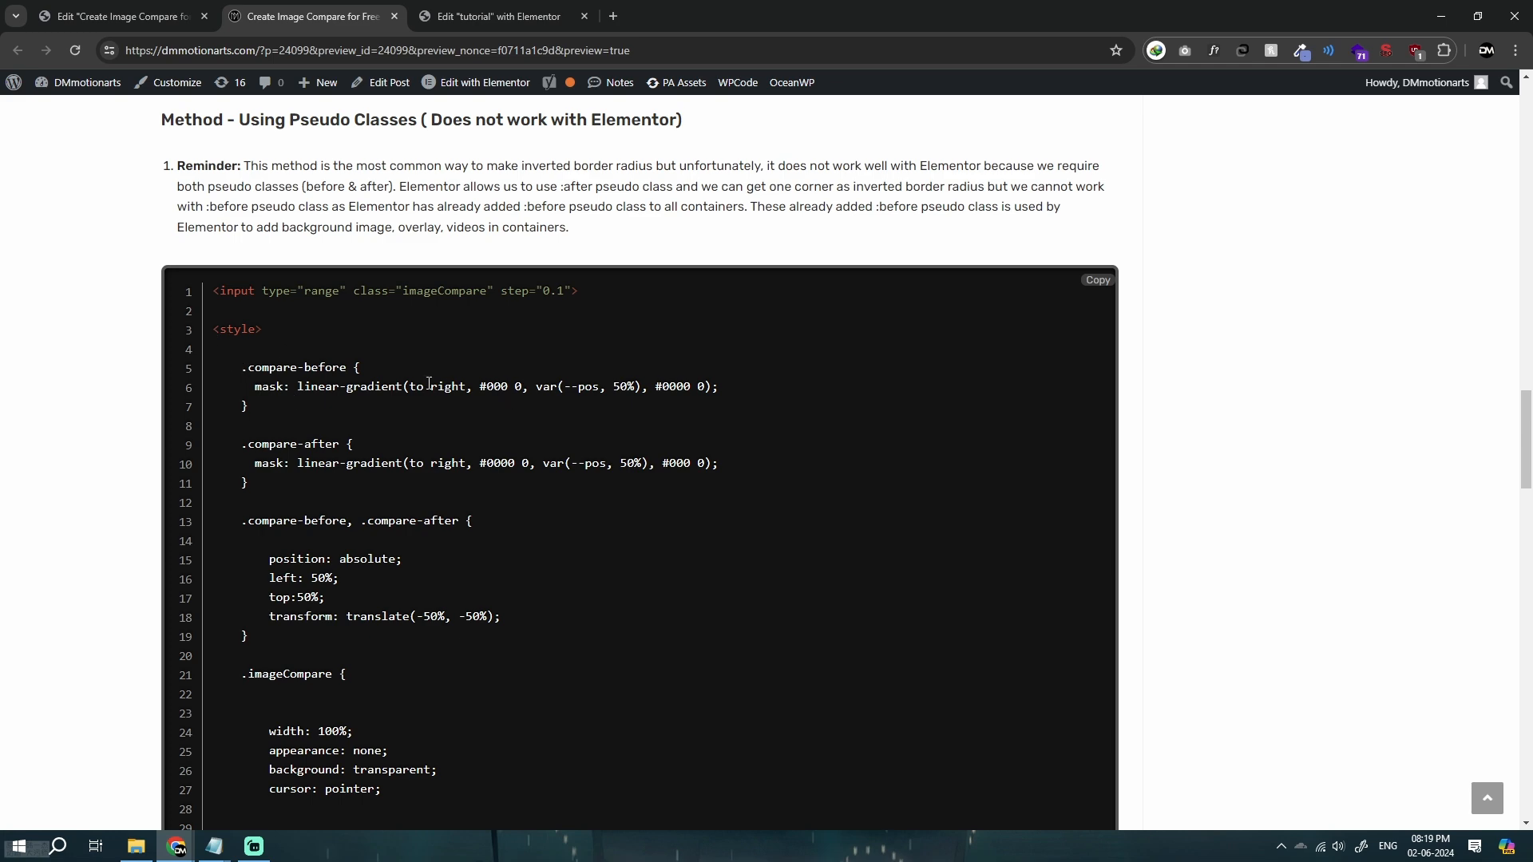
scroll(429, 383, "down", 1)
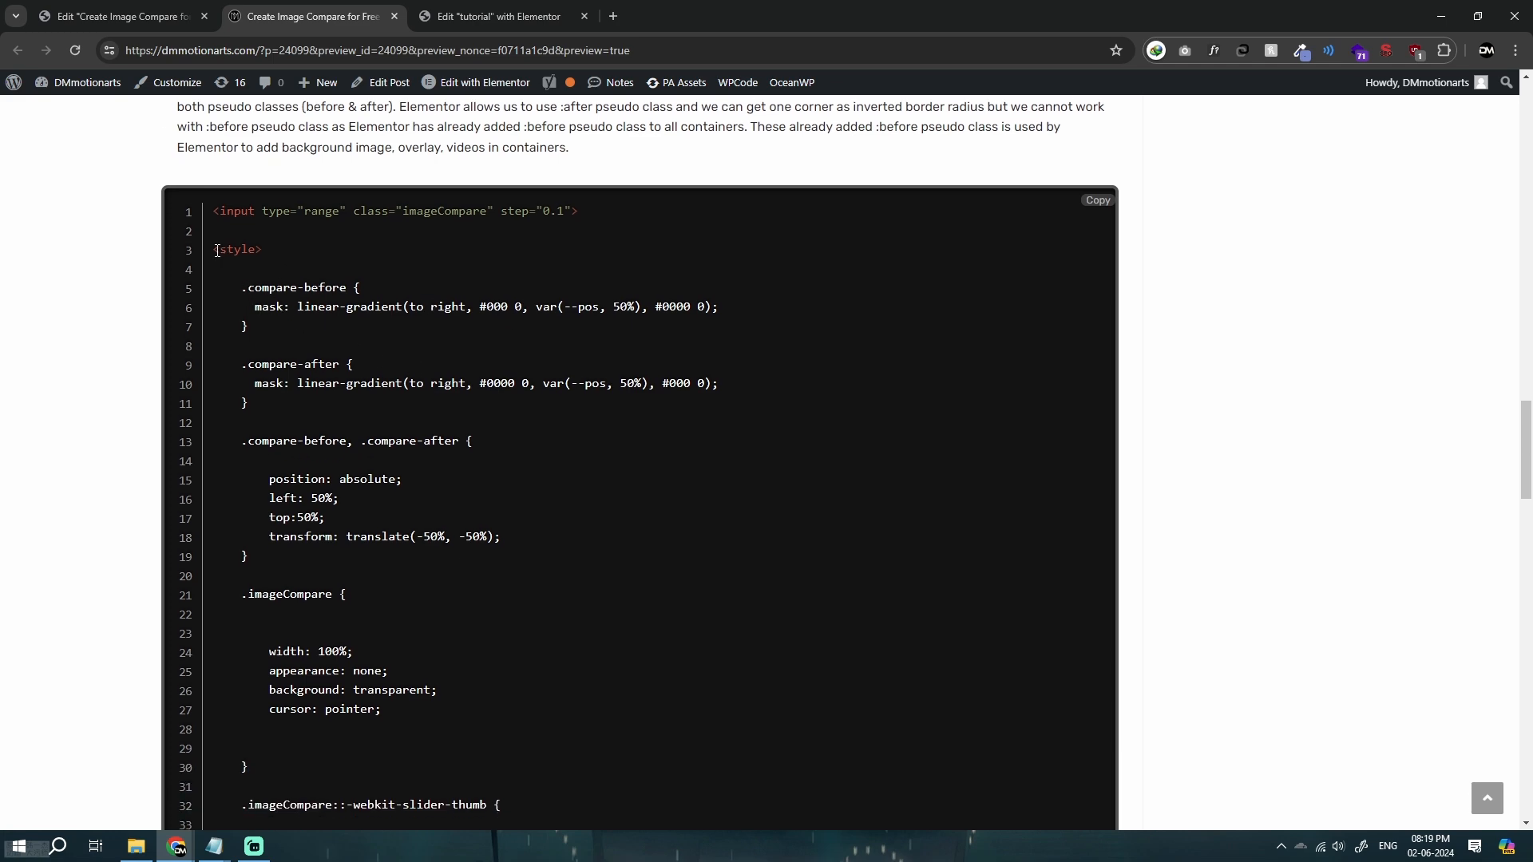
left_click(499, 15)
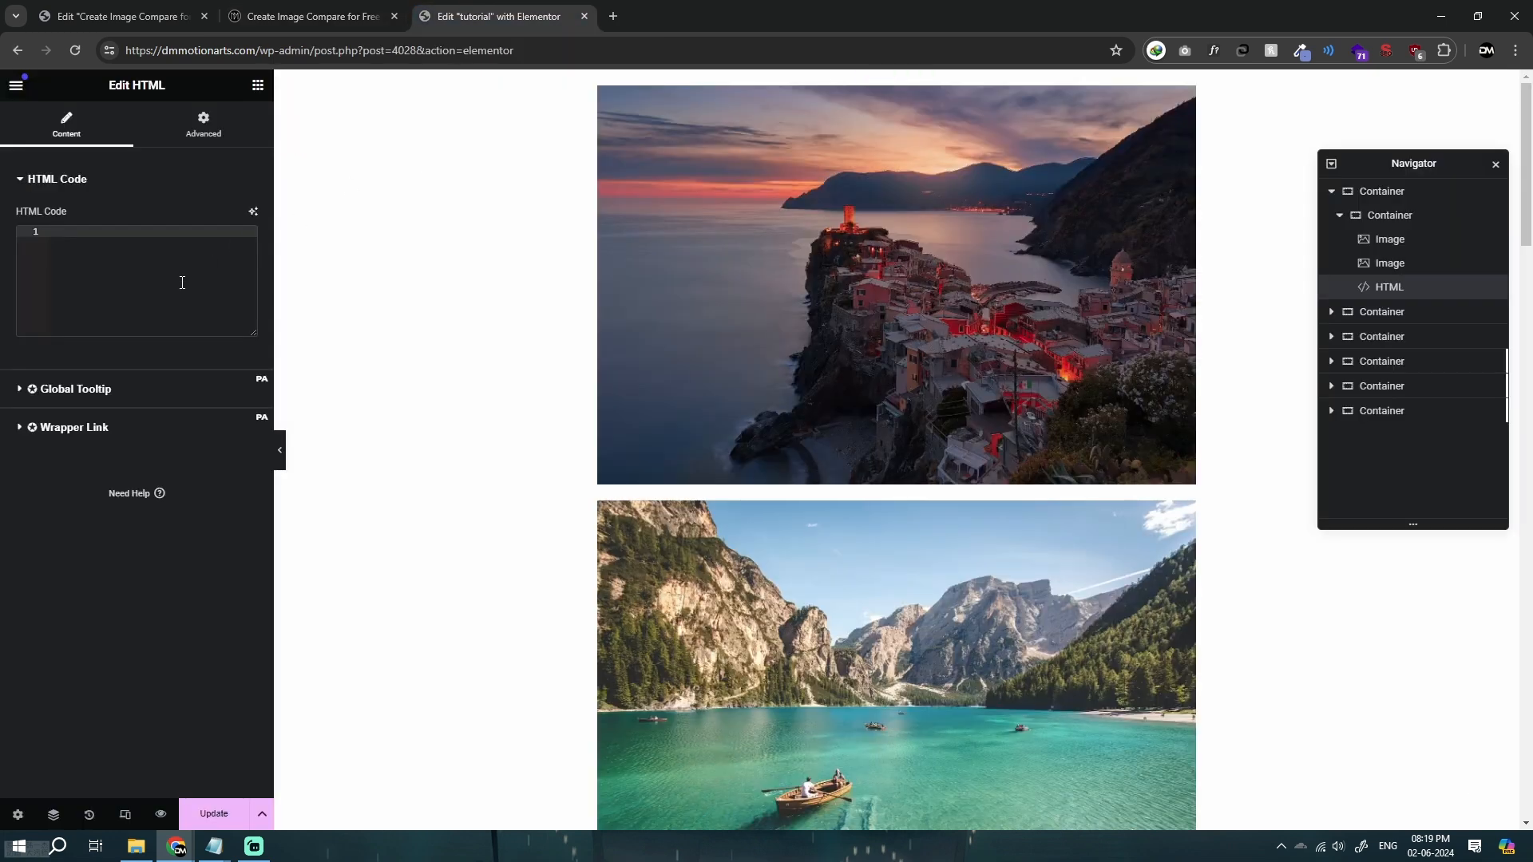
type("<style>")
key("Return")
key("Return")
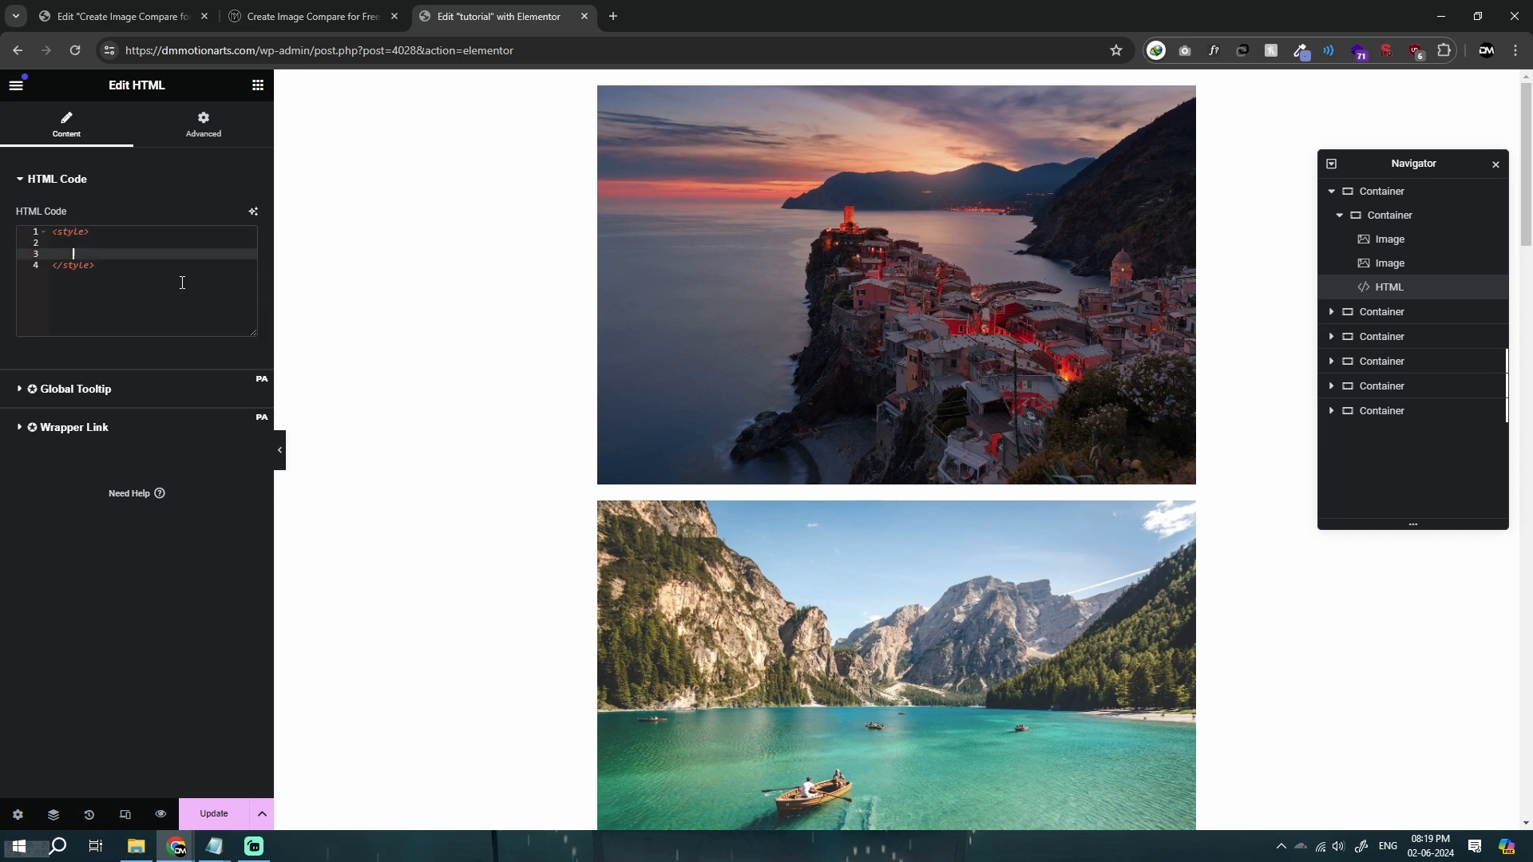
key("Return")
key("Return")
key("Return")
key("Return")
key("Up")
key("Up")
key("Up")
key("Up")
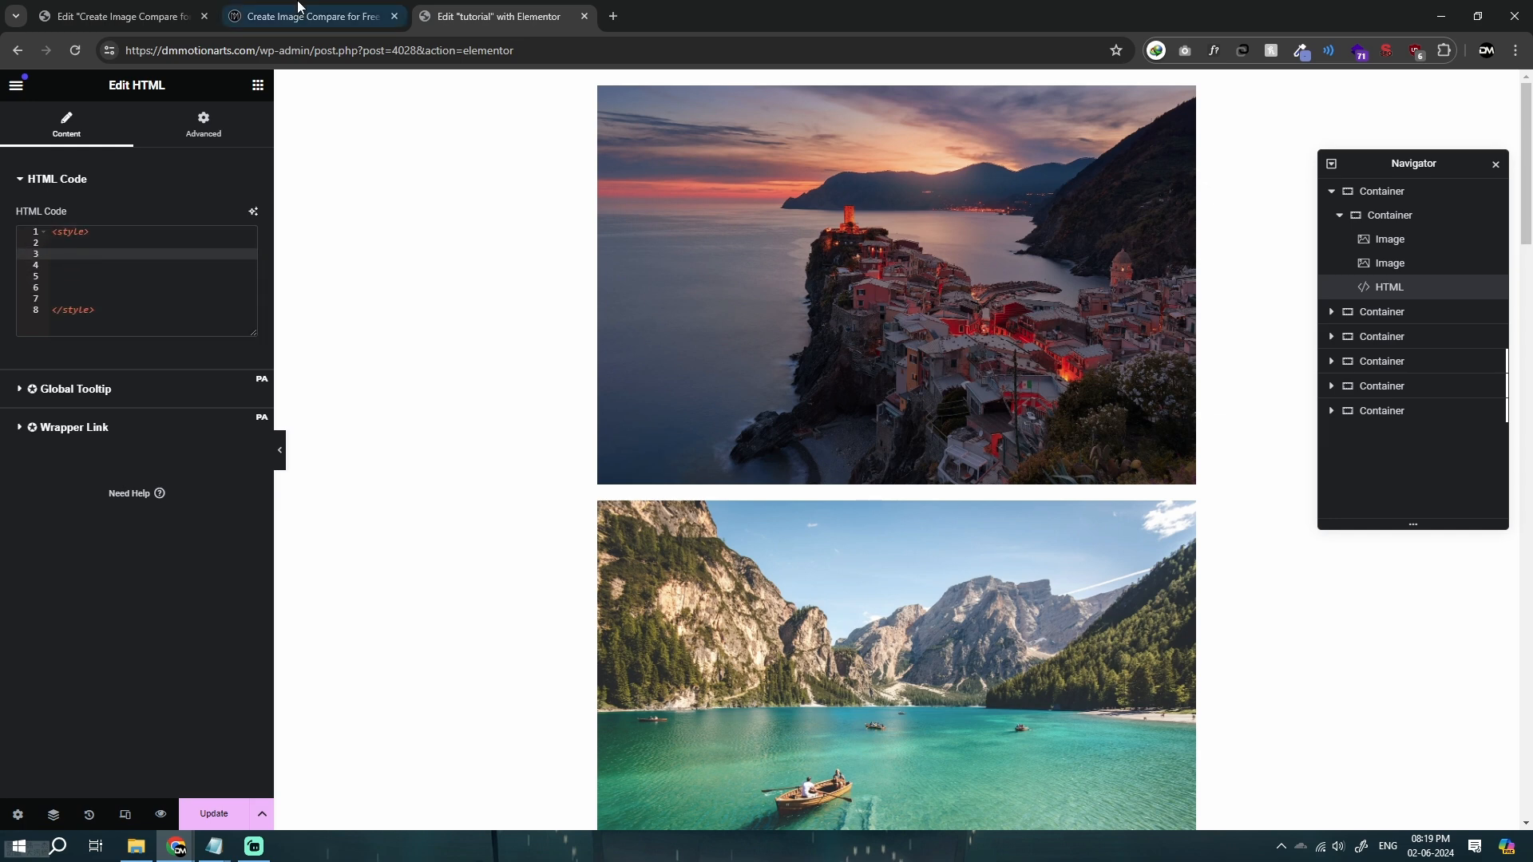
Copy the .compare-before rule with its linear-gradient mask from the preview page into the HTML widget's style block.
left_click(299, 10)
left_click_drag(239, 286, 393, 321)
key("ctrl+Tab")
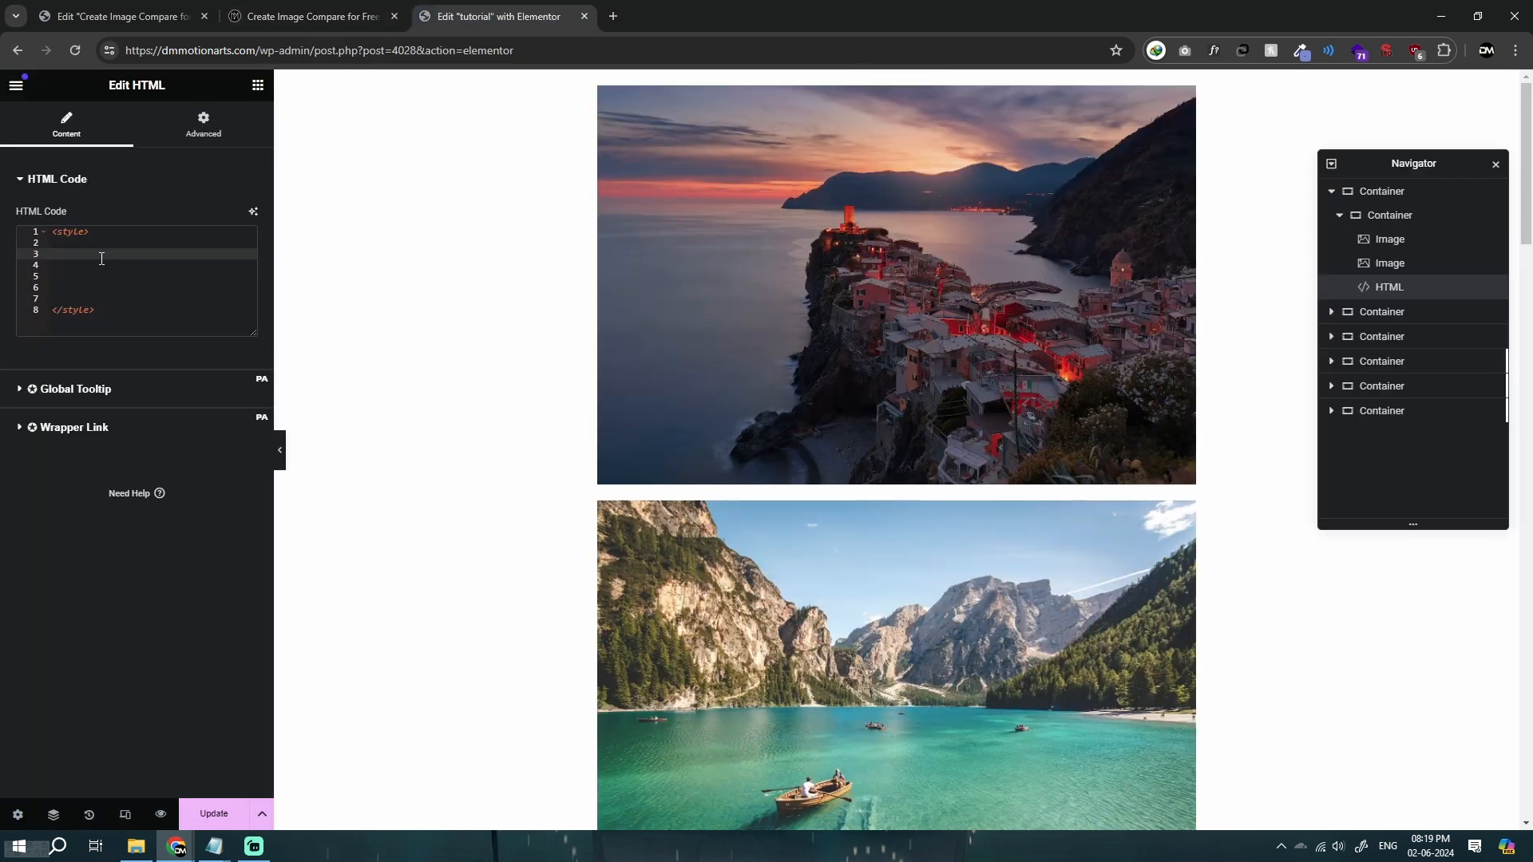
type(".compare-before {   mask: linear-gradient(to right, #000 0, var(--pos, 50%), #0000 0); }")
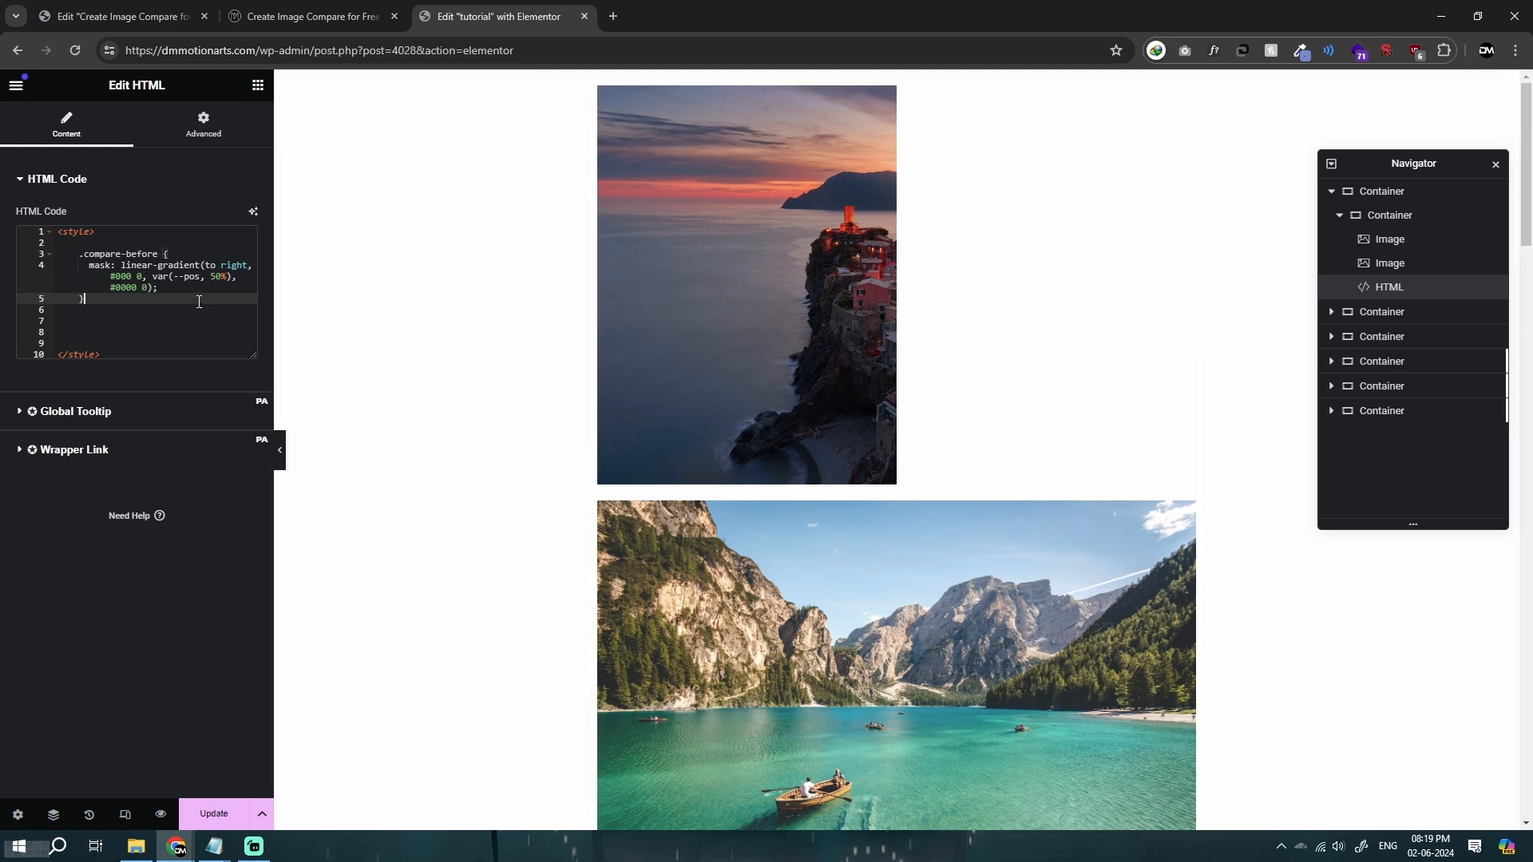
Try 20% and 80% as the --pos fallback in the .compare-before mask and restore it to 50%.
left_click(214, 281)
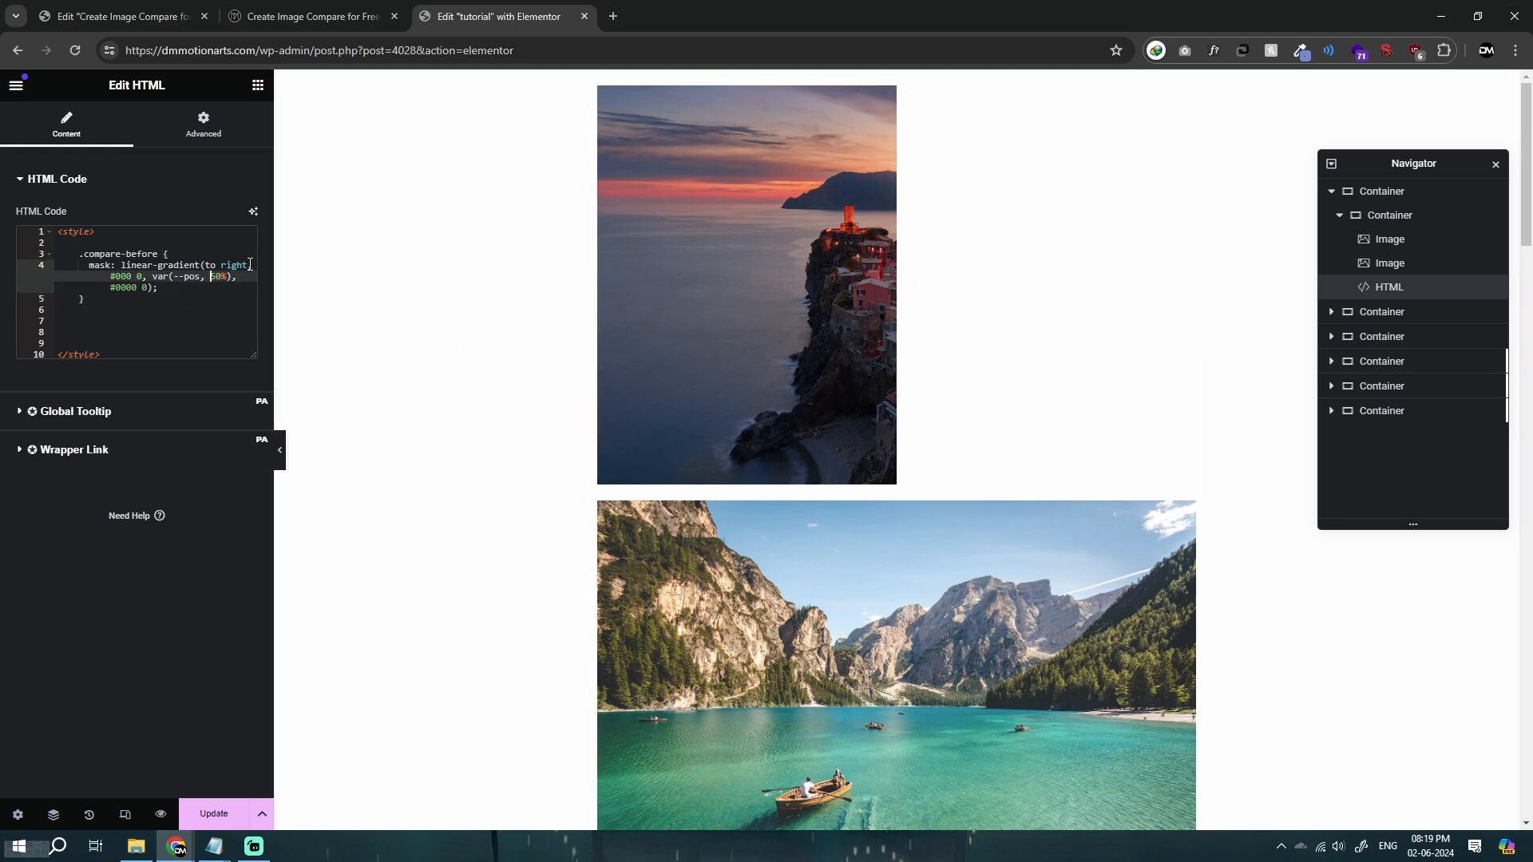
key("Delete")
type("2")
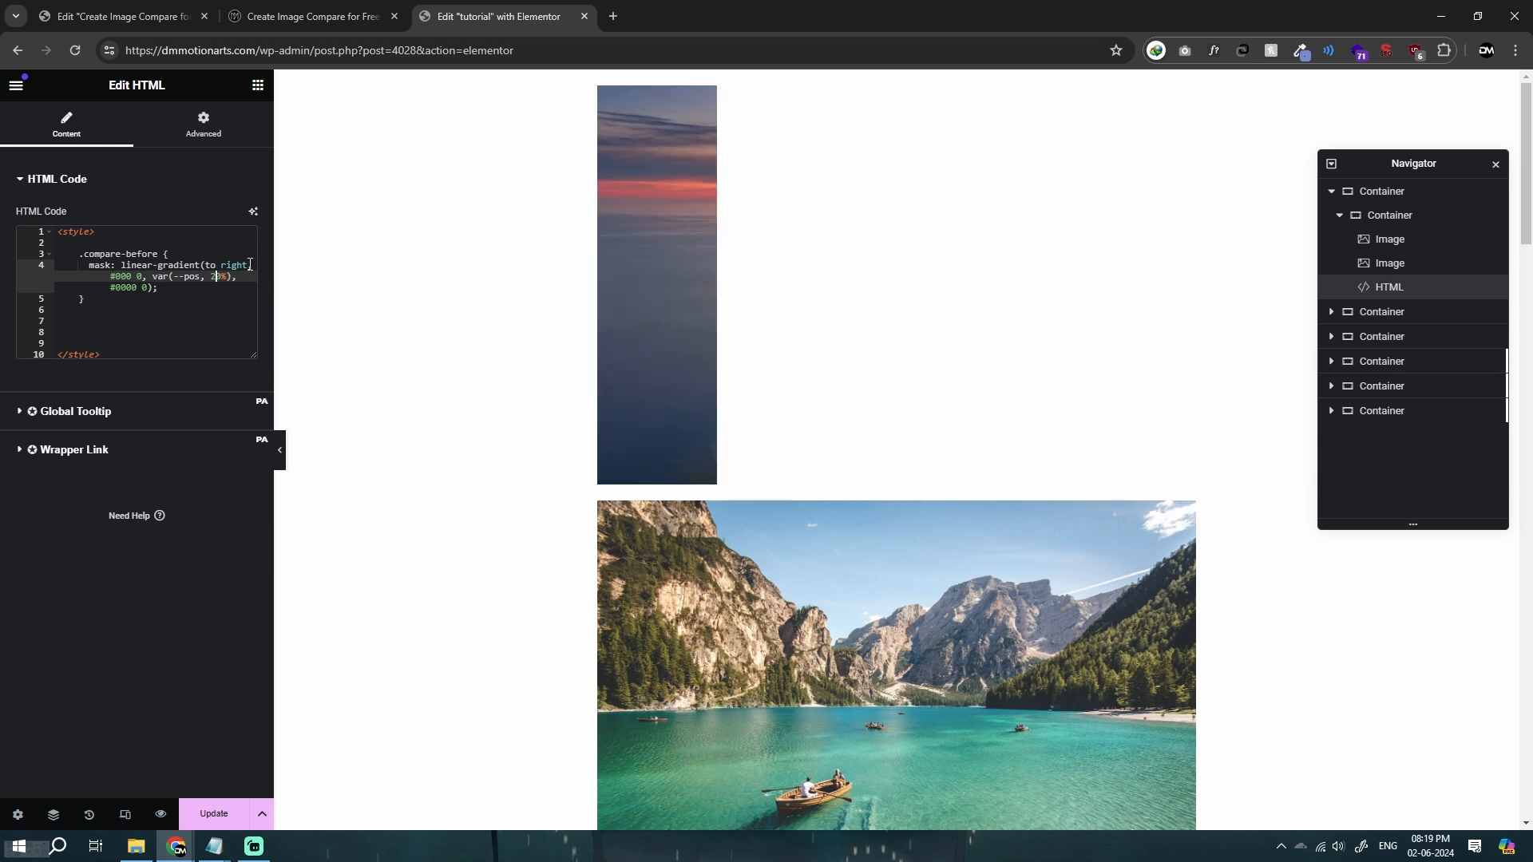
key("BackSpace")
type("8")
key("BackSpace")
type("5")
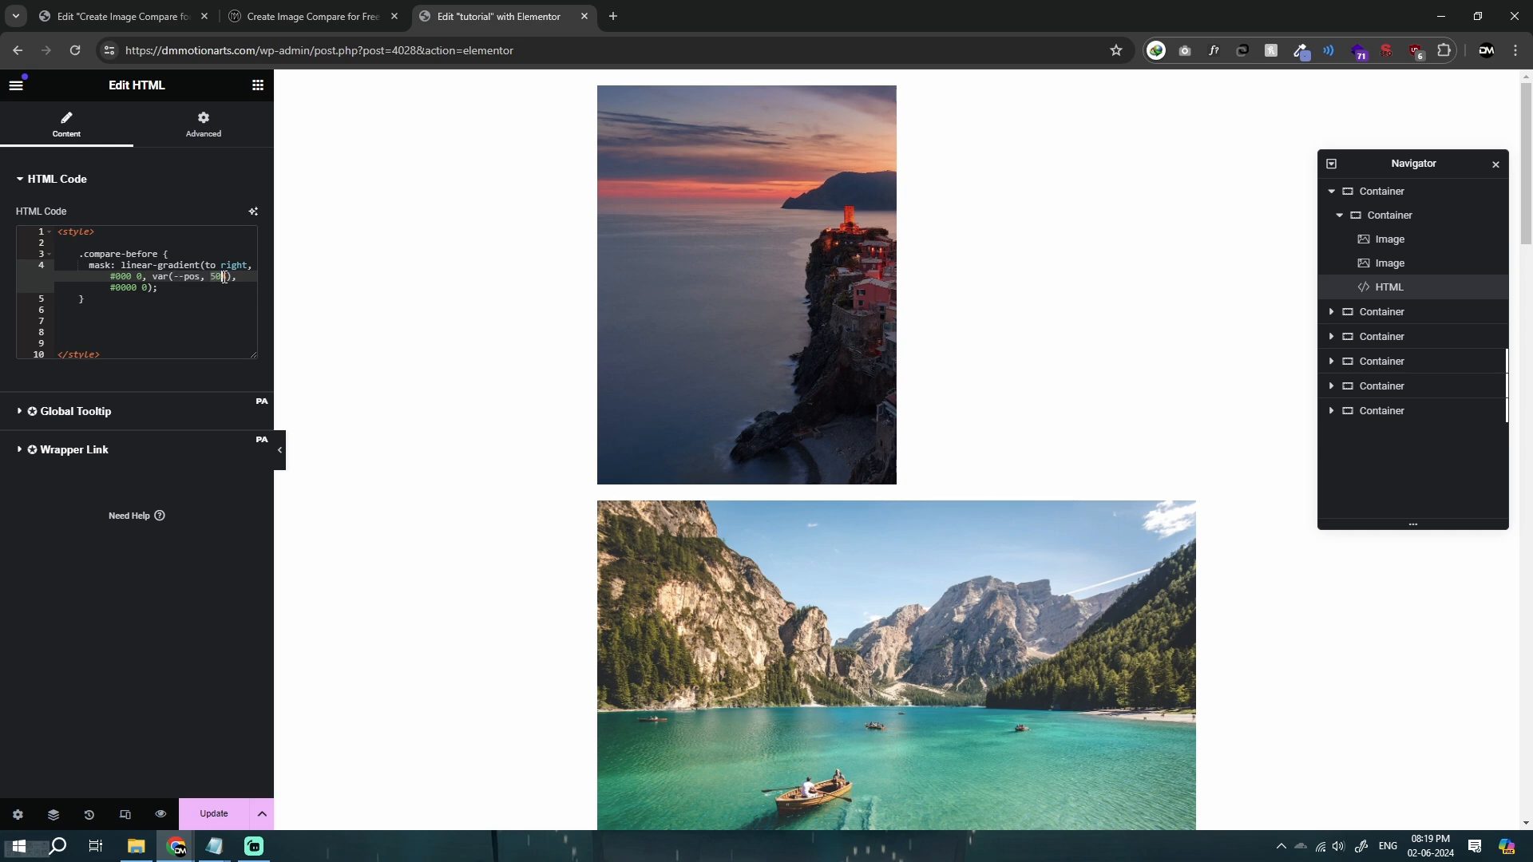
left_click_drag(173, 278, 198, 280)
left_click(201, 278)
left_click(296, 8)
left_click(471, 13)
left_click(171, 292)
Copy the .compare-after rule with its linear-gradient mask from the preview page and add it below the .compare-before rule.
left_click(311, 16)
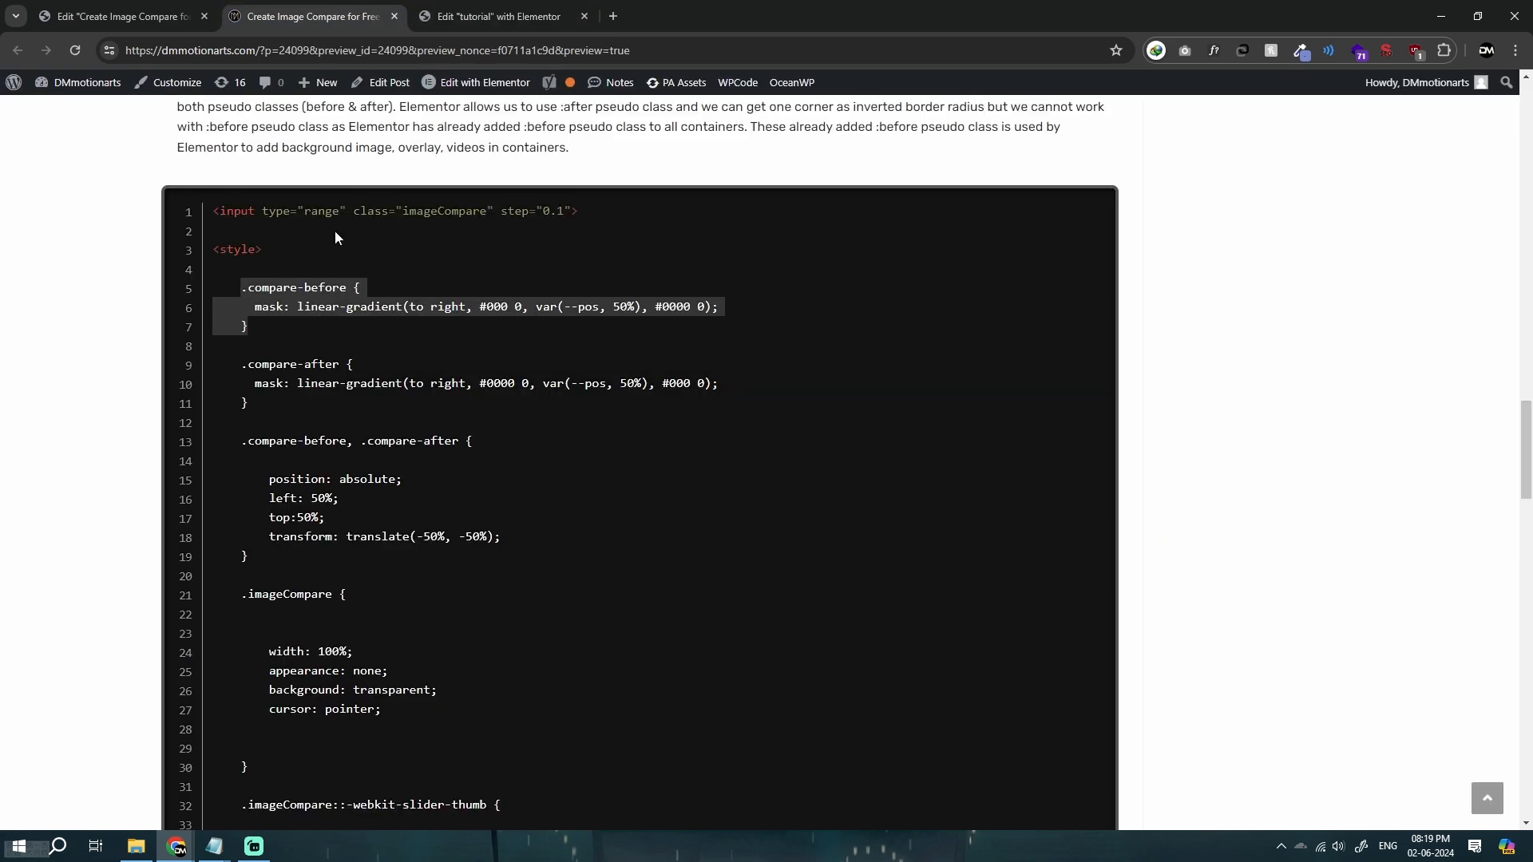
left_click_drag(238, 357, 311, 409)
key("ctrl+c")
left_click(495, 16)
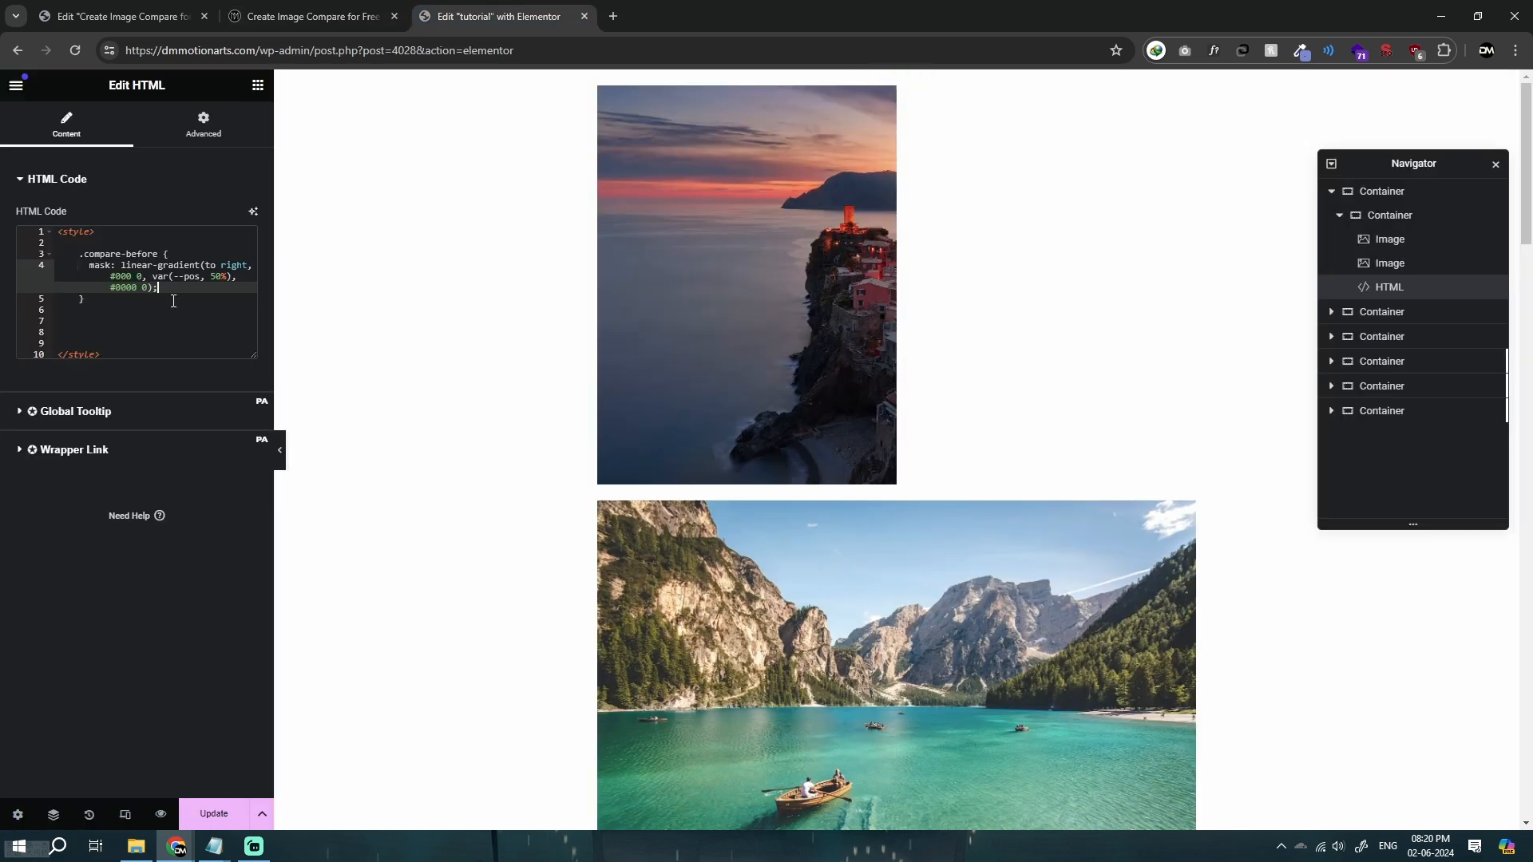
left_click(139, 310)
key("ctrl+v")
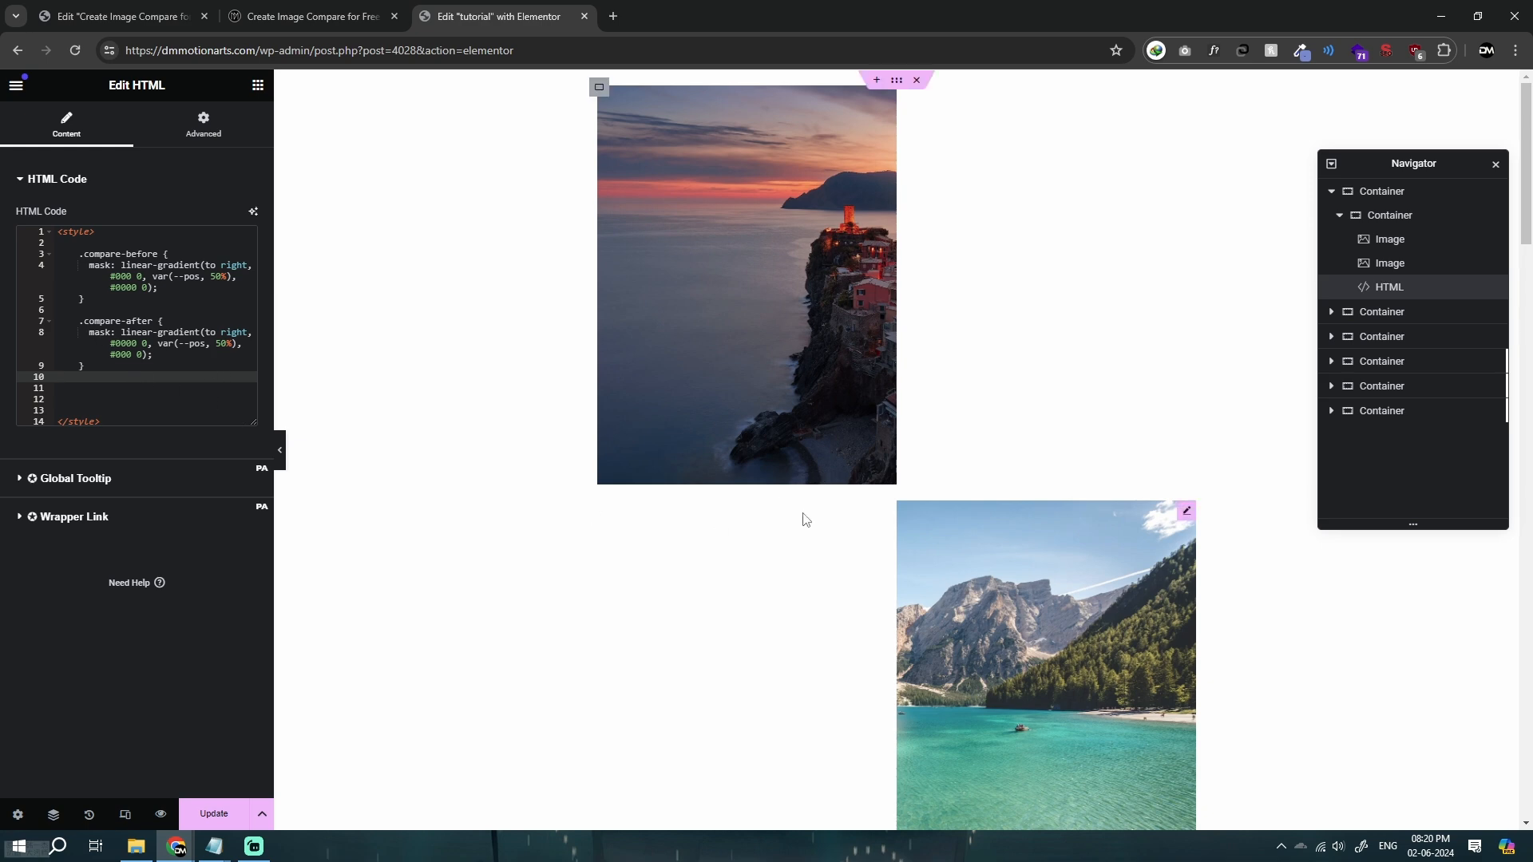
scroll(815, 527, "down", 4)
scroll(828, 541, "up", 4)
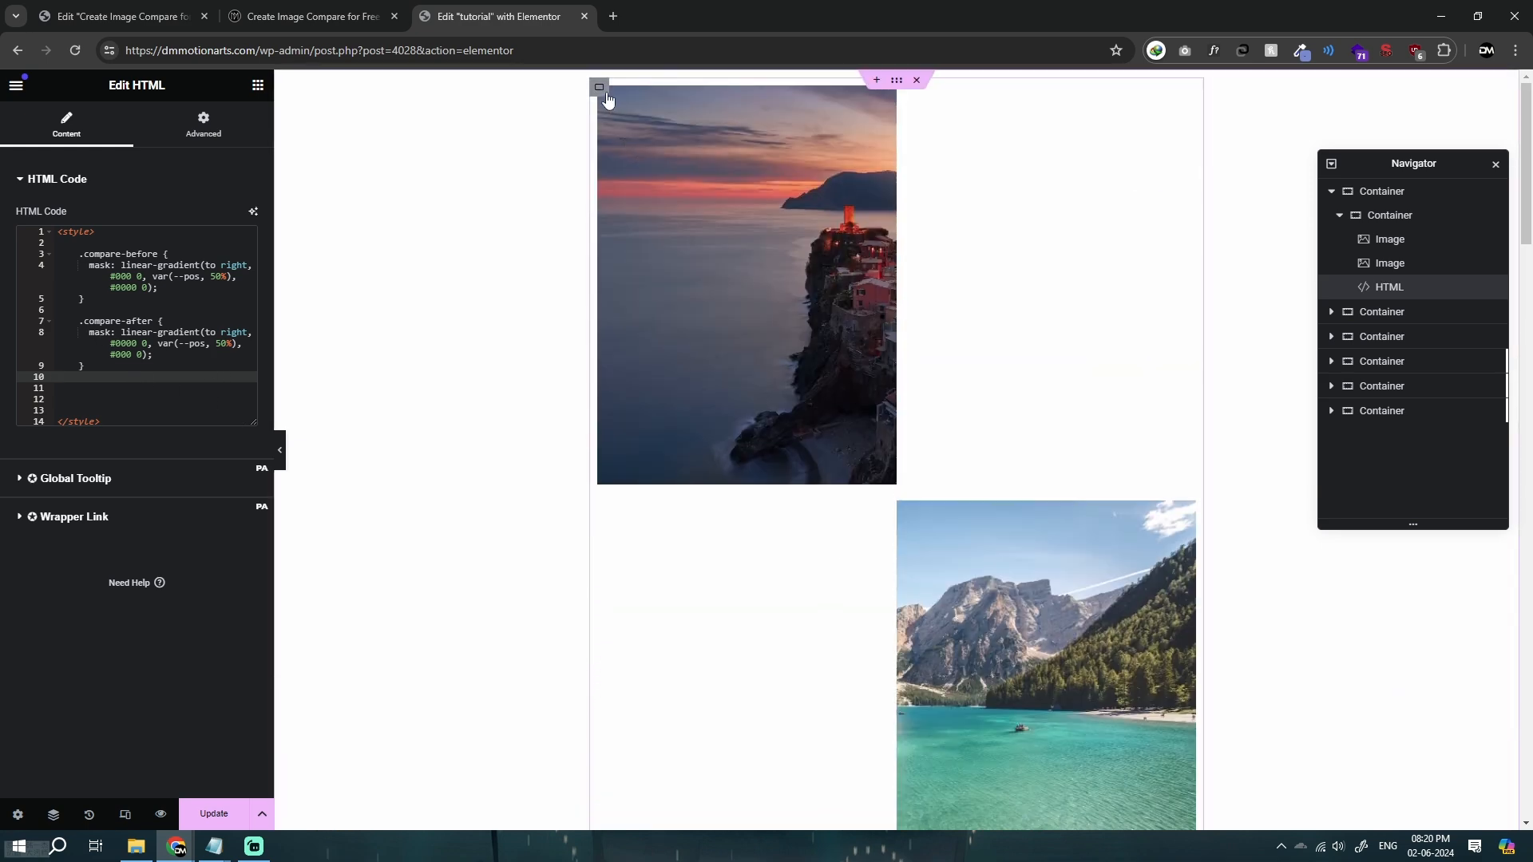
Add a single-column container above the image comparison and set its minimum height to 285 px.
left_click(876, 80)
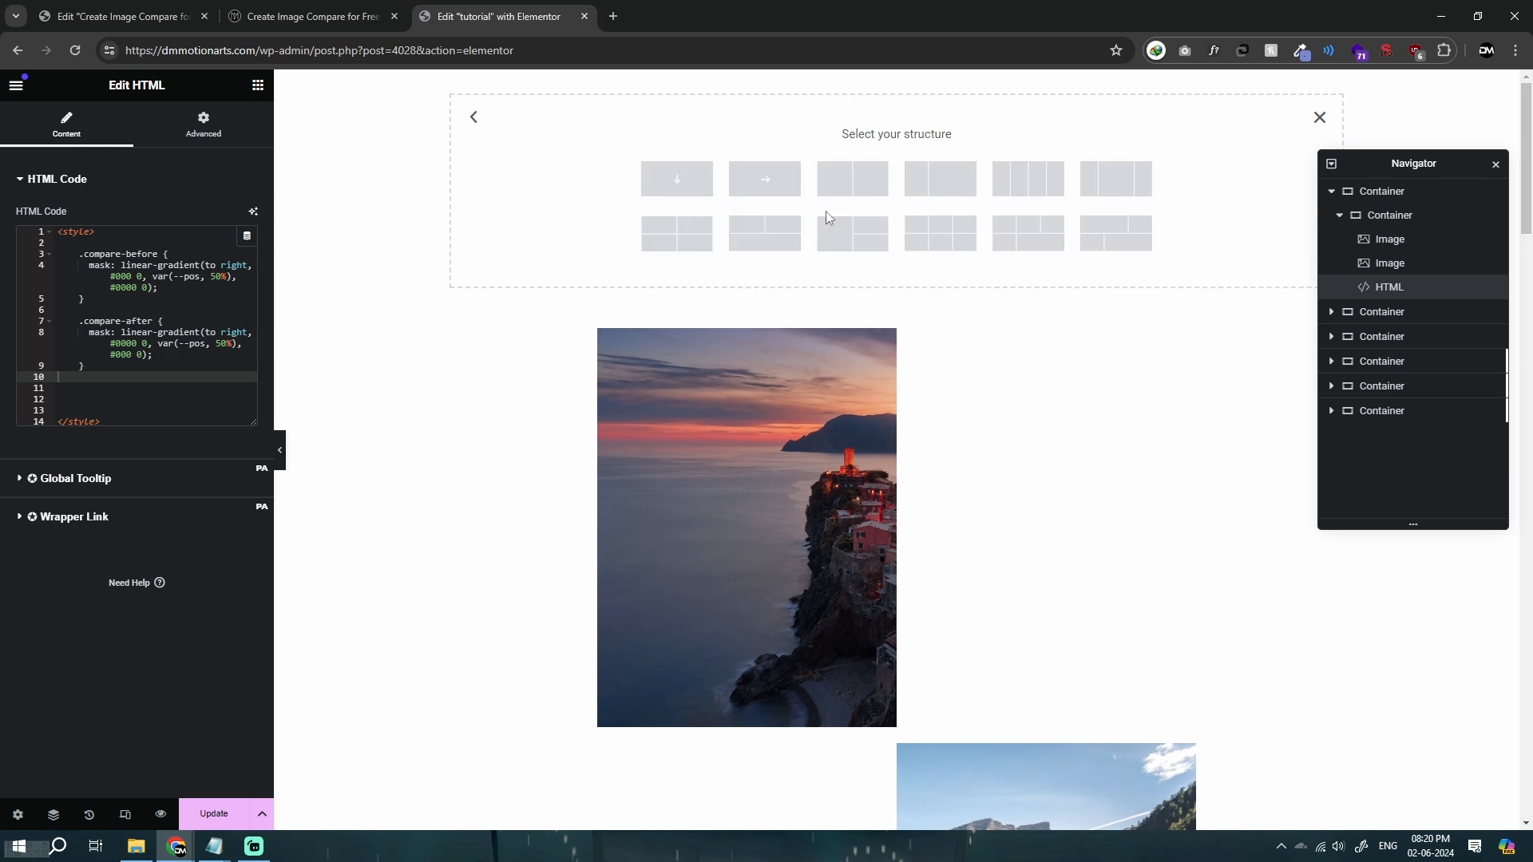
left_click(679, 178)
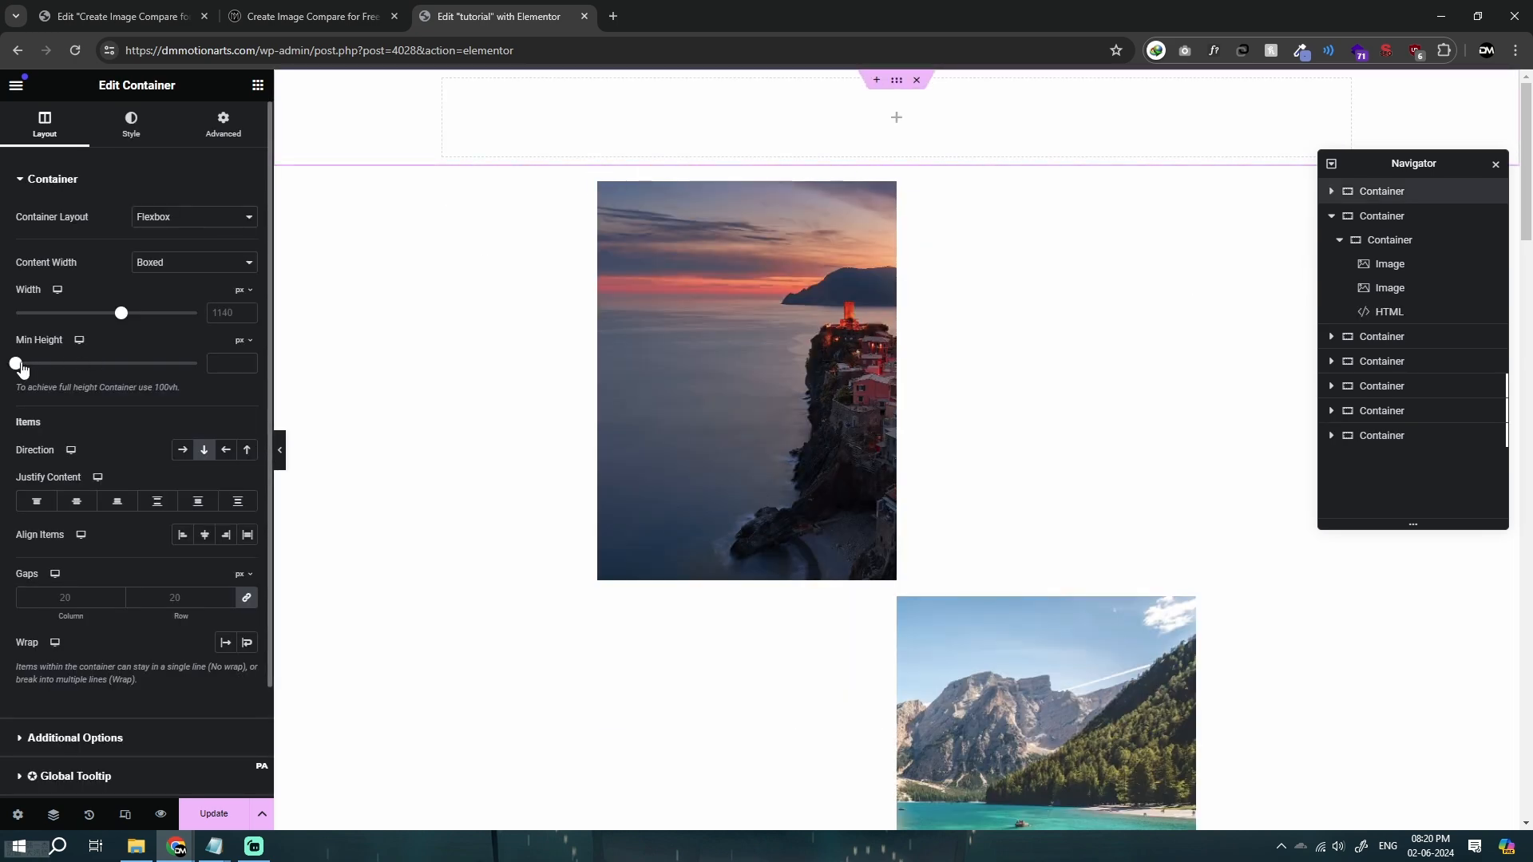
left_click_drag(21, 369, 51, 366)
Copy the linear-gradient value from the .compare-before mask in the HTML widget's code.
scroll(817, 603, "down", 8)
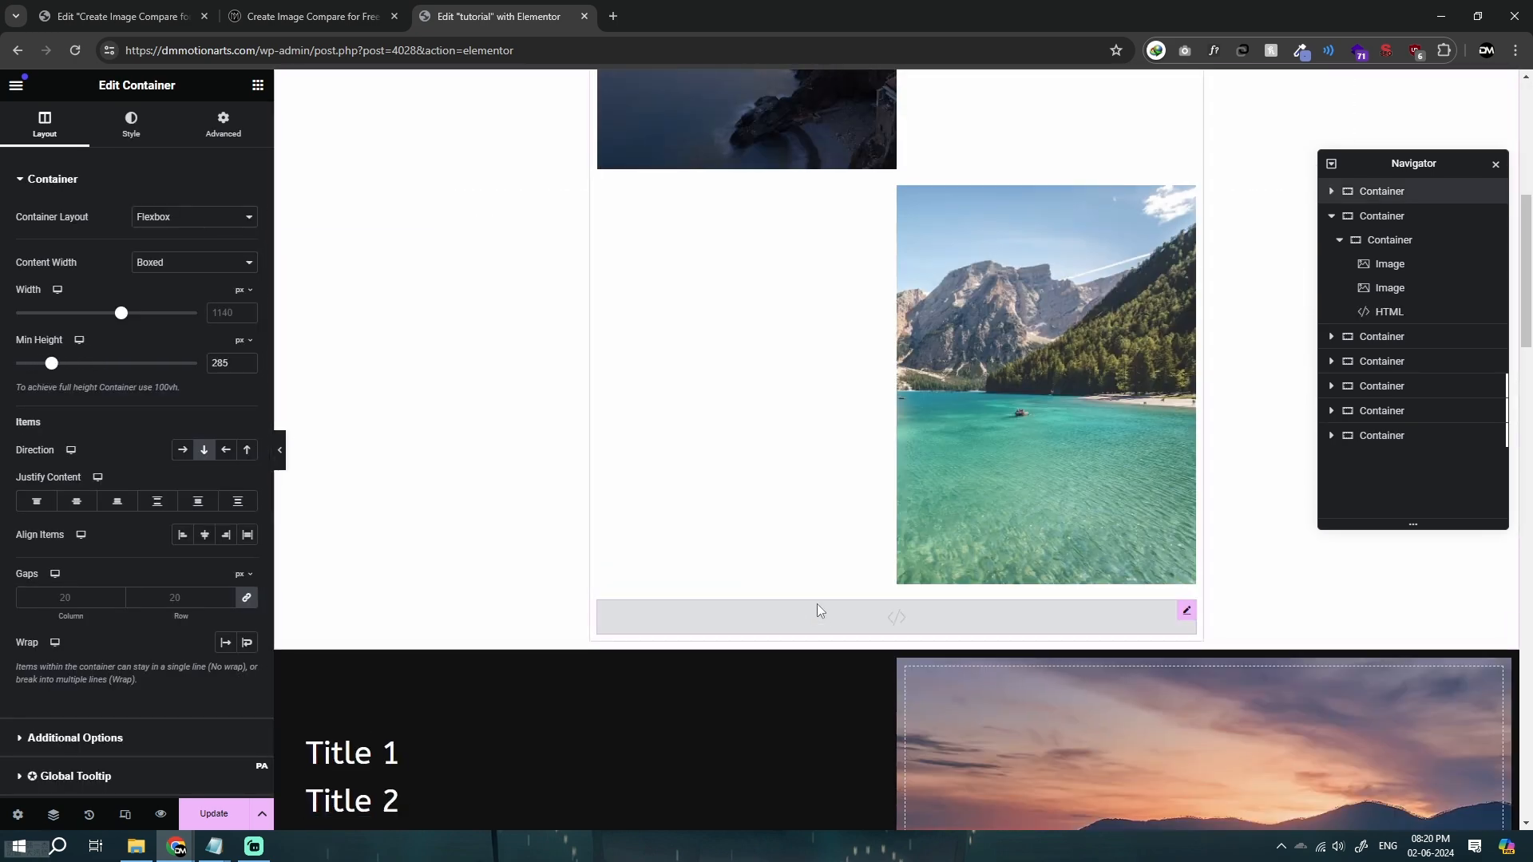
left_click(817, 603)
left_click(90, 267)
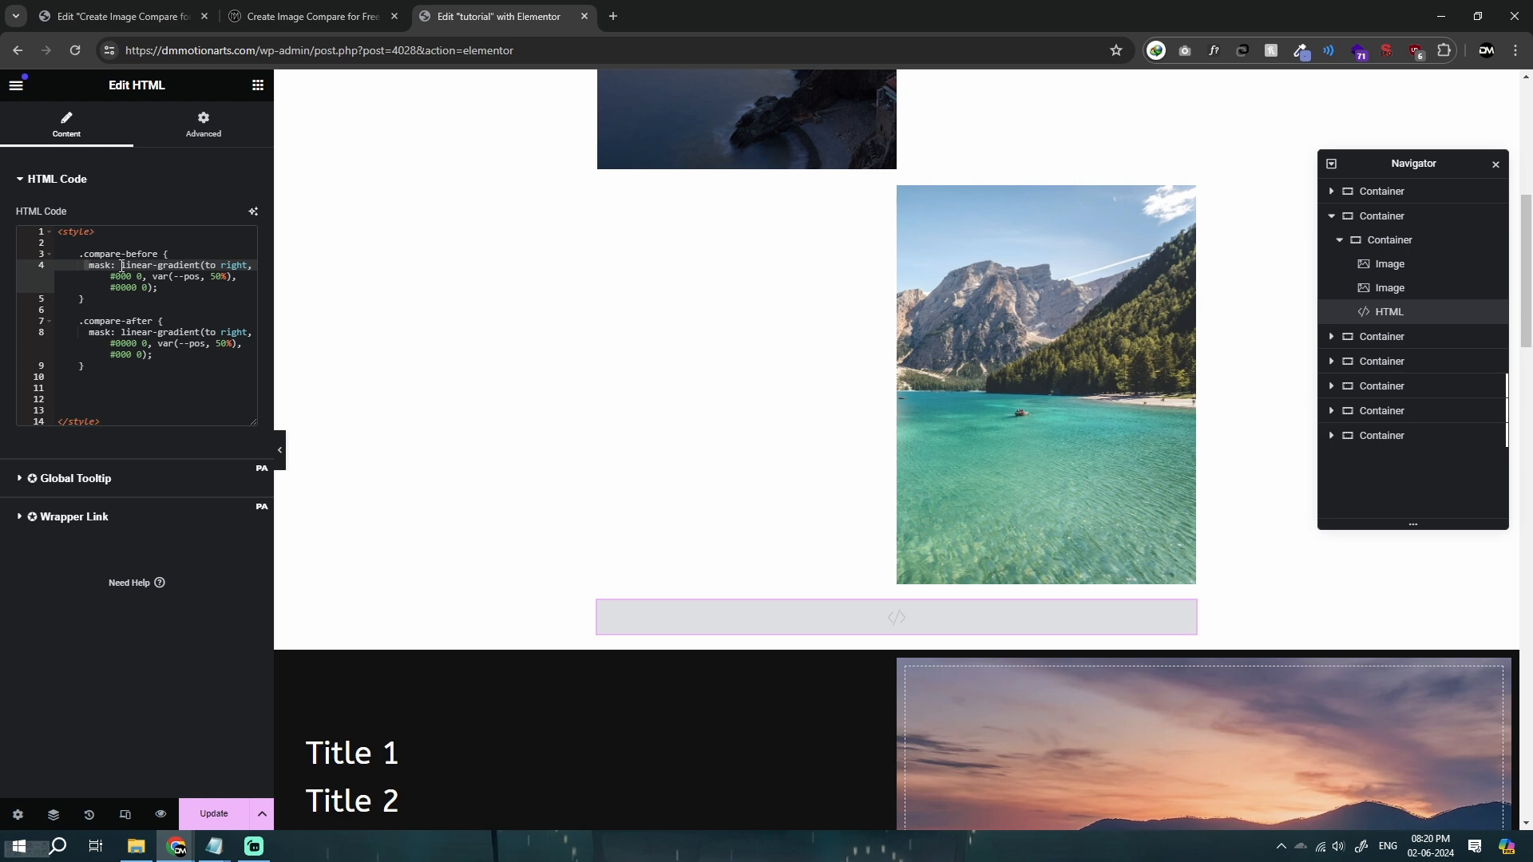
left_click_drag(122, 266, 159, 289)
key("ctrl+c")
Give the new empty container custom CSS with a selector rule whose background is the copied linear-gradient.
scroll(756, 404, "up", 7)
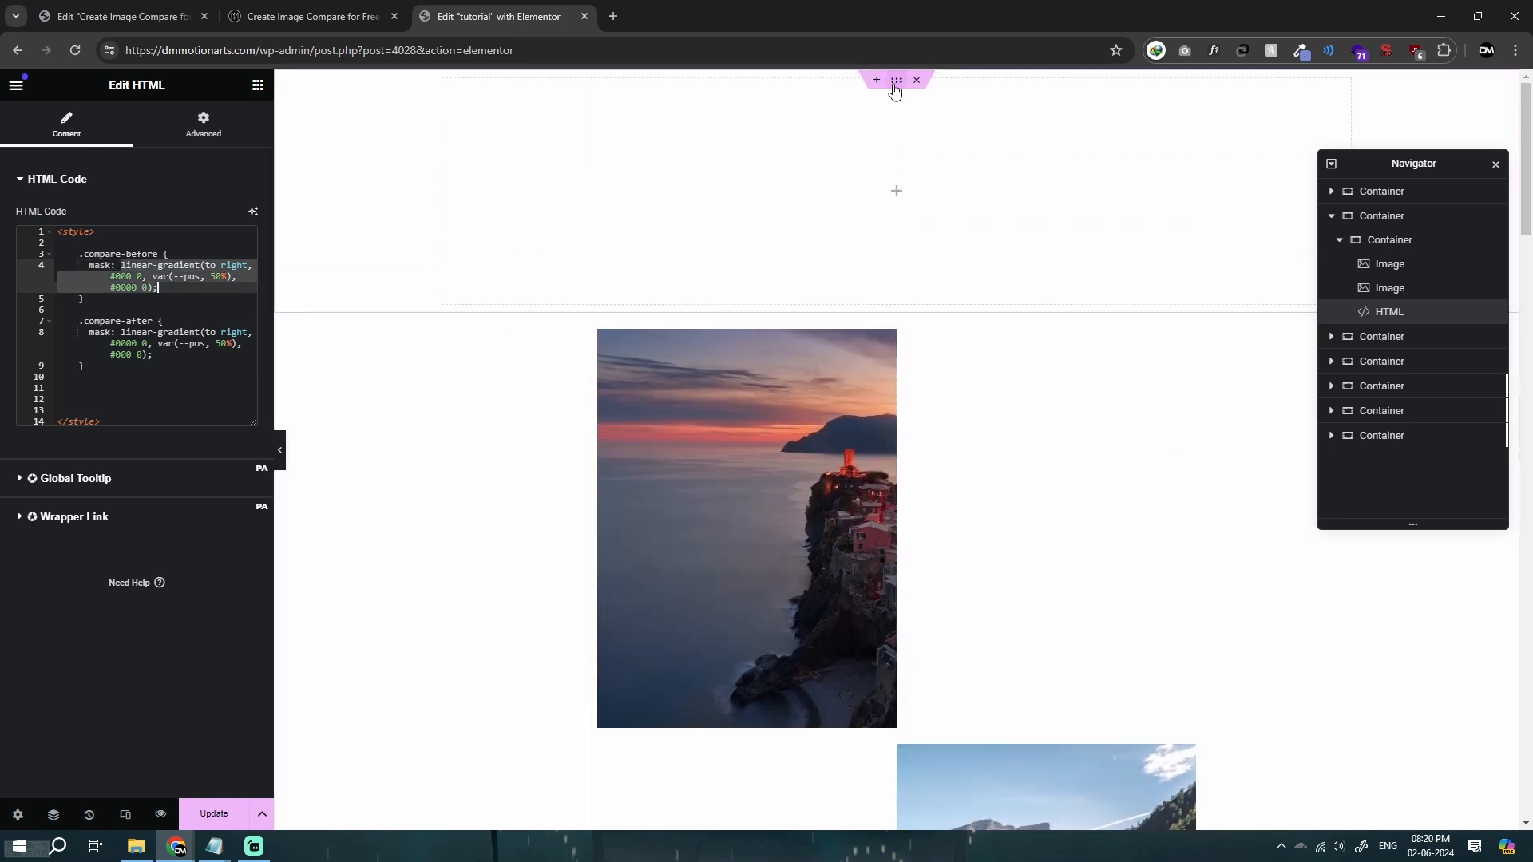
left_click(896, 80)
left_click(223, 126)
scroll(99, 639, "down", 5)
left_click(72, 681)
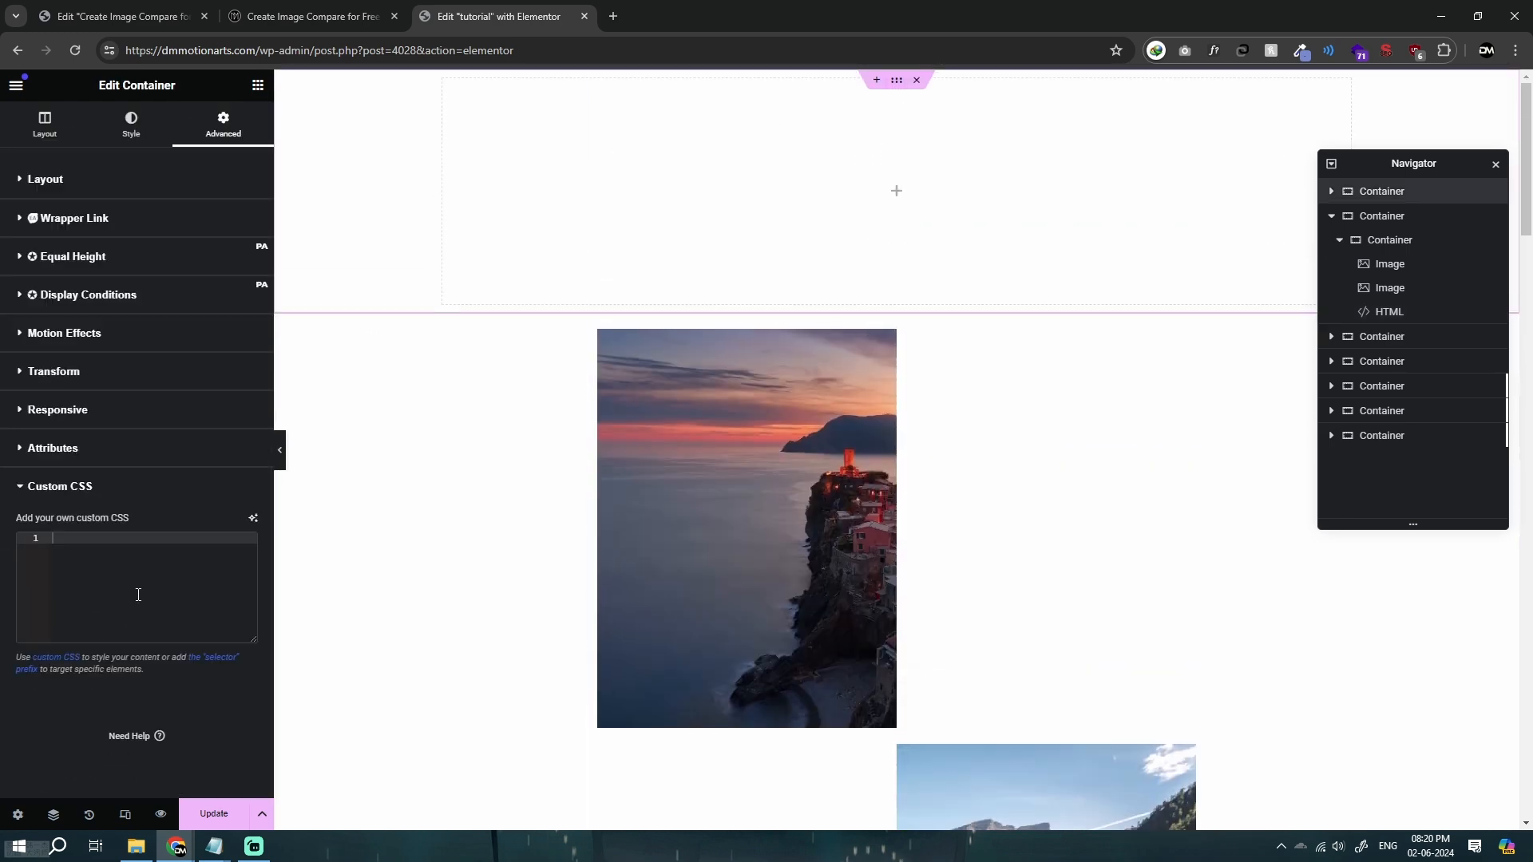
type("selector {")
key("Return")
type("background:")
key("ctrl+v")
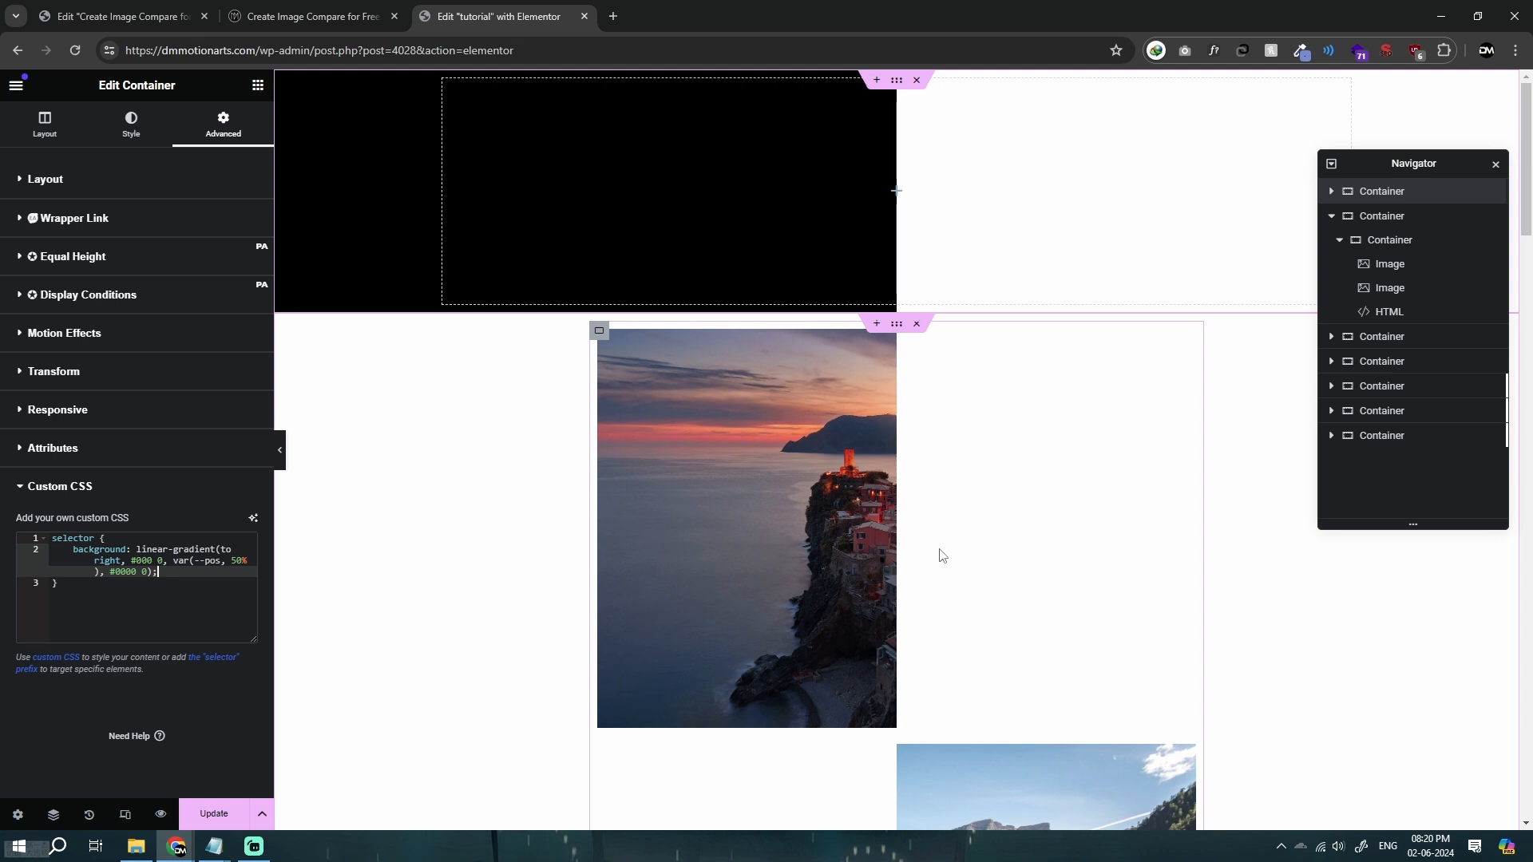
Try a #FF5959 classic background color on the image comparison's outer container and clear it again.
left_click(674, 345)
left_click(150, 142)
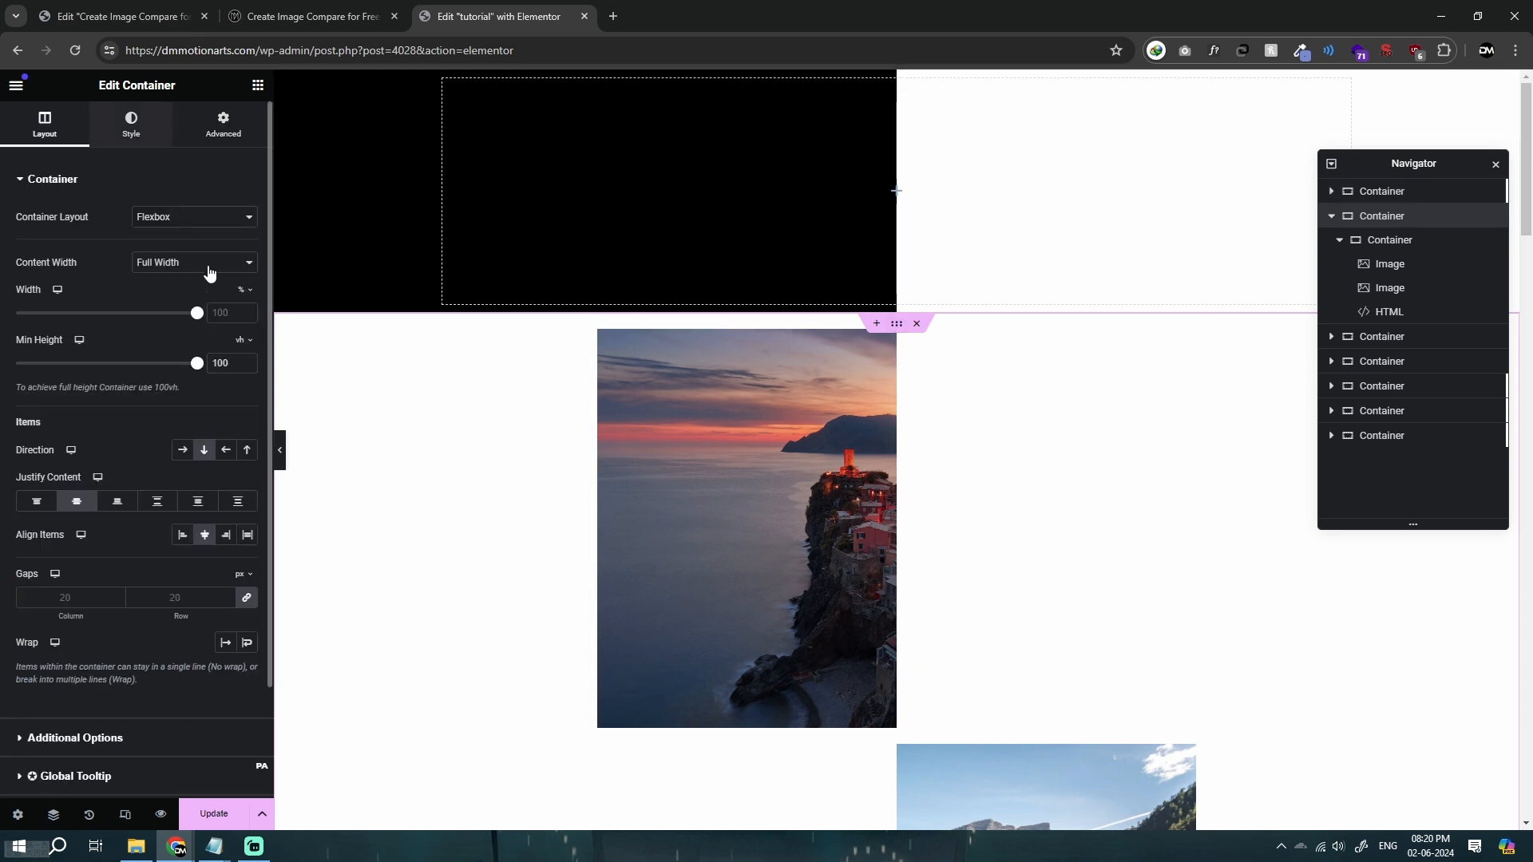
left_click(182, 250)
left_click(248, 284)
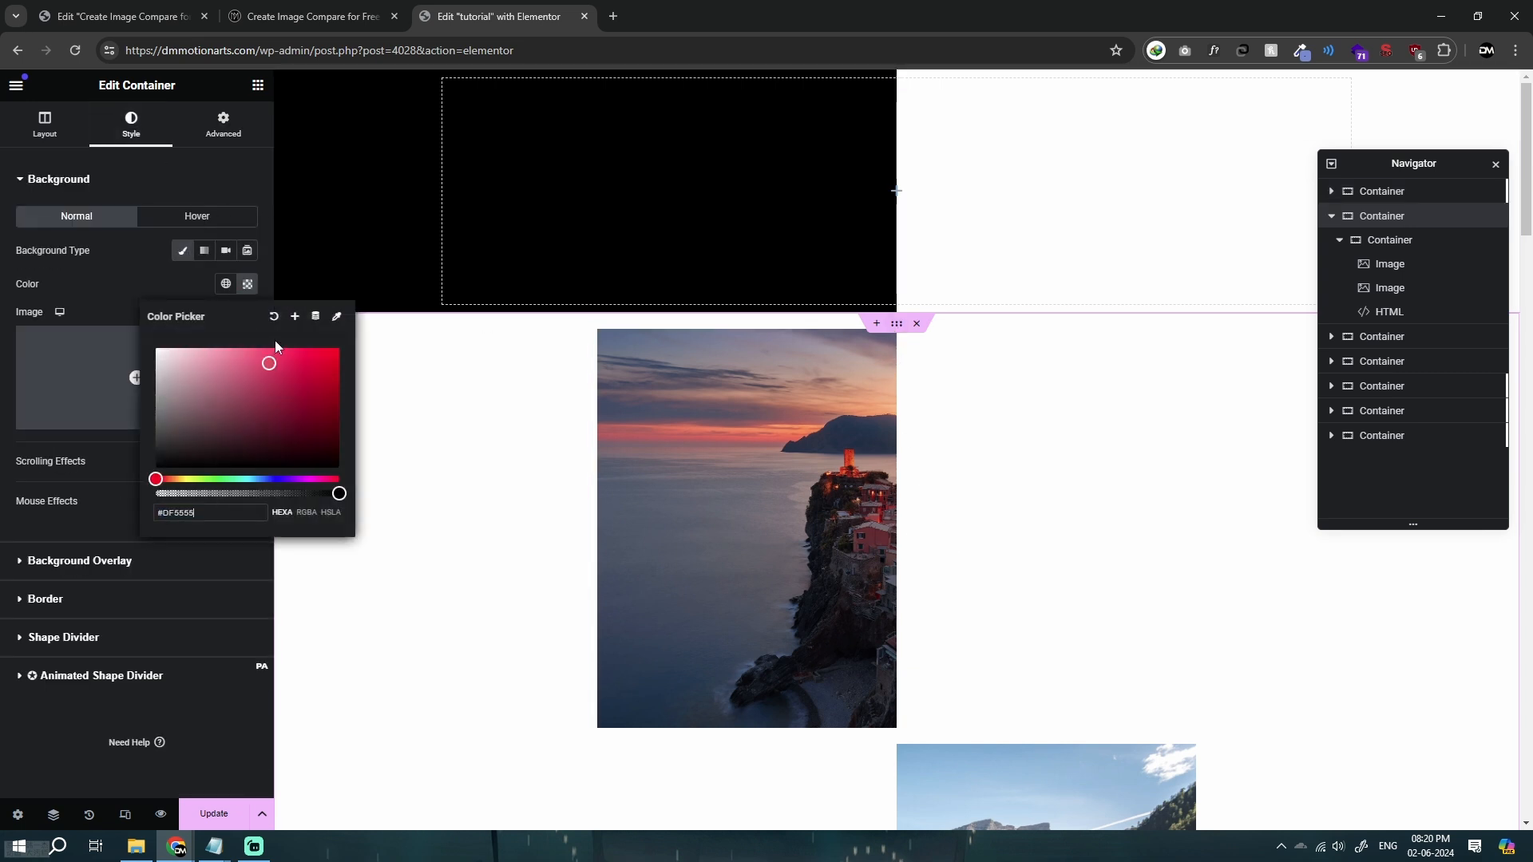
left_click(275, 346)
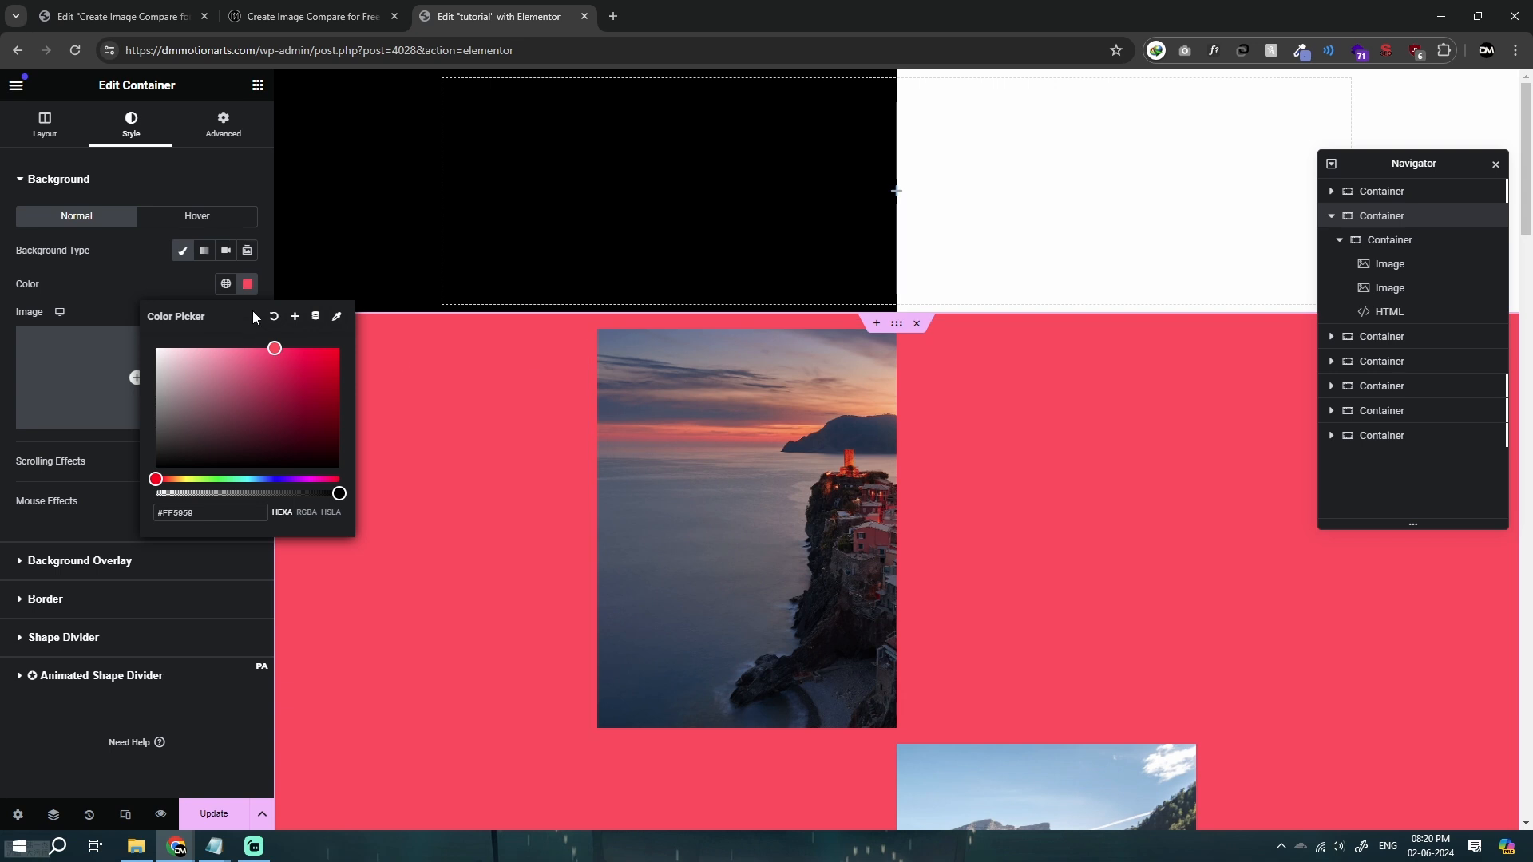
left_click(274, 316)
left_click(182, 250)
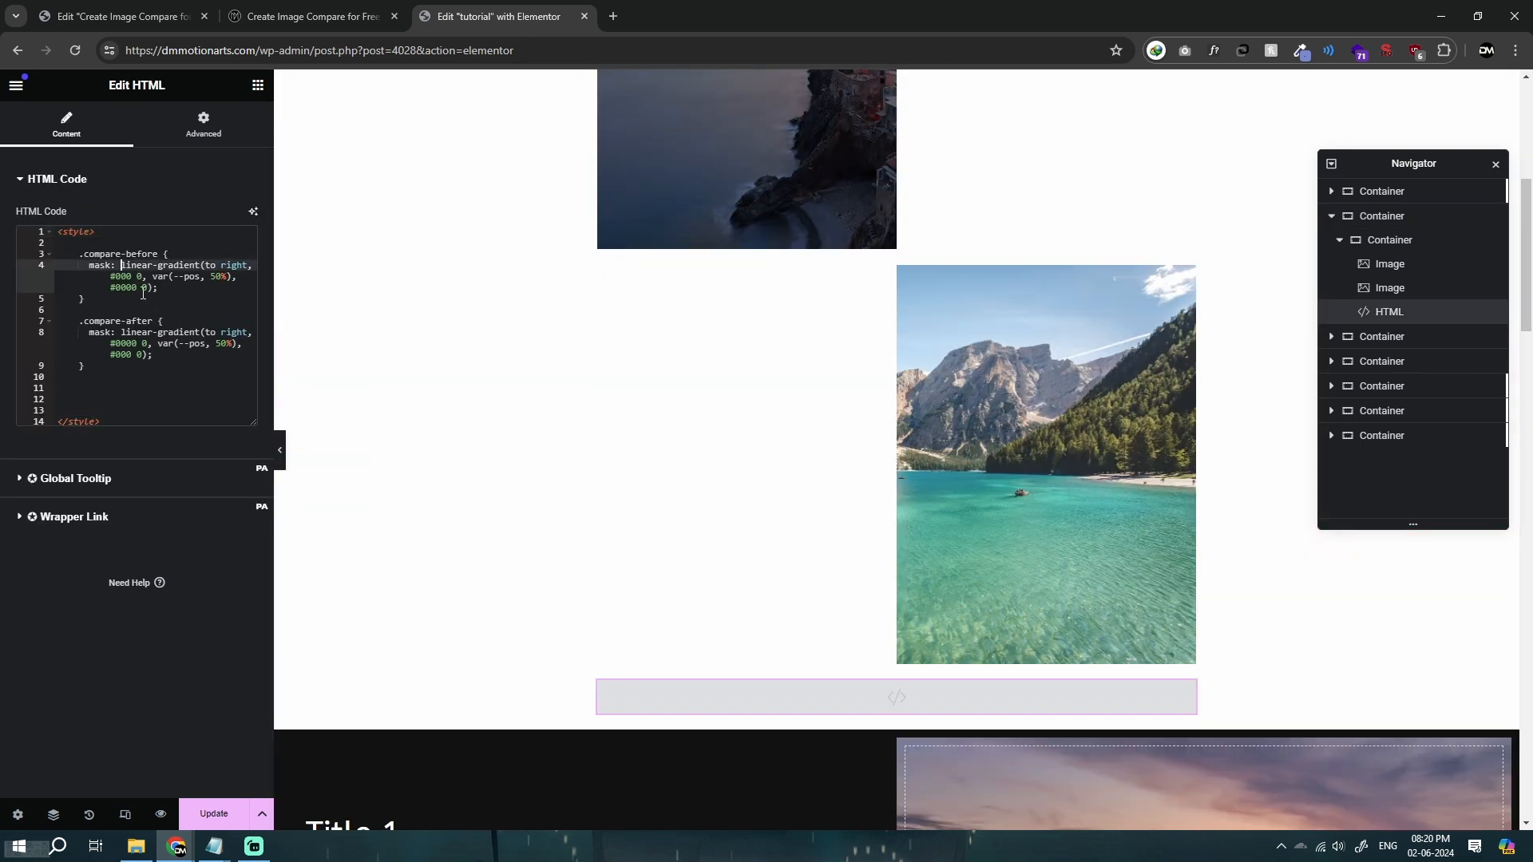
Compare the .compare-before mask gradient in the HTML widget with the background gradient in the empty container's custom CSS.
left_click_drag(122, 265, 158, 288)
scroll(822, 271, "up", 6)
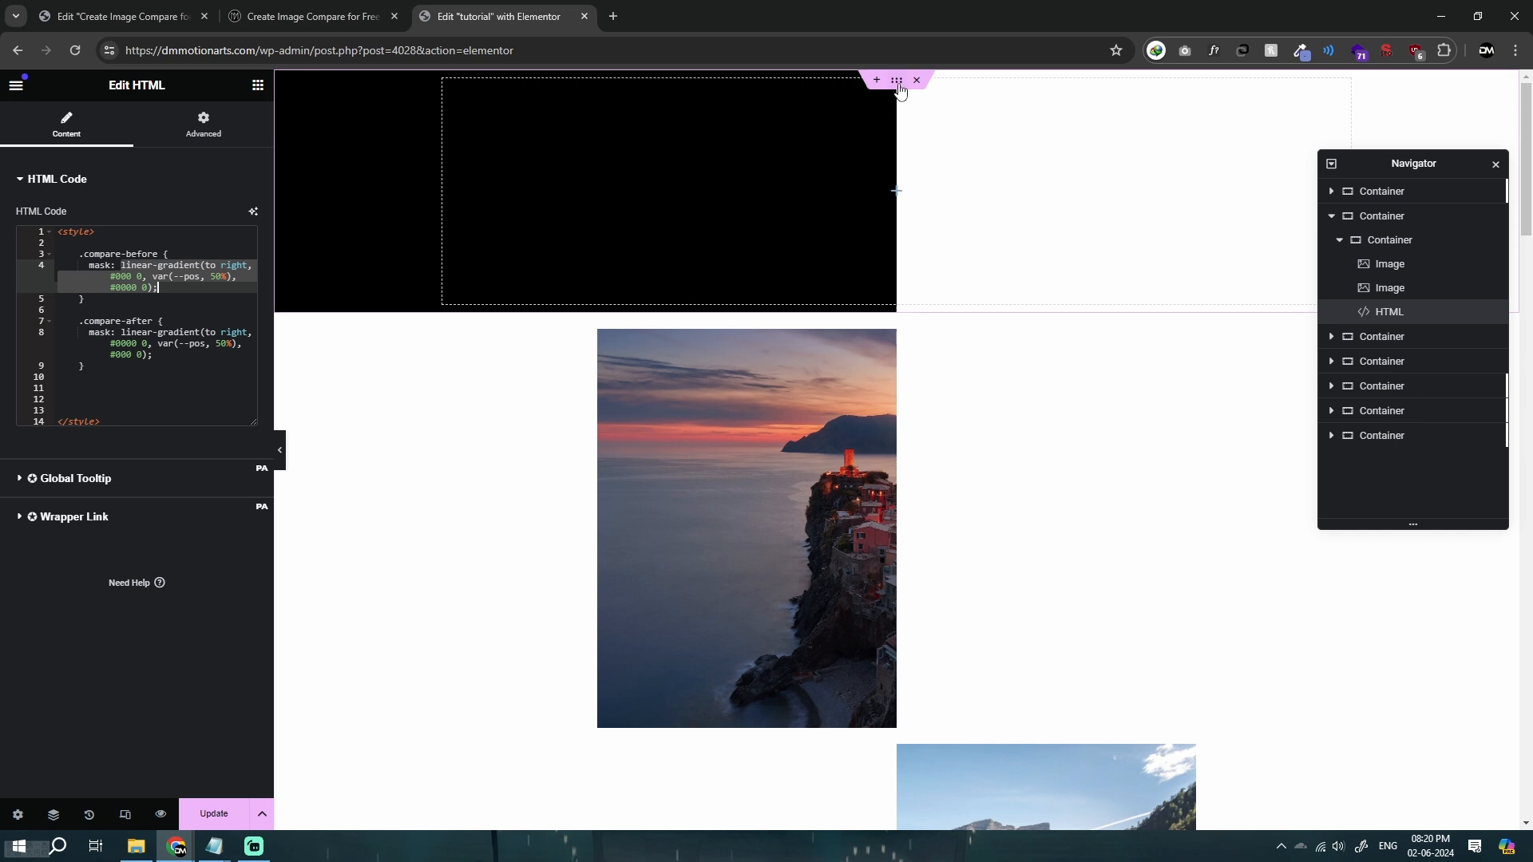
left_click(587, 214)
scroll(72, 559, "down", 5)
left_click(60, 682)
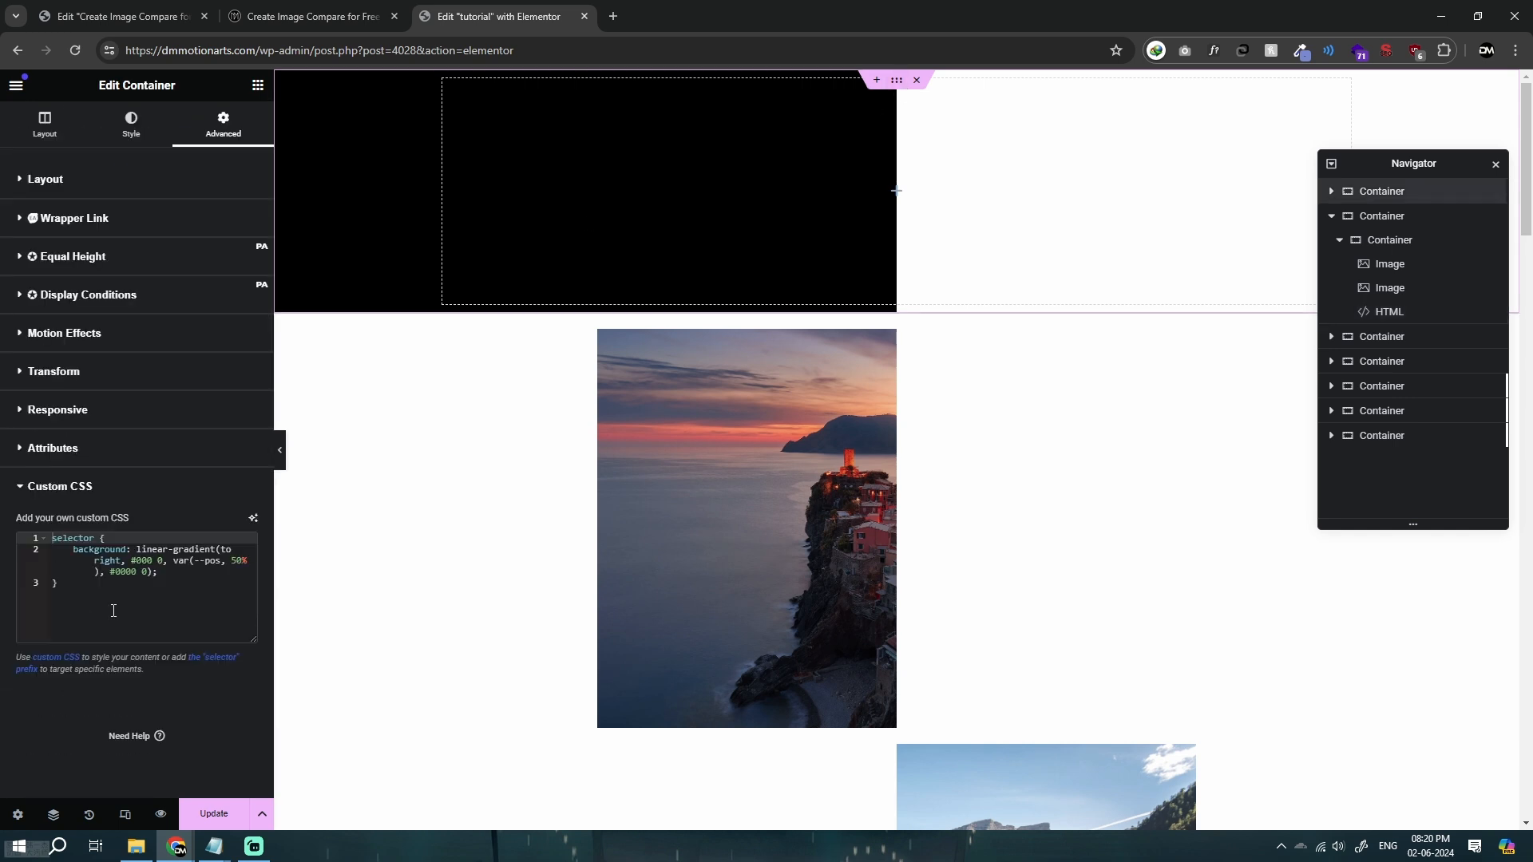
left_click(76, 550)
left_click(180, 572)
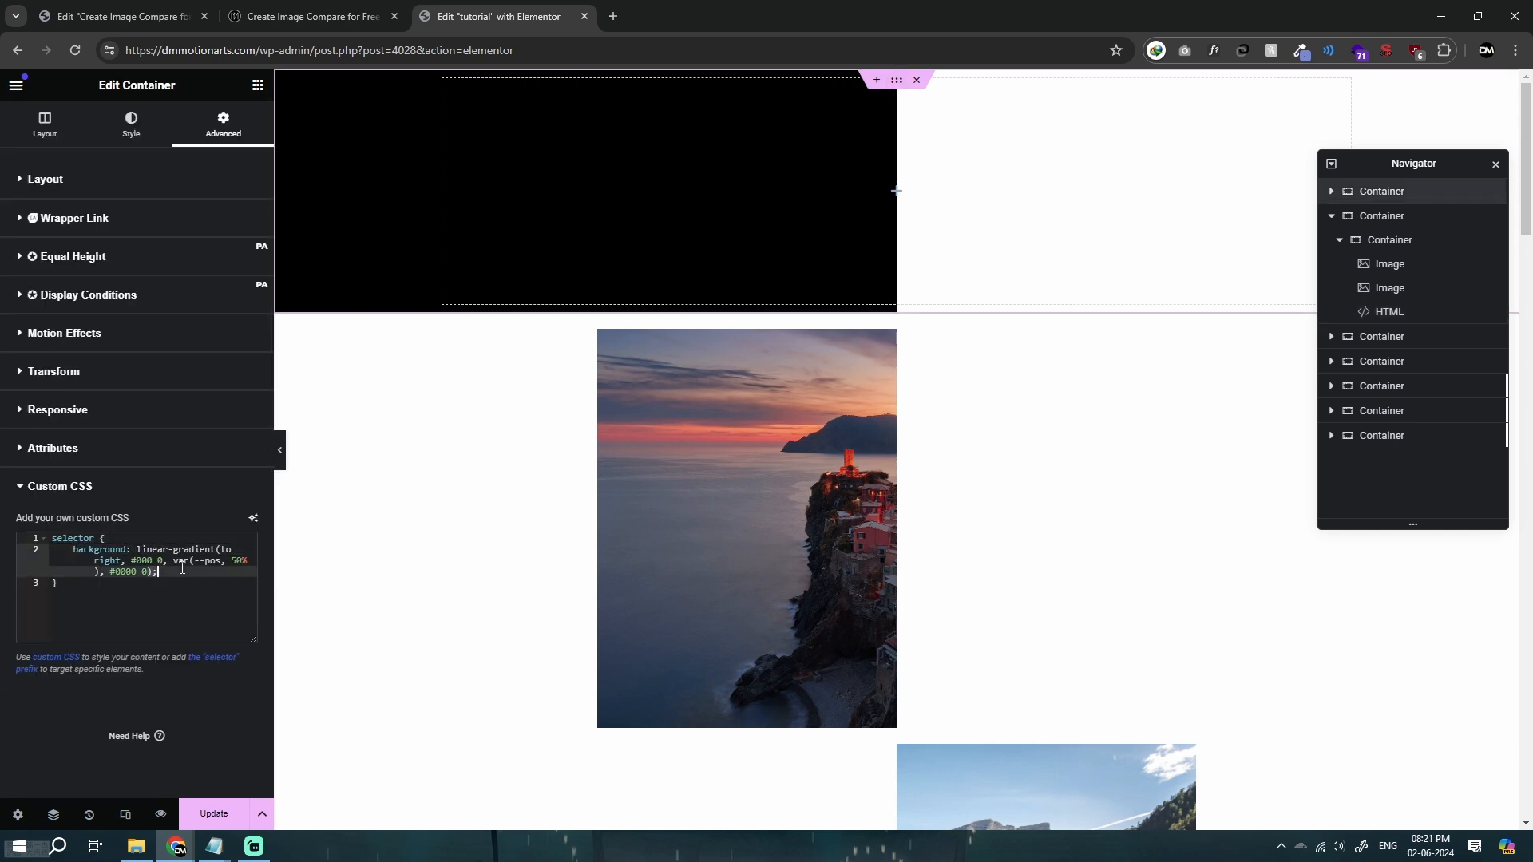
left_click(143, 549)
left_click_drag(138, 551, 172, 571)
left_click(171, 572)
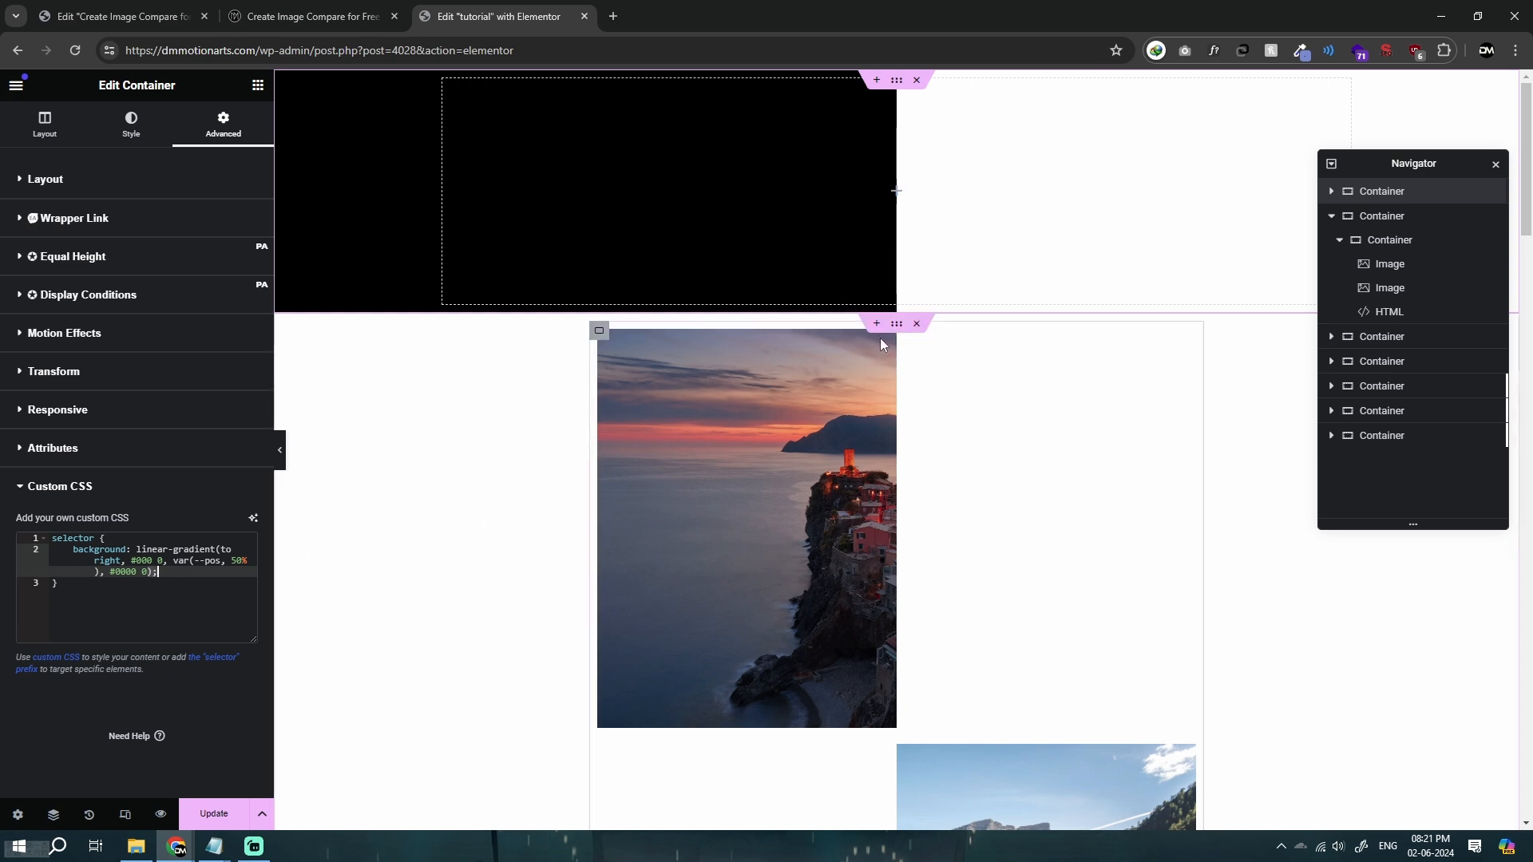
Delete the gradient demo container above the image comparison and reopen the HTML widget's code.
left_click(916, 81)
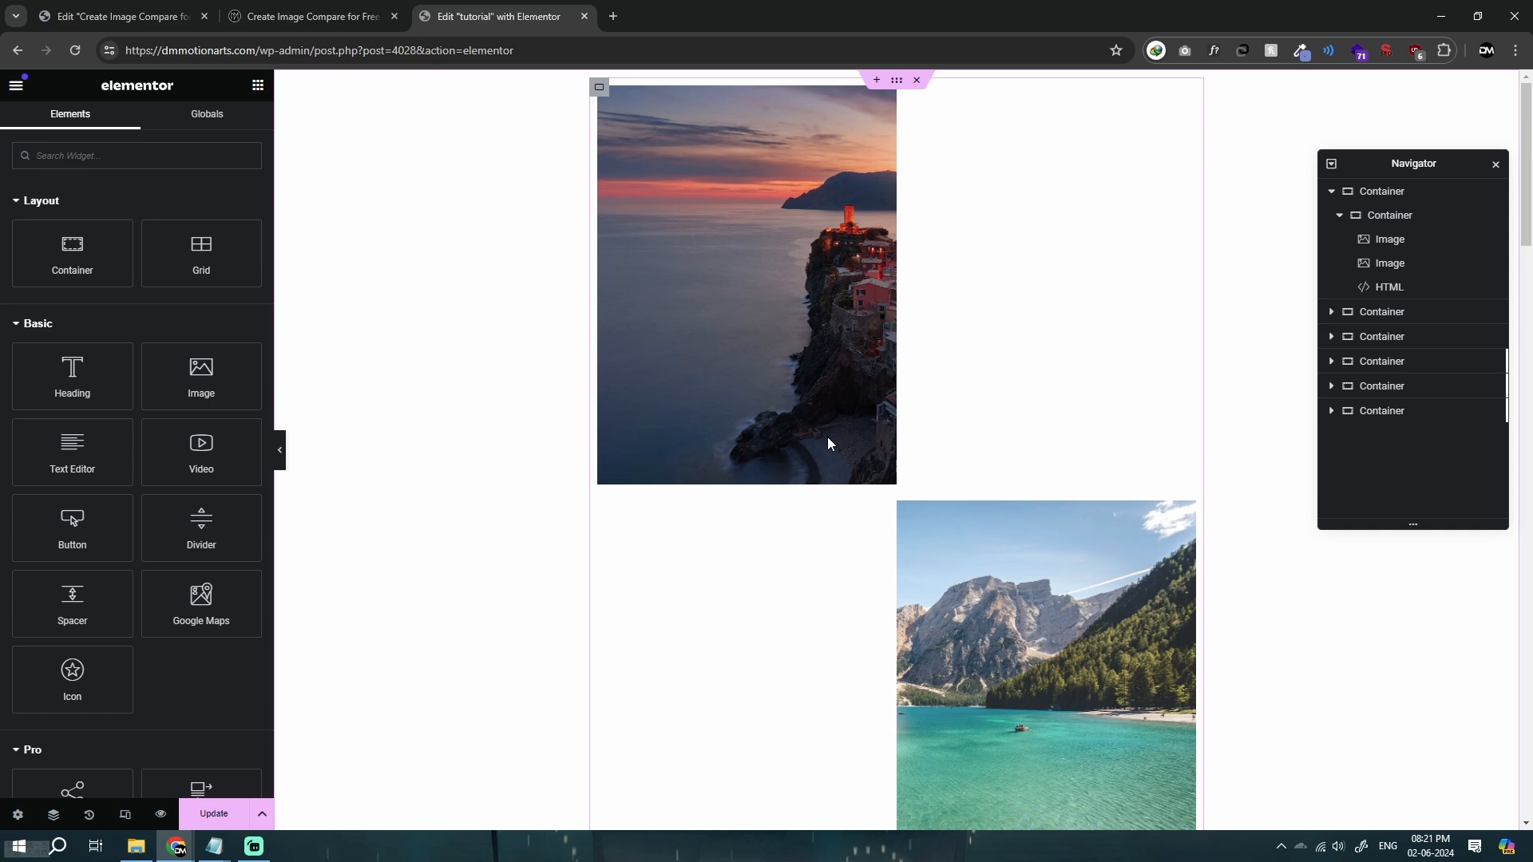
scroll(887, 471, "down", 3)
left_click(883, 693)
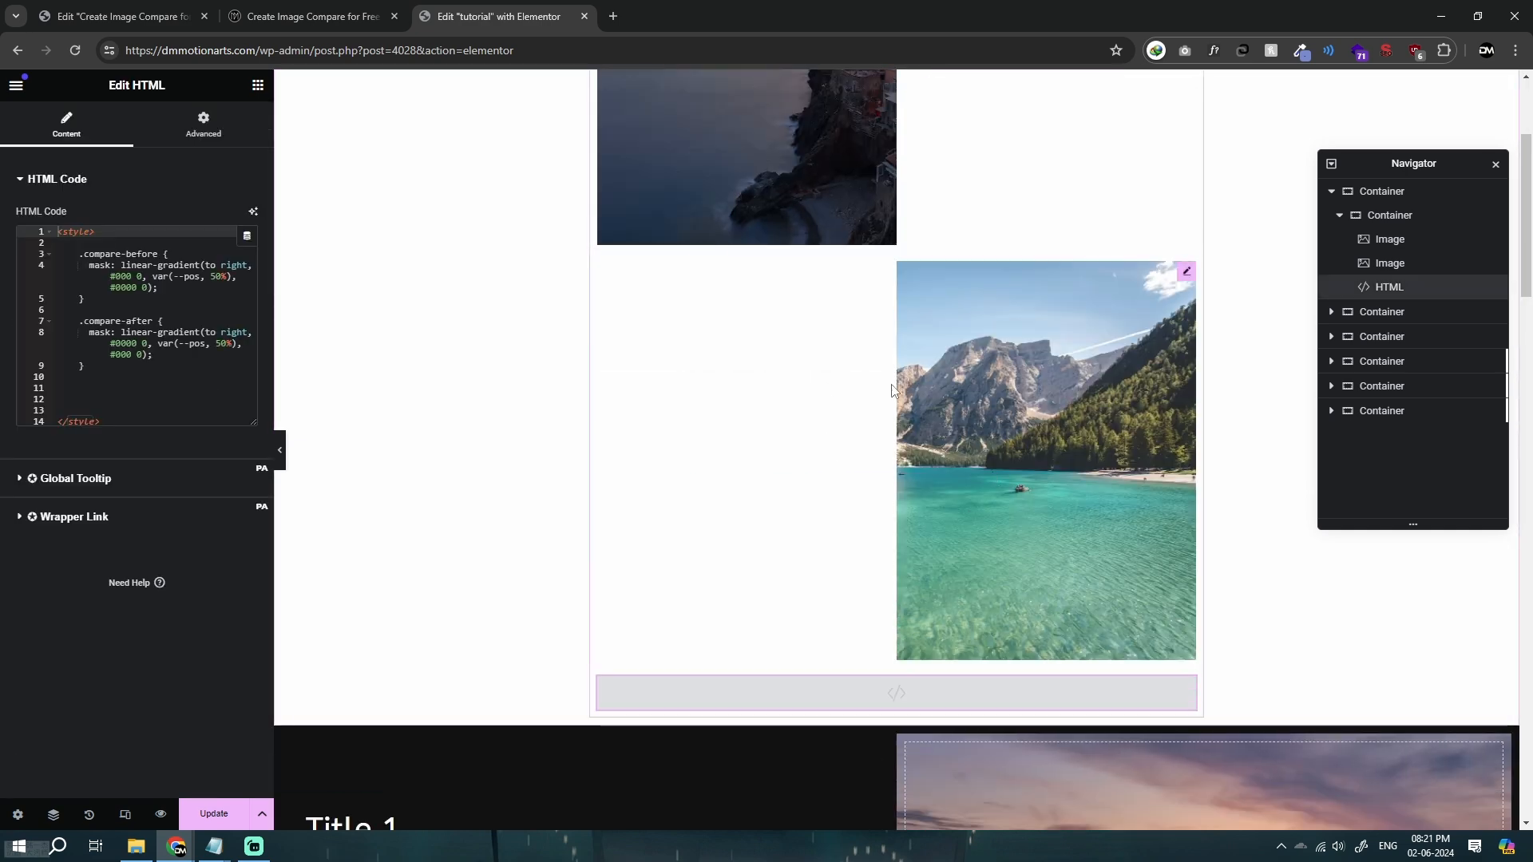
scroll(783, 511, "up", 3)
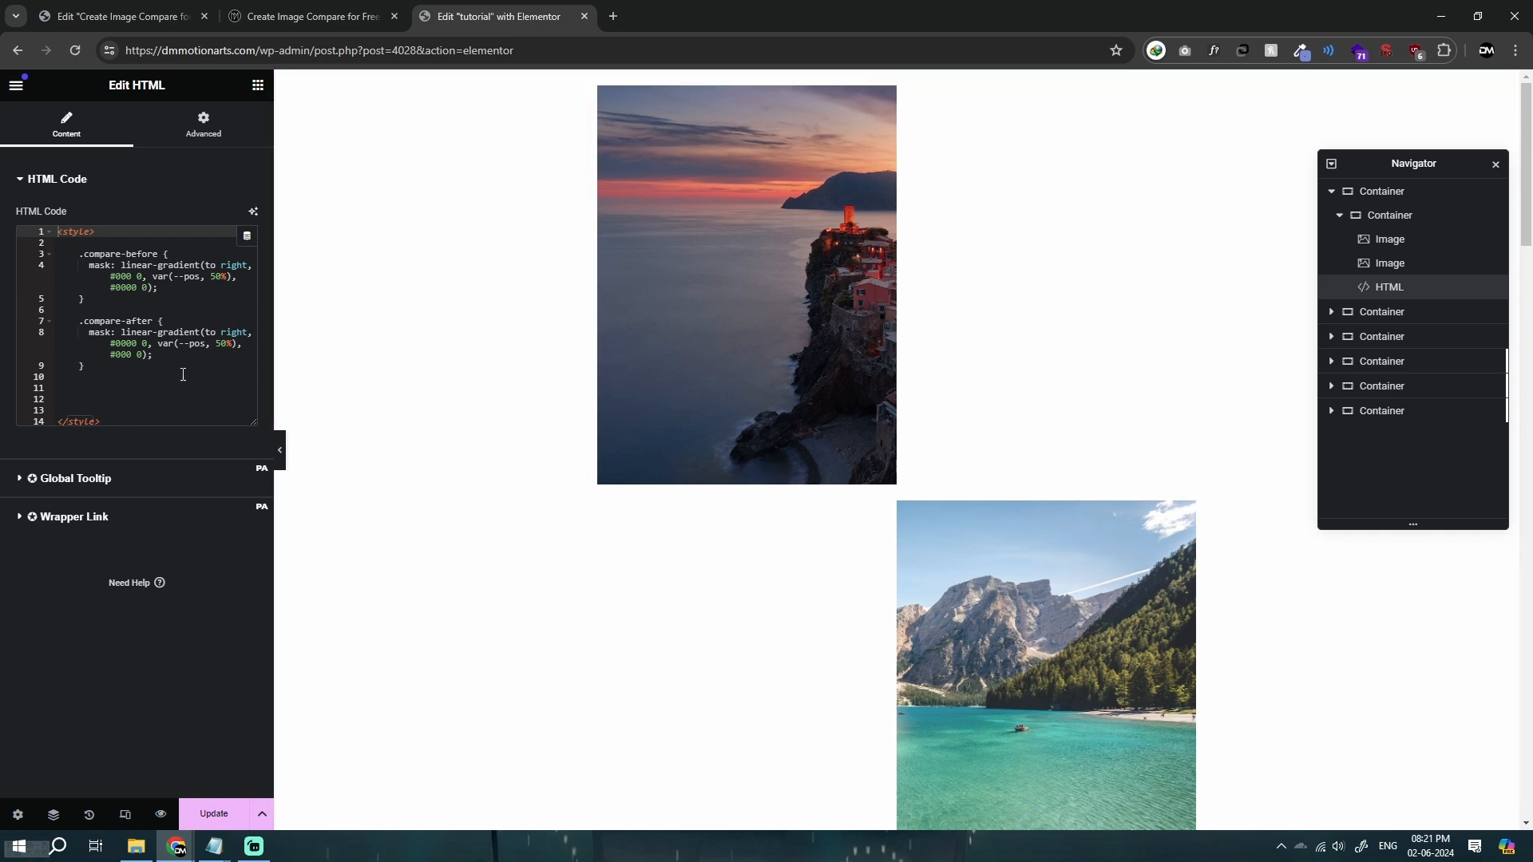
Examine the --pos variable, gradient direction and color stops in the .compare-before and .compare-after masks.
double_click(182, 344)
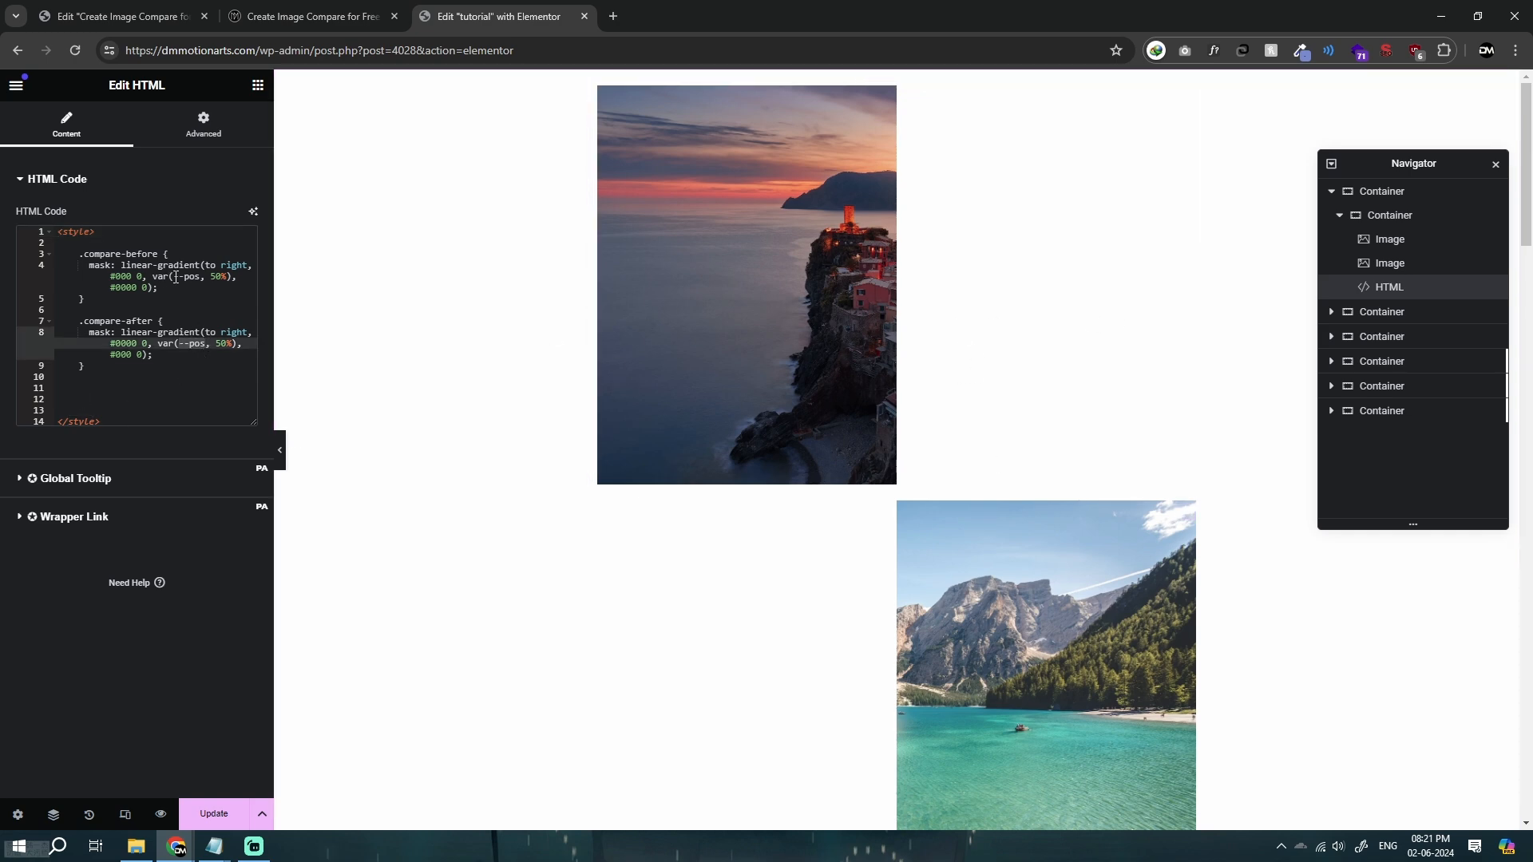
left_click(176, 277)
left_click(188, 361)
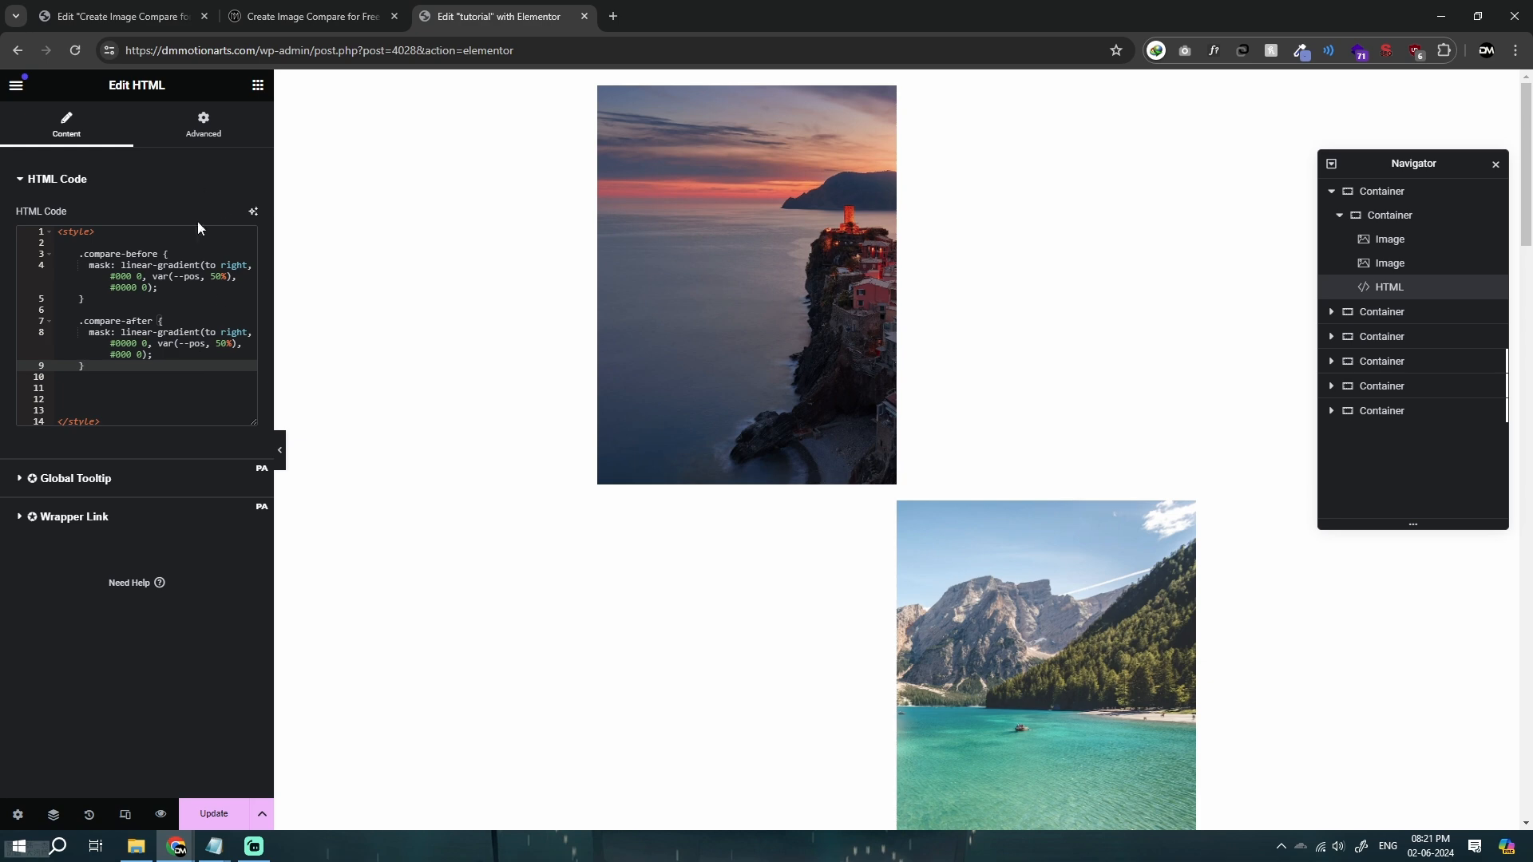
left_click(129, 353)
left_click(170, 356)
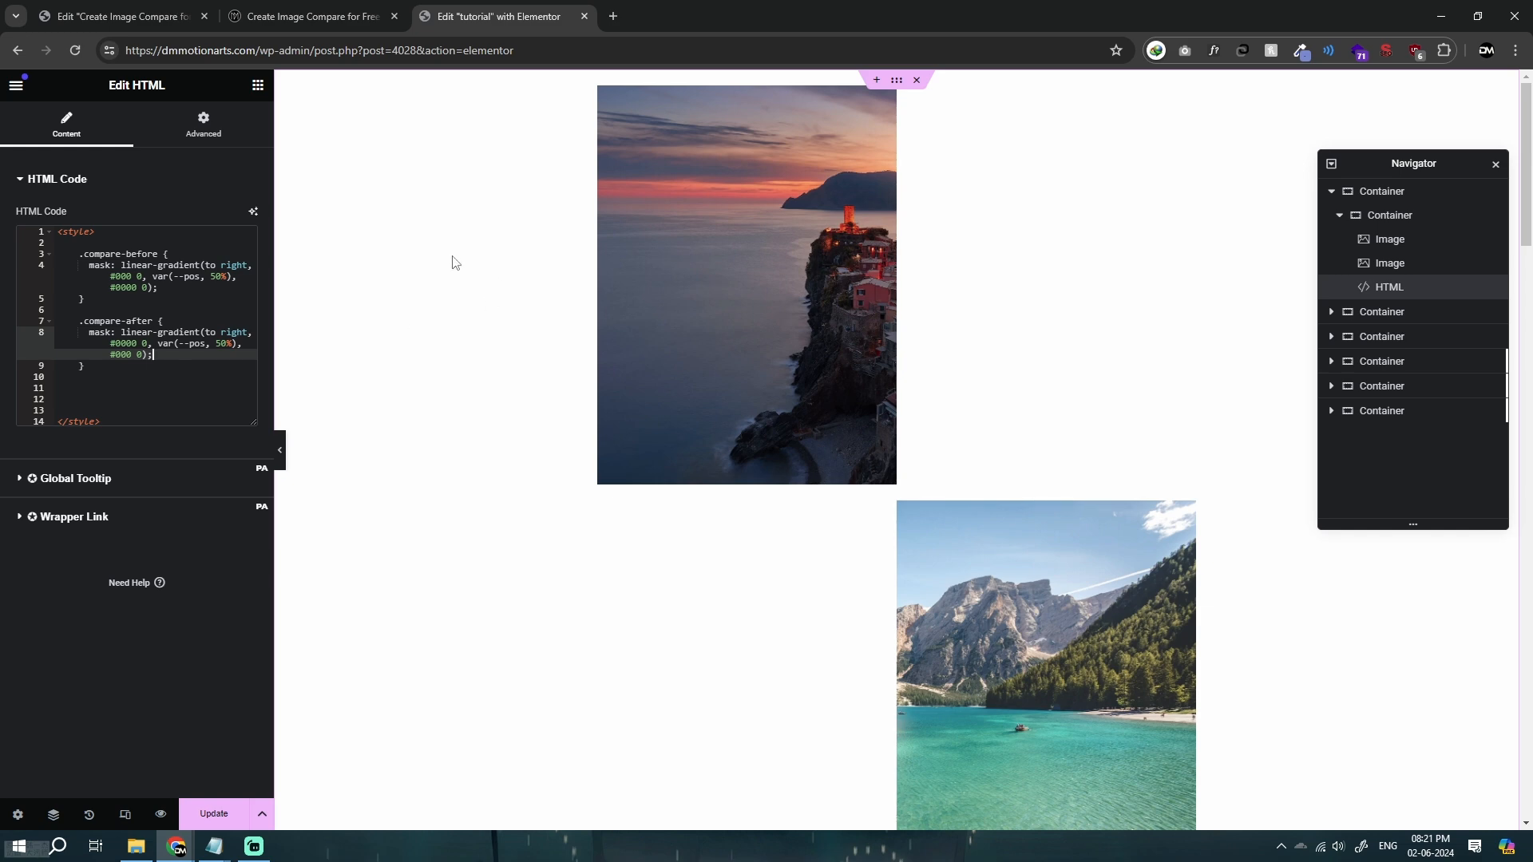
scroll(722, 551, "down", 3)
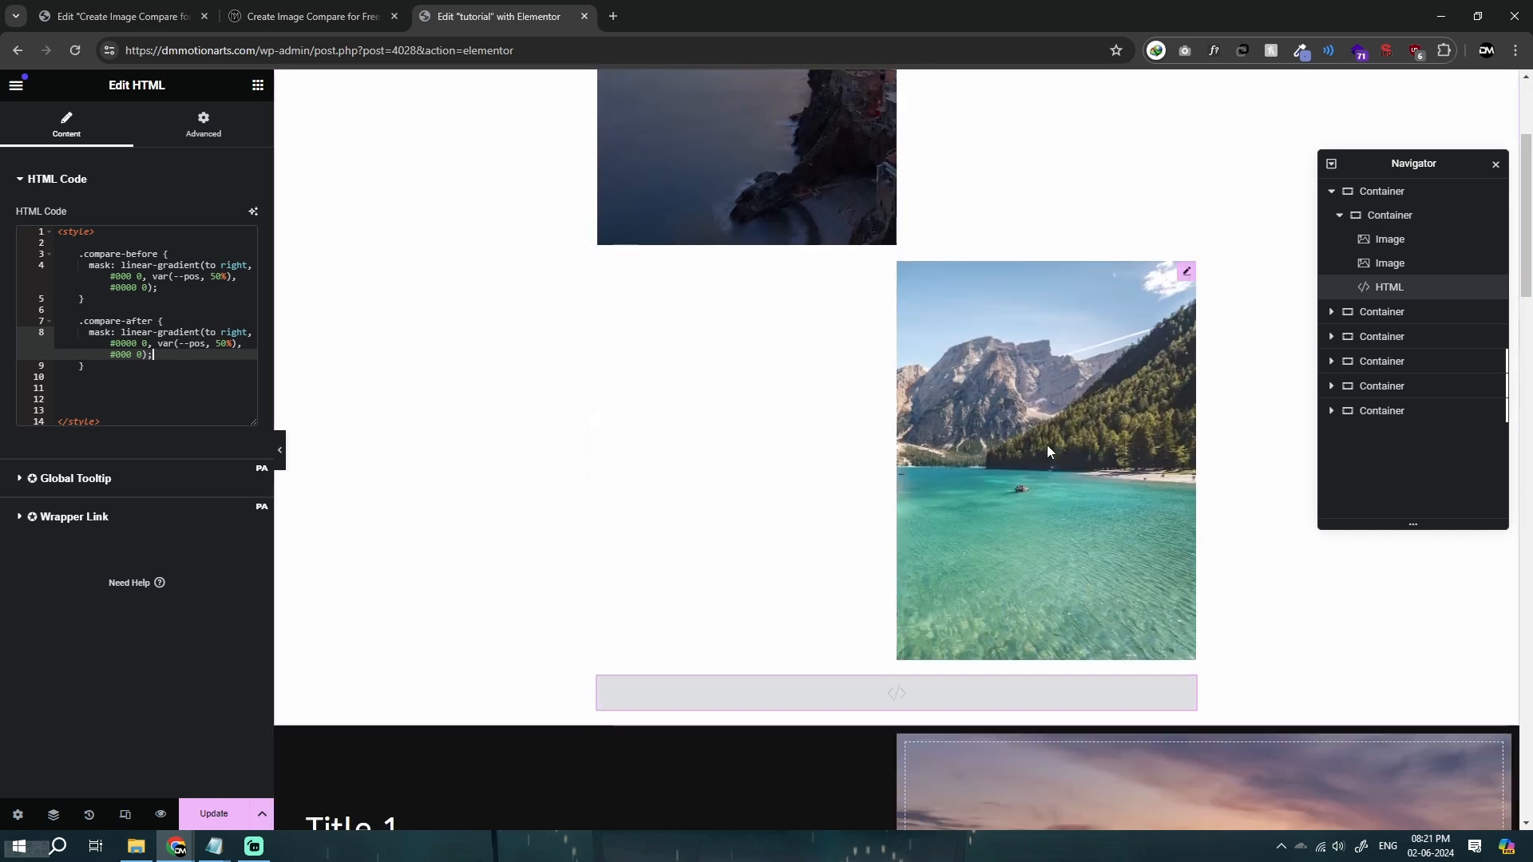
left_click_drag(206, 331, 244, 330)
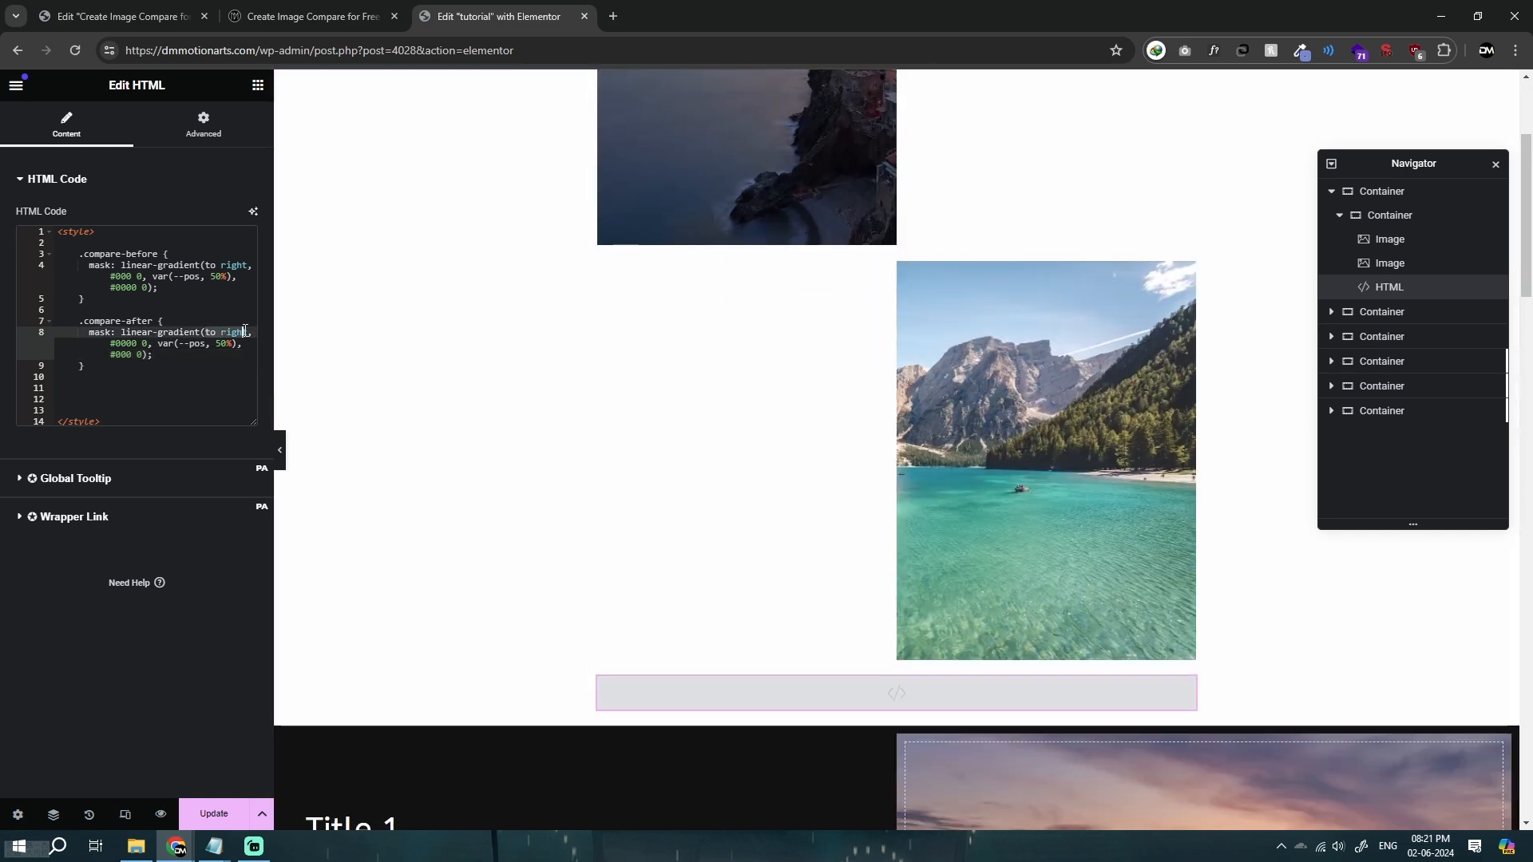
left_click(245, 330)
left_click(134, 345)
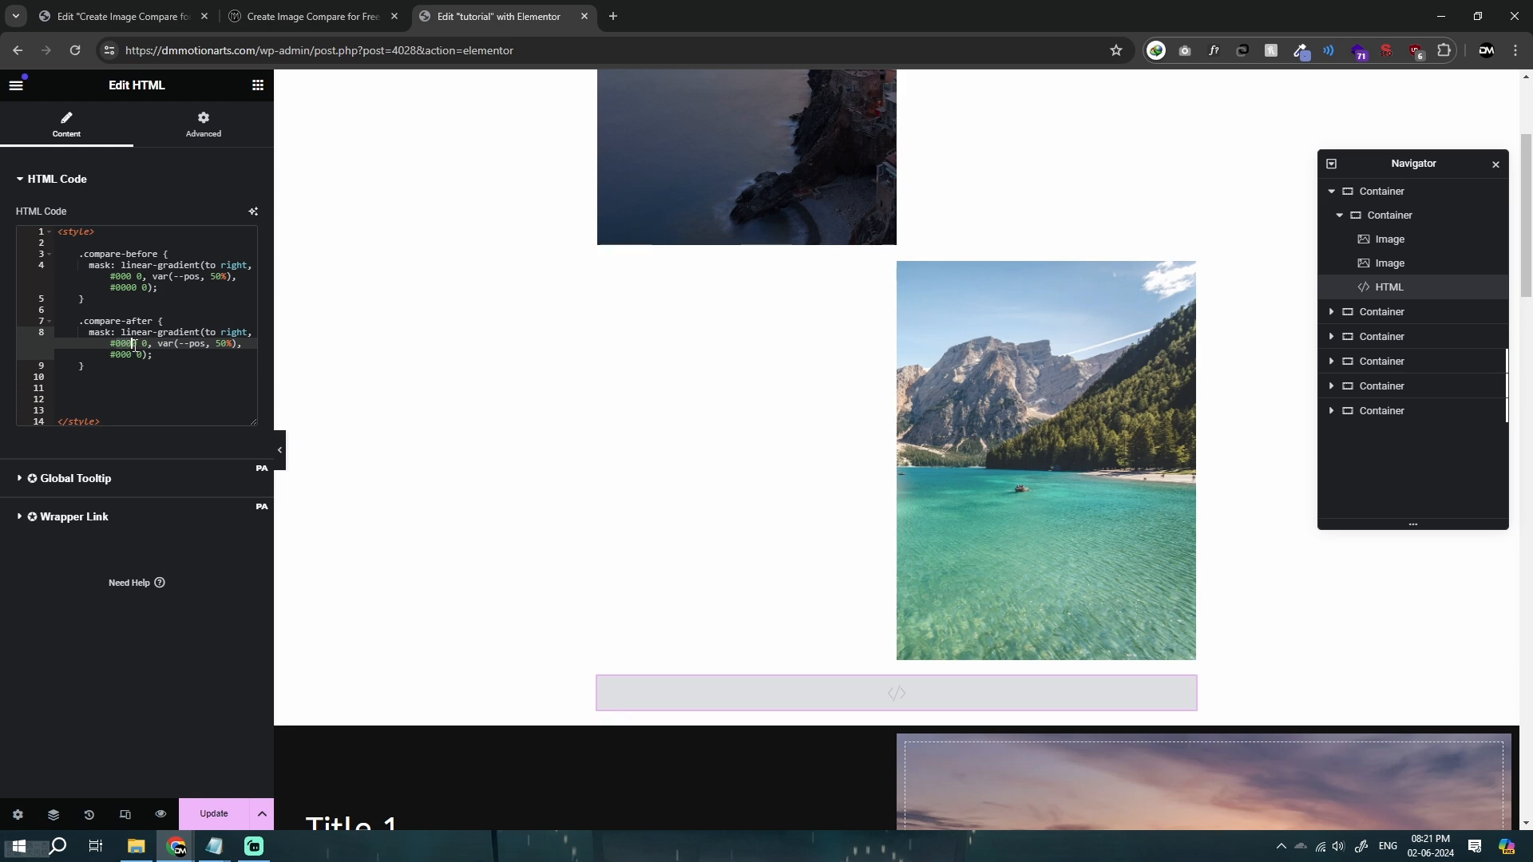
left_click(132, 356)
left_click(173, 354)
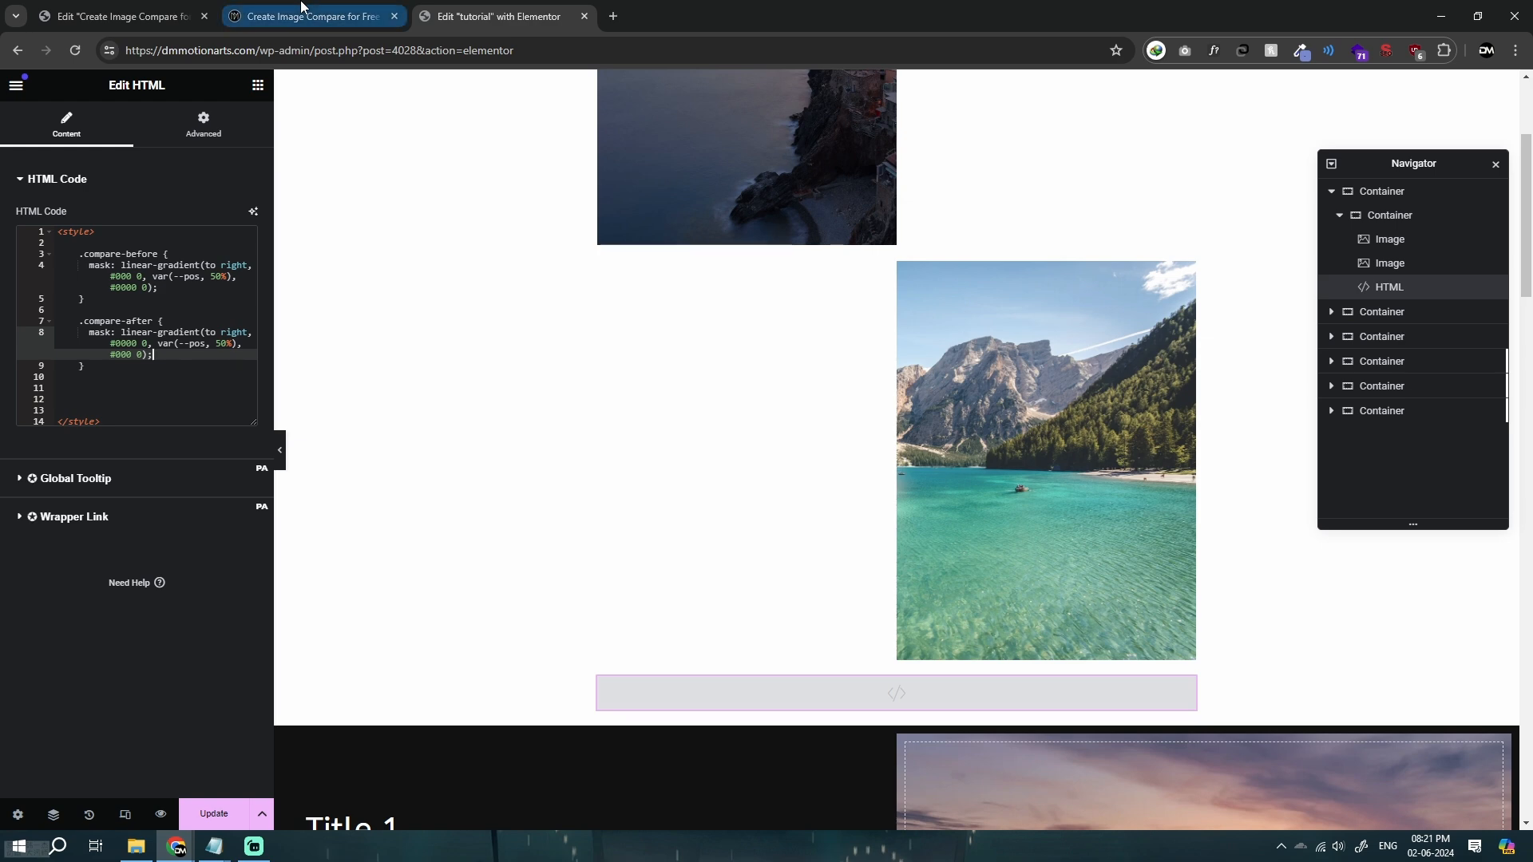
Check the combined .compare-before, .compare-after positioning rule on the preview page against the first image's Position setting in Elementor.
left_click(177, 11)
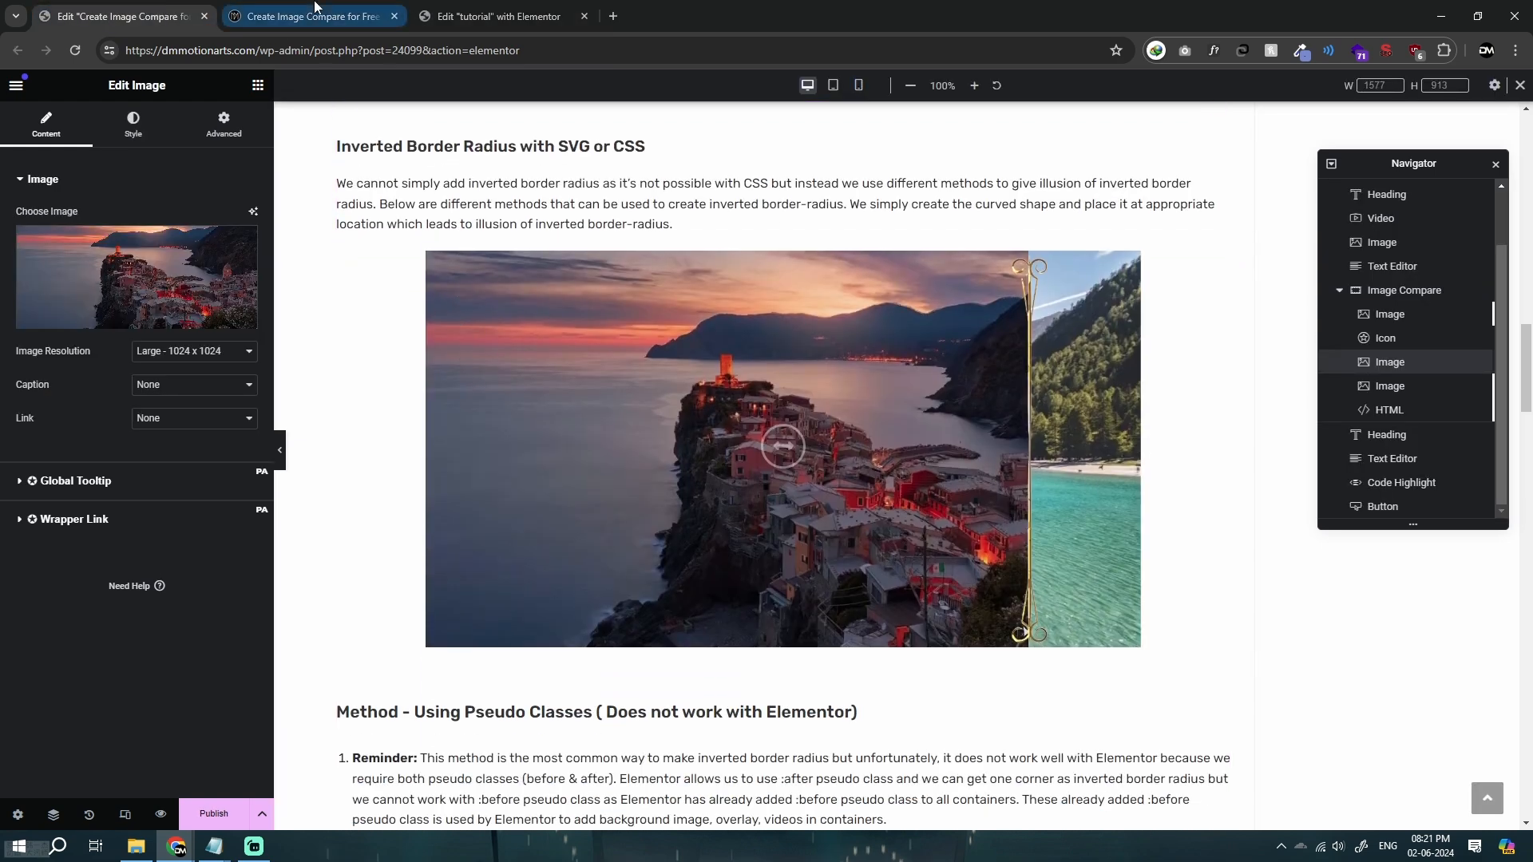
left_click(313, 16)
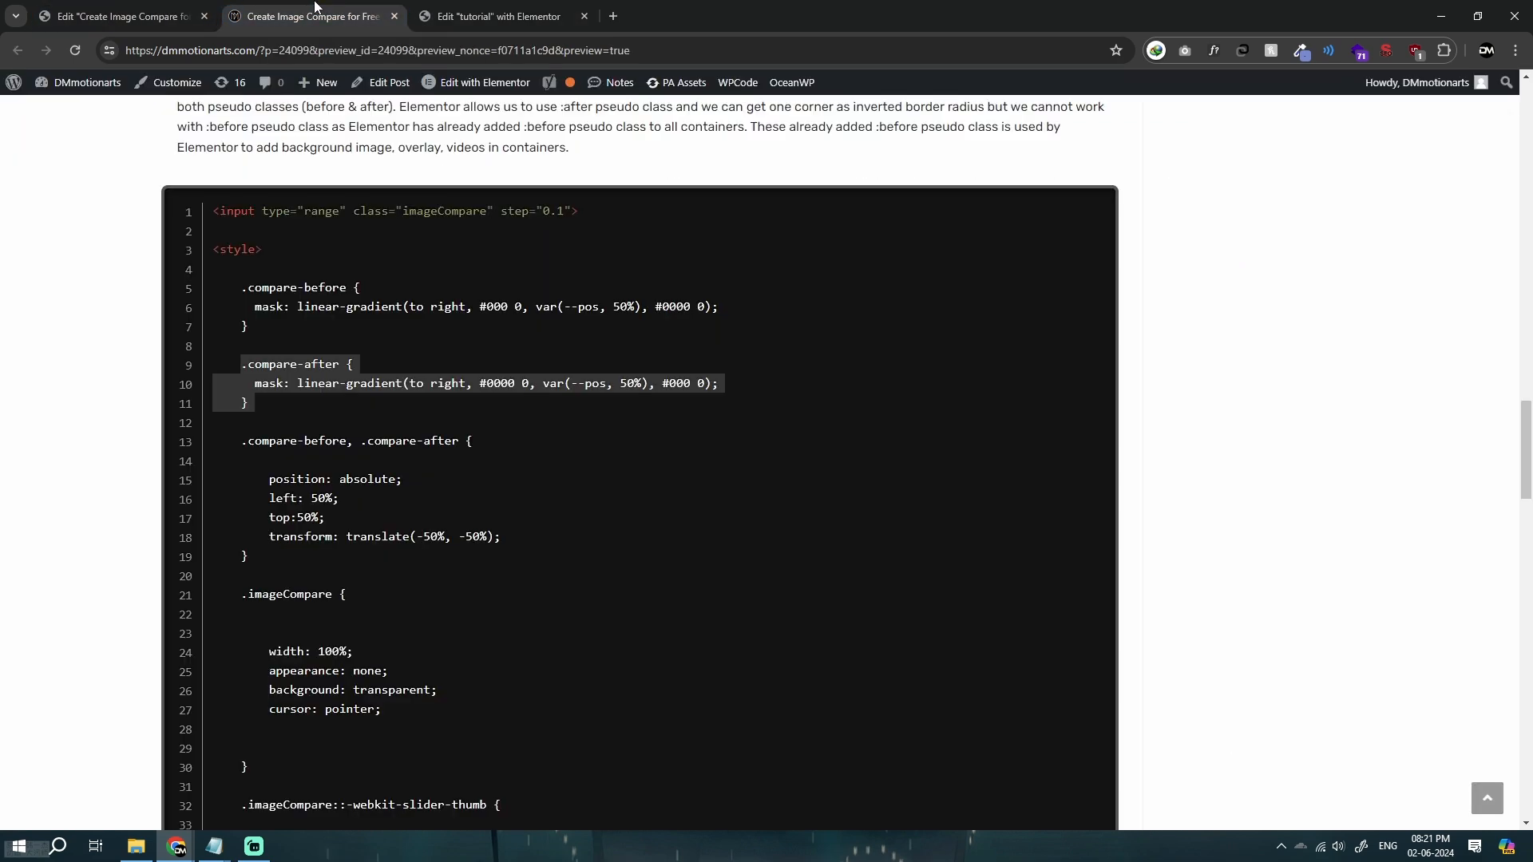
scroll(399, 400, "down", 1)
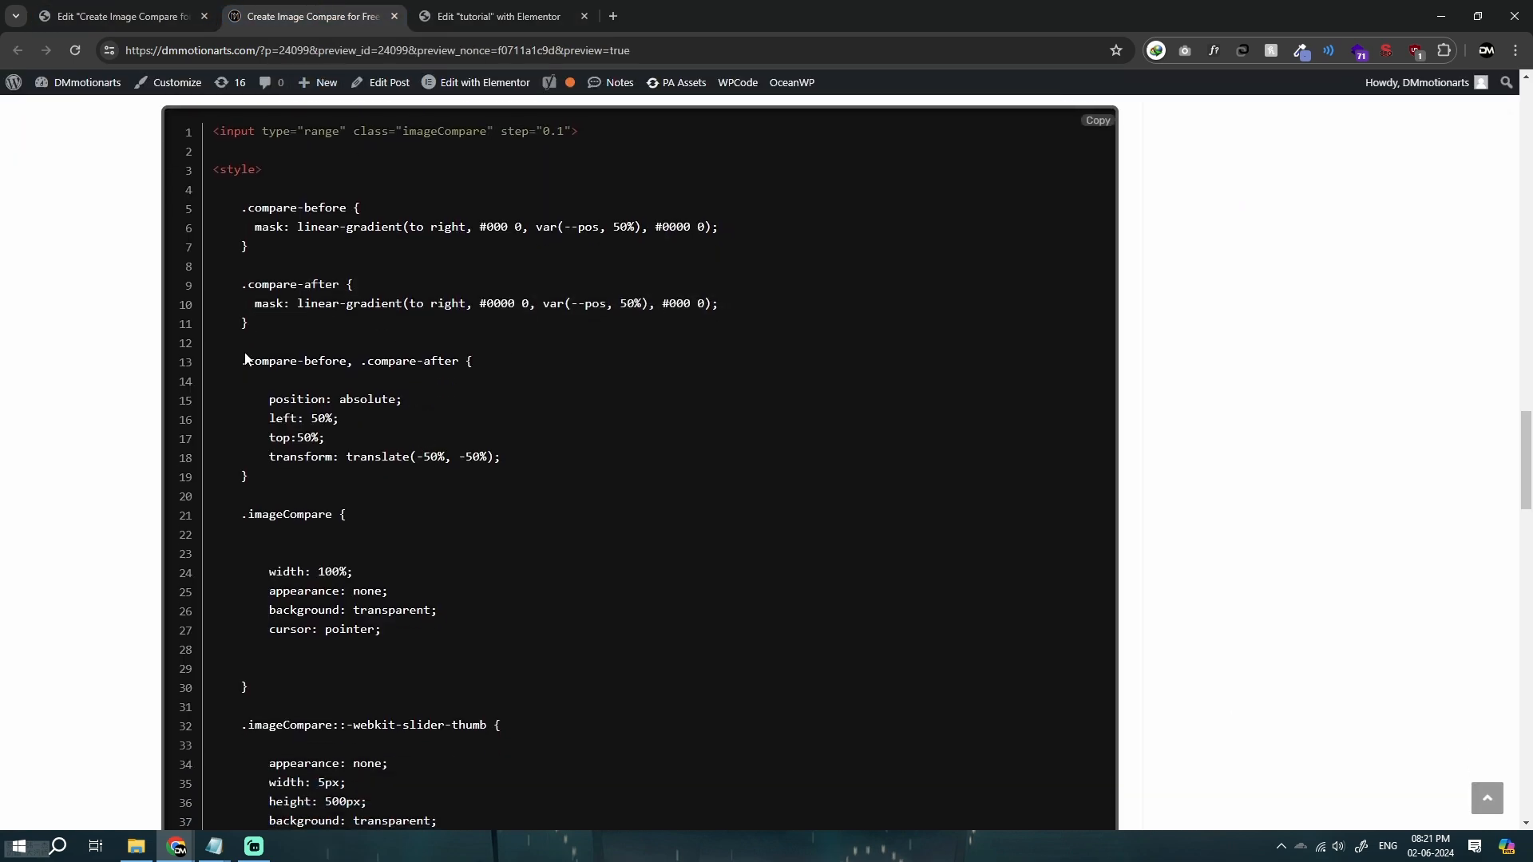
left_click(495, 16)
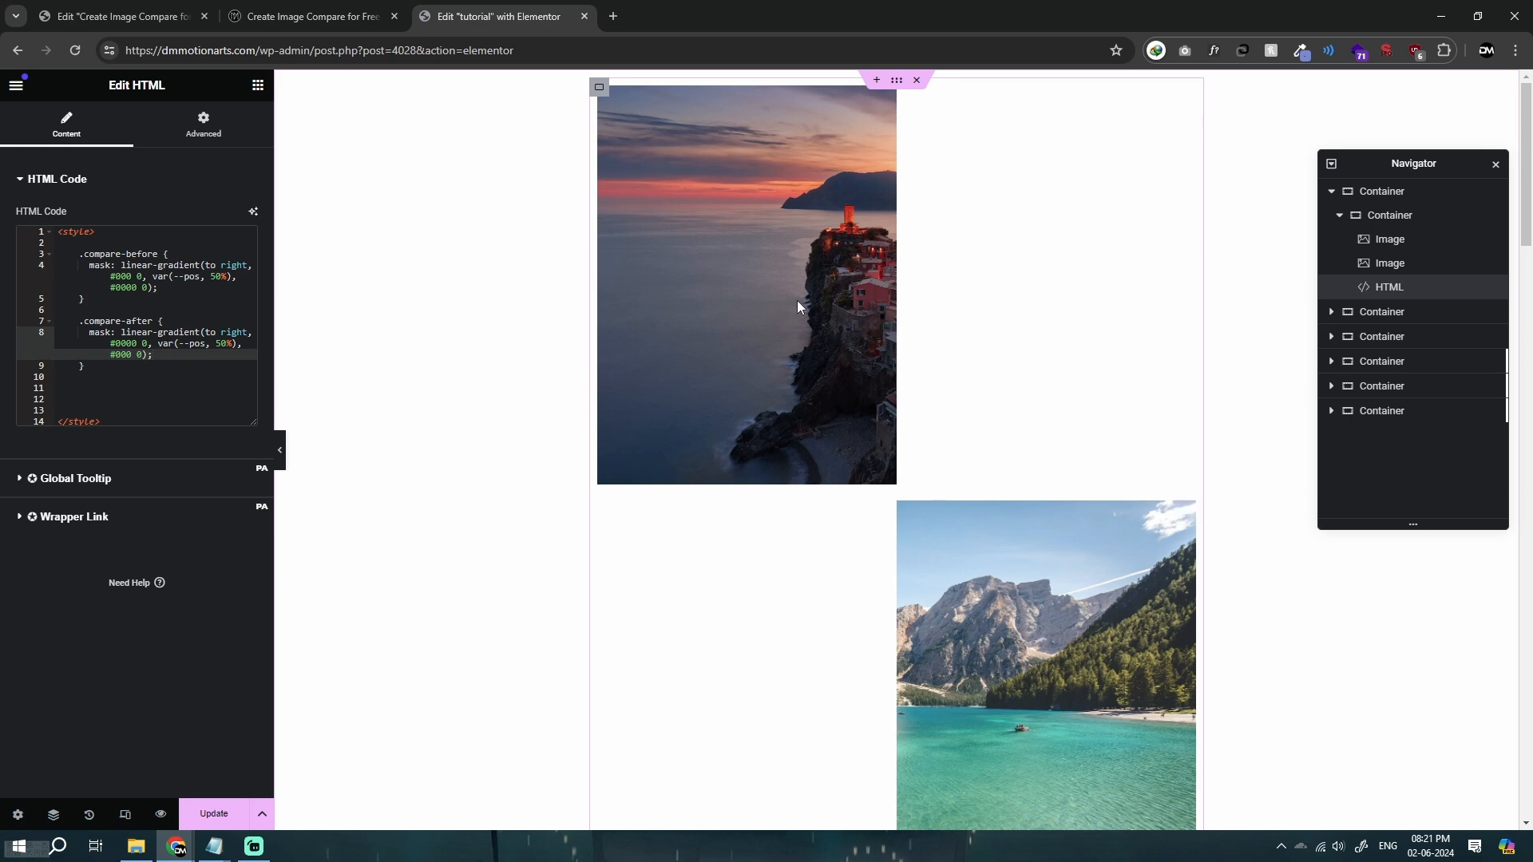
left_click(708, 308)
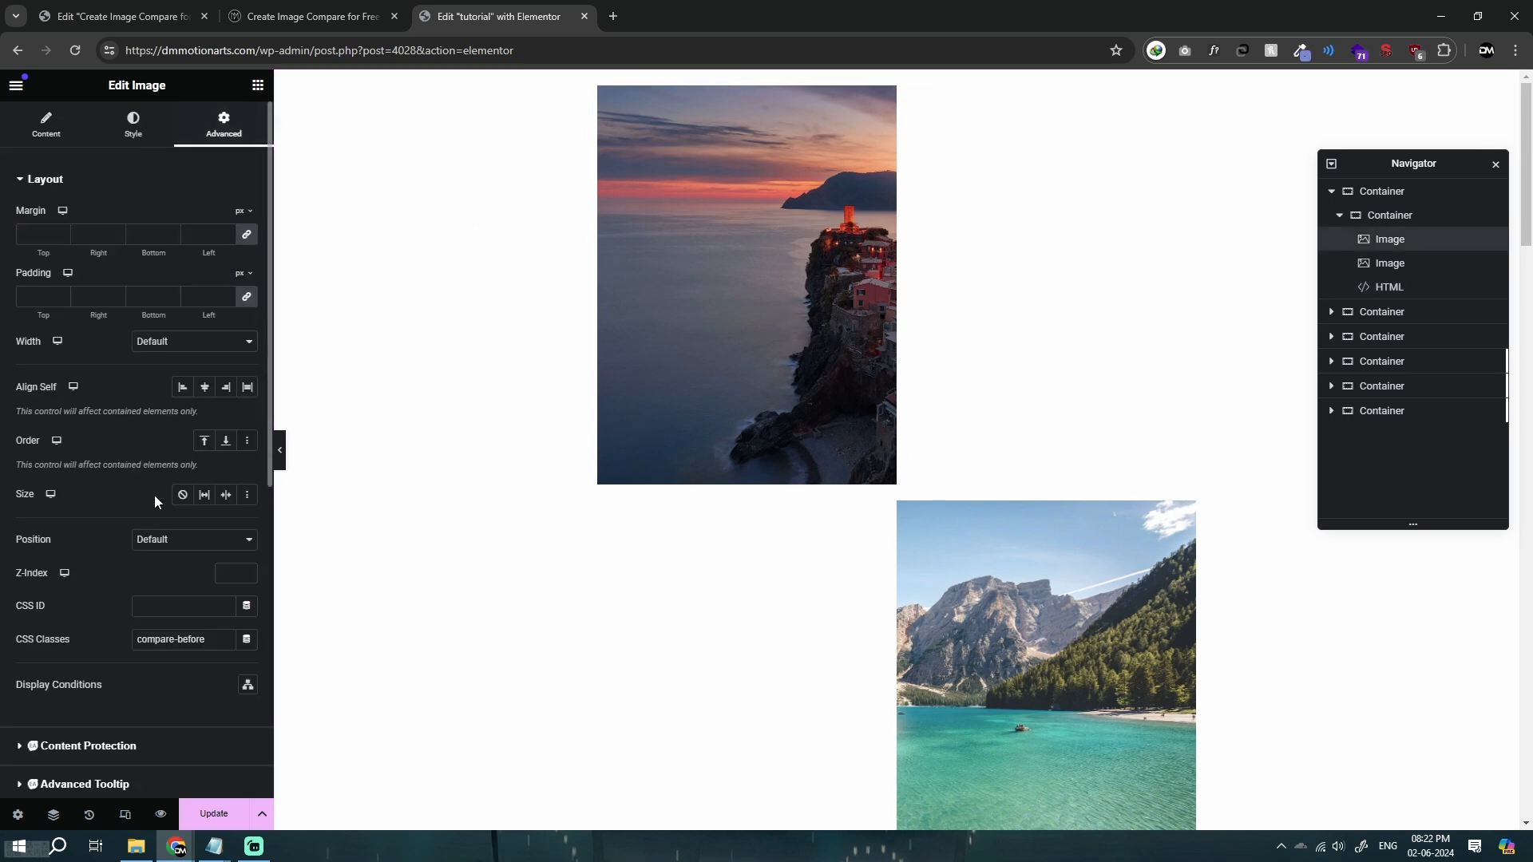
left_click(164, 540)
left_click(308, 18)
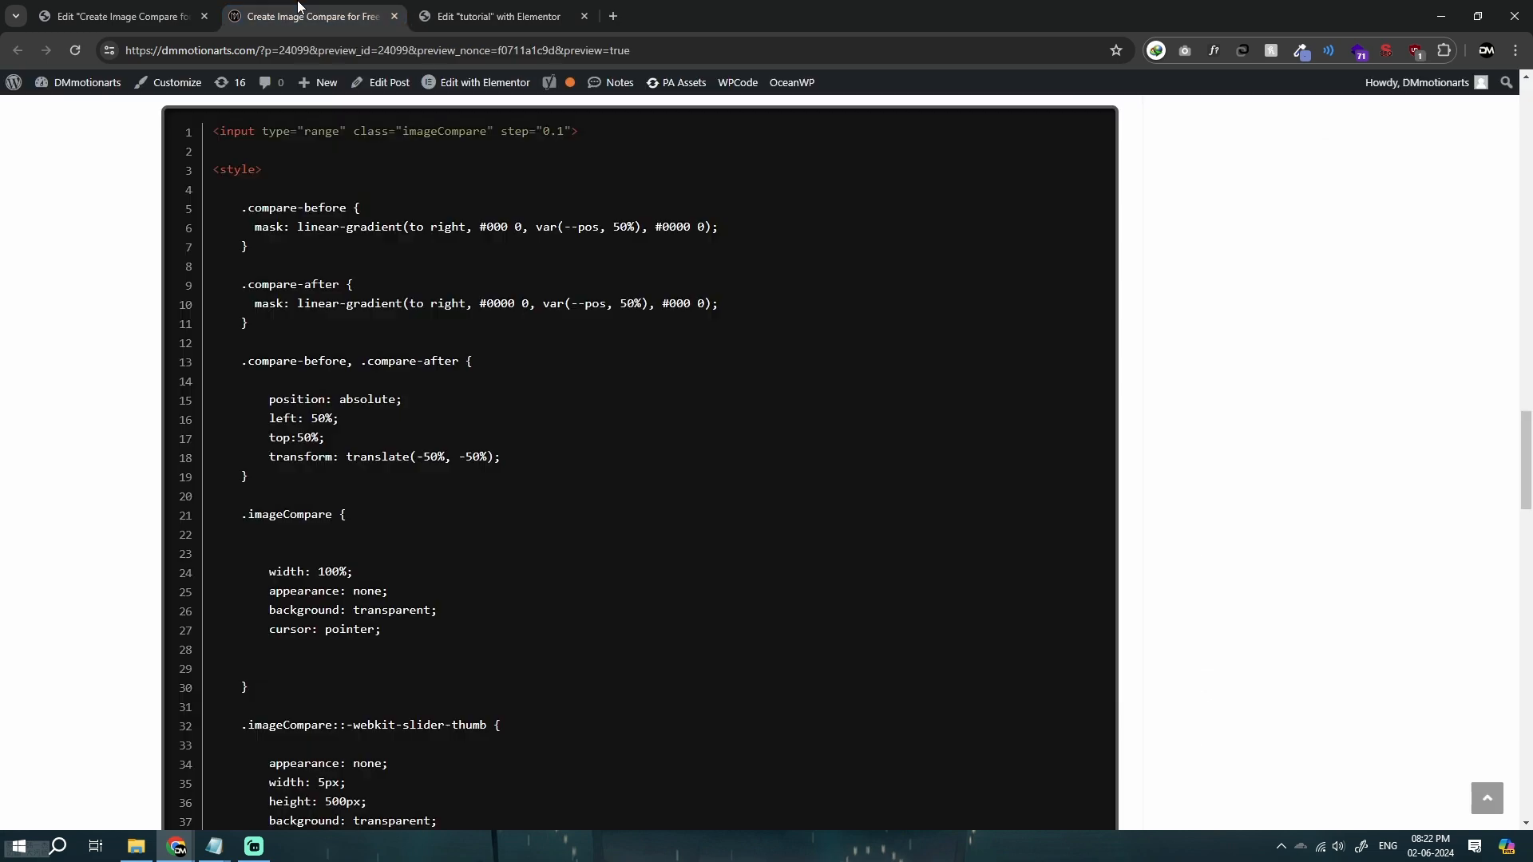
left_click_drag(270, 417, 380, 445)
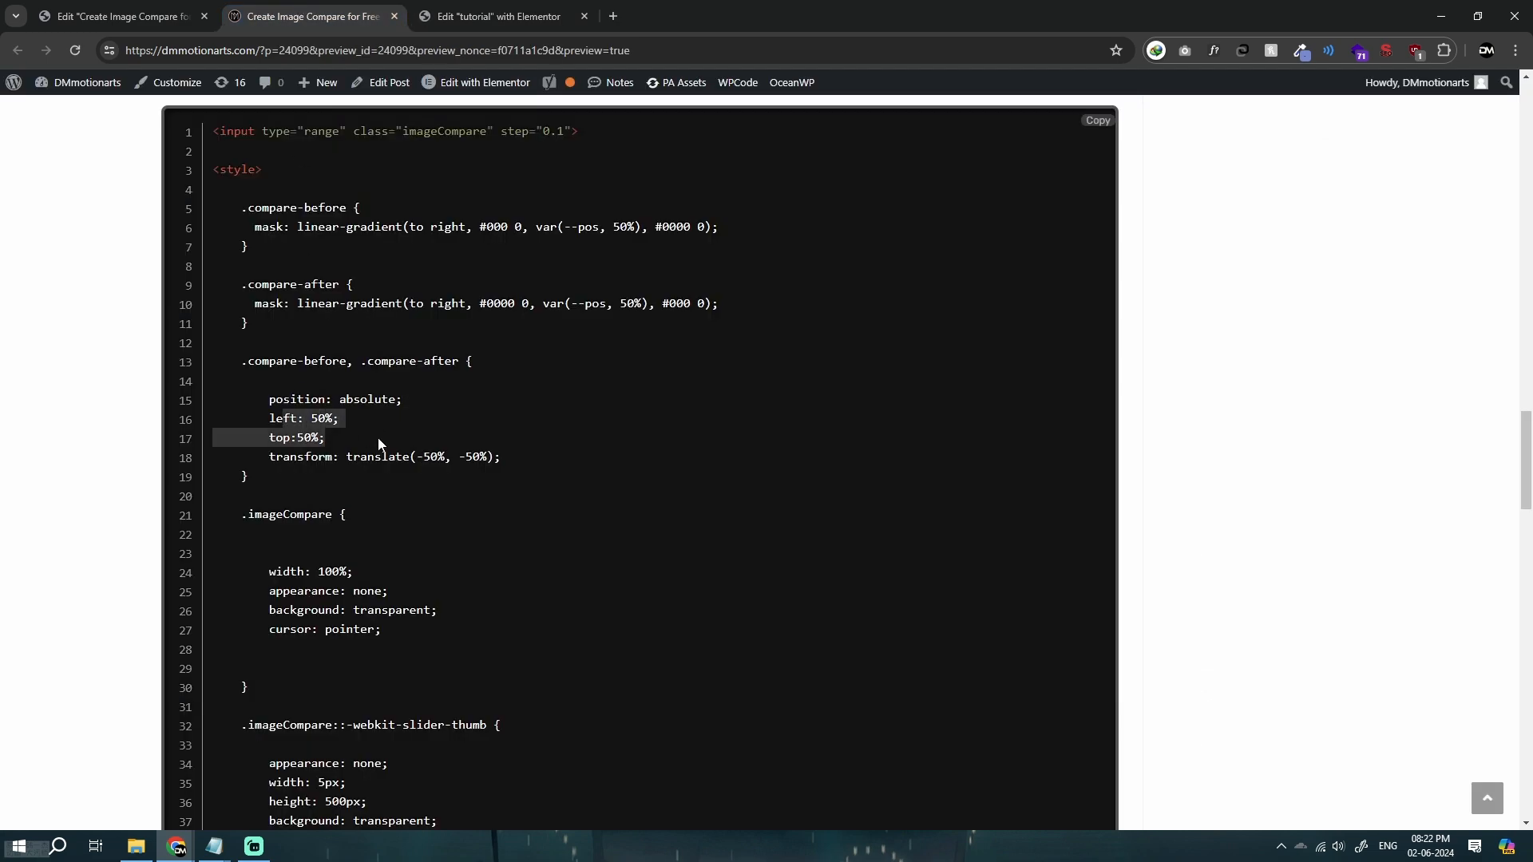
left_click(286, 412)
left_click(500, 14)
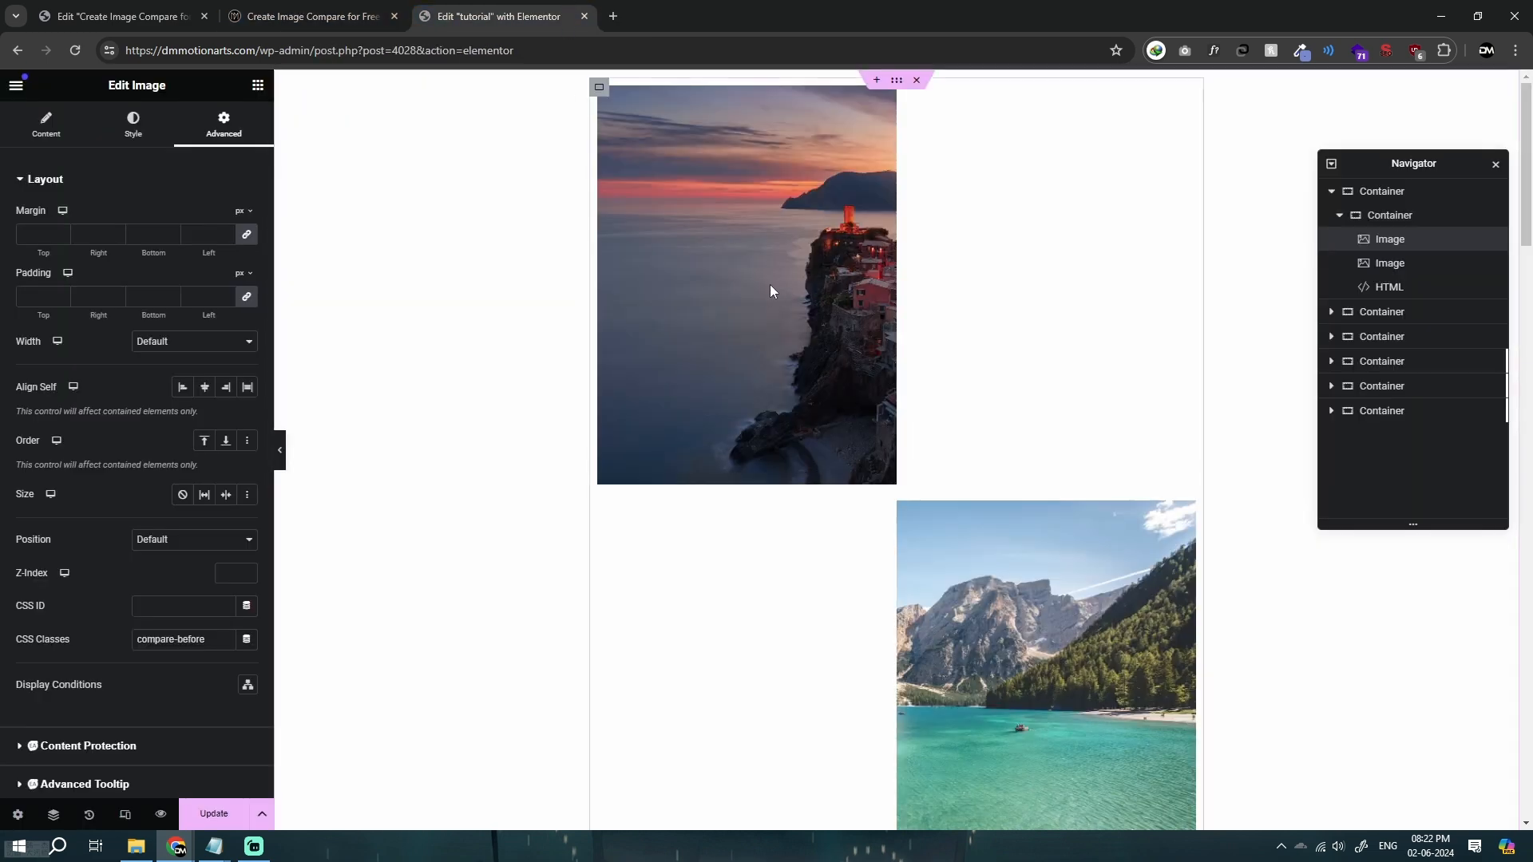
Copy the combined .compare-before, .compare-after selector from the preview page and add it as an empty rule in the HTML widget's style block.
left_click(239, 10)
left_click_drag(235, 361, 462, 364)
key("ctrl+c")
left_click(500, 16)
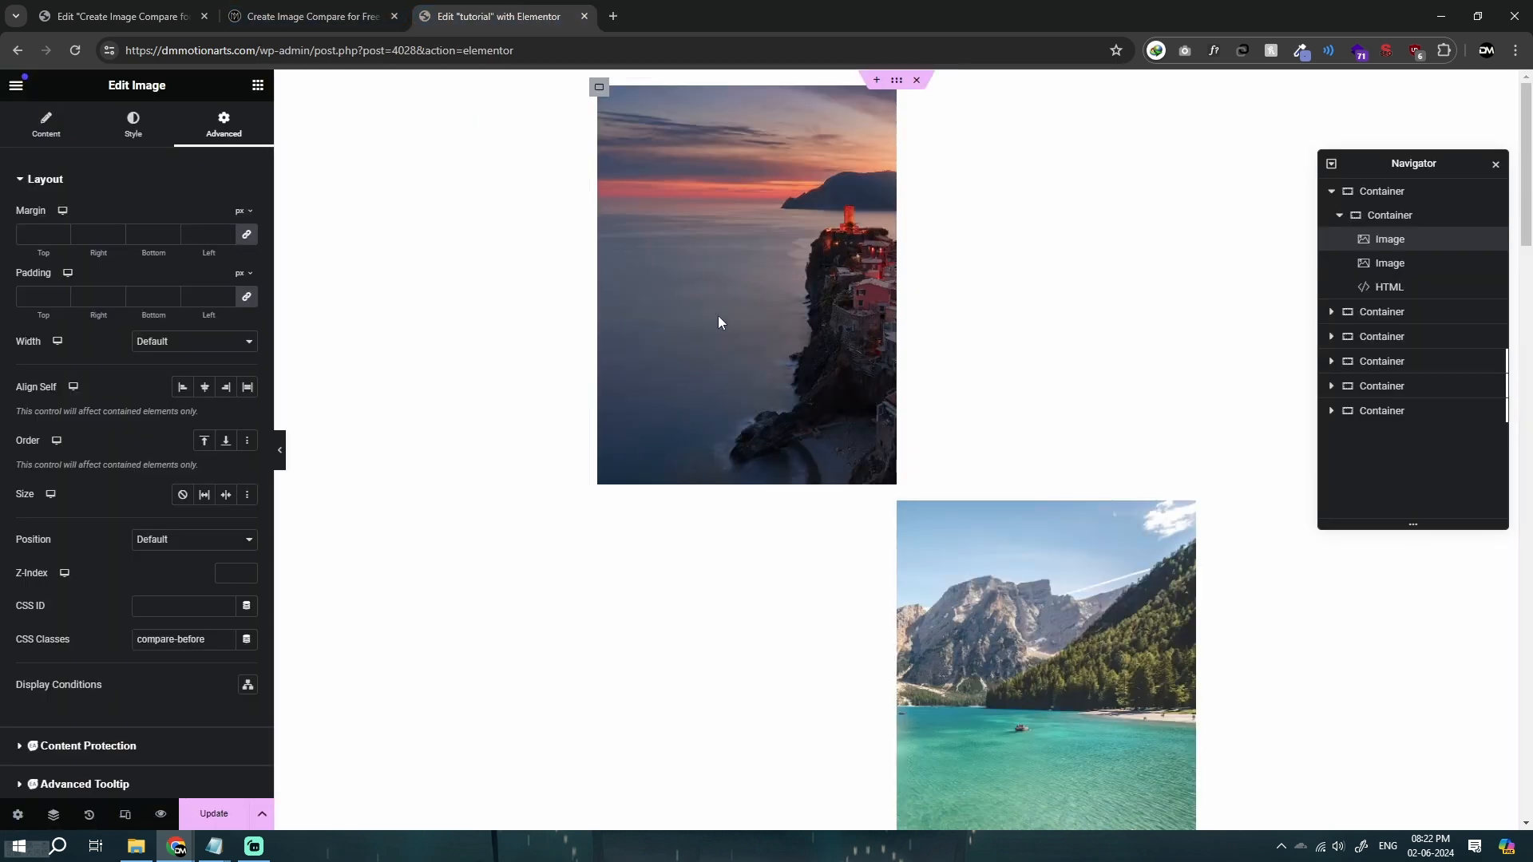
scroll(752, 575, "down", 5)
left_click(759, 531)
left_click(134, 385)
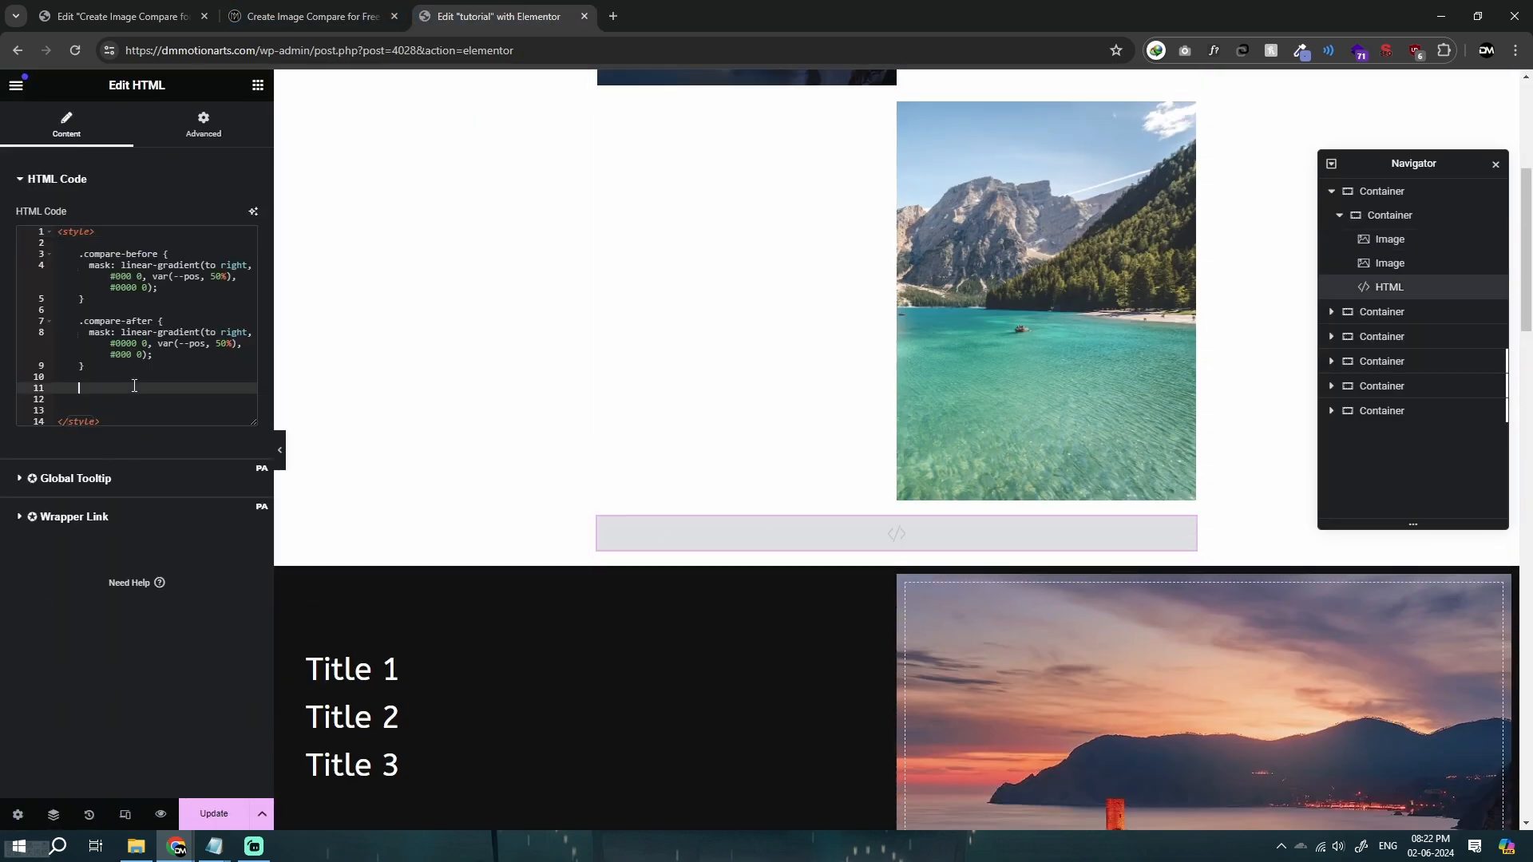
key("ctrl+v")
type("{")
key("Return")
key("Return")
key("Return")
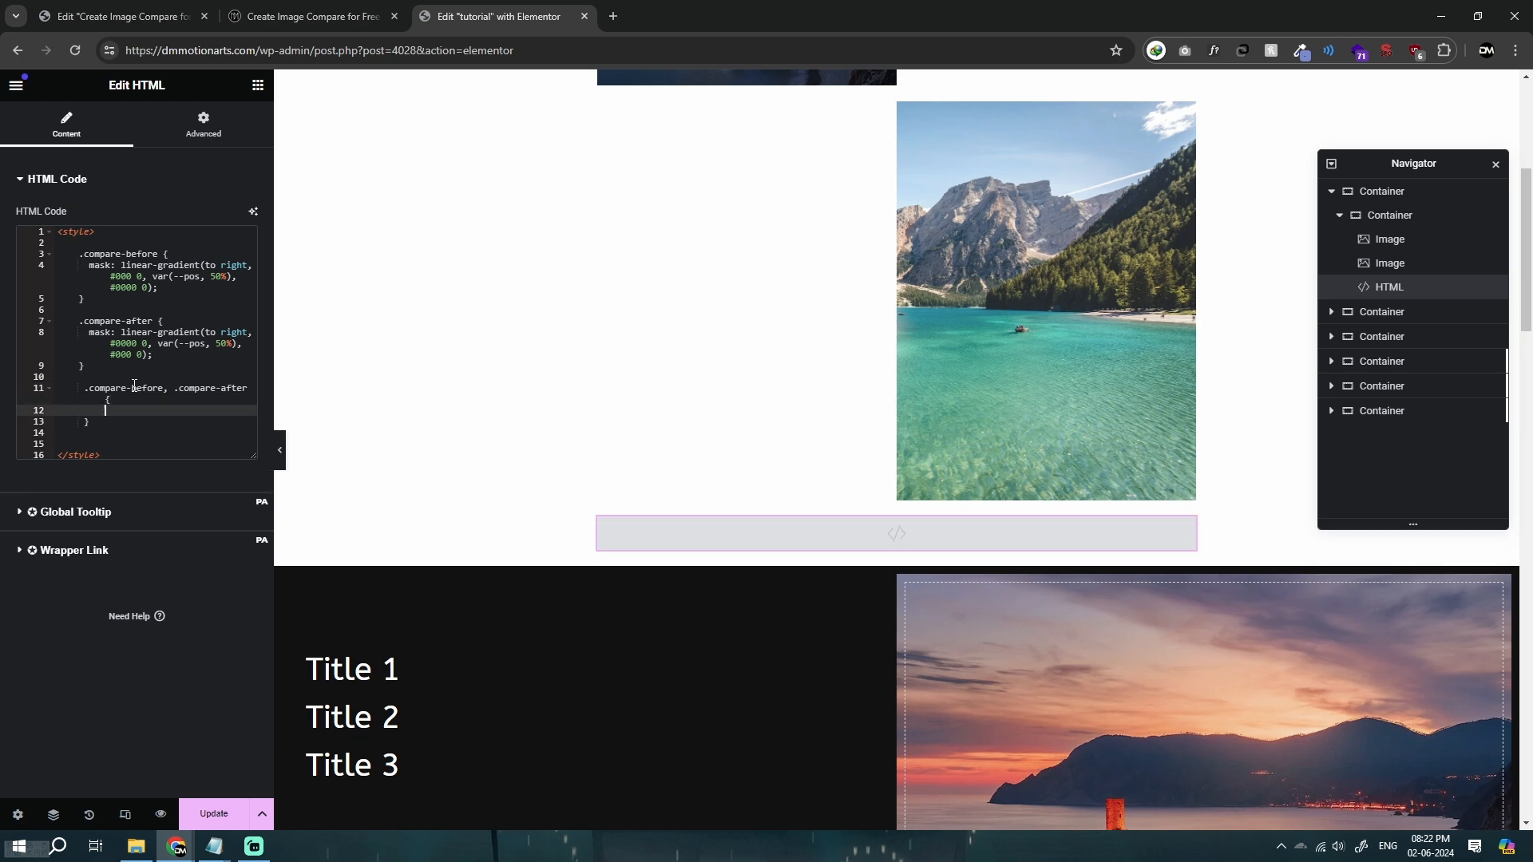
Add position: absolute; to the .compare-before, .compare-after rule and check the overlapping images.
key("Up")
type("position: a")
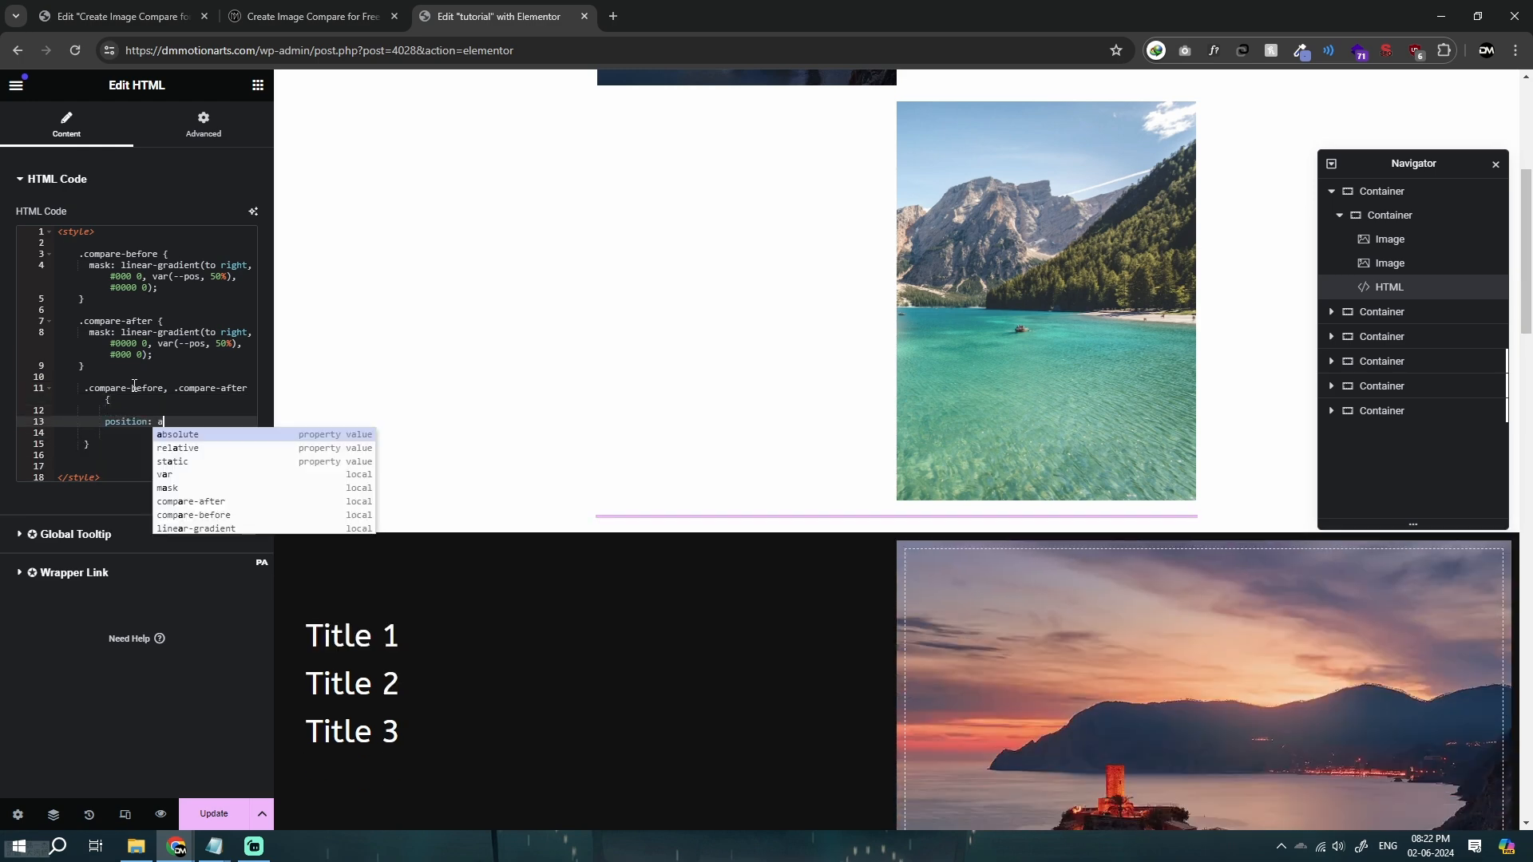
key("Return")
type(";")
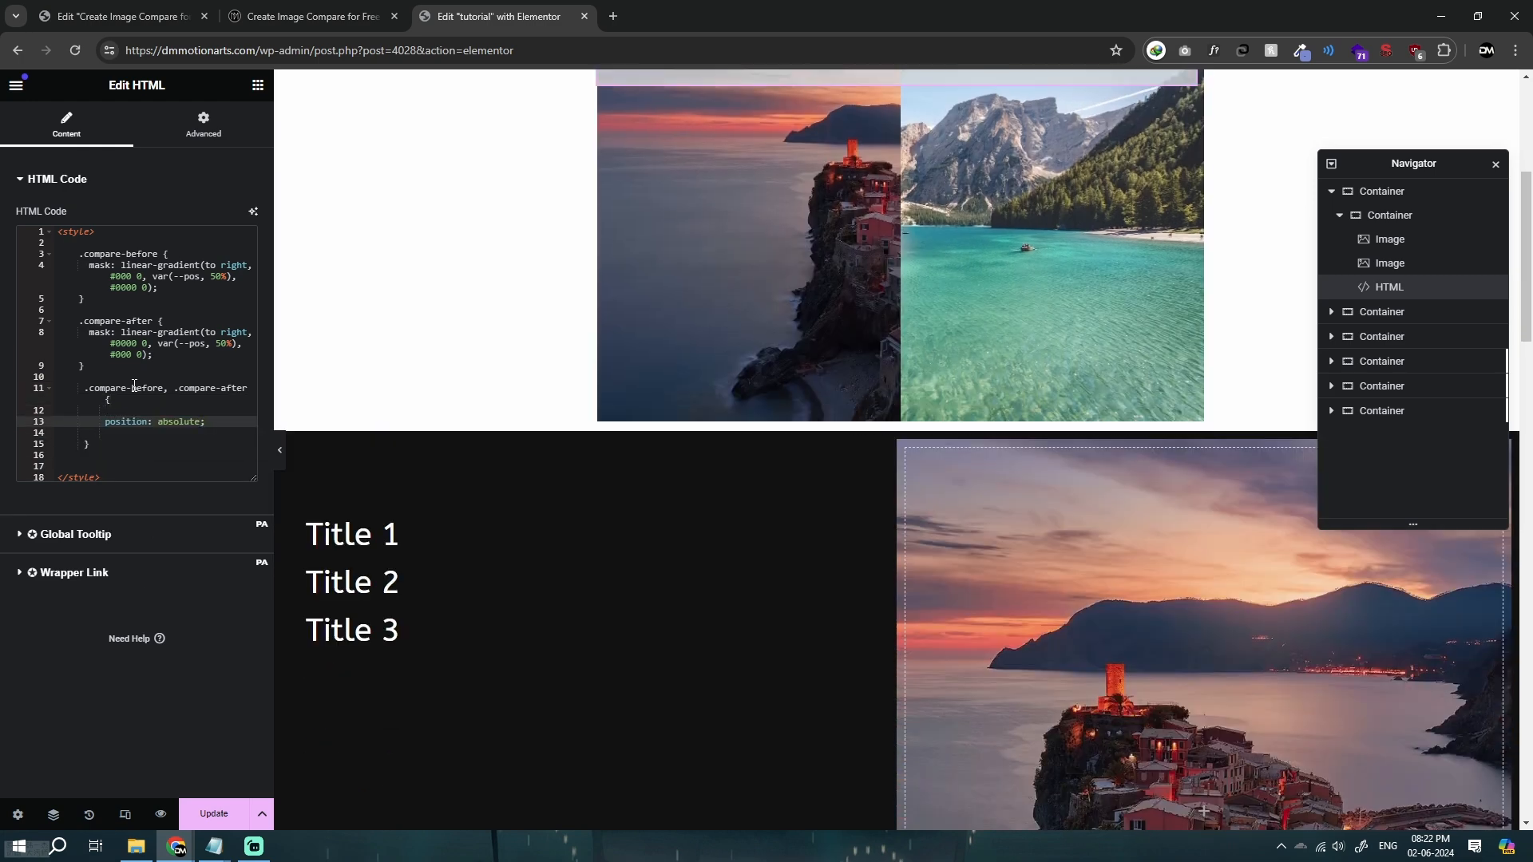
scroll(486, 369, "up", 5)
scroll(751, 520, "down", 2)
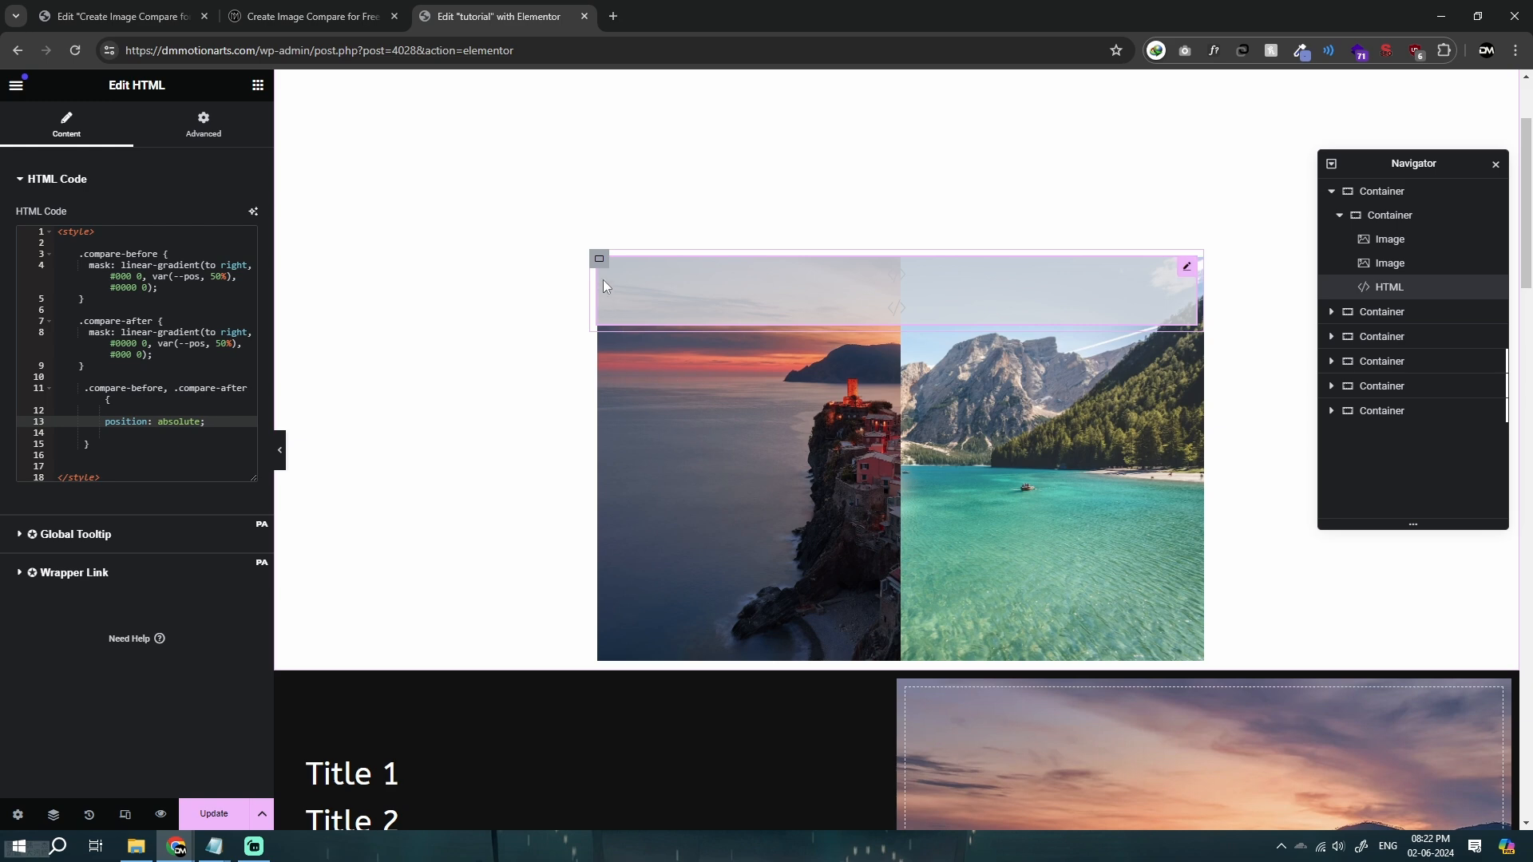
Copy left: 50%, top:50% and transform: translate(-50%, -50%) from the preview page into the combined compare rule.
left_click(311, 16)
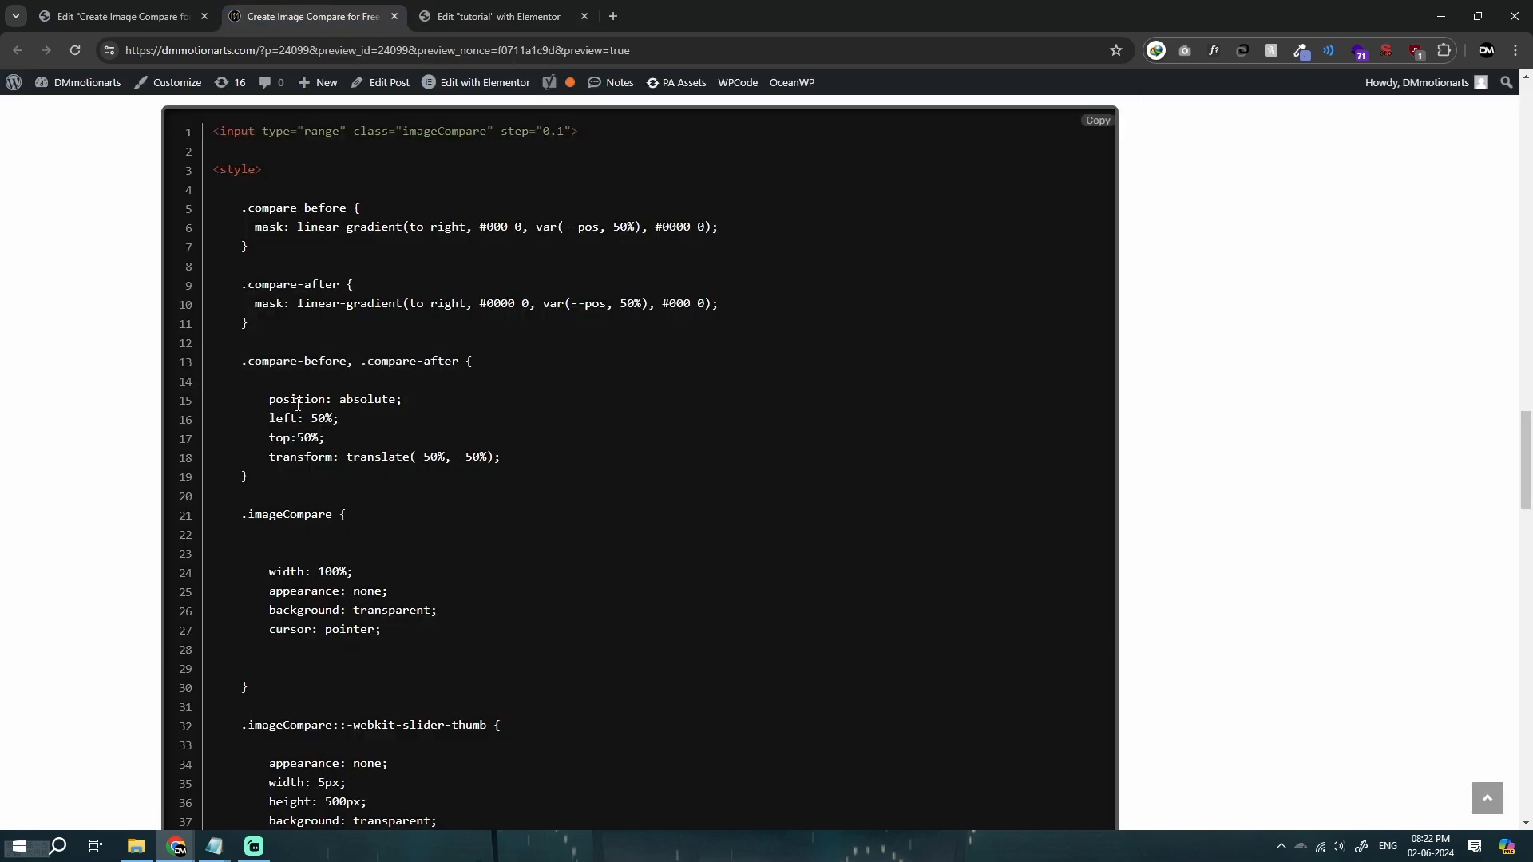
left_click_drag(269, 417, 500, 457)
key("ctrl+c")
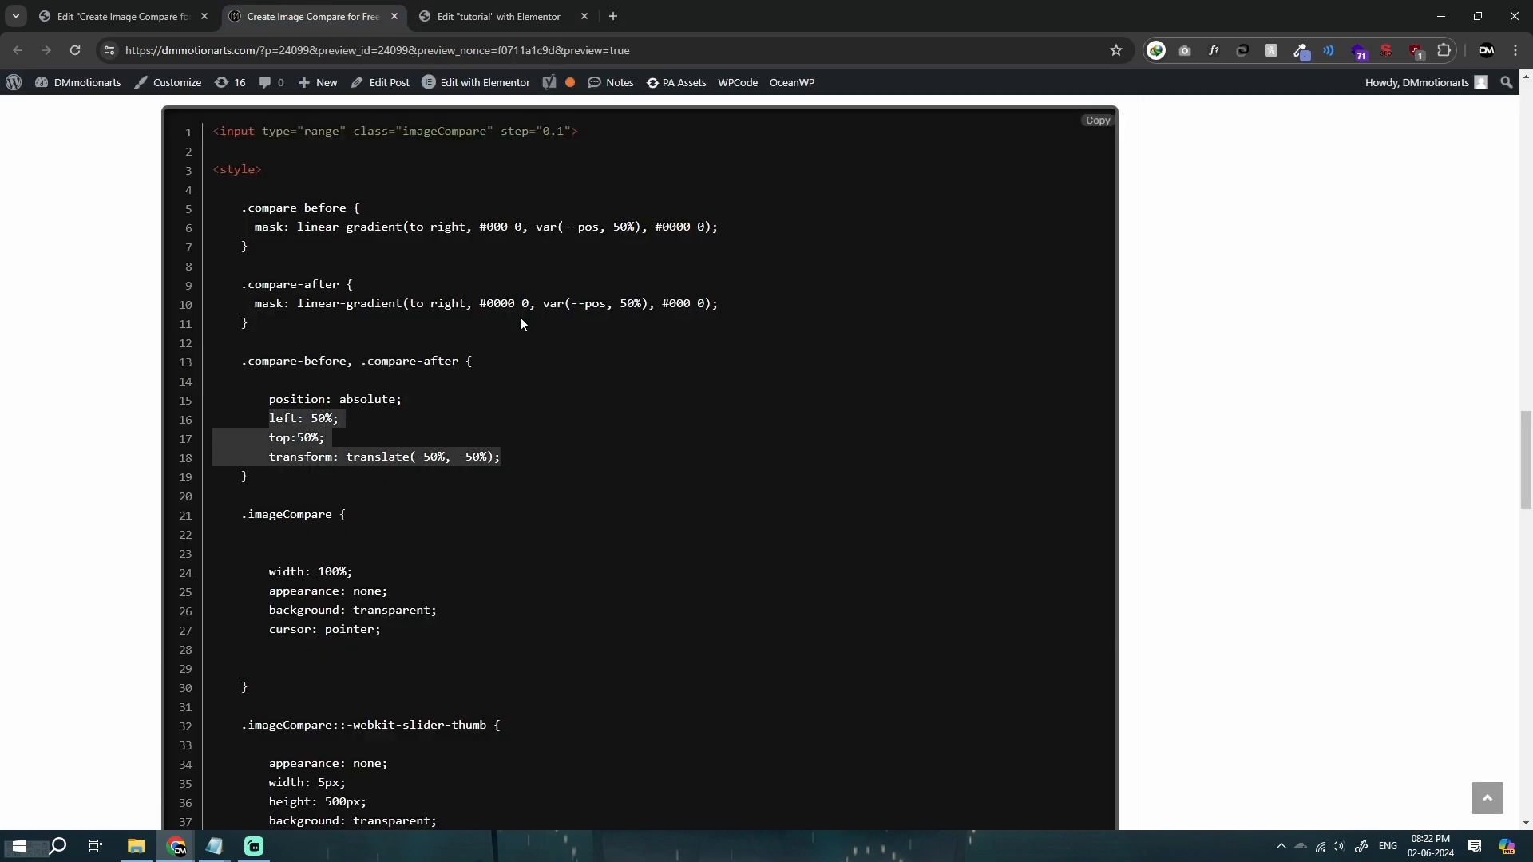
left_click(488, 16)
key("ctrl+v")
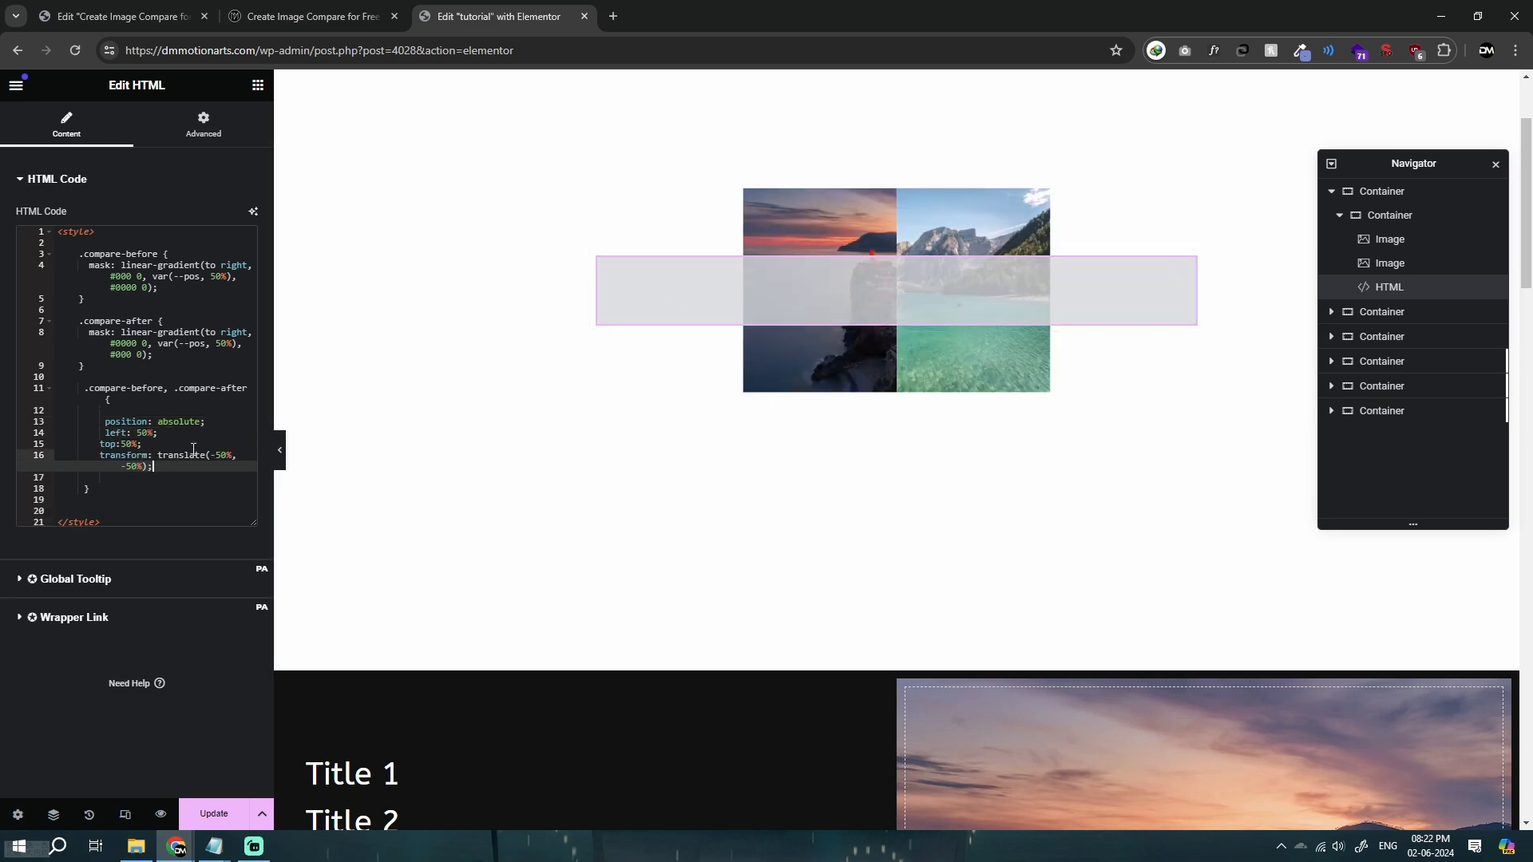
Align the indentation of the position and left declarations with the top and transform lines in the combined rule.
left_click(107, 433)
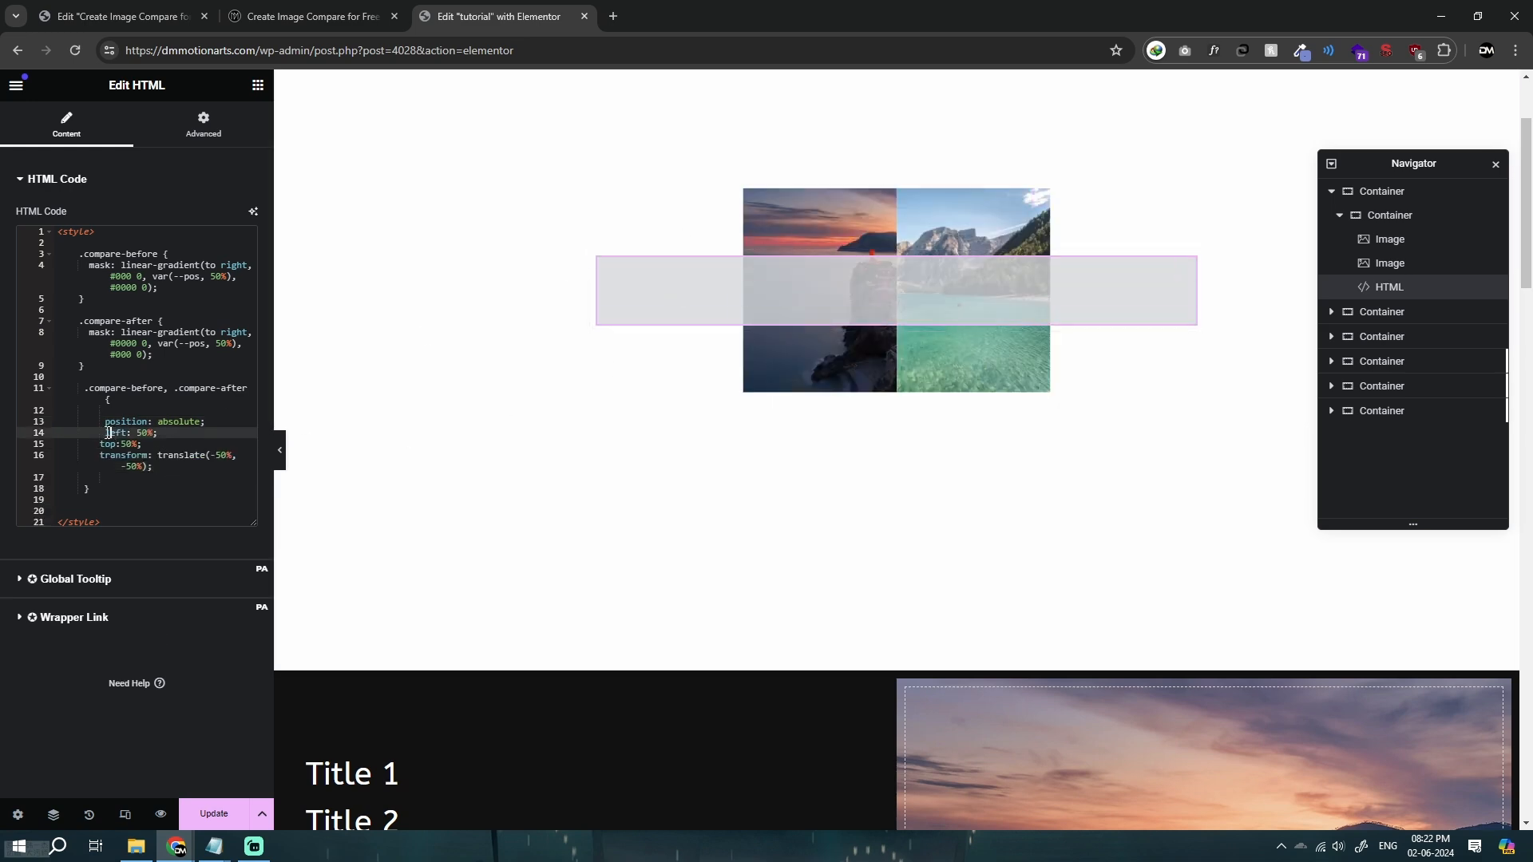
key("BackSpace")
left_click(106, 422)
key("BackSpace")
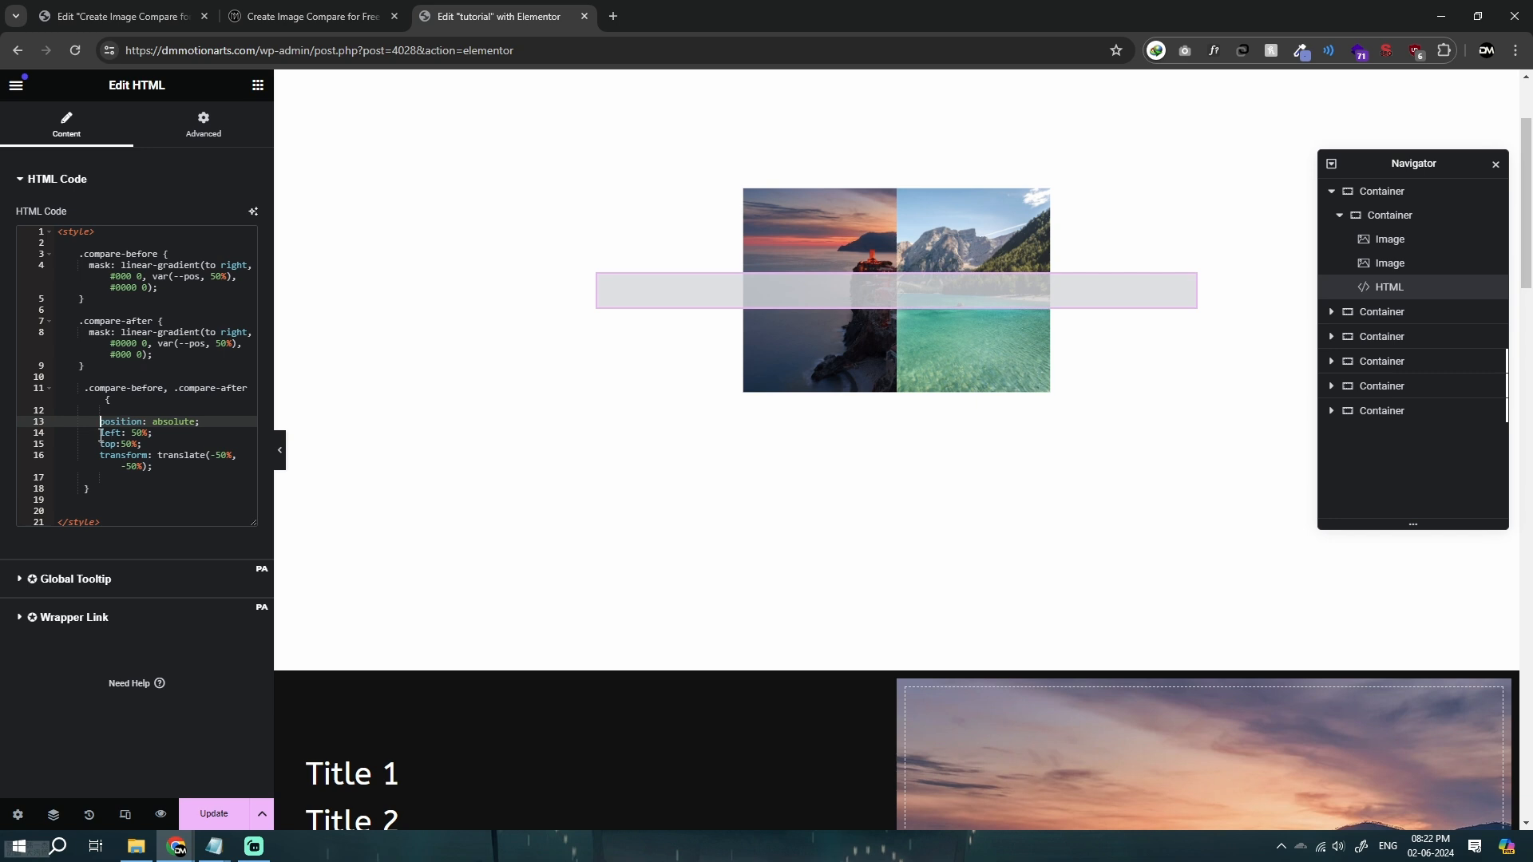
left_click_drag(101, 433, 180, 447)
left_click(183, 466)
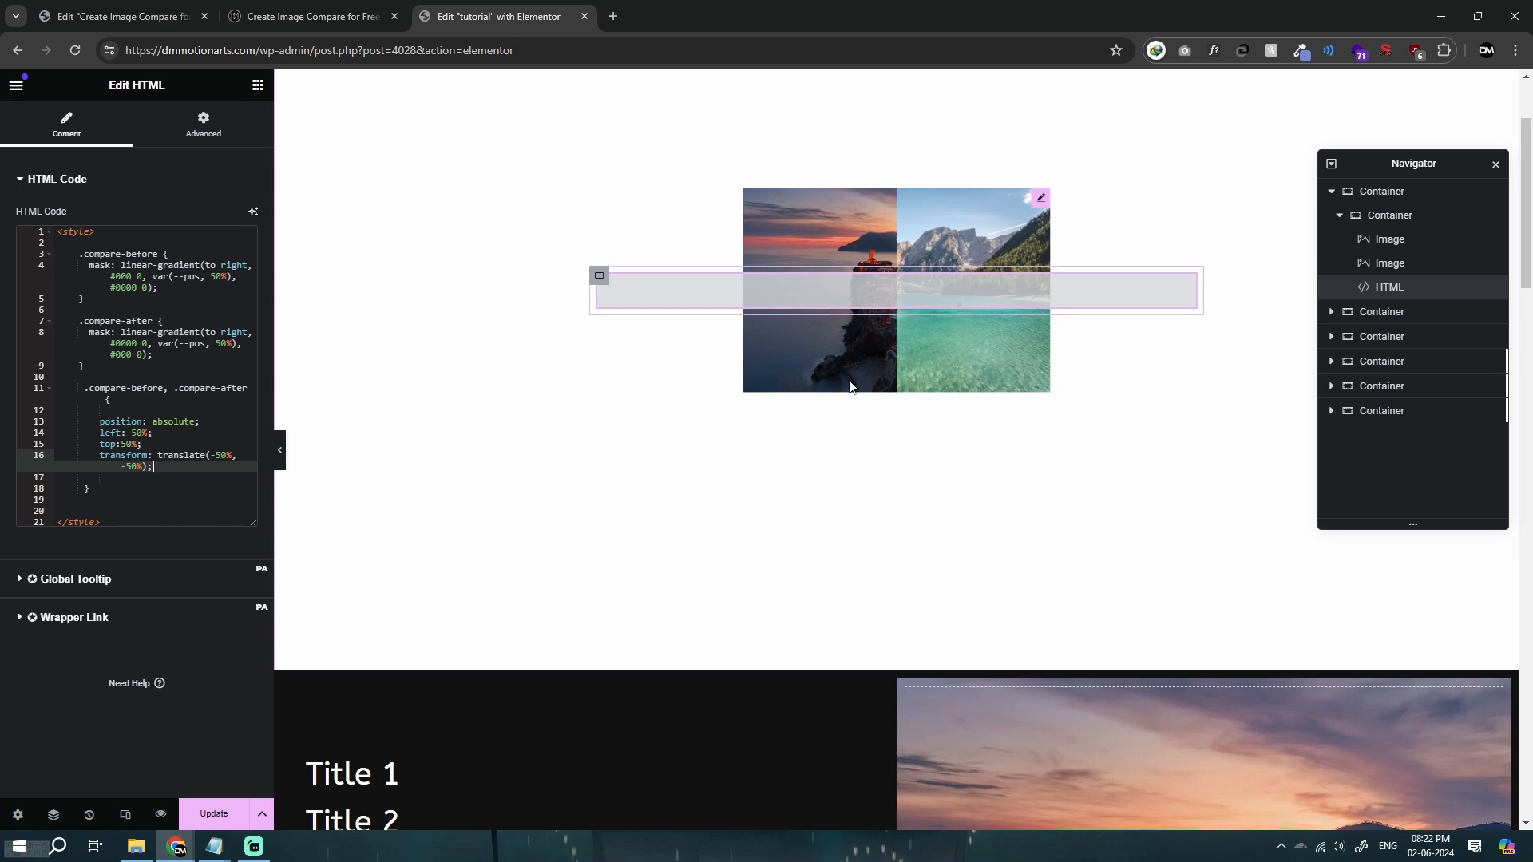
Copy the range input line with class imageCompare and step 0.1 from the preview page's code.
left_click(312, 16)
scroll(399, 435, "down", 5)
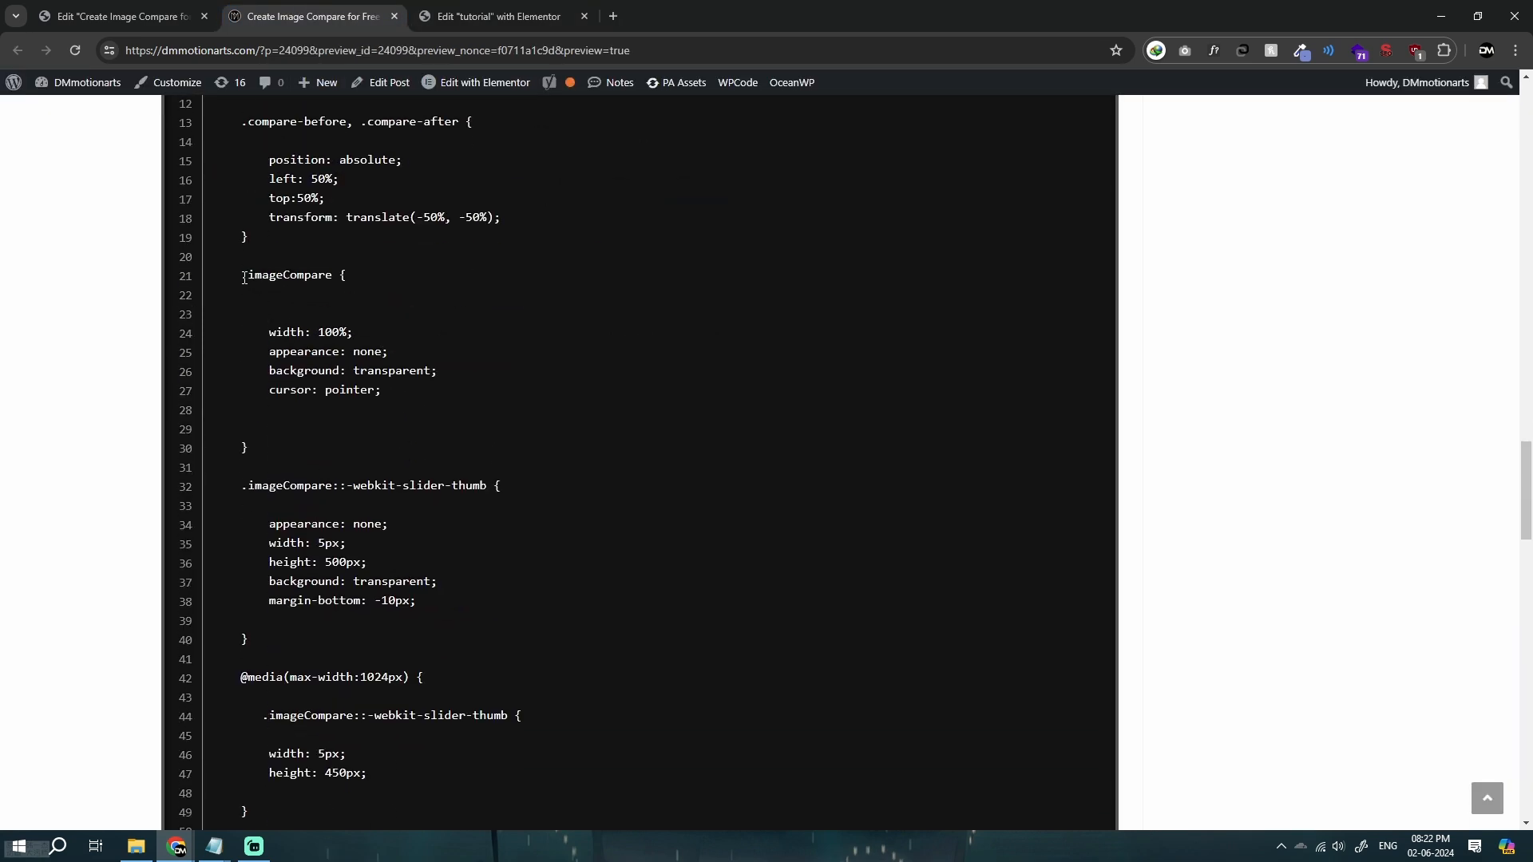
left_click_drag(243, 276, 461, 441)
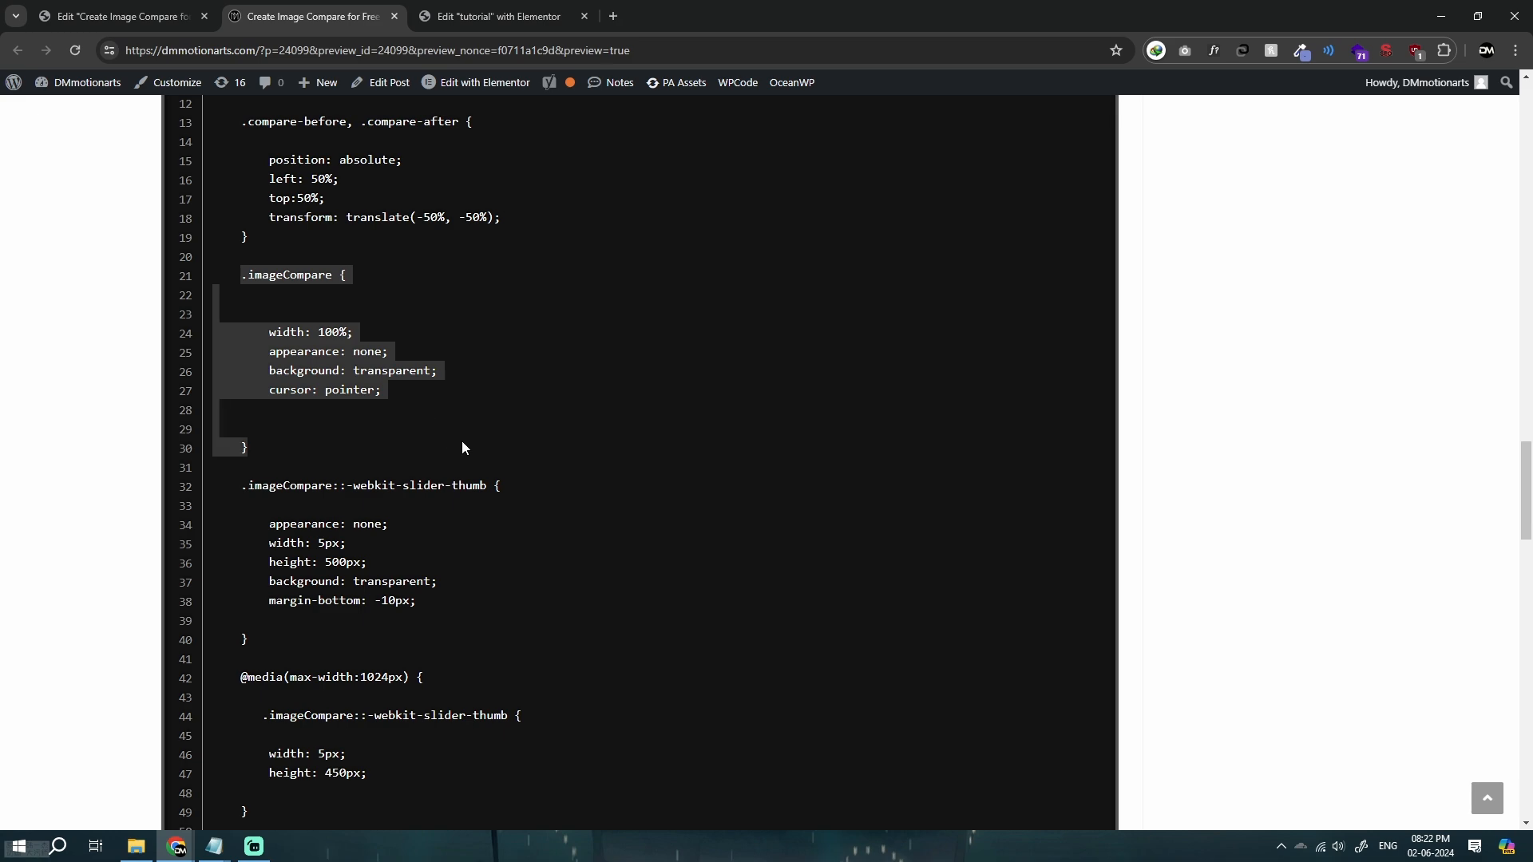
left_click(462, 441)
scroll(332, 442, "up", 4)
scroll(332, 442, "up", 5)
scroll(342, 492, "down", 7)
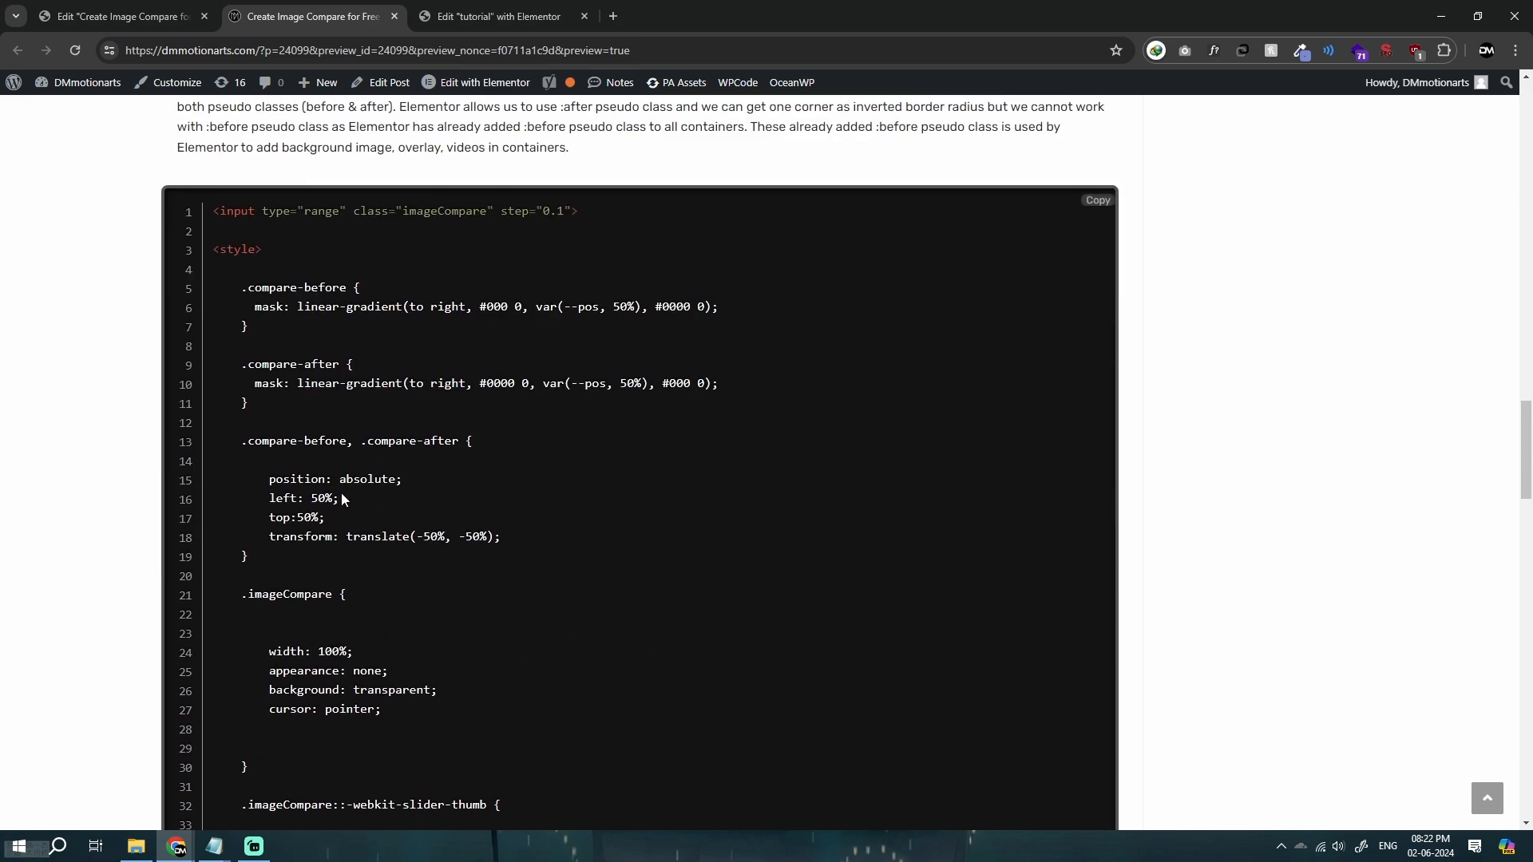
scroll(343, 493, "up", 2)
left_click_drag(209, 209, 616, 218)
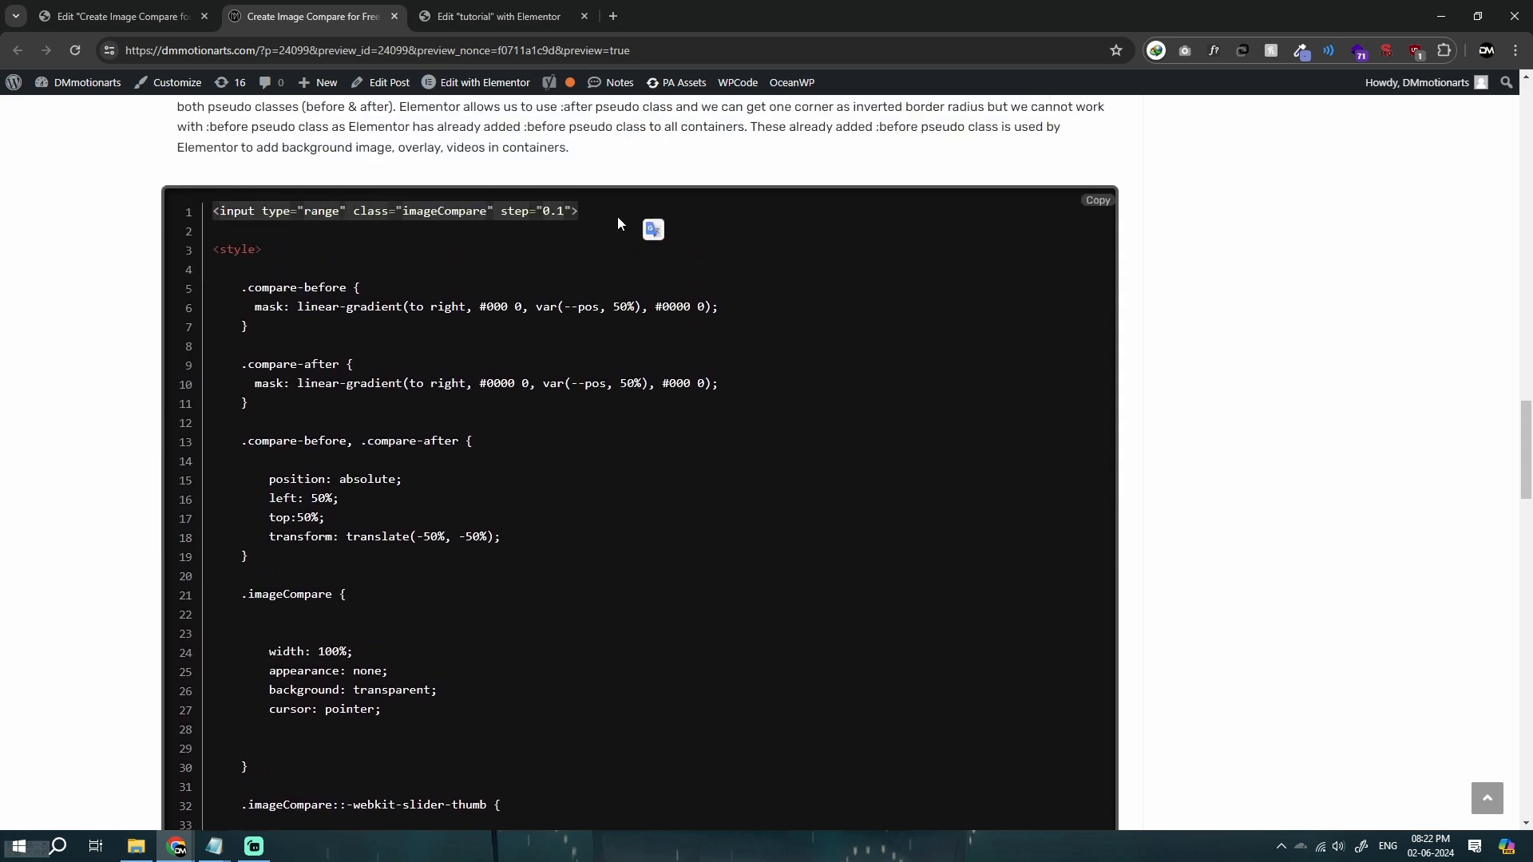
right_click(335, 209)
left_click(390, 224)
left_click(419, 14)
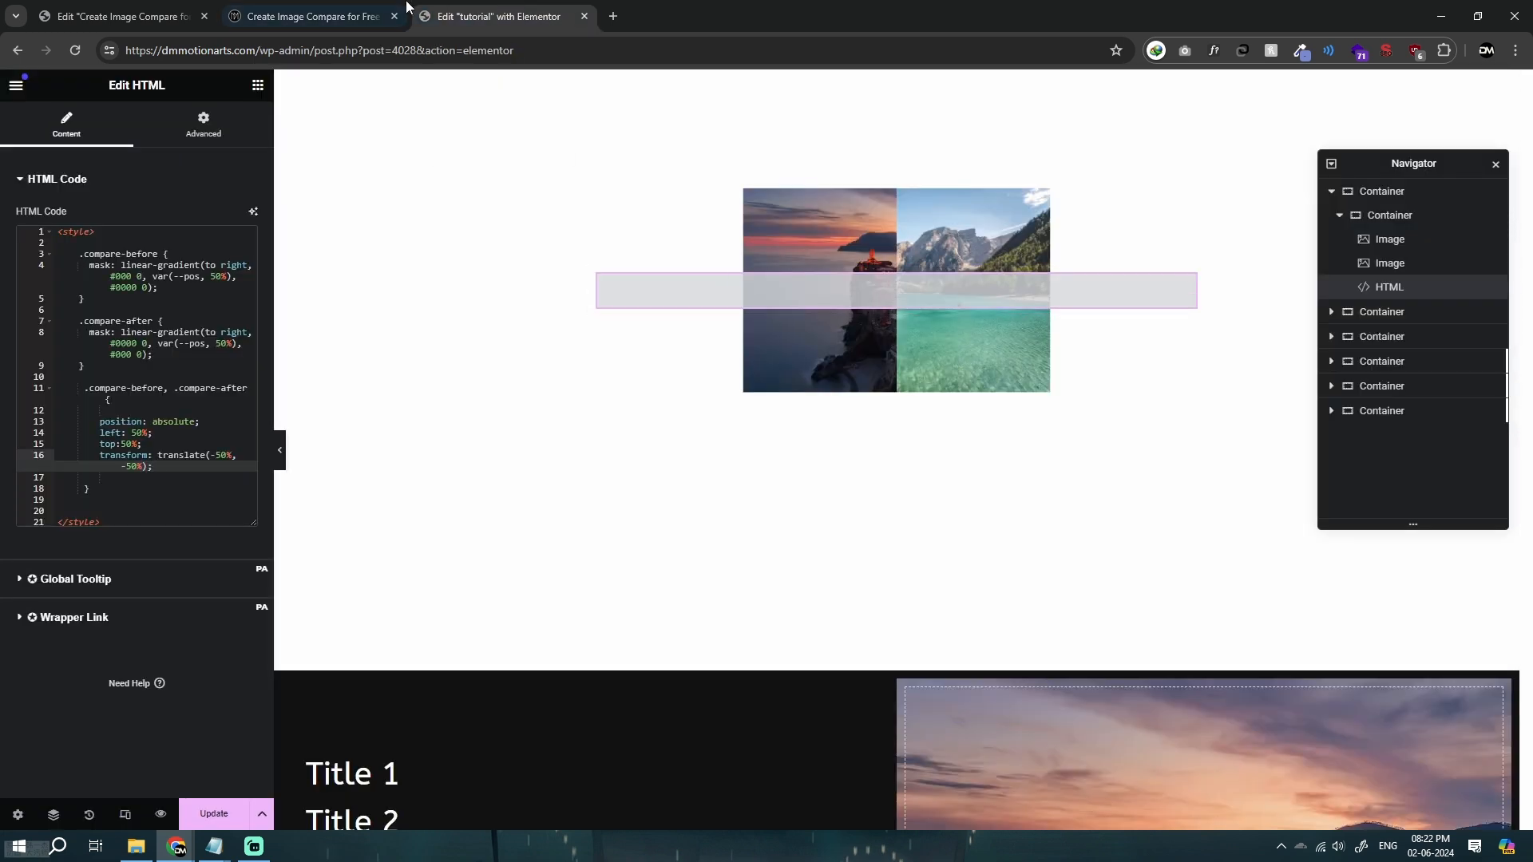
Insert the copied imageCompare range input above the opening style tag in the HTML widget.
left_click(60, 232)
key("Return")
key("Return")
key("Up")
key("Up")
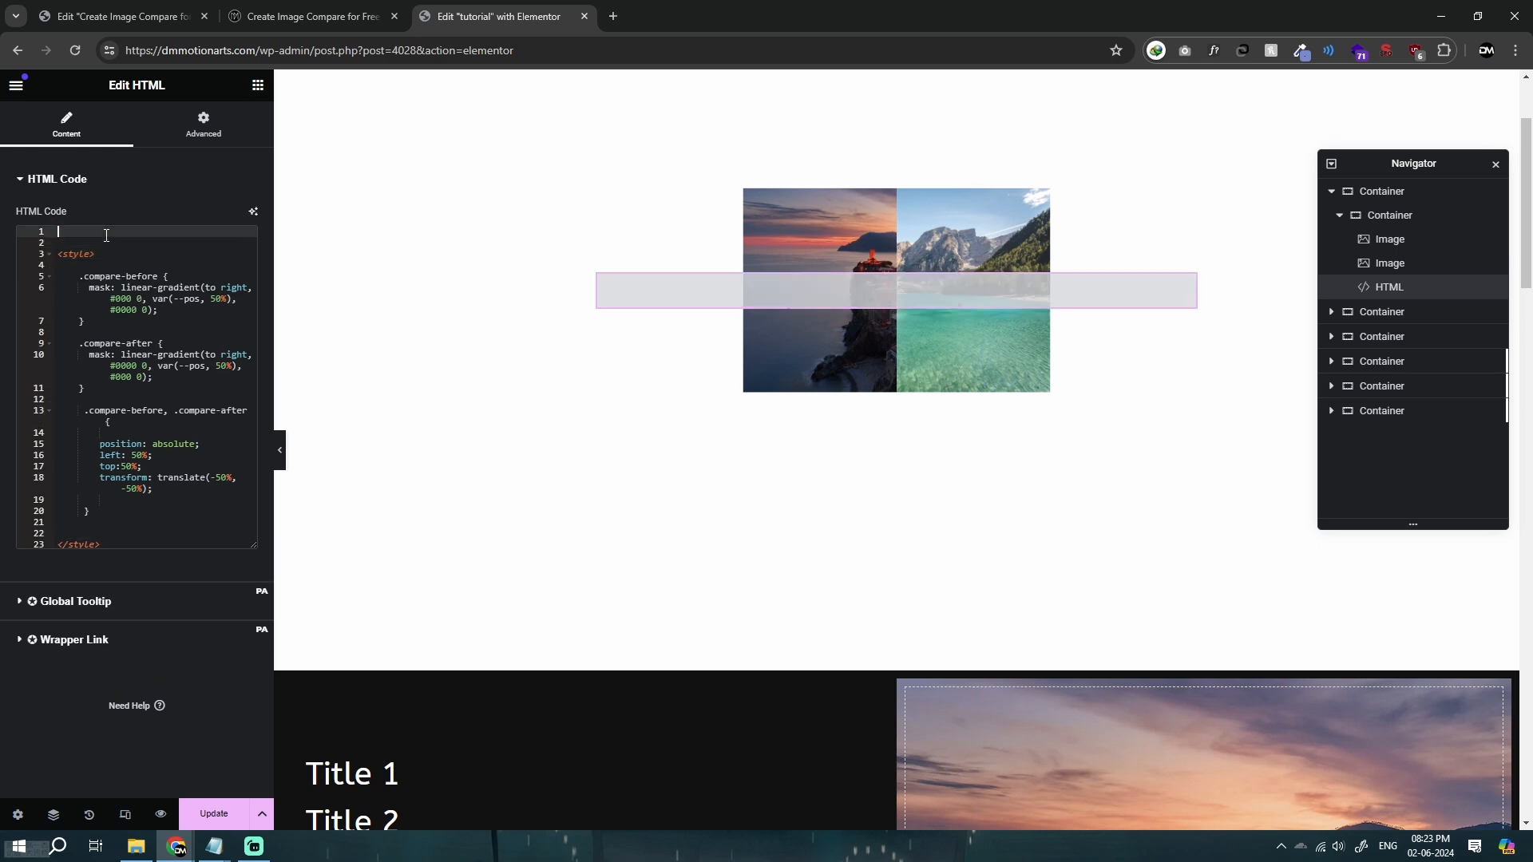
key("ctrl+v")
mouse_move(650, 289)
left_mouse_down()
mouse_move(623, 295)
mouse_move(690, 296)
mouse_move(635, 296)
mouse_move(649, 297)
left_mouse_up()
Copy the .imageCompare rule from the preview page and add it below the combined compare rule in the HTML widget.
key("ctrl+shift+Tab")
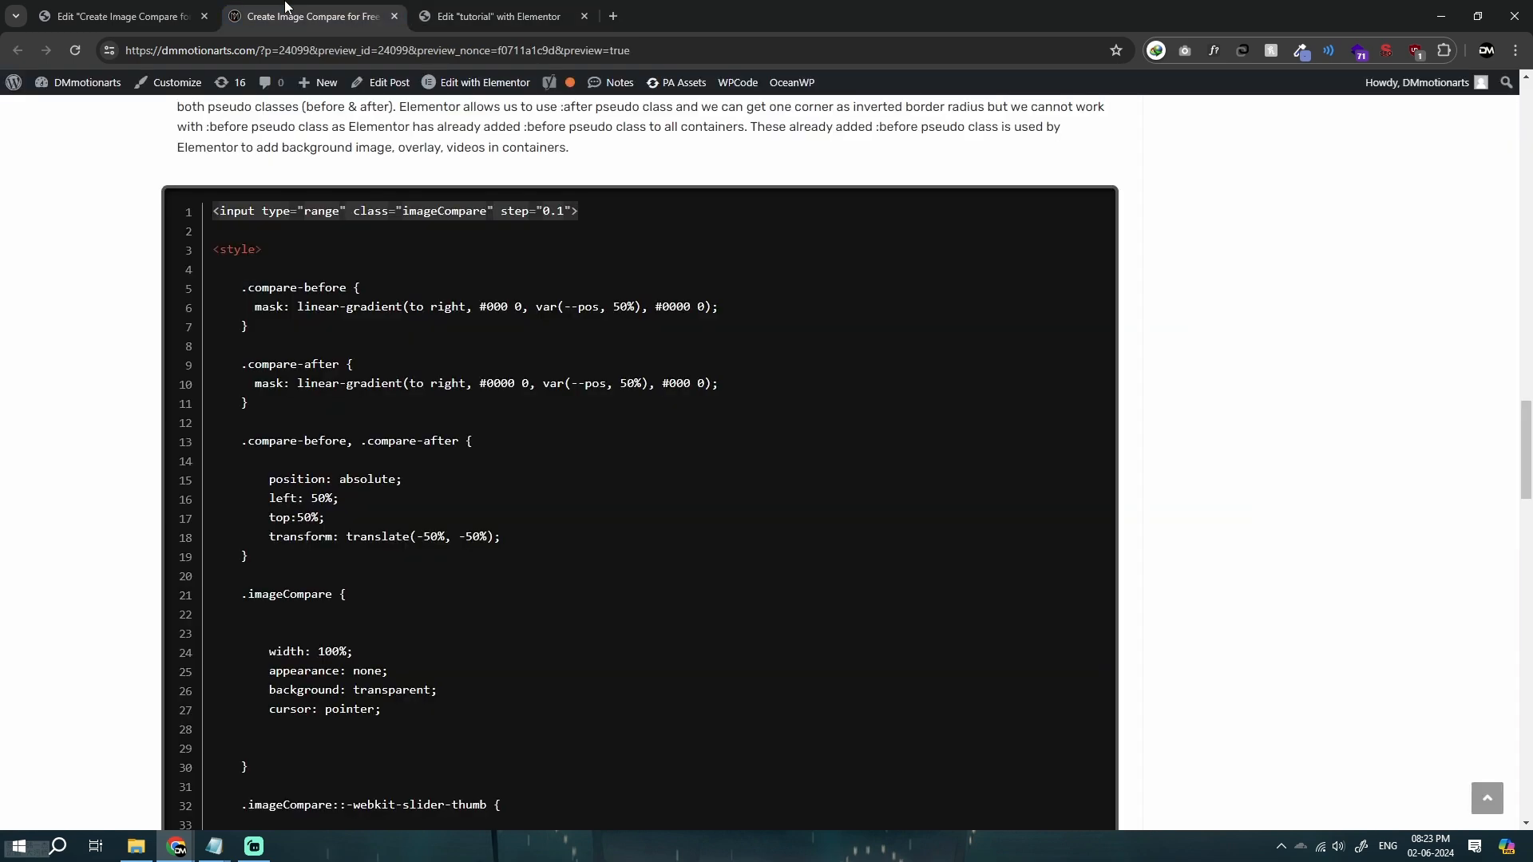
scroll(251, 439, "down", 3)
left_click_drag(244, 359, 442, 530)
key("ctrl+Tab")
left_click(149, 535)
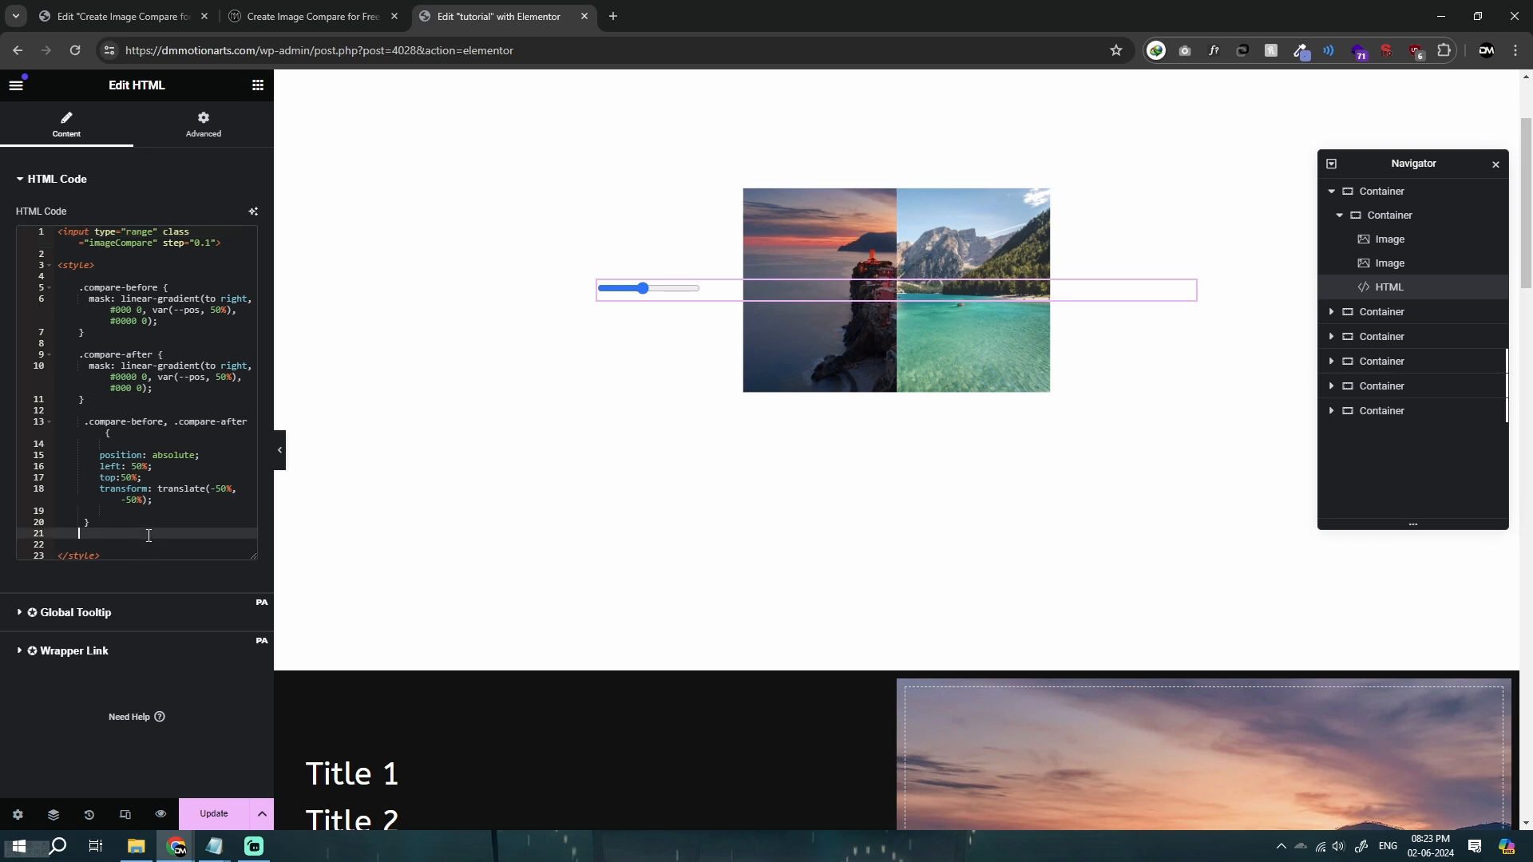
key("Return")
key("ctrl+v")
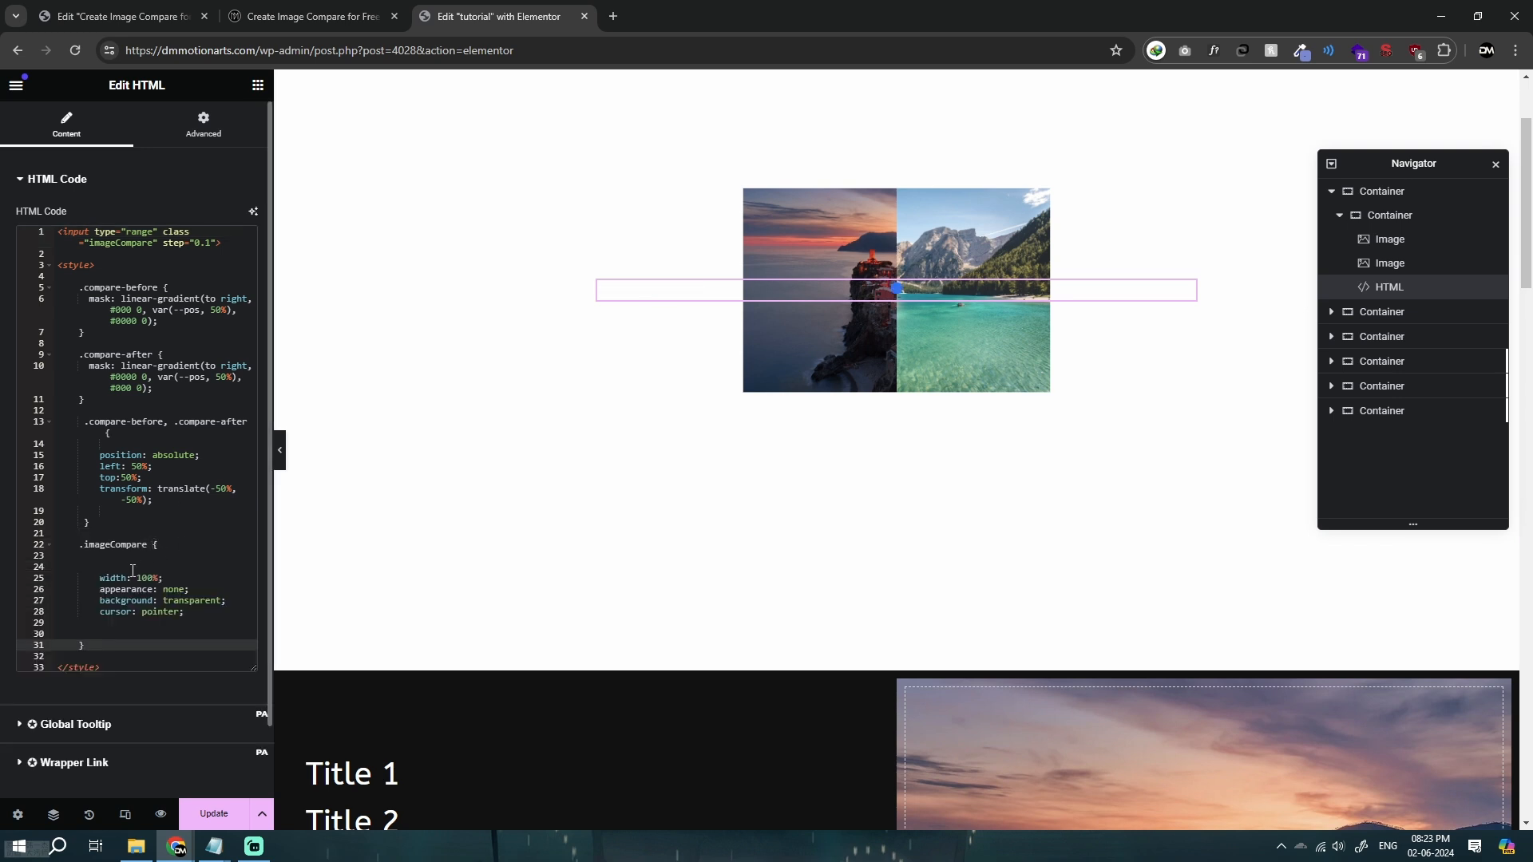
Remove appearance: none; from the .imageCompare rule and try moving the range slider's handle on the canvas.
left_click_drag(102, 591, 195, 590)
key("BackSpace")
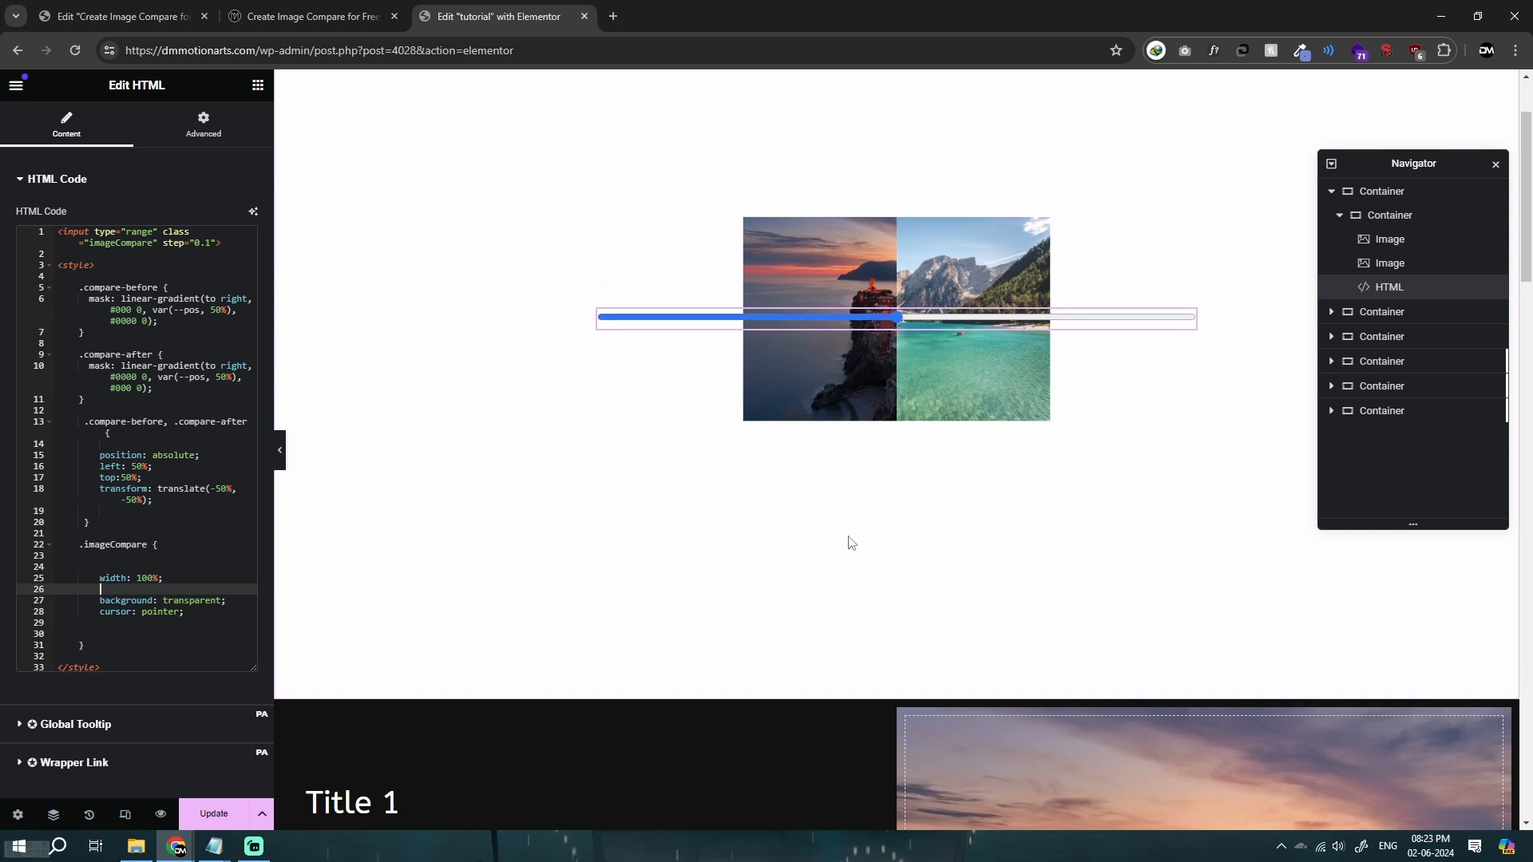
left_click_drag(894, 388, 1105, 372)
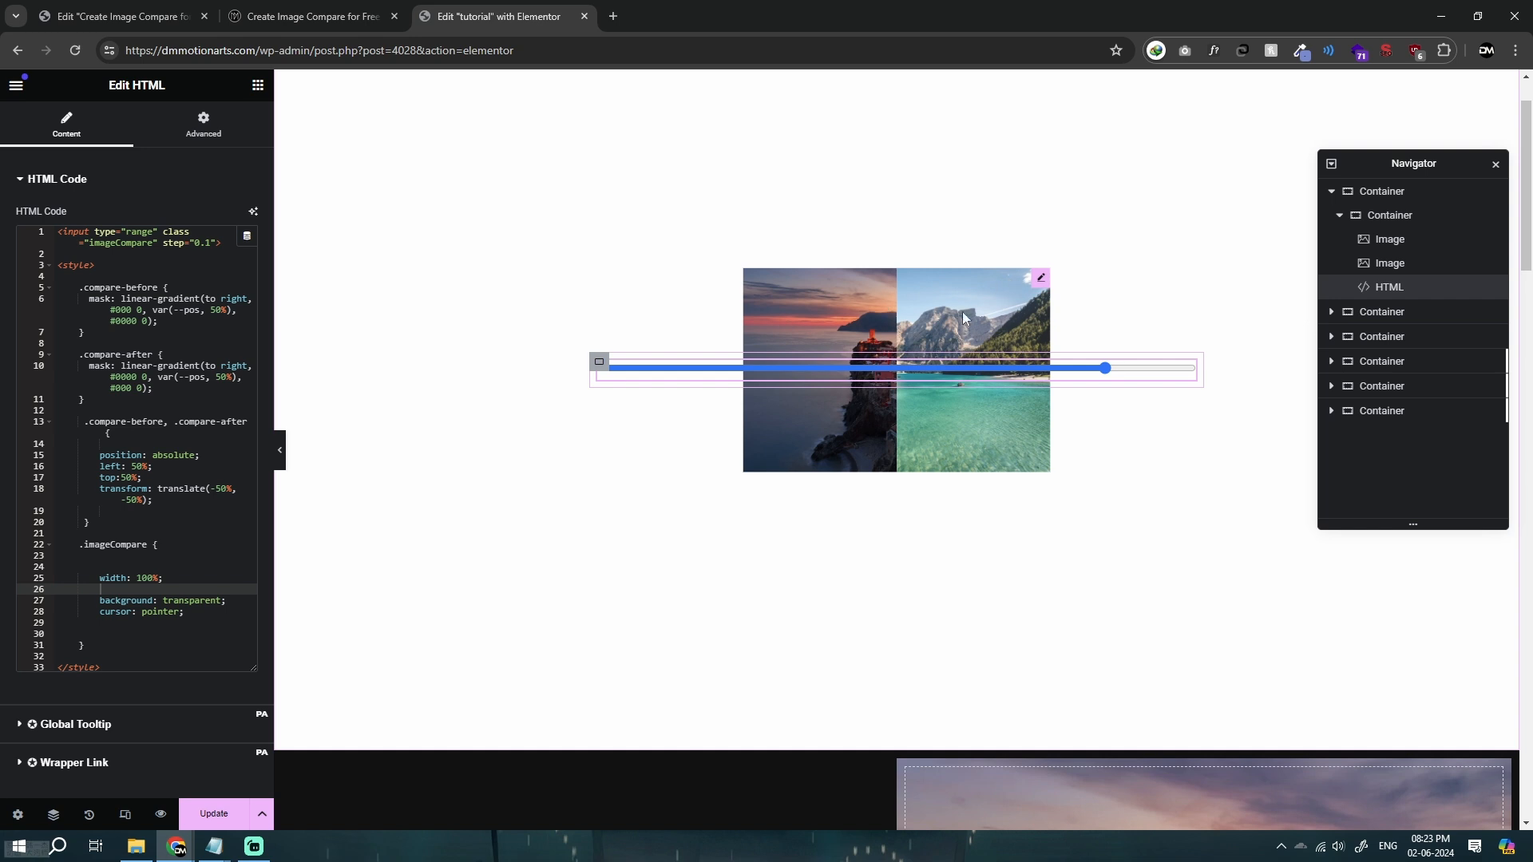
Set the width of both comparison images to Full Width (100%).
left_click(821, 284)
left_click(1390, 239)
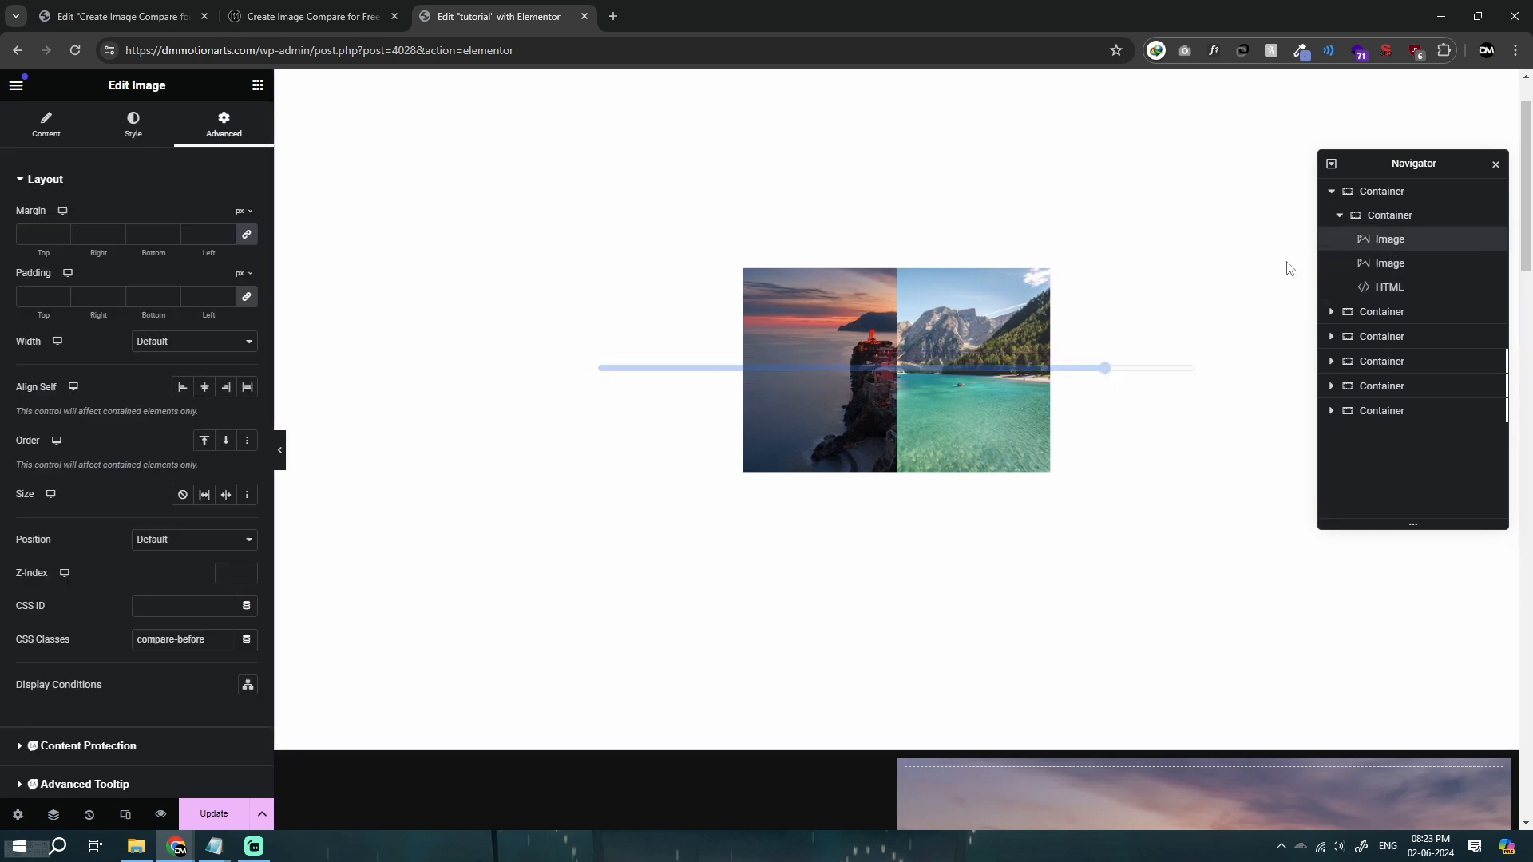
left_click(39, 814)
left_click(39, 815)
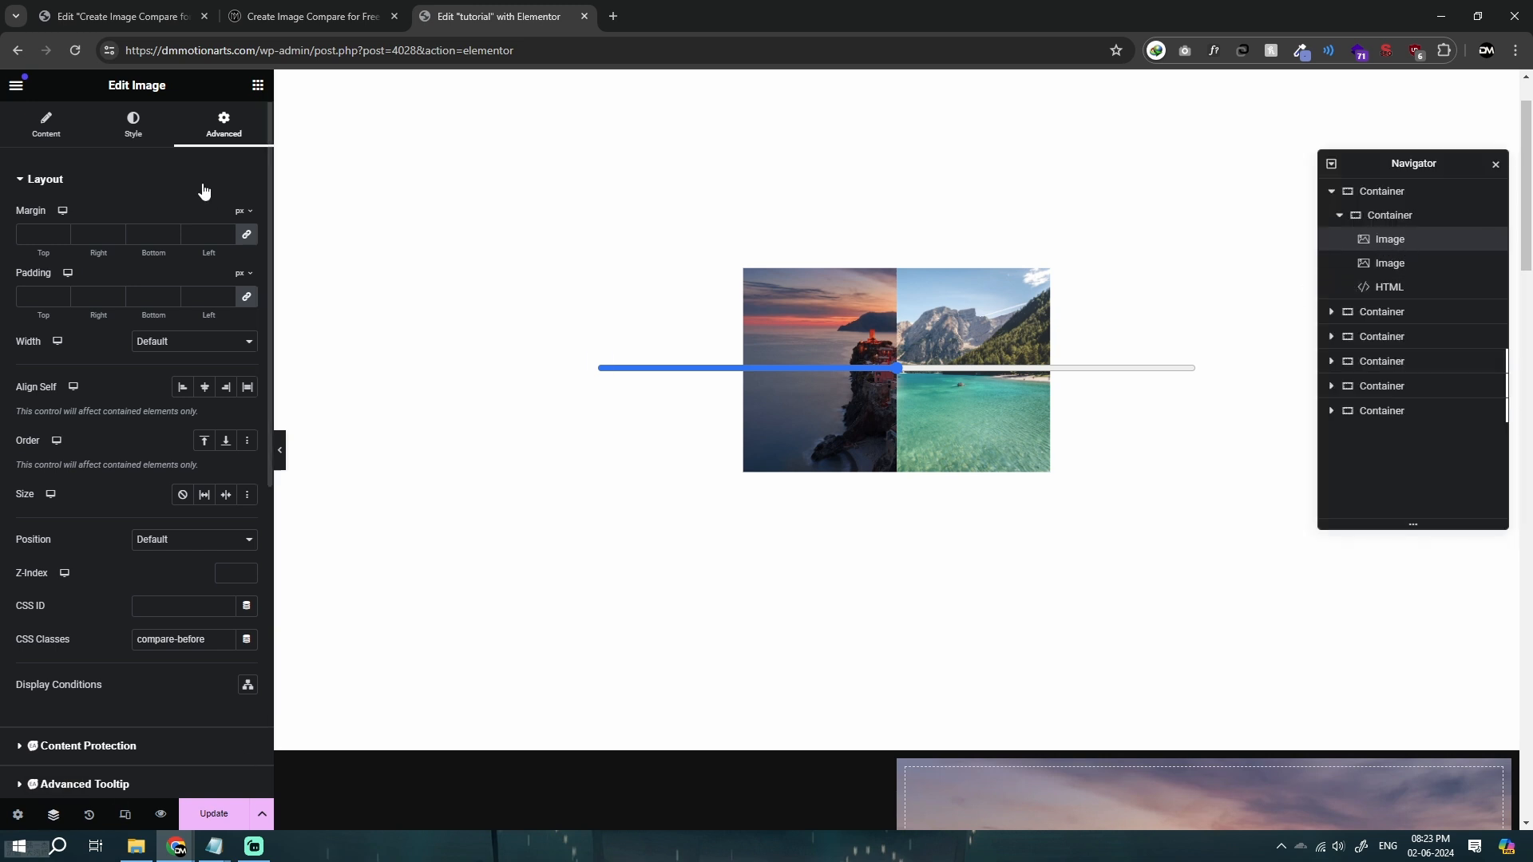
left_click(174, 345)
left_click(168, 371)
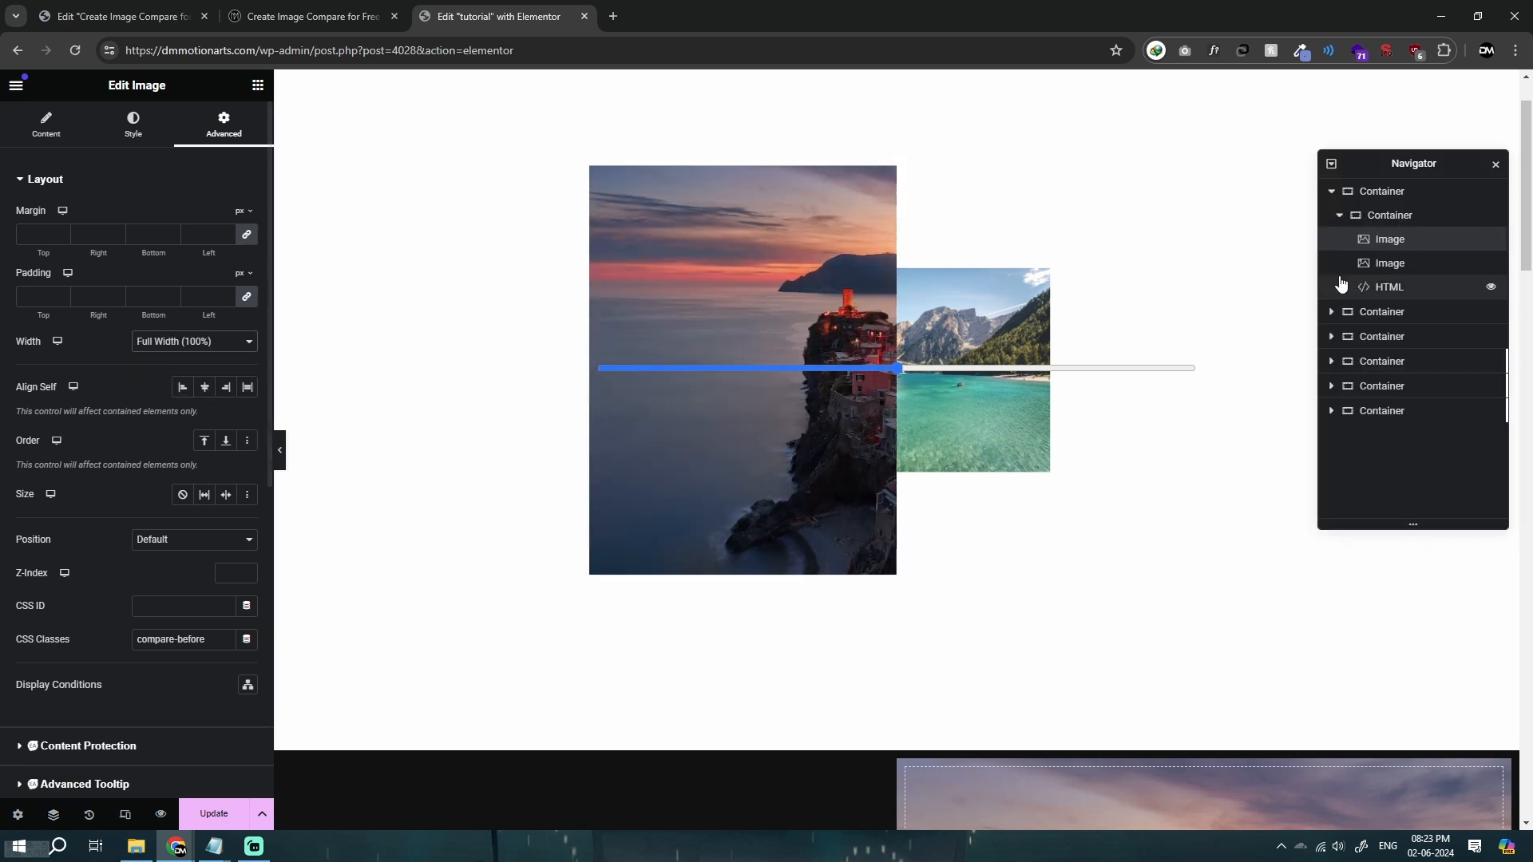
left_click(1387, 263)
left_click(180, 345)
left_click(159, 369)
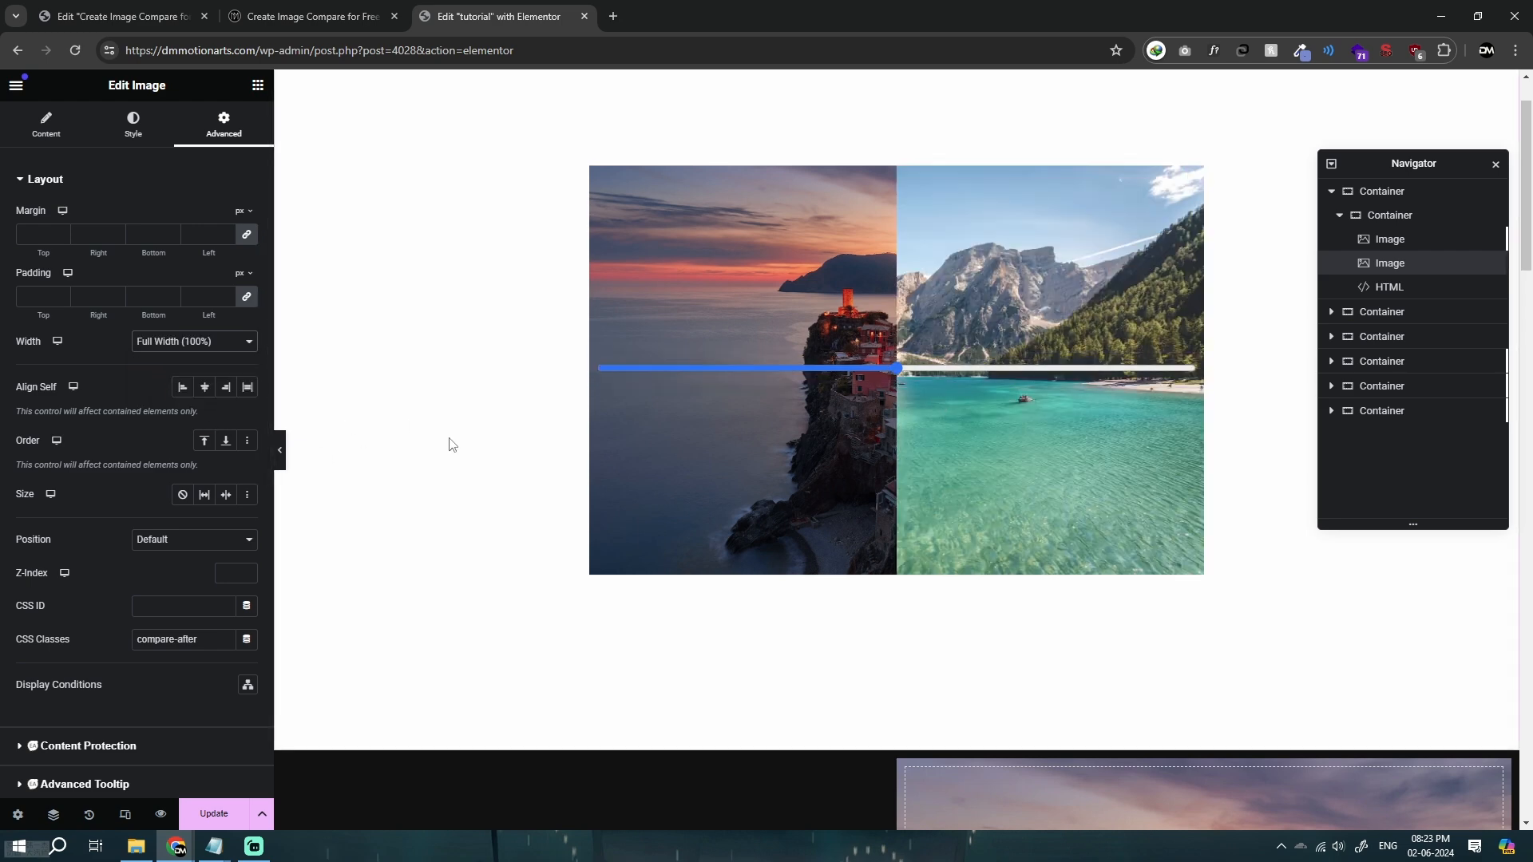
Set the inner container's padding to 0 px on all sides, comparing the slider's width with and without it.
left_click(600, 366)
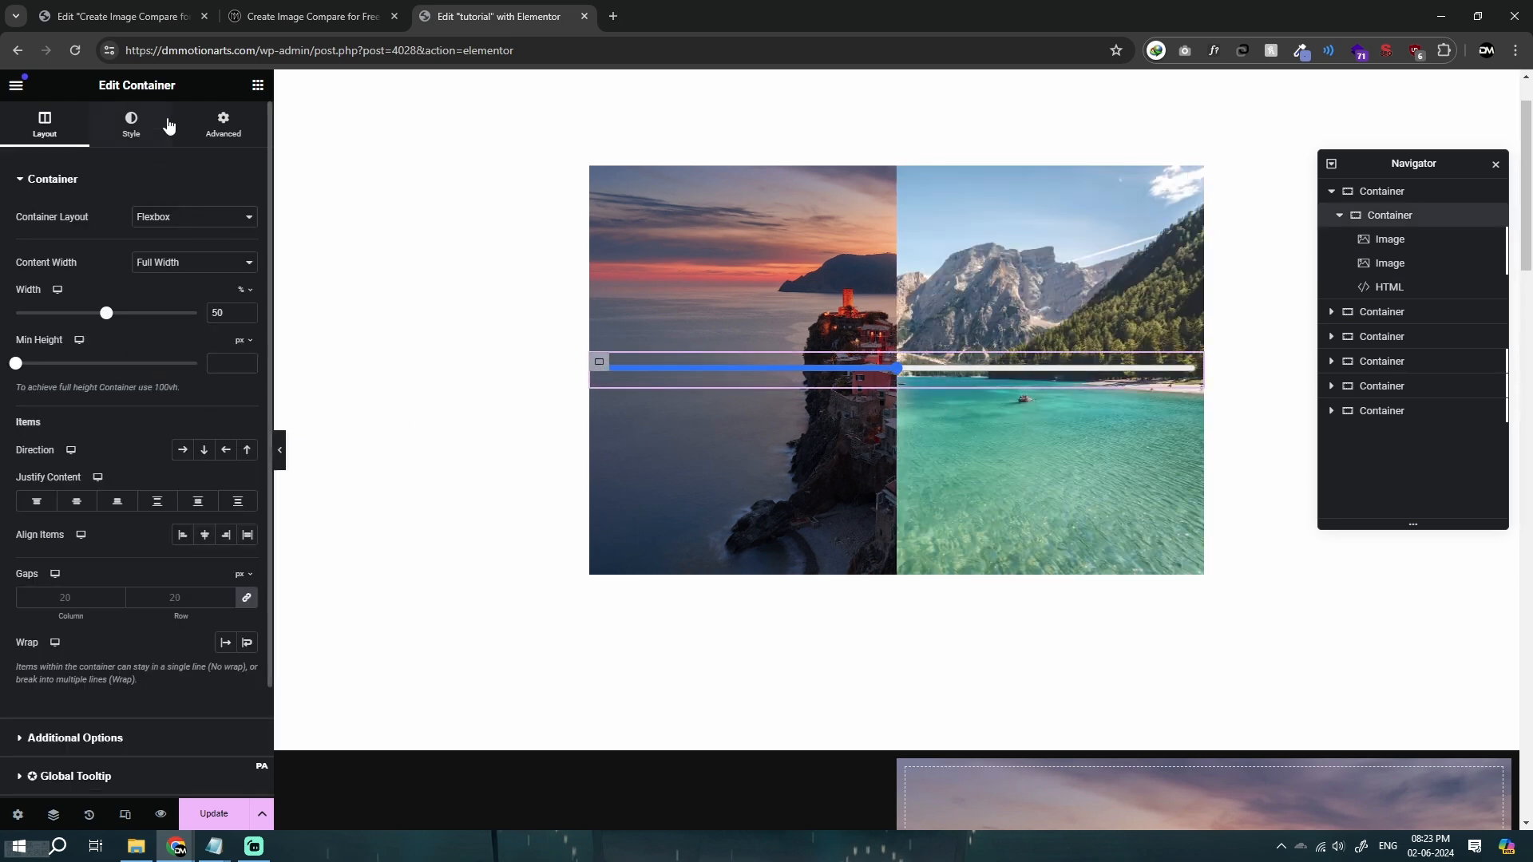
left_click(222, 124)
type("0")
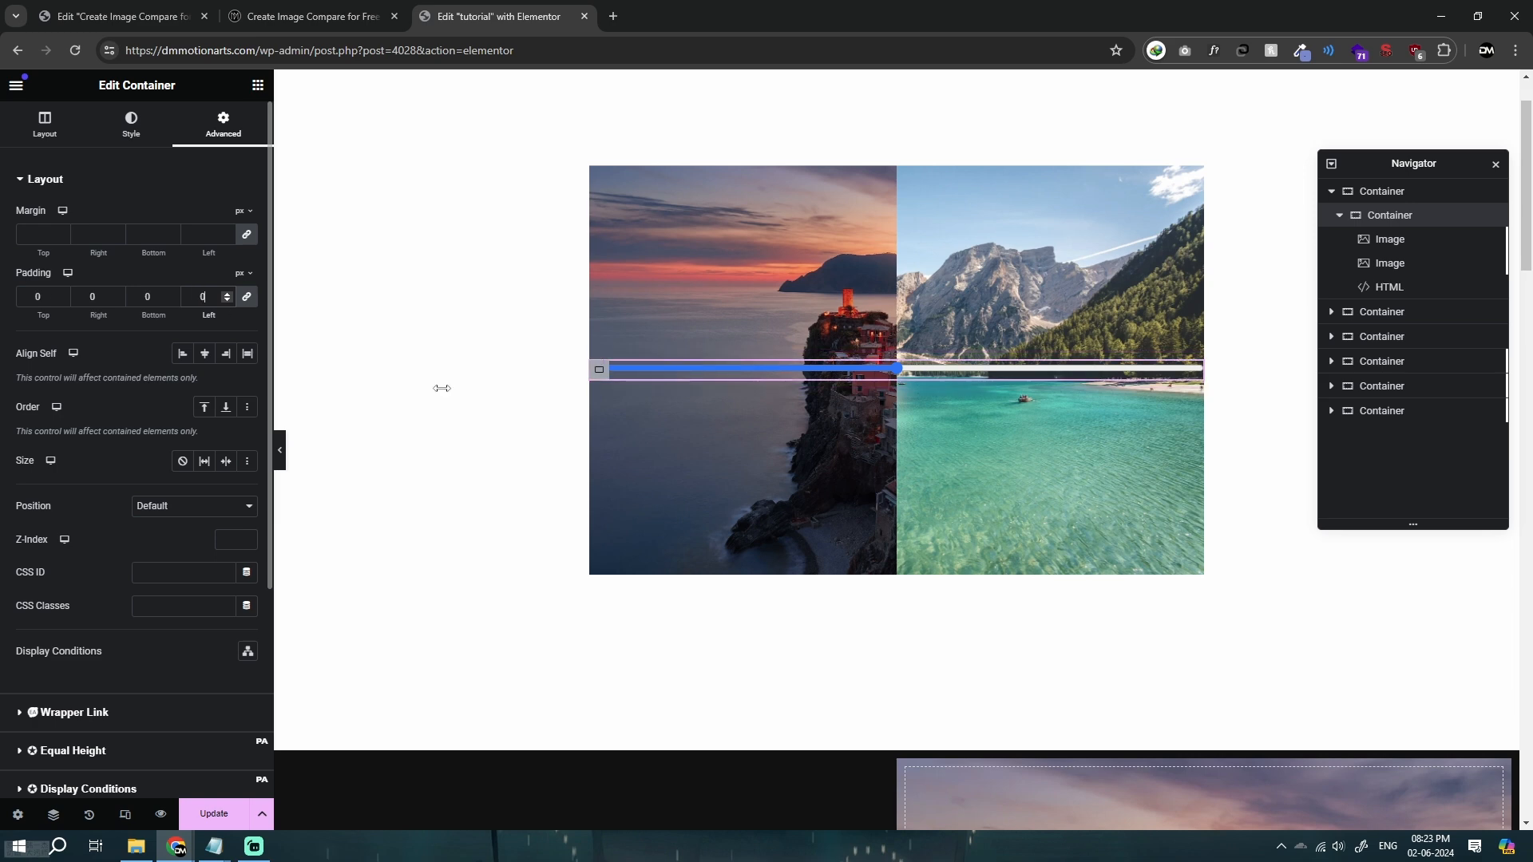
key("BackSpace")
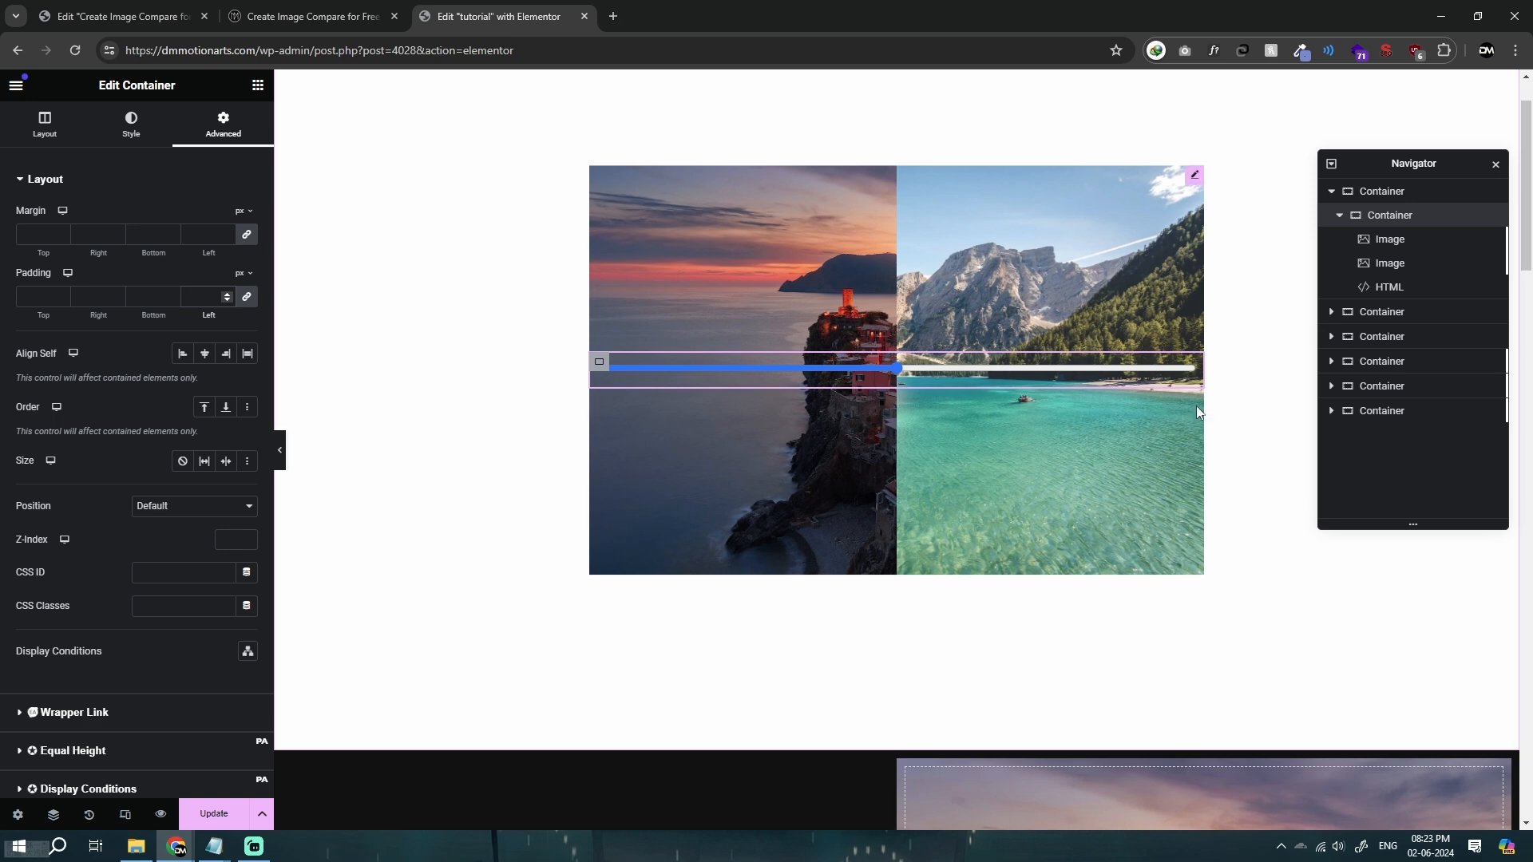
type("0")
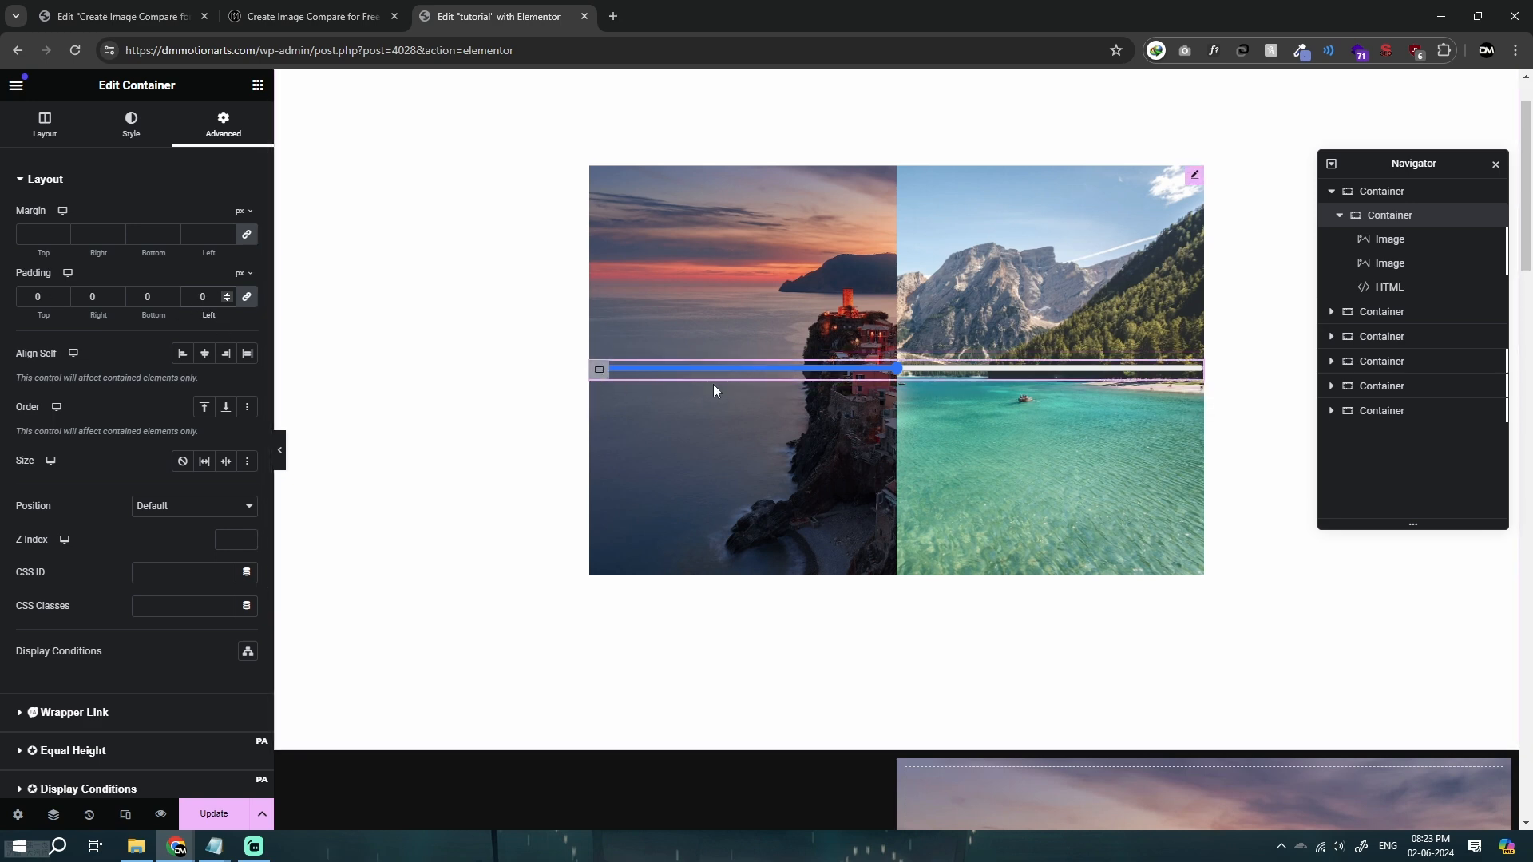
Try the range slider across the images in the full-width view, then restore the editing panel.
left_click(280, 450)
left_click(722, 369)
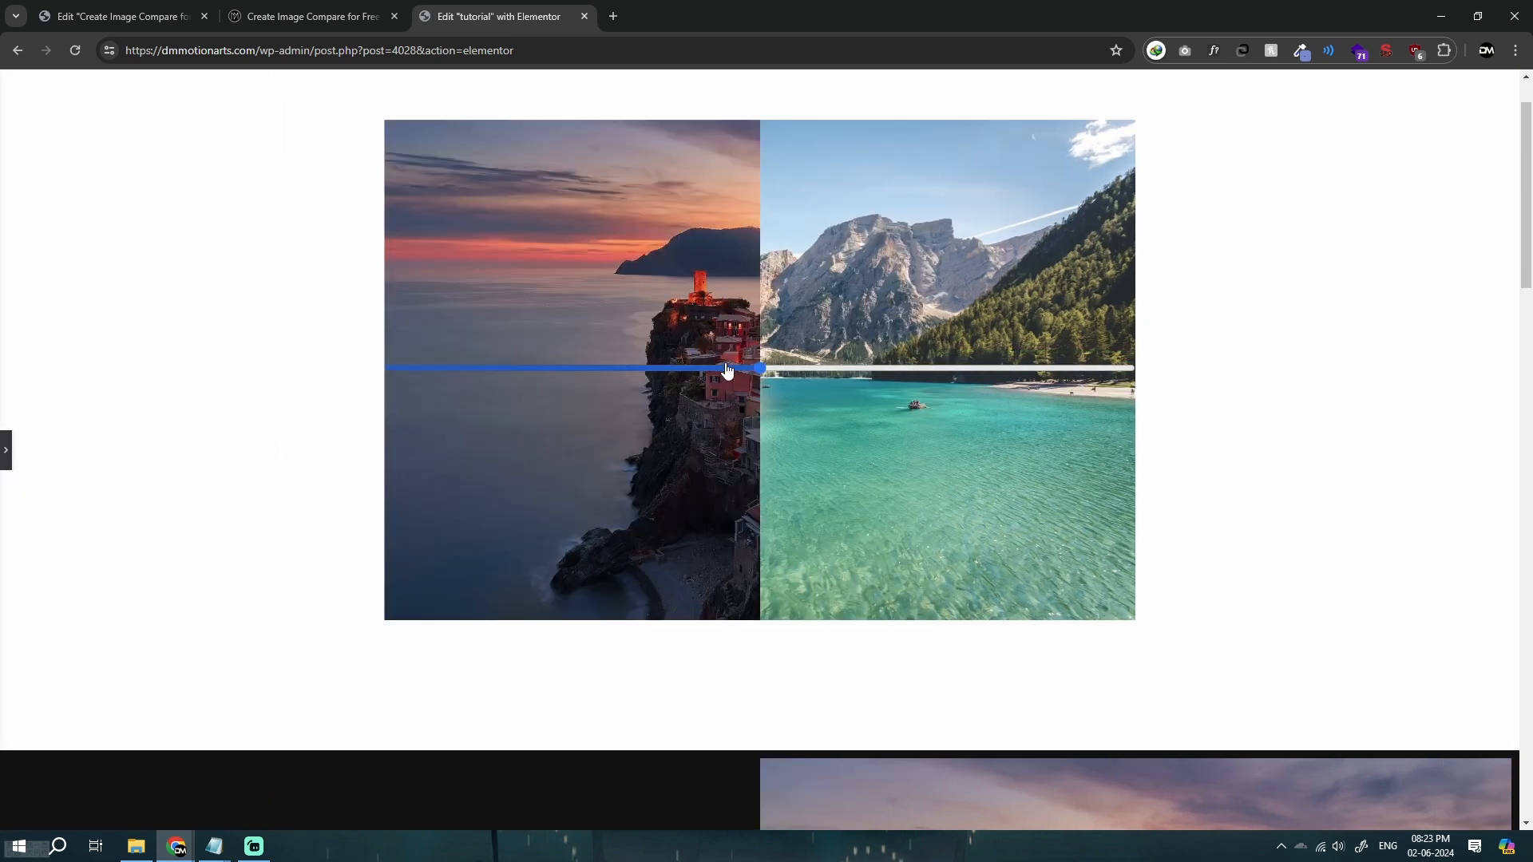
left_click_drag(719, 370, 761, 421)
left_click(5, 449)
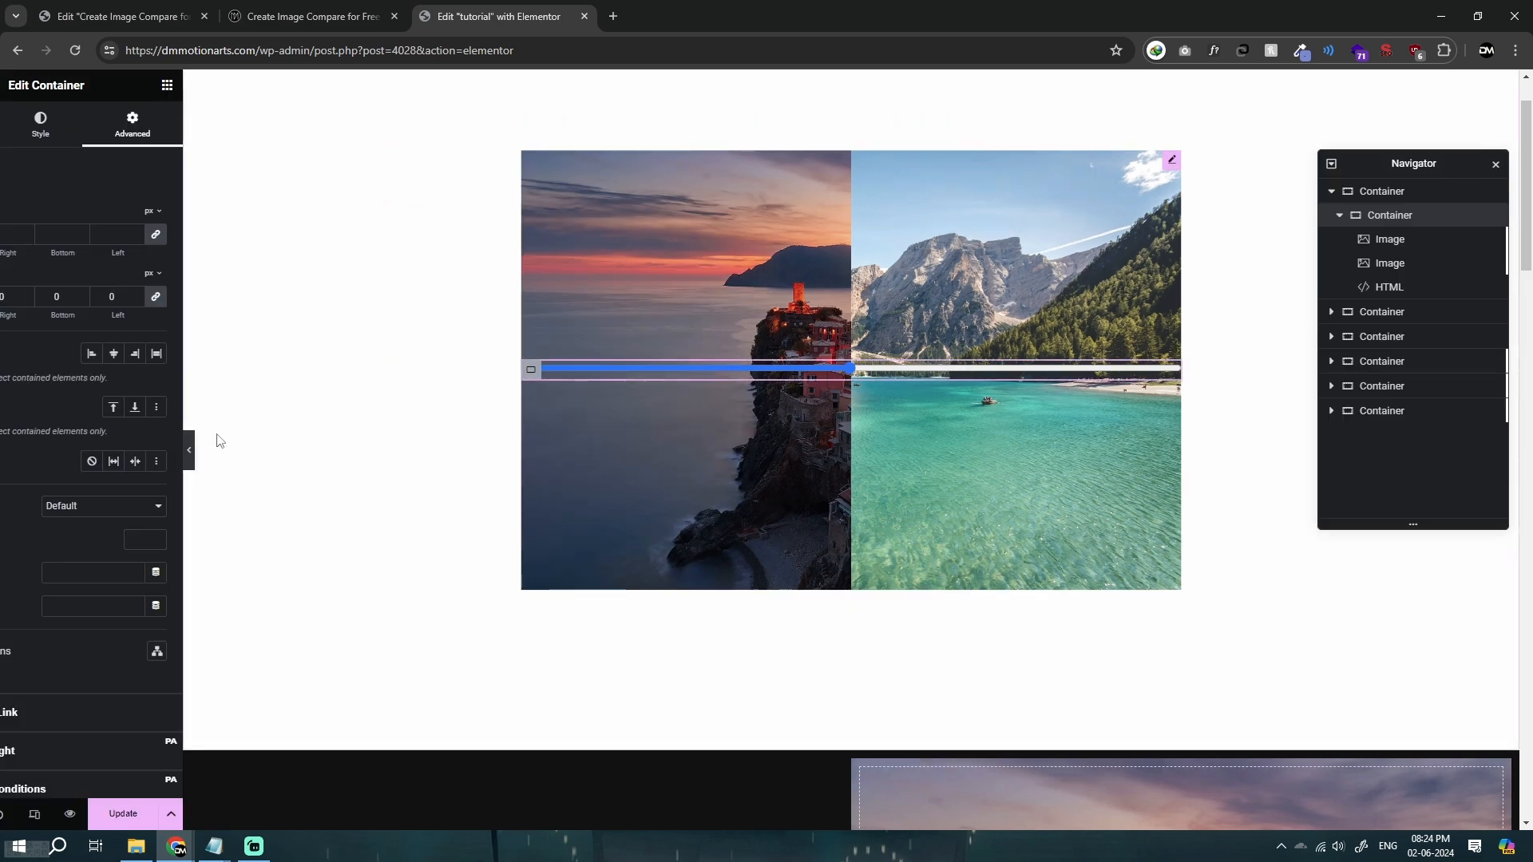
Open the HTML widget's code and examine the --pos variable in the .compare-before mask gradient.
left_click(1412, 295)
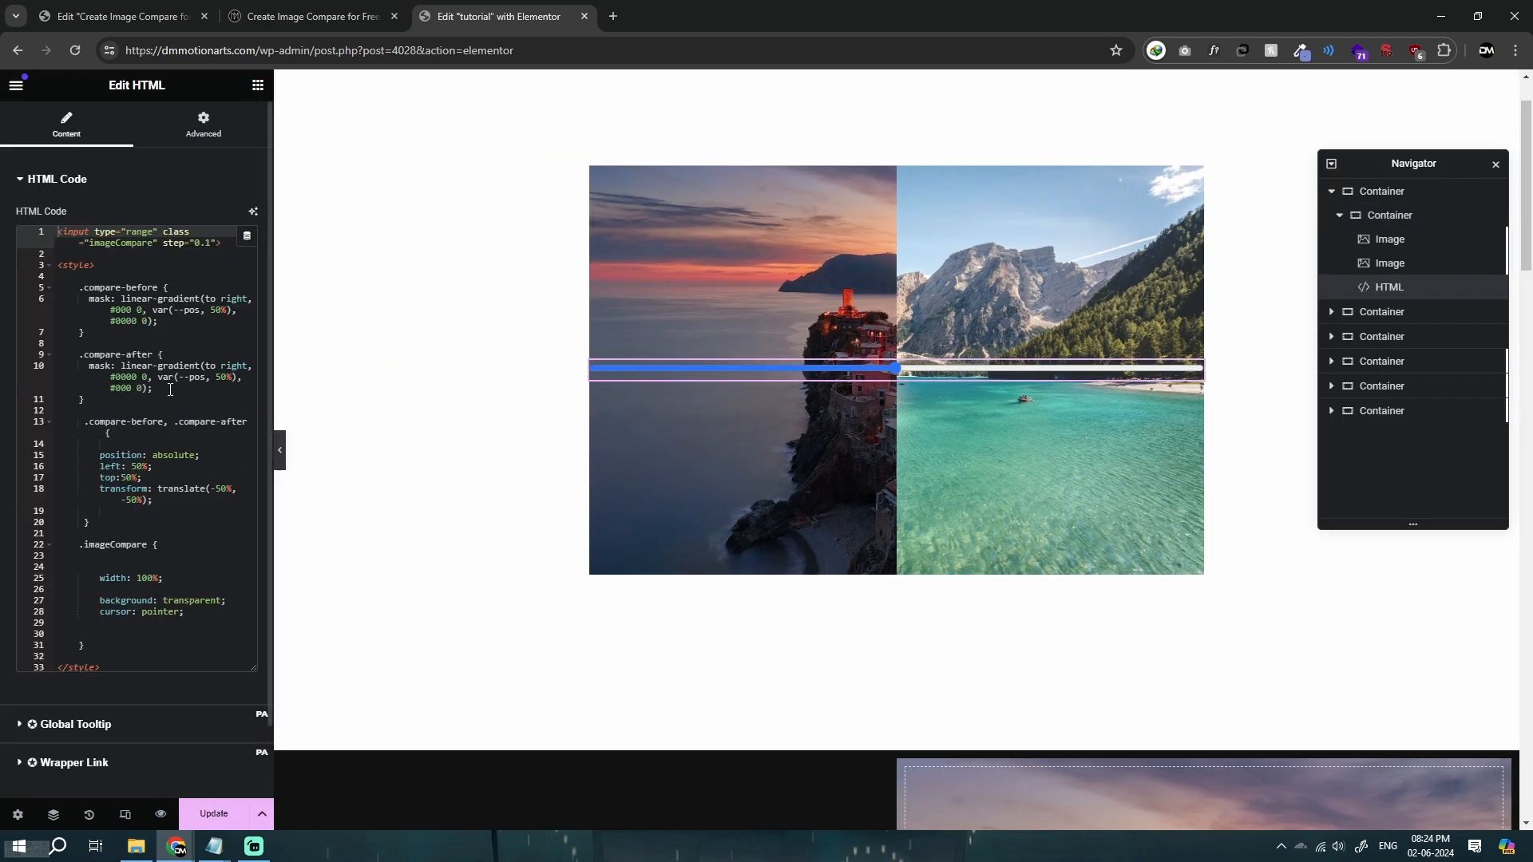
double_click(199, 312)
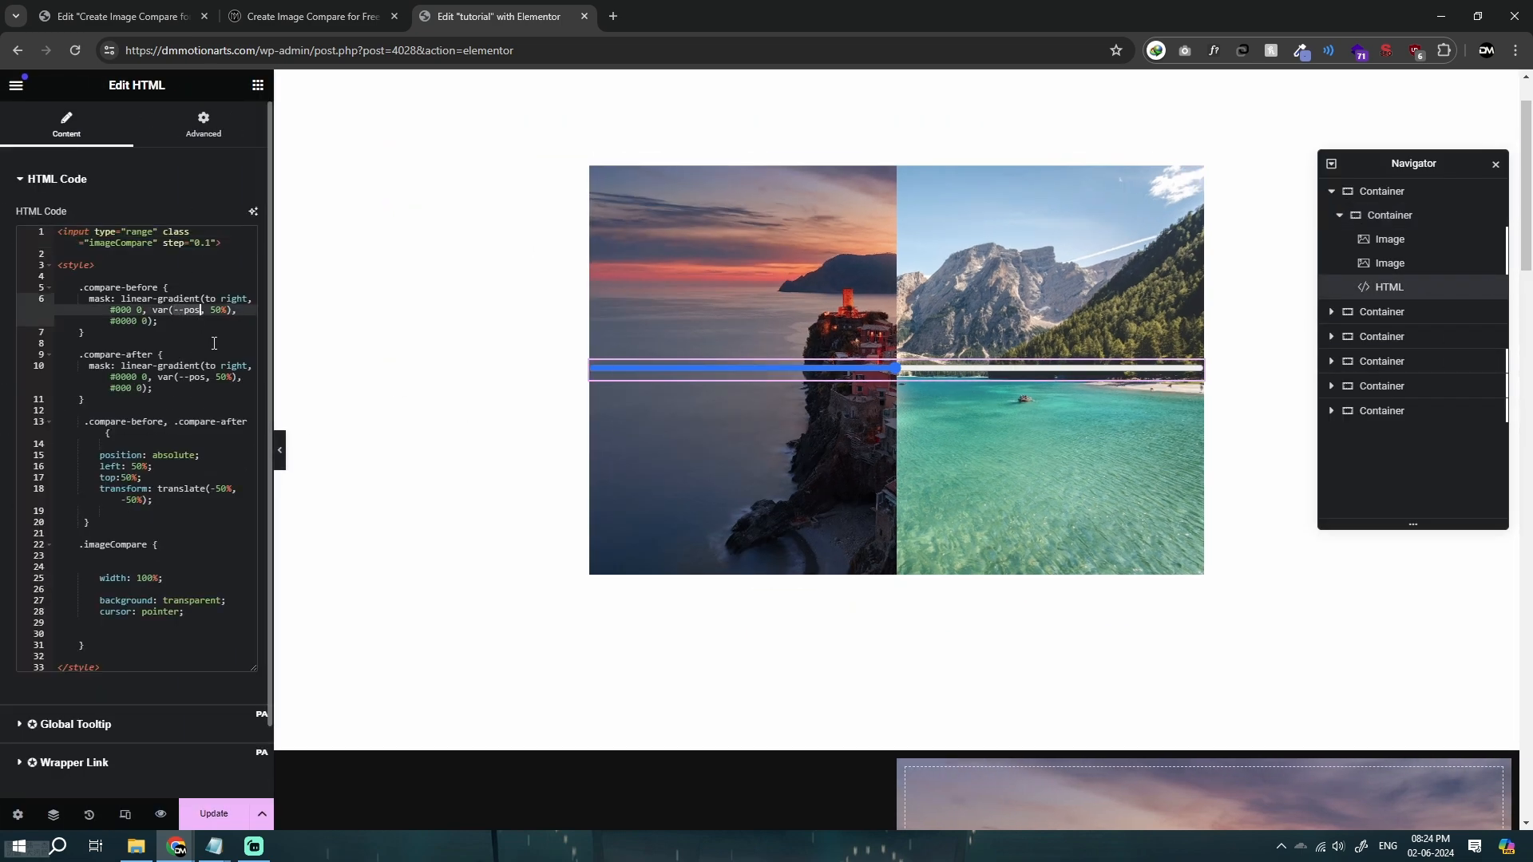
left_click(252, 406)
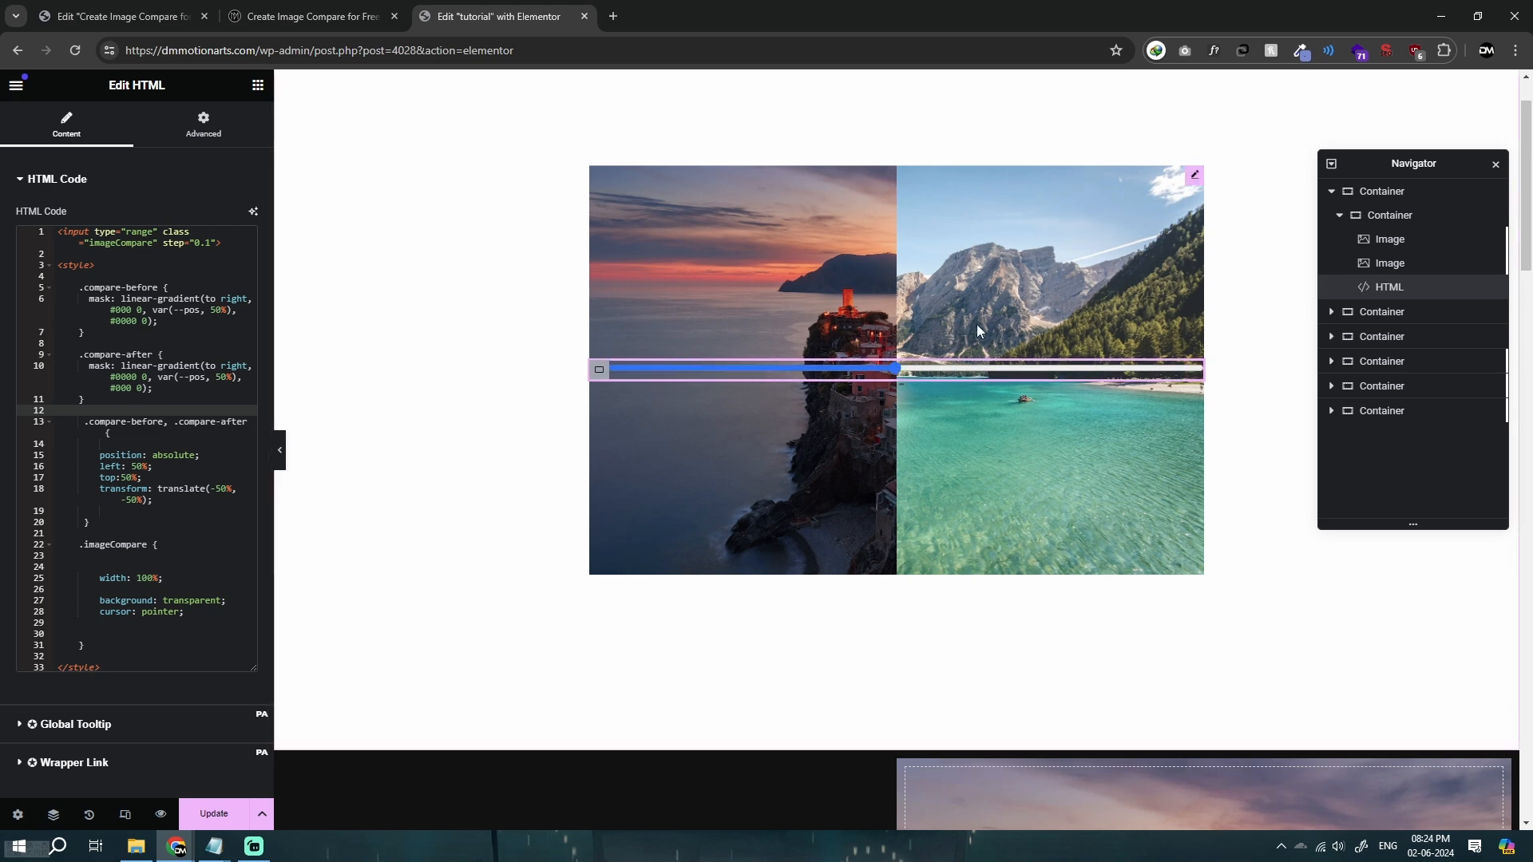
Copy the complete .imageCompare rule, including appearance: none;, from the Create Image Compare reference page.
left_click(294, 6)
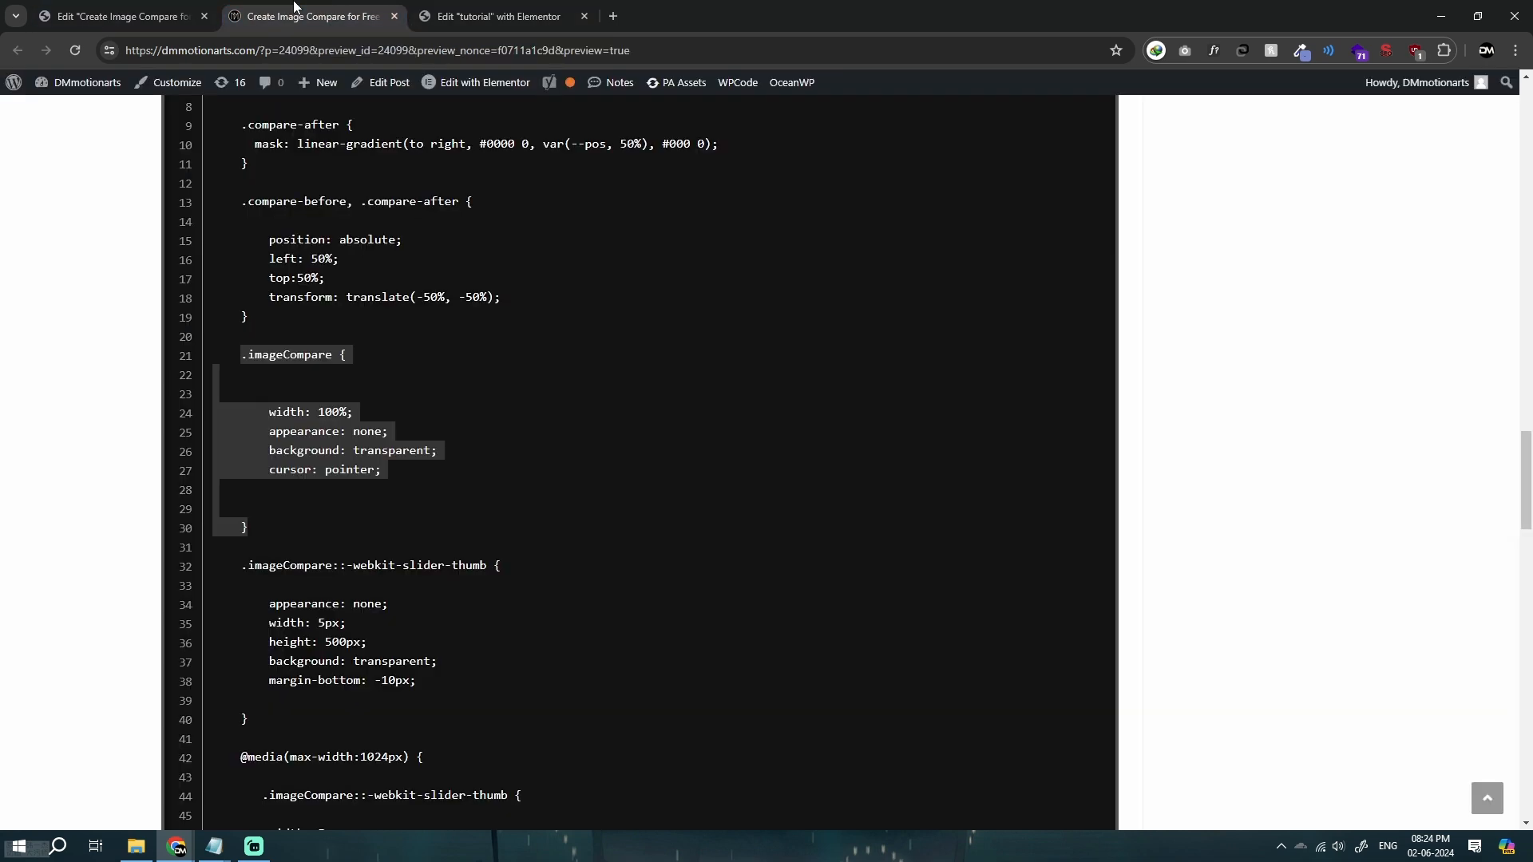
left_click(345, 419)
key("ctrl+Tab")
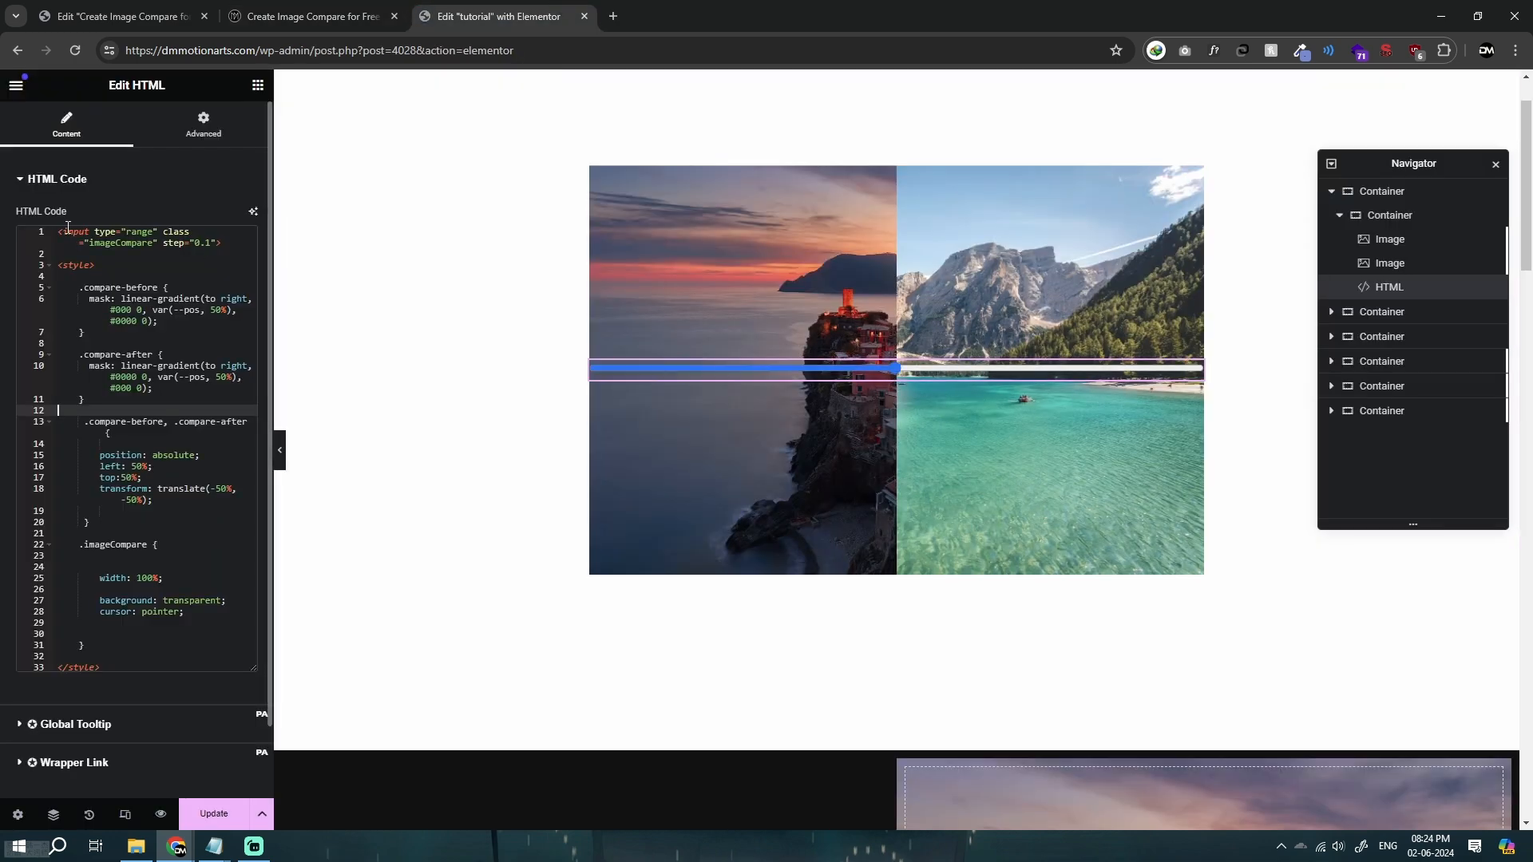
key("ctrl+shift+Tab")
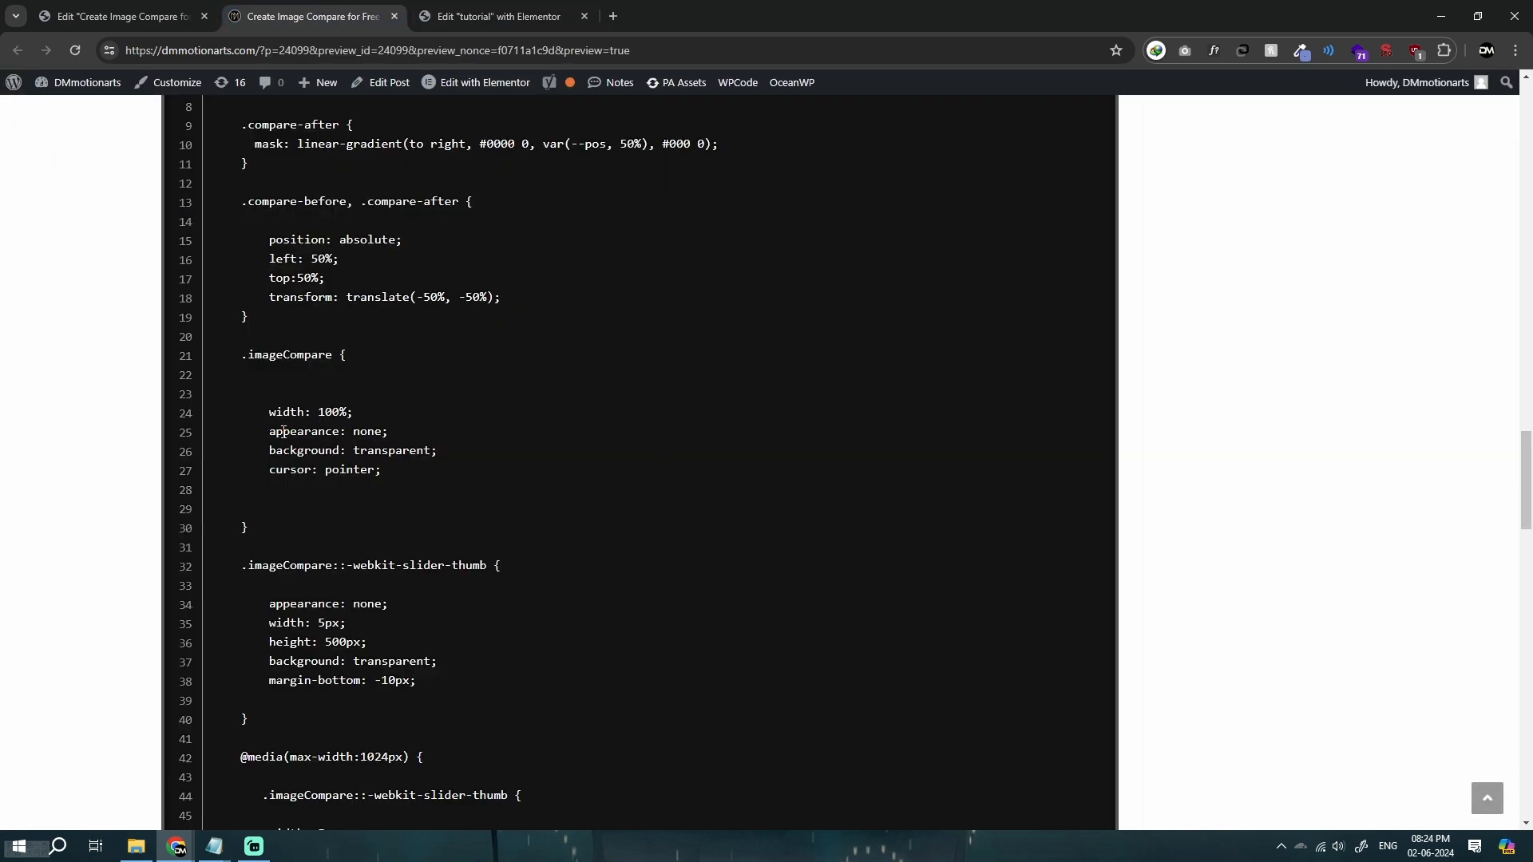
left_click_drag(272, 432, 401, 431)
left_click(407, 431)
left_click_drag(242, 354, 249, 529)
key("ctrl+c")
Replace the .imageCompare rule in the tutorial page's HTML widget with the copied version.
left_click(495, 16)
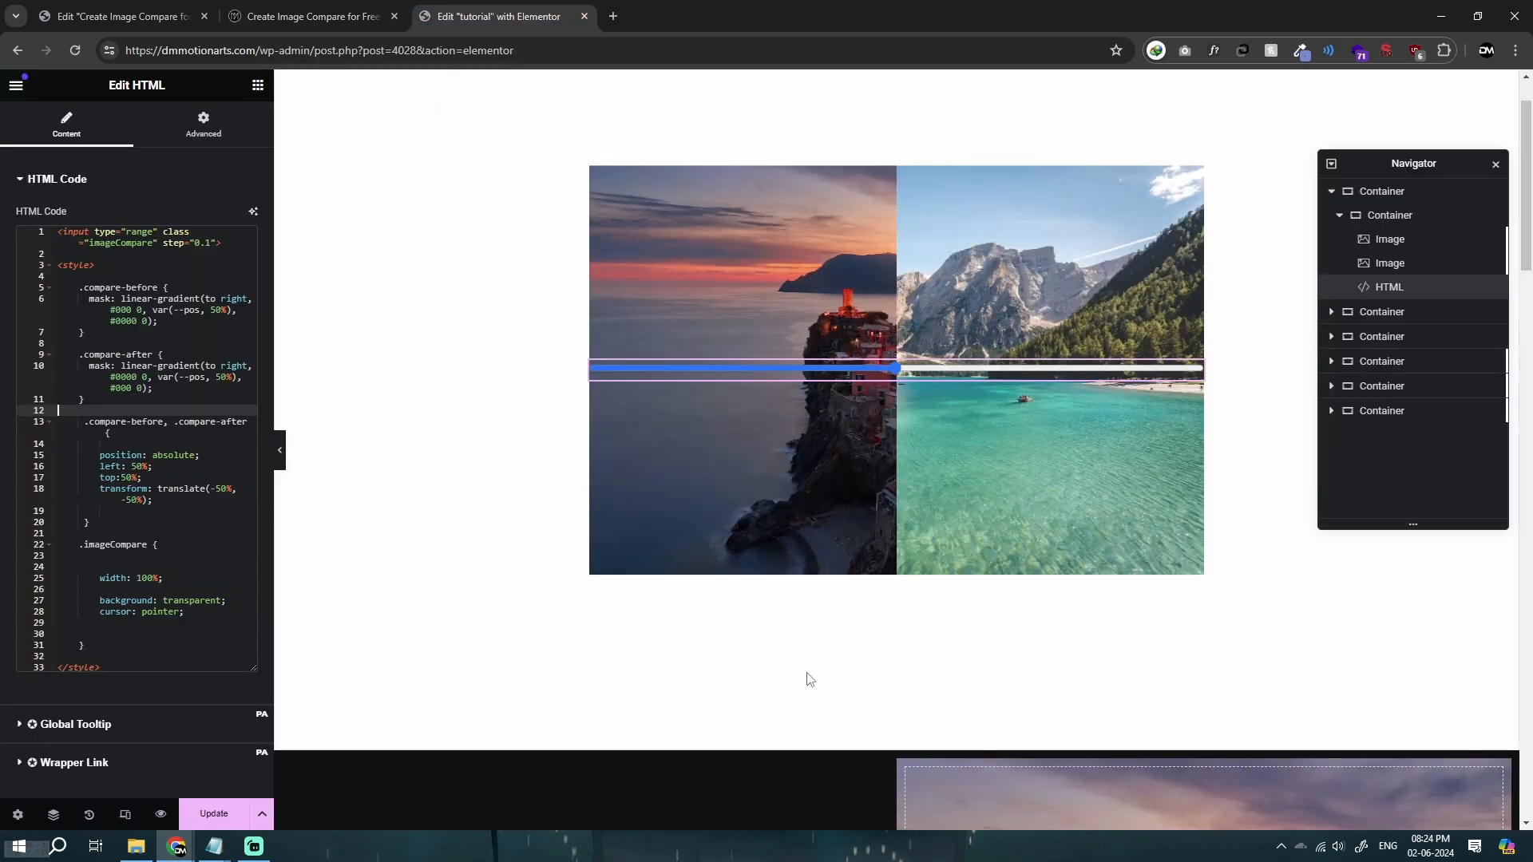
scroll(831, 608, "up", 2)
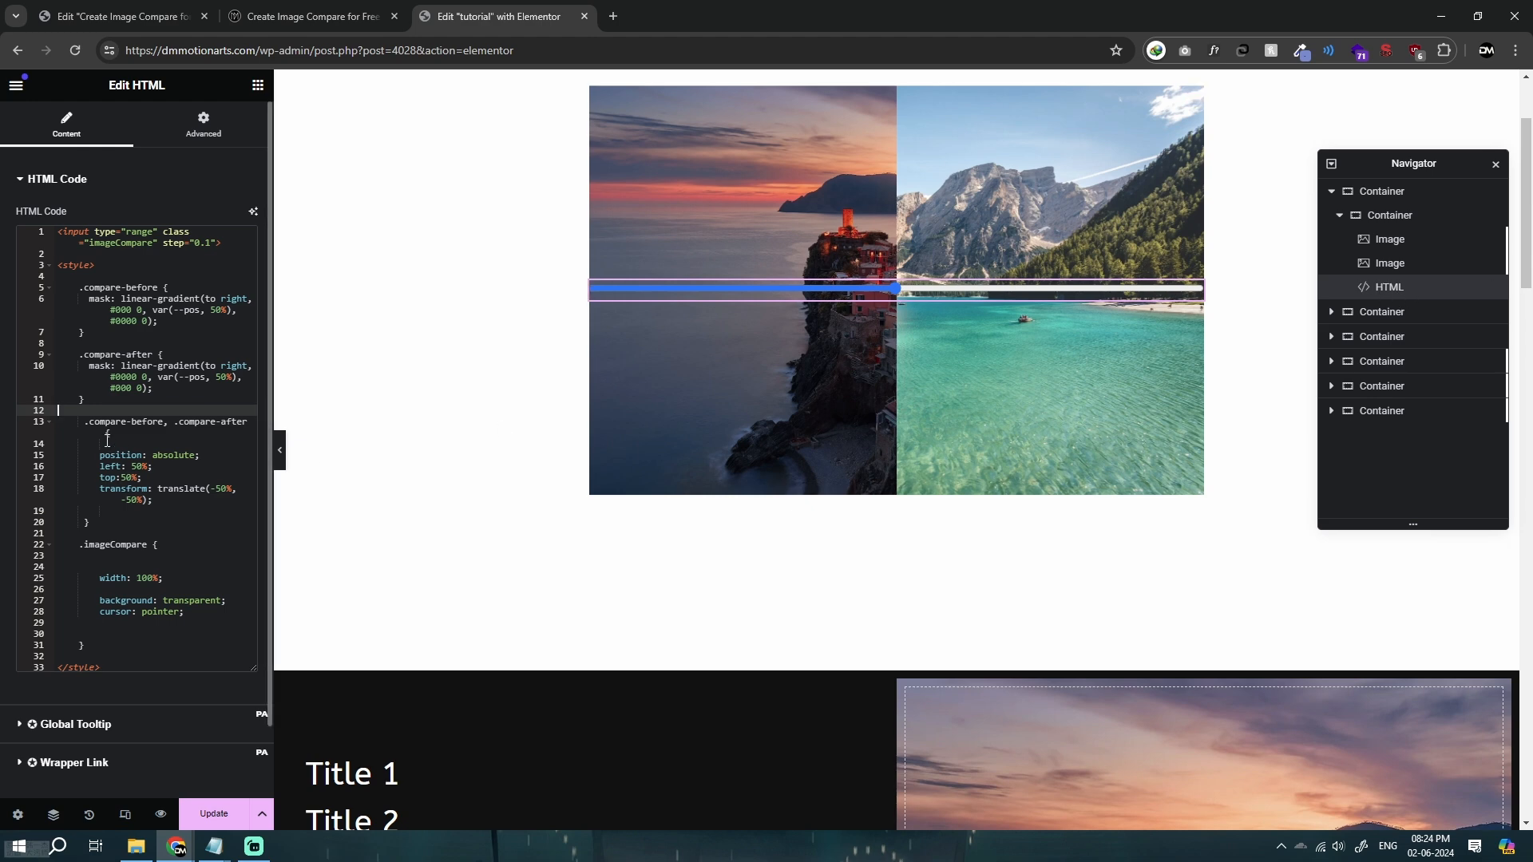
left_click_drag(81, 545, 85, 646)
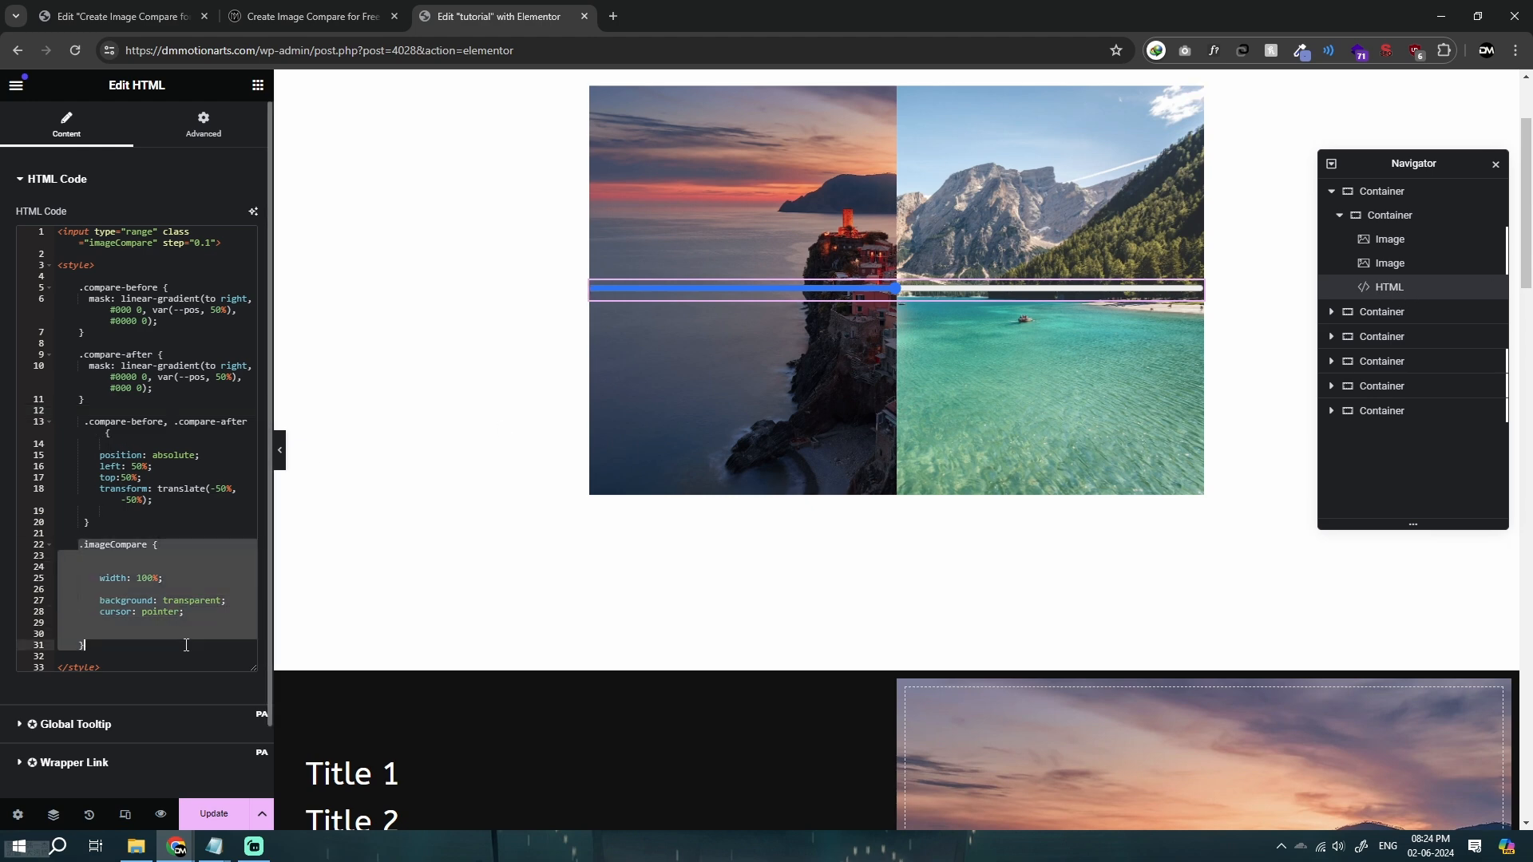
key("ctrl+v")
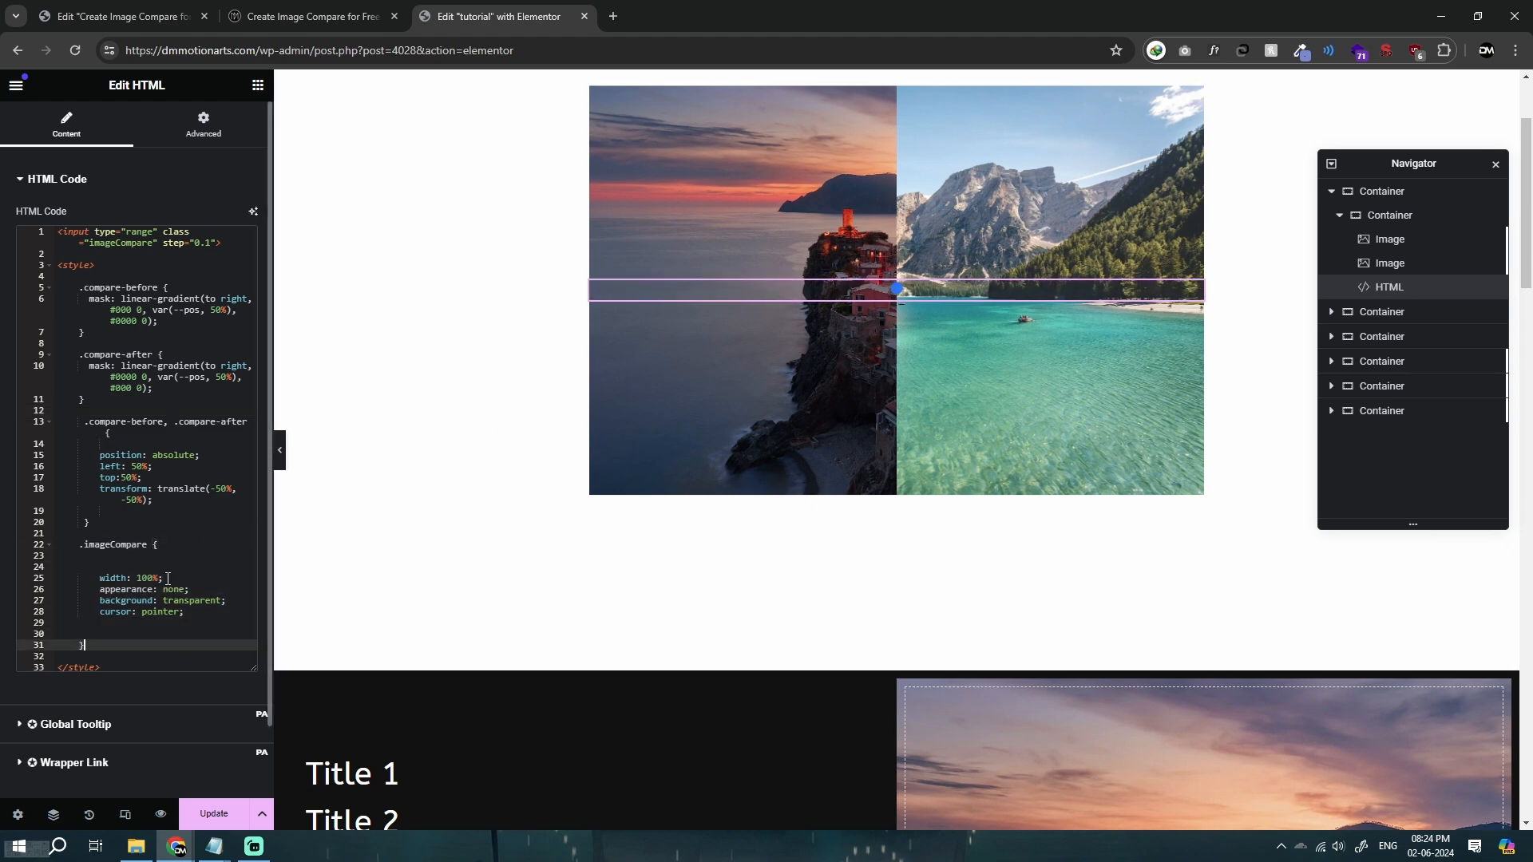
Set the background in the .imageCompare rule to red.
left_click(167, 589)
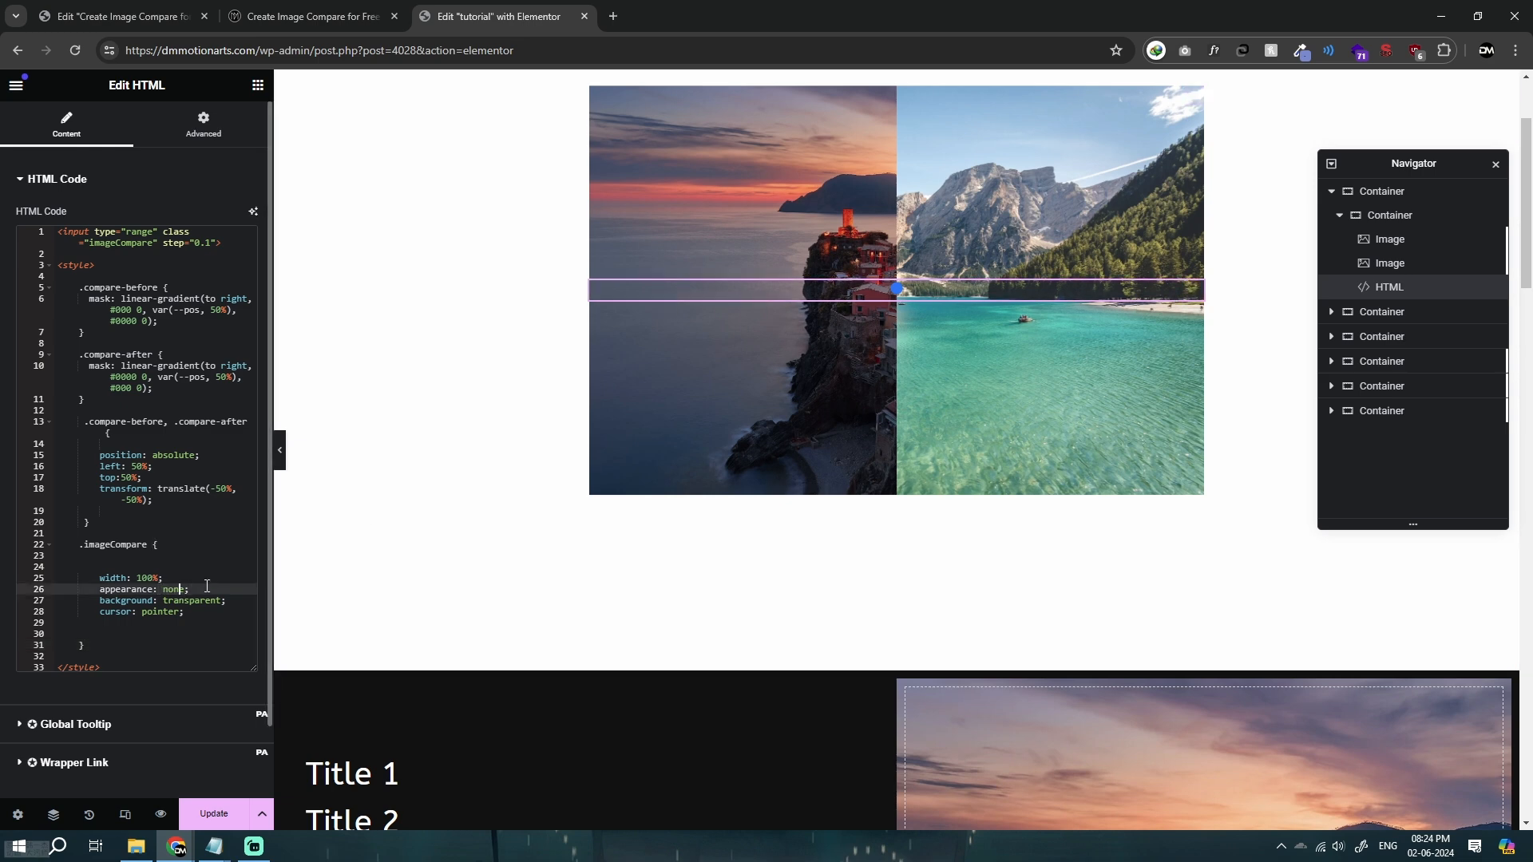
key("Down")
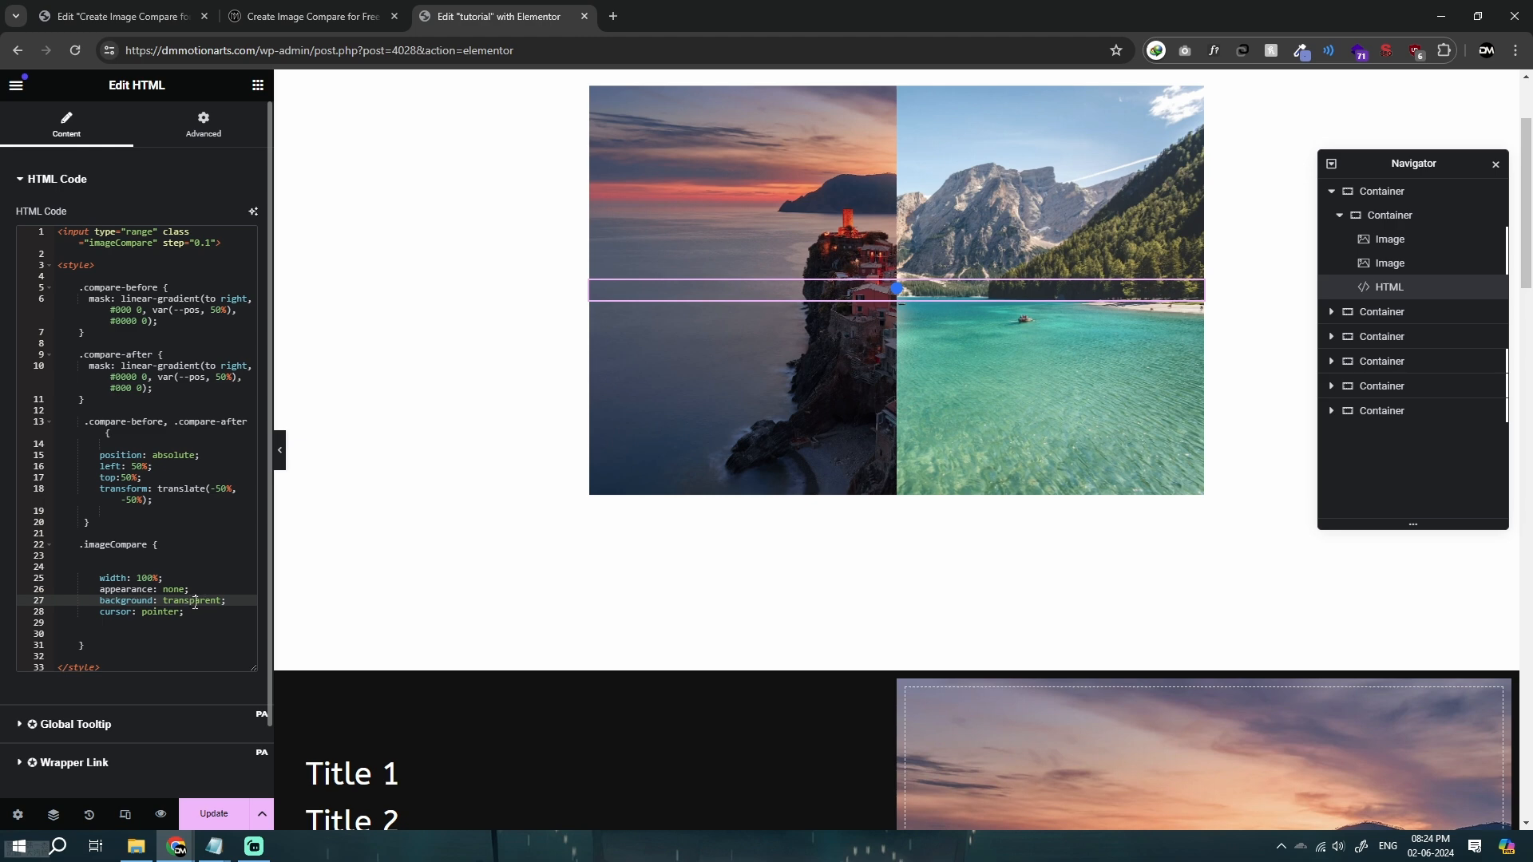
double_click(195, 603)
type("red")
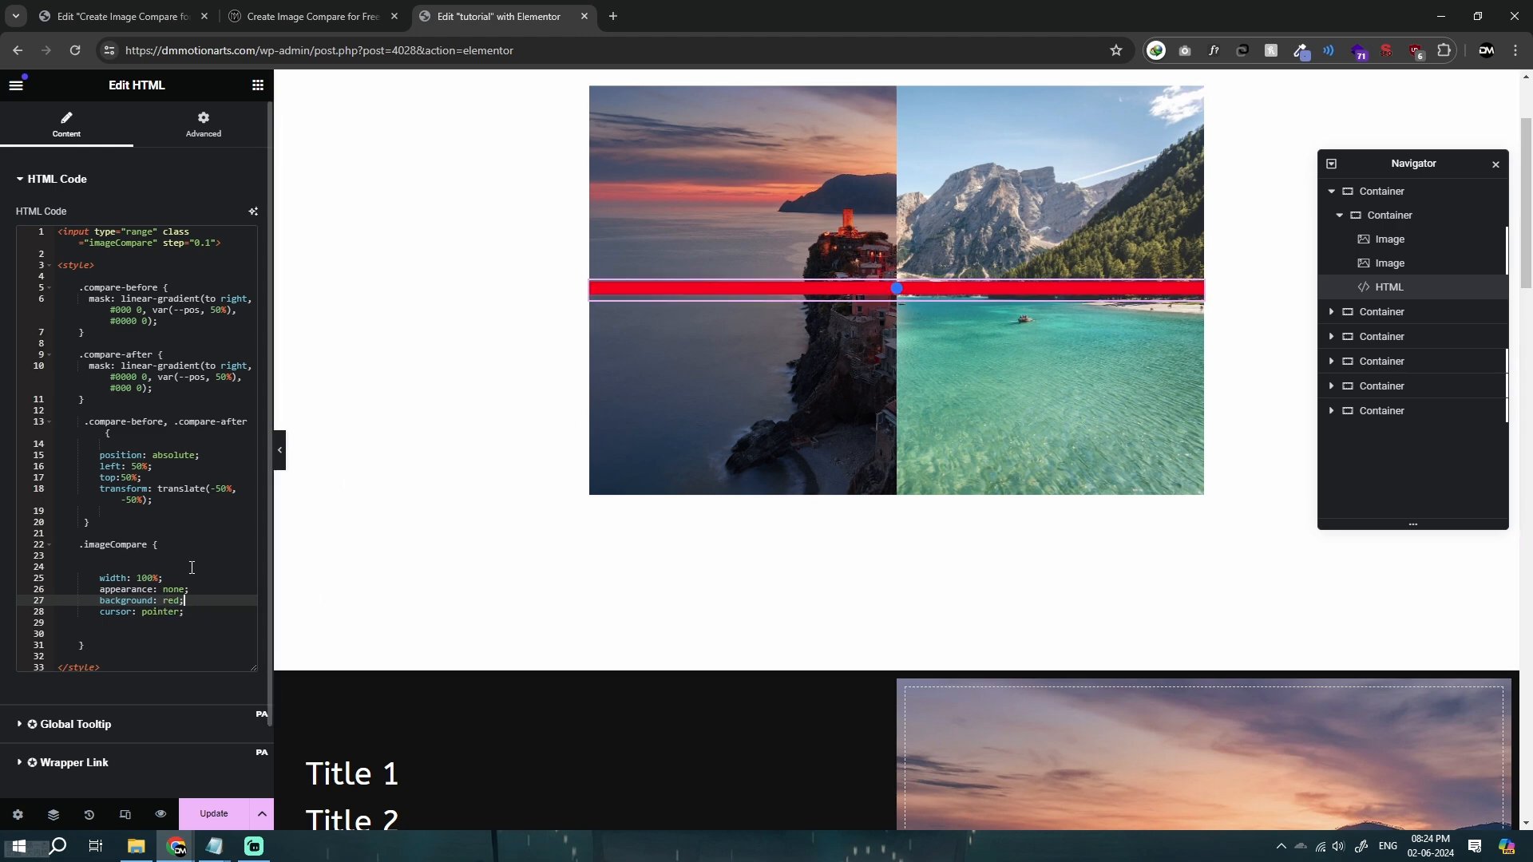
Try the slider without appearance: none; in the .imageCompare rule, and restore the line.
left_click(200, 593)
left_click(101, 592, "shift")
key("ctrl+c")
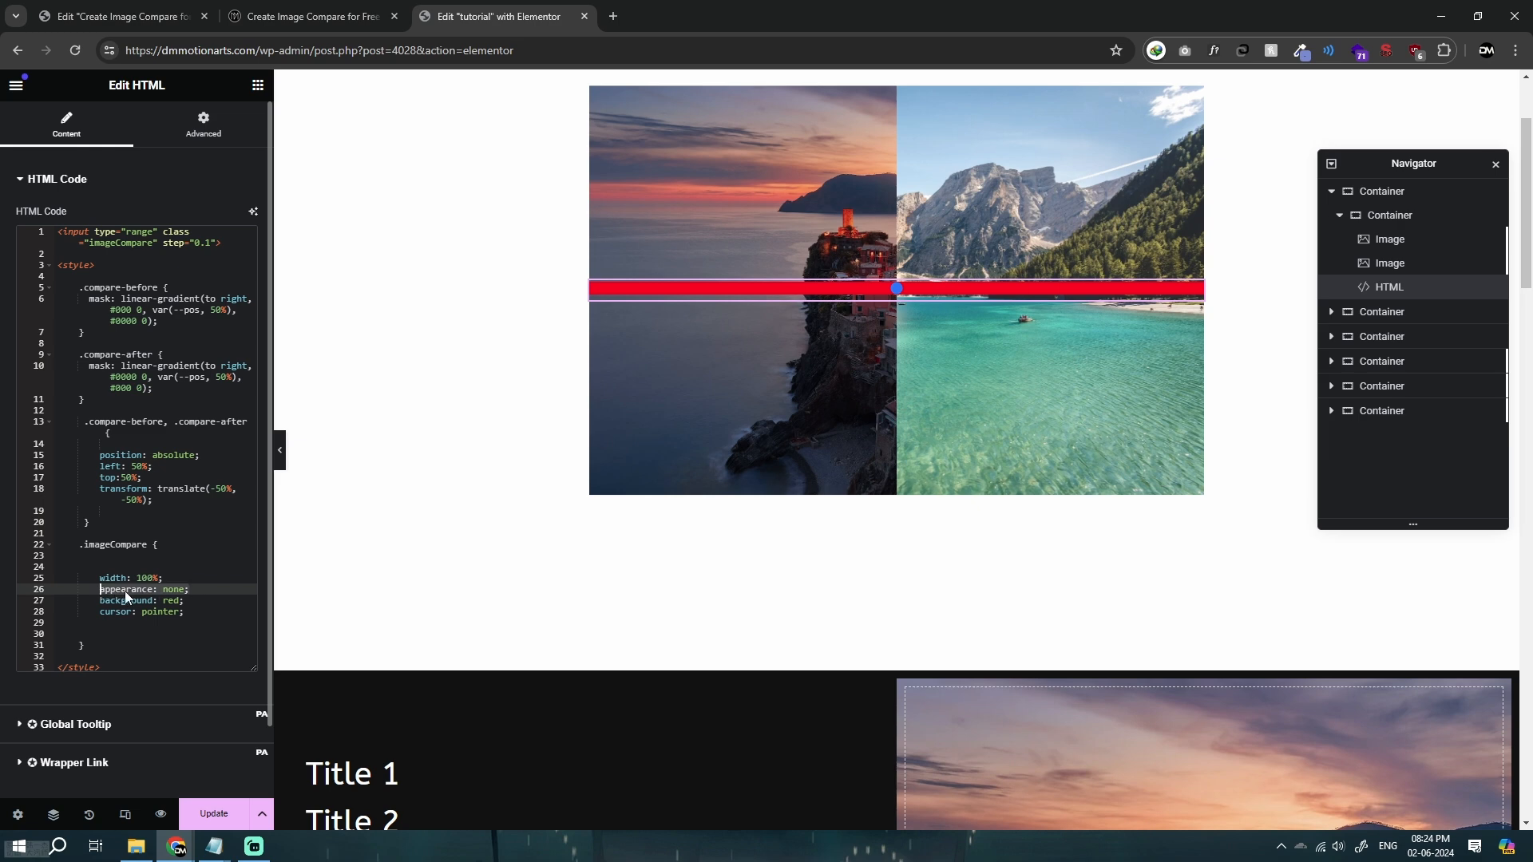
key("BackSpace")
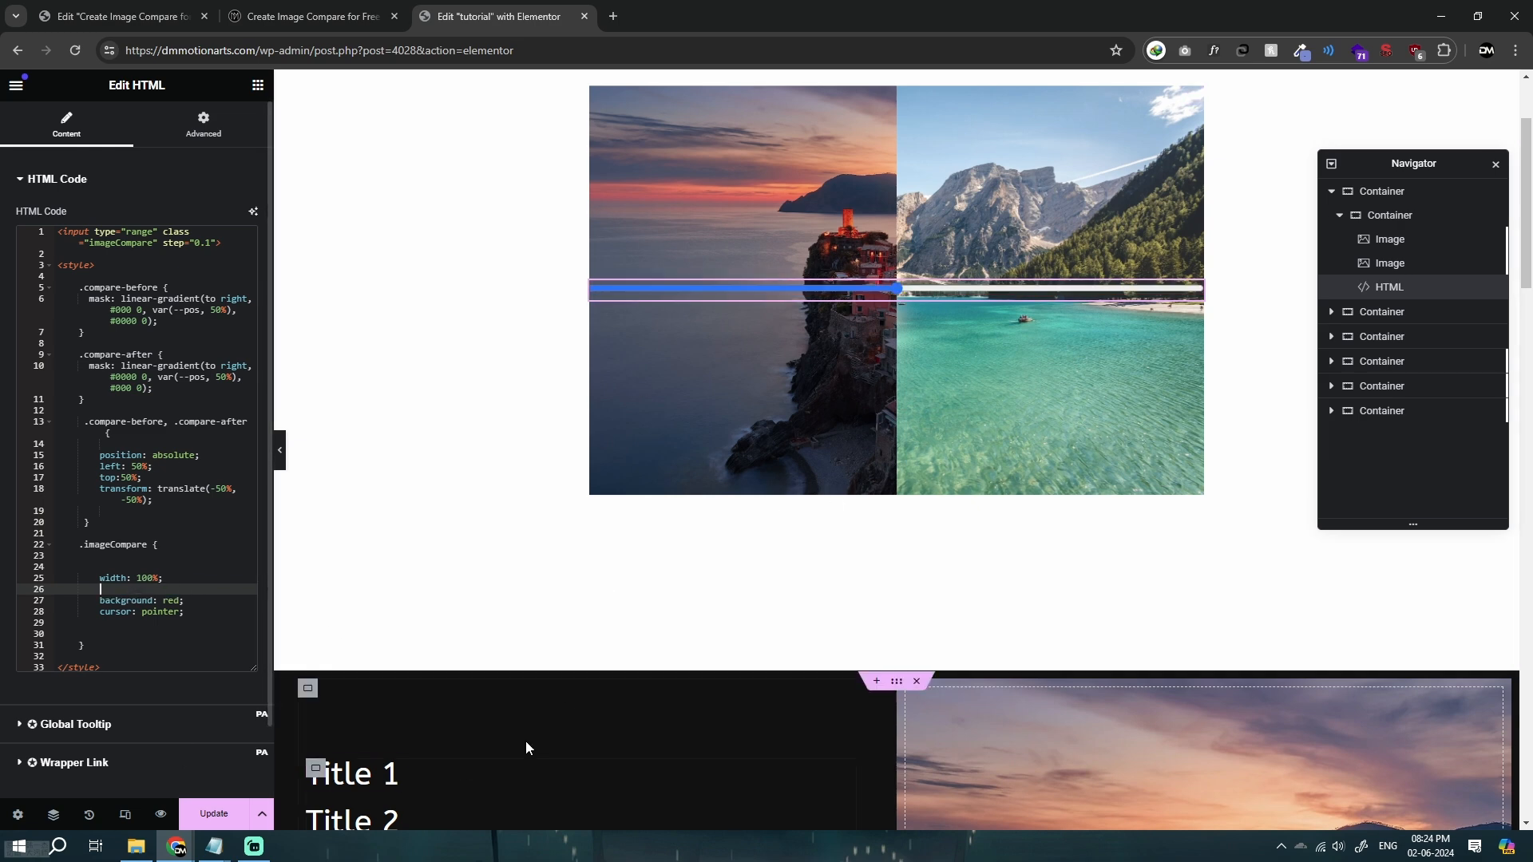
key("ctrl+z")
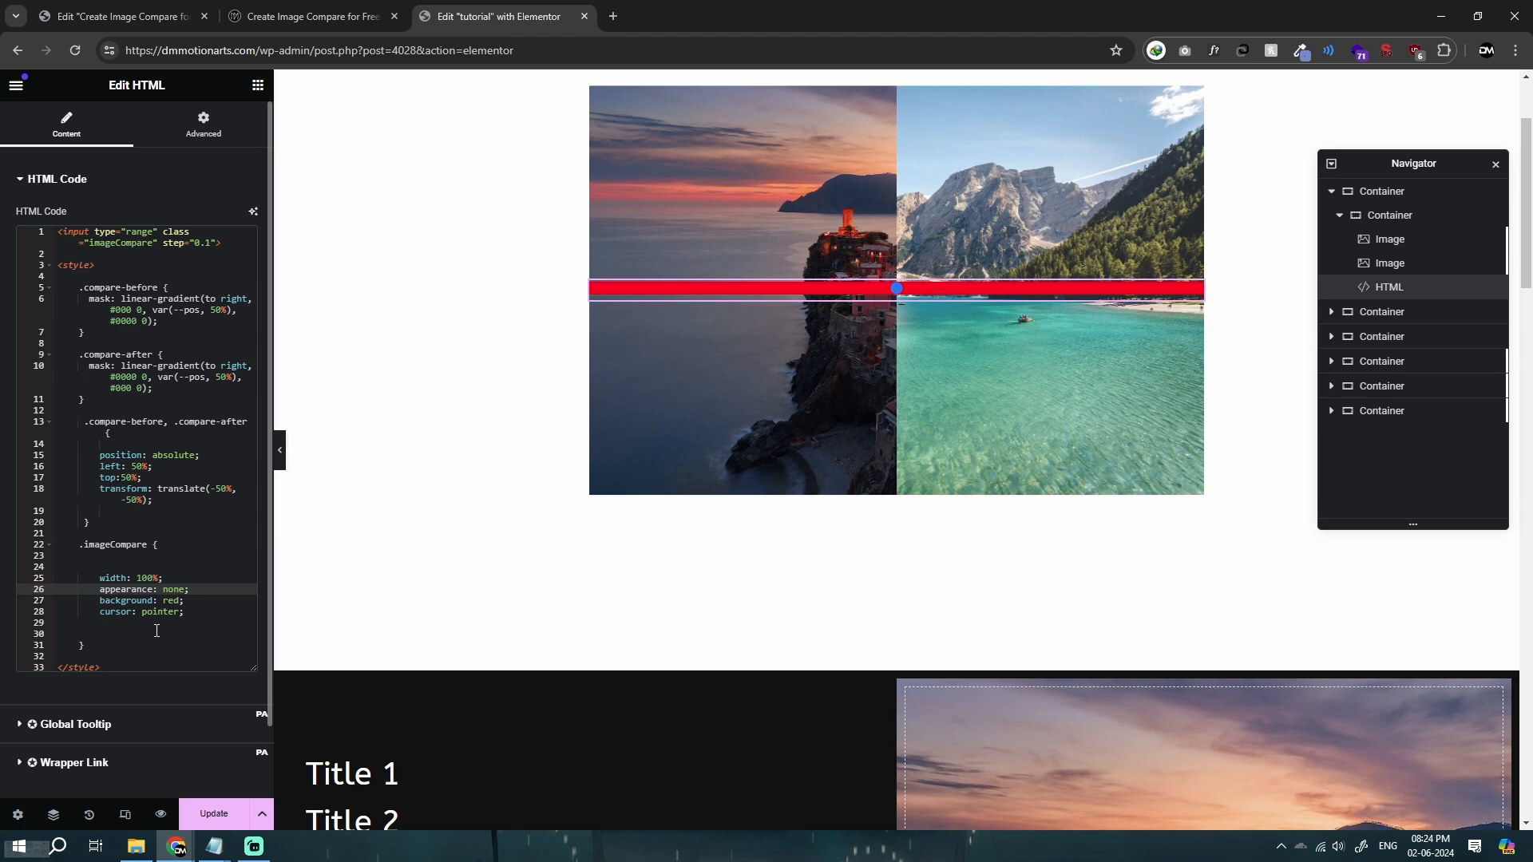
Remove one blank line after cursor: pointer; in the .imageCompare rule.
left_click(169, 600)
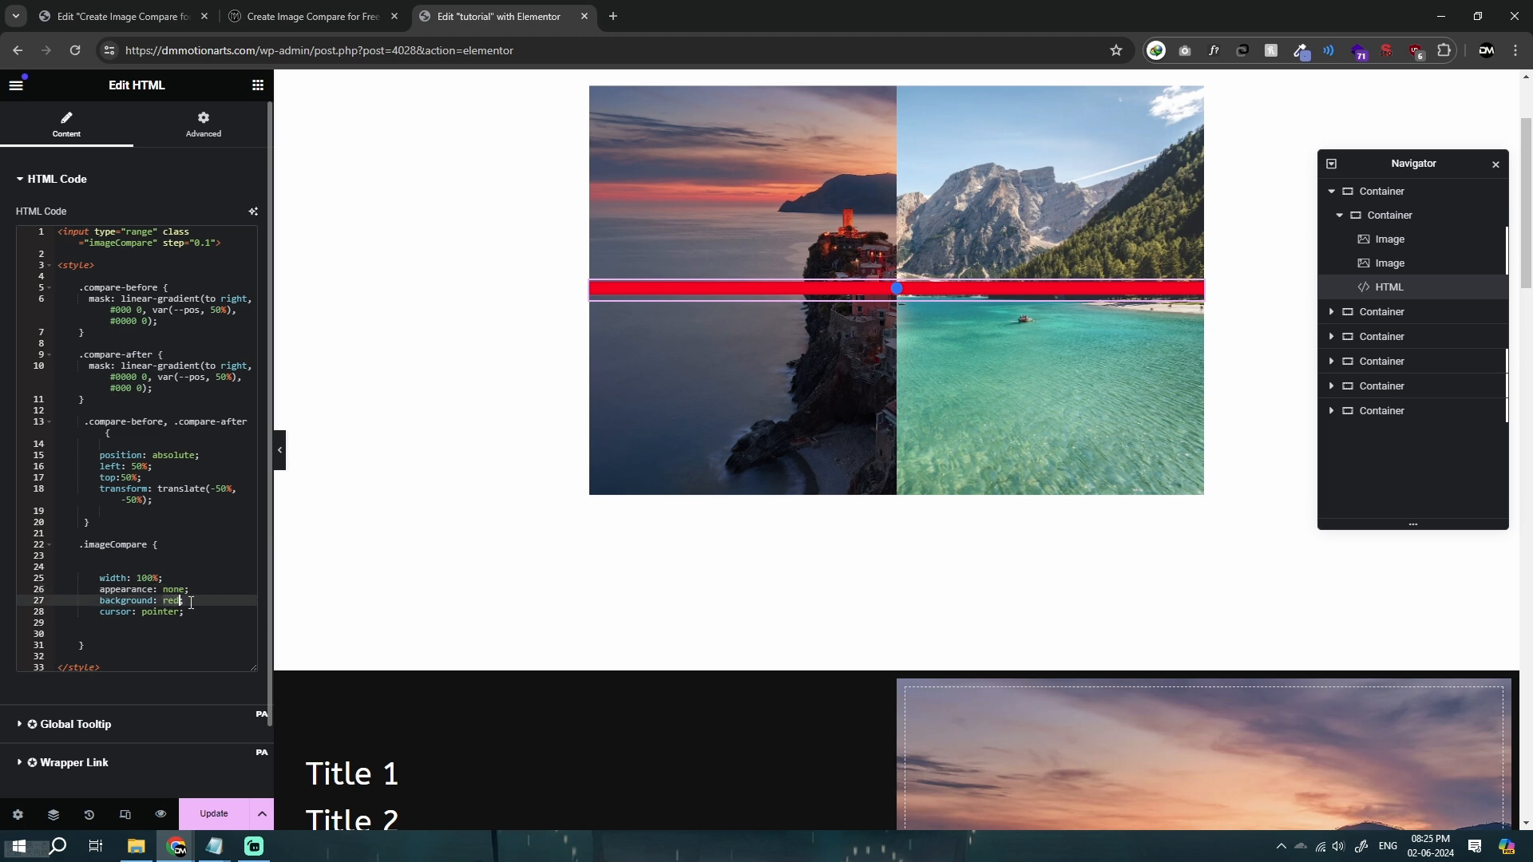
left_click(200, 613)
key("Delete")
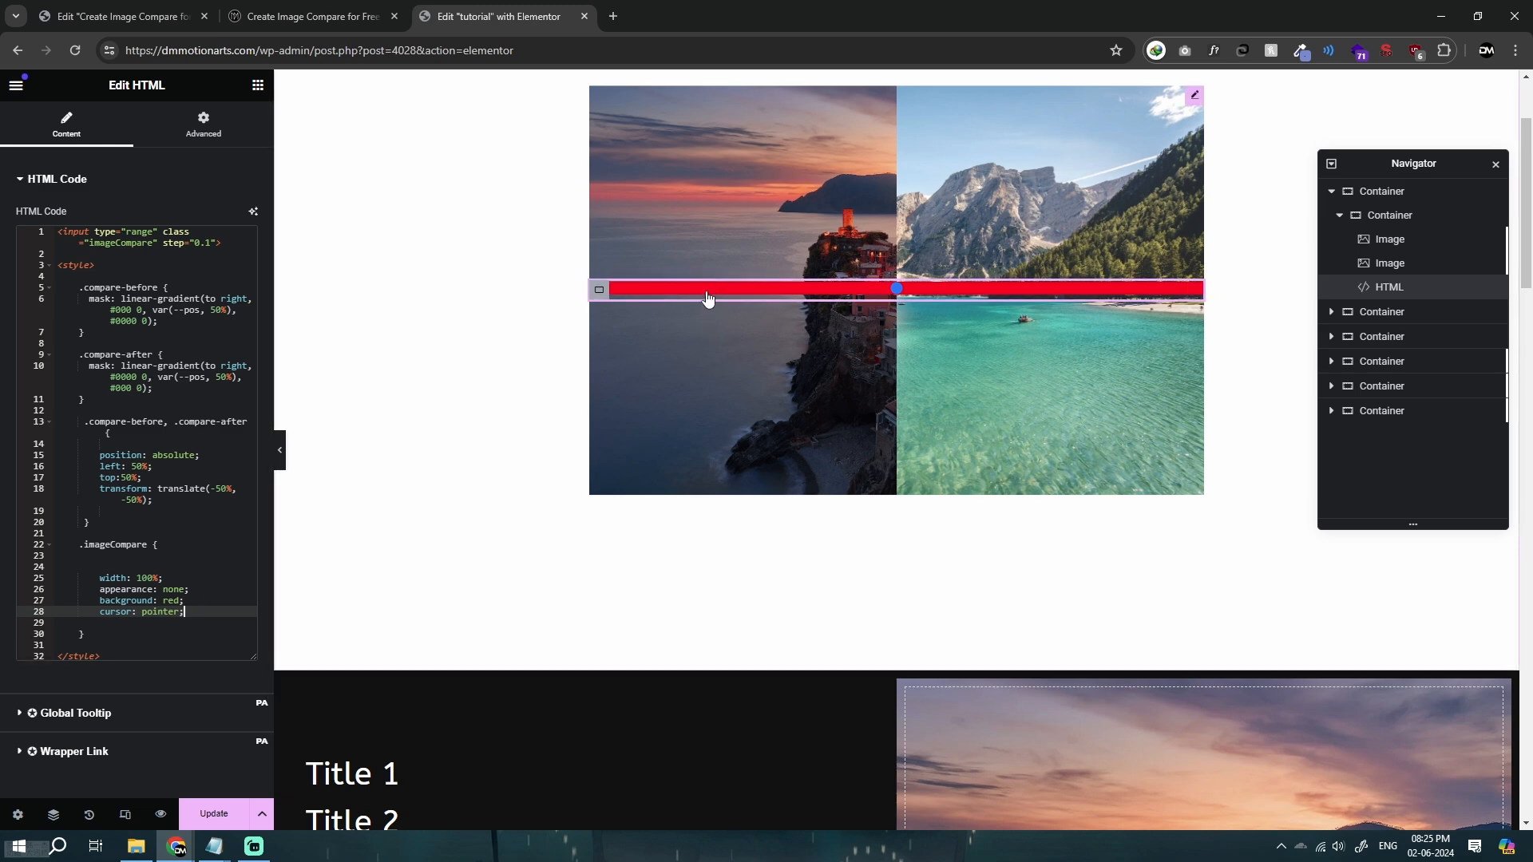
Try removing cursor: pointer; from the .imageCompare rule, and restore the line.
left_click_drag(100, 611, 184, 612)
key("BackSpace")
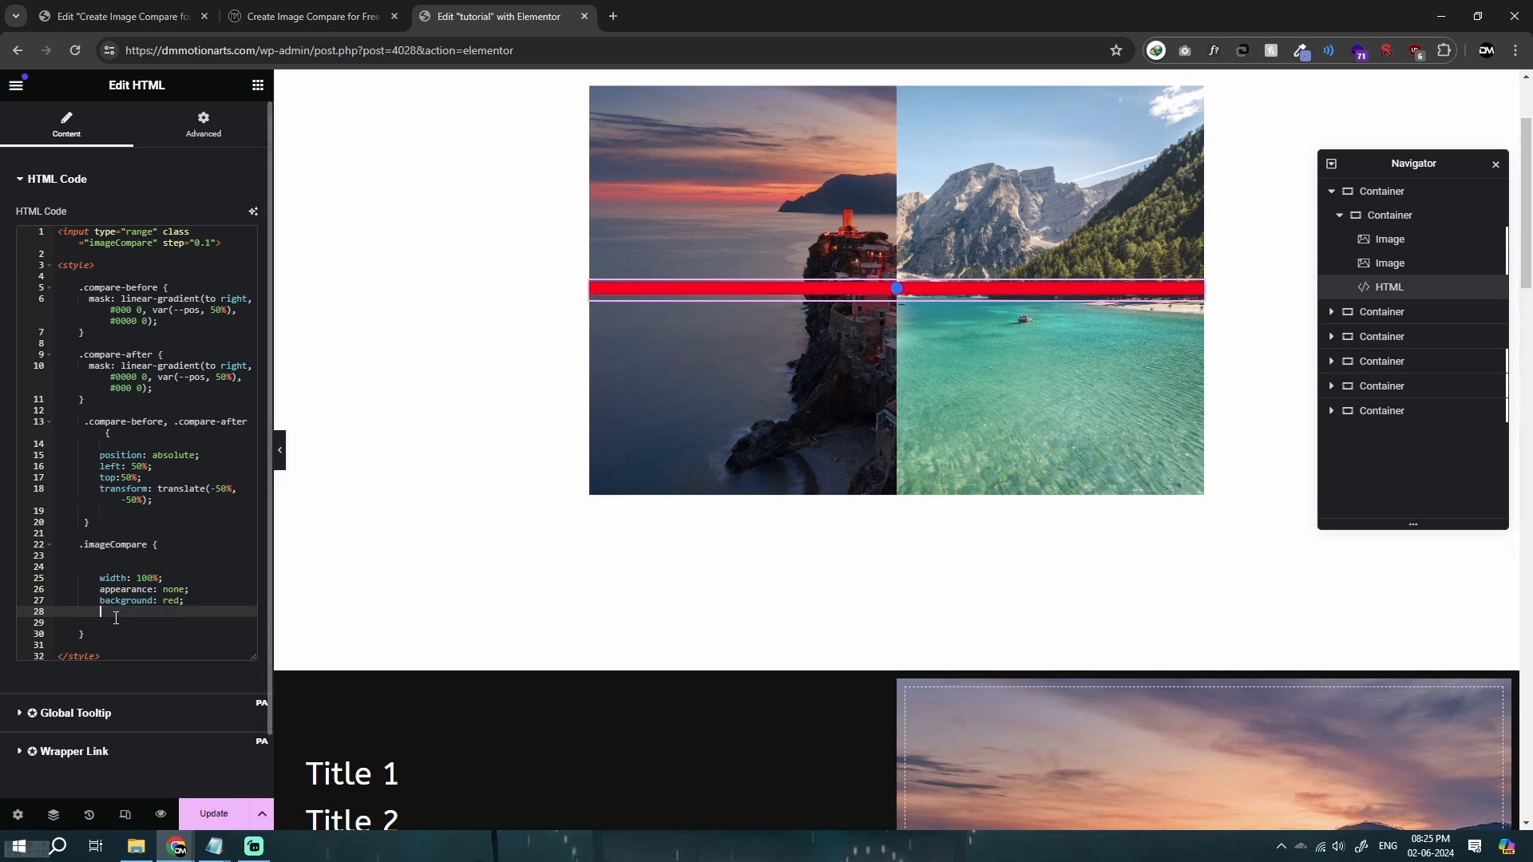
key("ctrl+v")
key("ctrl+z")
key("ctrl+z")
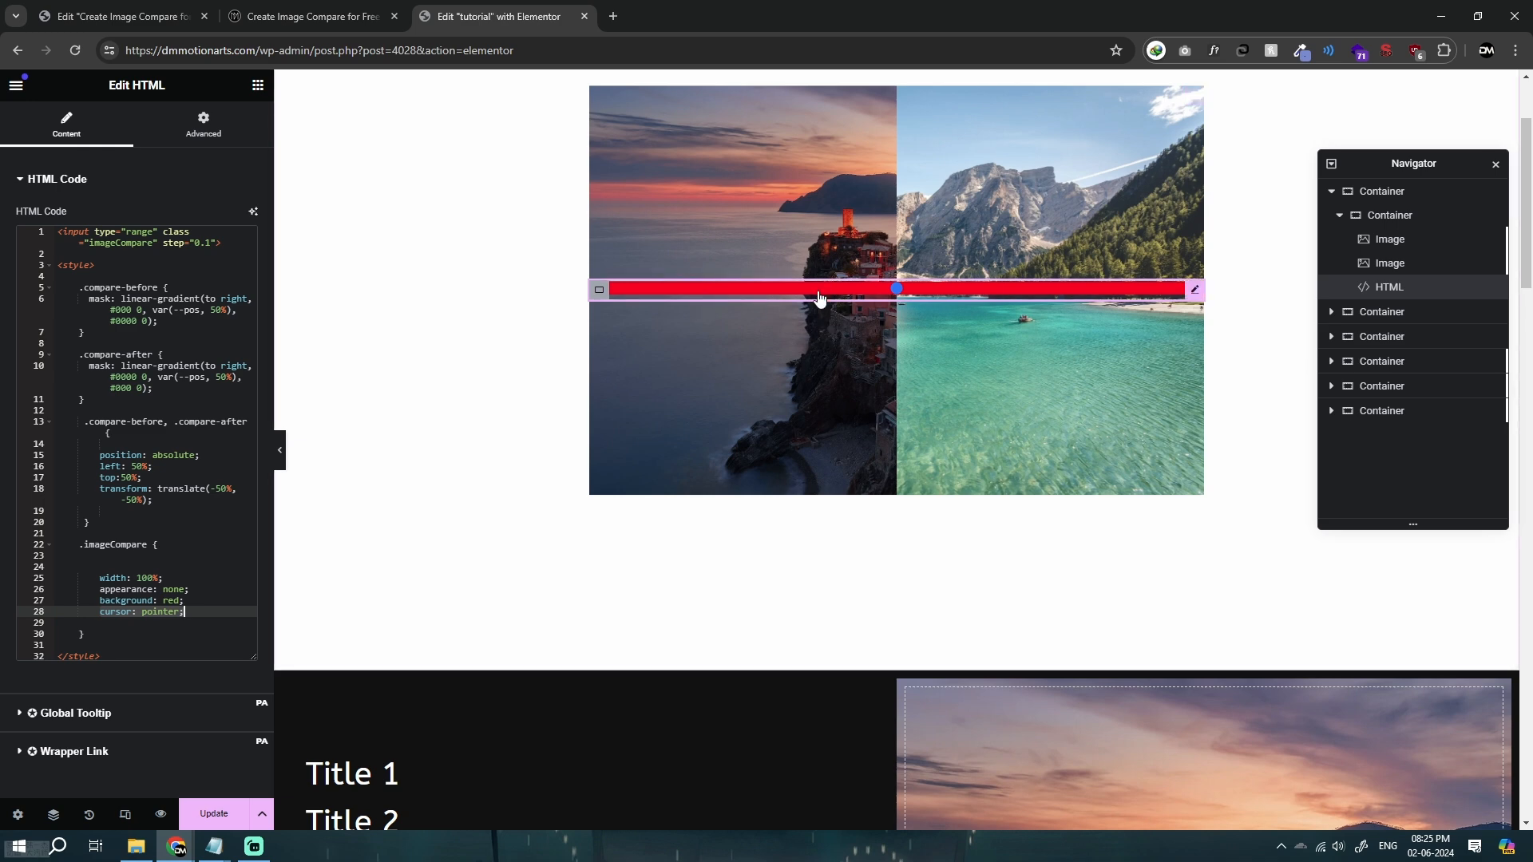
Copy the full .imageCompare::-webkit-slider-thumb rule, excluding the media queries, from the reference page.
left_click(240, 8)
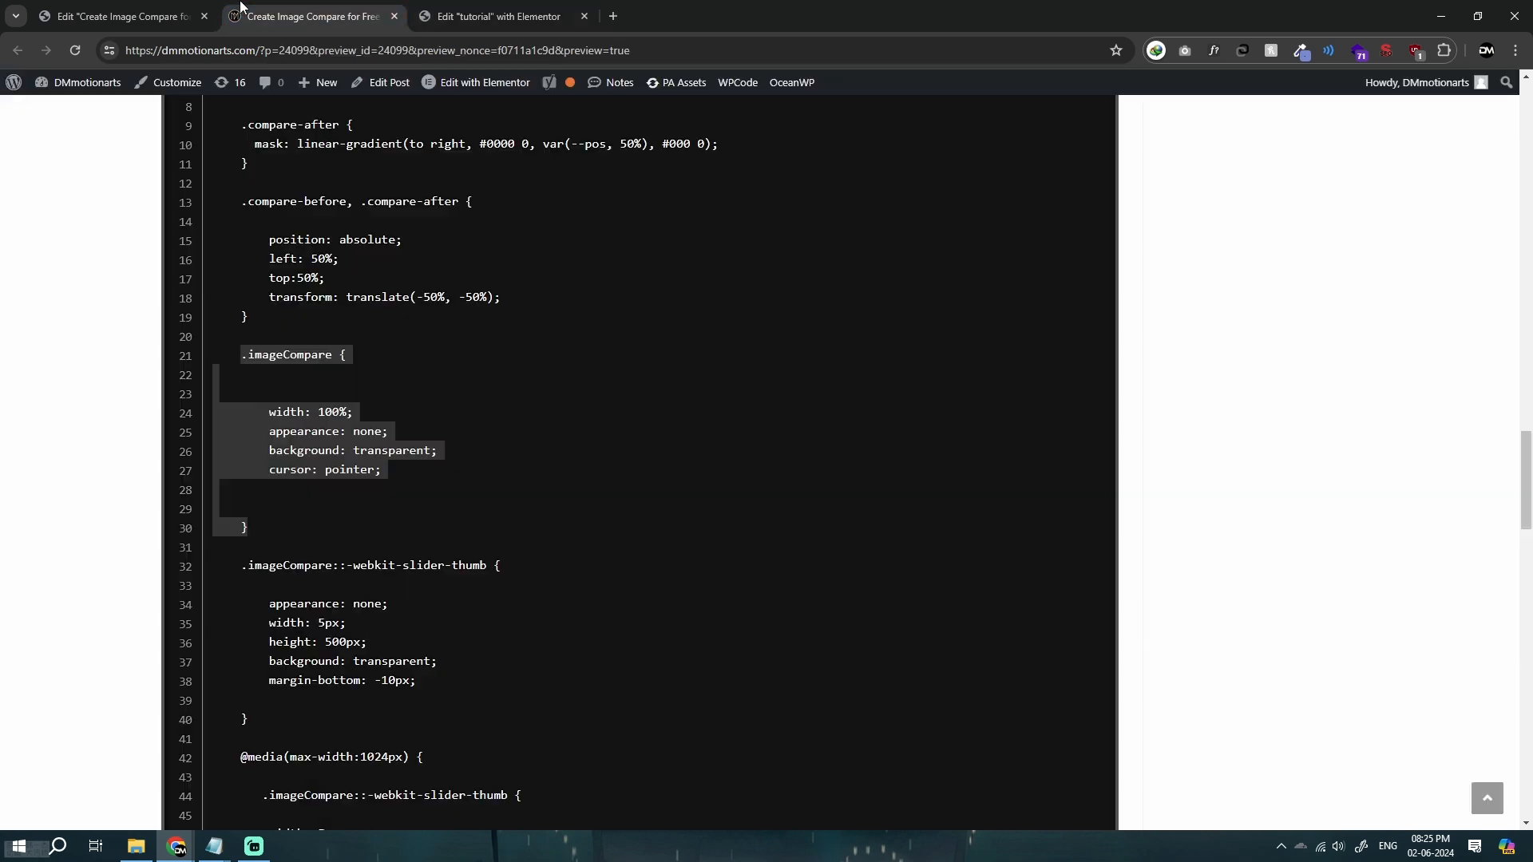
scroll(416, 472, "down", 2)
left_click(384, 445)
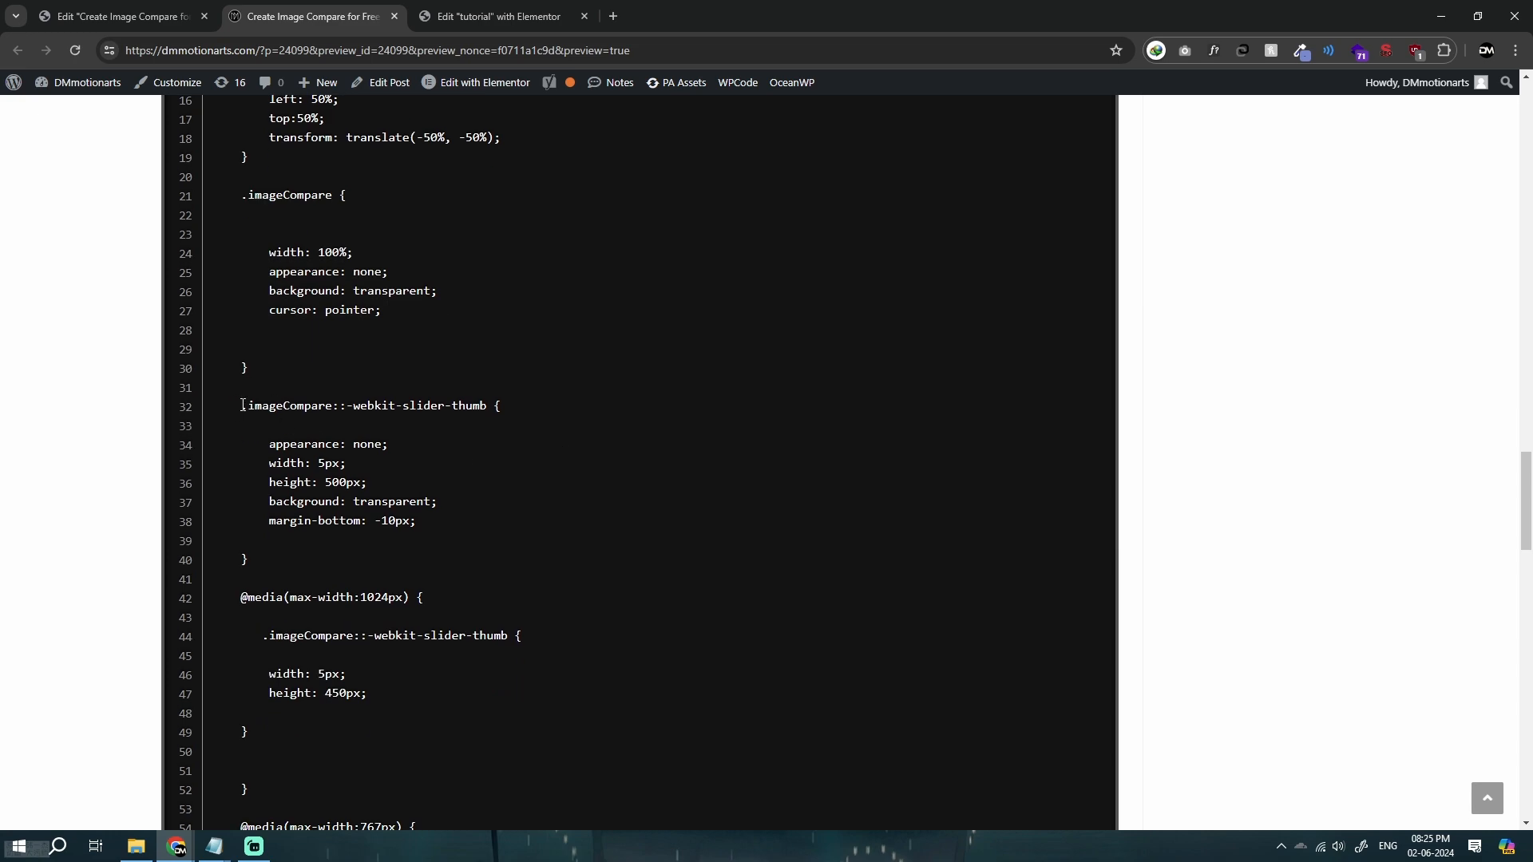
left_click_drag(244, 405, 461, 407)
left_click(357, 409)
left_click(461, 407)
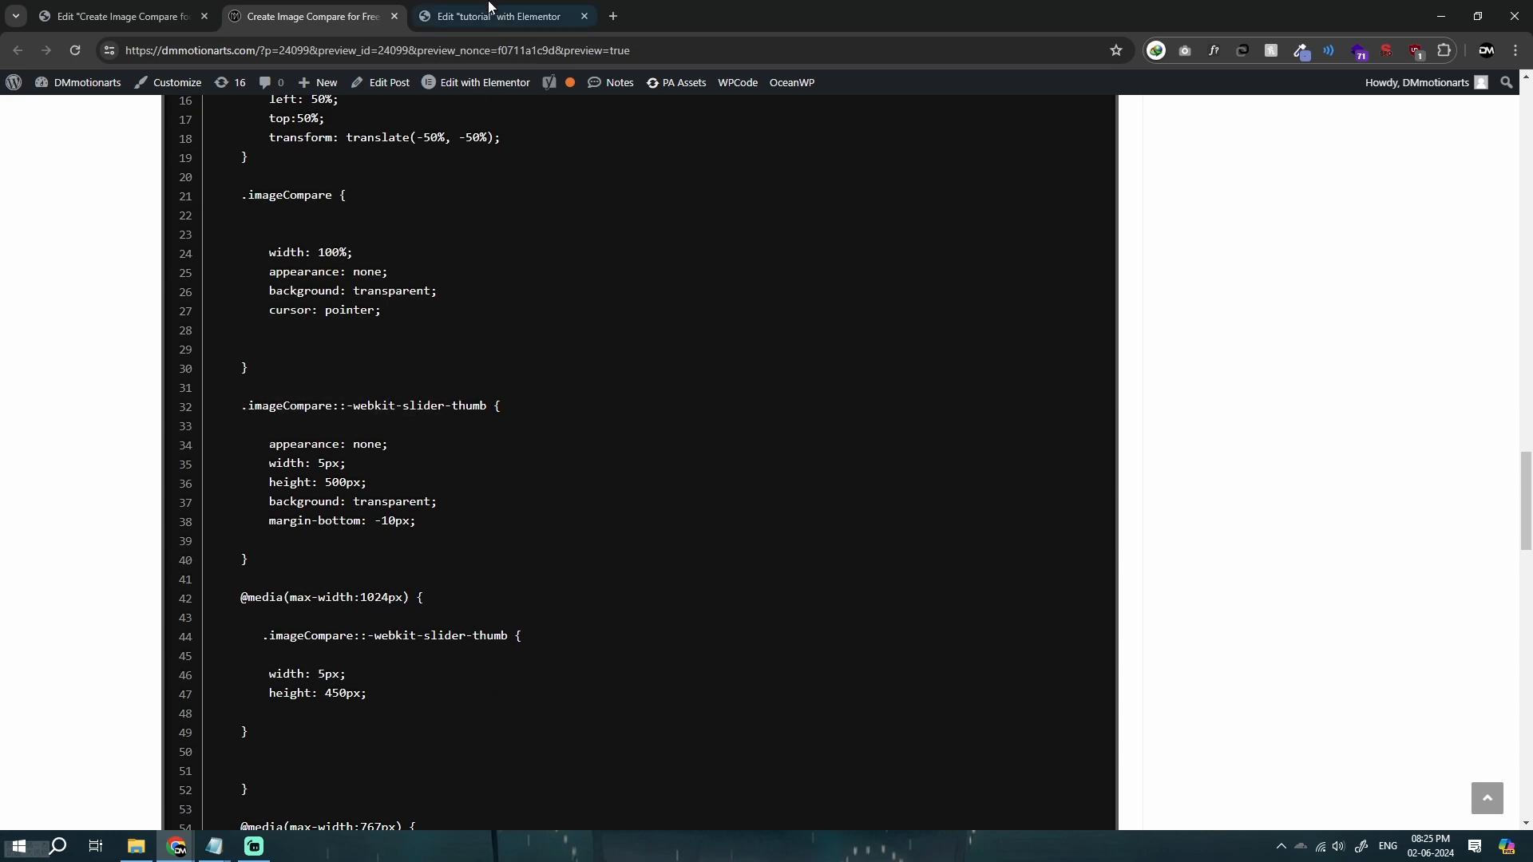
left_click(490, 8)
left_click(336, 8)
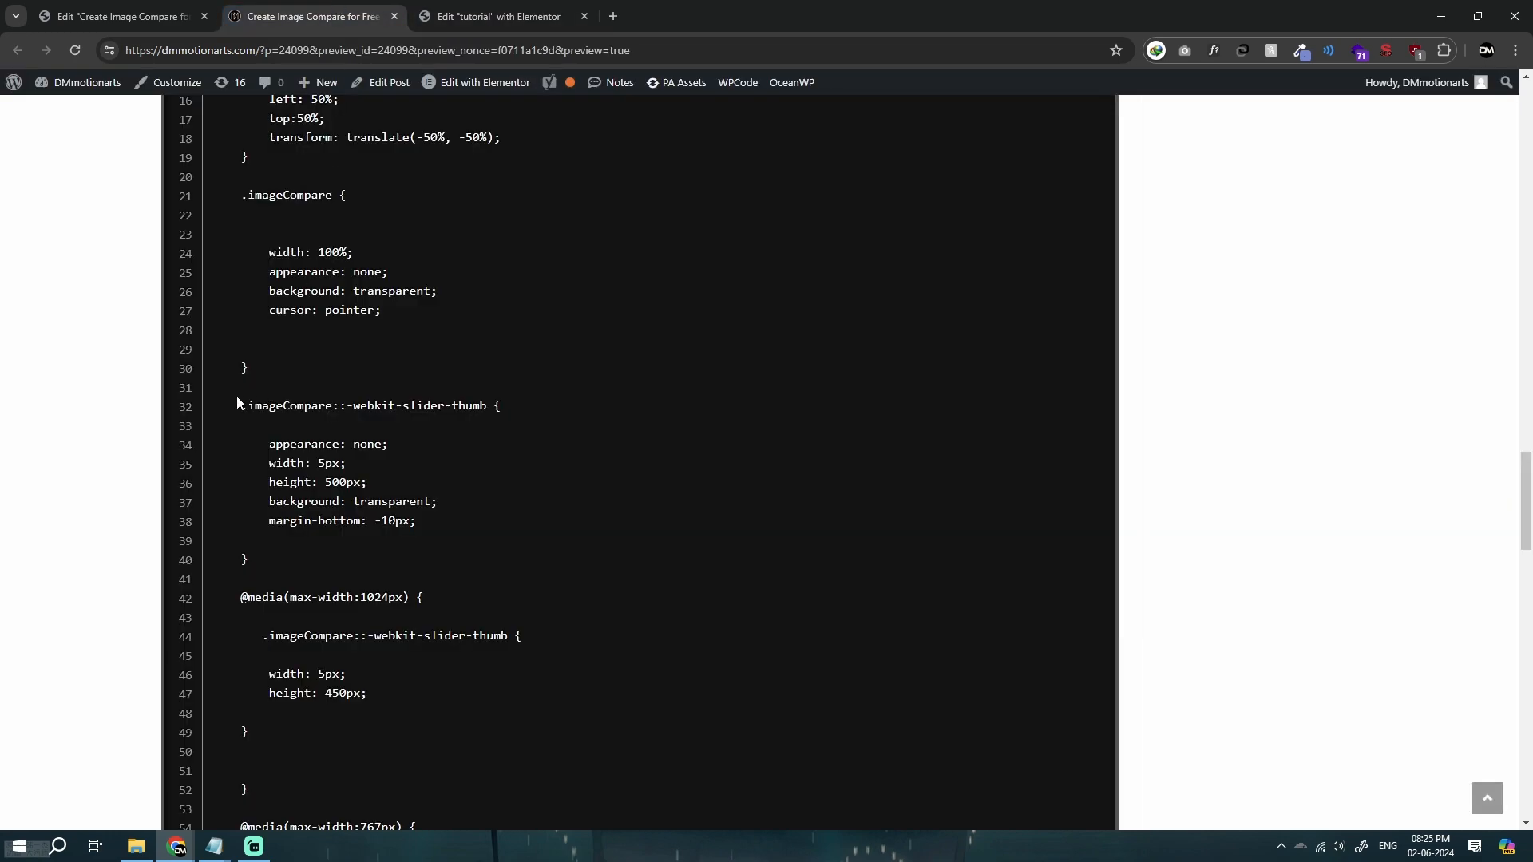
left_click_drag(242, 405, 398, 559)
key("ctrl+c")
Paste the copied .imageCompare::-webkit-slider-thumb rule below the .imageCompare rule in the HTML widget's code.
left_click(557, 12)
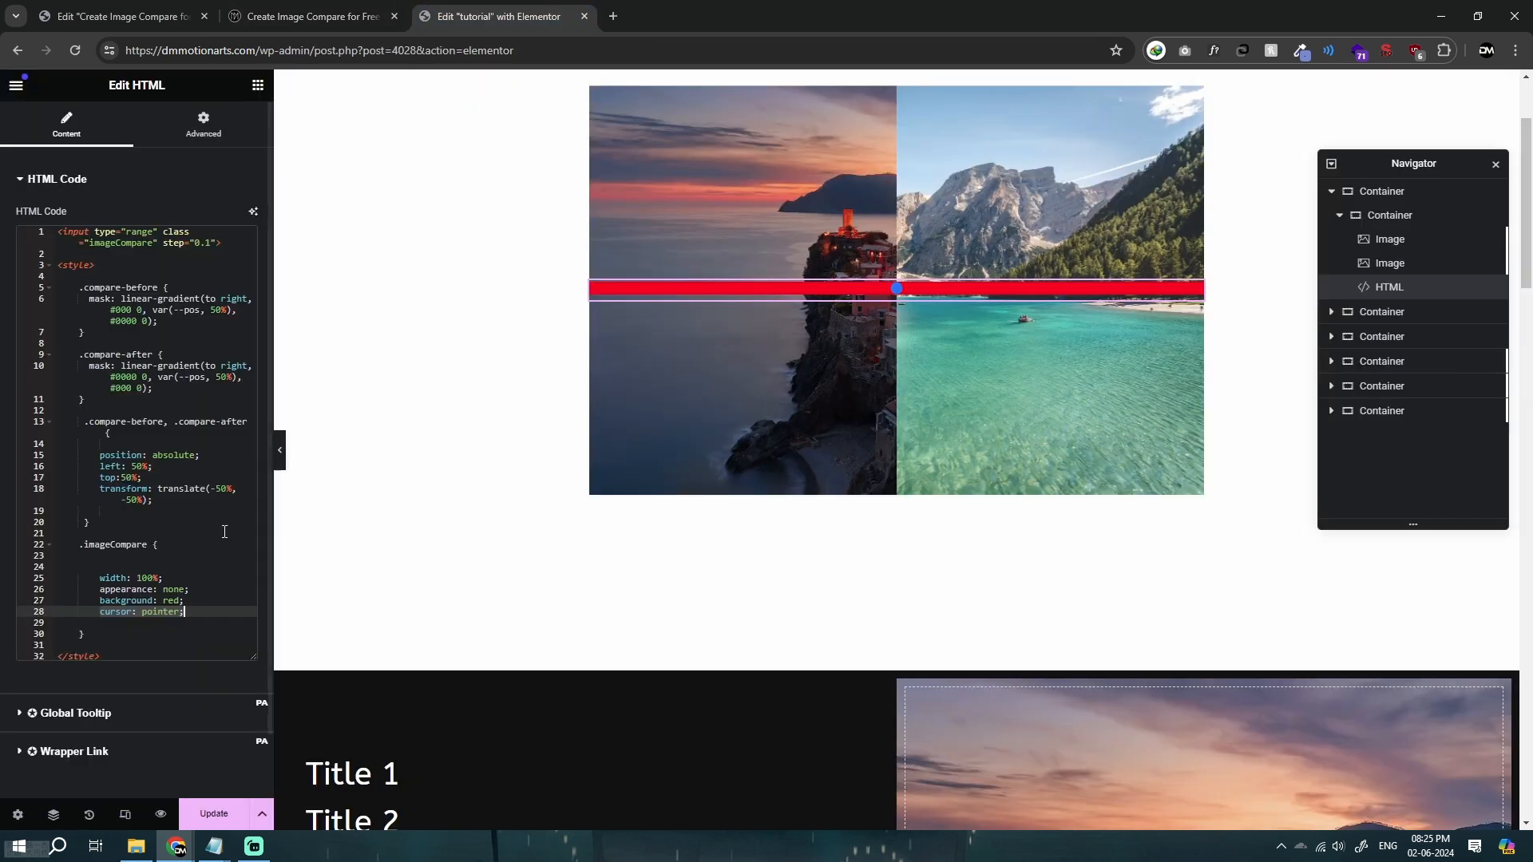
left_click(162, 634)
key("ctrl+v")
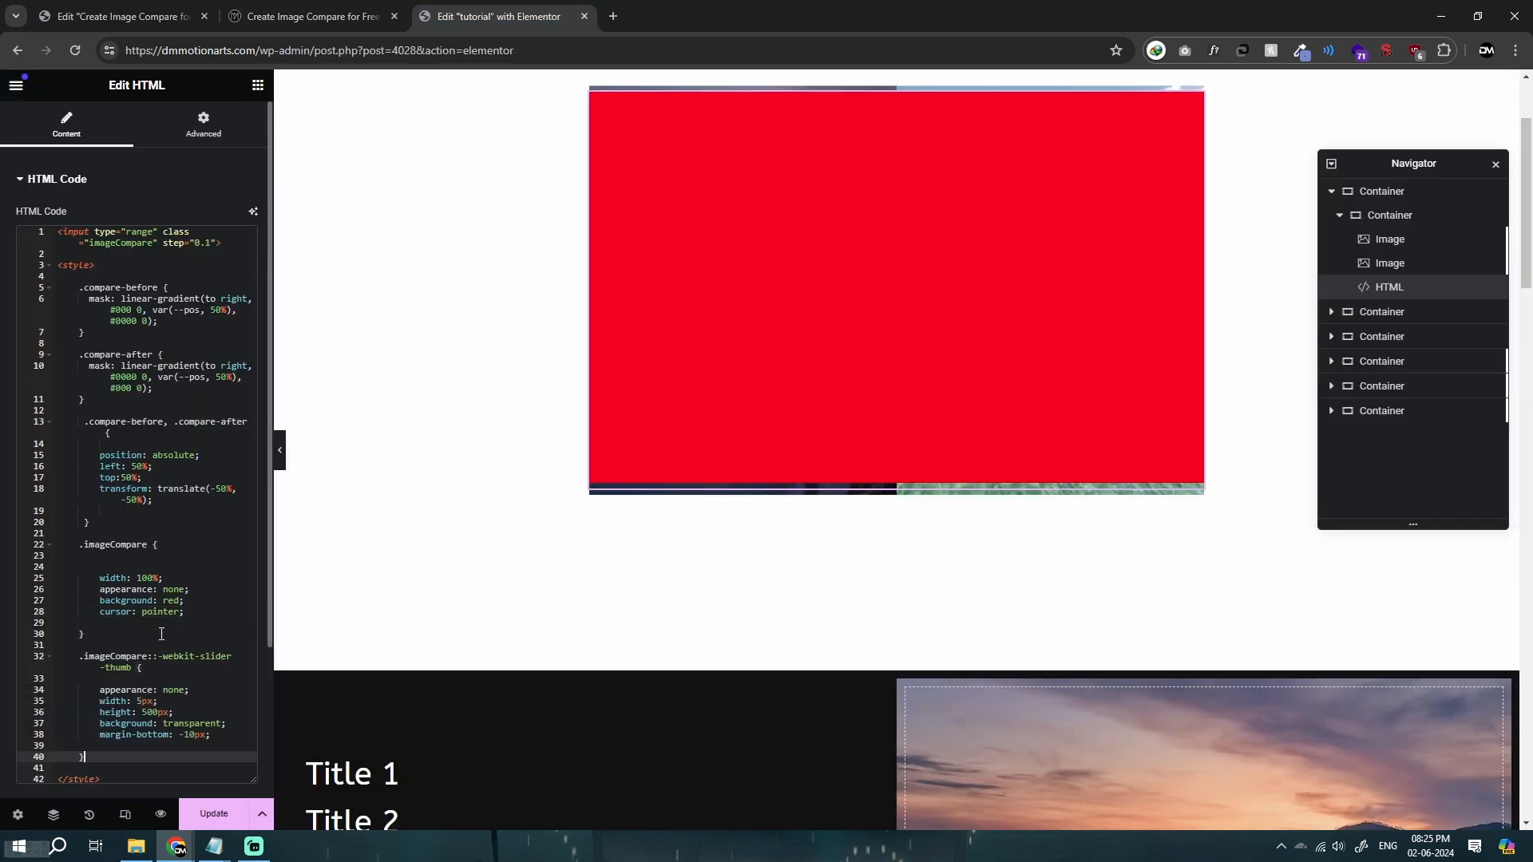
Examine the slider-thumb selector and its height on the reference page and in the widget, along with the .imageCompare background.
scroll(161, 634, "down", 1)
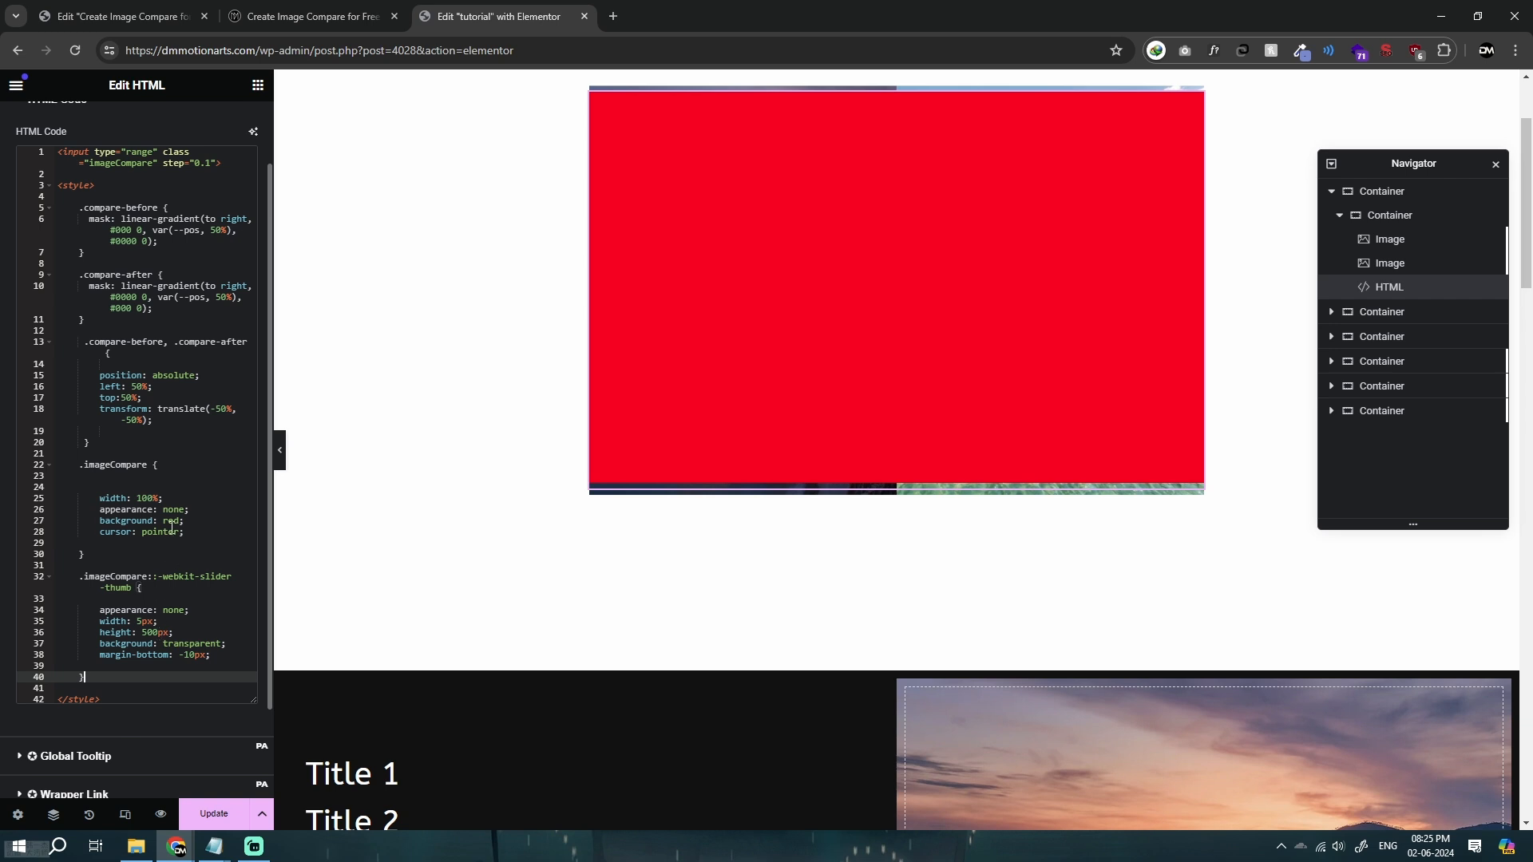
left_click_drag(158, 577, 187, 594)
left_click(188, 591)
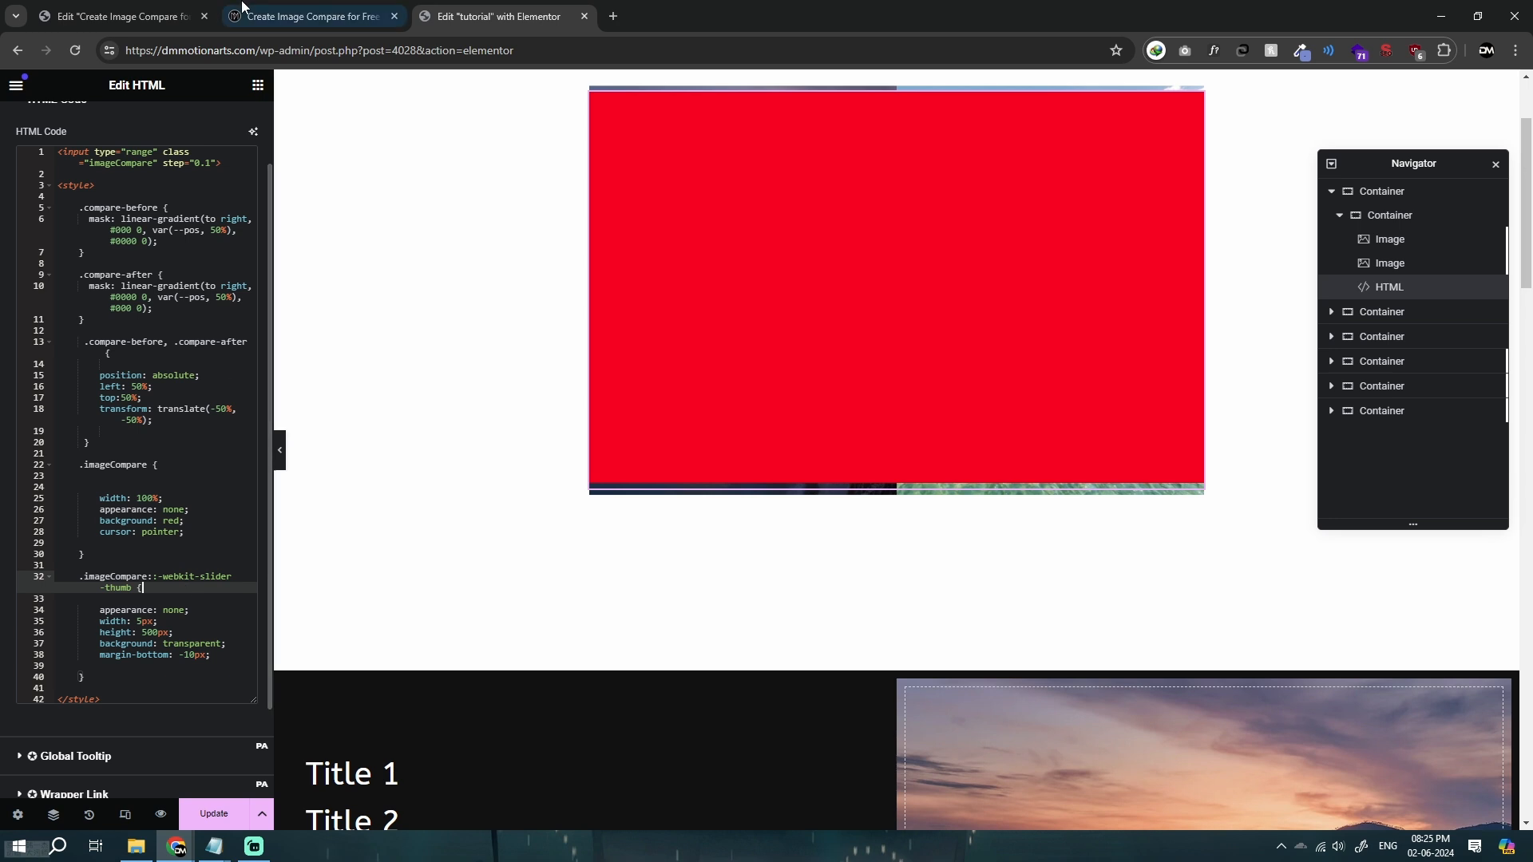
left_click(312, 16)
left_click(345, 495)
left_click_drag(328, 483, 350, 483)
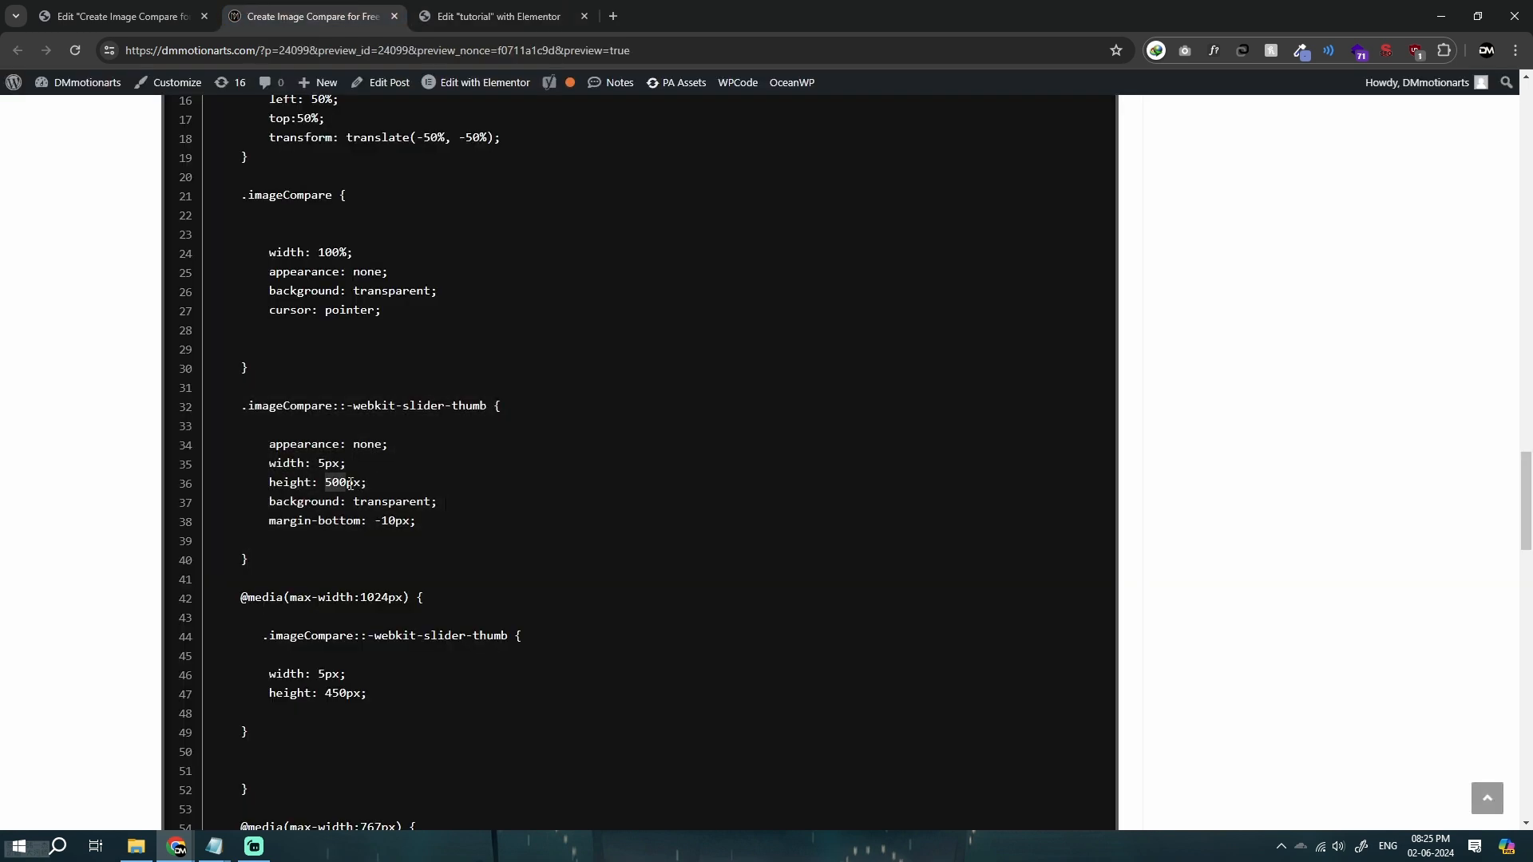
double_click(336, 482)
left_click(524, 16)
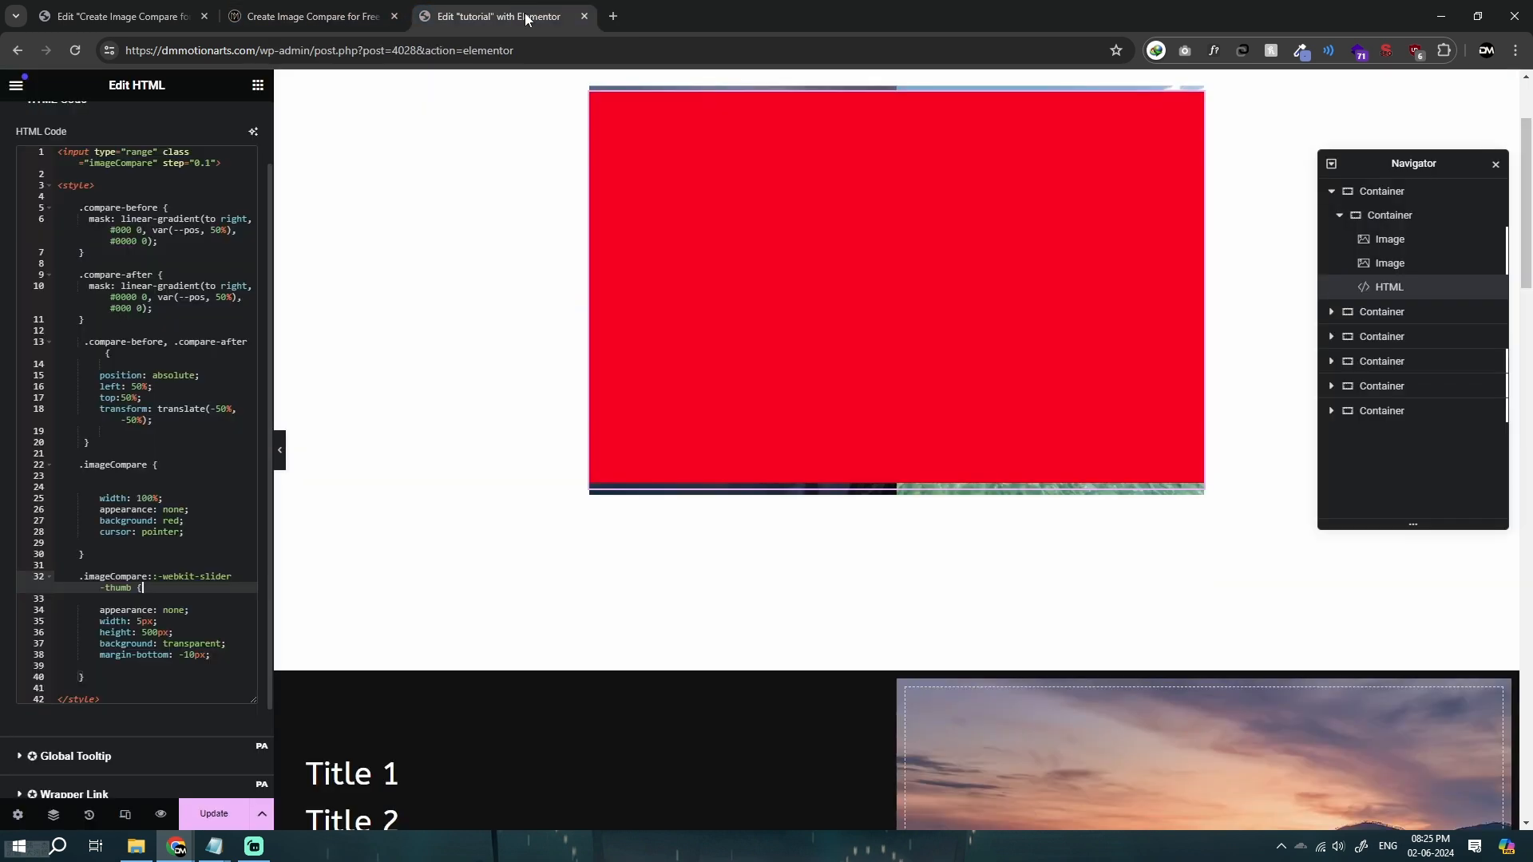
left_click(149, 632)
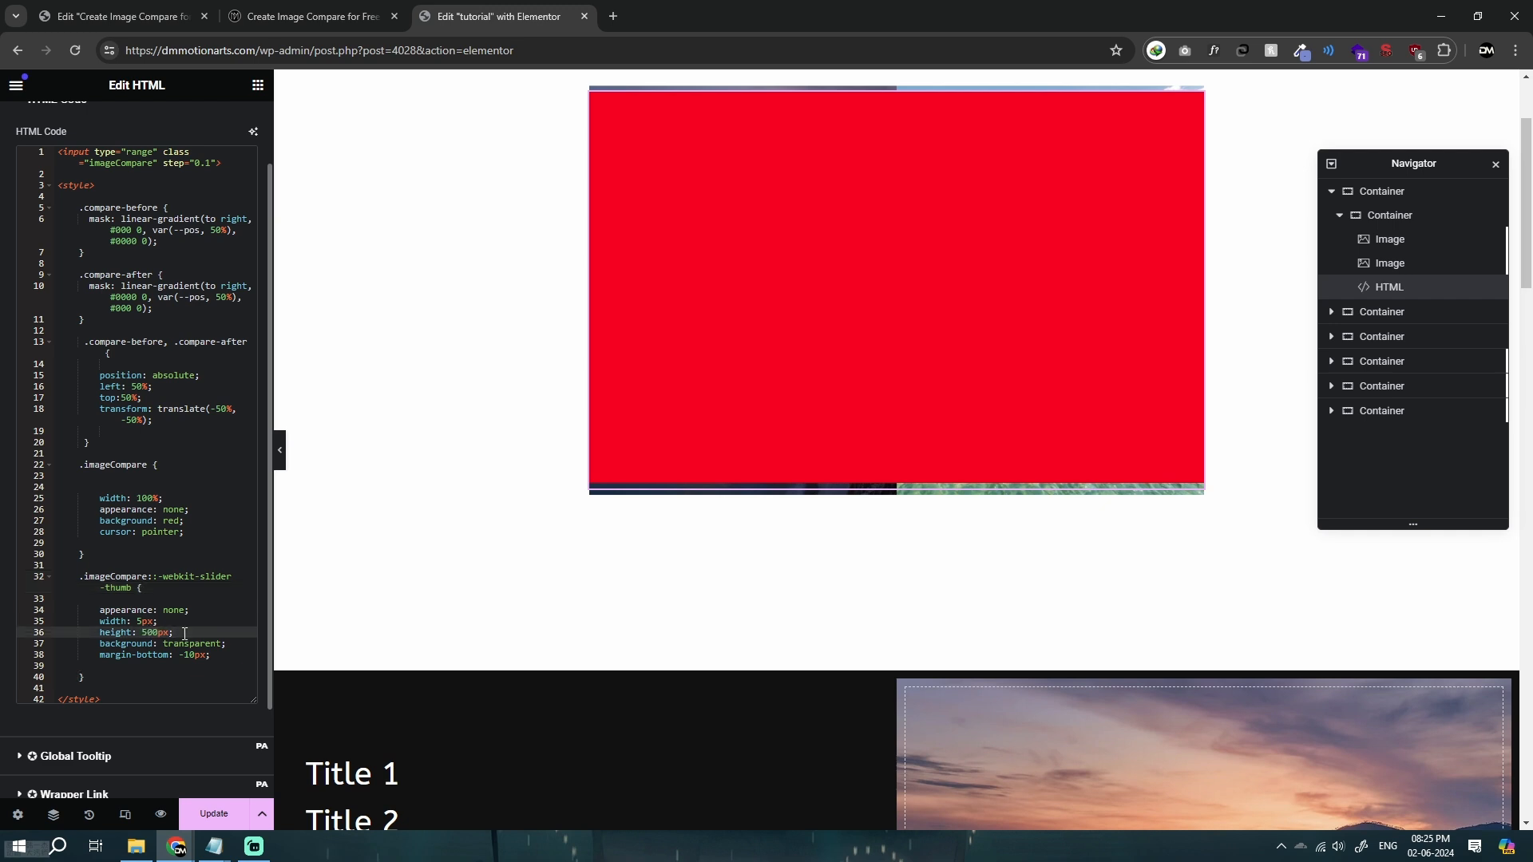
left_click(185, 633)
left_click(171, 522)
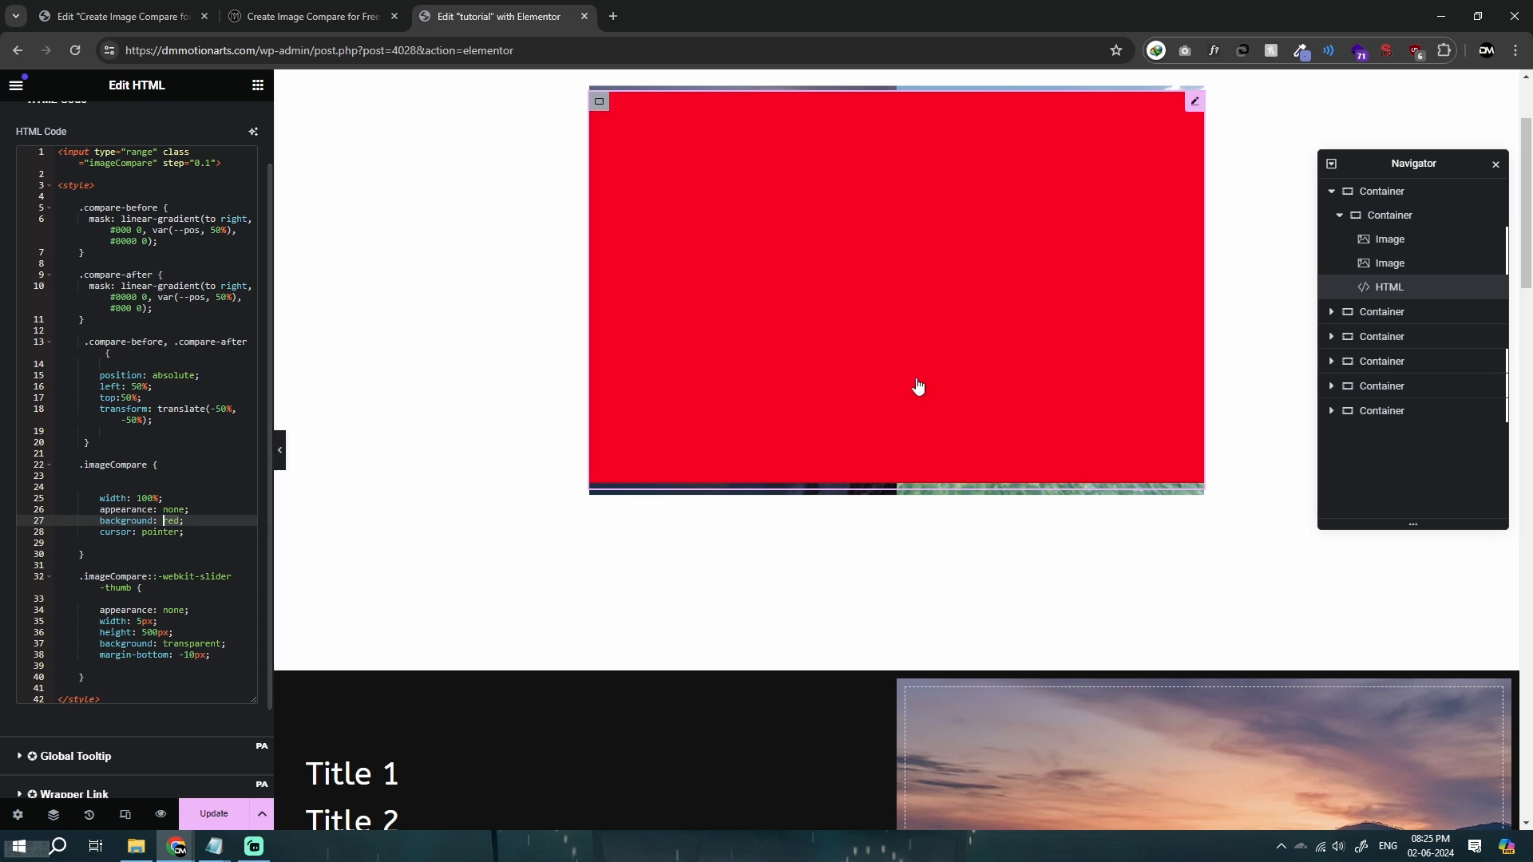
Set the slider thumb's height to 50px, and select the background colour value in the .imageCompare rule.
left_click(155, 633)
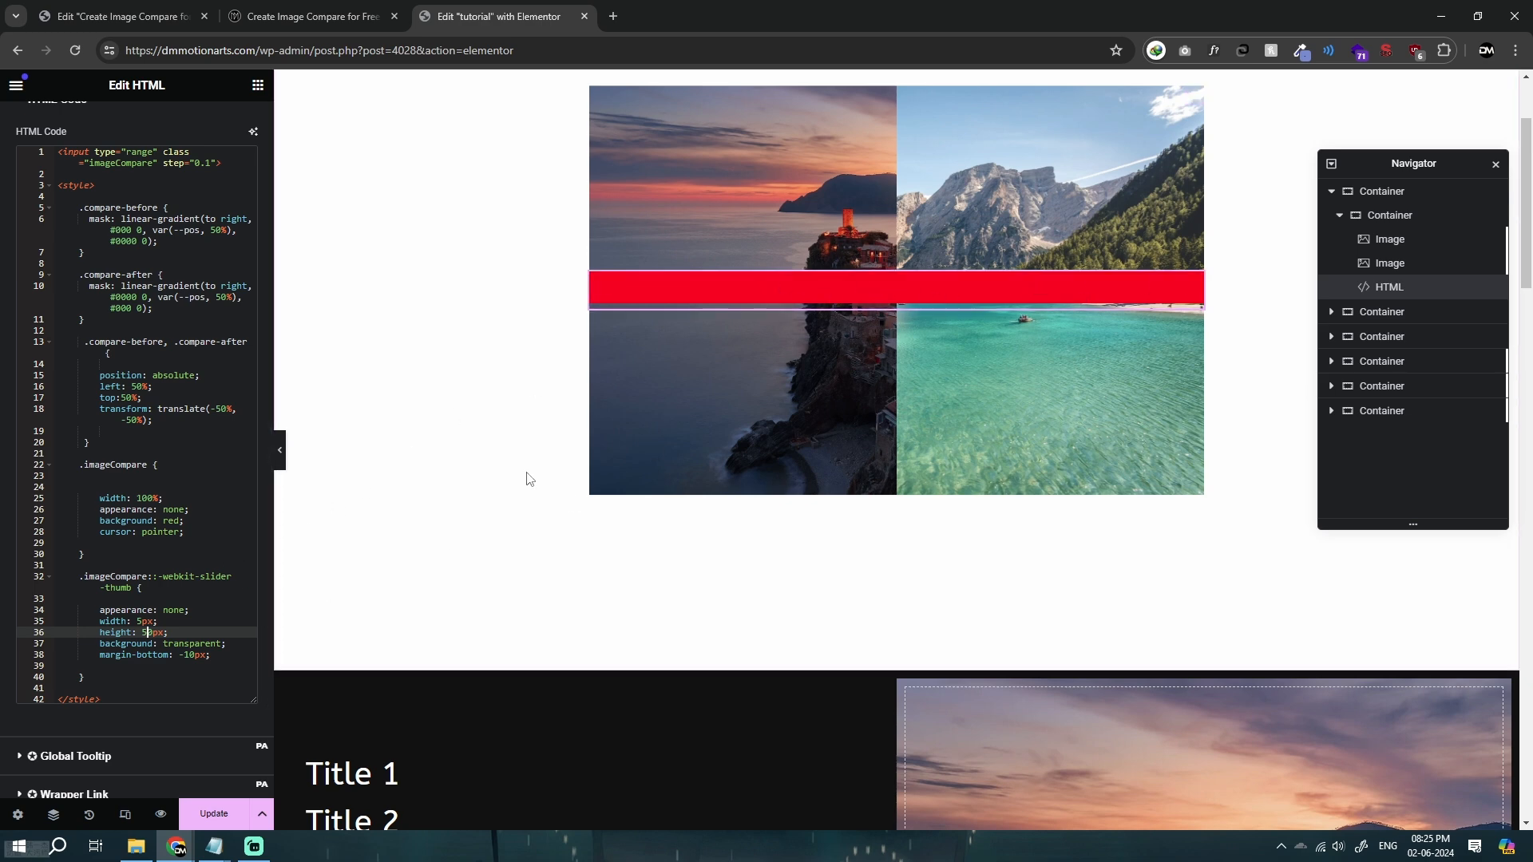
type("0")
key("BackSpace")
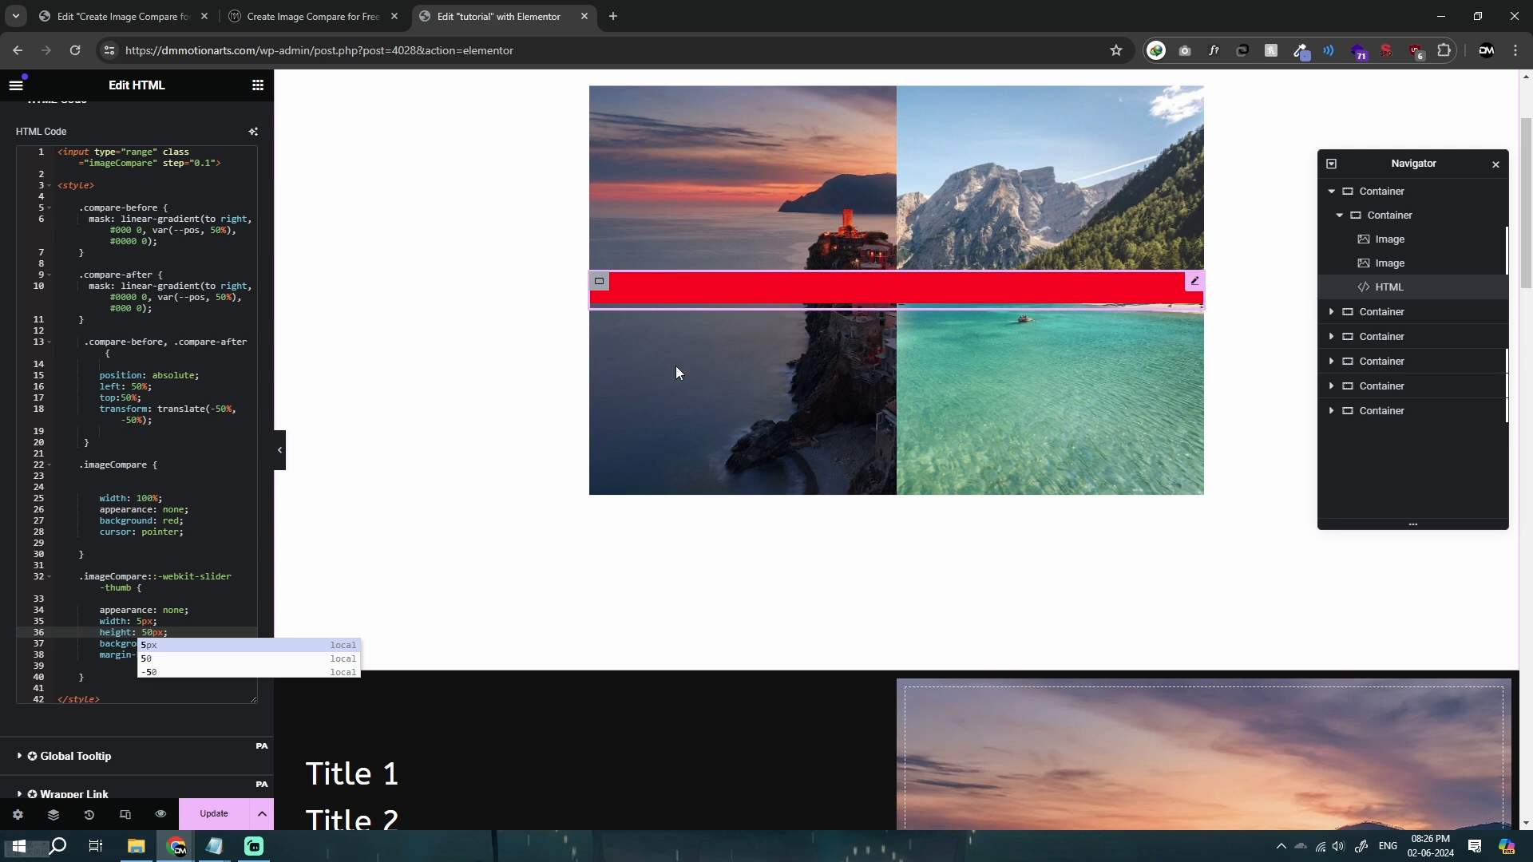
double_click(170, 521)
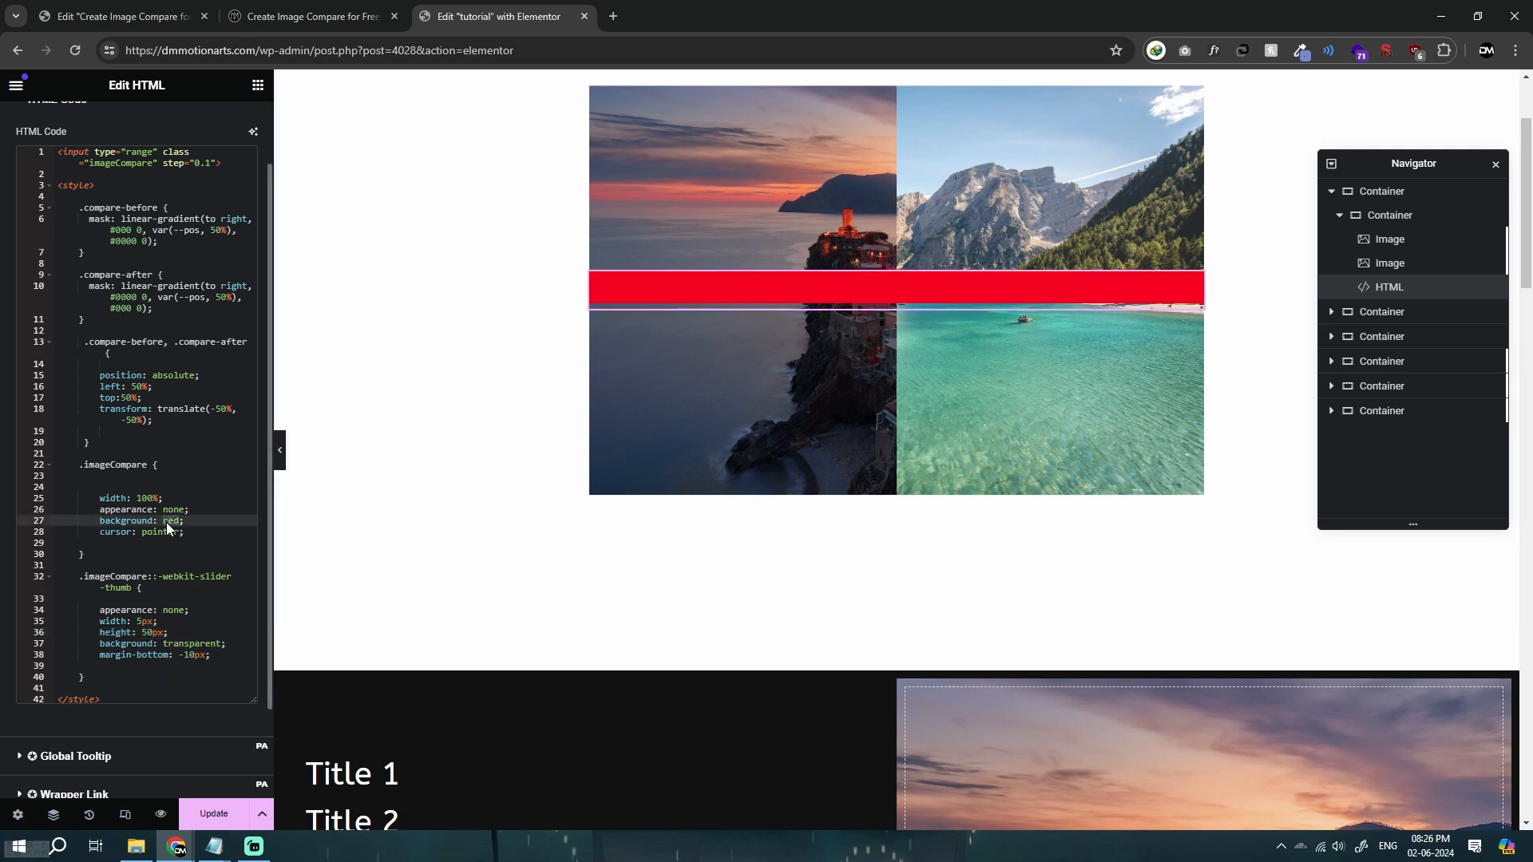
Set the background in the .imageCompare rule to transparent.
type("transpa")
key("Return")
type(";")
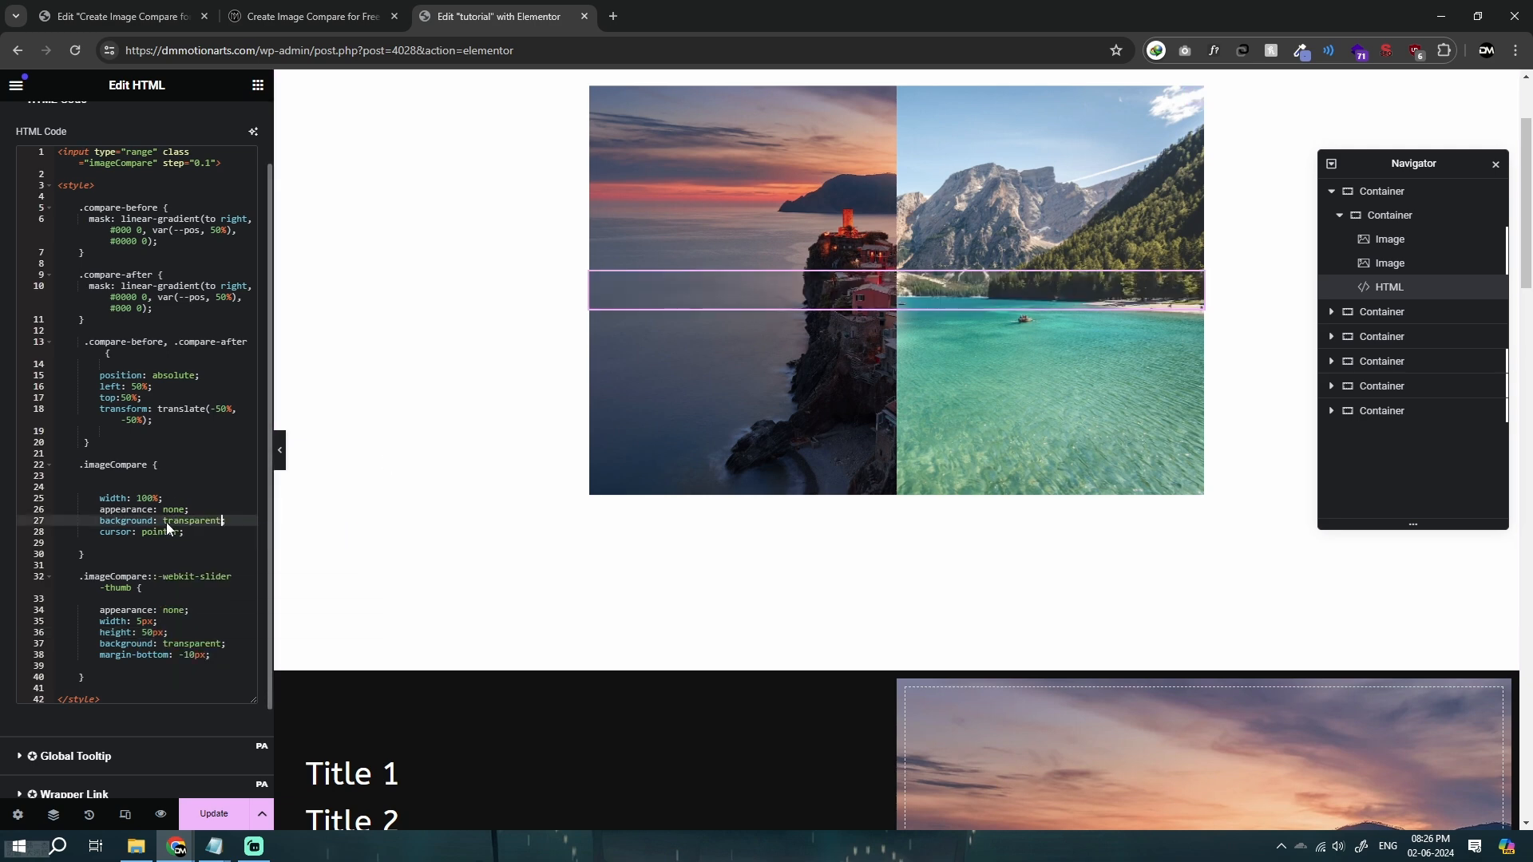
Set the slider thumb's height to 500px and its background to red.
left_click(149, 633)
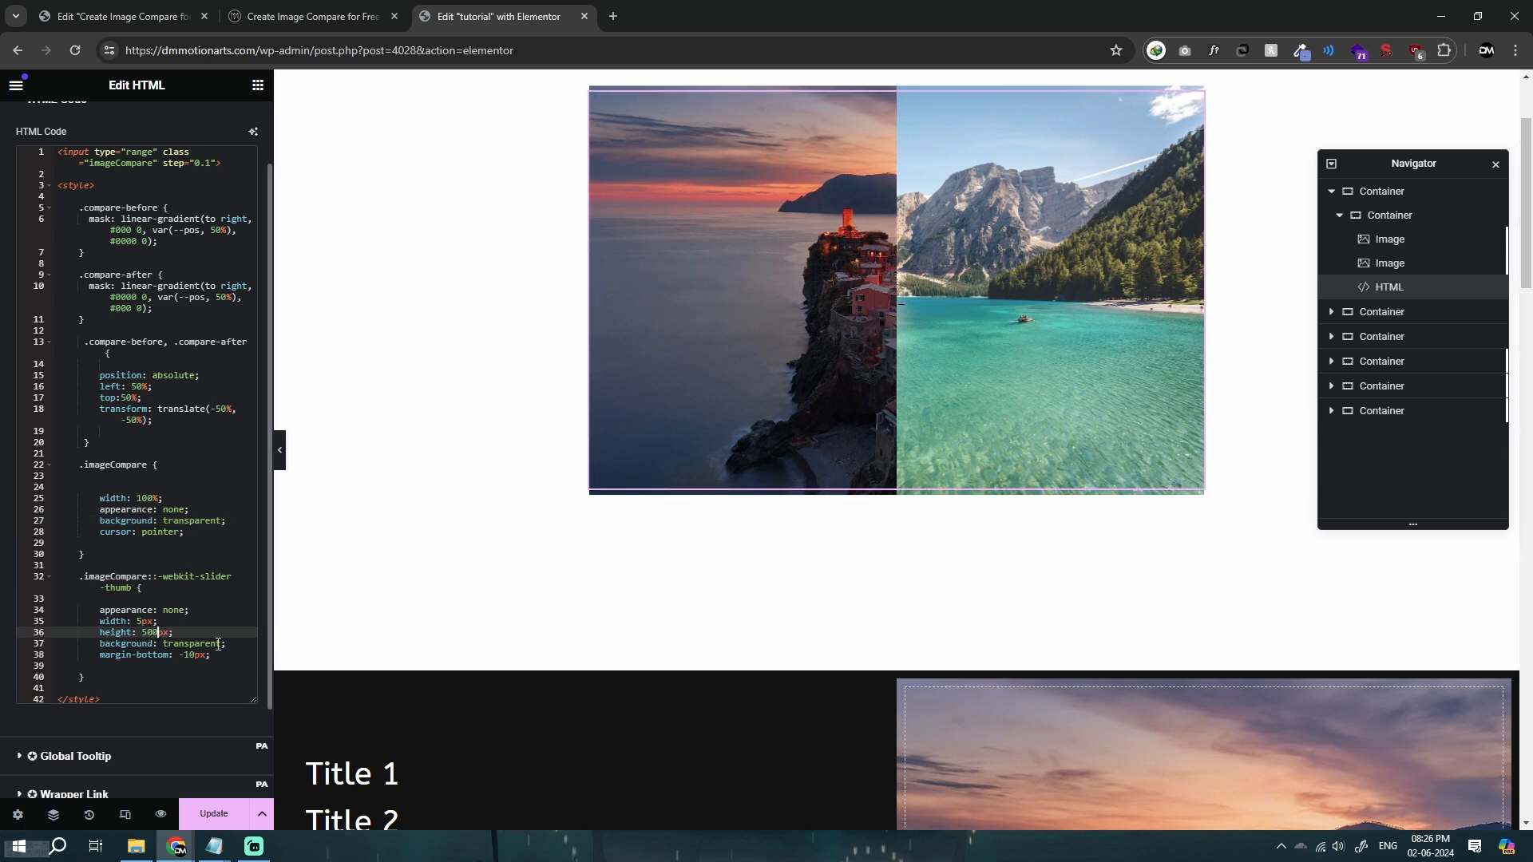
left_click(219, 644)
key("ctrl+BackSpace")
type("red")
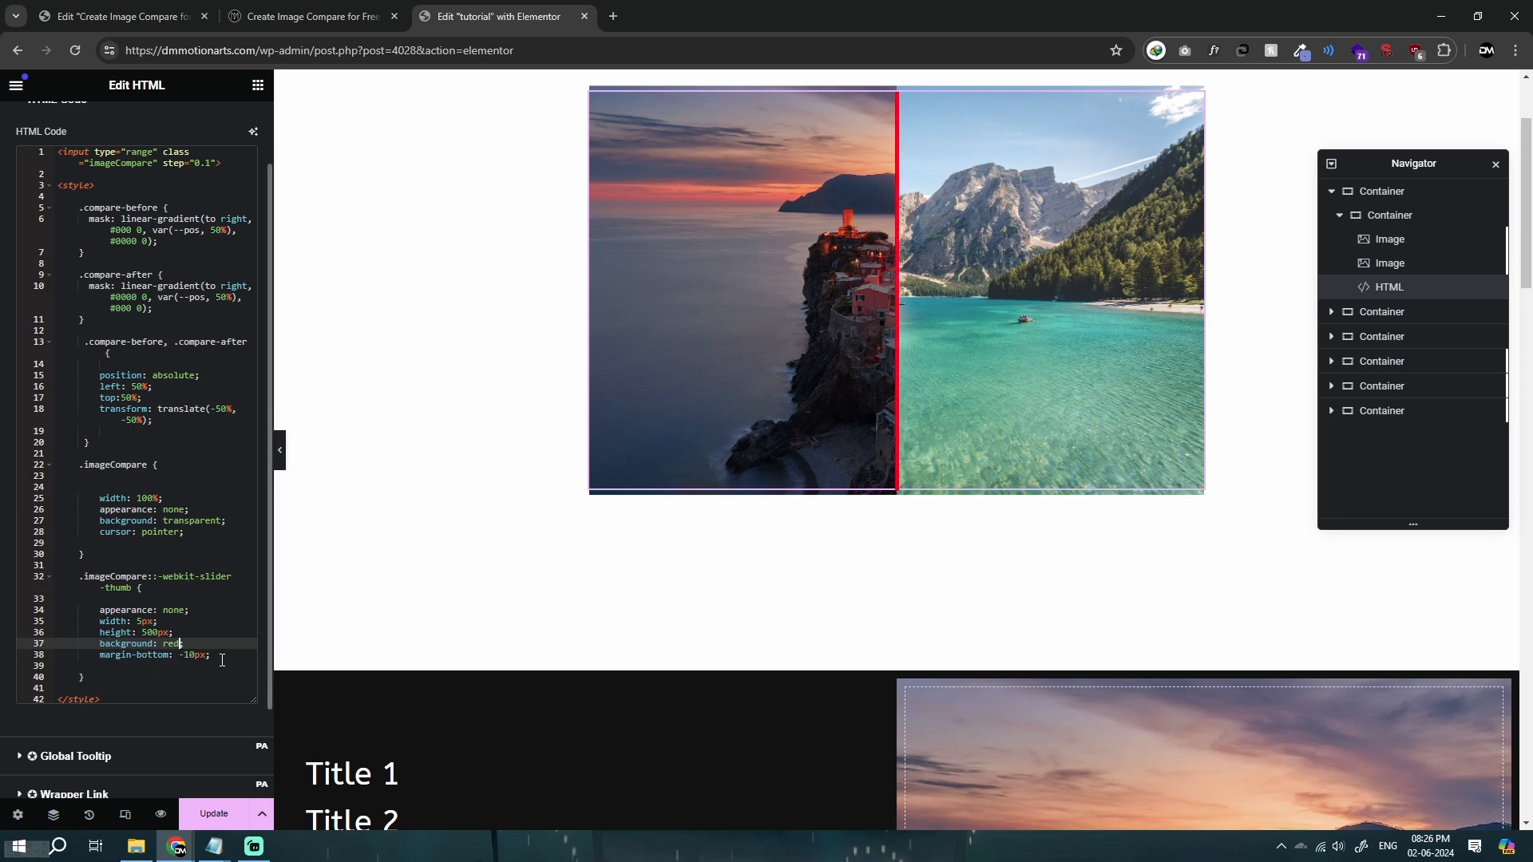
Set the slider thumb's height to 50px, and try the thumb without its appearance: none declaration before restoring that line.
left_click(159, 632)
key("BackSpace")
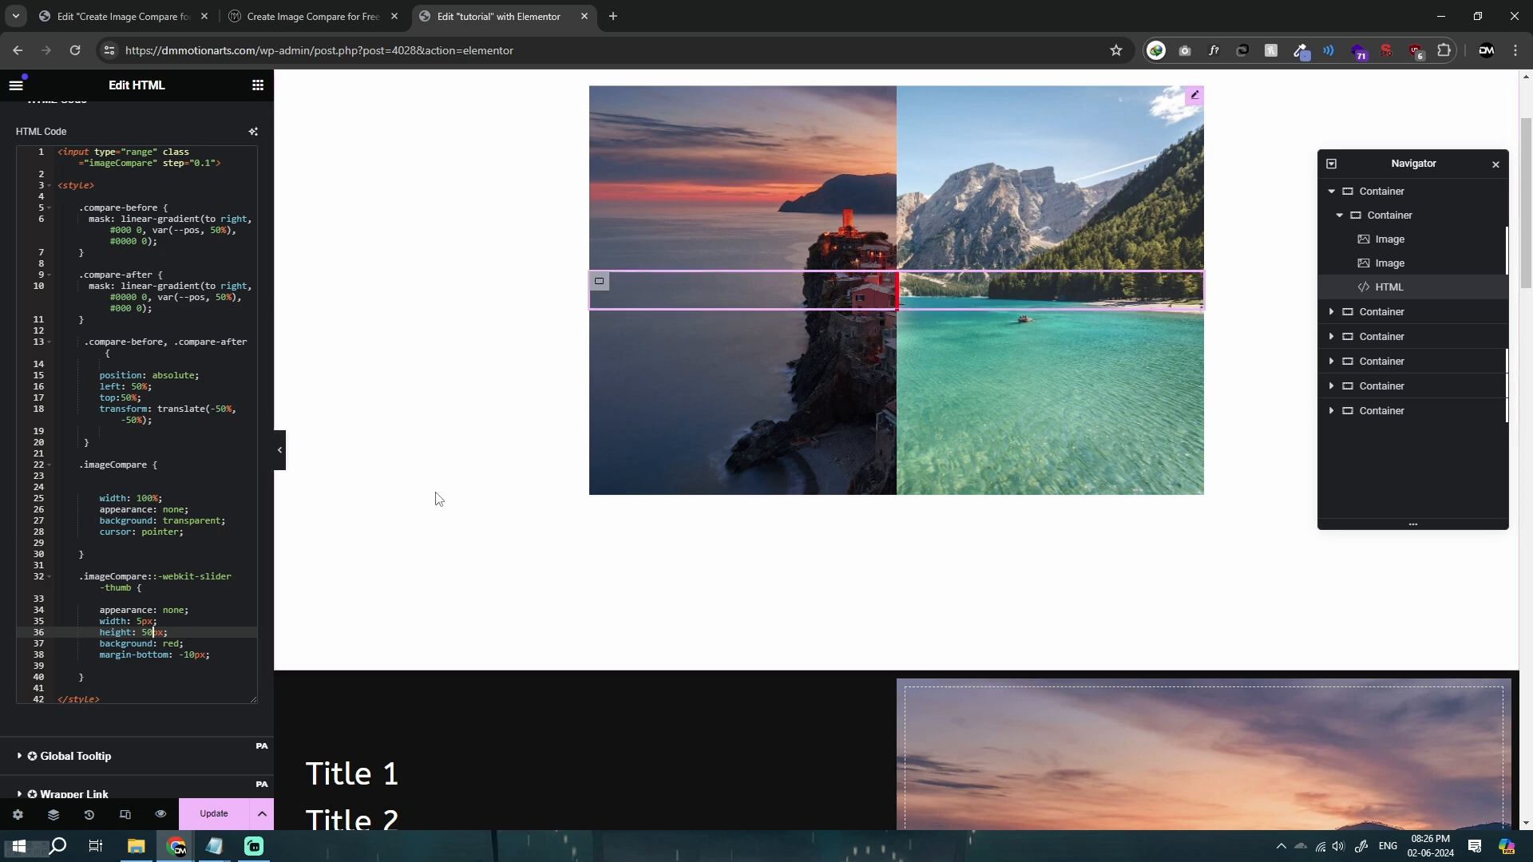
triple_click(104, 608)
key("BackSpace")
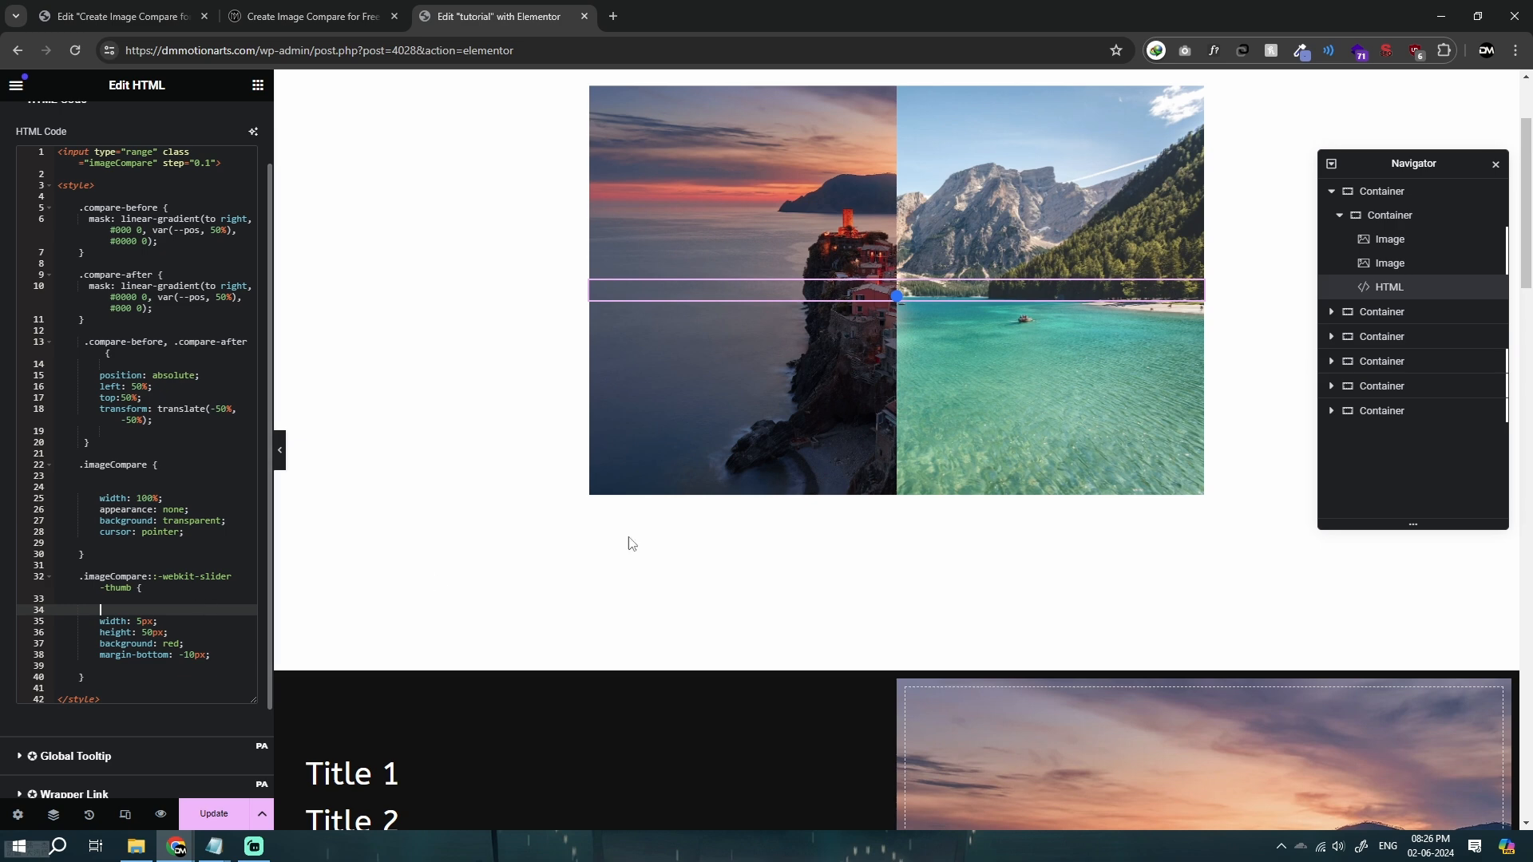
key("ctrl+z")
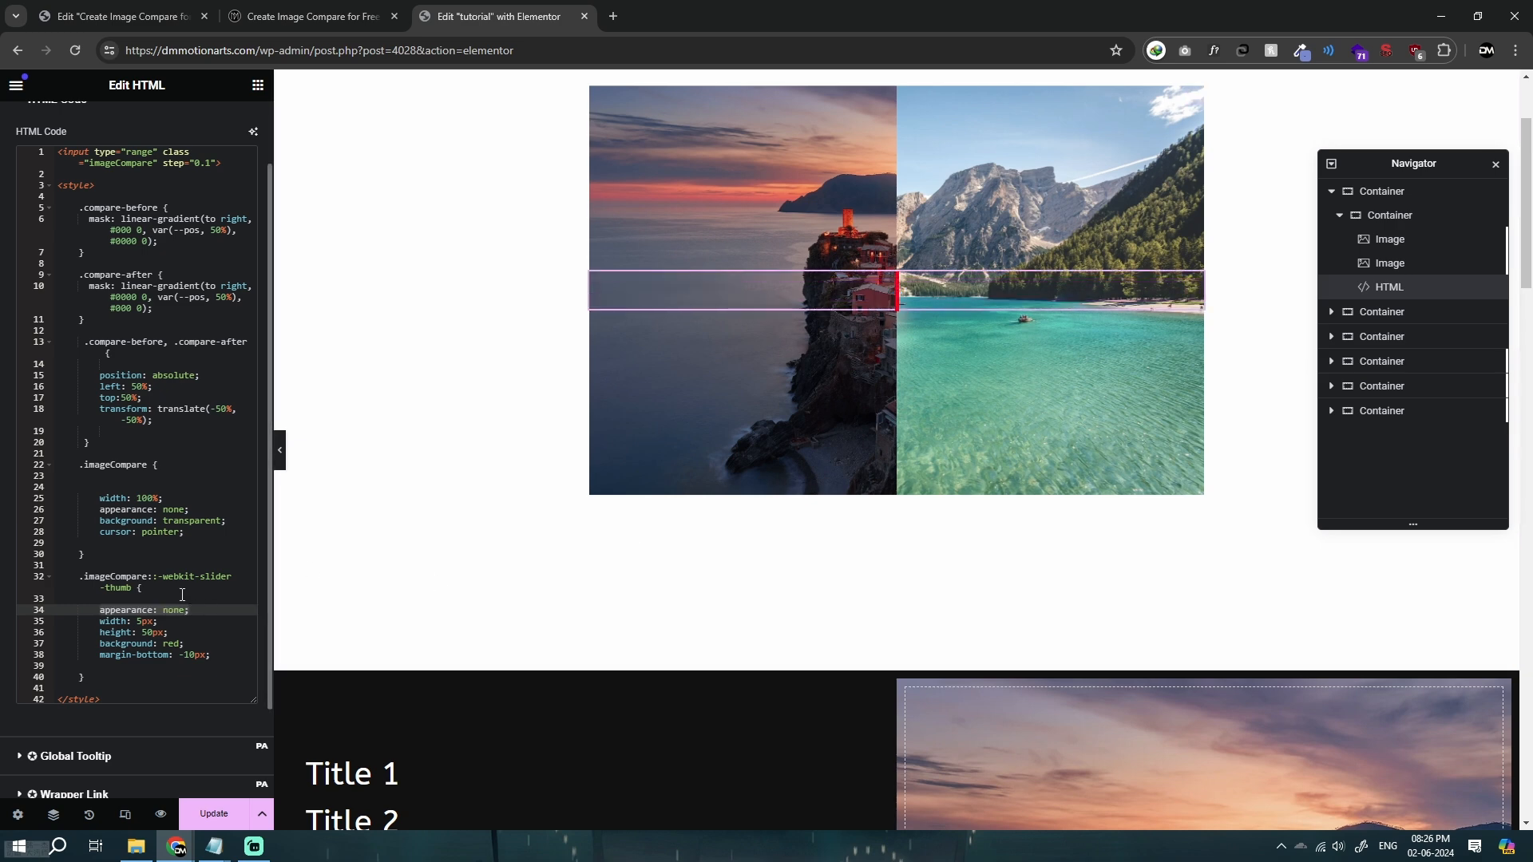
Review the complete .imageCompare rule and the .imageCompare::-webkit-slider-thumb rule in the widget's code.
left_click_drag(80, 465, 202, 555)
left_click(202, 555)
left_click_drag(80, 577, 190, 674)
left_click(189, 674)
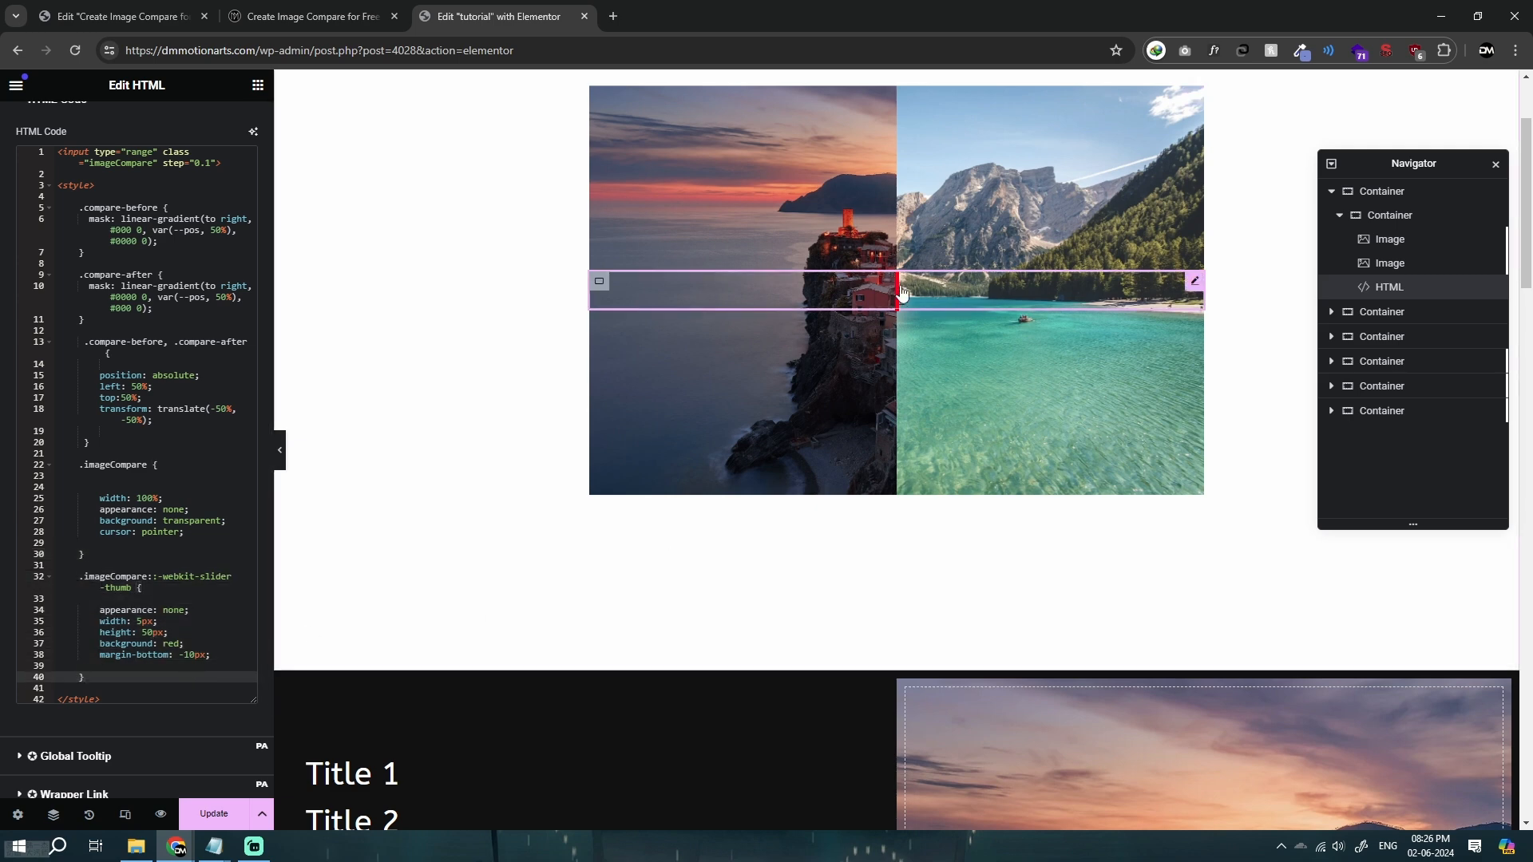
Try a slider thumb height of 500px and return it to 50px.
left_click(154, 632)
type("0")
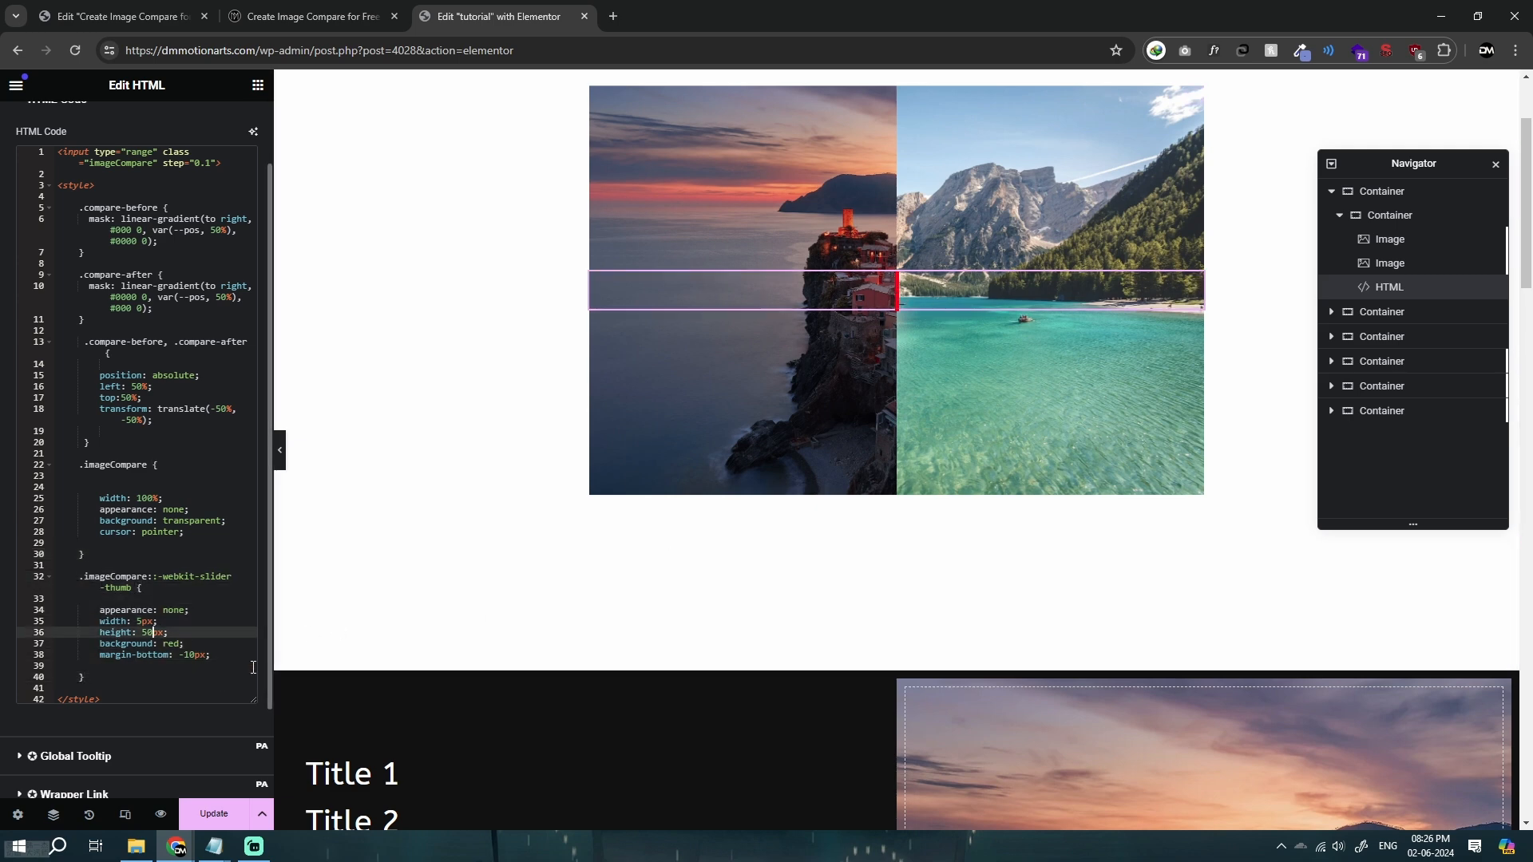
key("BackSpace")
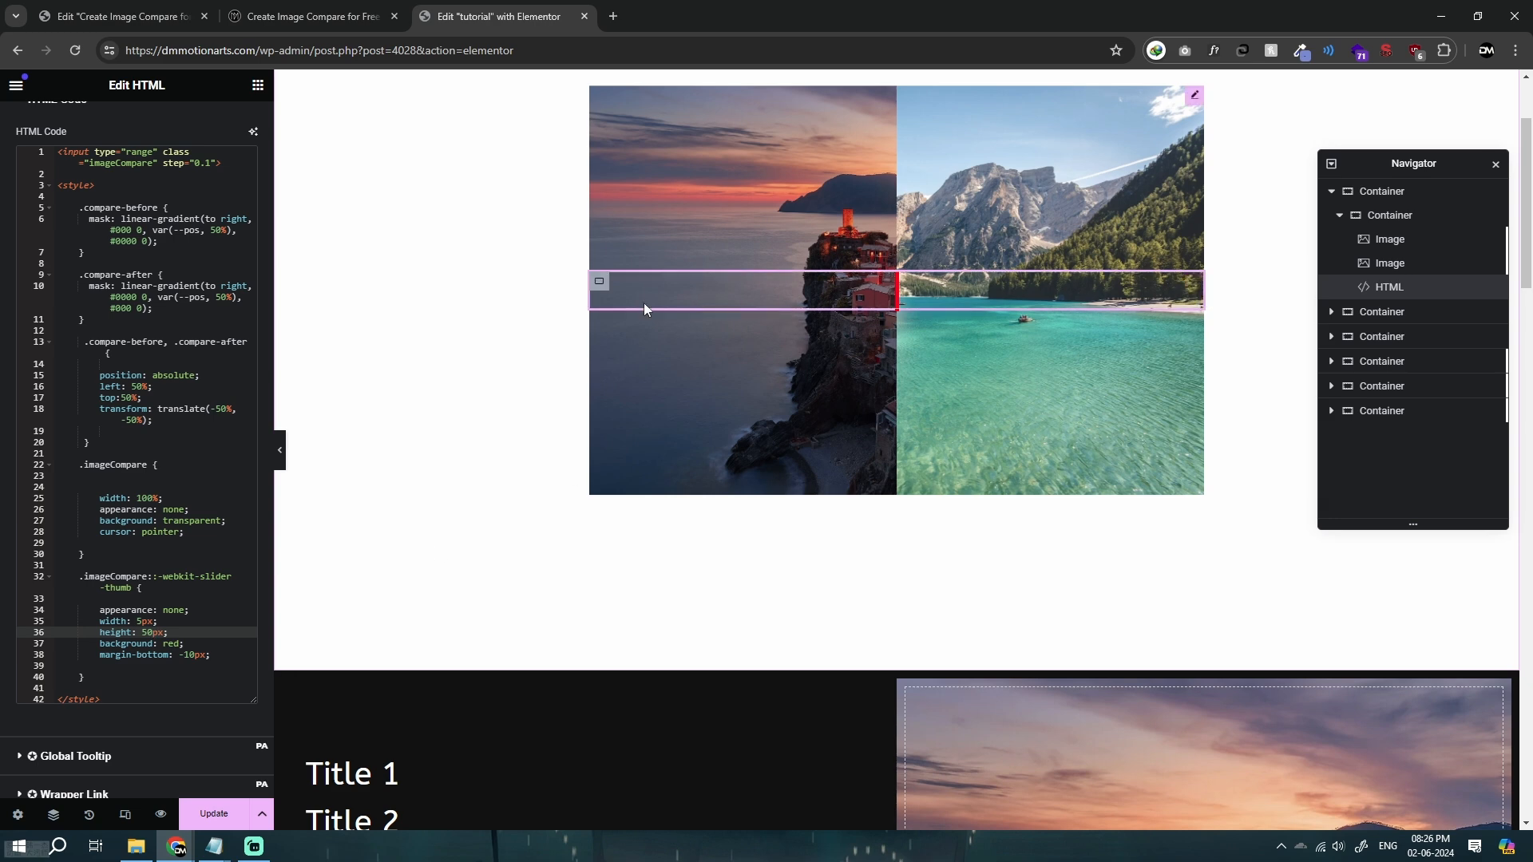
Select the inner container and examine the image comparison at full page width without the editor panel.
left_click(599, 282)
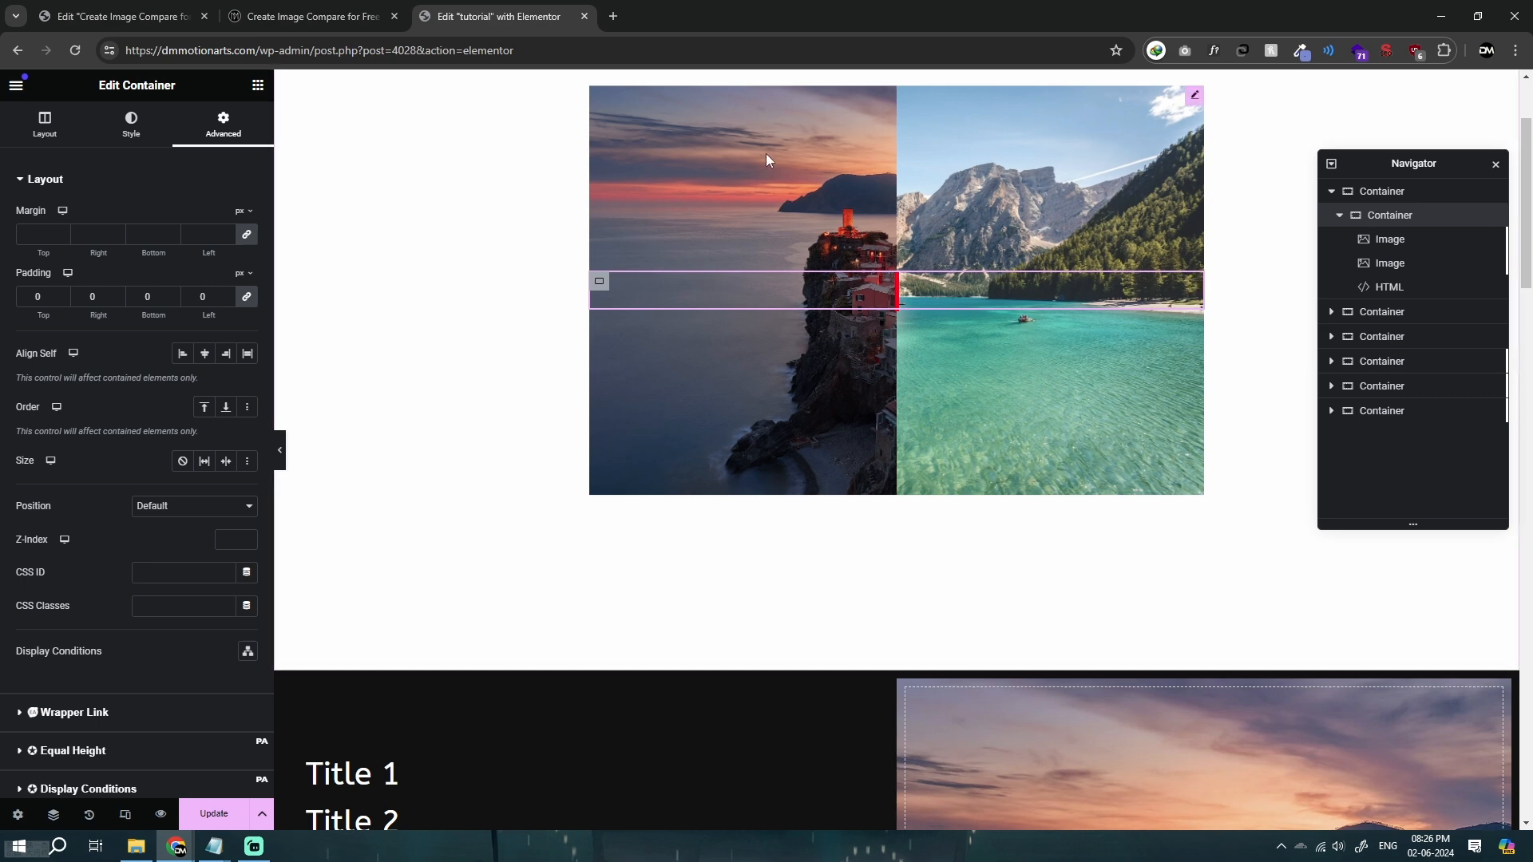
left_click(280, 450)
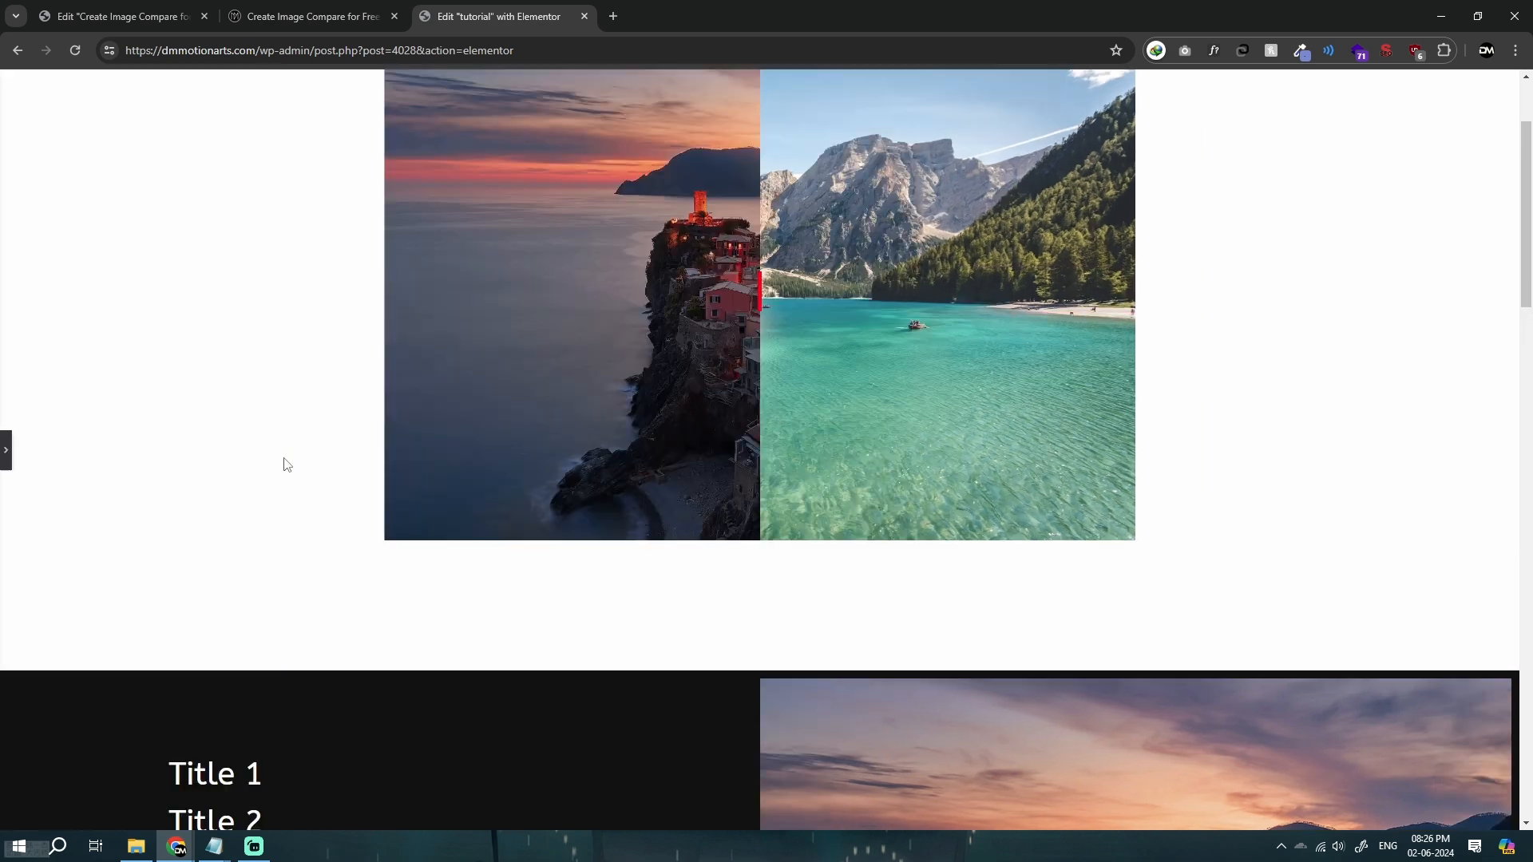
scroll(286, 465, "up", 2)
left_click(6, 449)
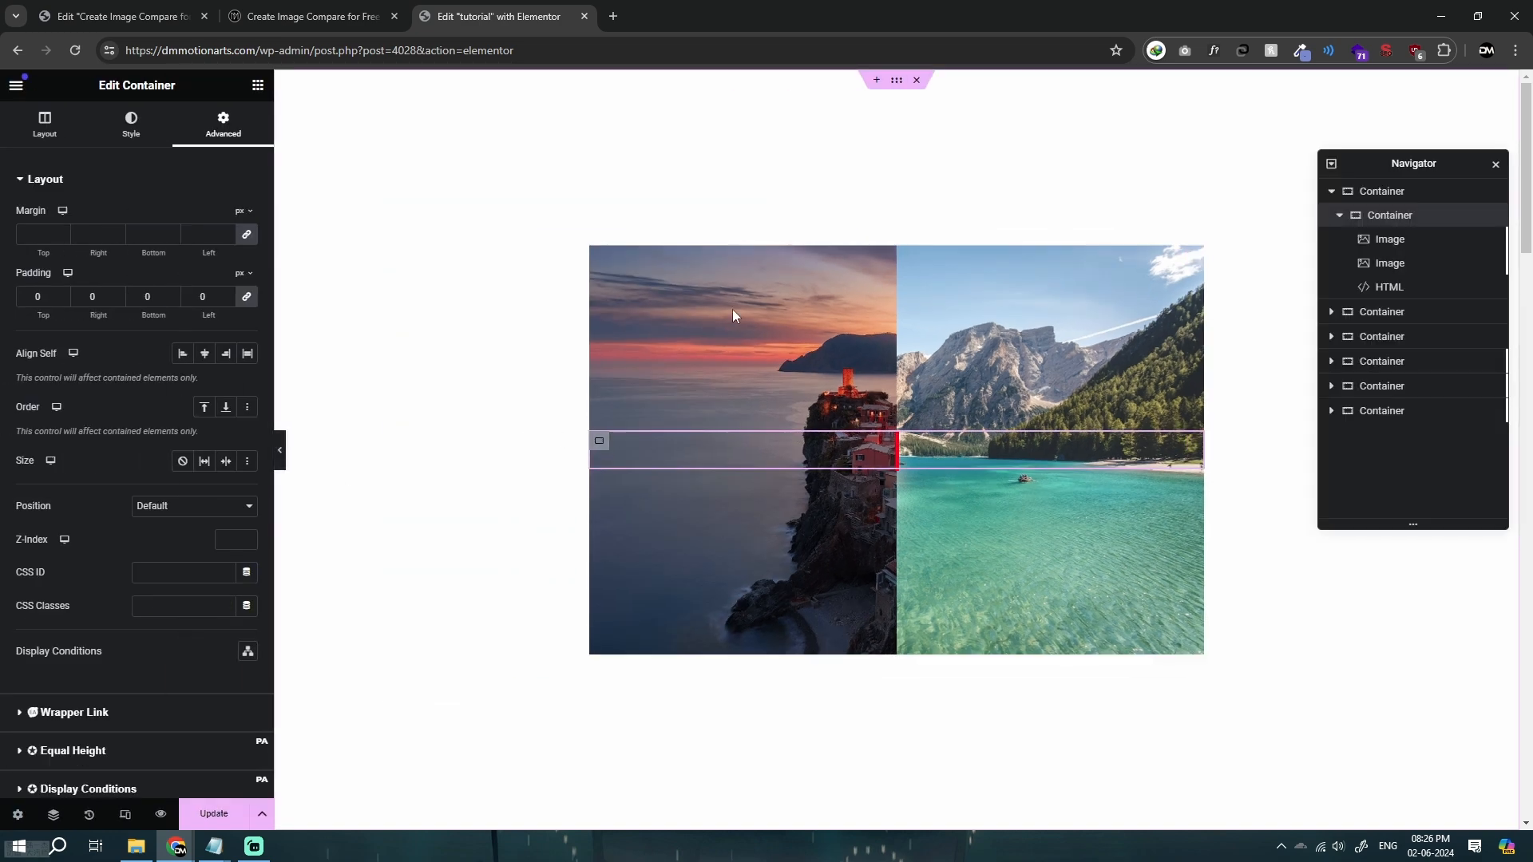
Add an Image widget to the outer container below the comparison and set its custom width to 33%.
left_click(896, 80)
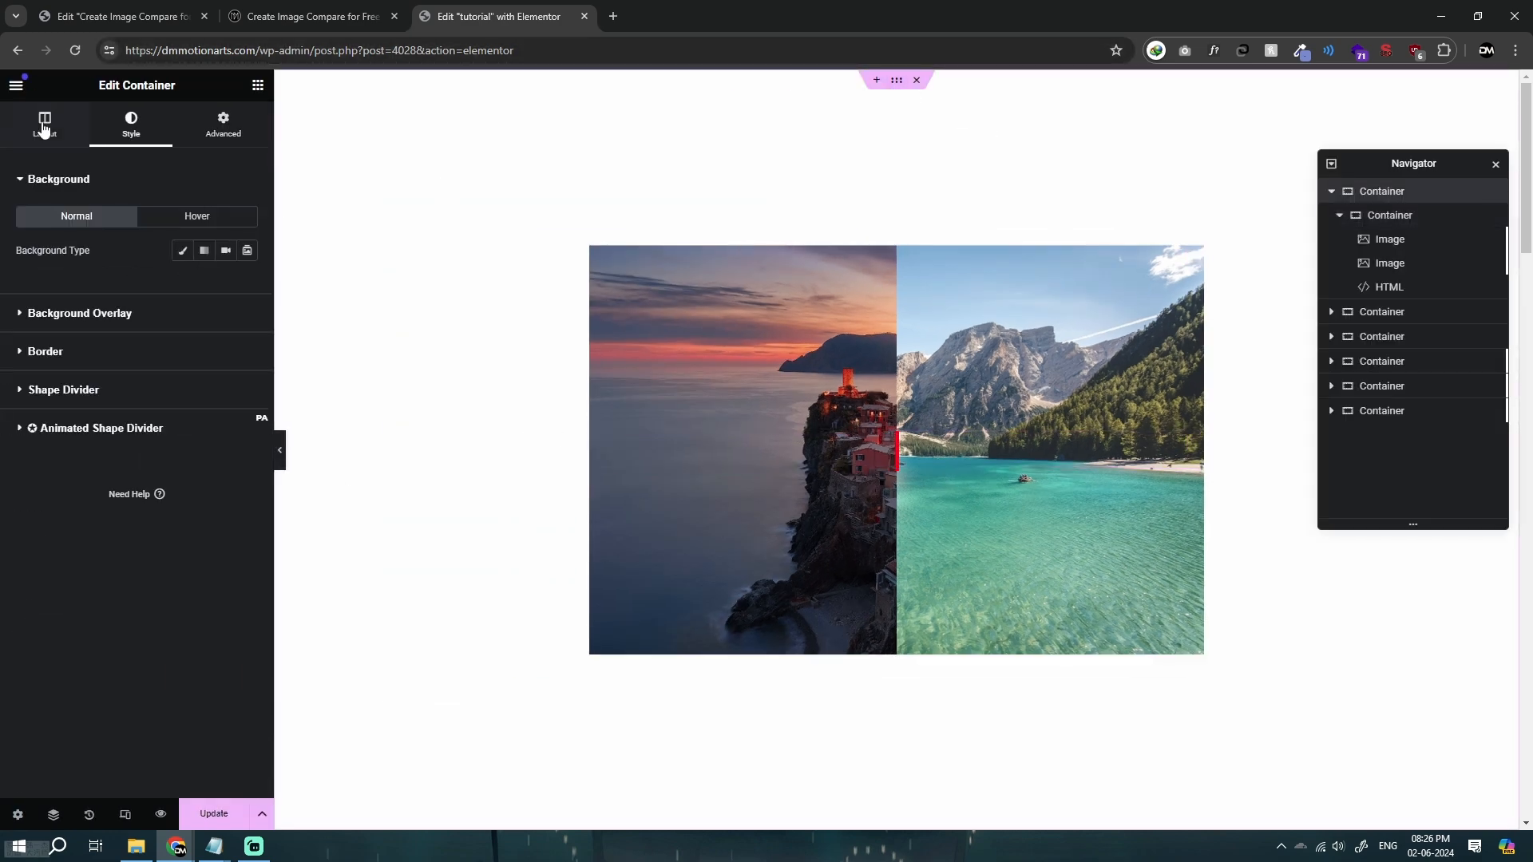
left_click(258, 85)
left_click(213, 396)
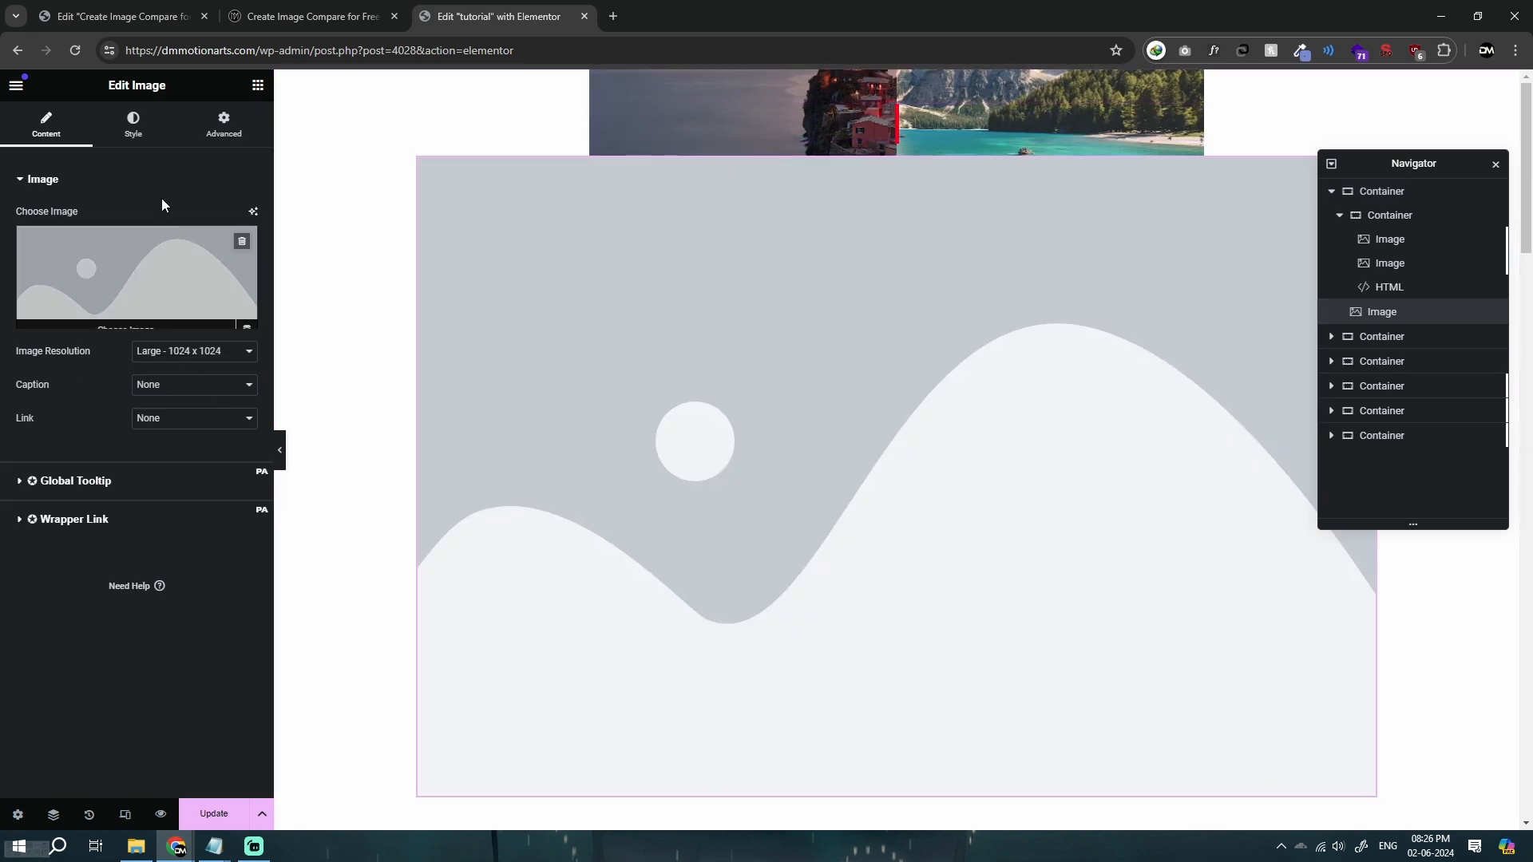
left_click(223, 125)
left_click(192, 342)
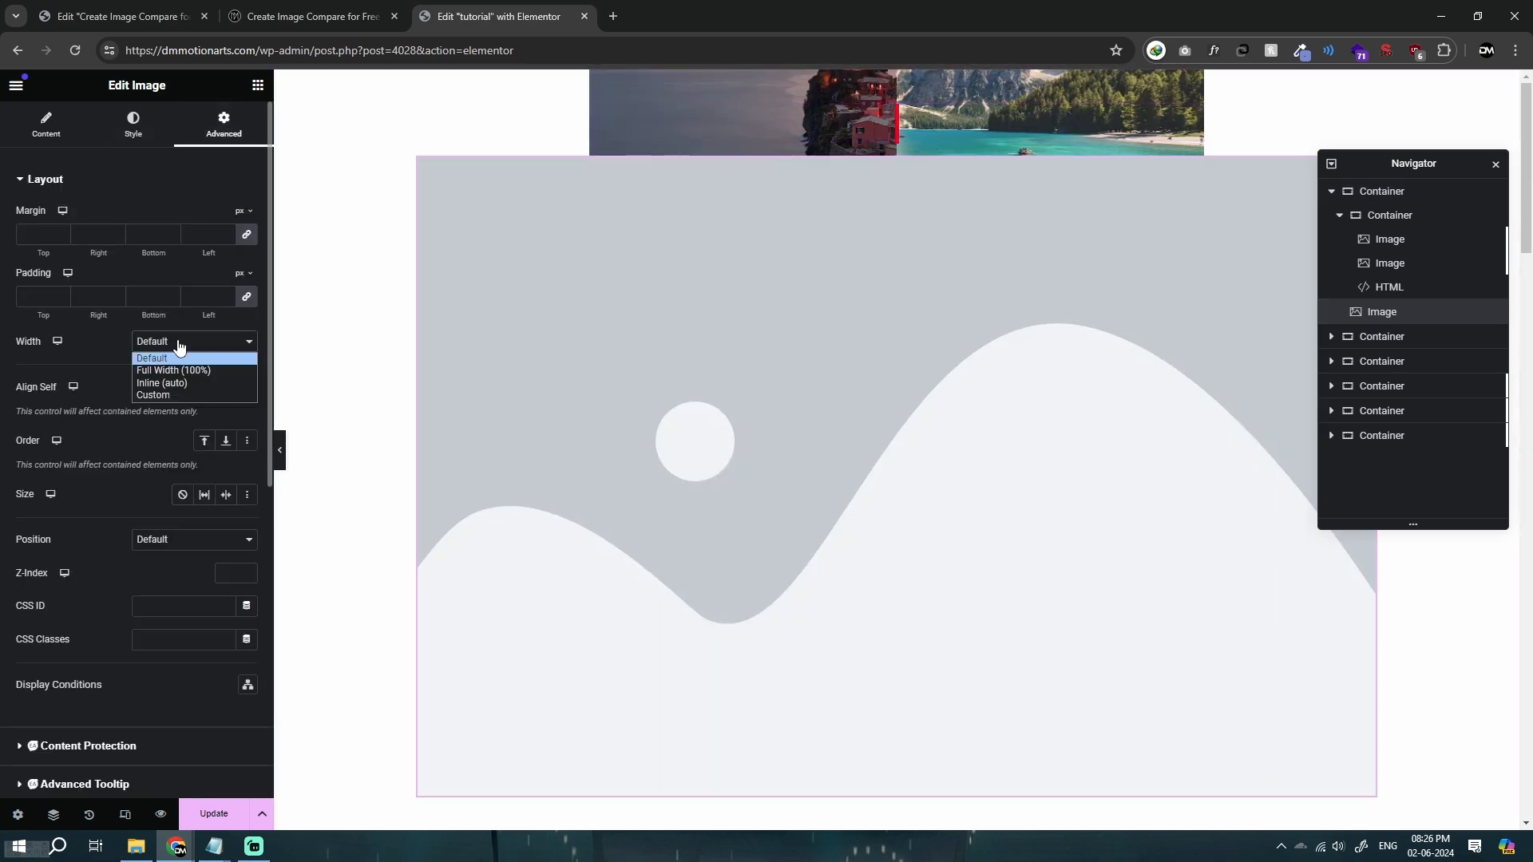
left_click(164, 388)
left_click_drag(26, 402, 77, 402)
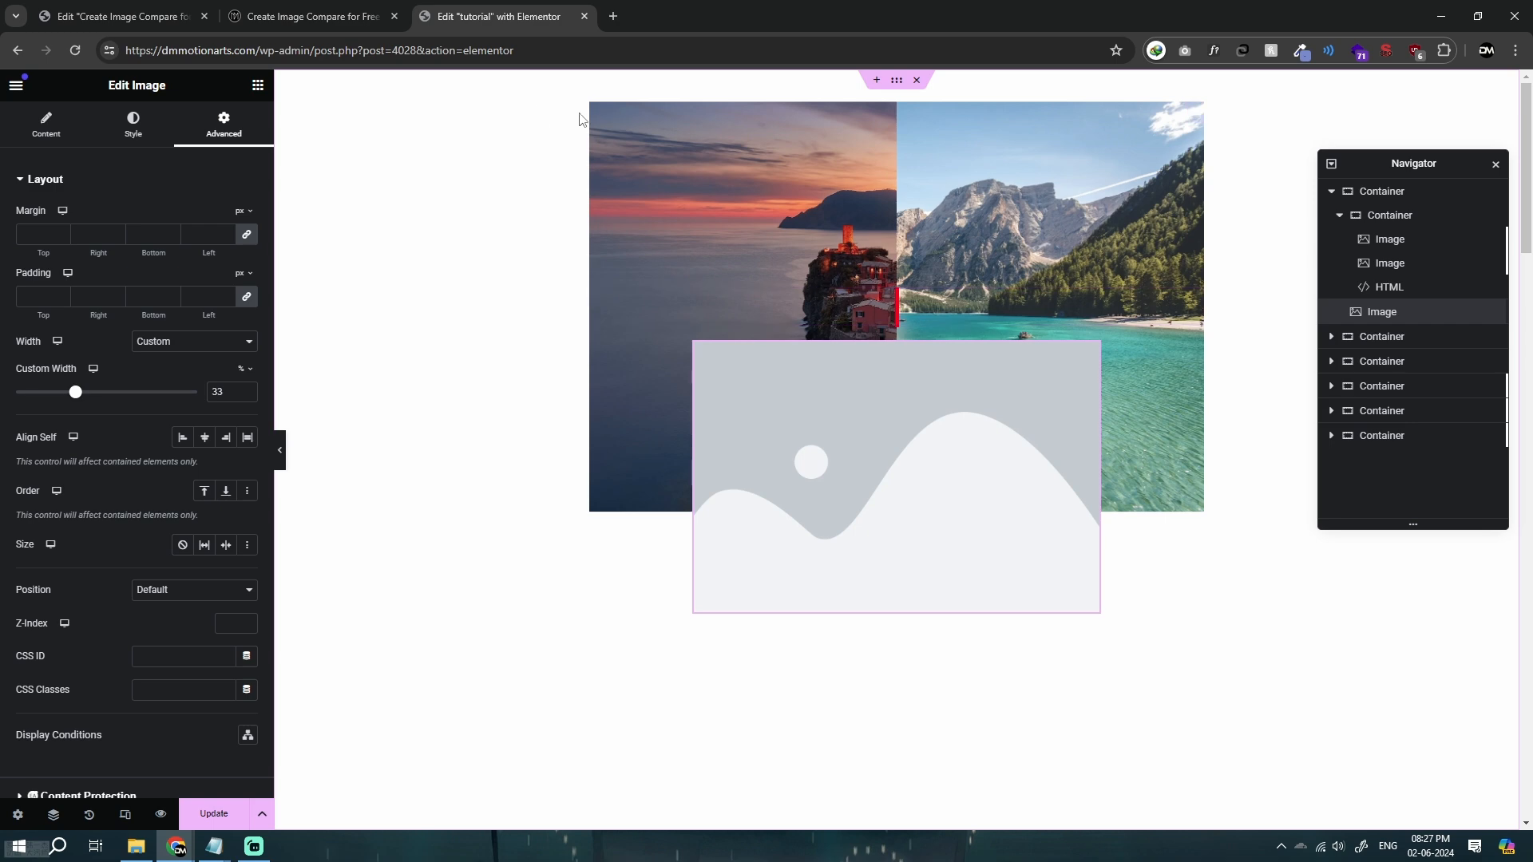
Check the position: absolute declaration on the reference page and the placeholder image's Position options, and delete that placeholder image.
left_click(295, 16)
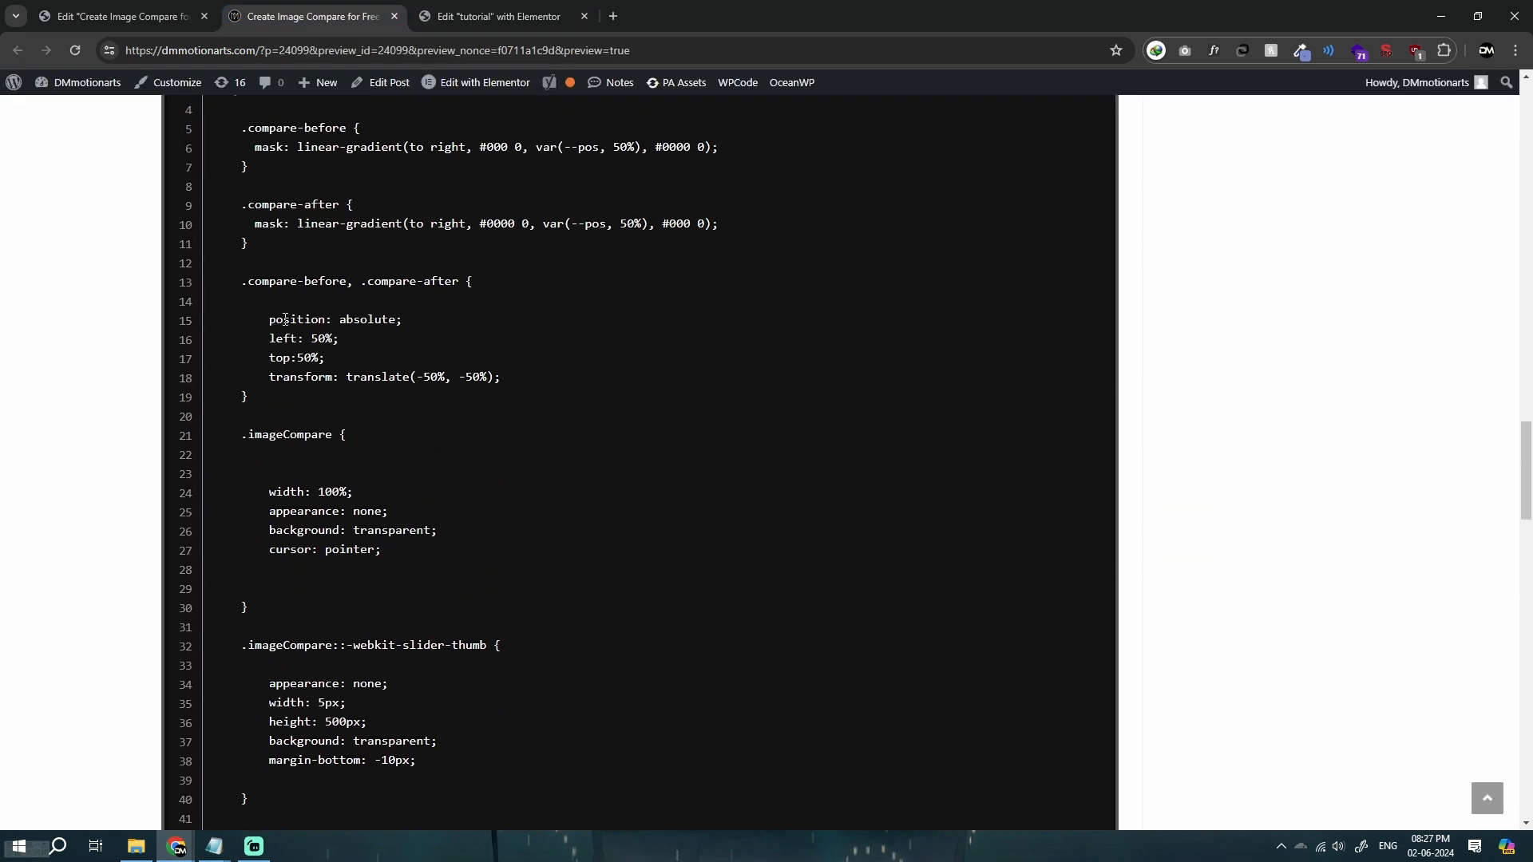
left_click_drag(269, 320, 414, 323)
left_click(499, 16)
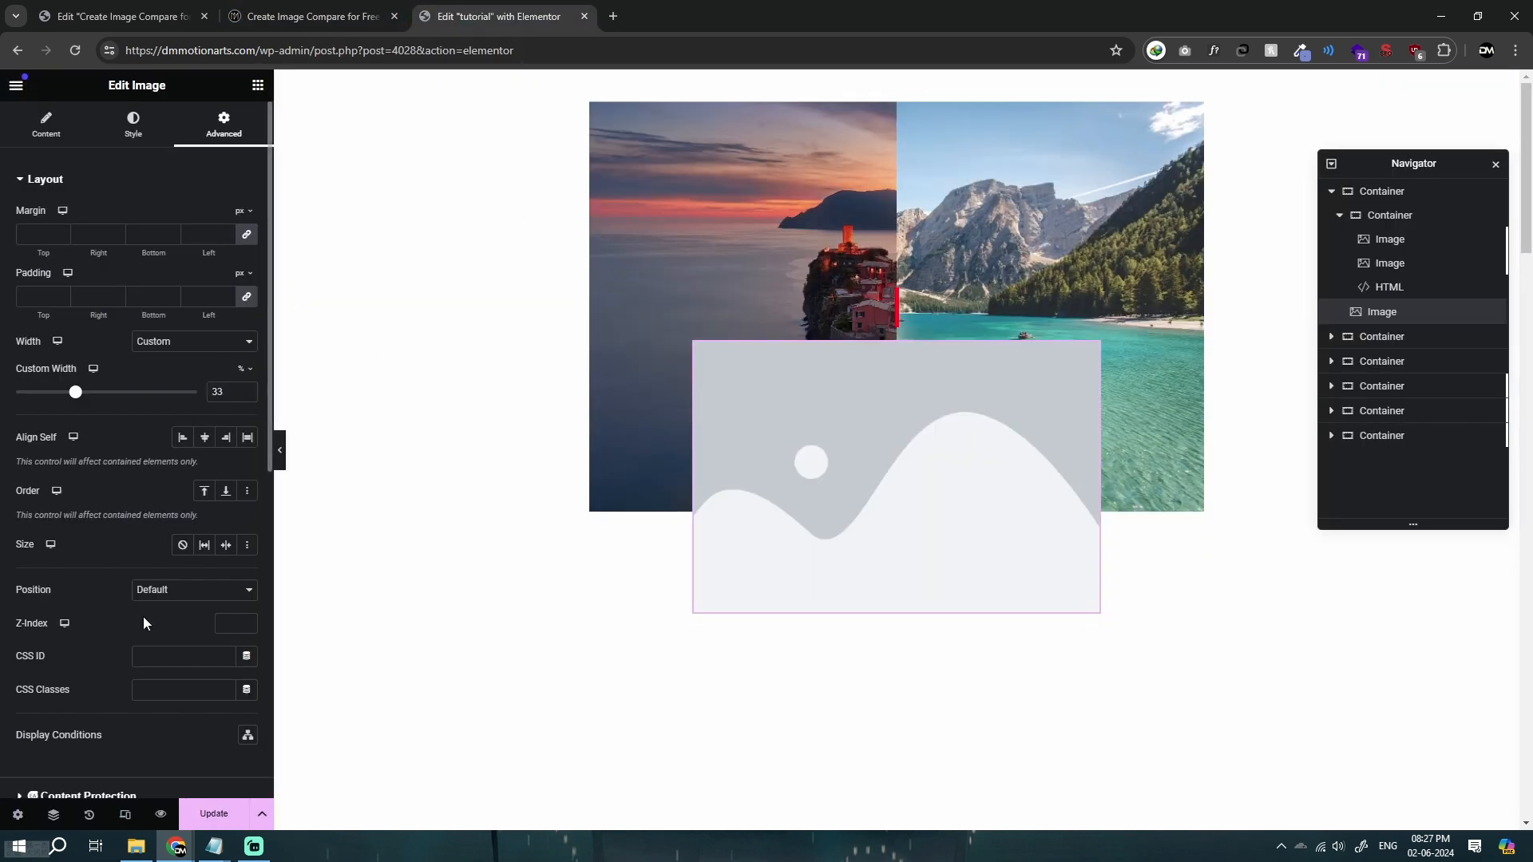
left_click(167, 590)
left_click(3, 585)
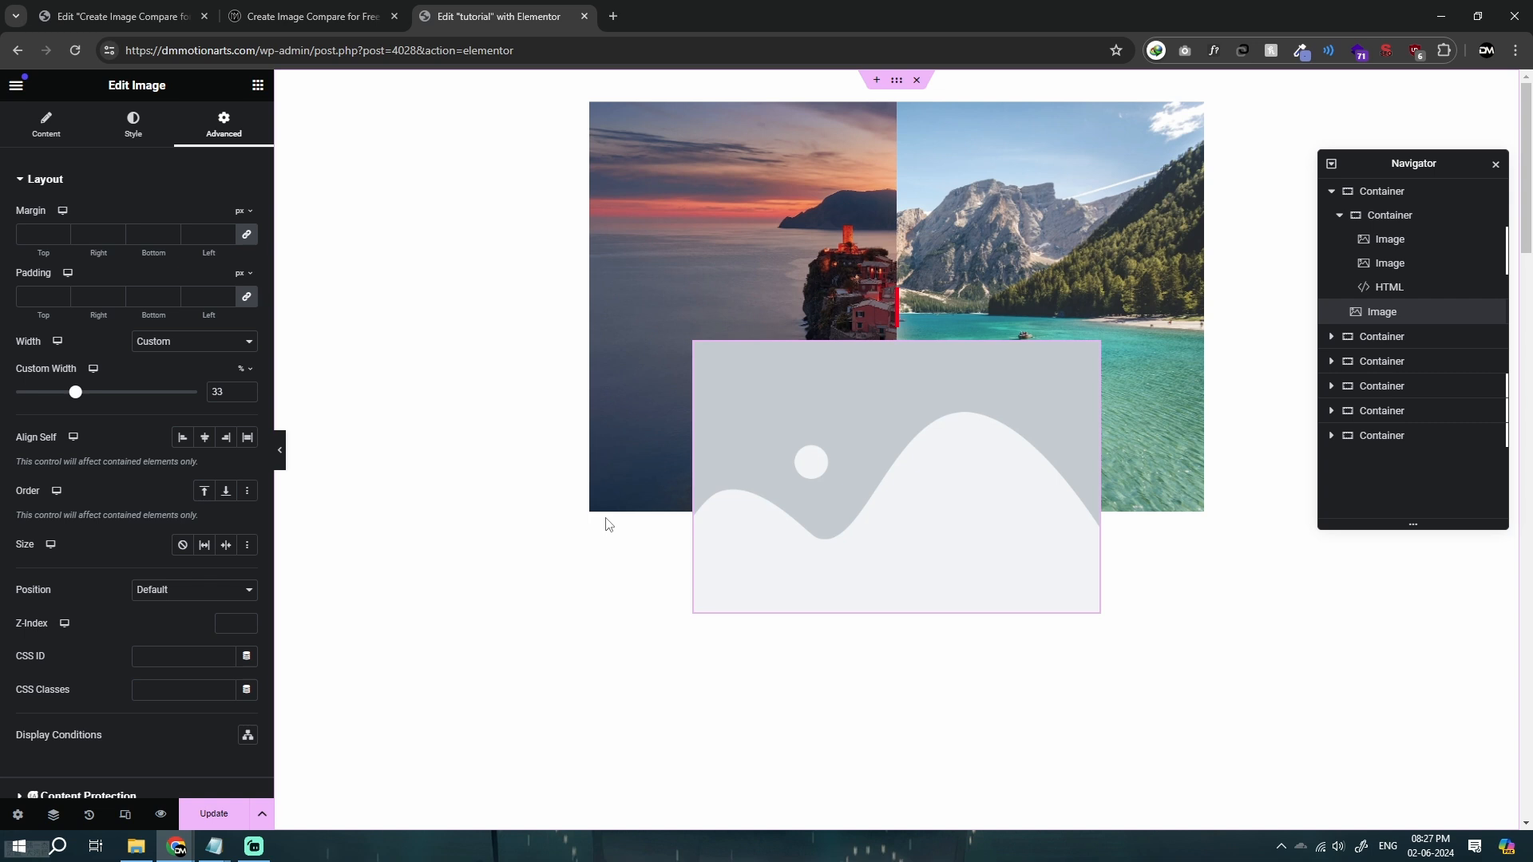
scroll(580, 401, "down", 1)
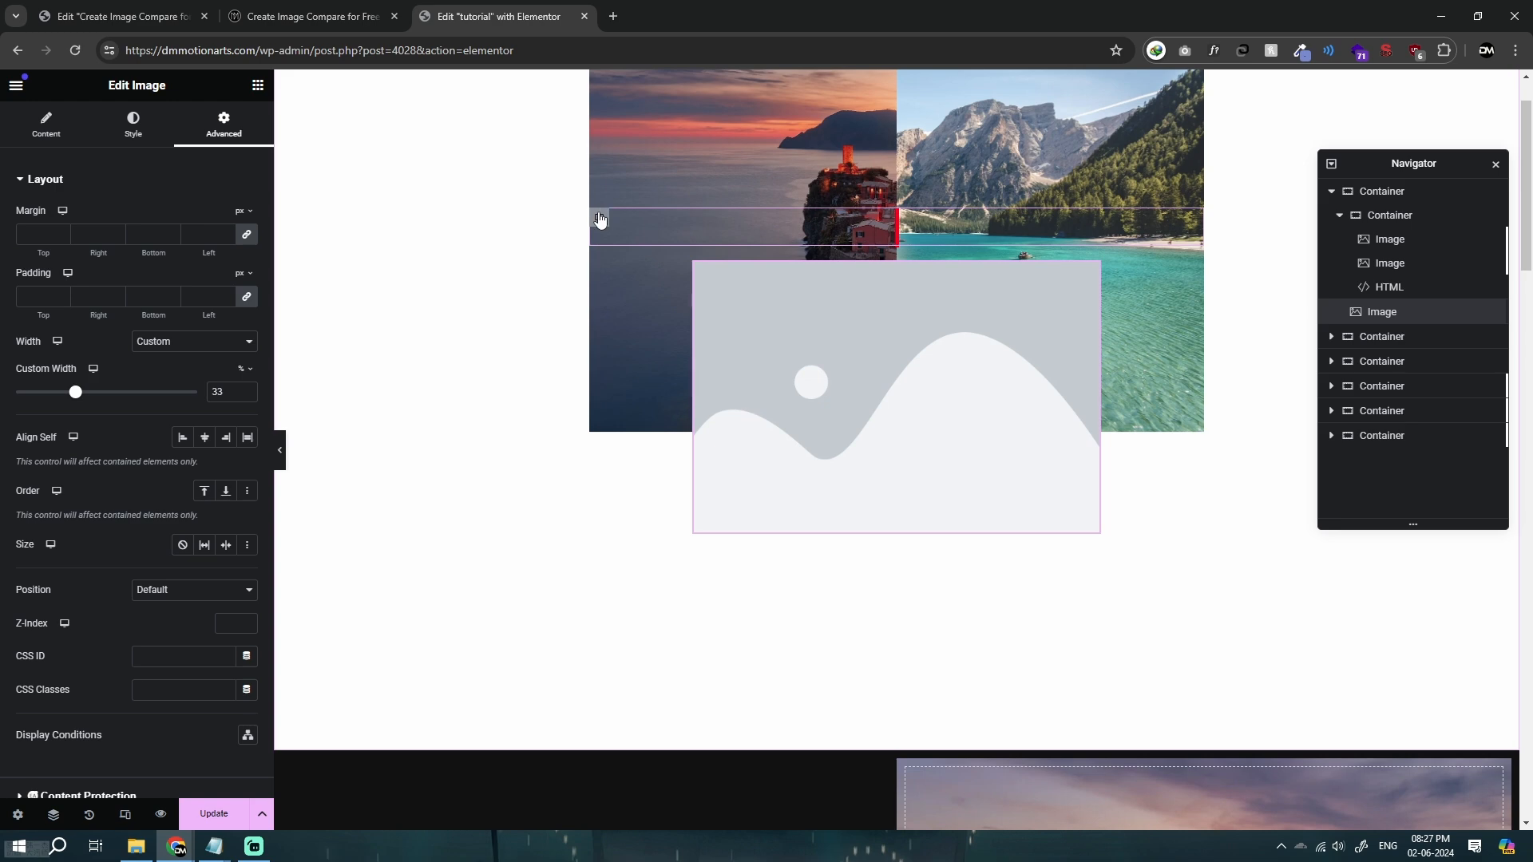
key("Delete")
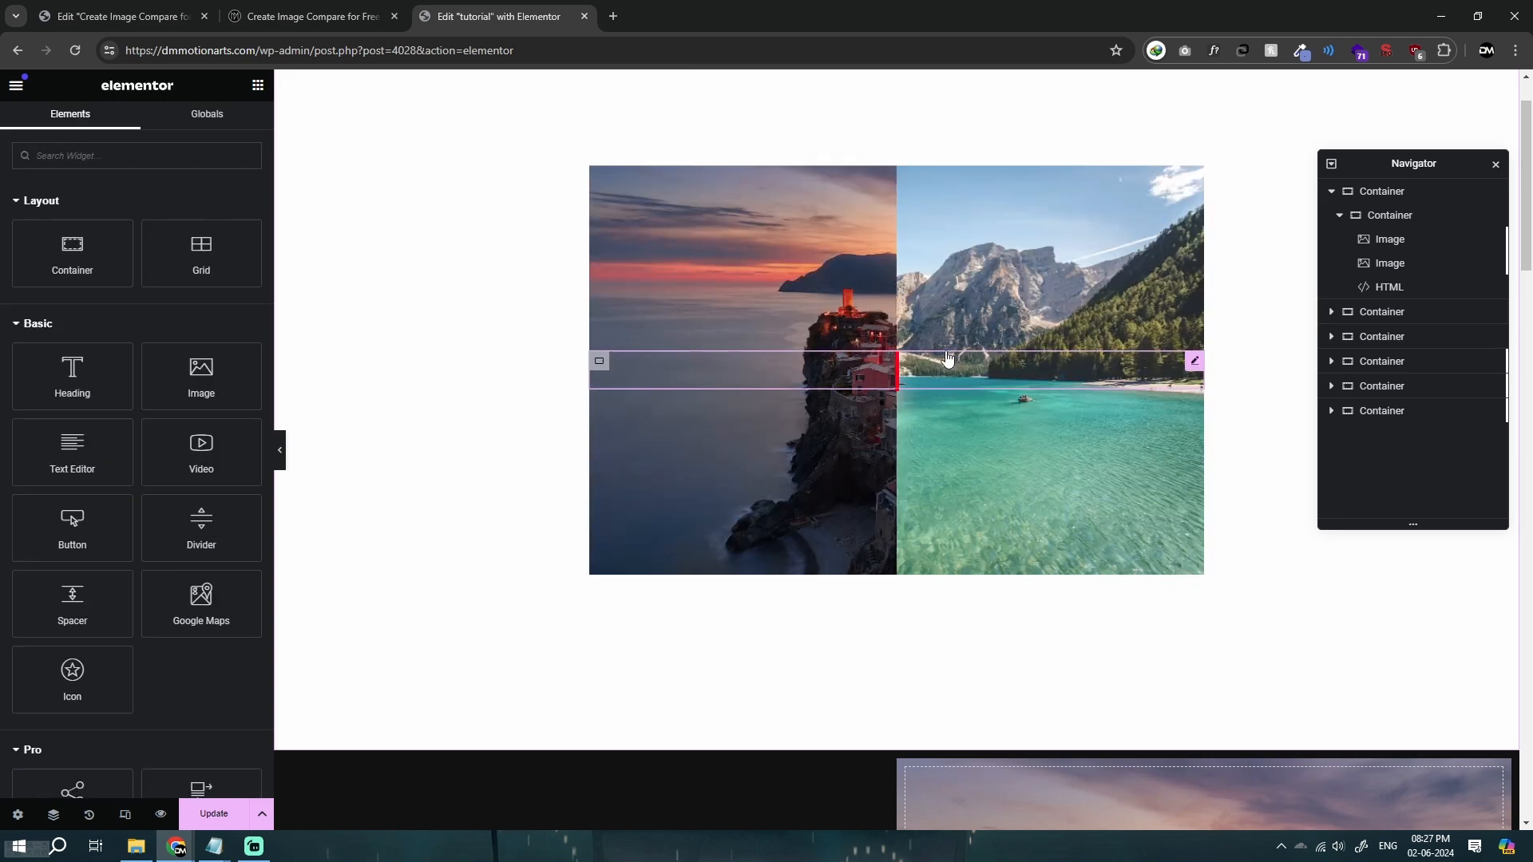
Open the HTML widget's code and set the slider thumb's height to 550px after trying 5000px.
left_click(918, 369)
left_click_drag(918, 368, 902, 371)
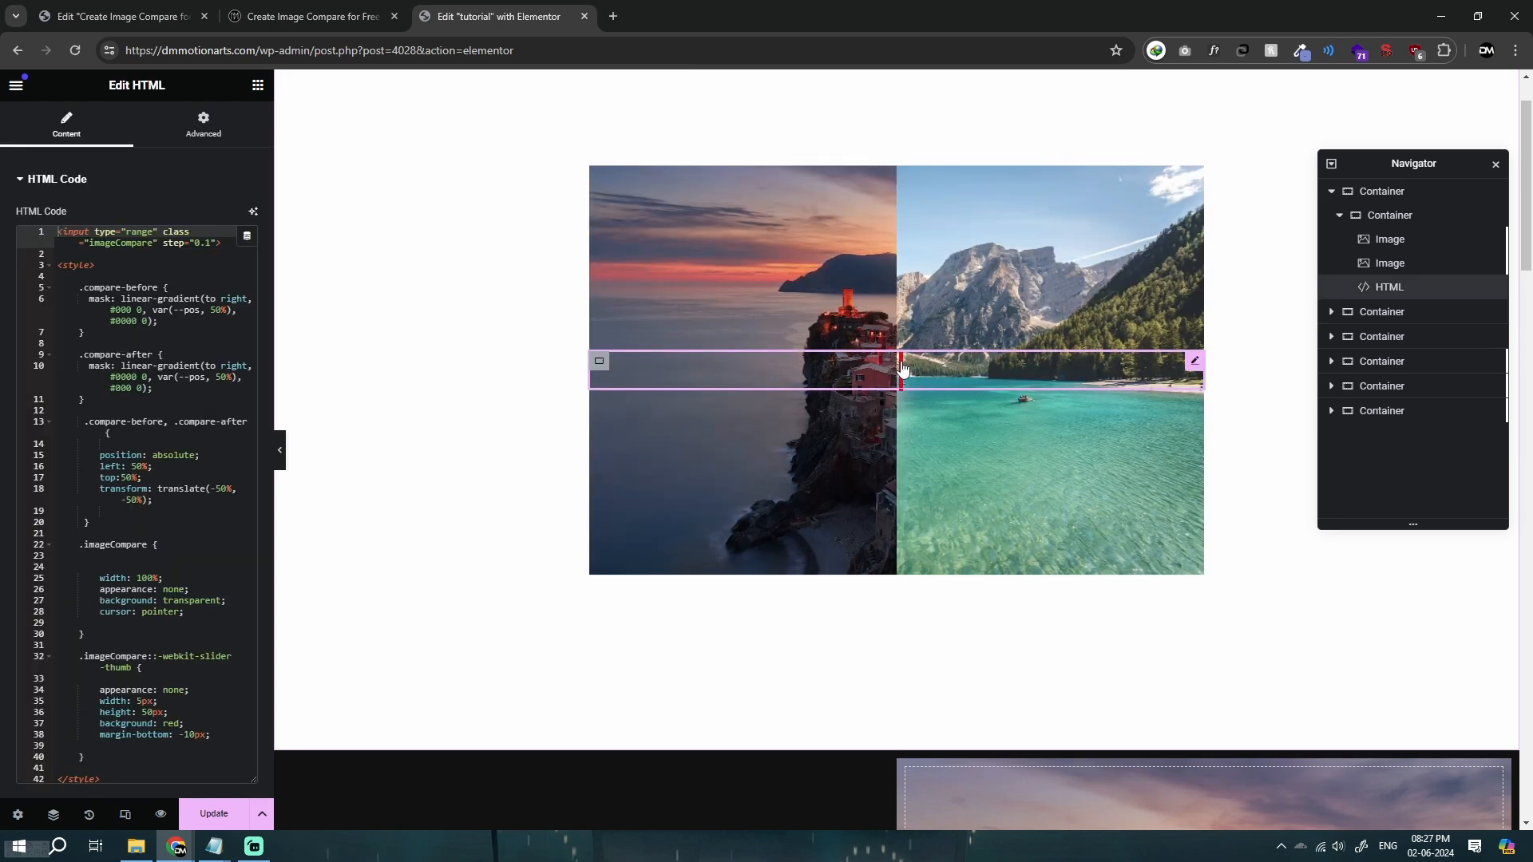
scroll(39, 521, "down", 2)
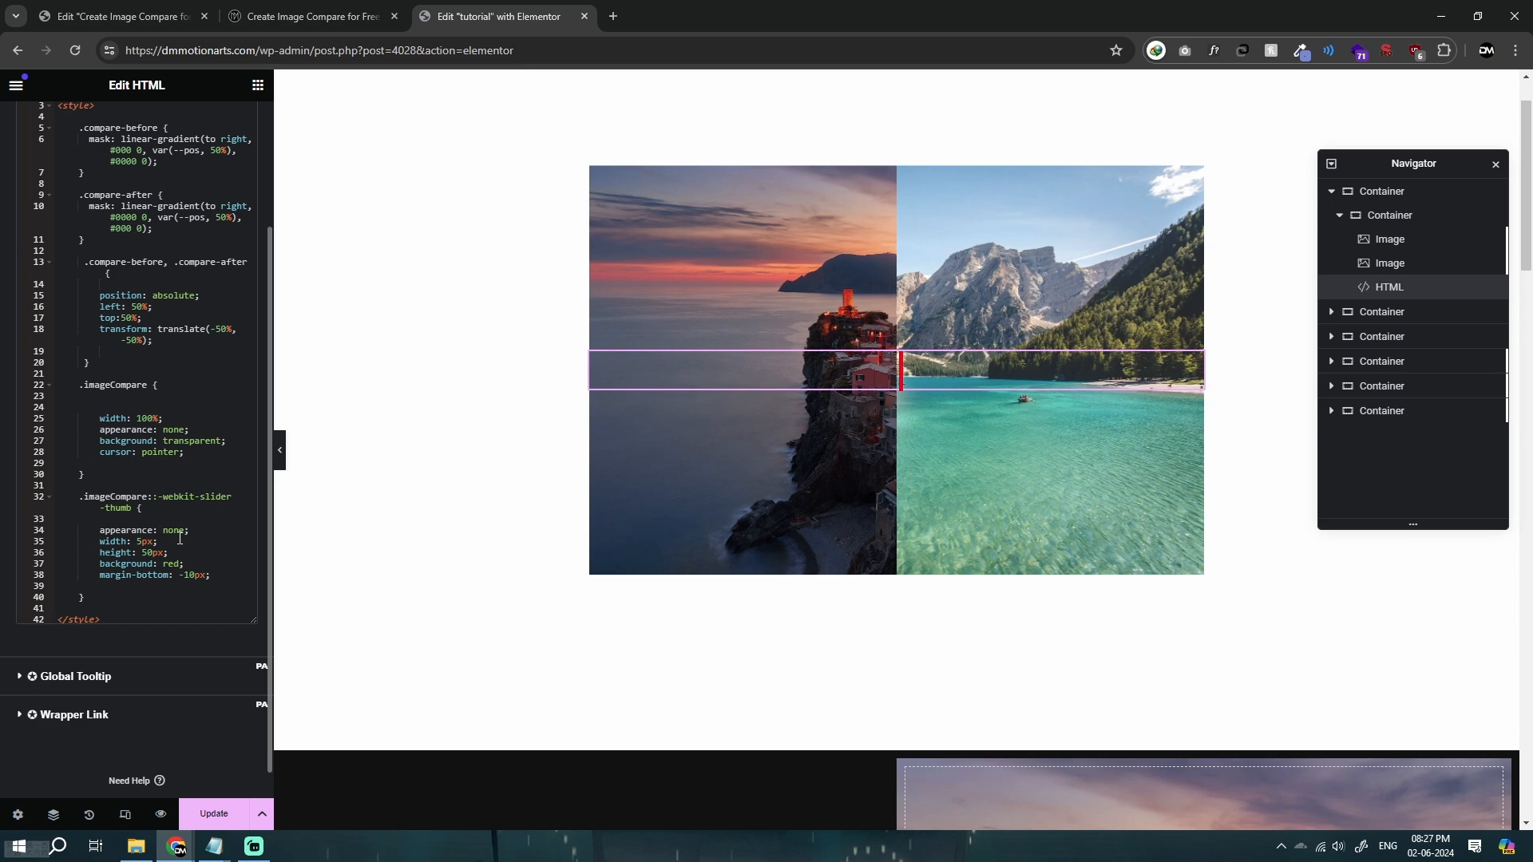
left_click(154, 551)
type("0")
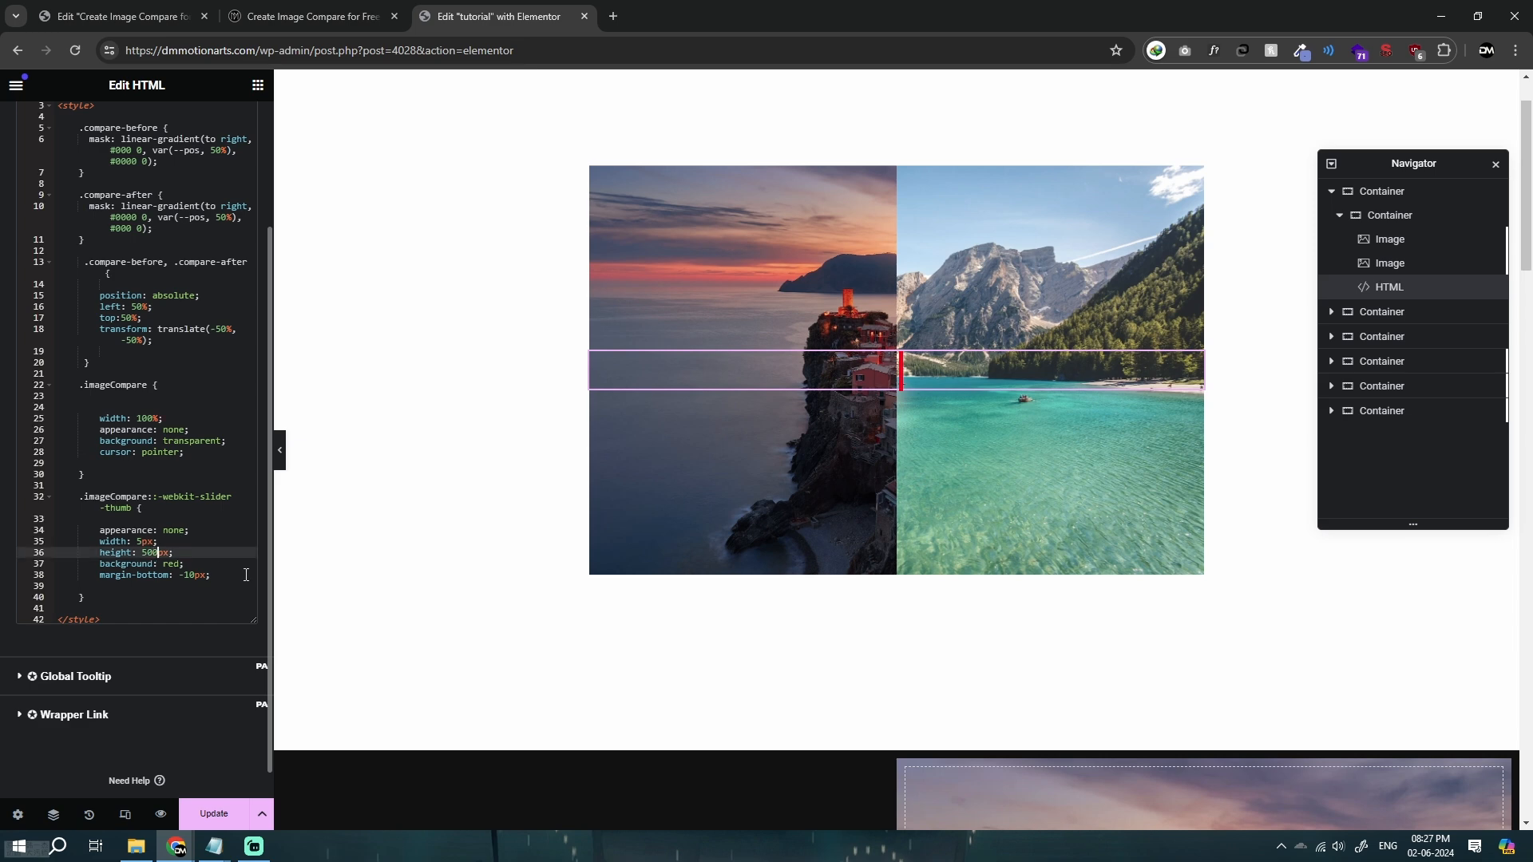
type("0")
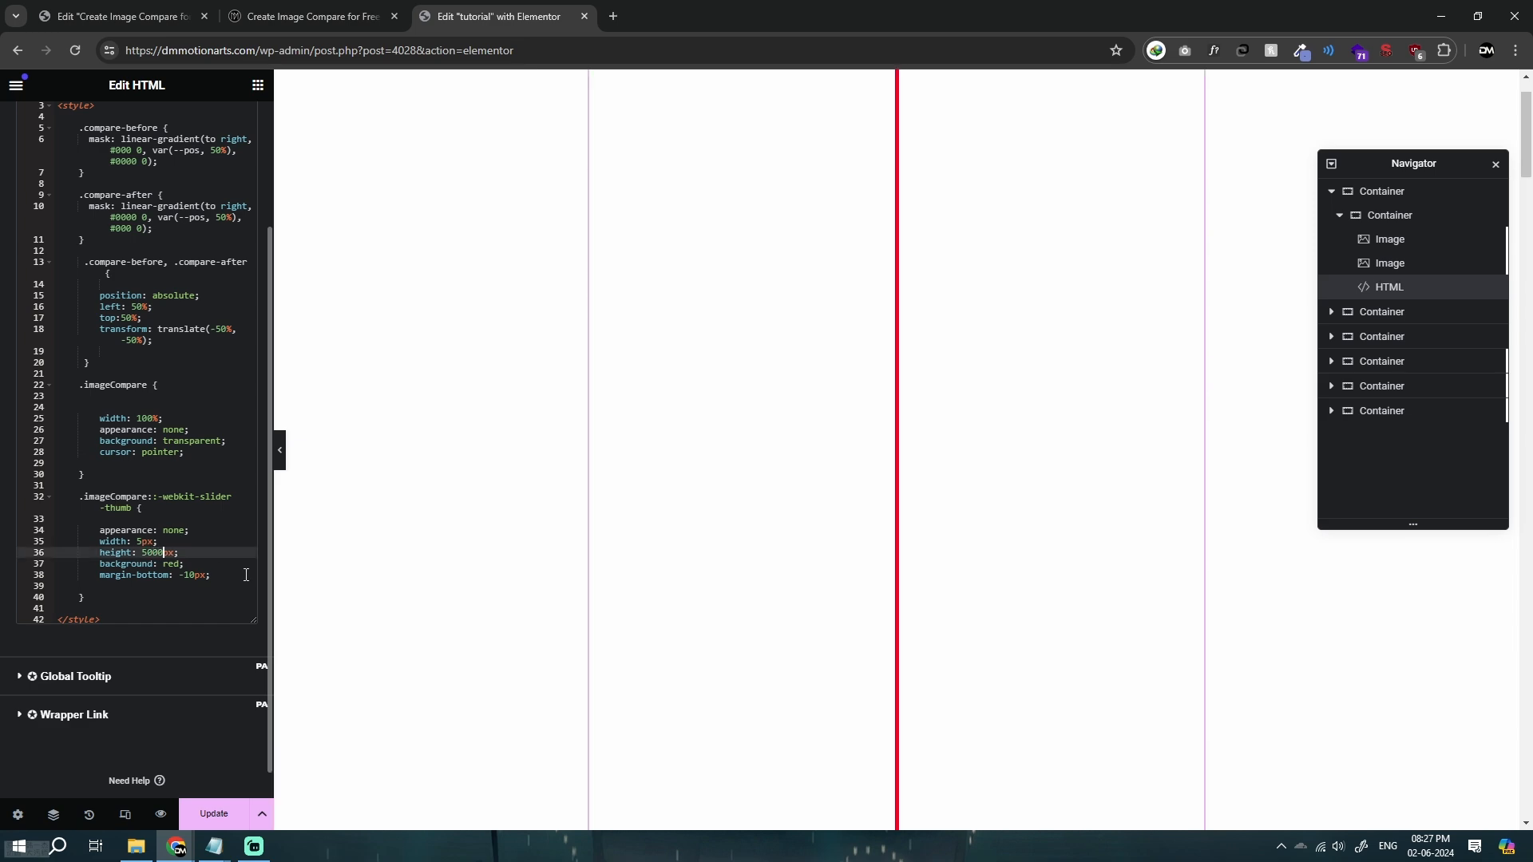
scroll(743, 479, "down", 5)
key("BackSpace")
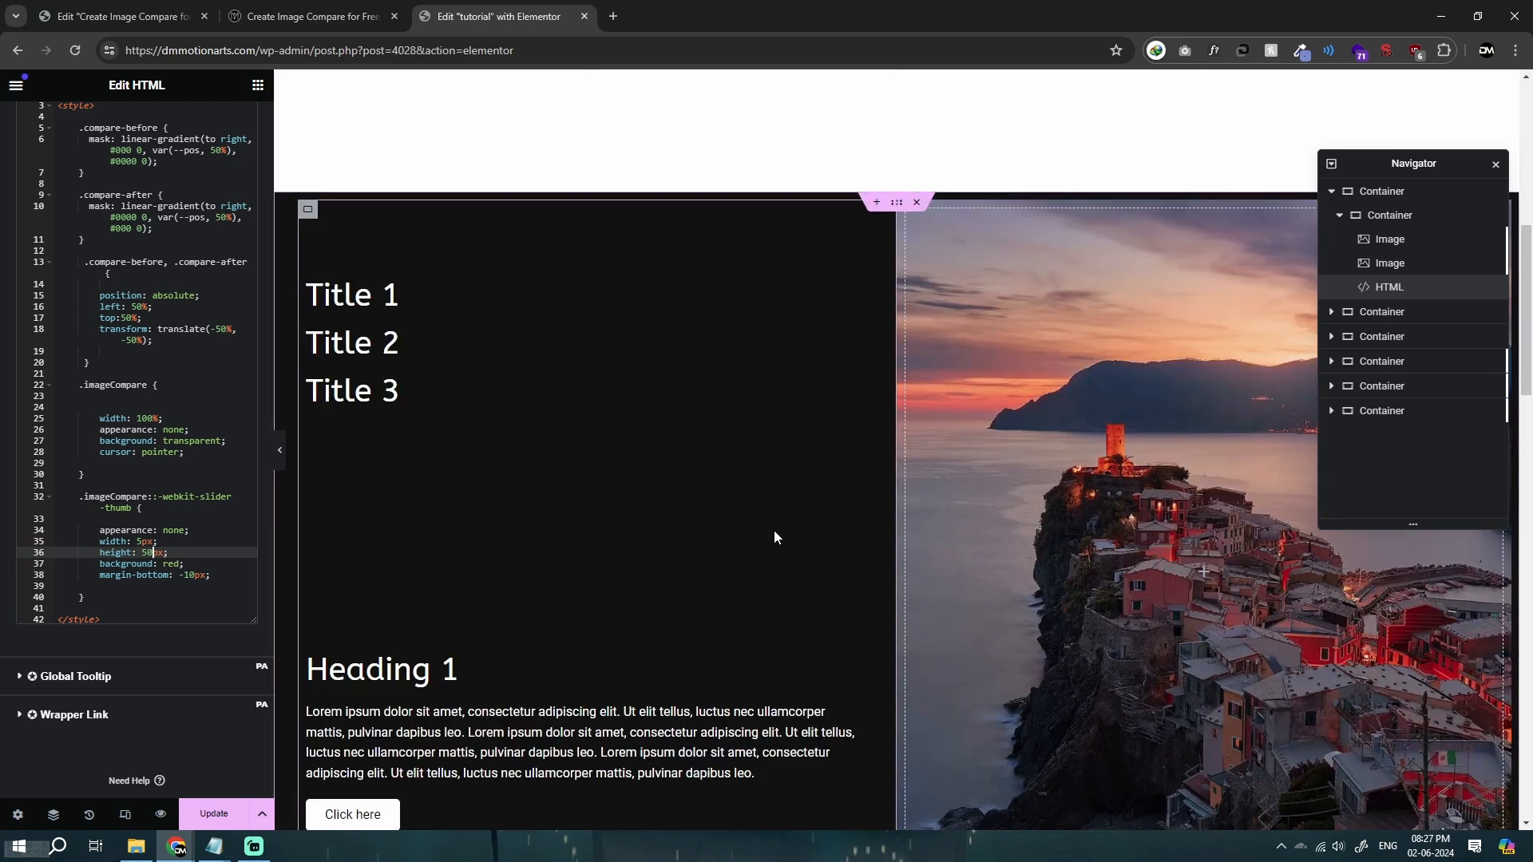
type("50")
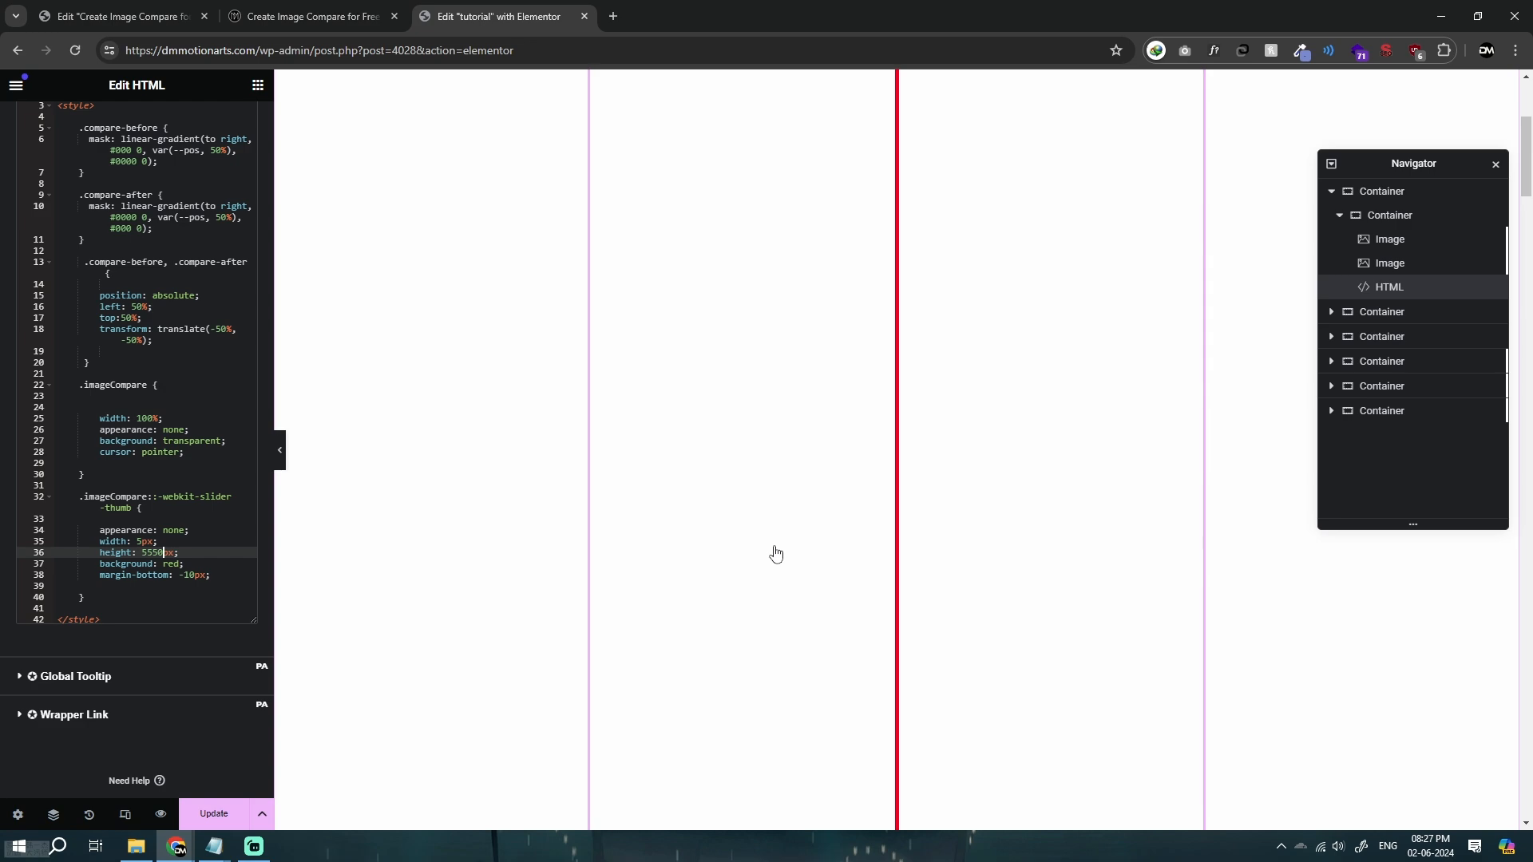
key("BackSpace")
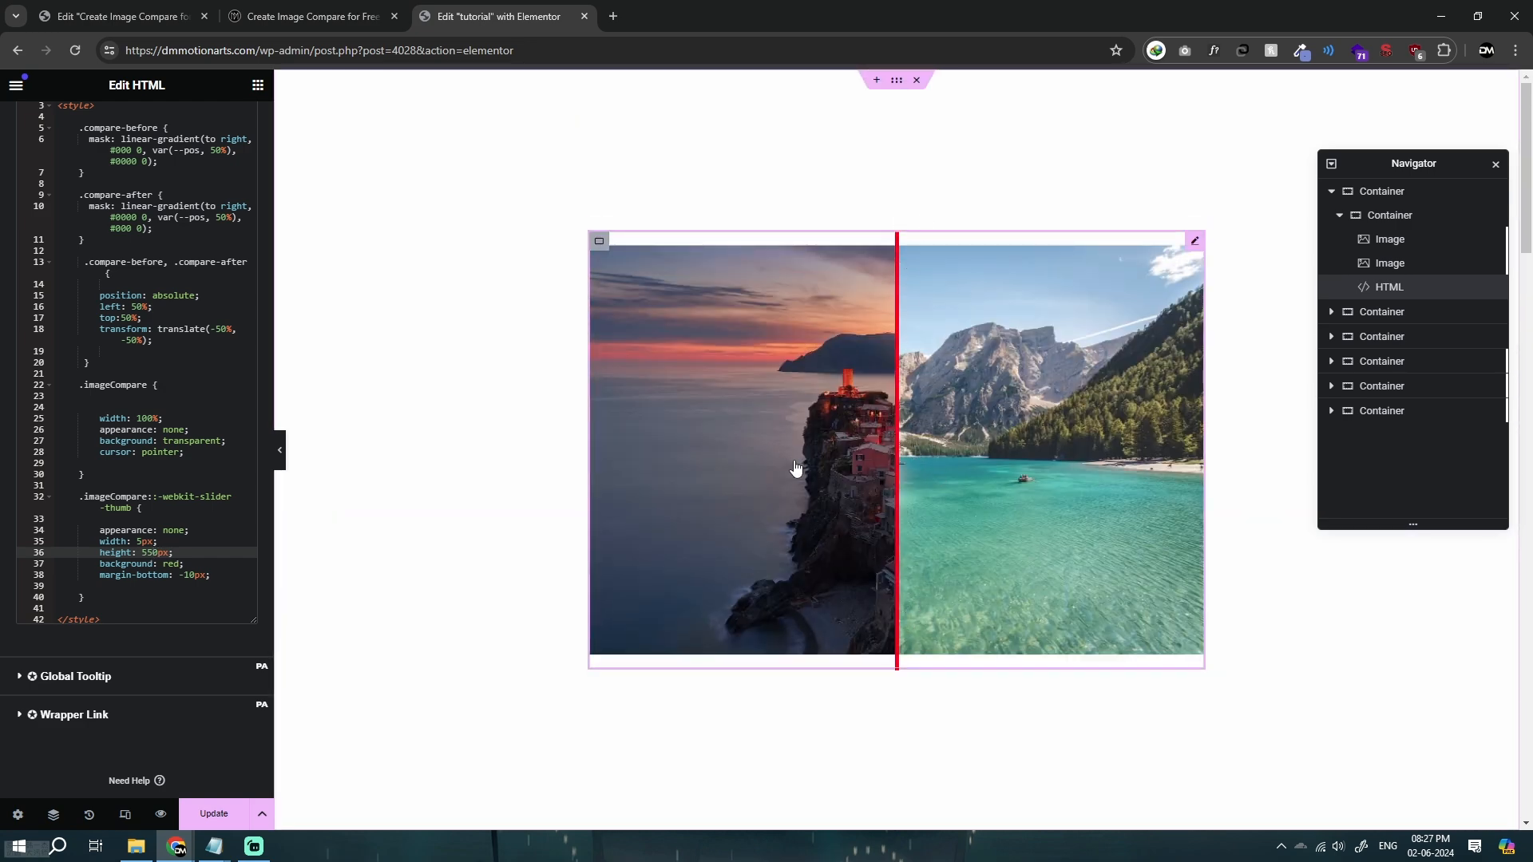
Compare the slider thumb's height with the images at full page width and with the editor panel shown.
left_click(280, 449)
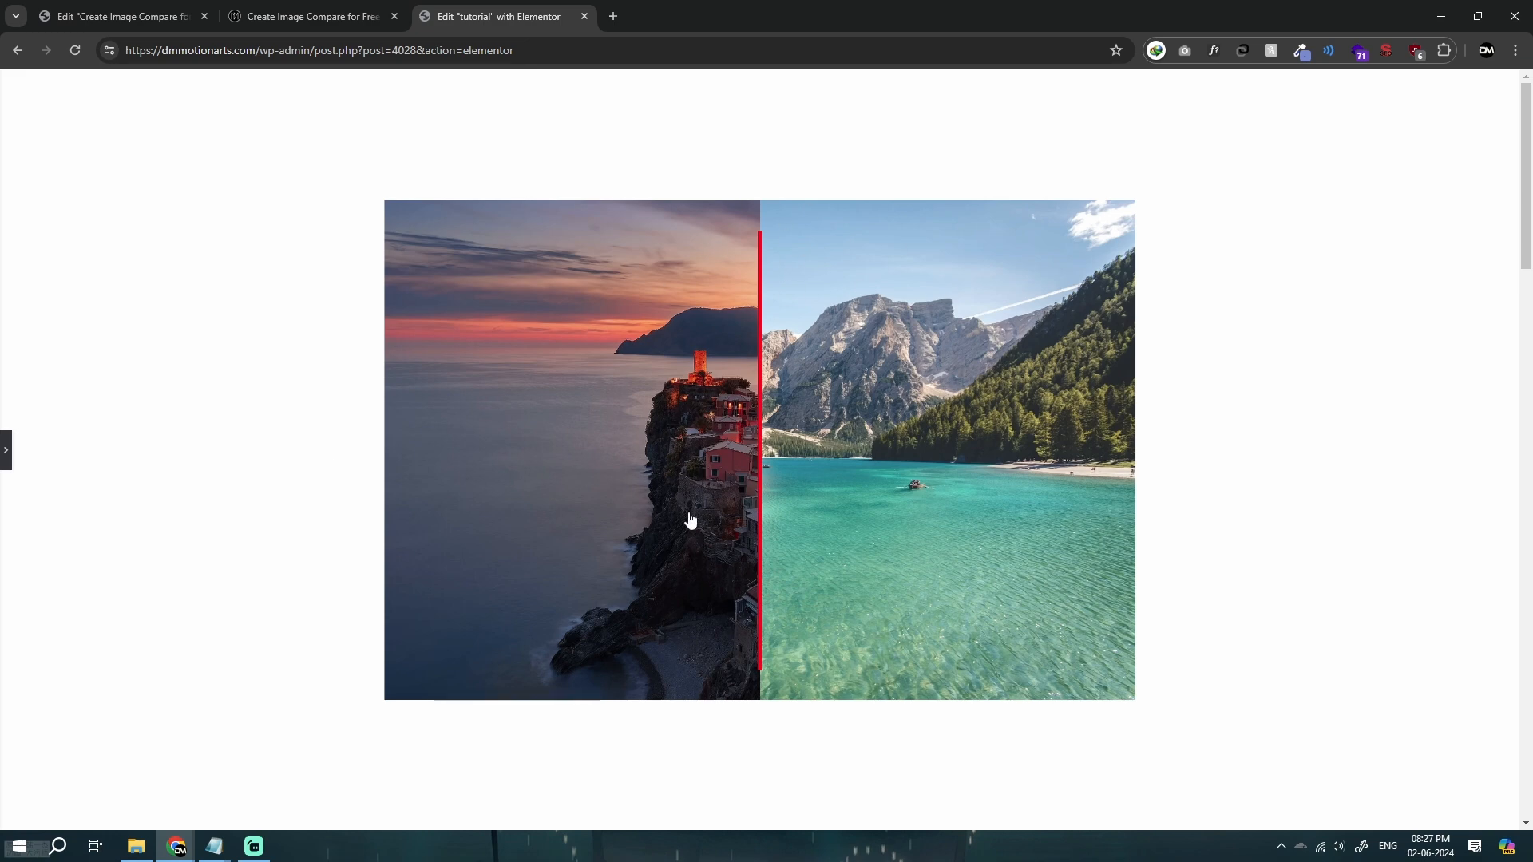
left_click(4, 471)
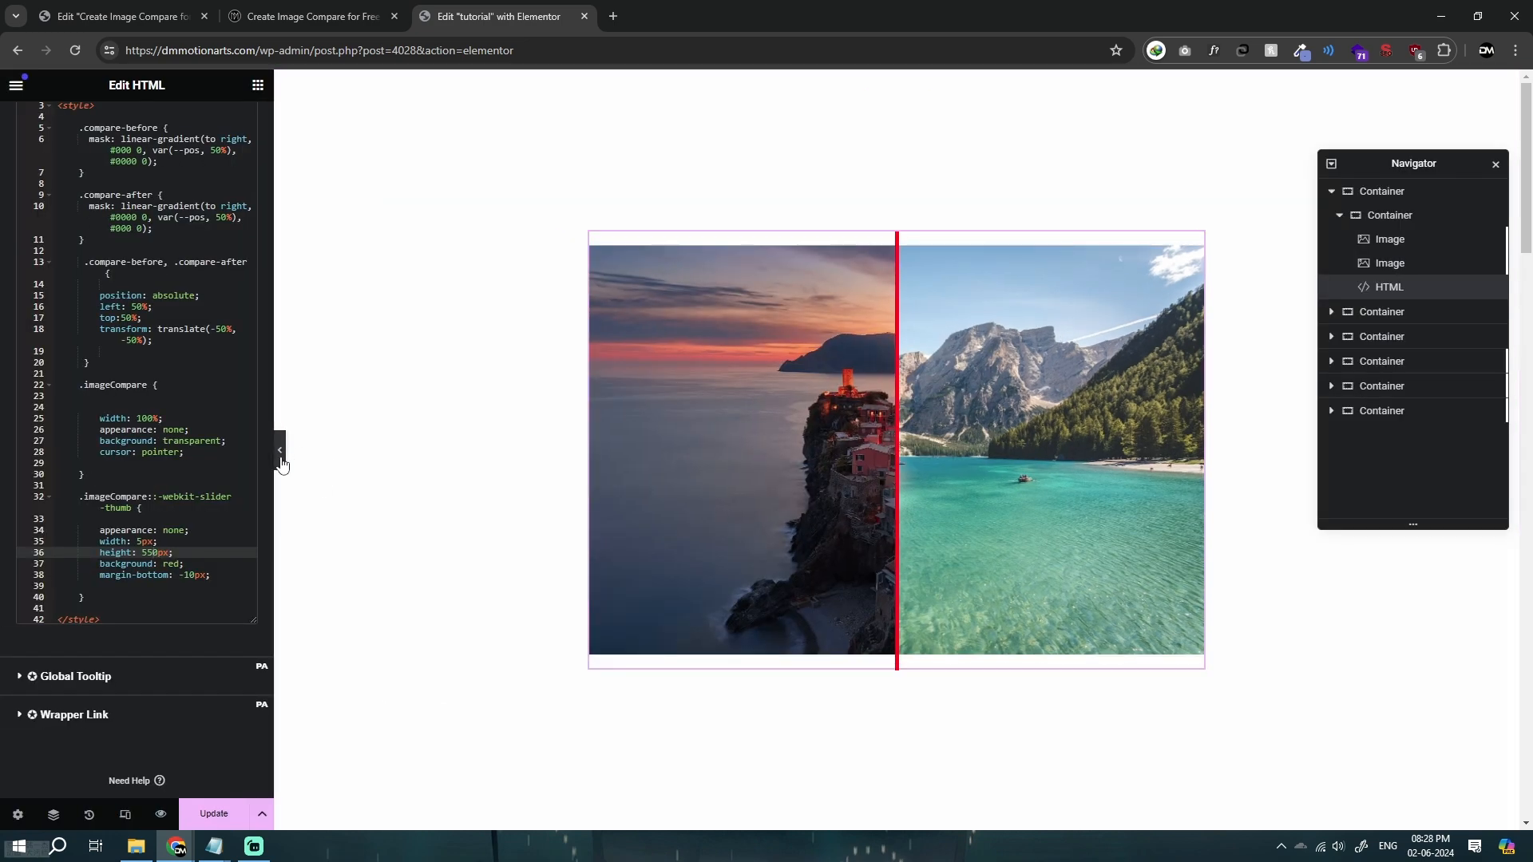
left_click(281, 459)
left_click(4, 450)
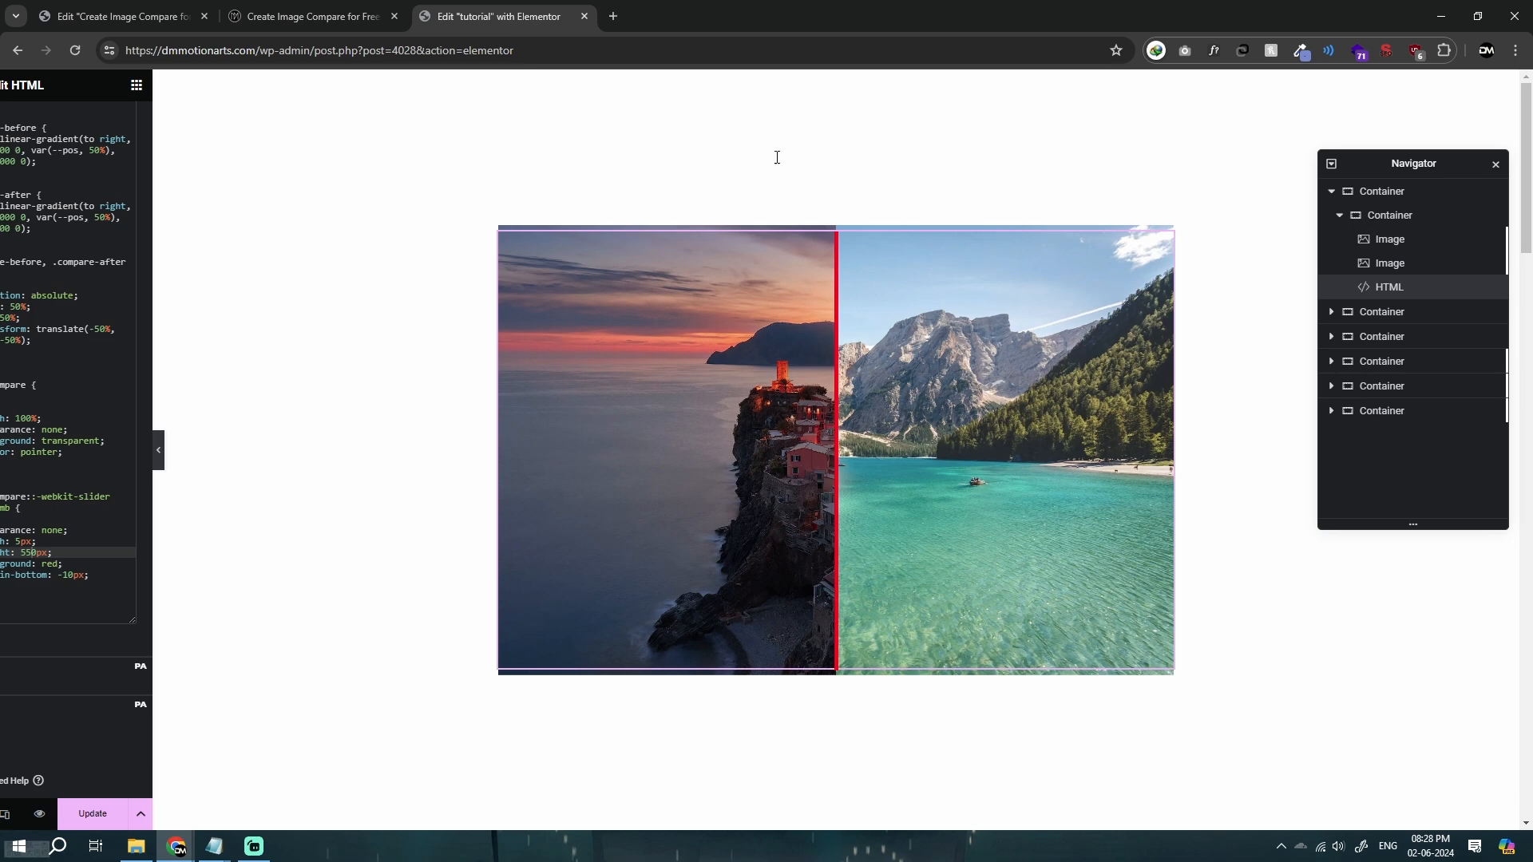
Examine the layout settings of the outer and inner containers, and reopen the HTML widget's code.
left_click(898, 83)
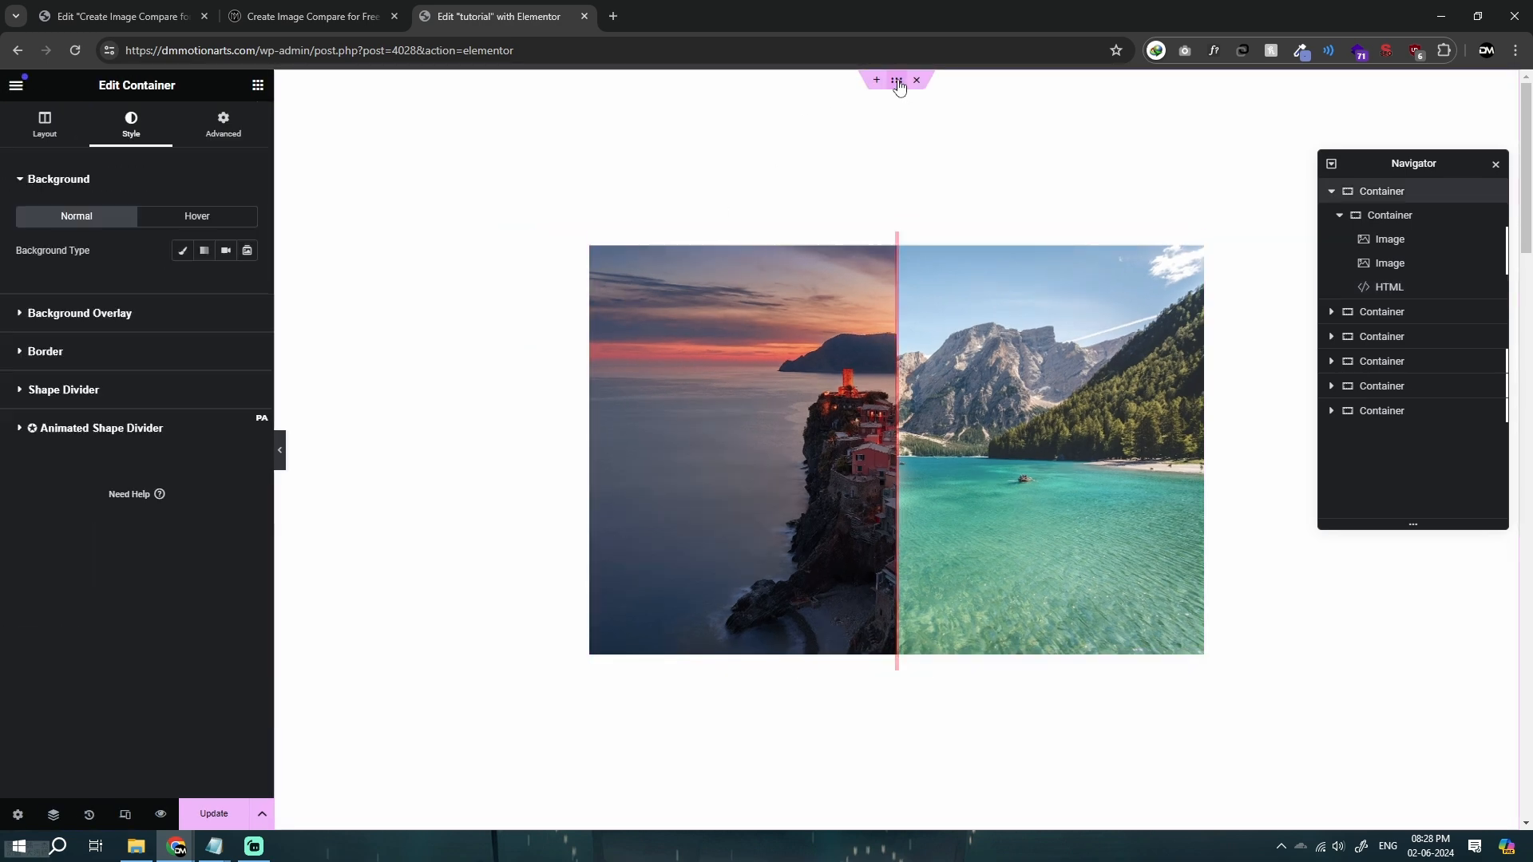
left_click(29, 137)
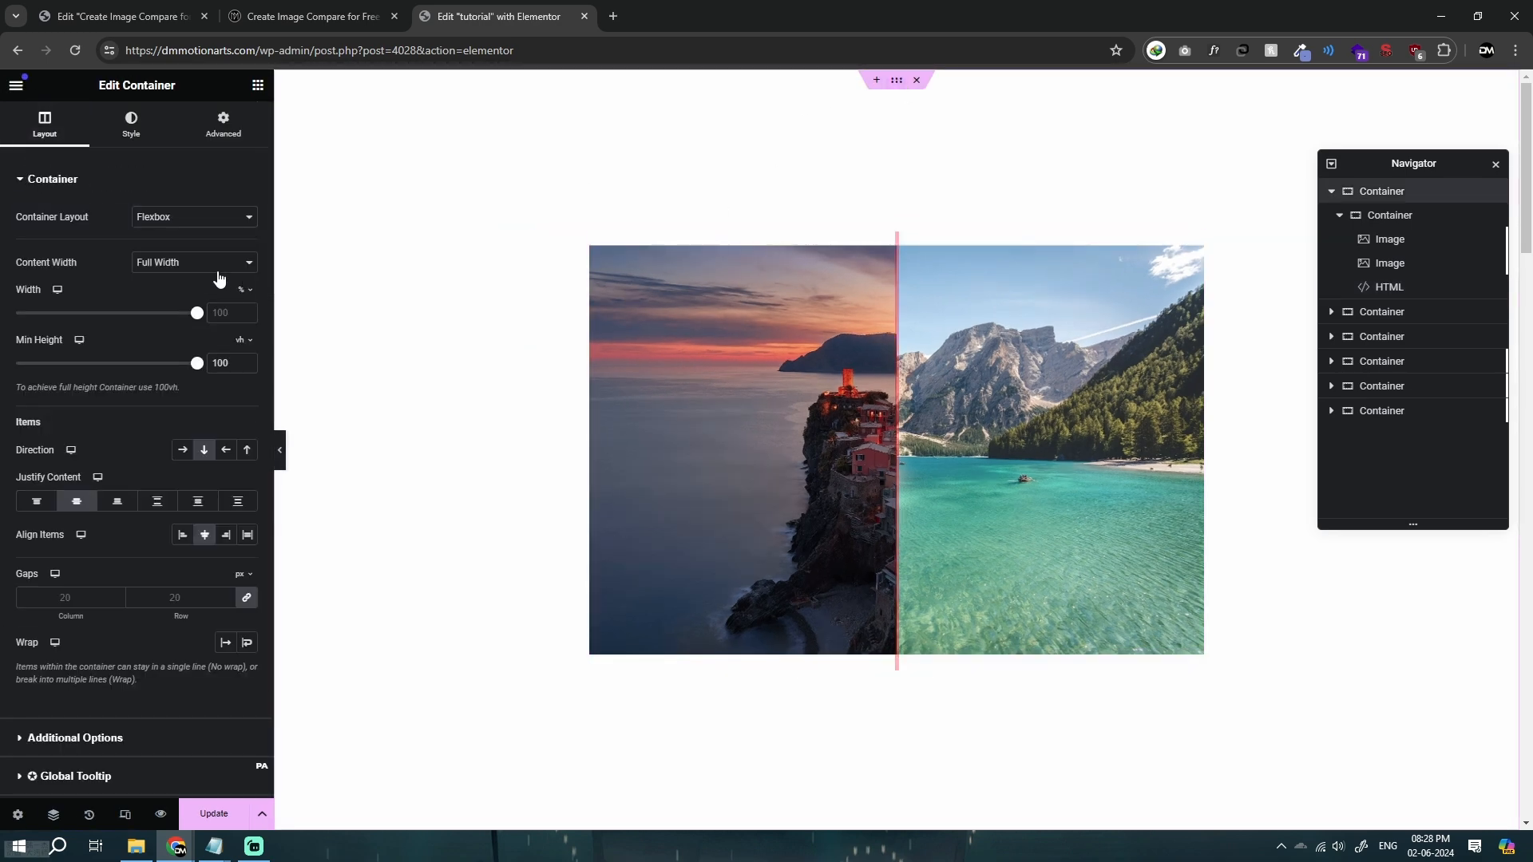
left_click(598, 241)
left_click(41, 131)
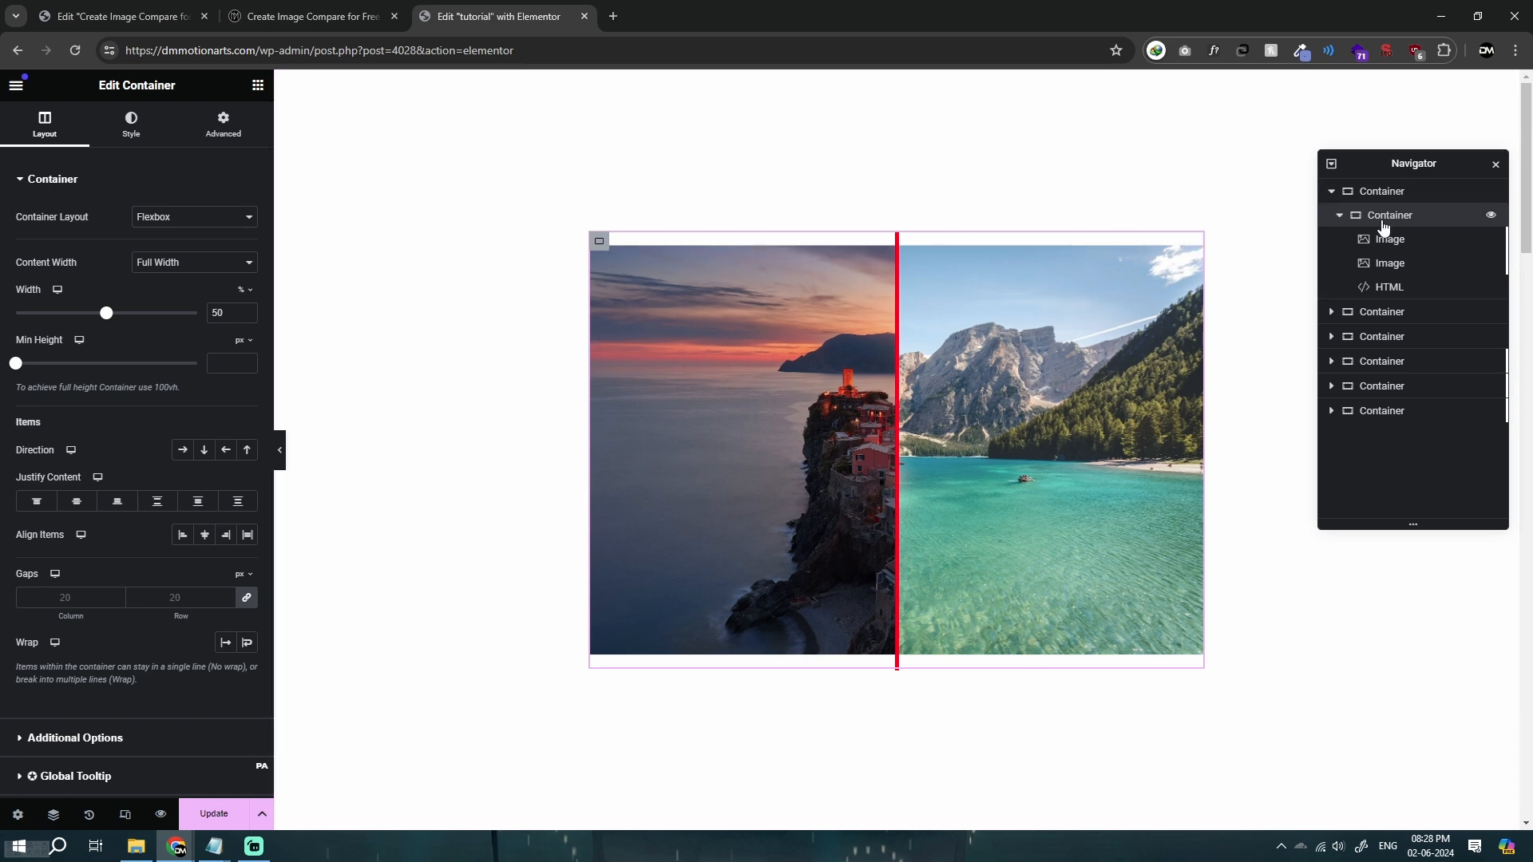
left_click(1388, 285)
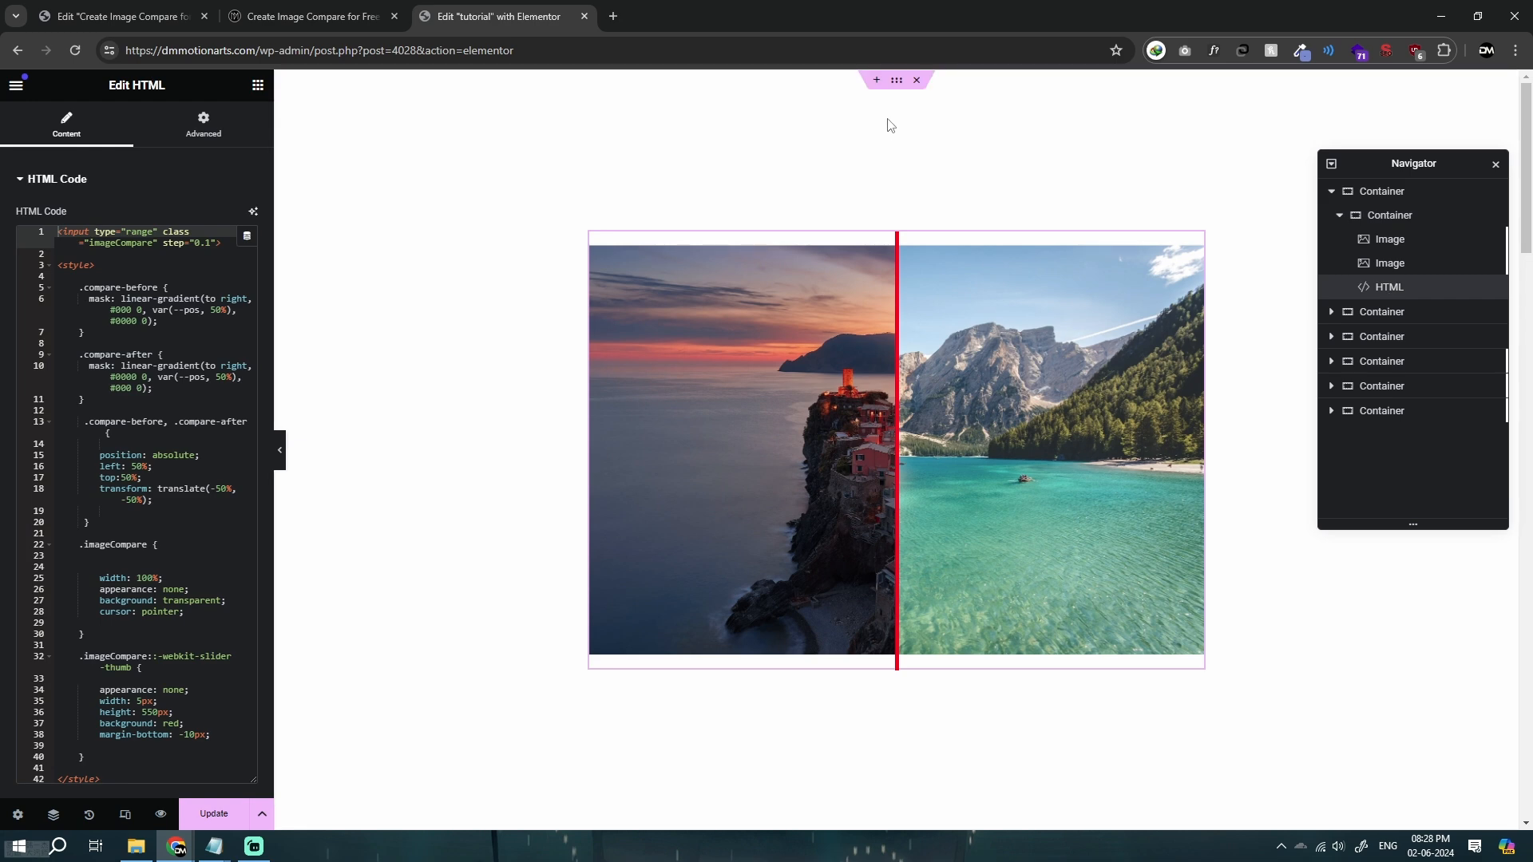
Try to set the slider thumb's height to 100% !important in the HTML widget's code.
left_click(896, 80)
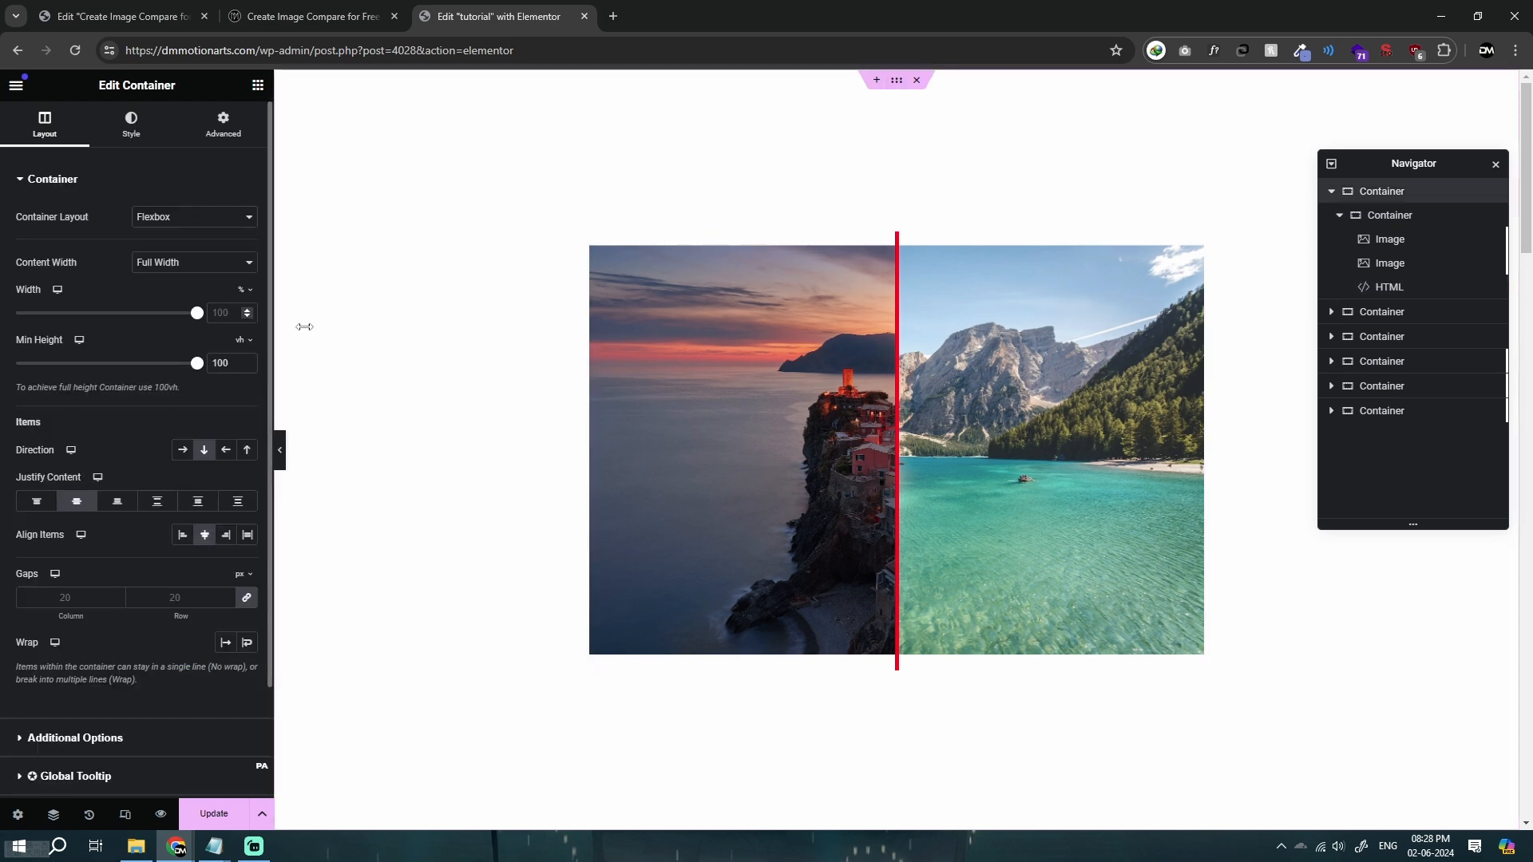
left_click(1406, 292)
scroll(77, 464, "down", 3)
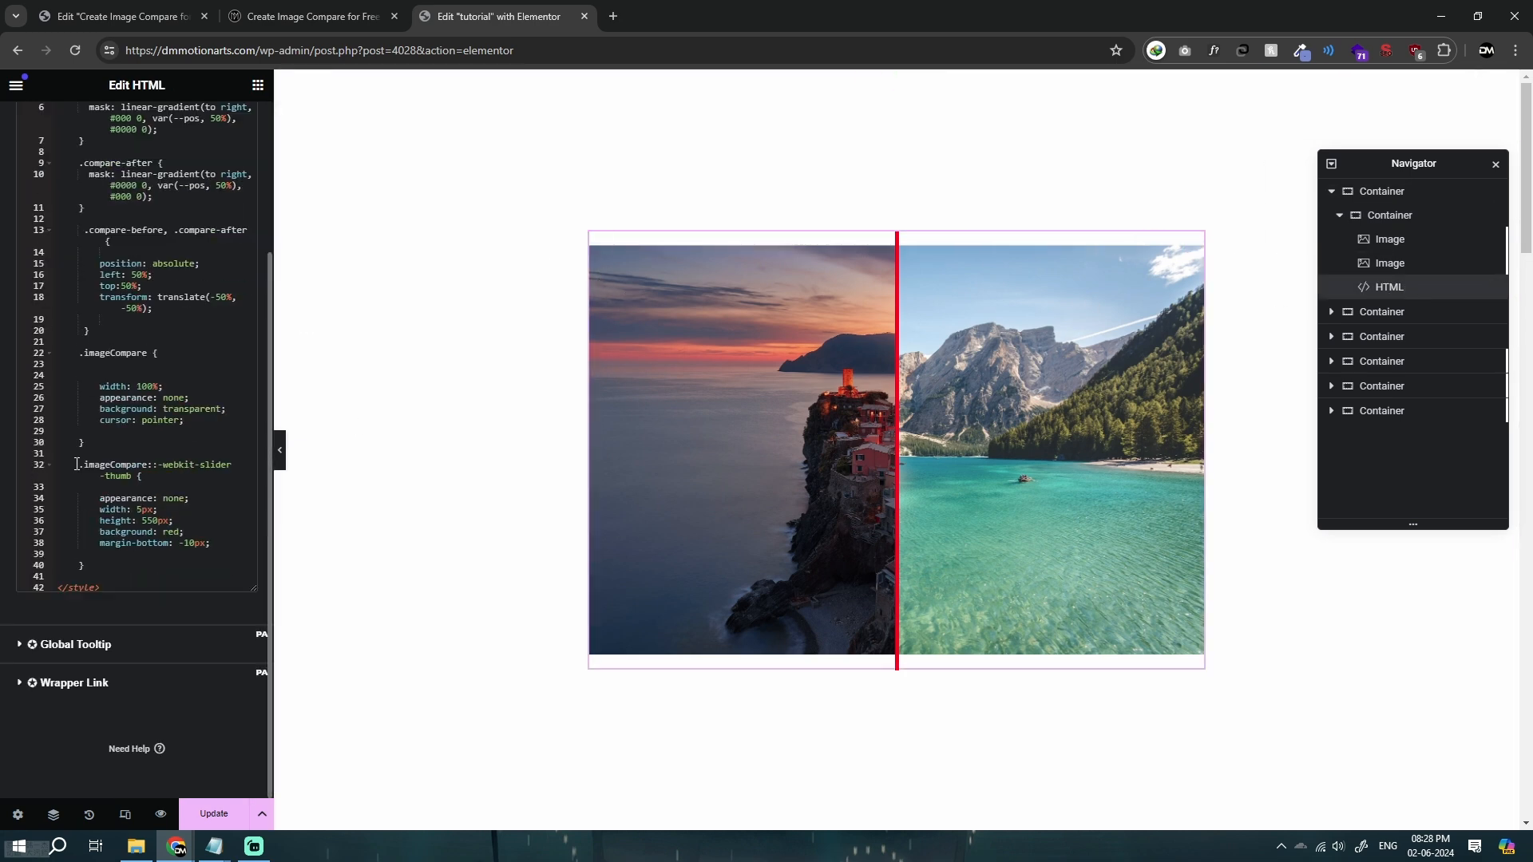
left_click(157, 524)
key("BackSpace")
key("BackSpace")
key("BackSpace")
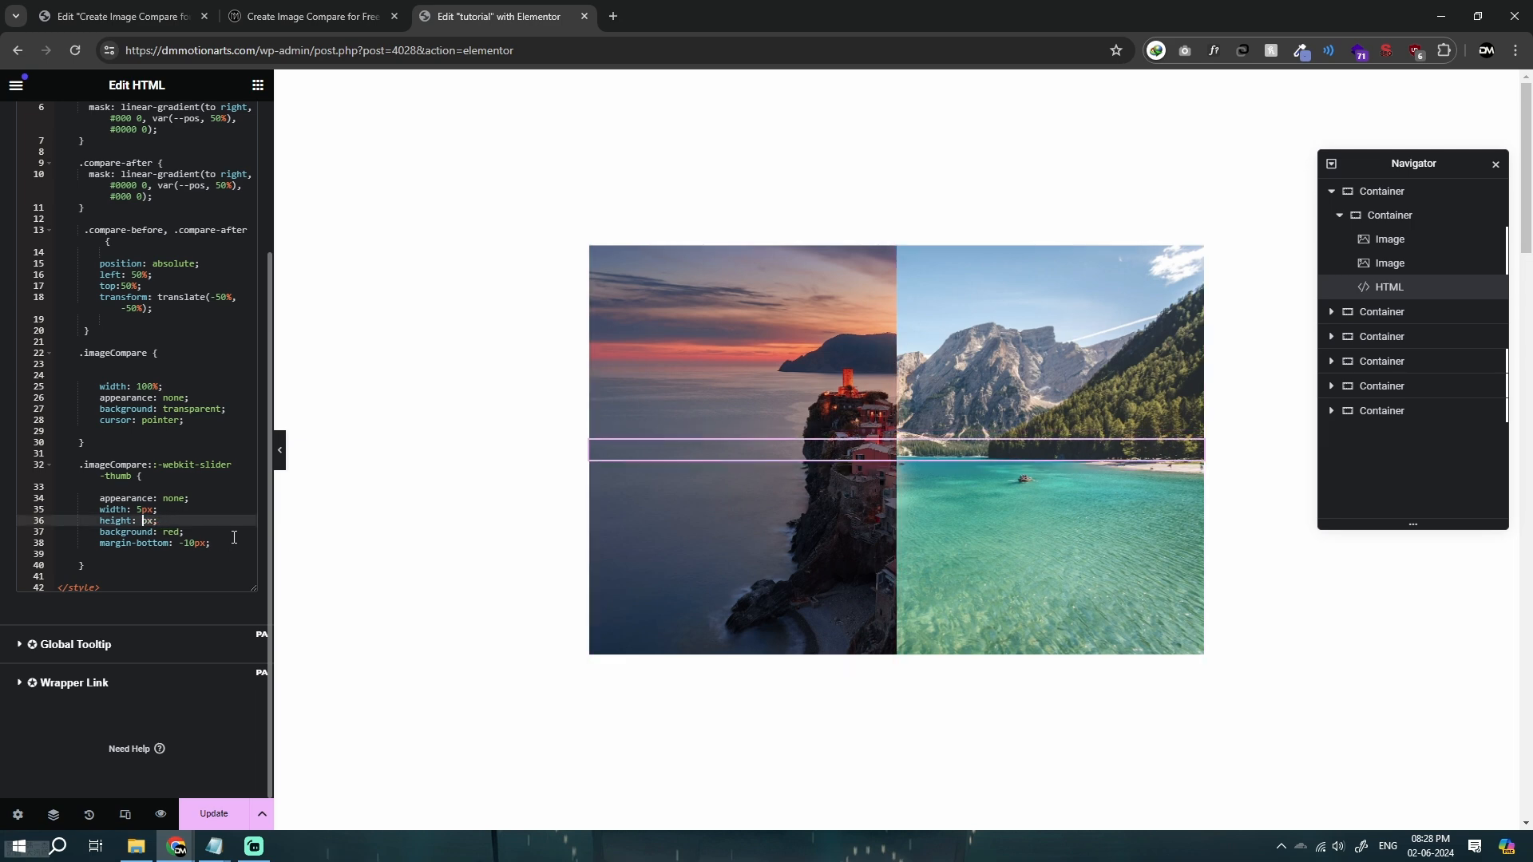
type("10%")
type("10")
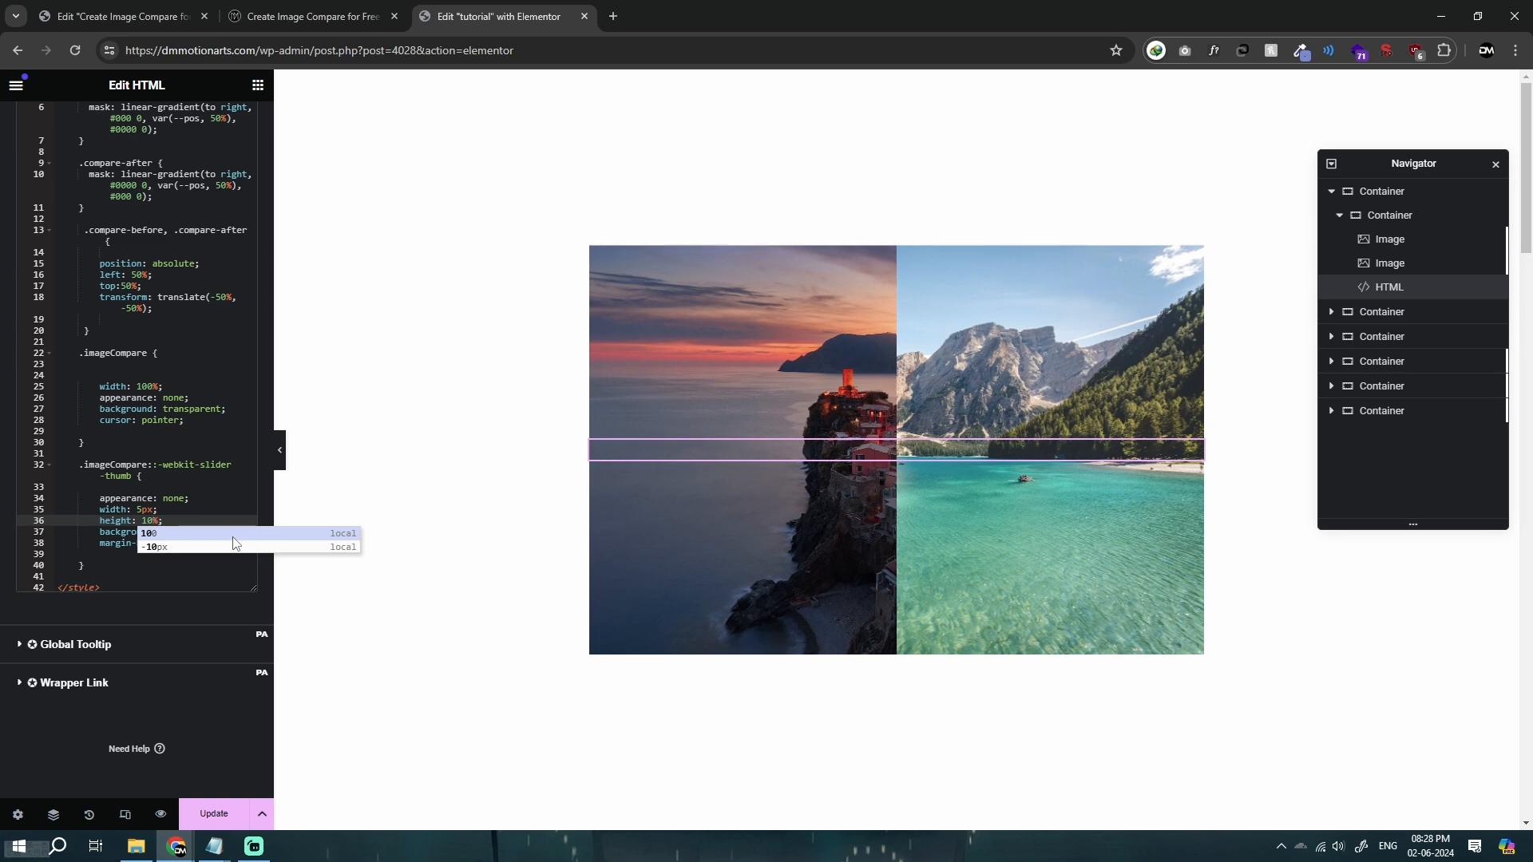
type("0")
key("Right")
type("!imp")
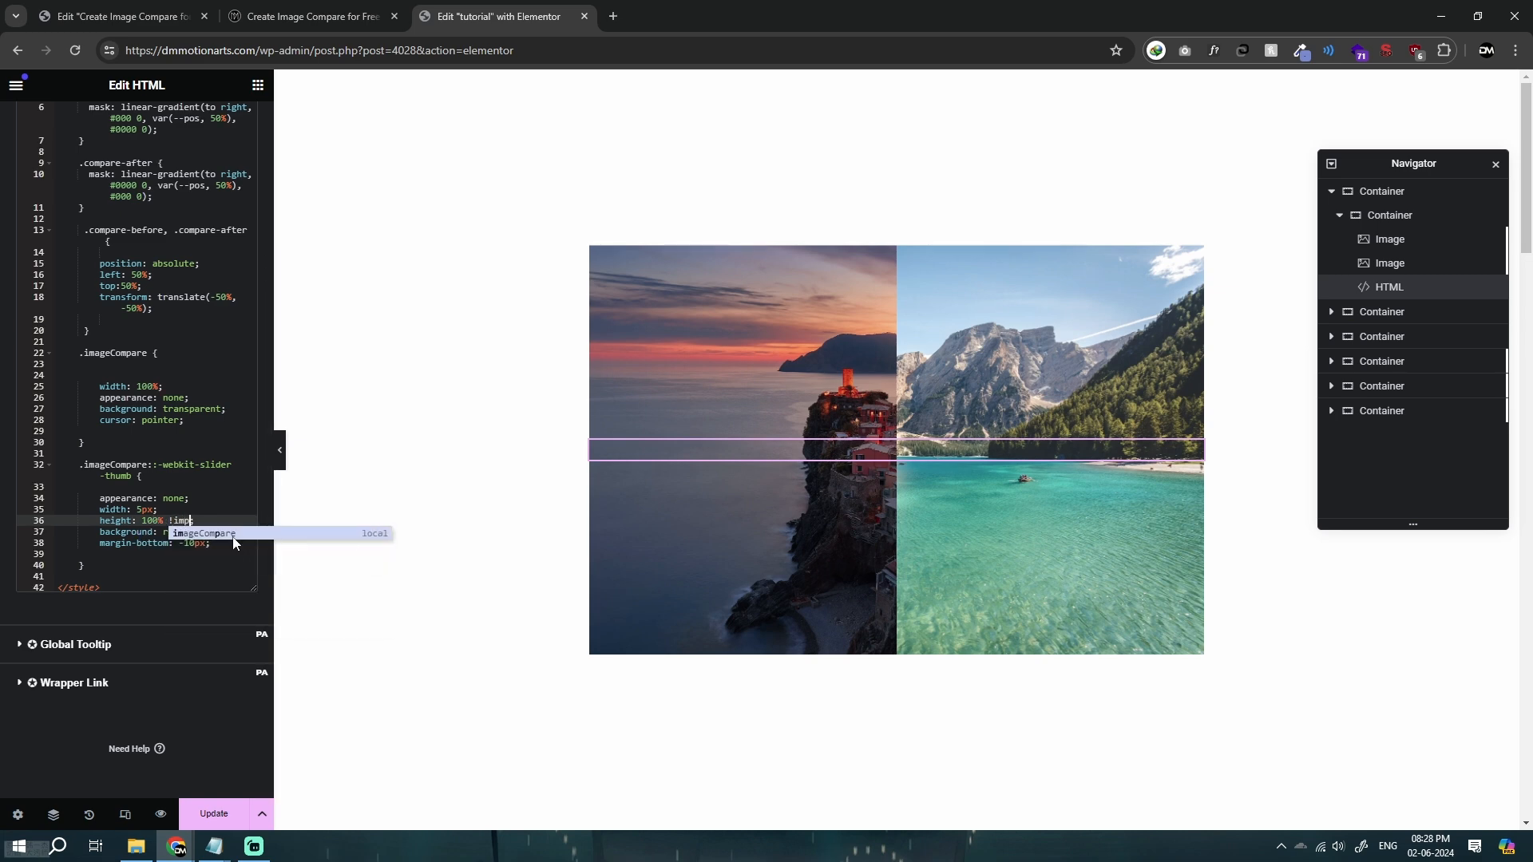
type("ortan")
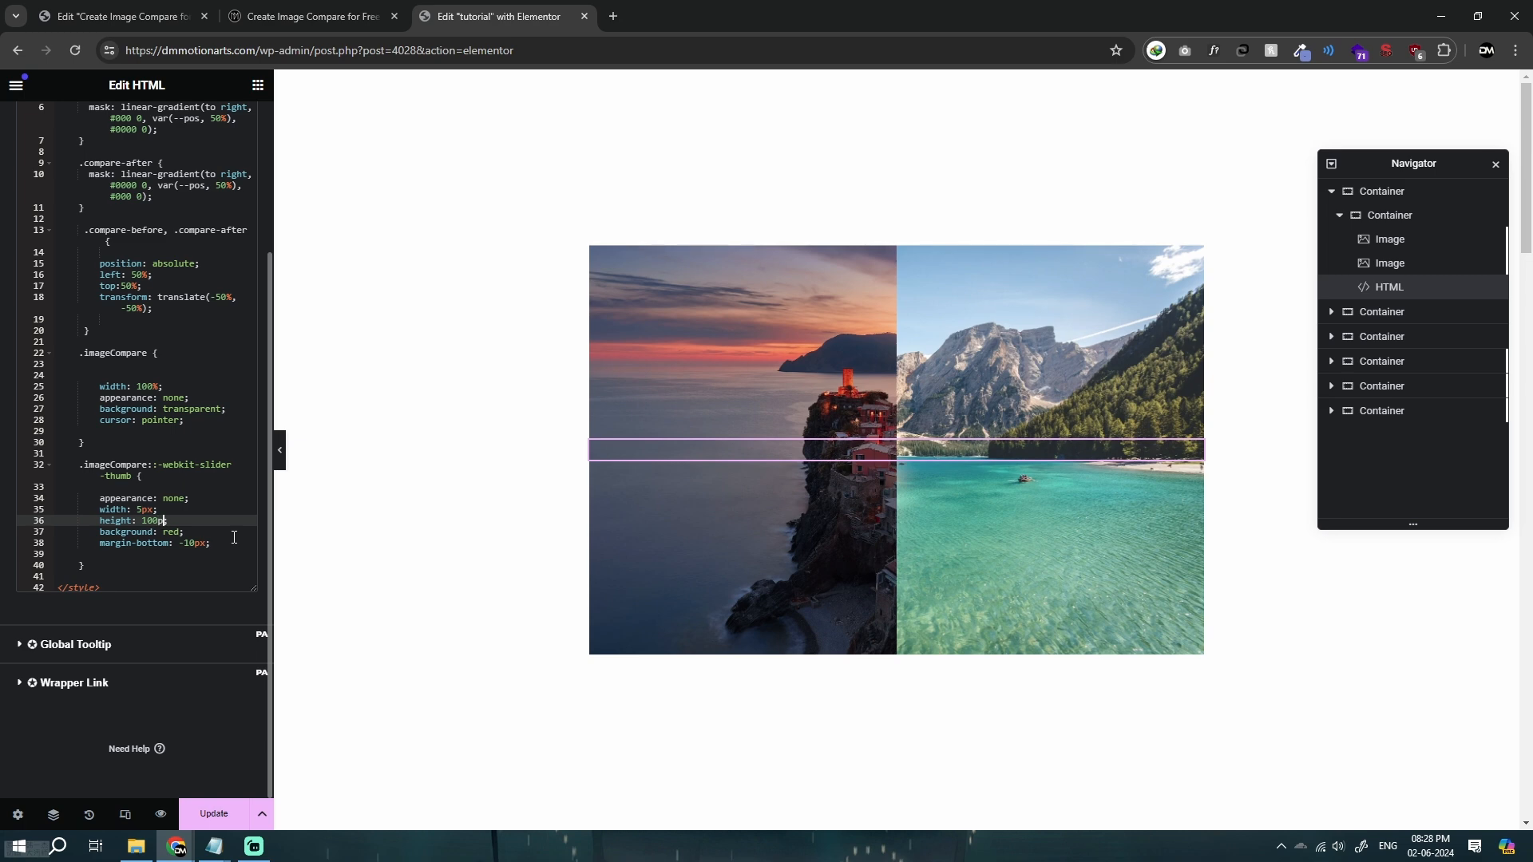
Set the slider thumb's height to 520px after trying 500px and 550px, and check it against the images at full page width.
type("x")
key("BackSpace")
type("5")
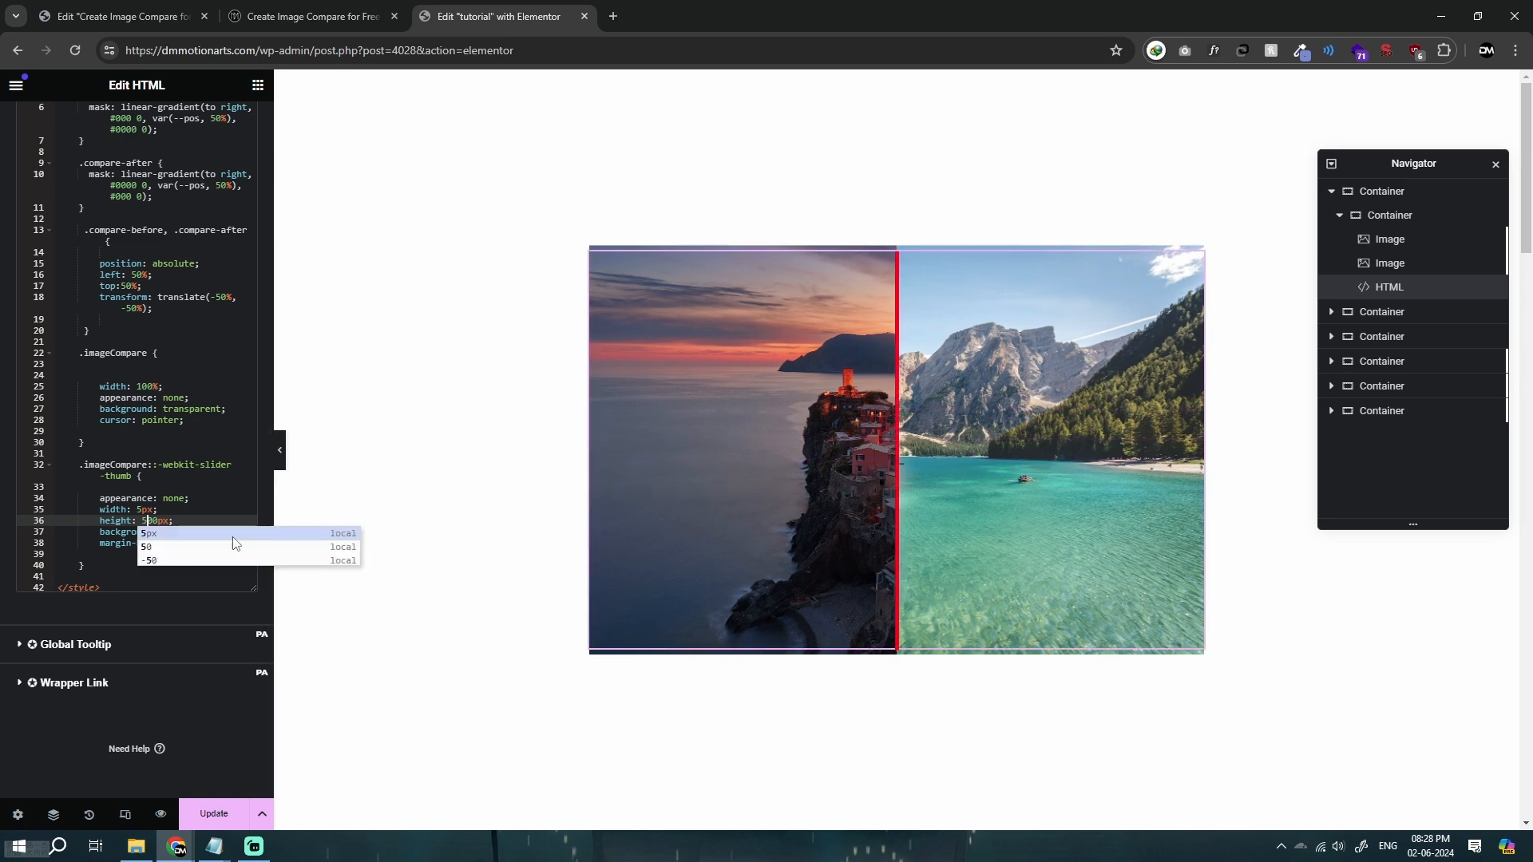
key("Delete")
type("5")
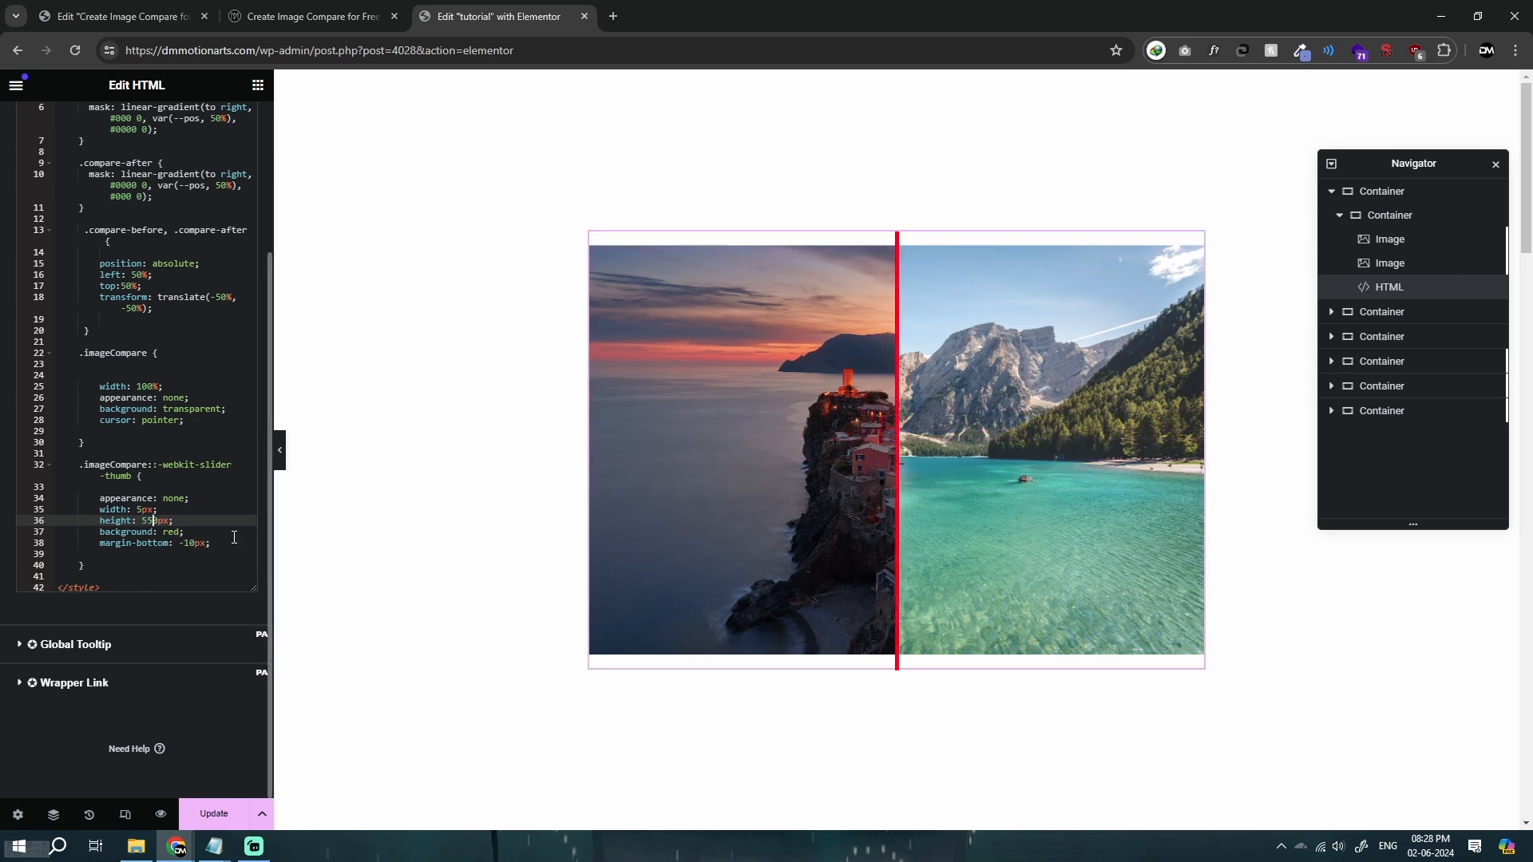
key("BackSpace")
type("00")
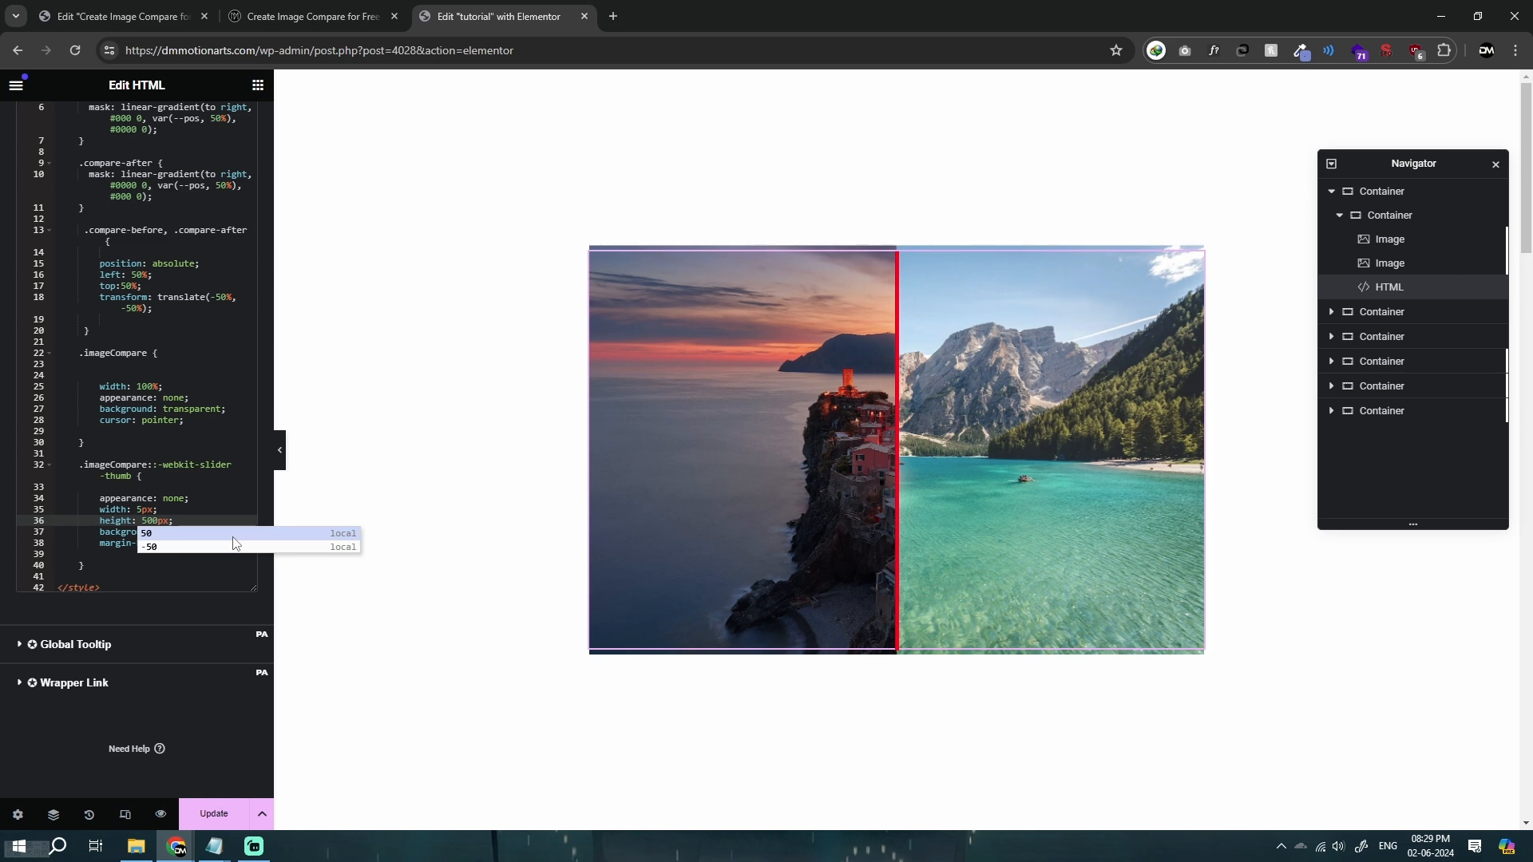
key("BackSpace")
type("2")
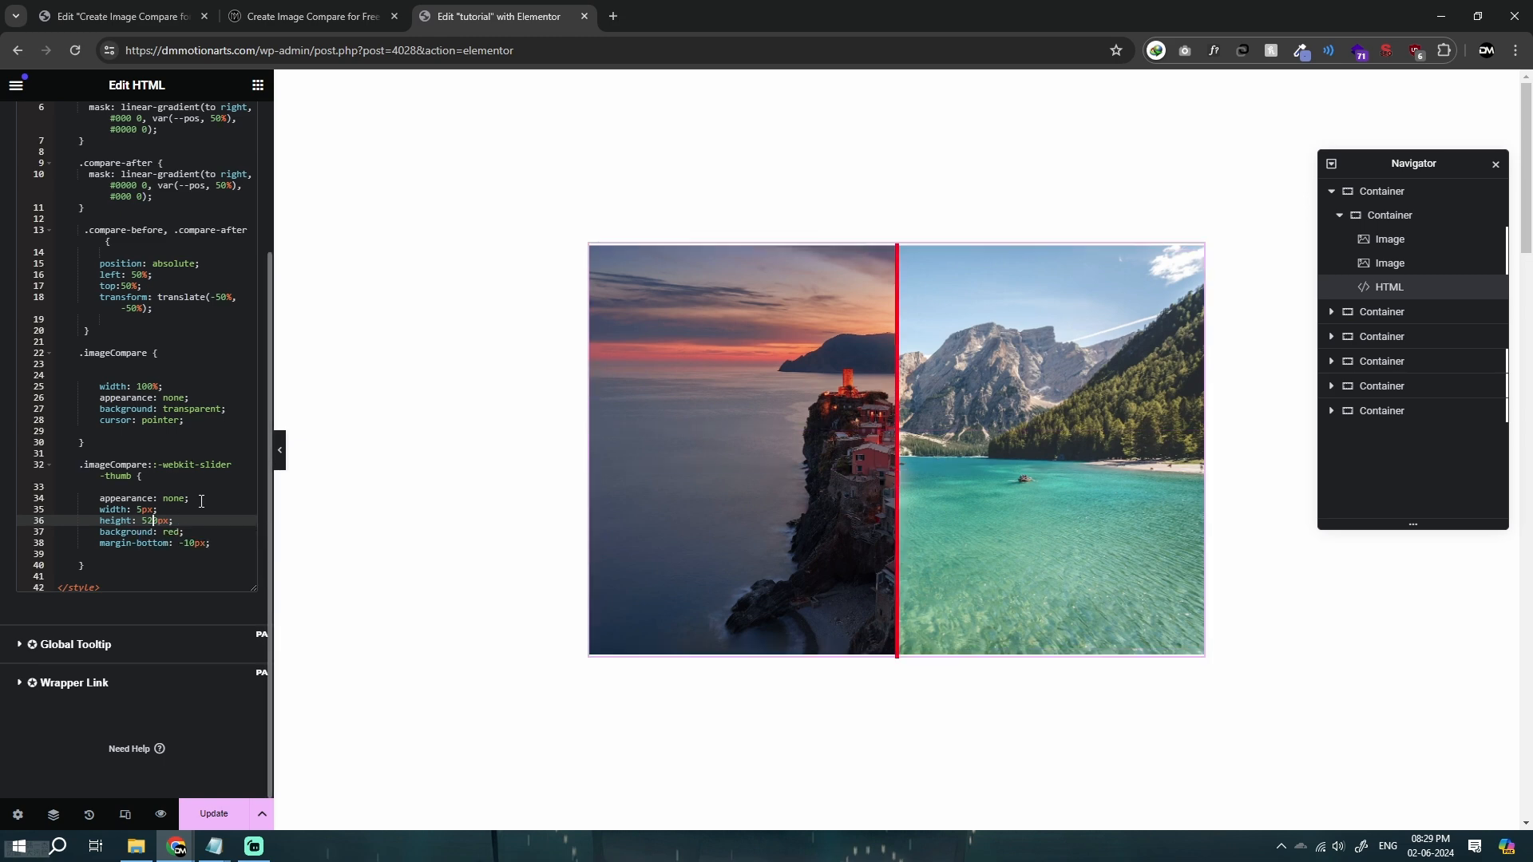
left_click(279, 449)
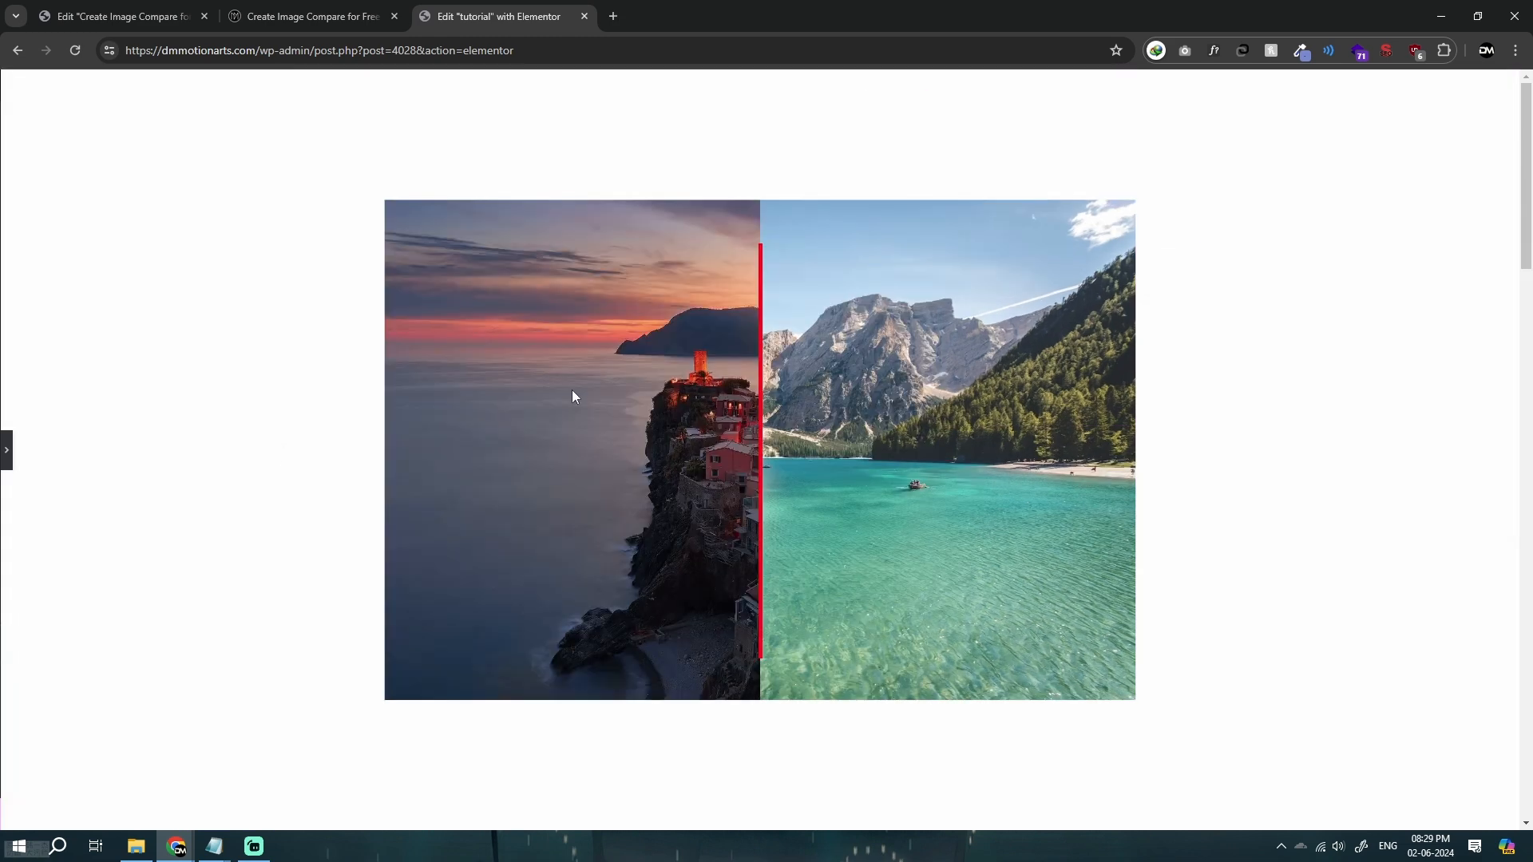
left_click(6, 449)
Set the outer container's content width to Boxed with a width of 1500 px.
left_click(599, 253)
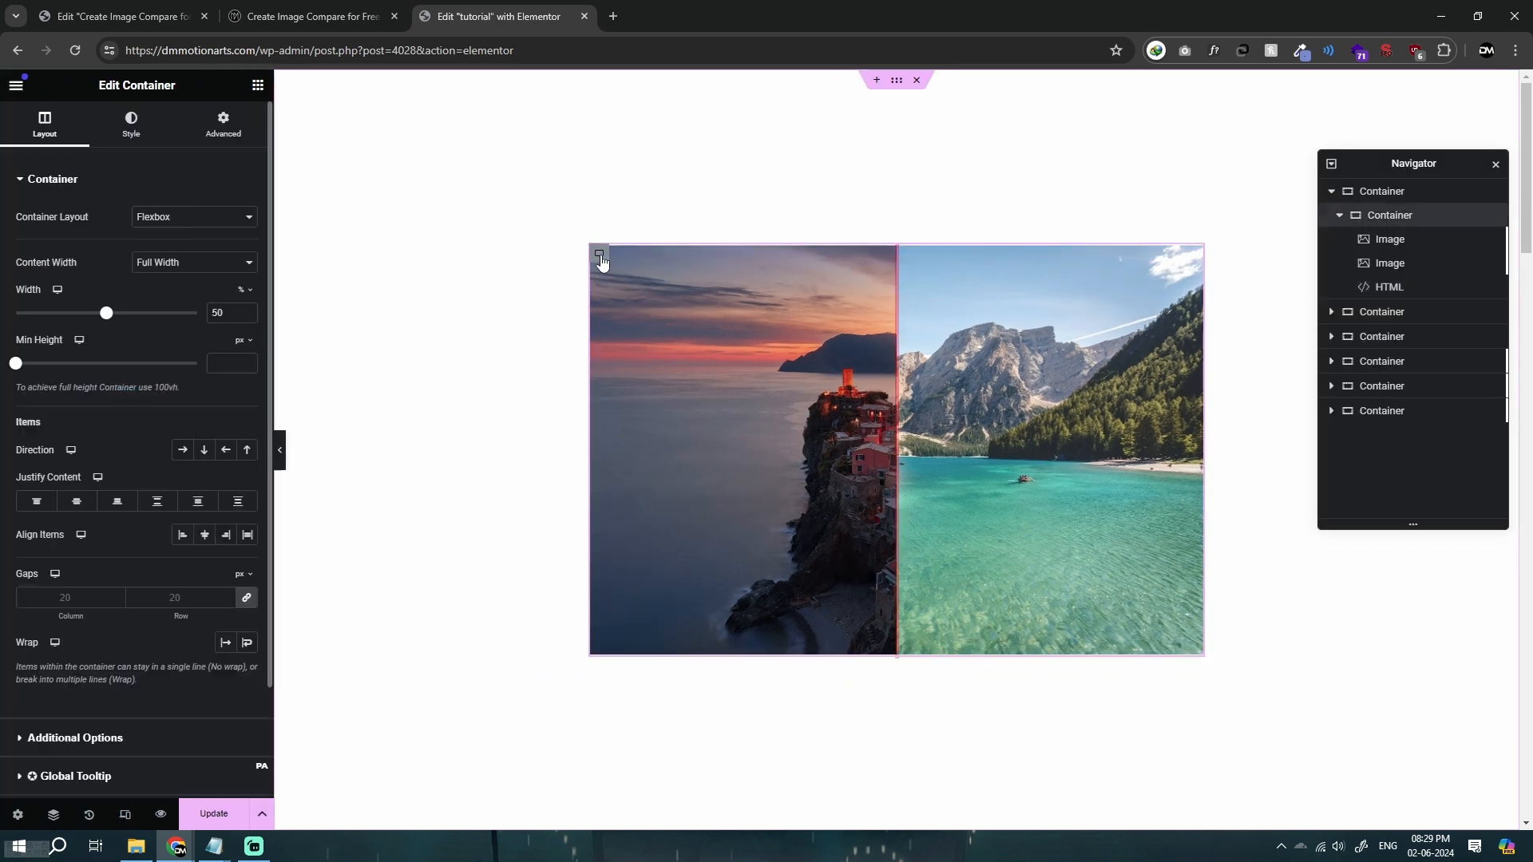
left_click(899, 89)
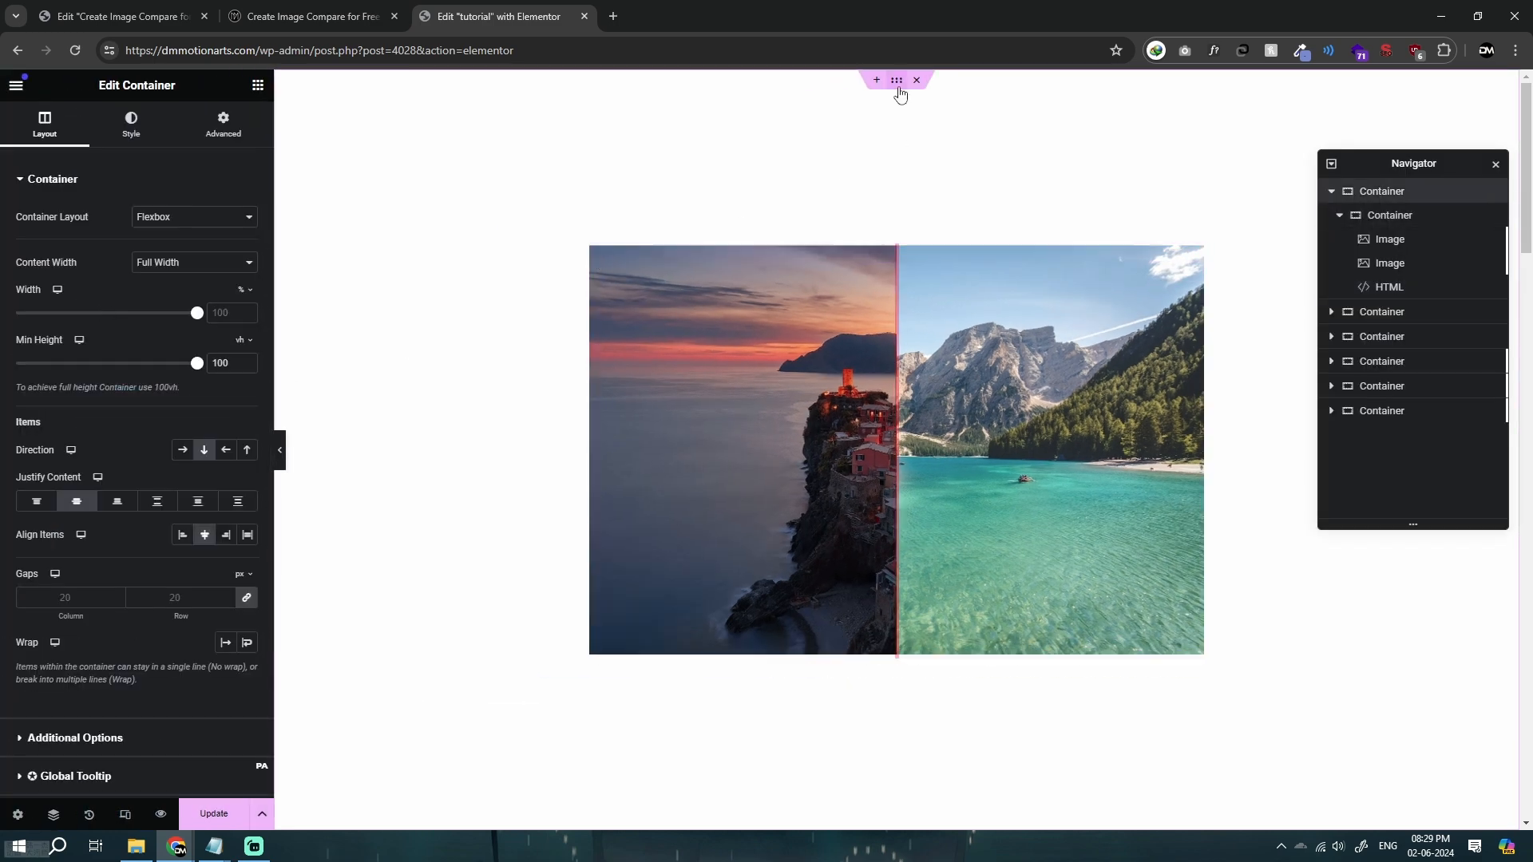
left_click(212, 265)
left_click(212, 279)
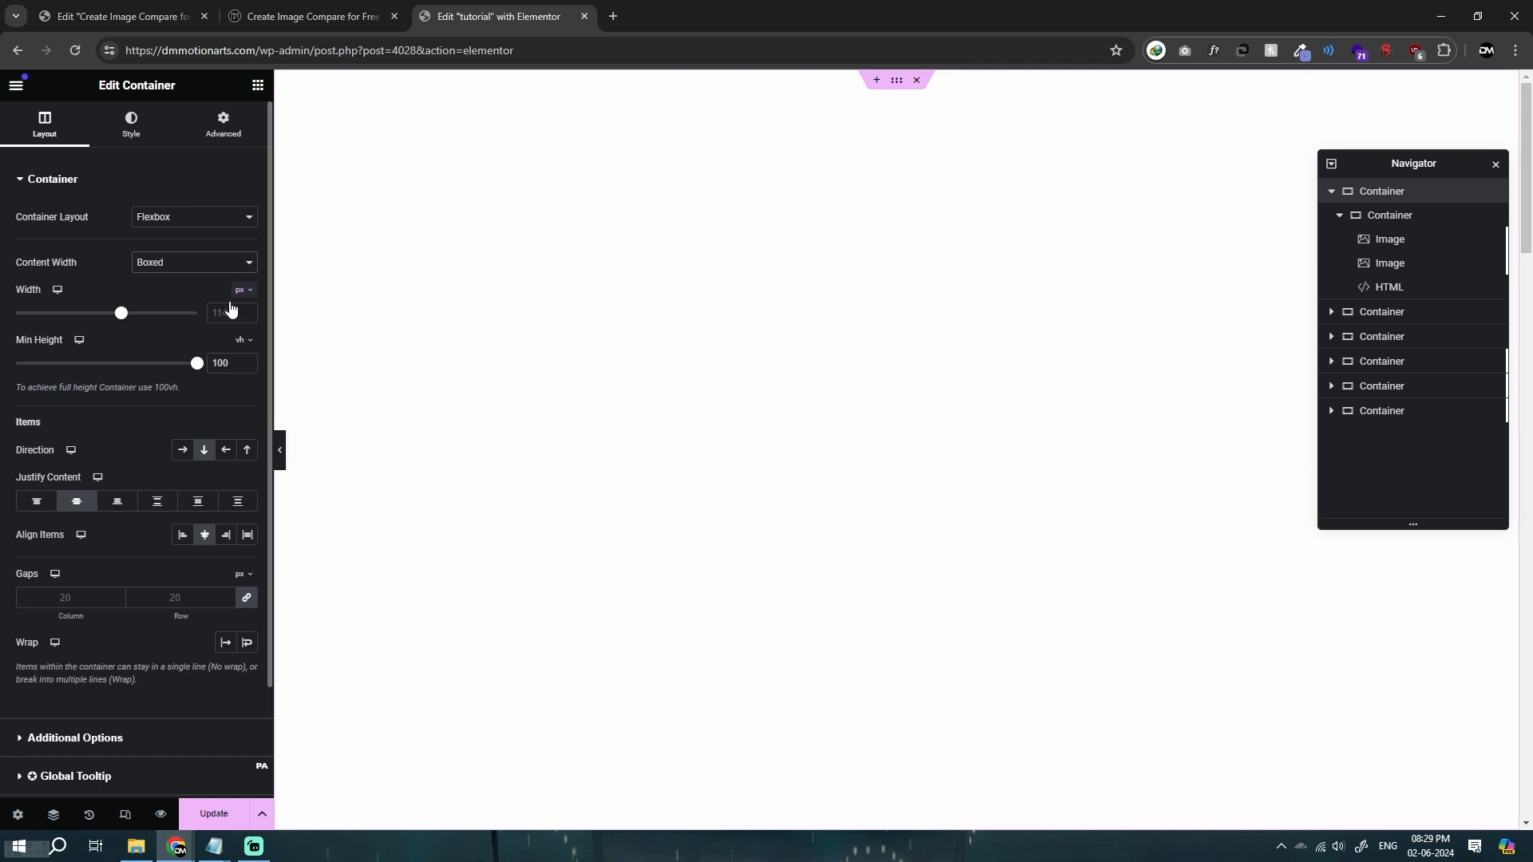
left_click(228, 312)
type("1500")
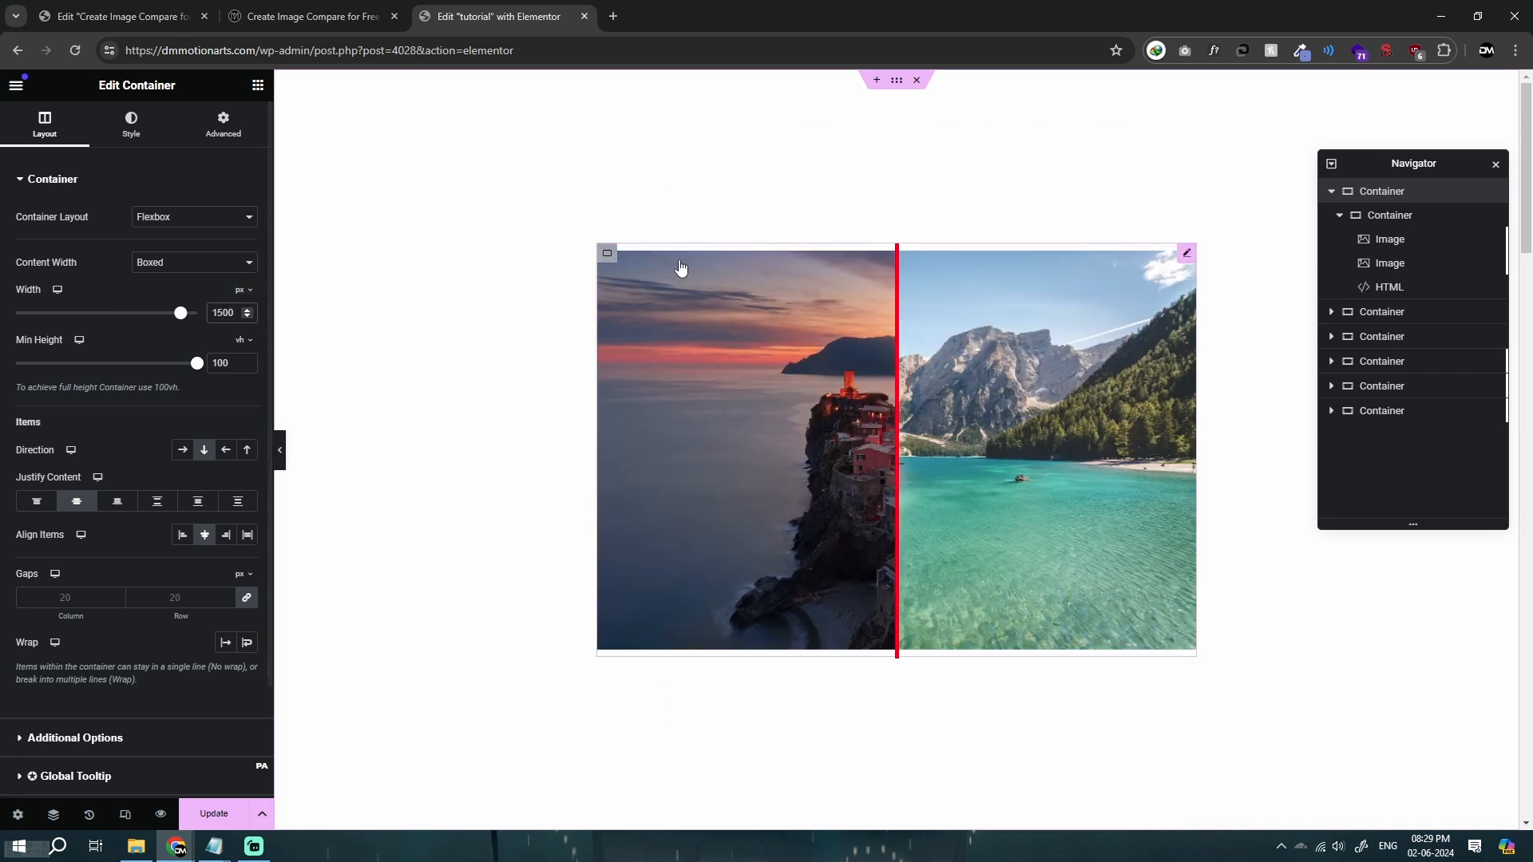
Check the slider line against the resized images at full page width and examine the inner container's width unit.
left_click(607, 253)
left_click(931, 352)
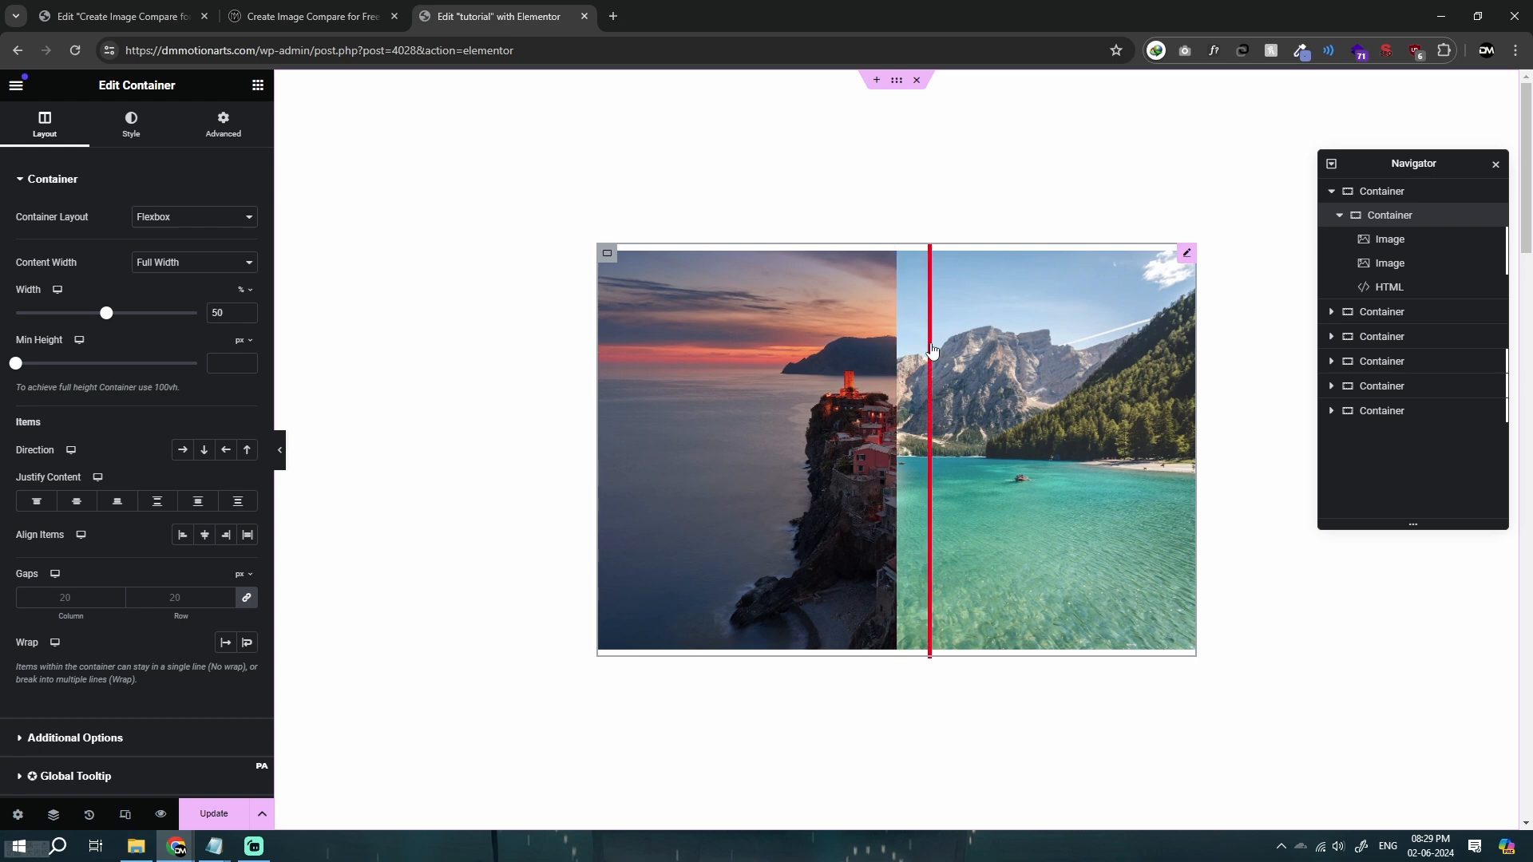
left_click(871, 352)
left_click(283, 442)
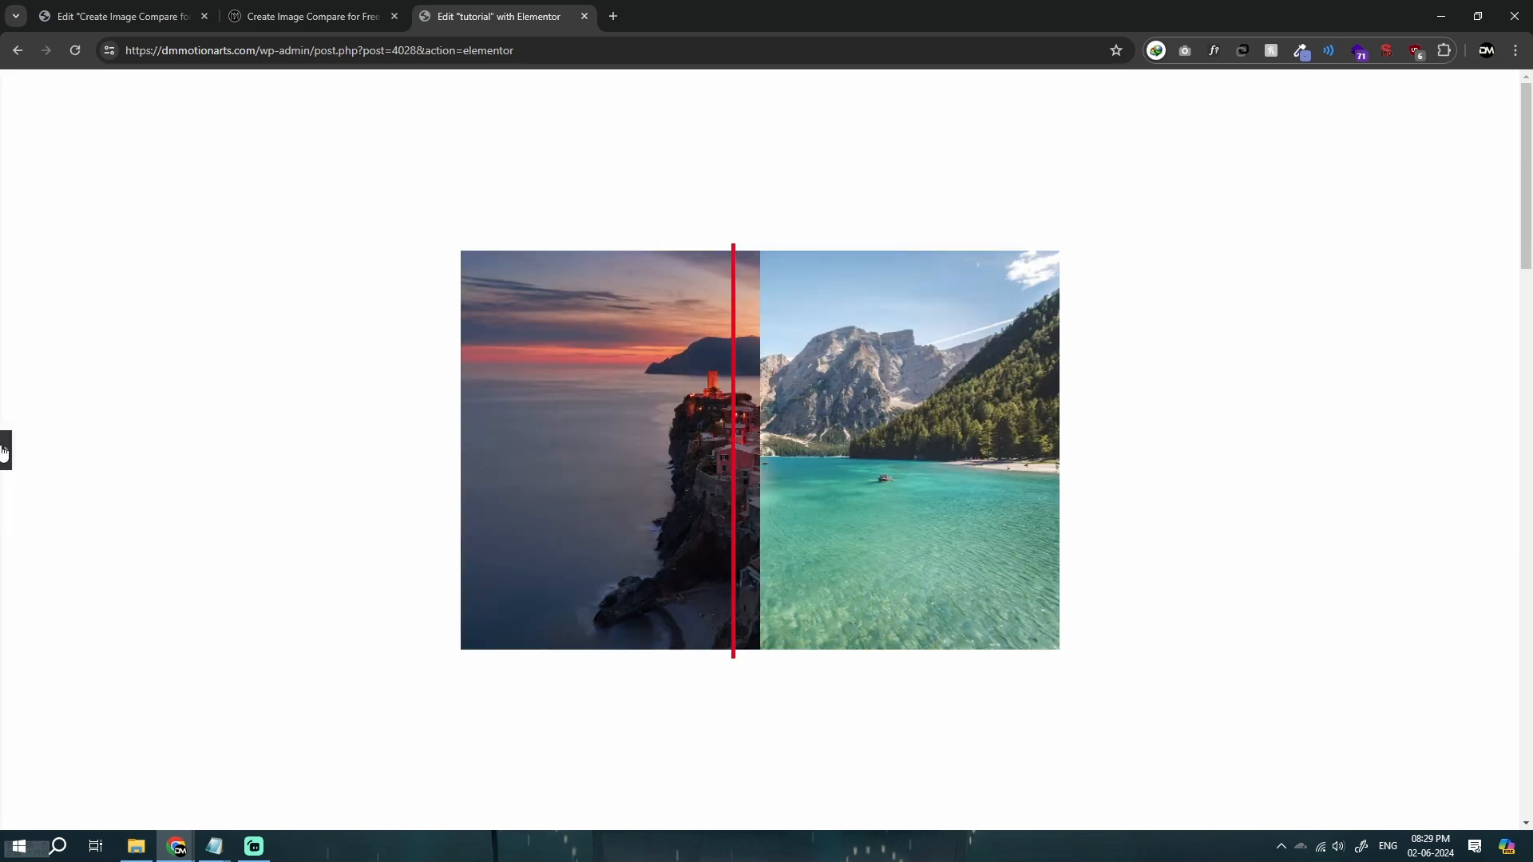
left_click(5, 456)
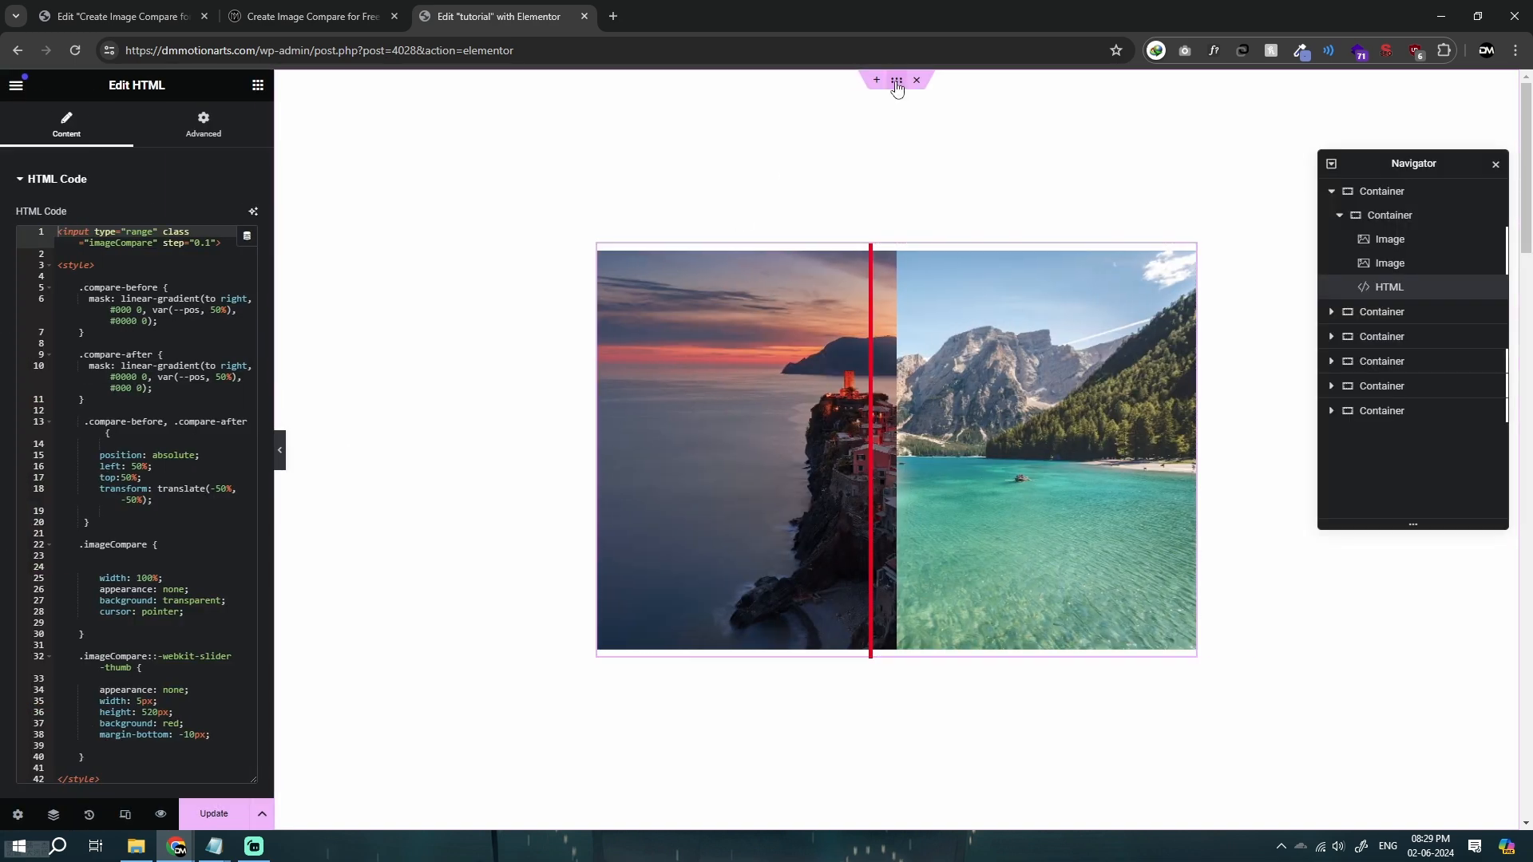
left_click(896, 79)
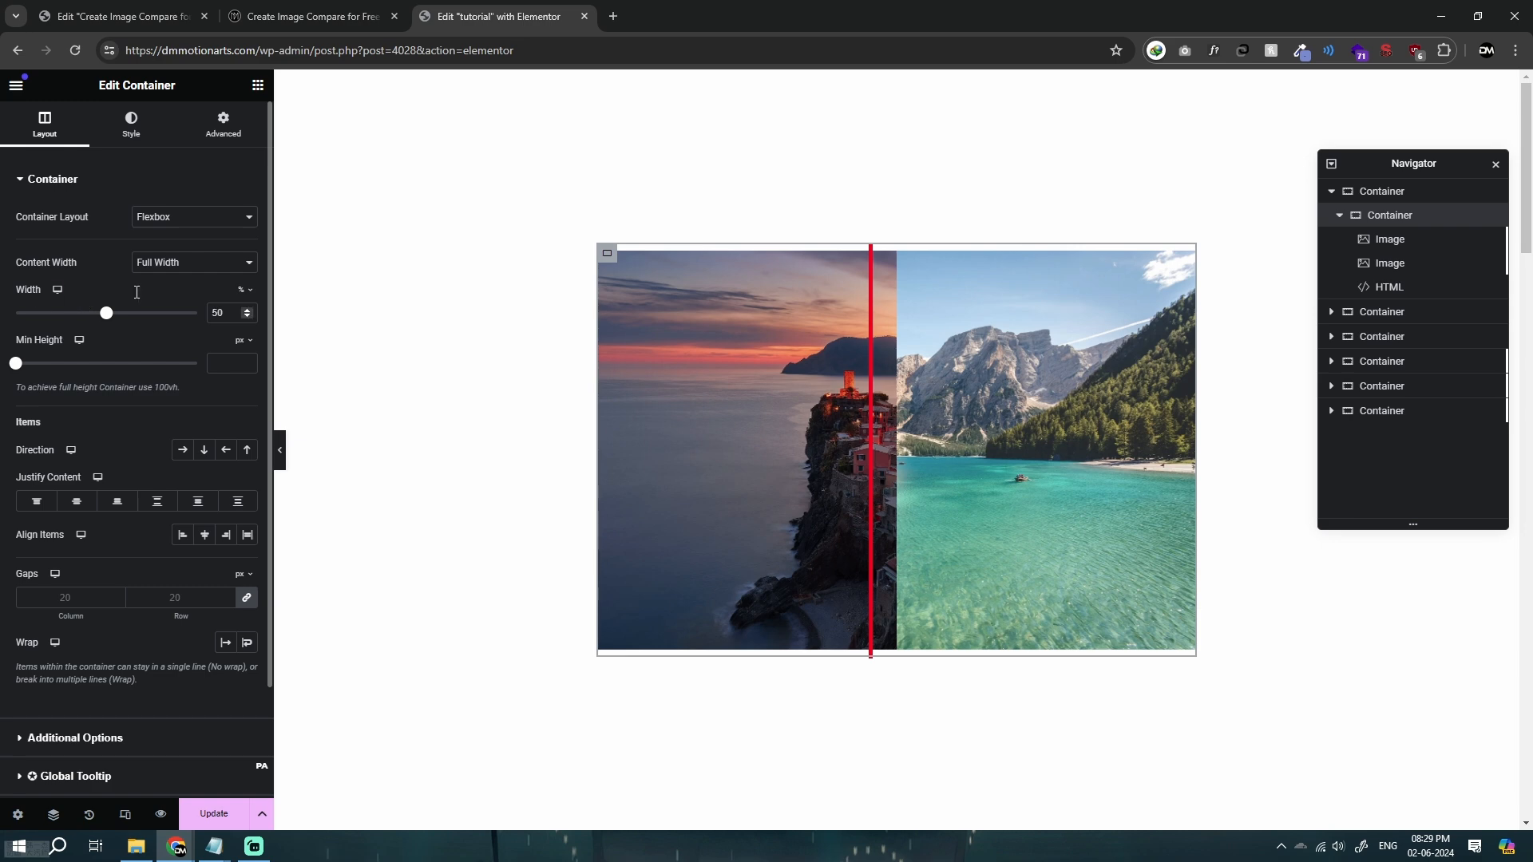
left_click(243, 292)
left_click(2, 313)
left_click(898, 362)
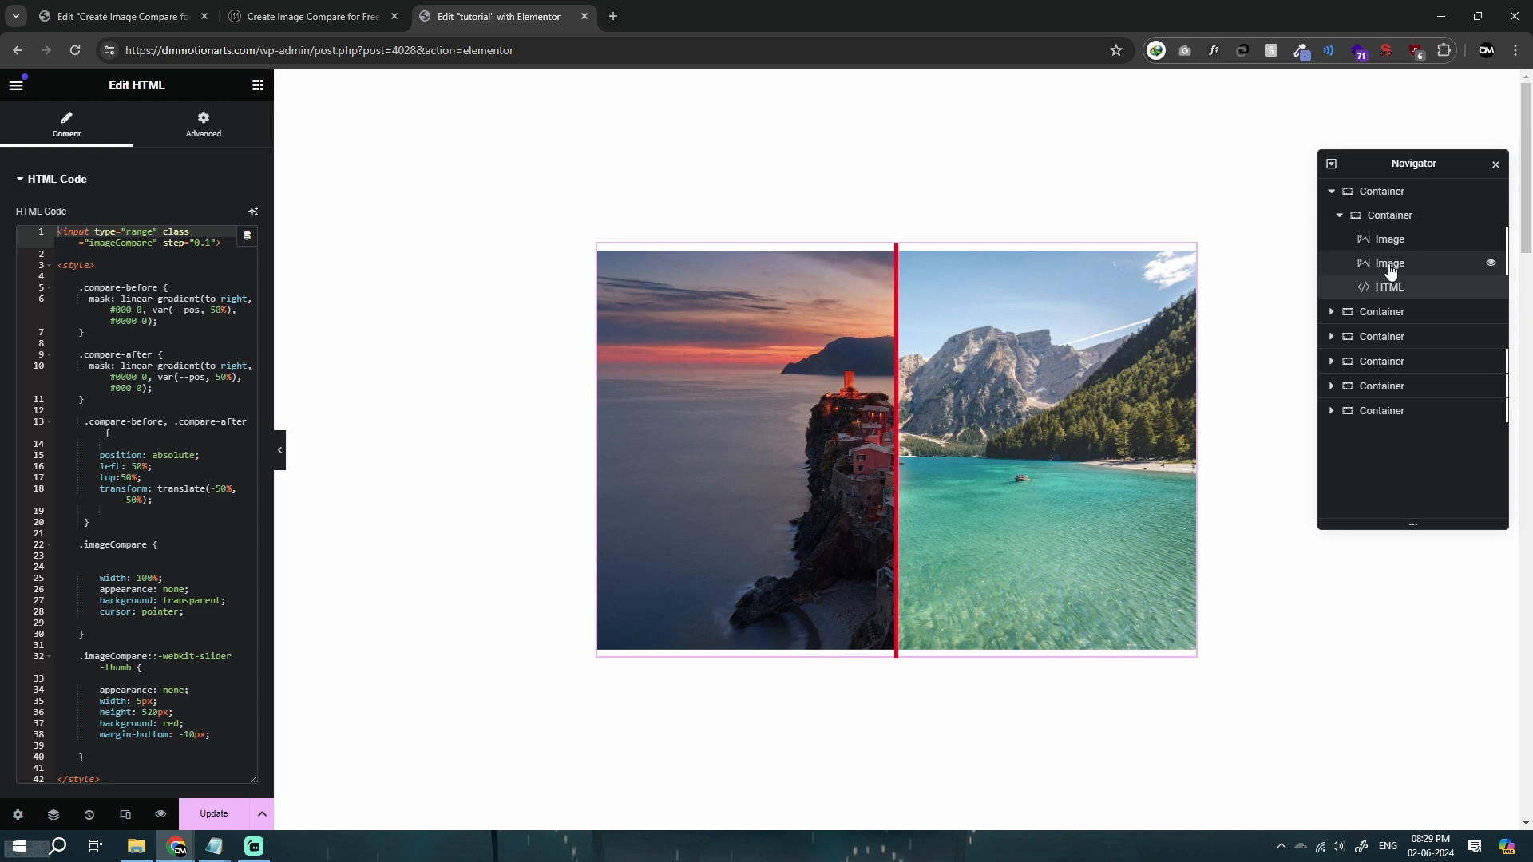
Set the slider thumb's height to 500px and its margin-bottom to -10px in the HTML widget's code.
scroll(13, 346, "down", 3)
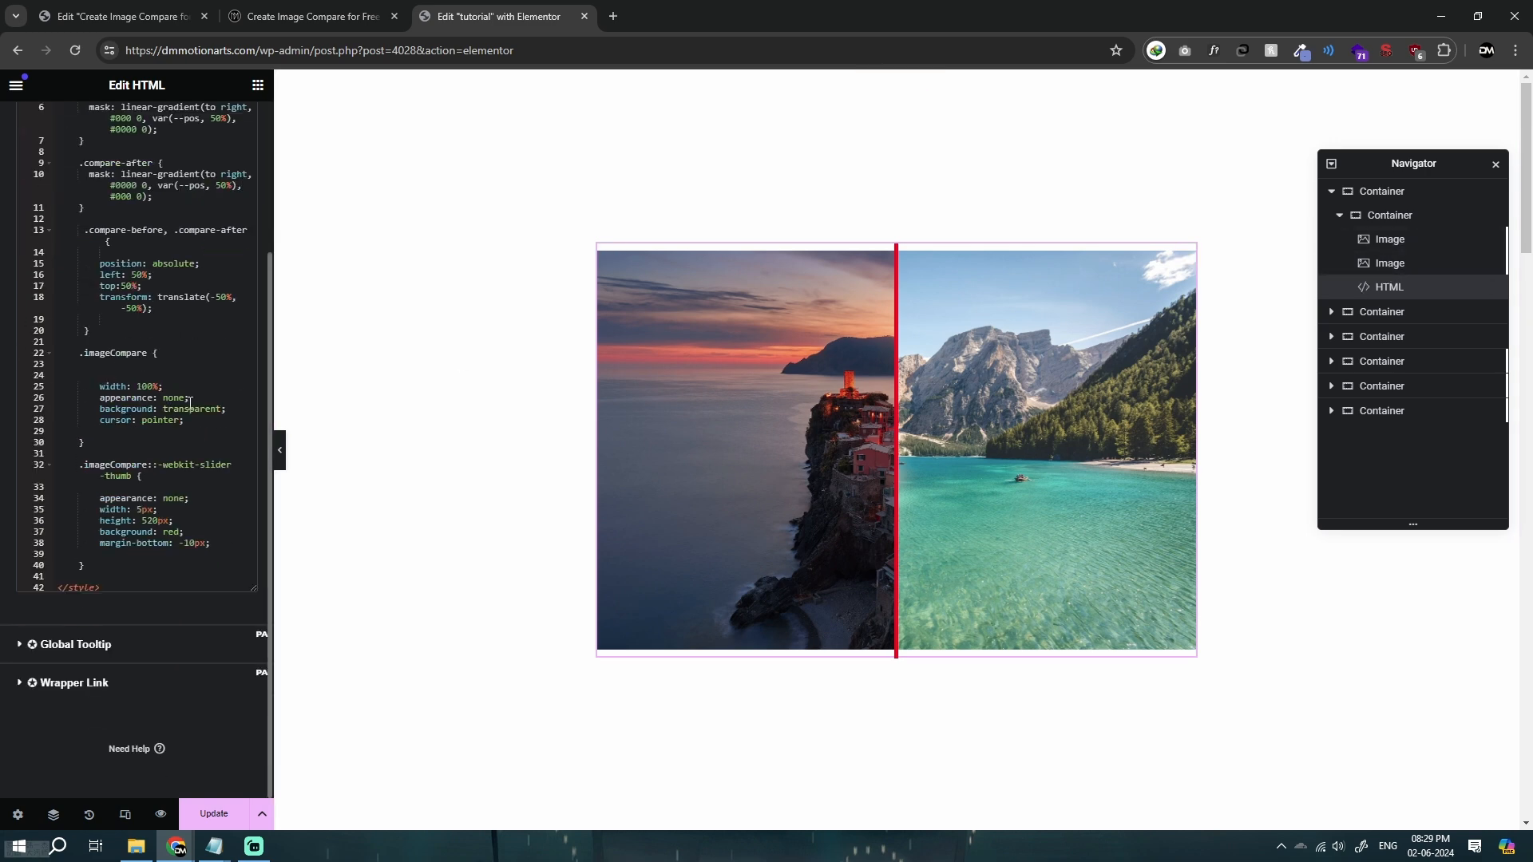
left_click(190, 406)
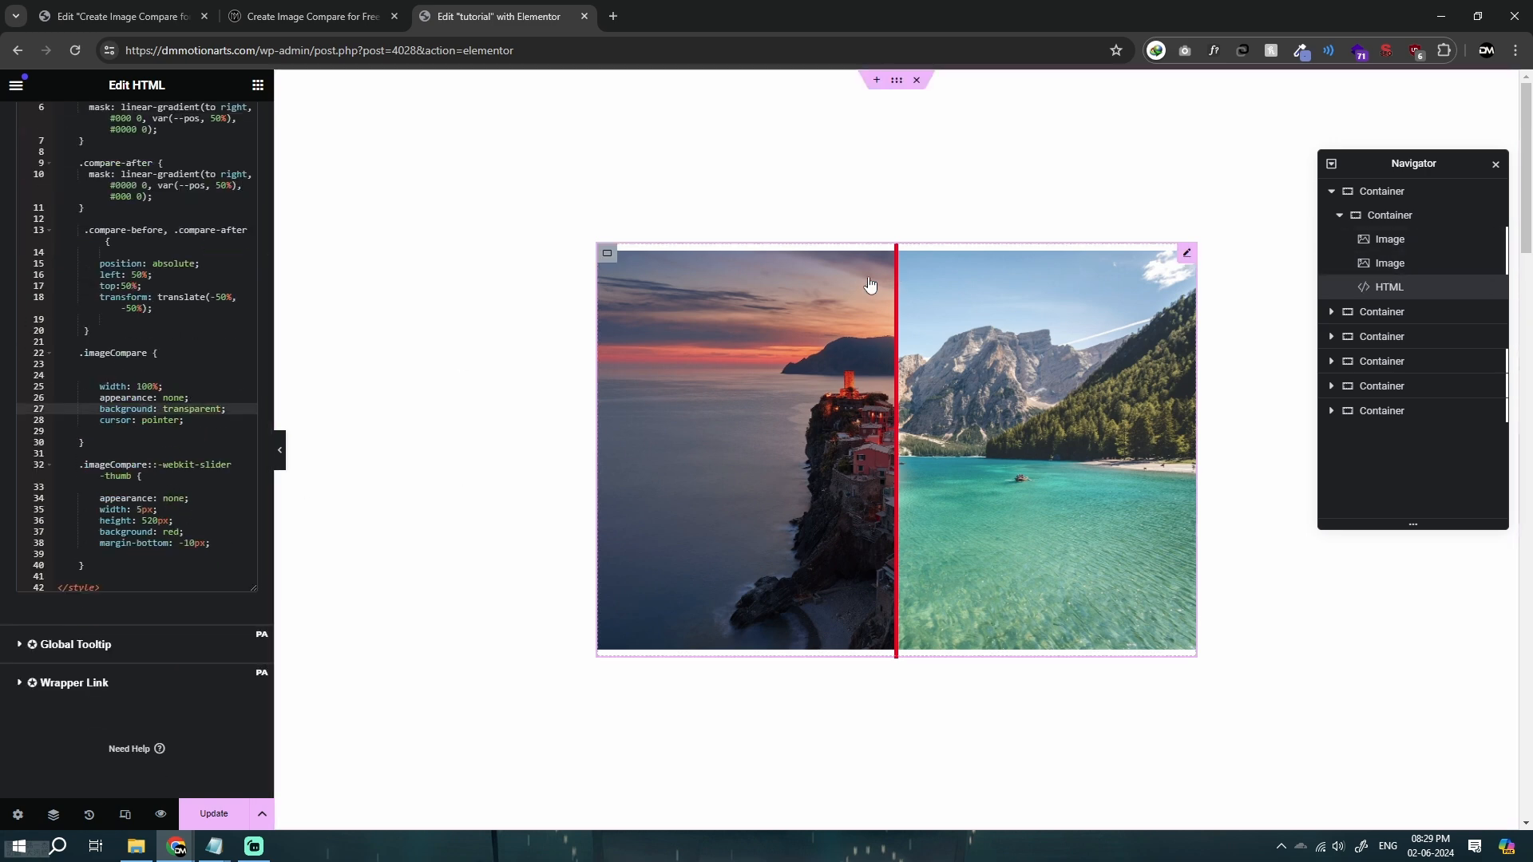
left_click(154, 521)
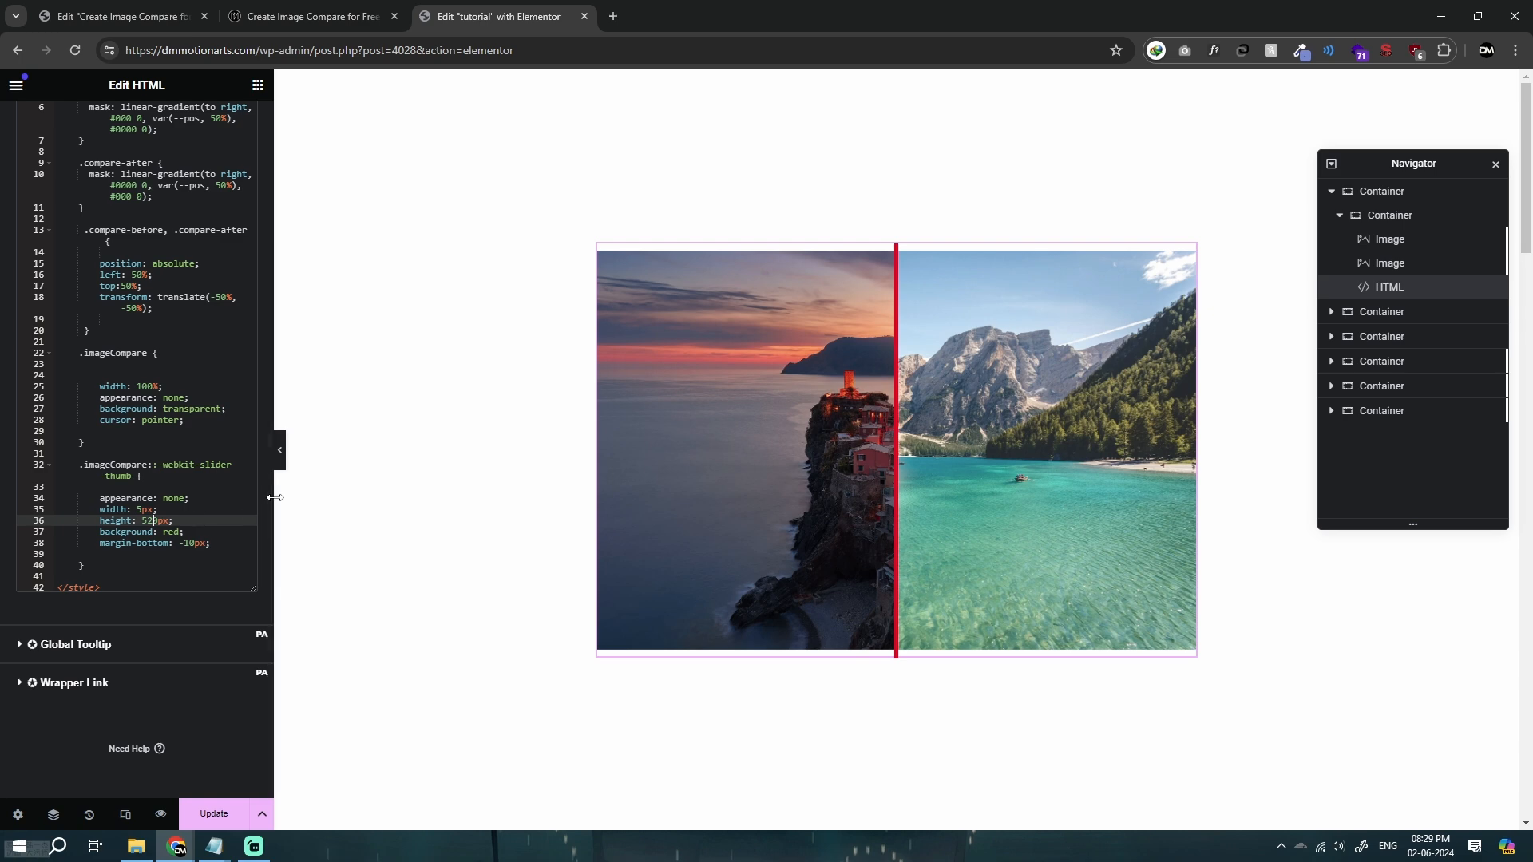
key("BackSpace")
type("0")
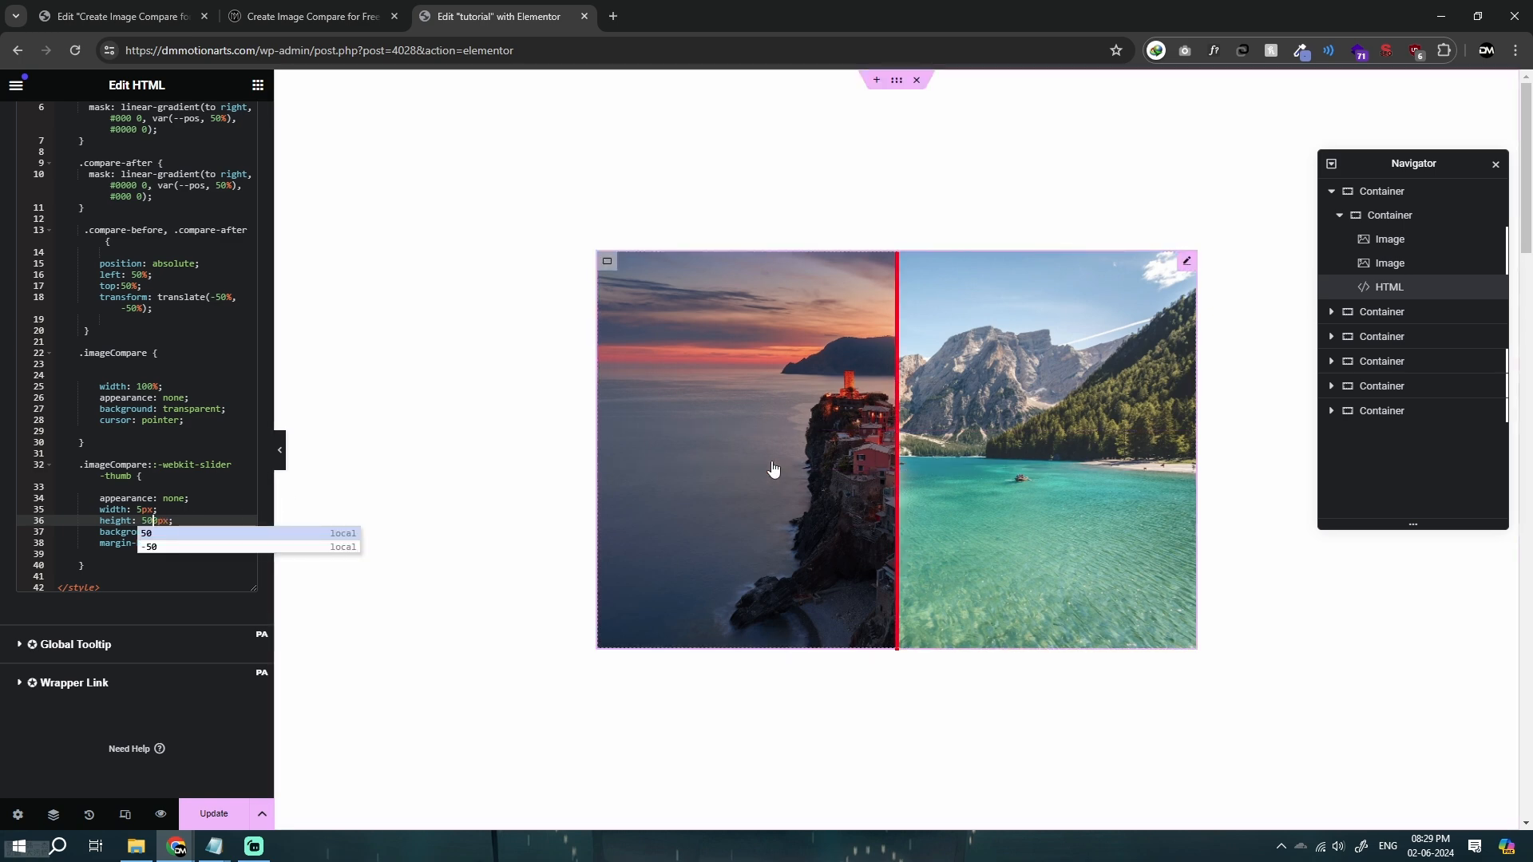
left_click(279, 449)
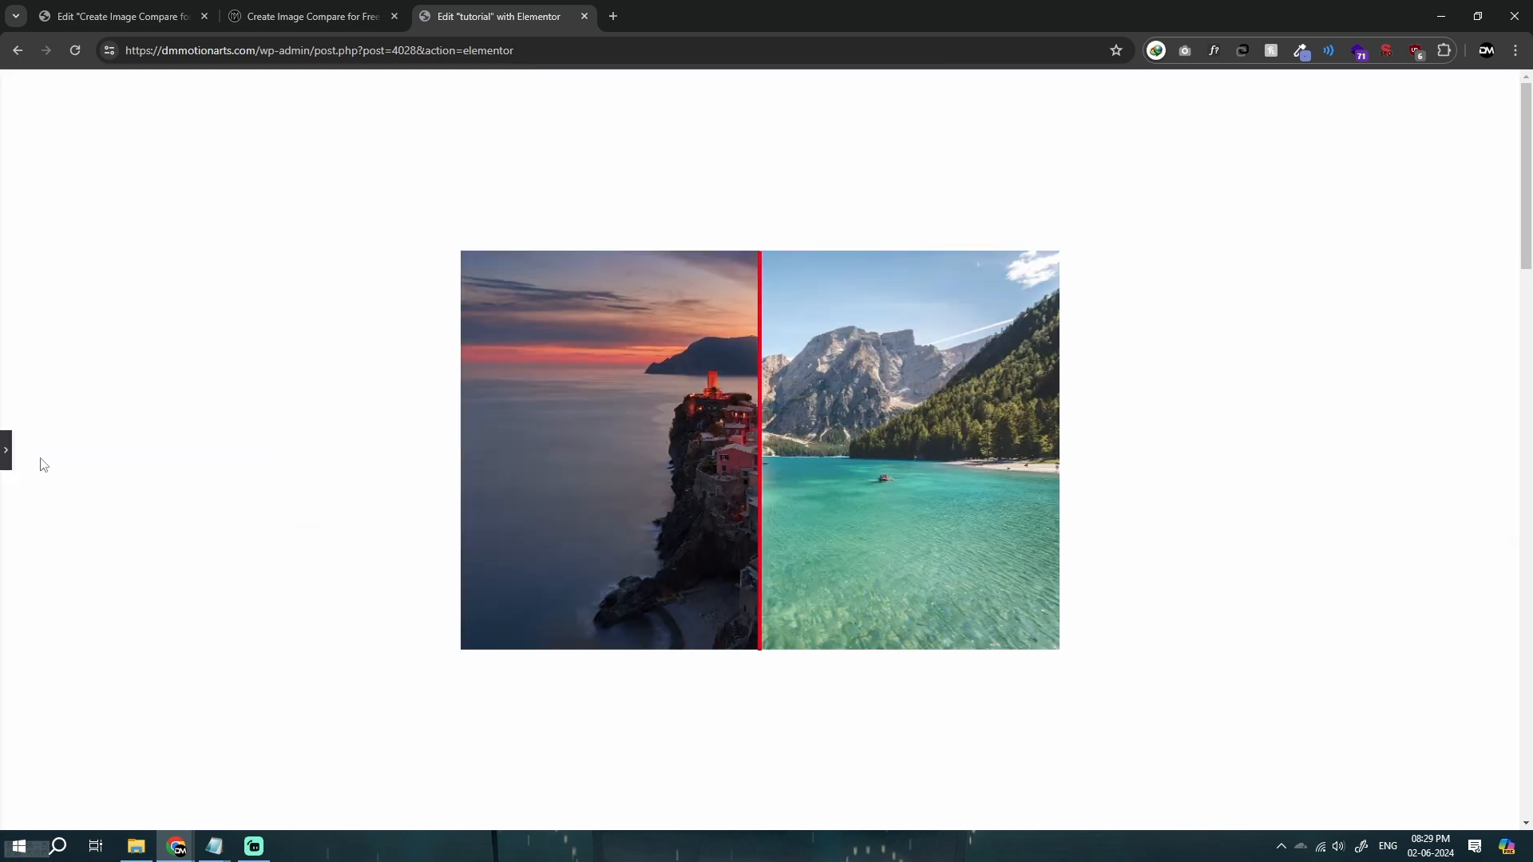
left_click(4, 451)
left_click(184, 543)
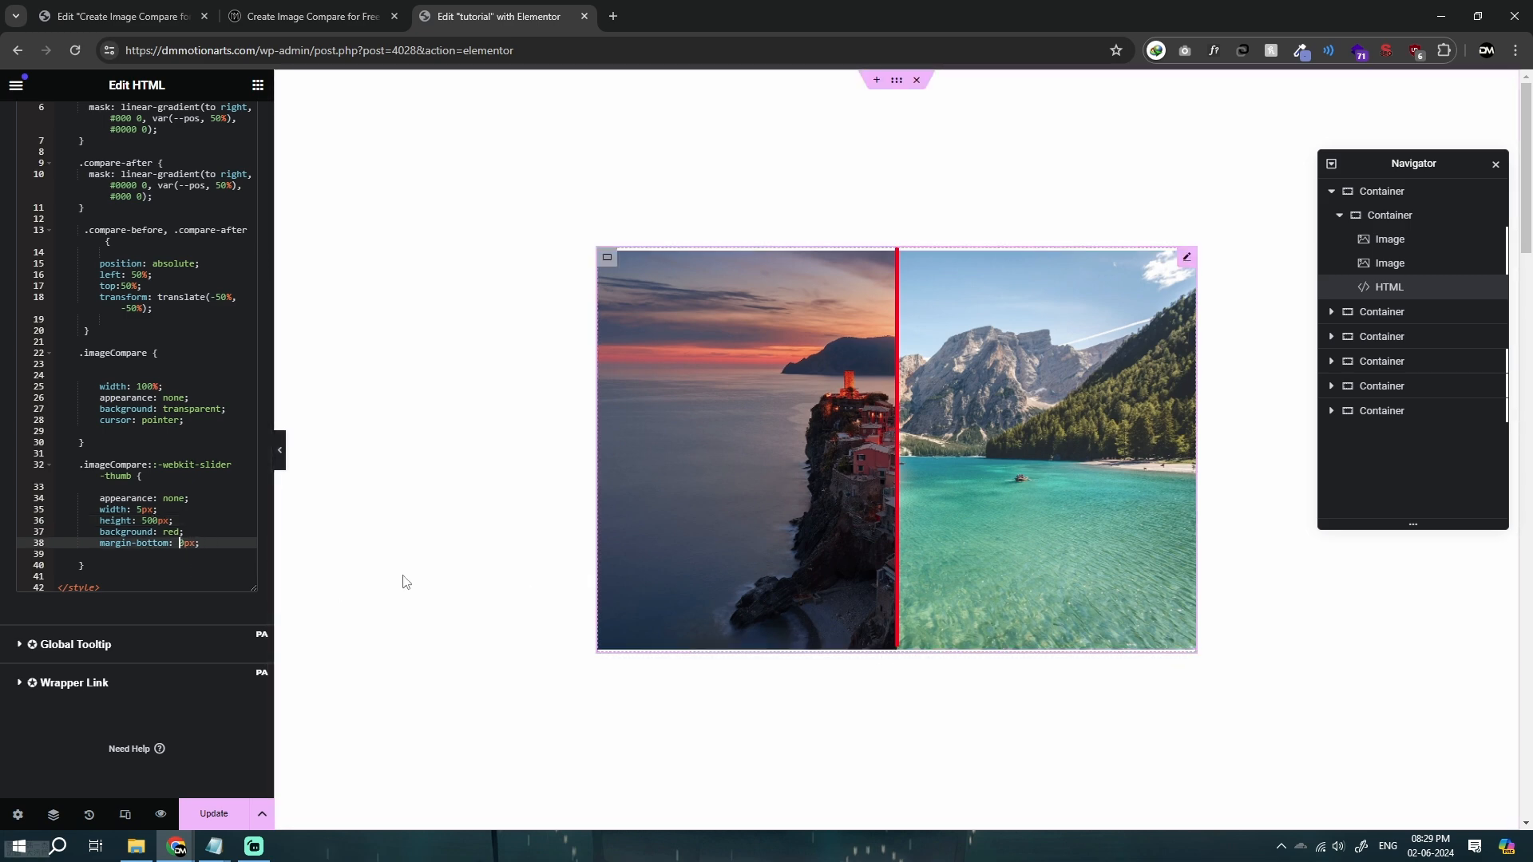
type("-1")
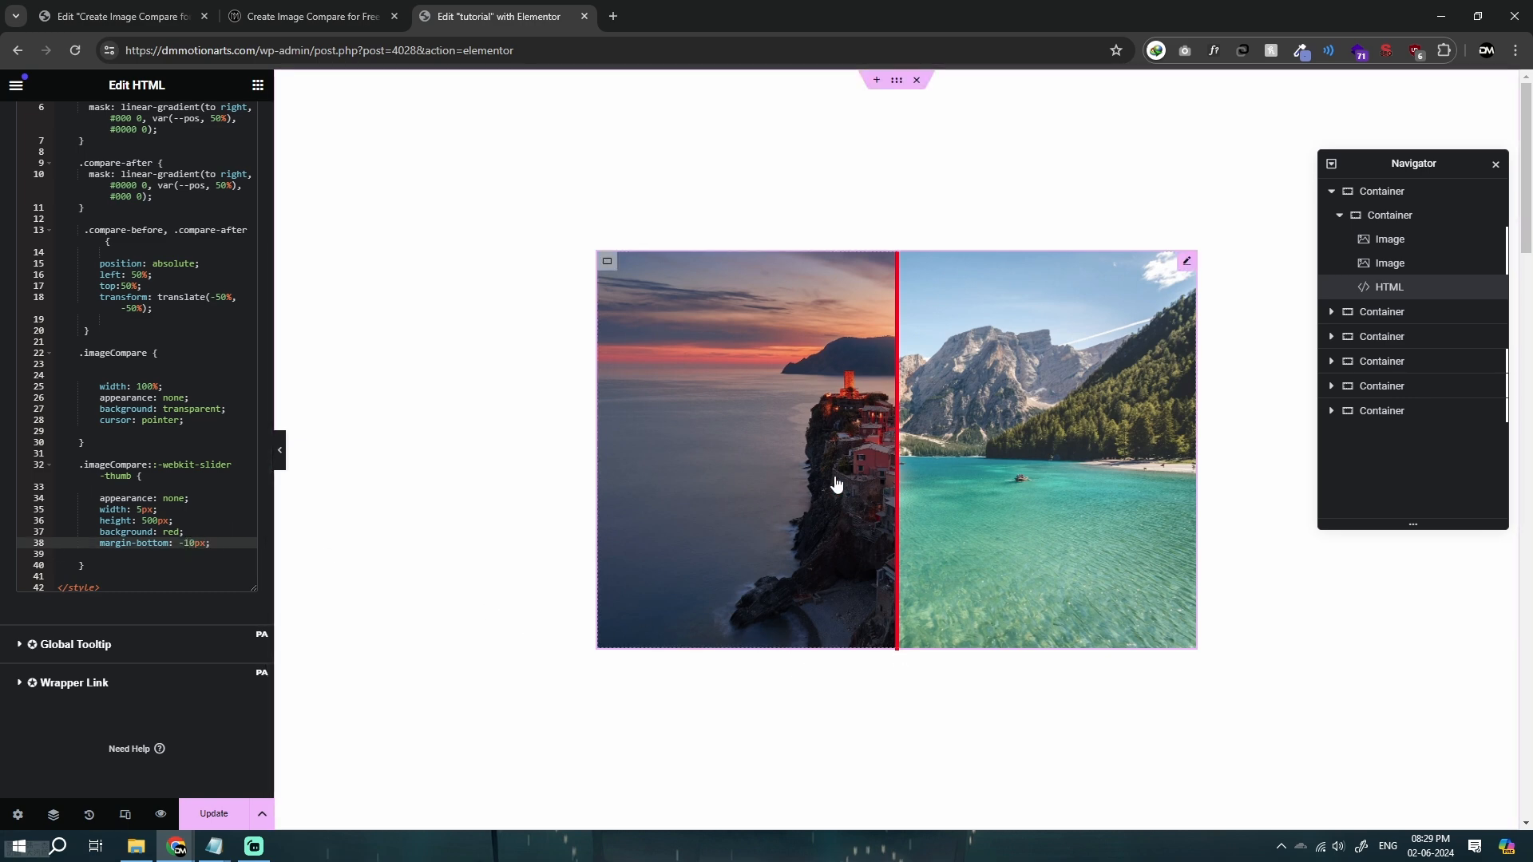
Test moving the slider across the images at full page width and in the page preview, and return to the editor.
left_click(279, 450)
left_click_drag(643, 487, 984, 511)
left_click_drag(502, 460, 1014, 471)
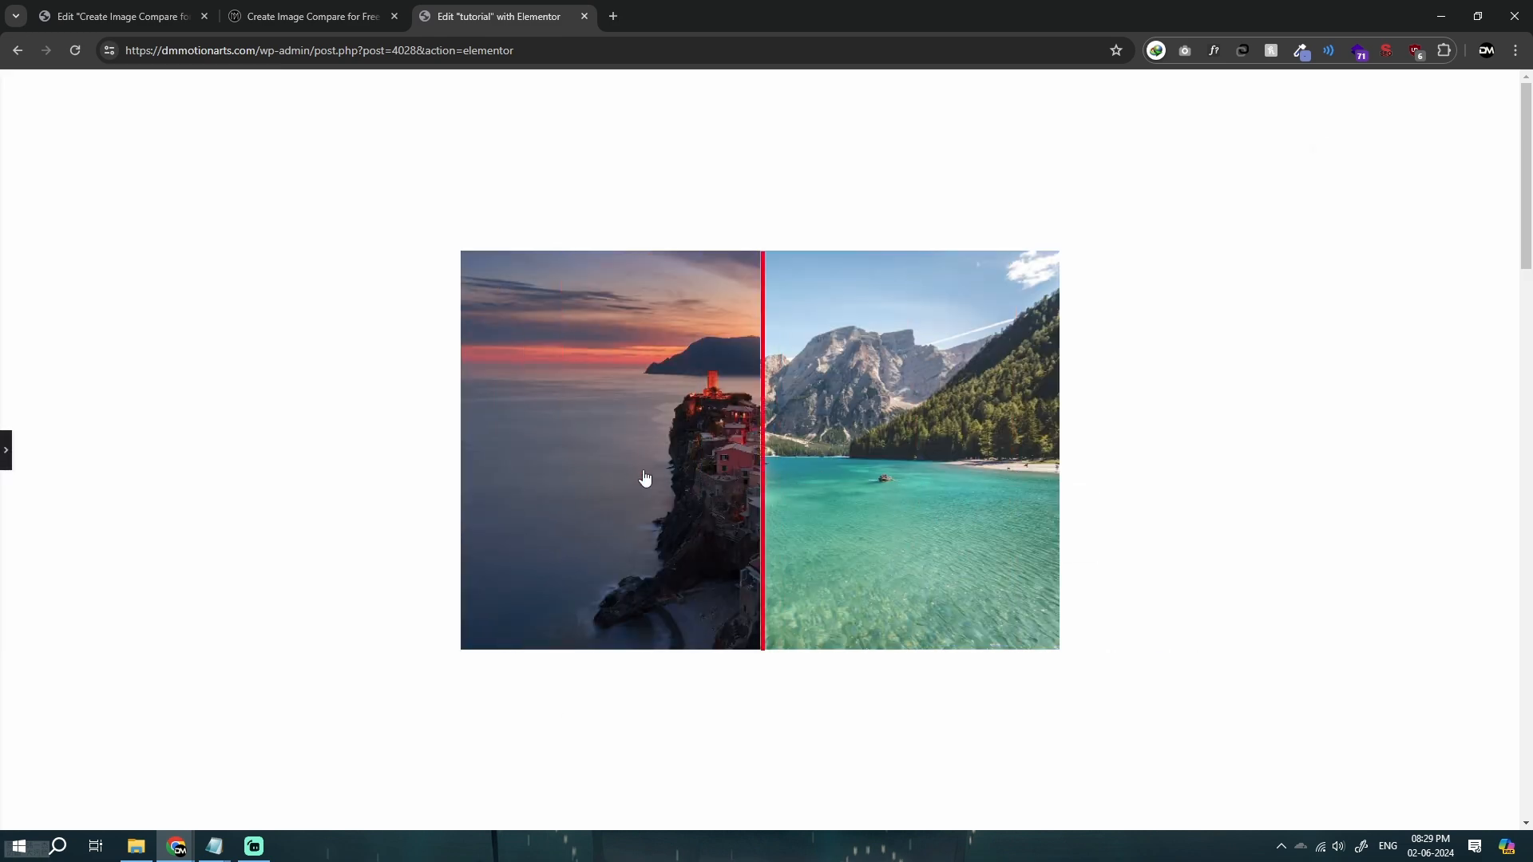
left_click_drag(619, 482, 756, 483)
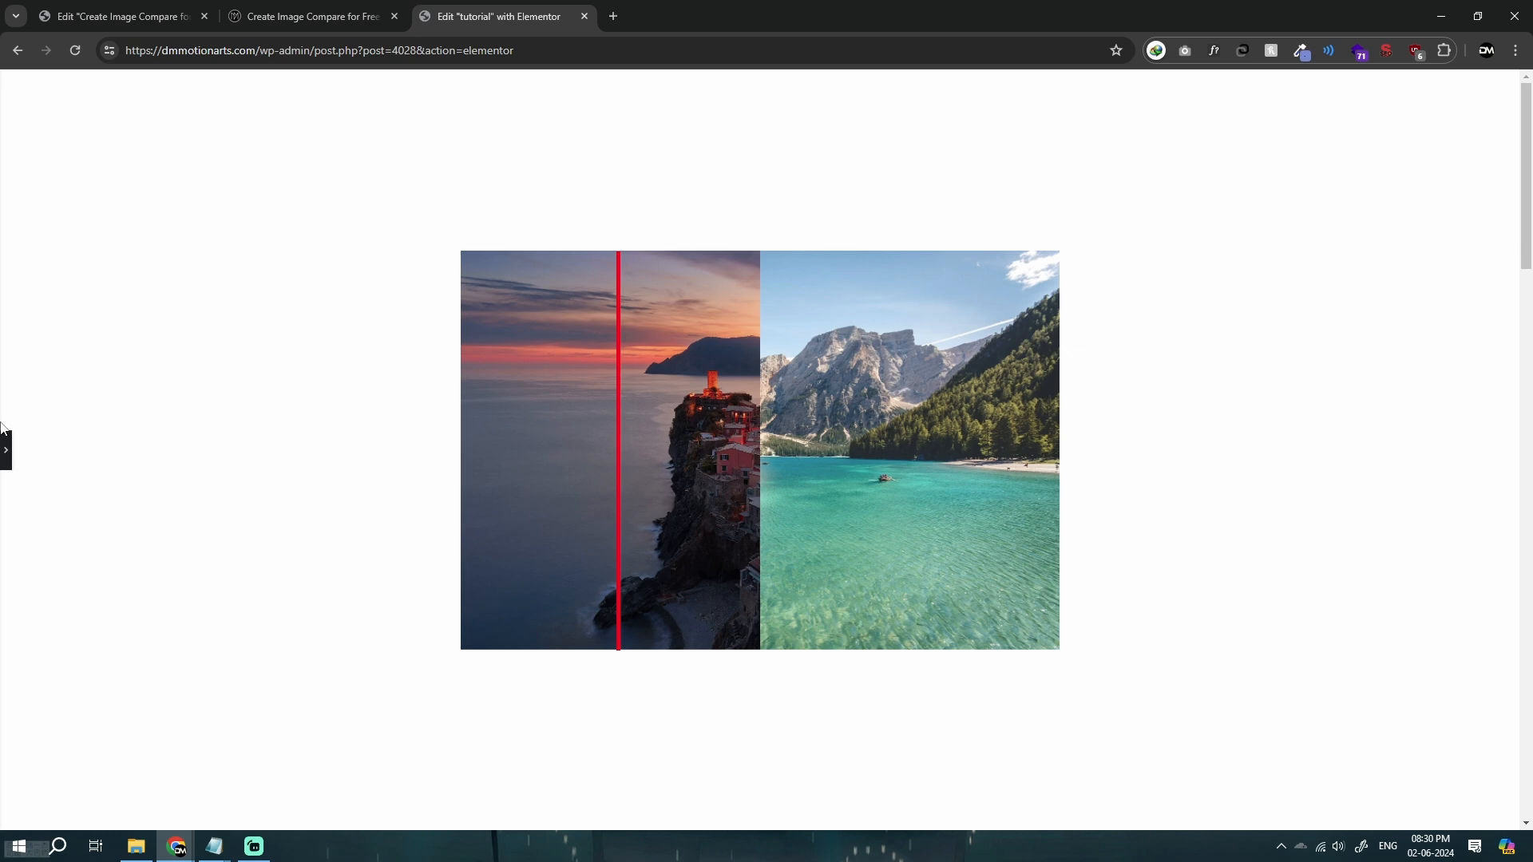
left_click(6, 450)
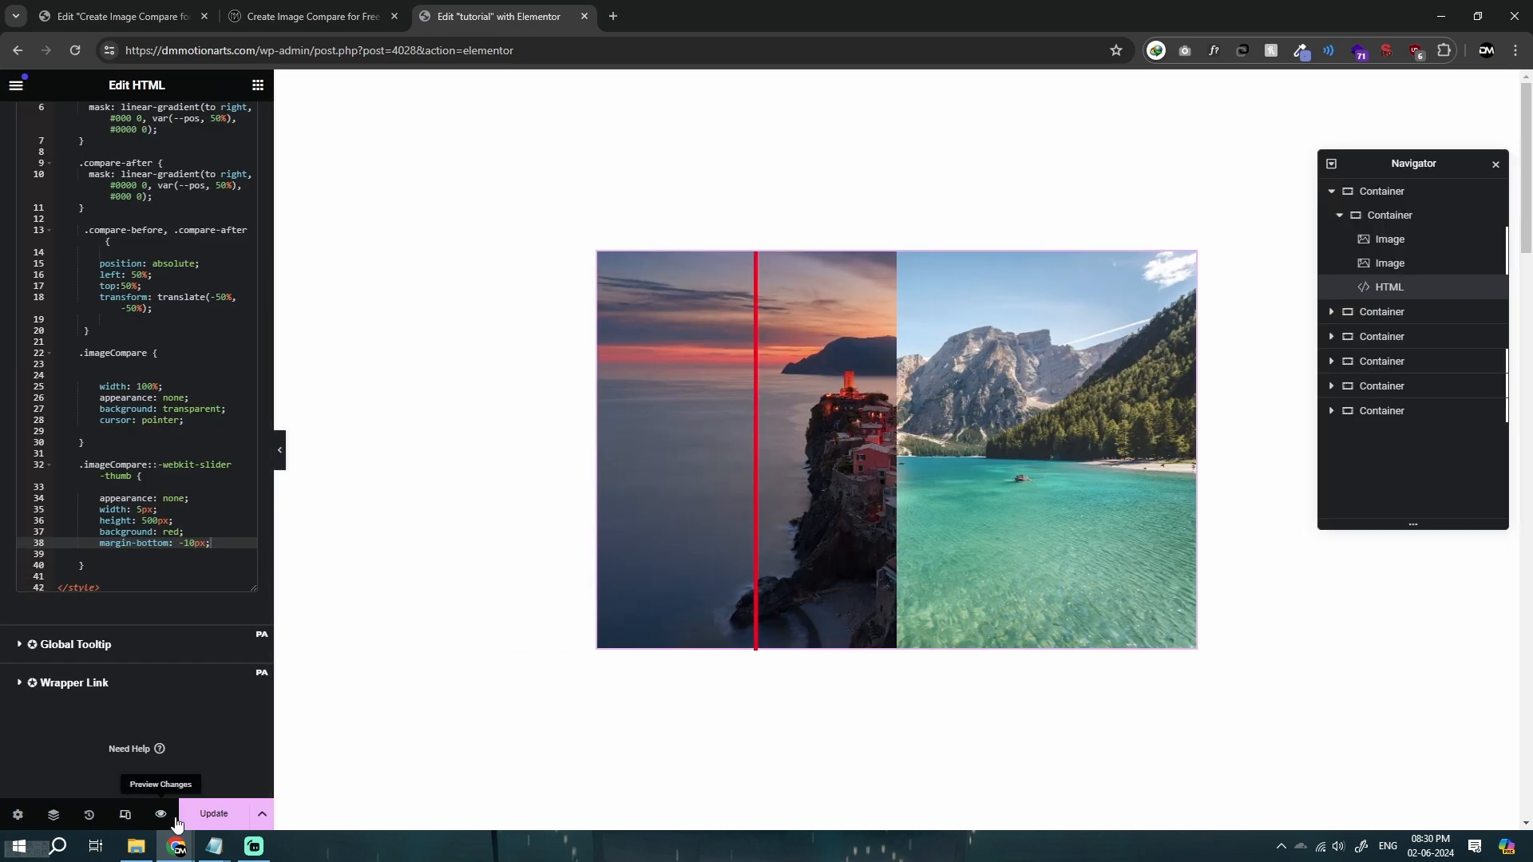
left_click(160, 815)
left_click_drag(952, 547, 762, 587)
left_click(508, 9)
left_click(899, 452)
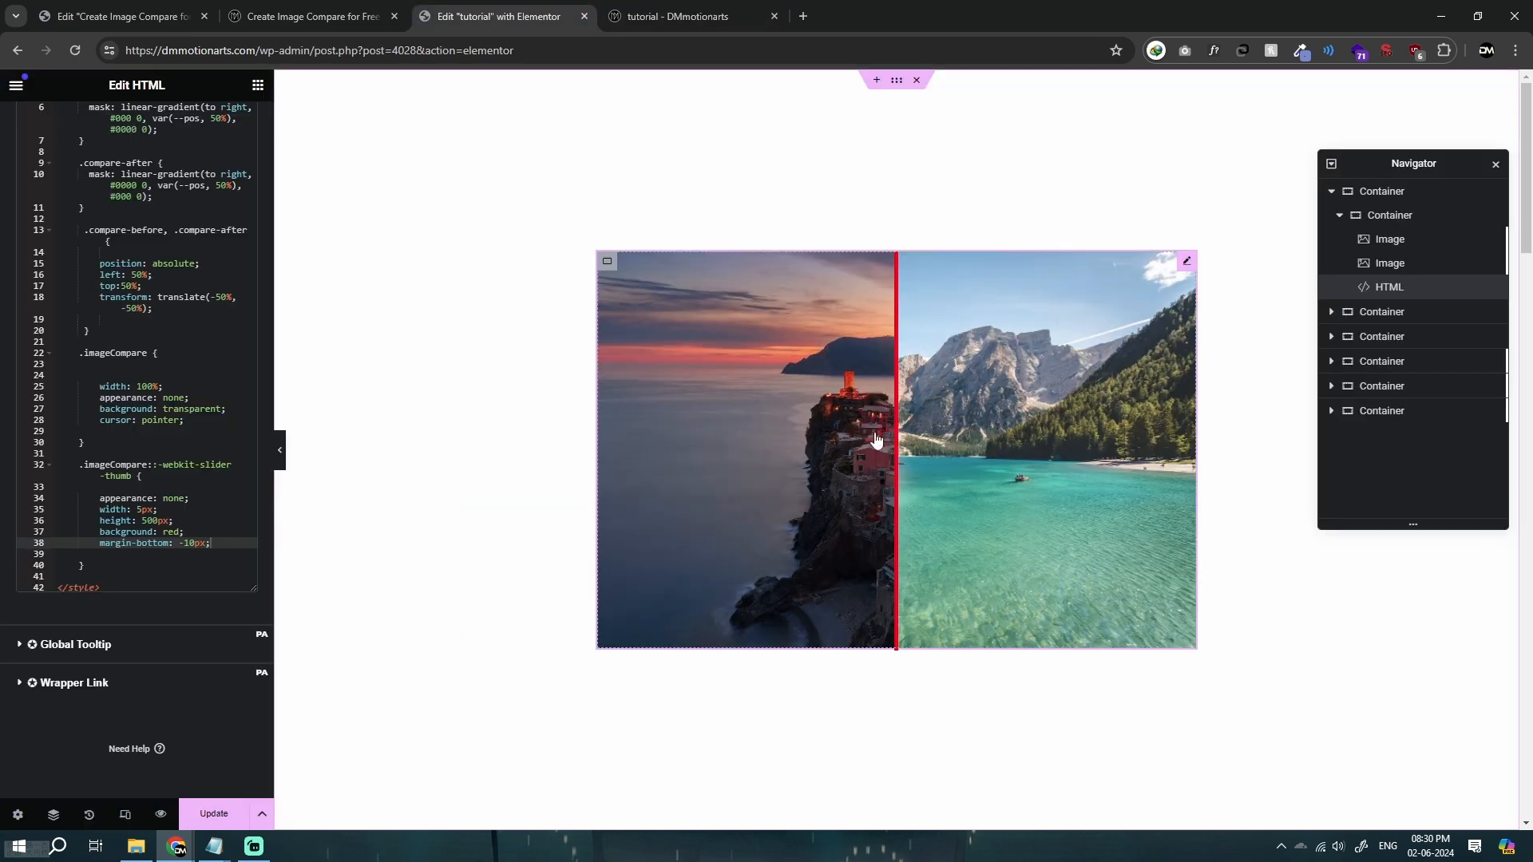
Review the HTML widget's code and find the responsive media queries for the slider thumb on the reference page.
scroll(236, 292, "up", 2)
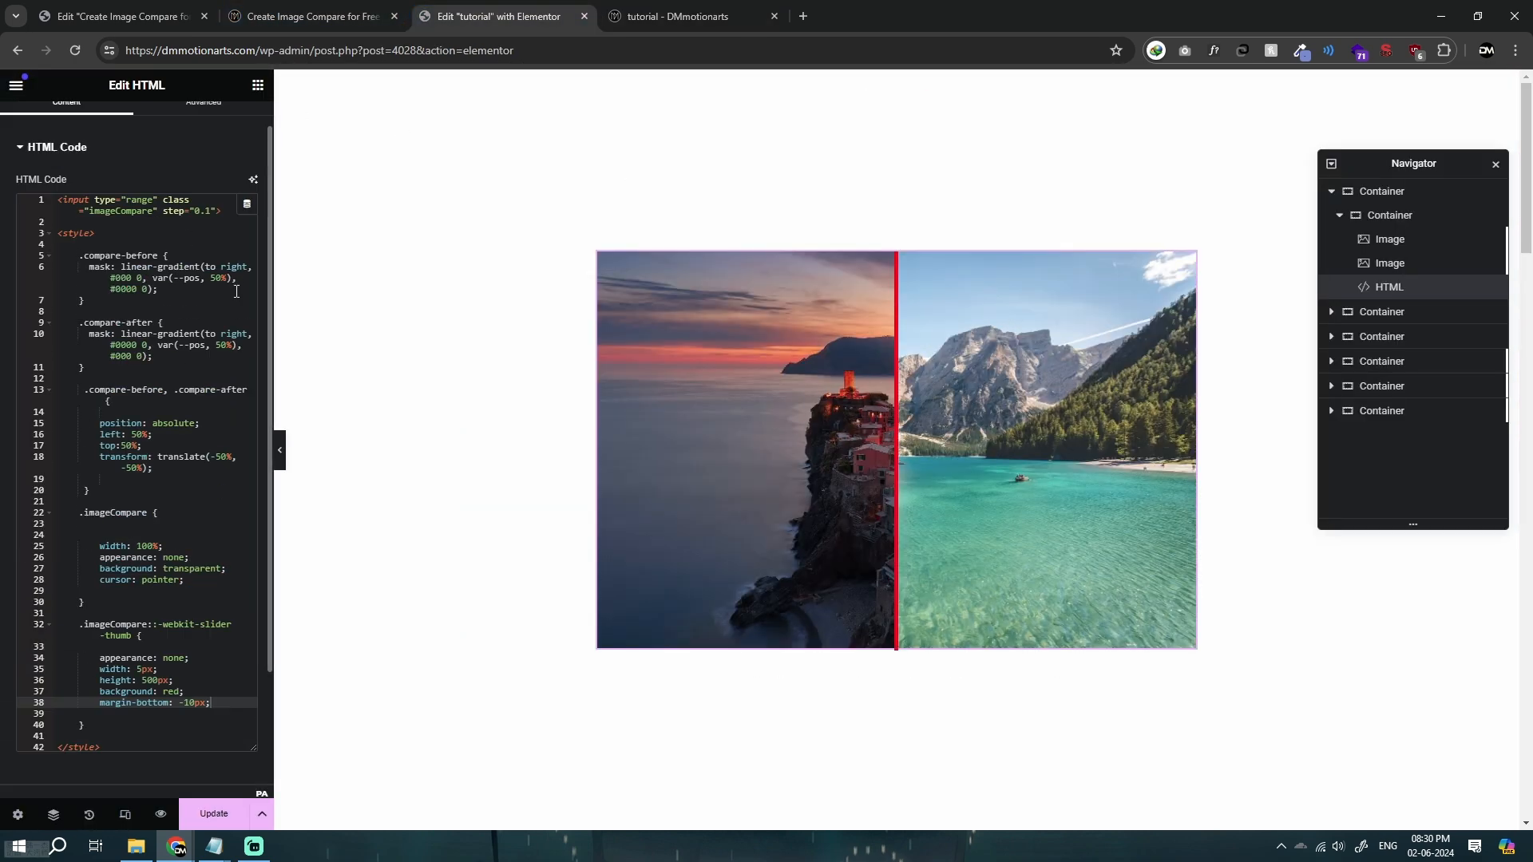
left_click(178, 273)
scroll(178, 274, "down", 3)
left_click(312, 16)
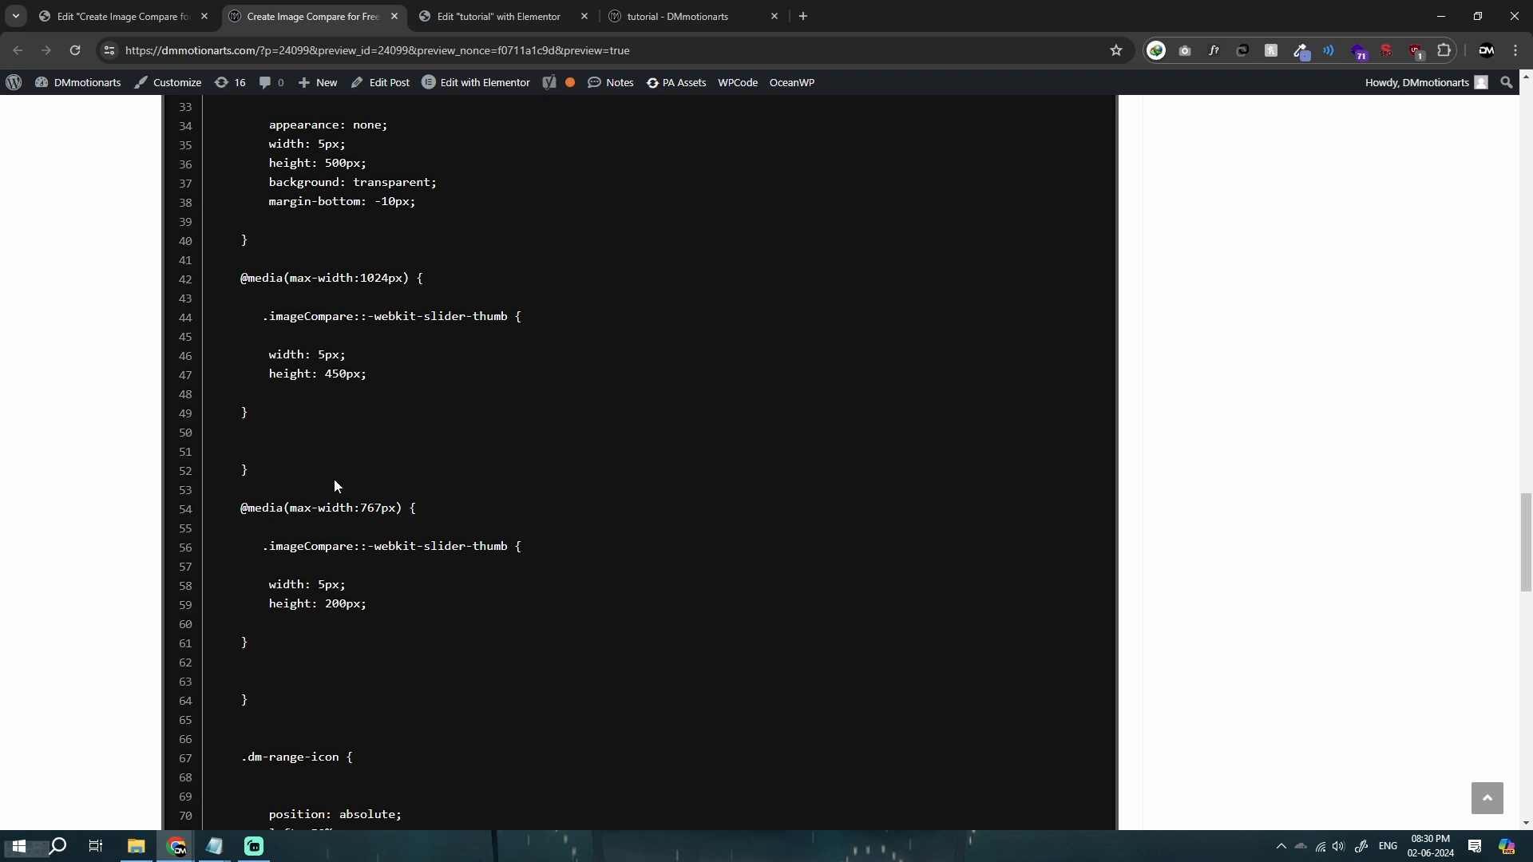
scroll(335, 485, "down", 2)
scroll(335, 485, "up", 4)
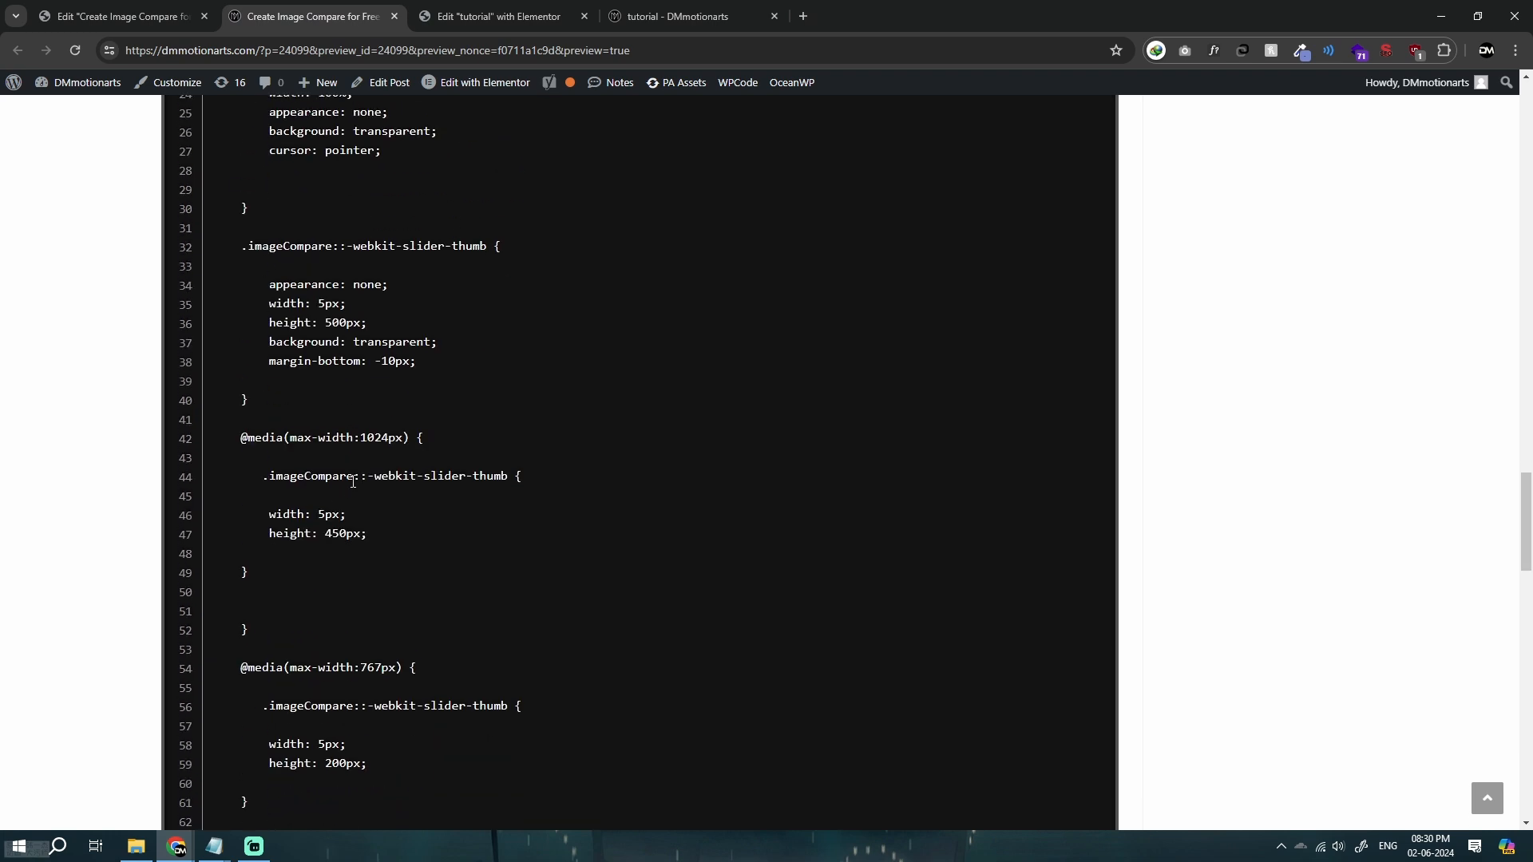
scroll(287, 412, "up", 2)
scroll(282, 535, "down", 2)
left_click_drag(234, 438, 412, 563)
scroll(346, 511, "down", 3)
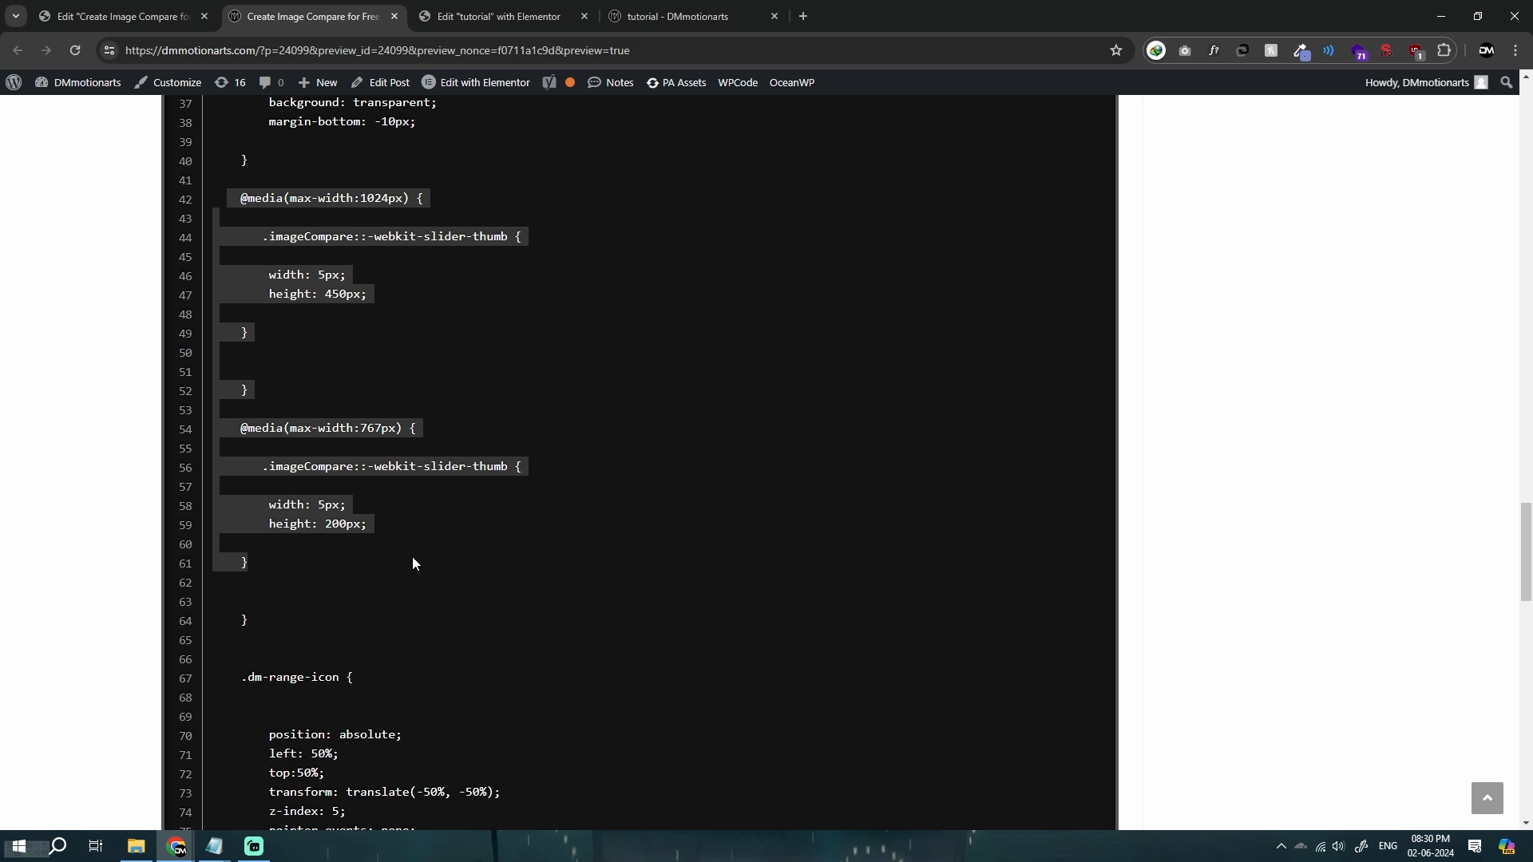
Examine the thumb heights in the reference page's 1024px and 767px media queries, and return to the Elementor editor.
left_click(412, 559)
left_click_drag(289, 563, 498, 493)
scroll(277, 450, "up", 2)
left_click(245, 362)
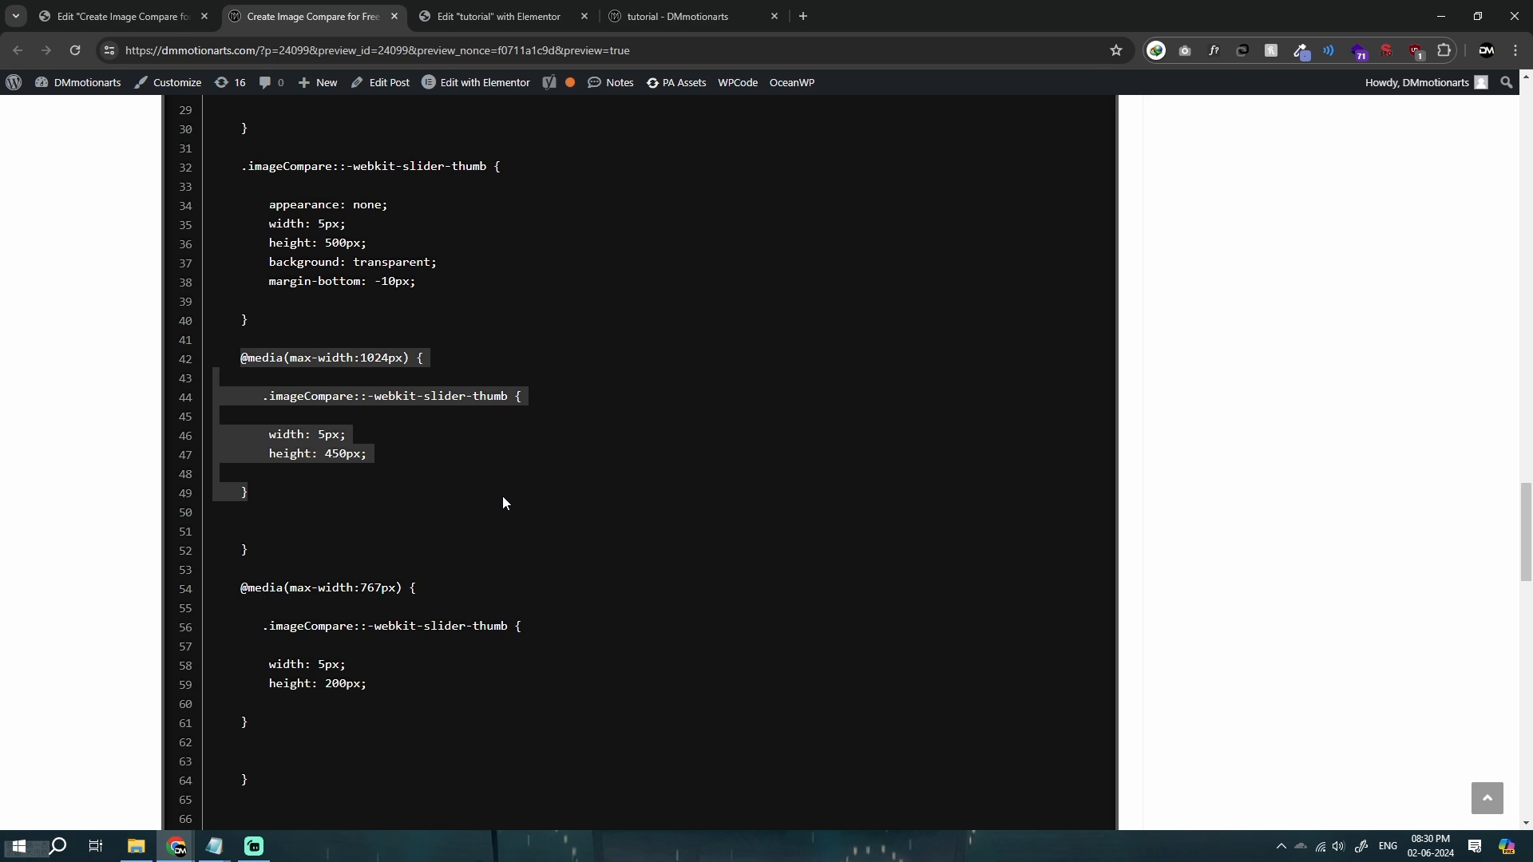
left_click(264, 557)
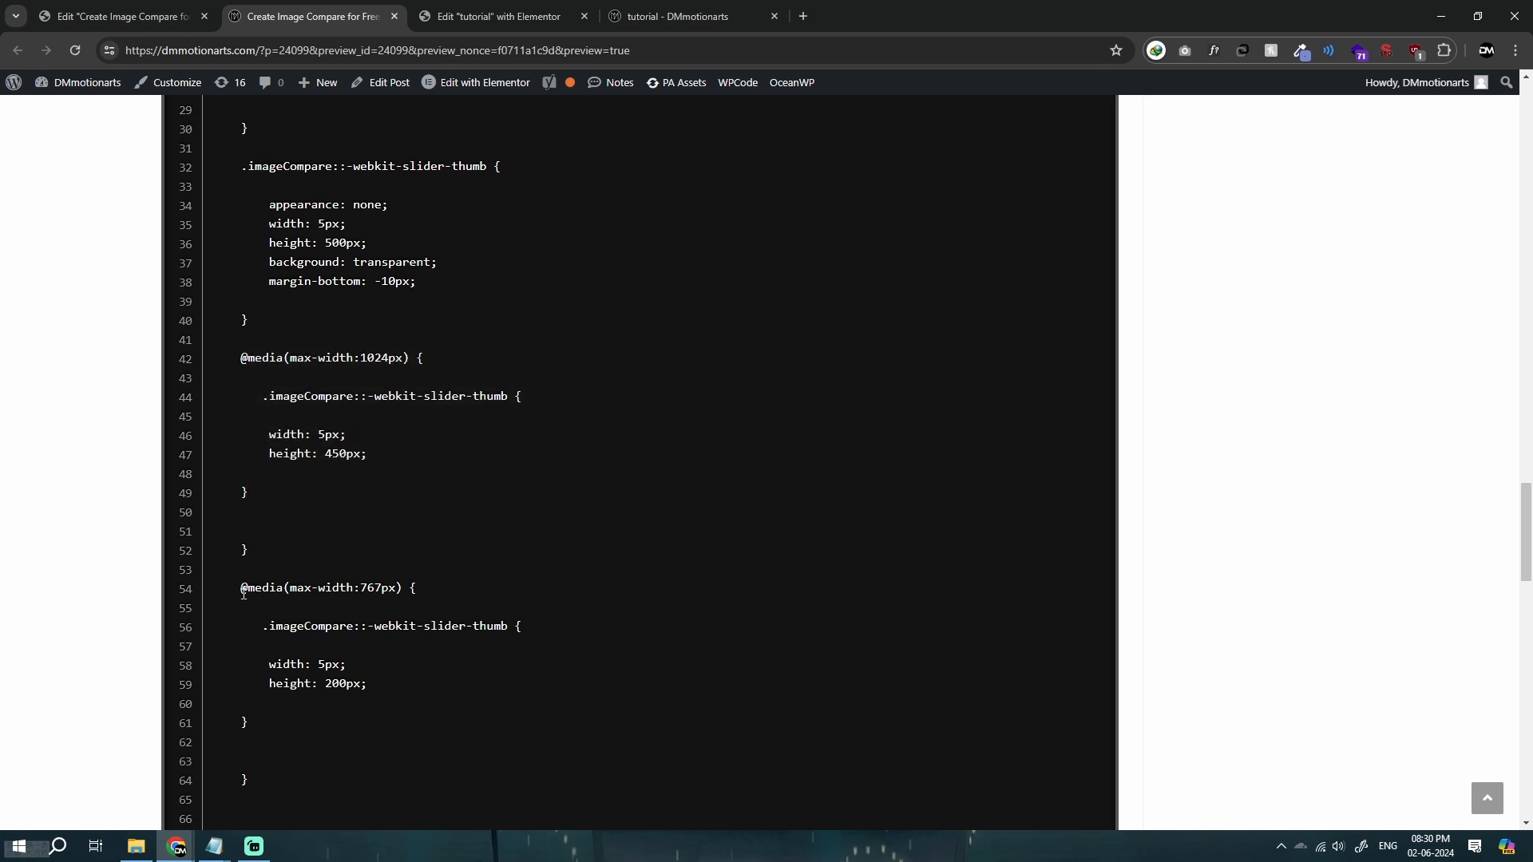
left_click_drag(242, 589, 457, 732)
left_click(458, 732)
left_click_drag(345, 453, 351, 454)
left_click(499, 16)
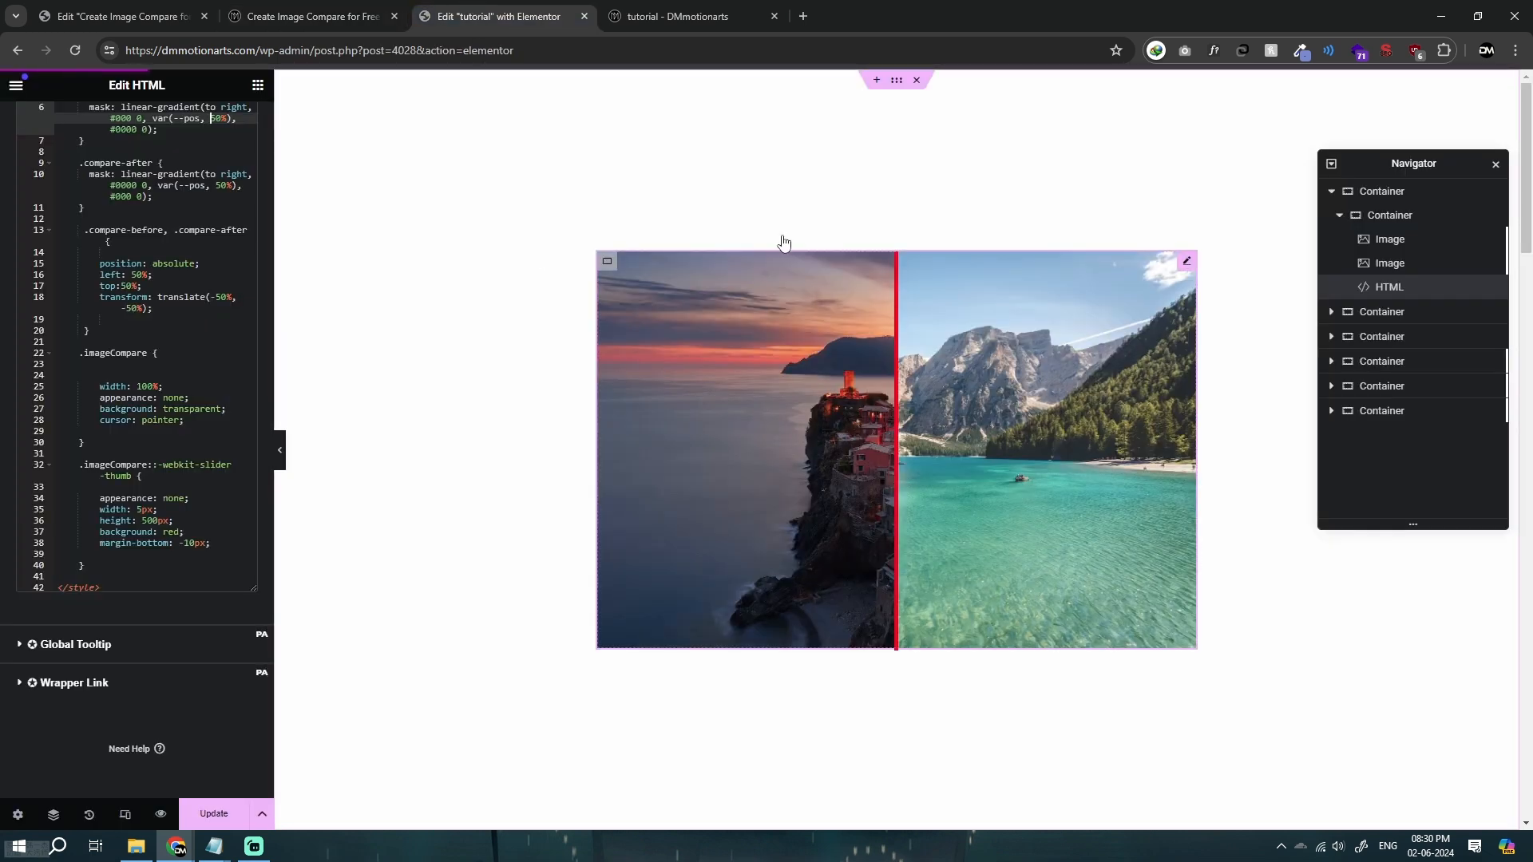
Preview the image comparison at tablet and mobile portrait sizes and return to the desktop size.
left_click(124, 814)
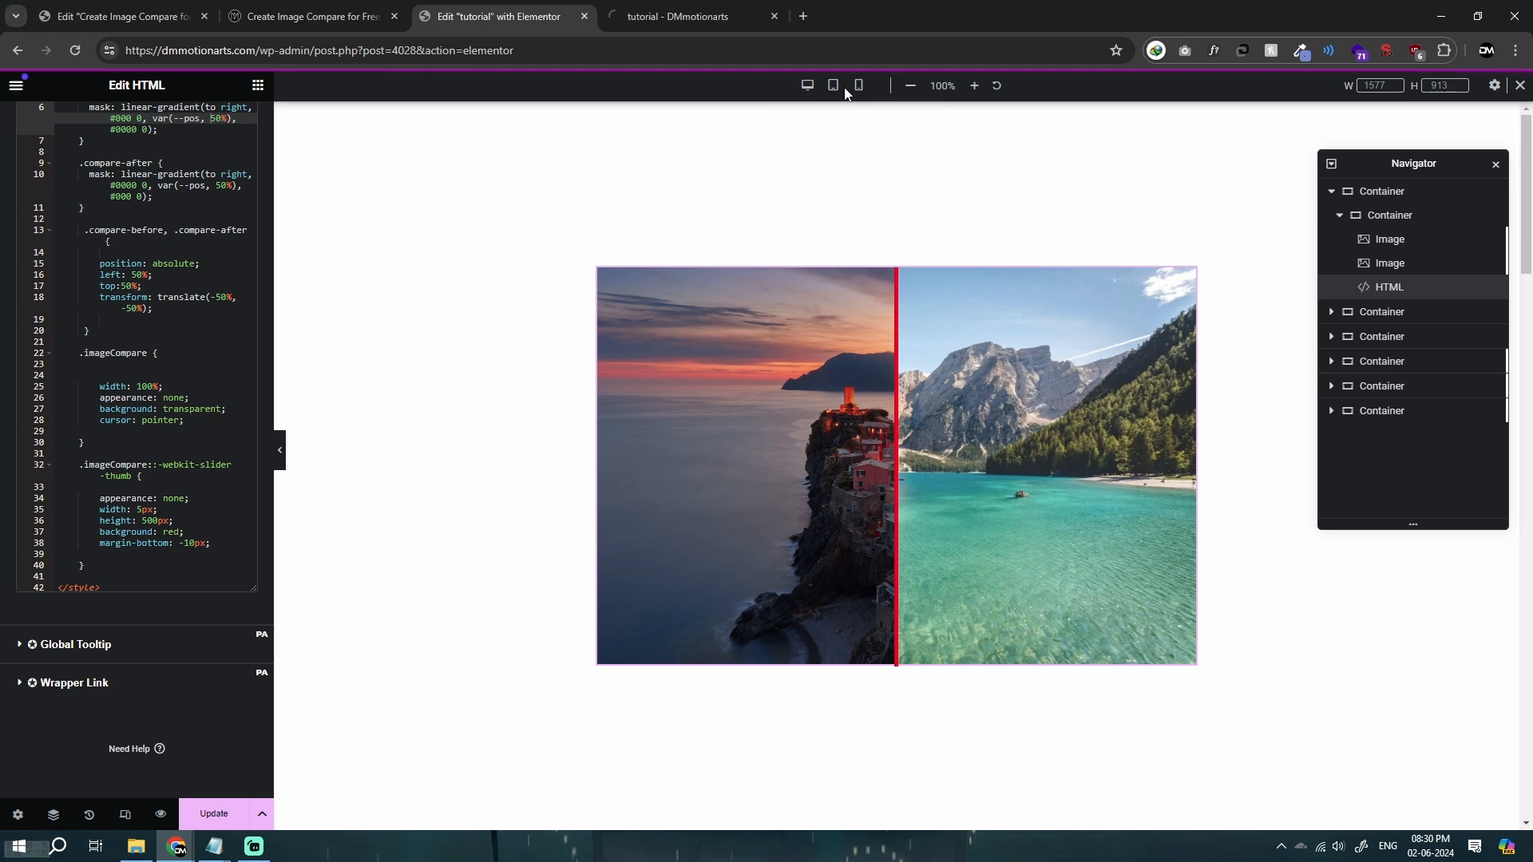
left_click(833, 84)
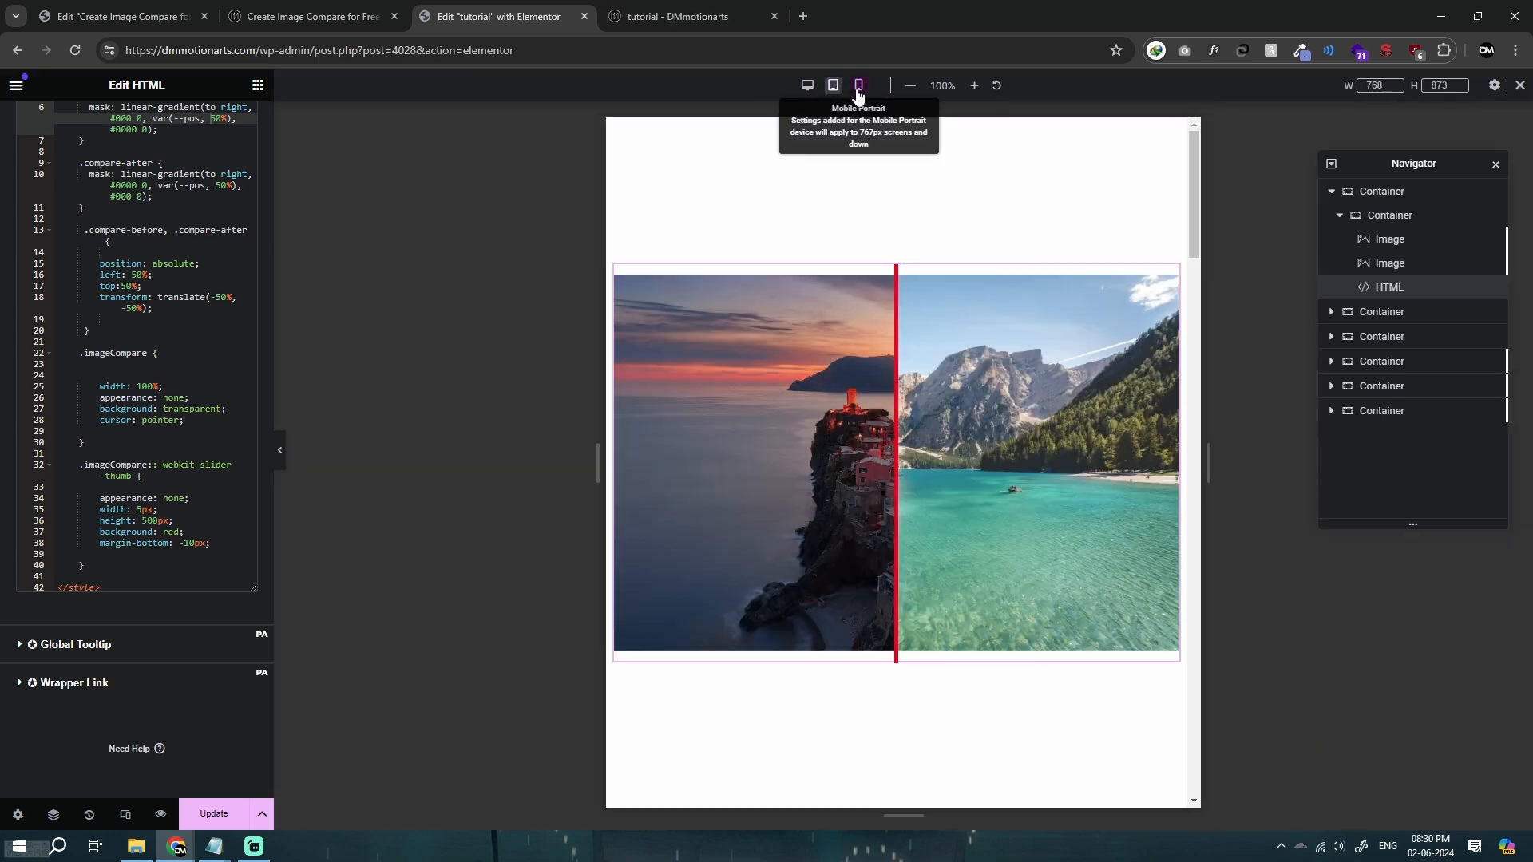
left_click(858, 89)
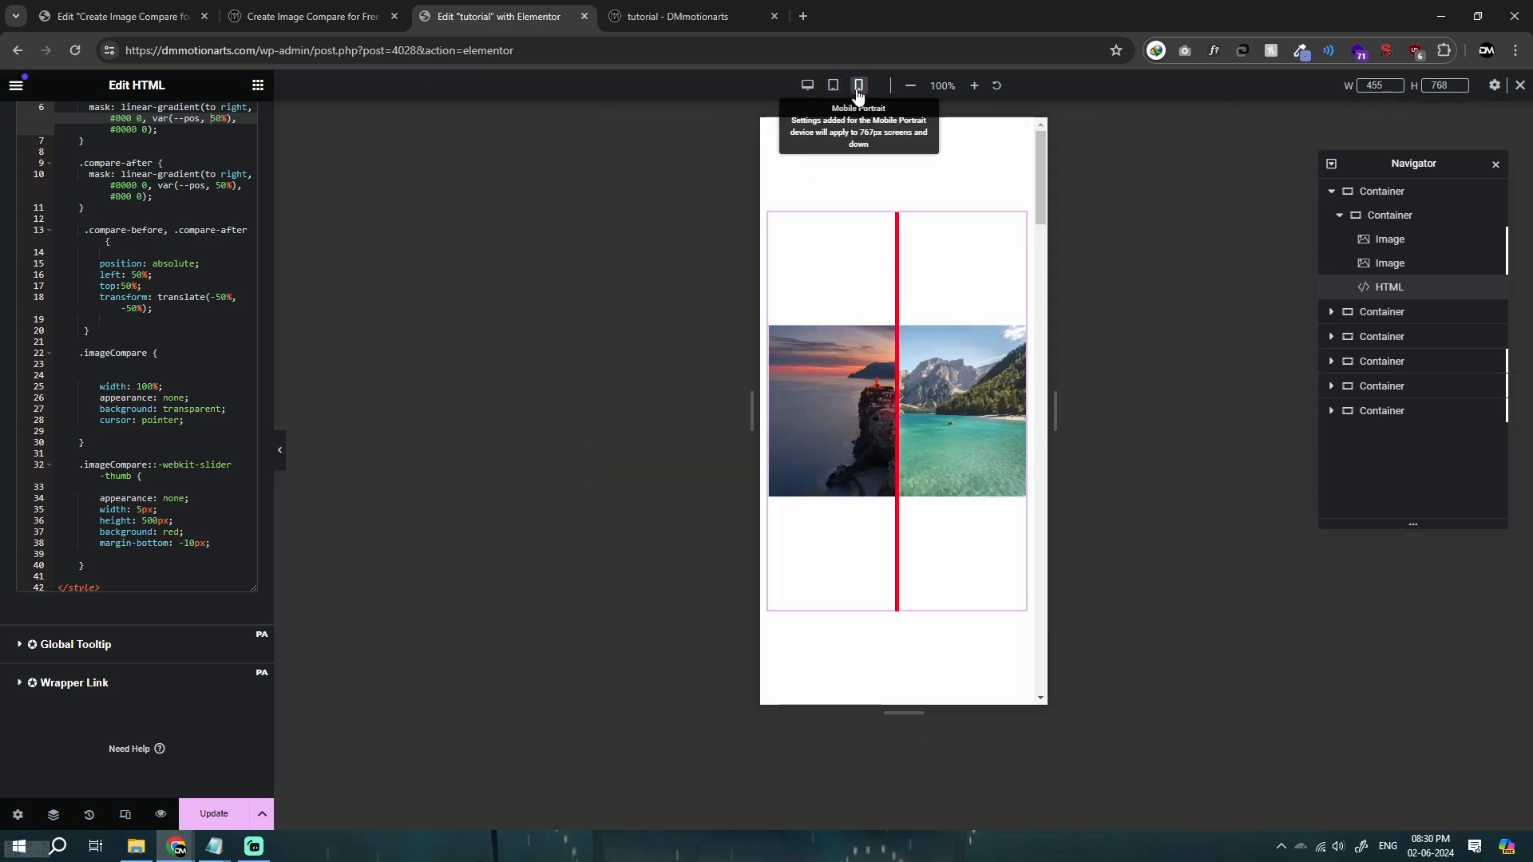
left_click(808, 88)
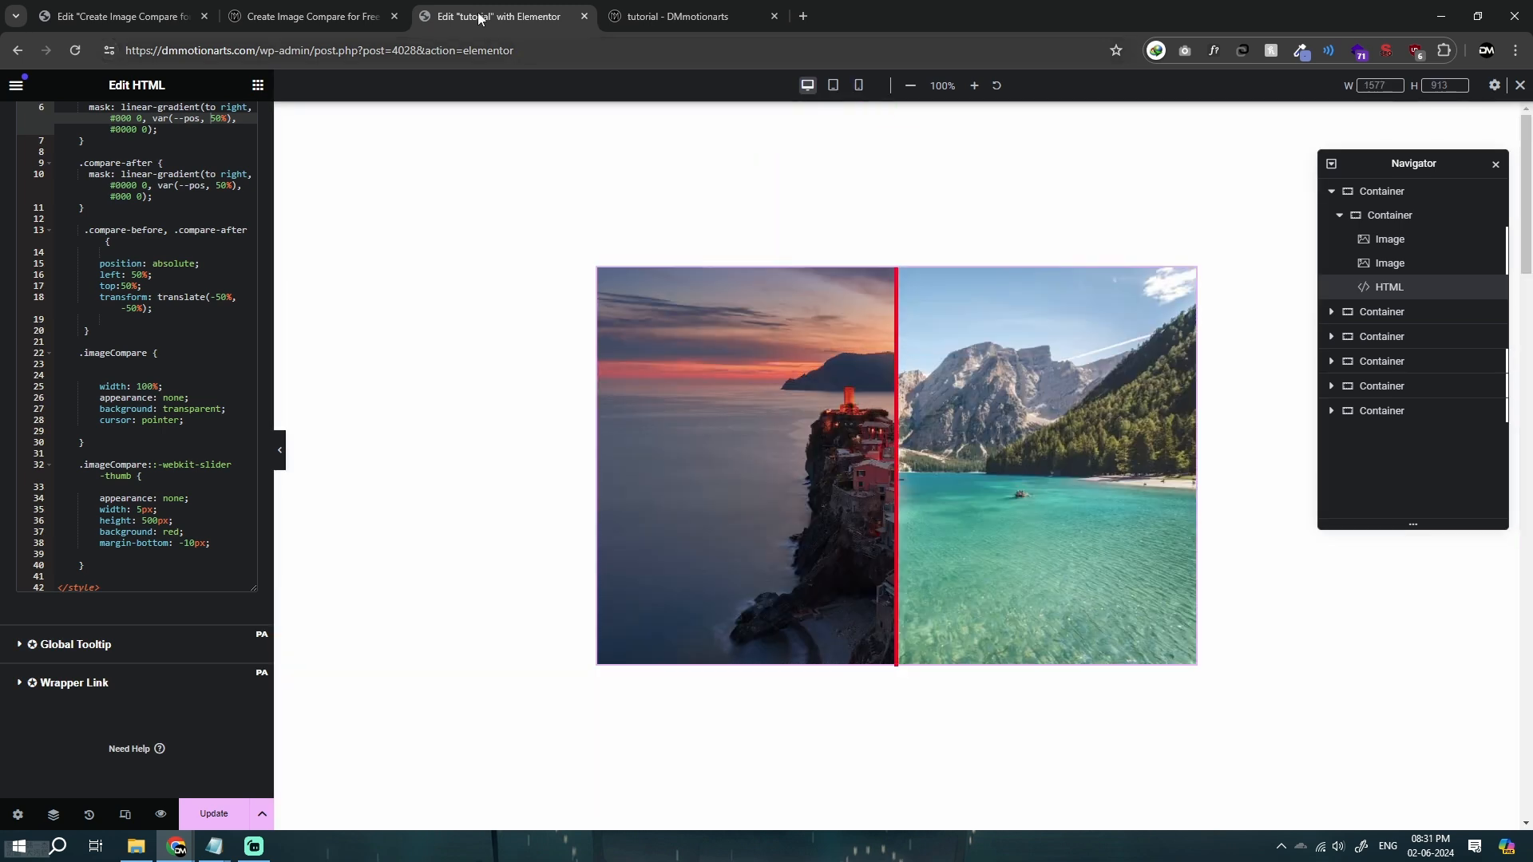
Examine the 1024px and 767px media queries for the slider thumb in the Create Image Compare post's code.
left_click(391, 10)
left_click_drag(244, 357, 452, 563)
scroll(452, 563, "down", 2)
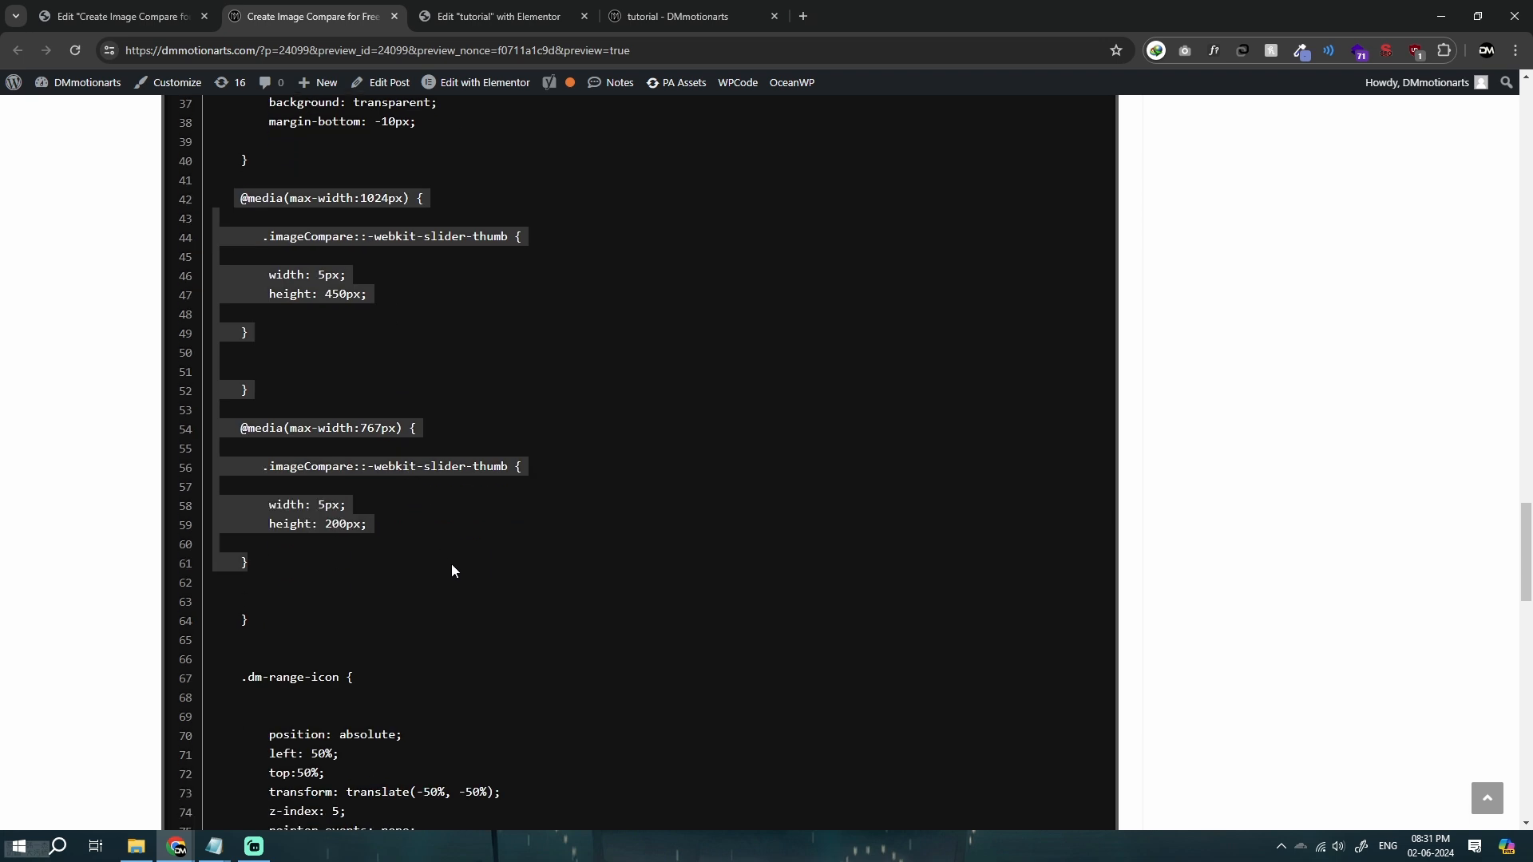
left_click(452, 563)
scroll(452, 564, "down", 3)
scroll(454, 564, "down", 2)
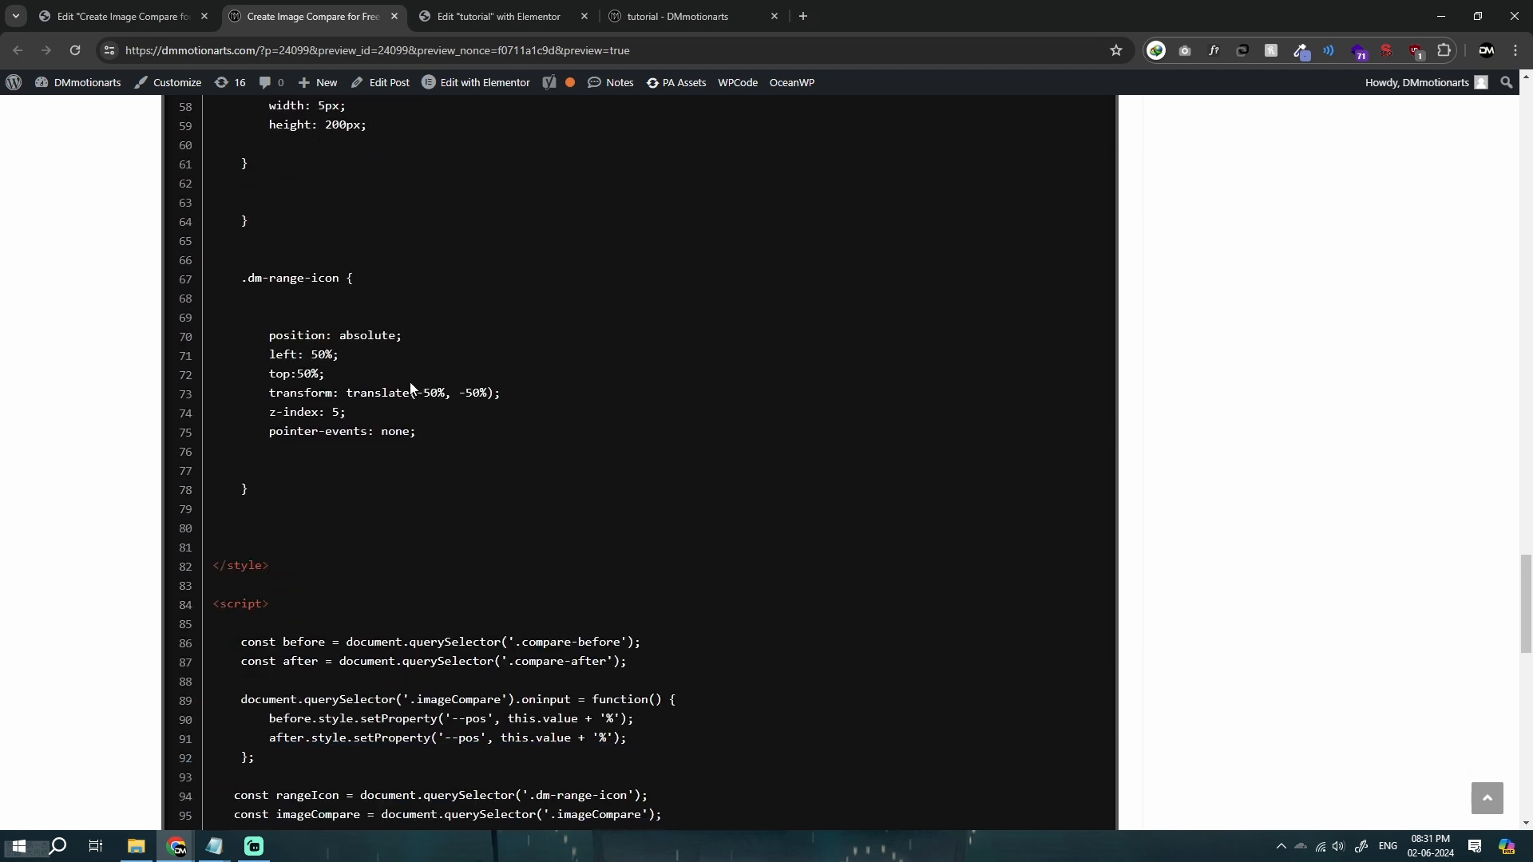
Examine the .dm-range-icon rule in the post's code and check the tutorial page's preview.
scroll(409, 386, "up", 1)
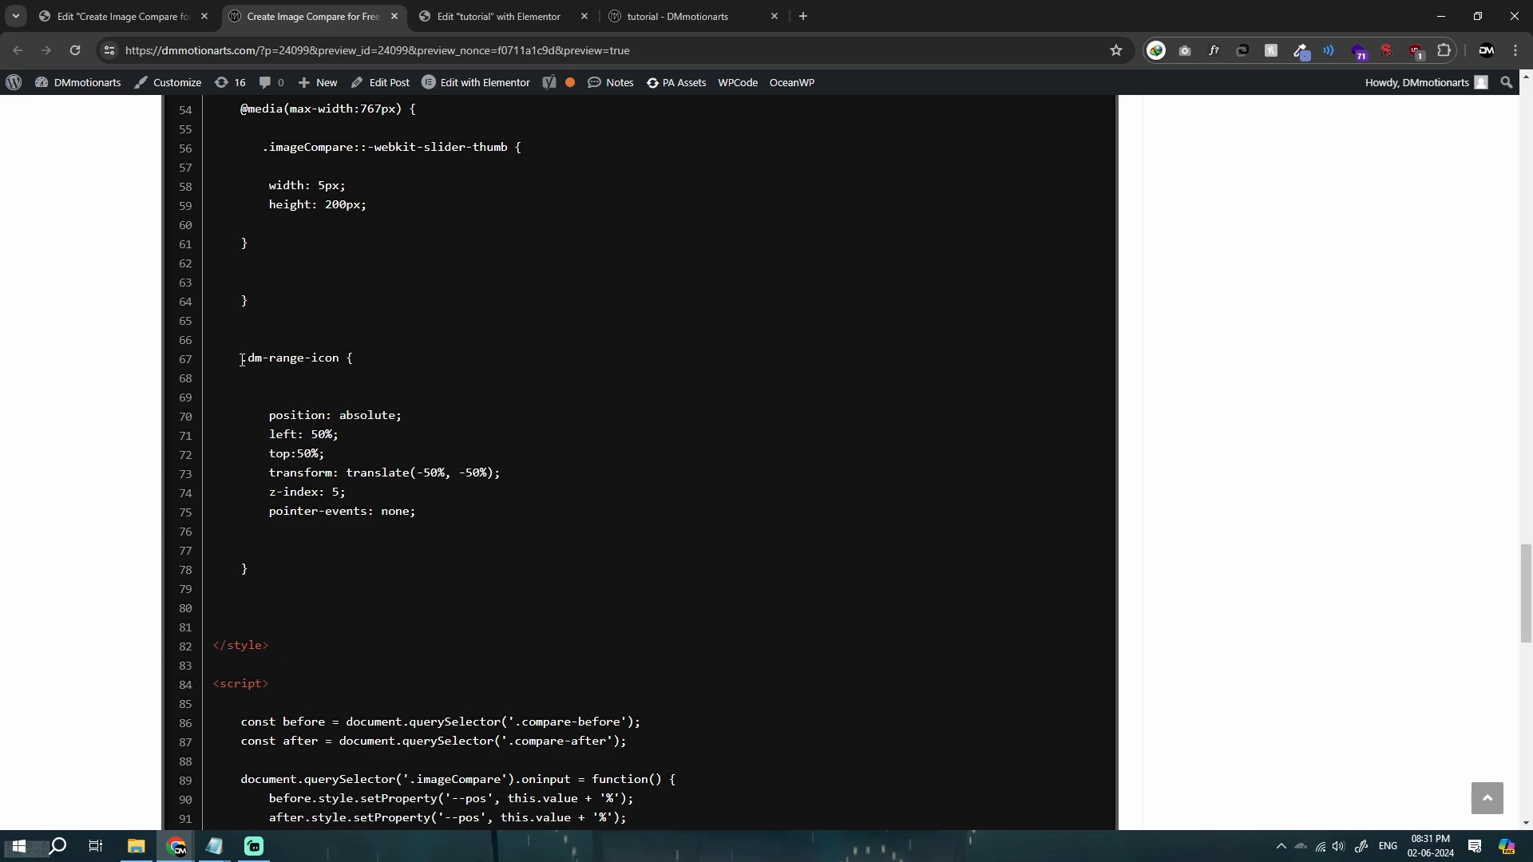
left_click_drag(242, 360, 337, 360)
left_click(502, 16)
left_click(640, 10)
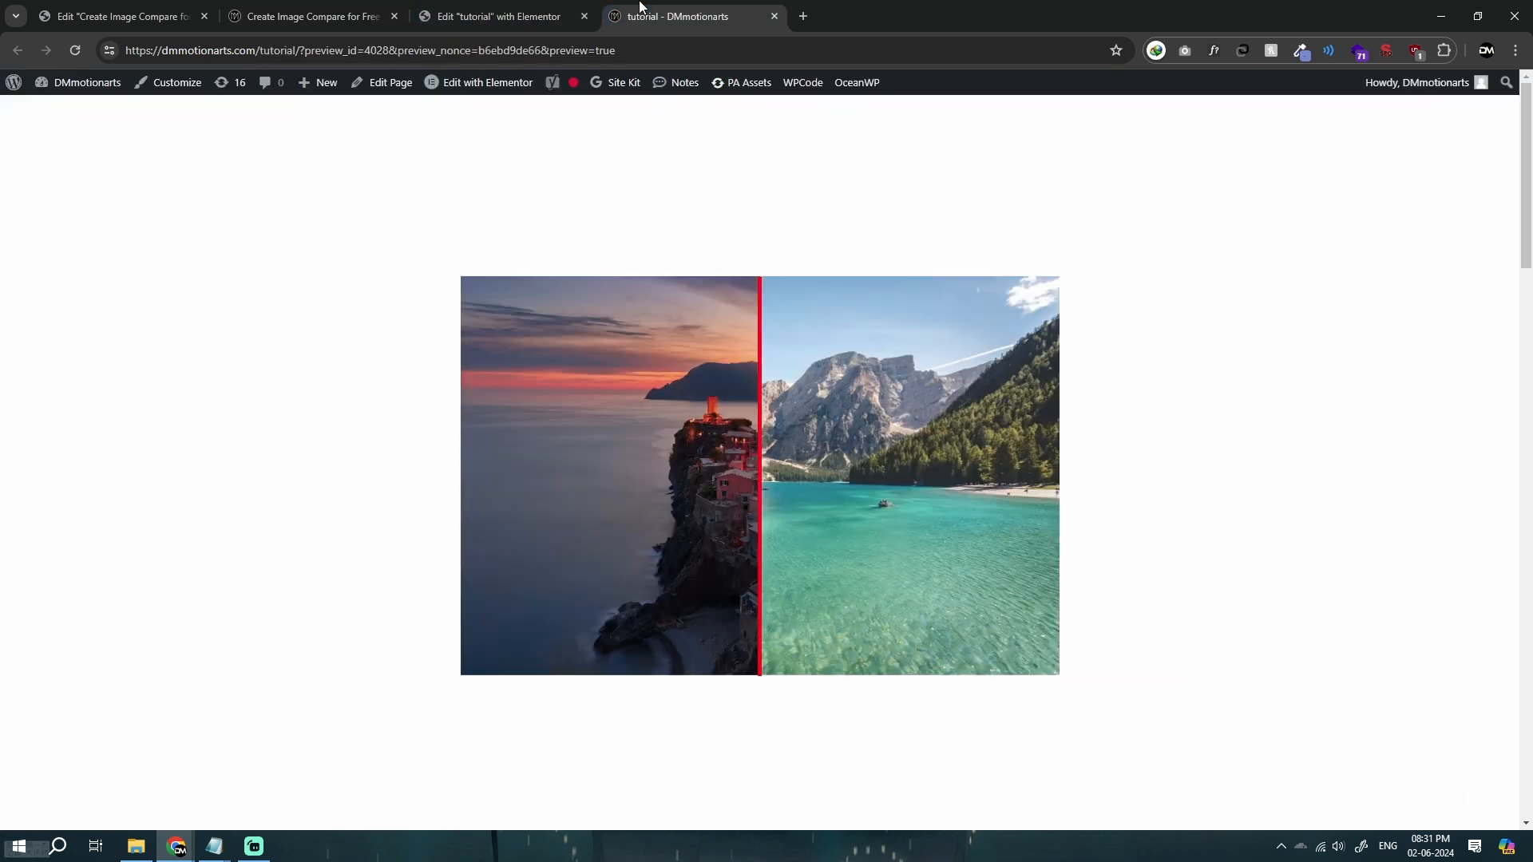
left_click(503, 14)
left_click(291, 11)
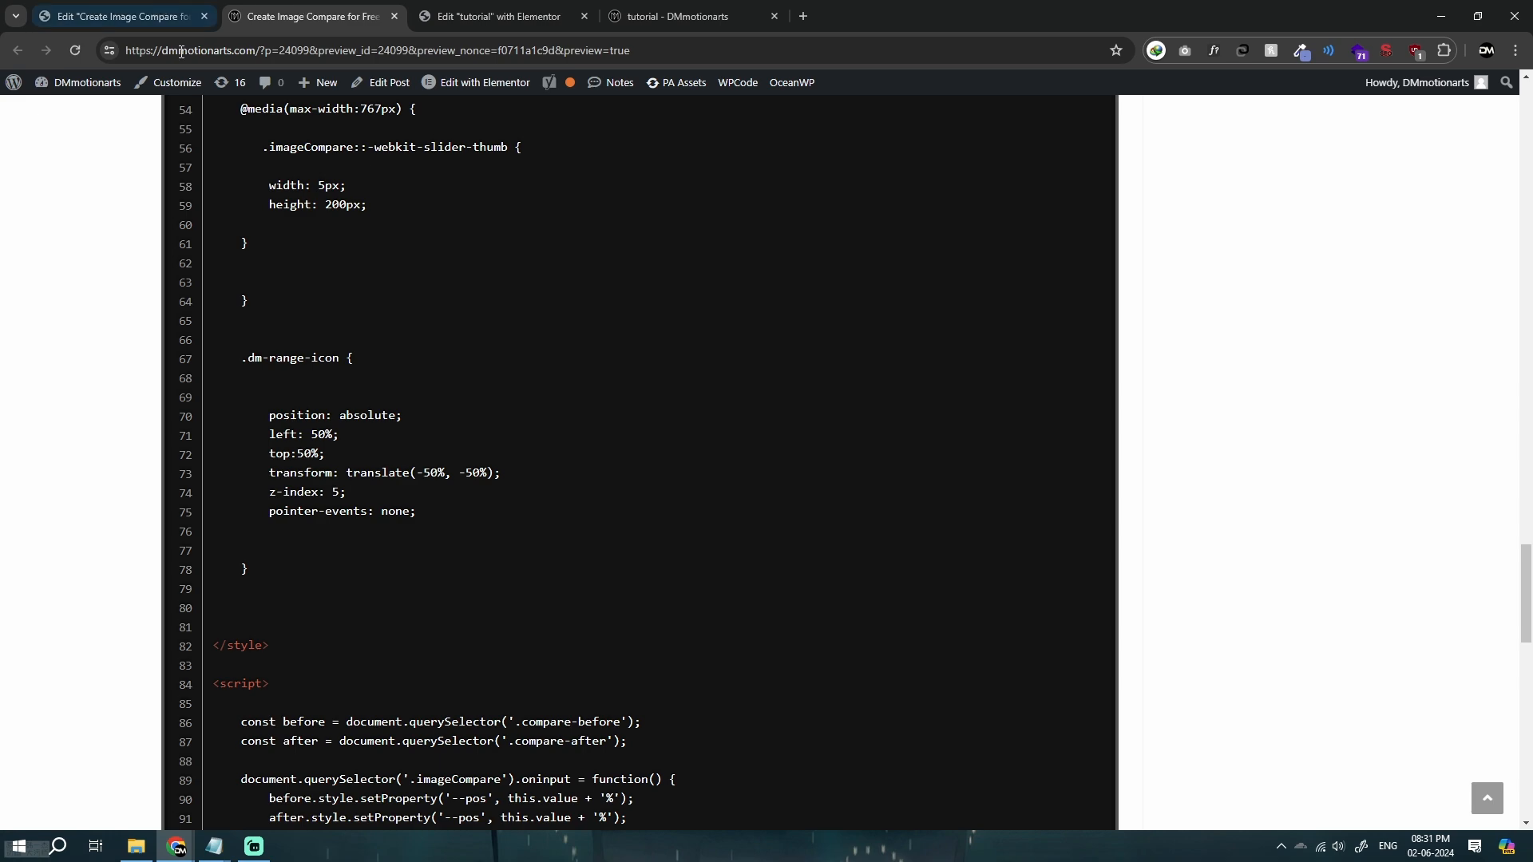
Test the divider of the finished comparison in the Create Image Compare editor and return to the post's code.
left_click(172, 17)
left_click_drag(993, 386, 790, 410)
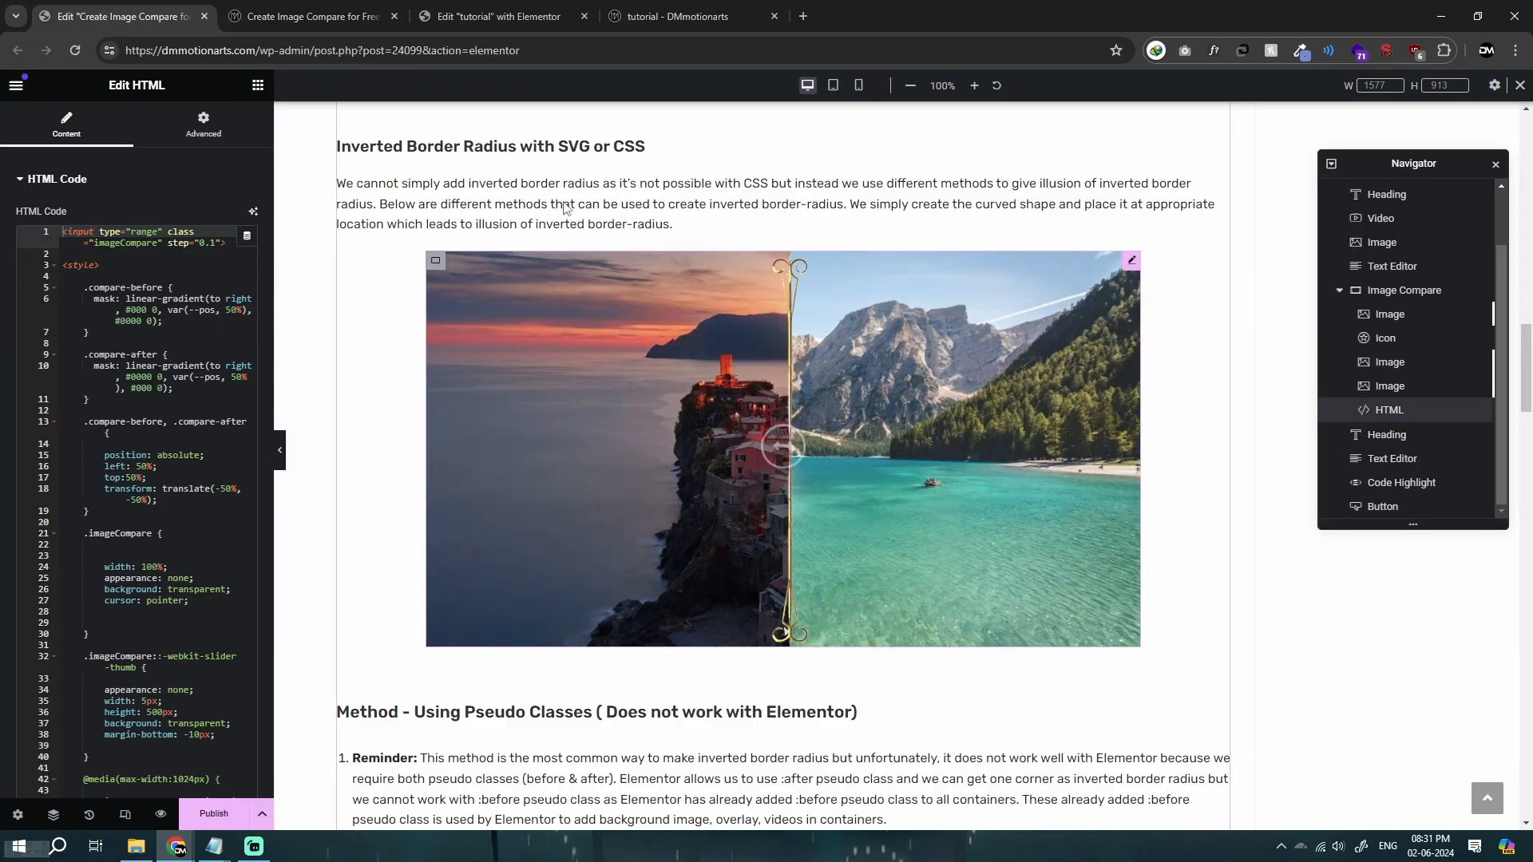
left_click(483, 14)
left_click(389, 7)
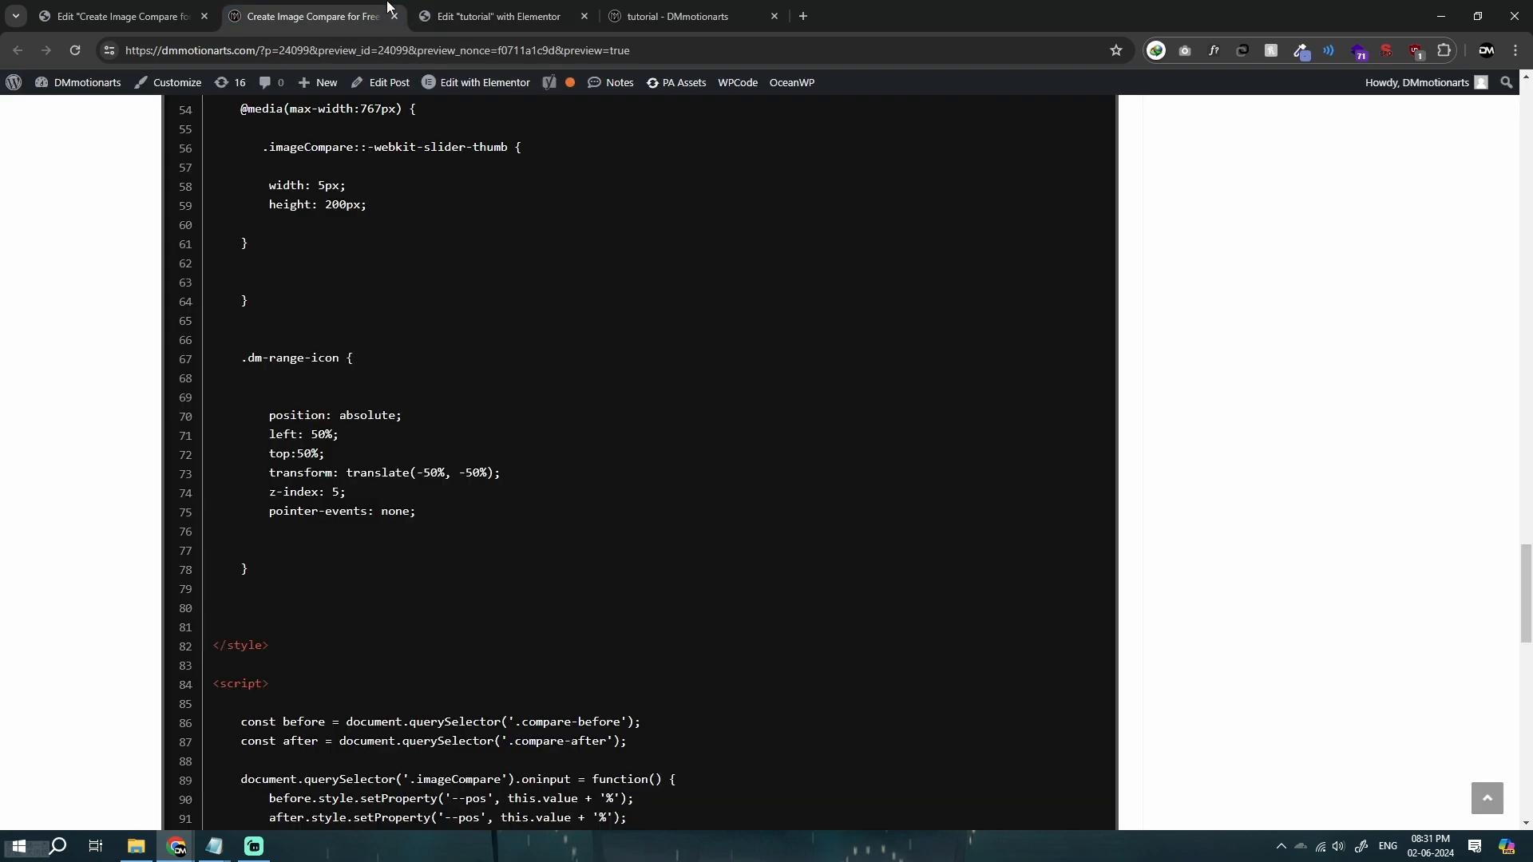
Copy the entire script block from the end of the post's code.
scroll(394, 479, "down", 5)
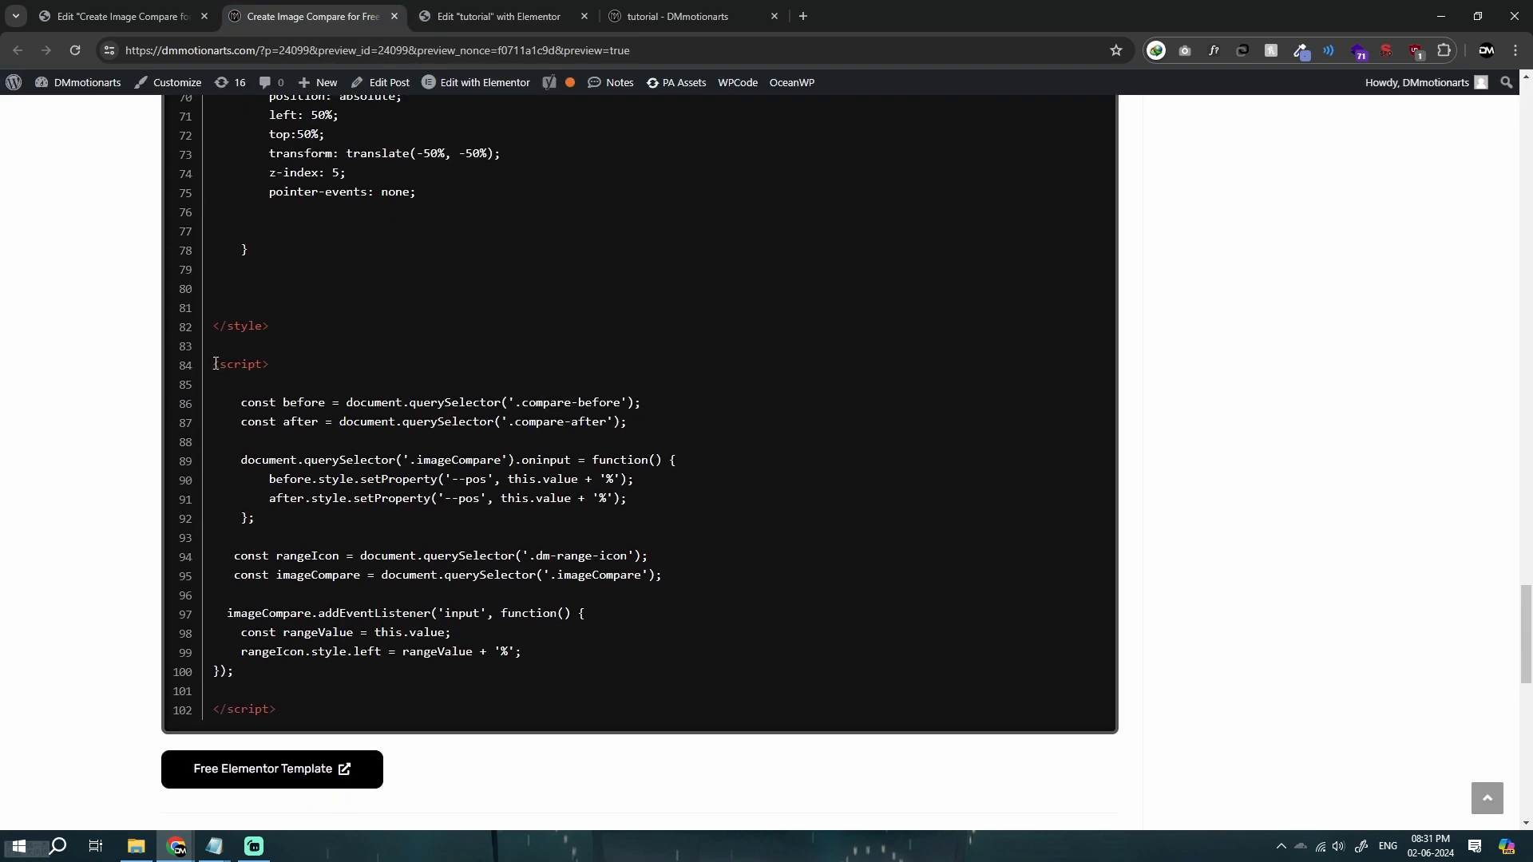
left_click_drag(252, 376, 559, 712)
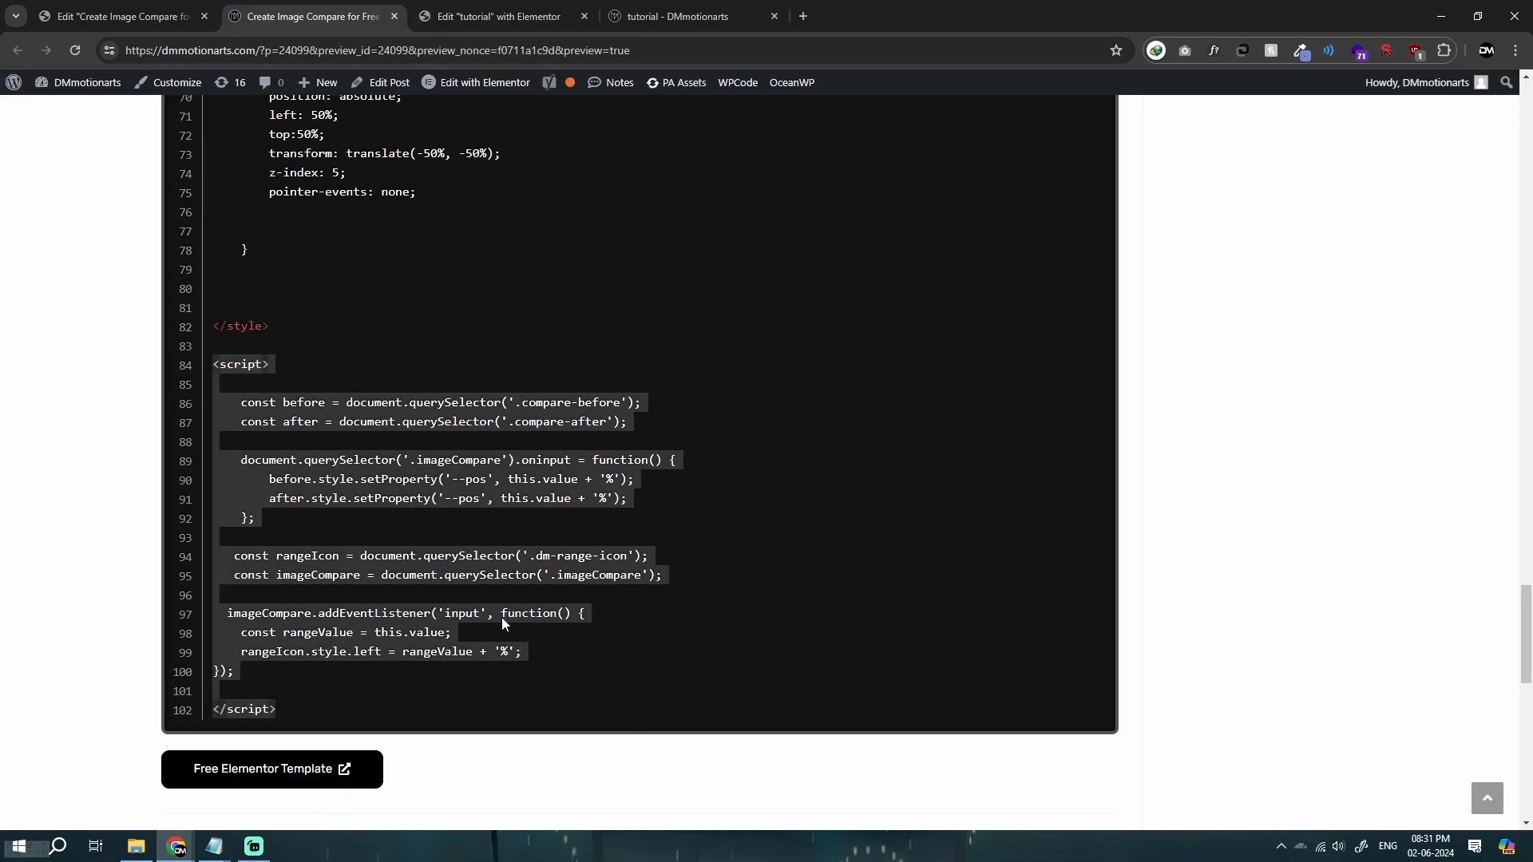
right_click(355, 486)
left_click(403, 498)
left_click(502, 474)
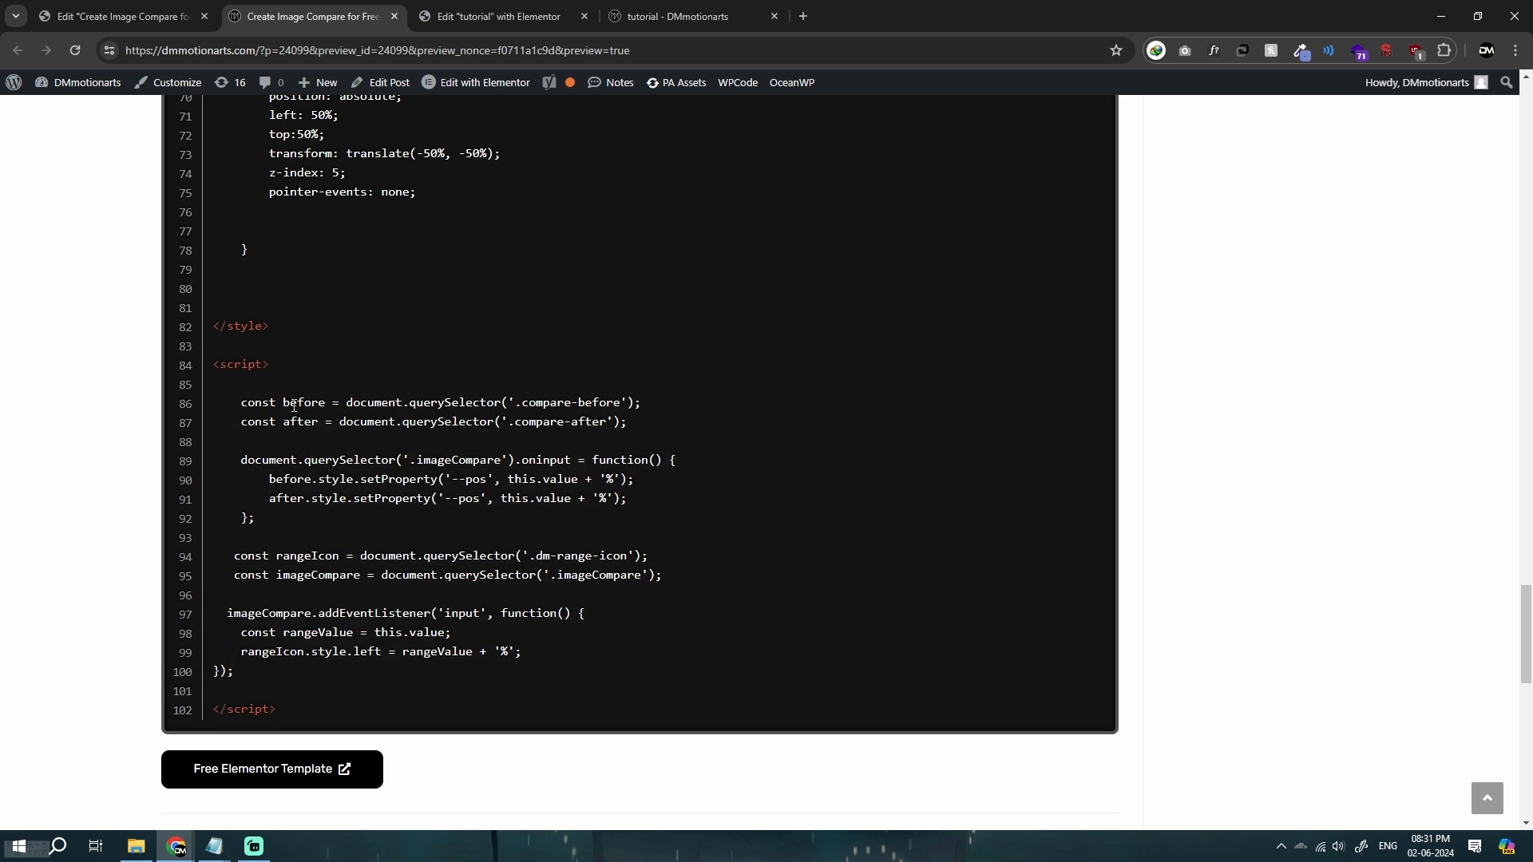
Examine the script's before and after constants with their .compare-before and .compare-after selectors, checking the tutorial page's comparison images.
left_click_drag(294, 399, 327, 402)
left_click(319, 404)
left_click_drag(526, 400, 636, 402)
left_click_drag(281, 422, 311, 420)
left_click_drag(517, 422, 625, 422)
left_click(498, 16)
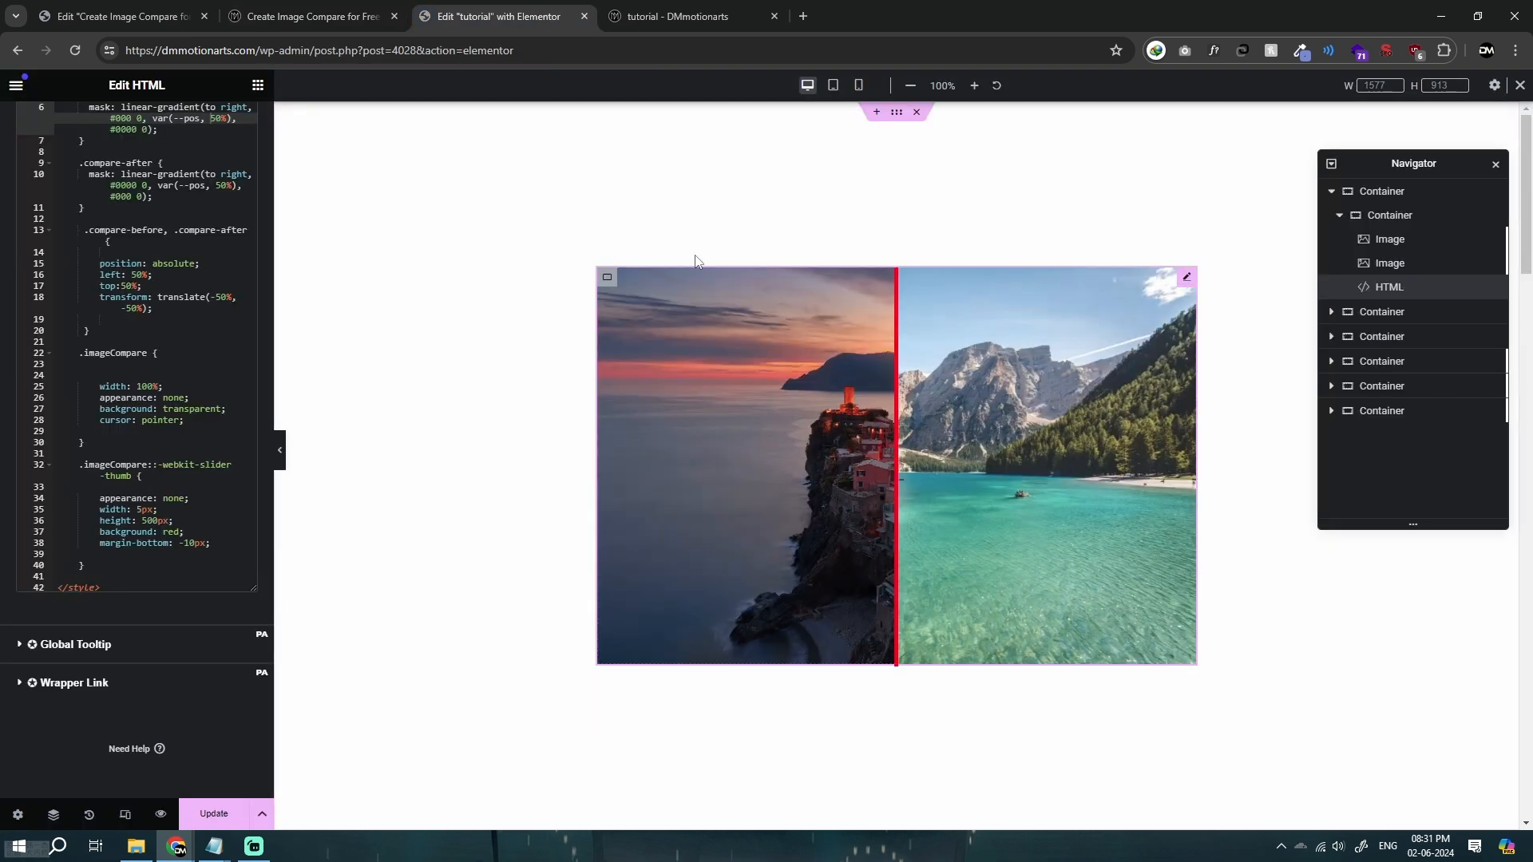
left_click(385, 18)
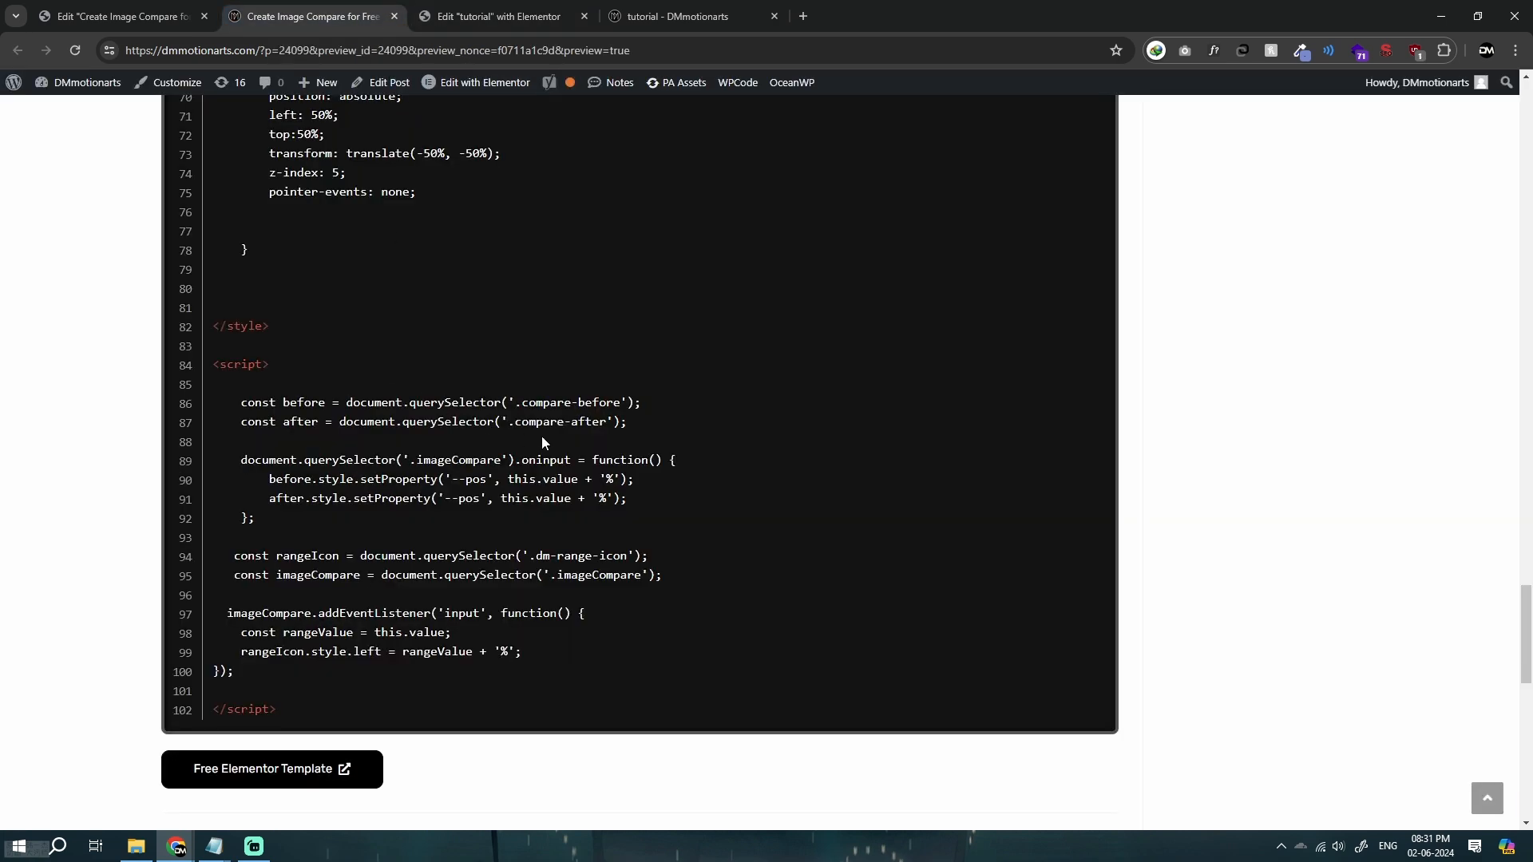
Compare the script's .imageCompare selector with the class of the range input in the tutorial page's HTML code.
scroll(332, 476, "down", 1)
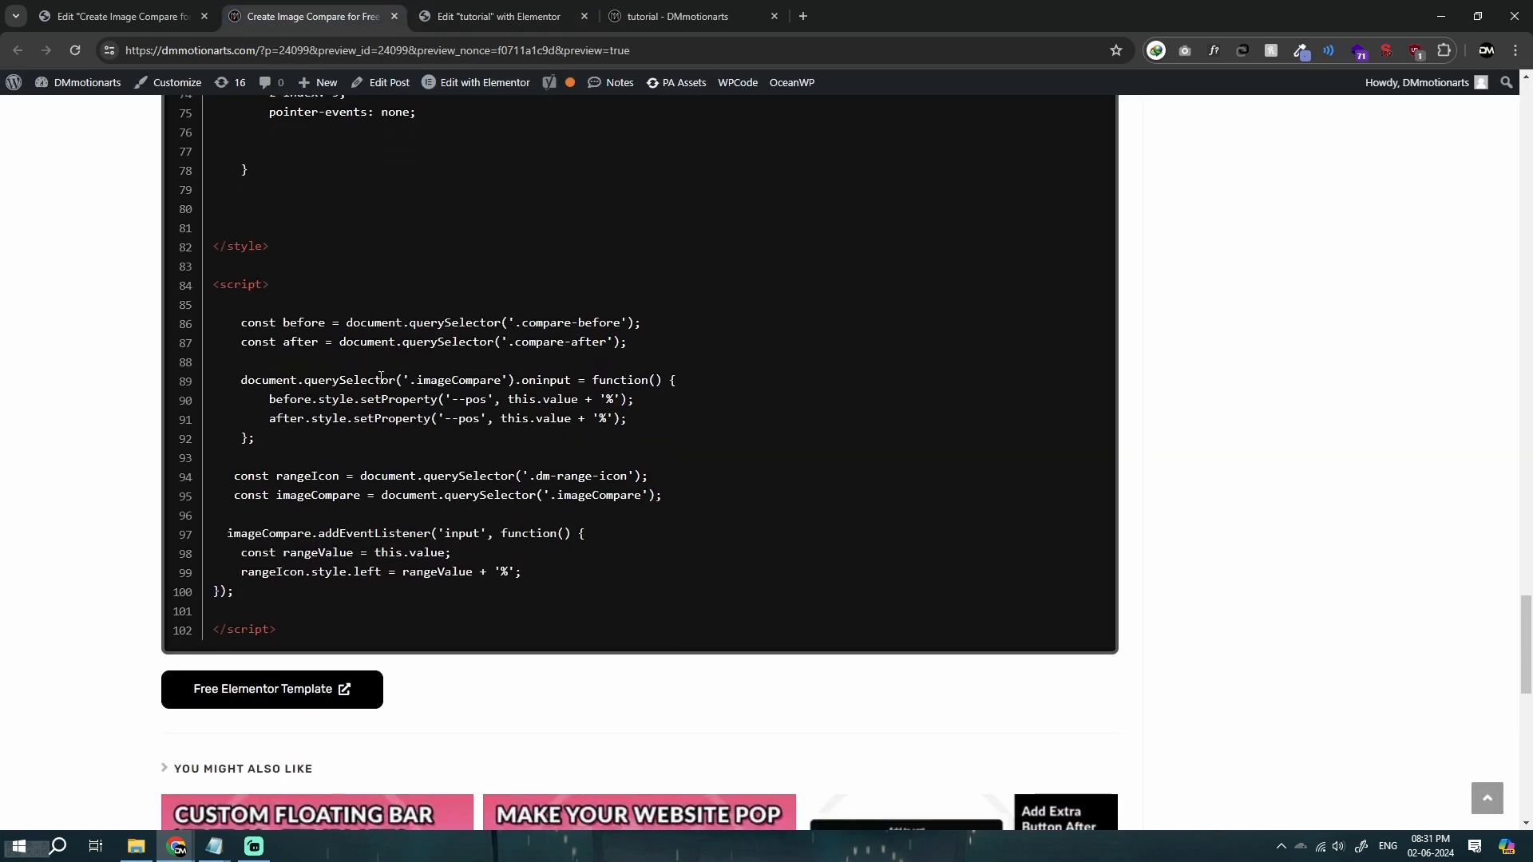
left_click_drag(412, 382, 503, 379)
left_click(499, 16)
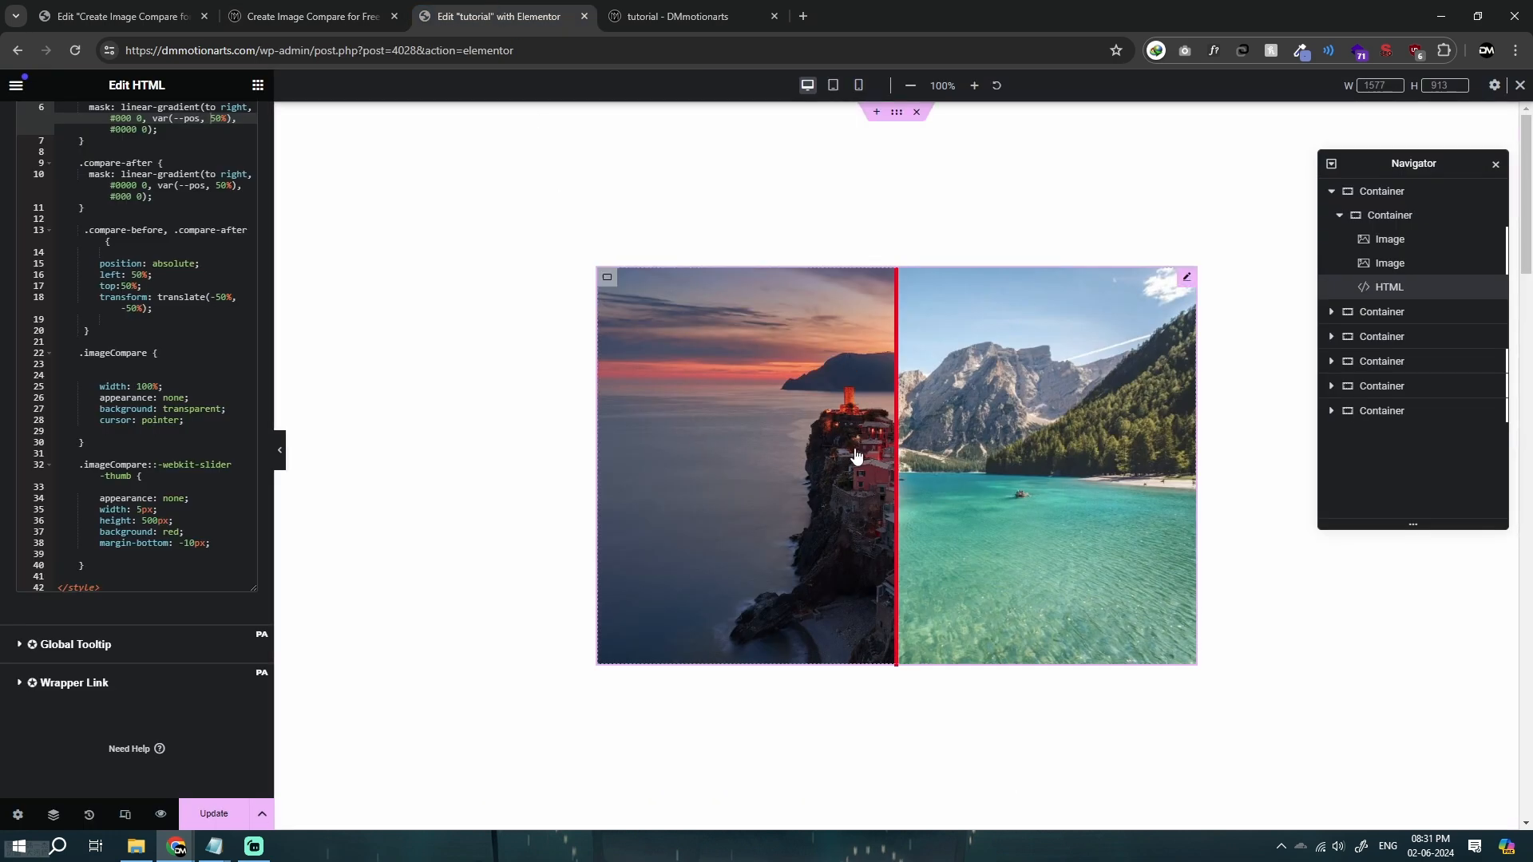
scroll(139, 370, "up", 3)
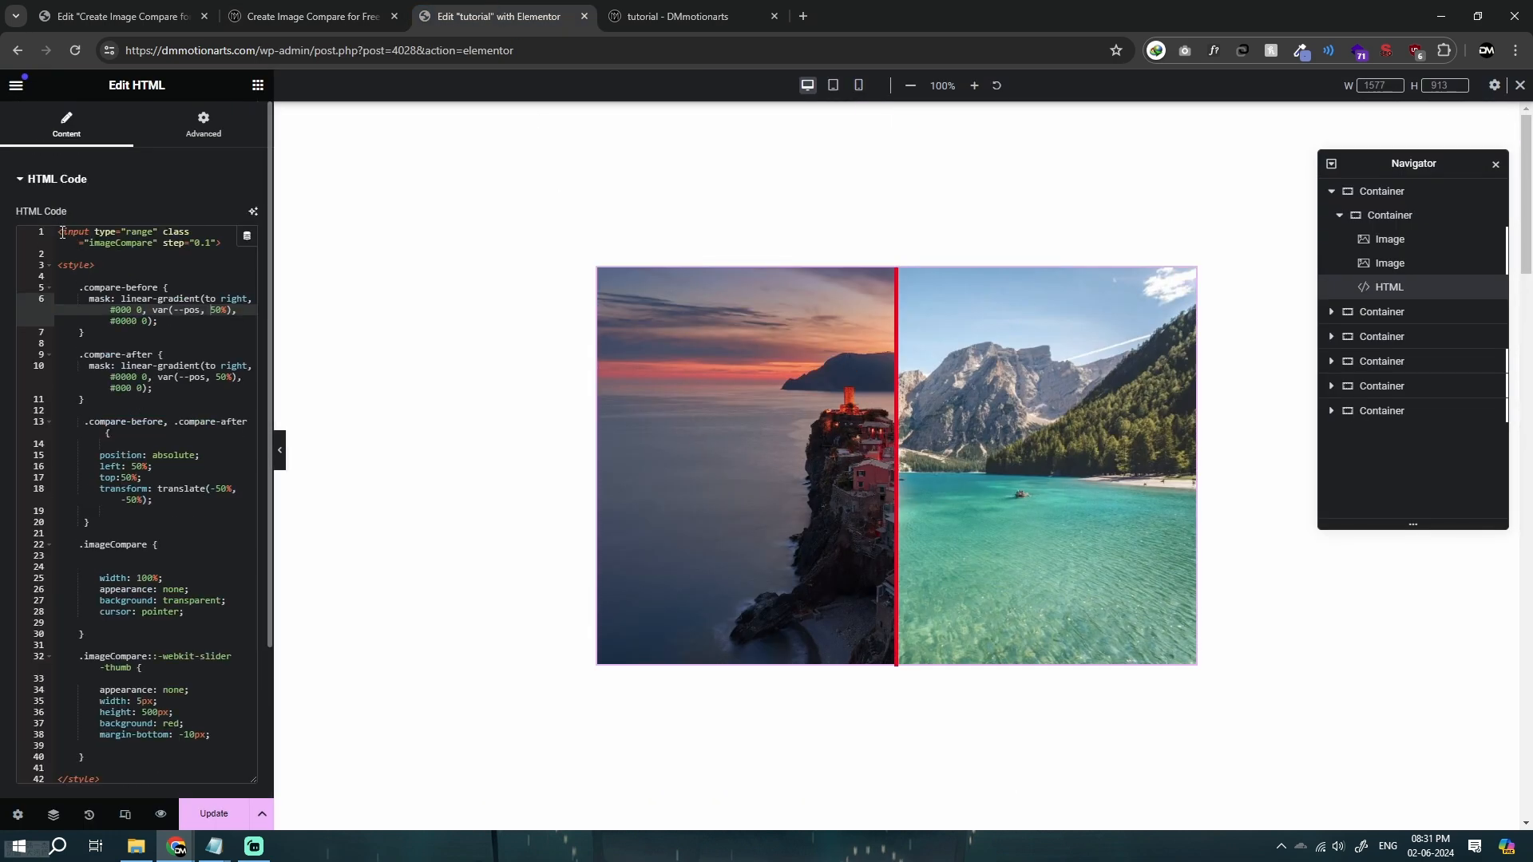
left_click_drag(60, 233, 233, 251)
left_click(232, 253)
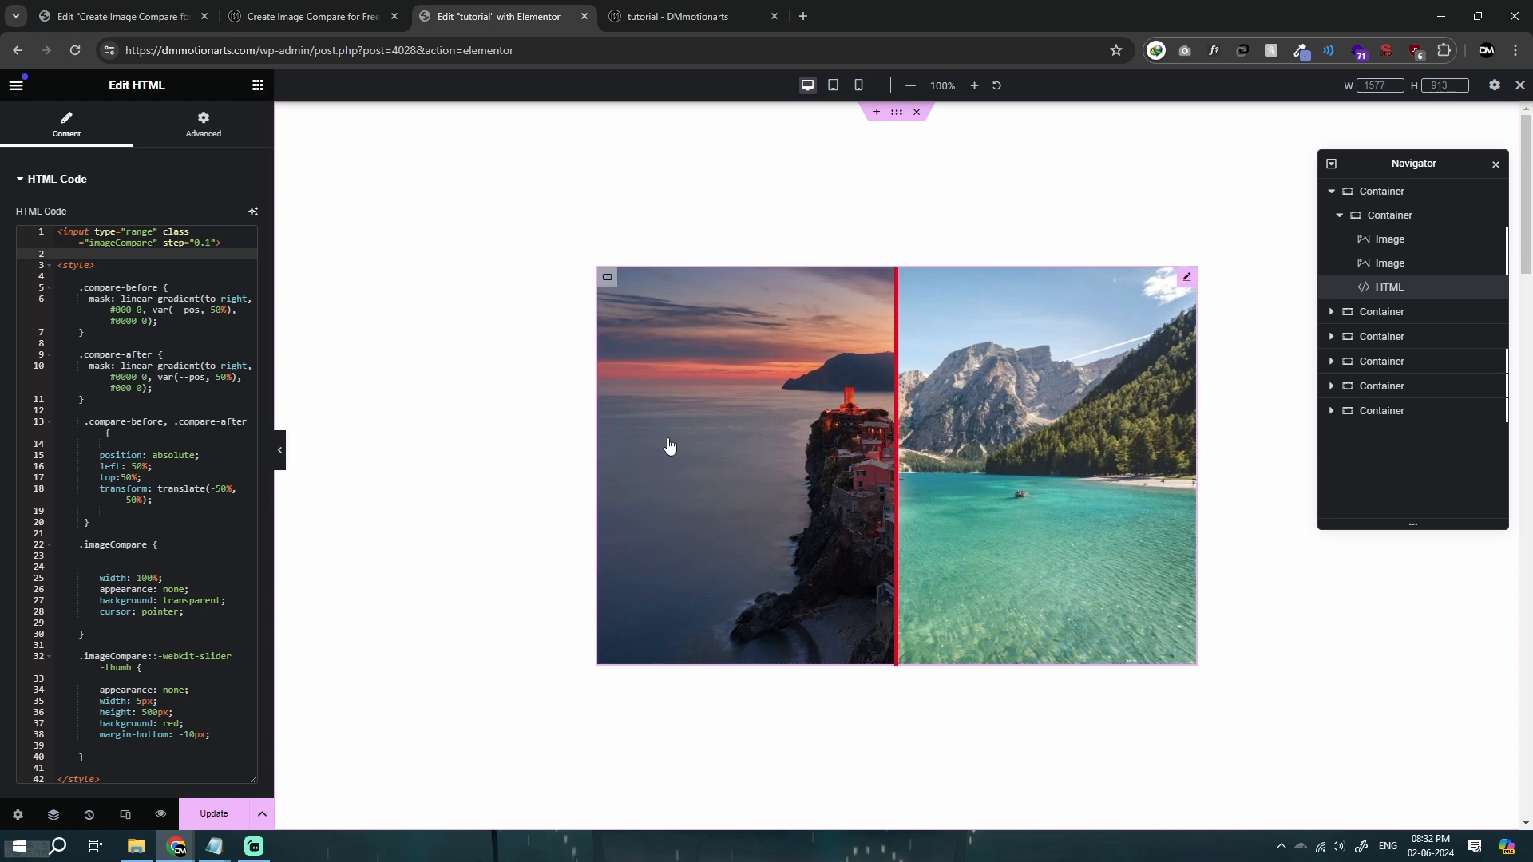
left_click(86, 242)
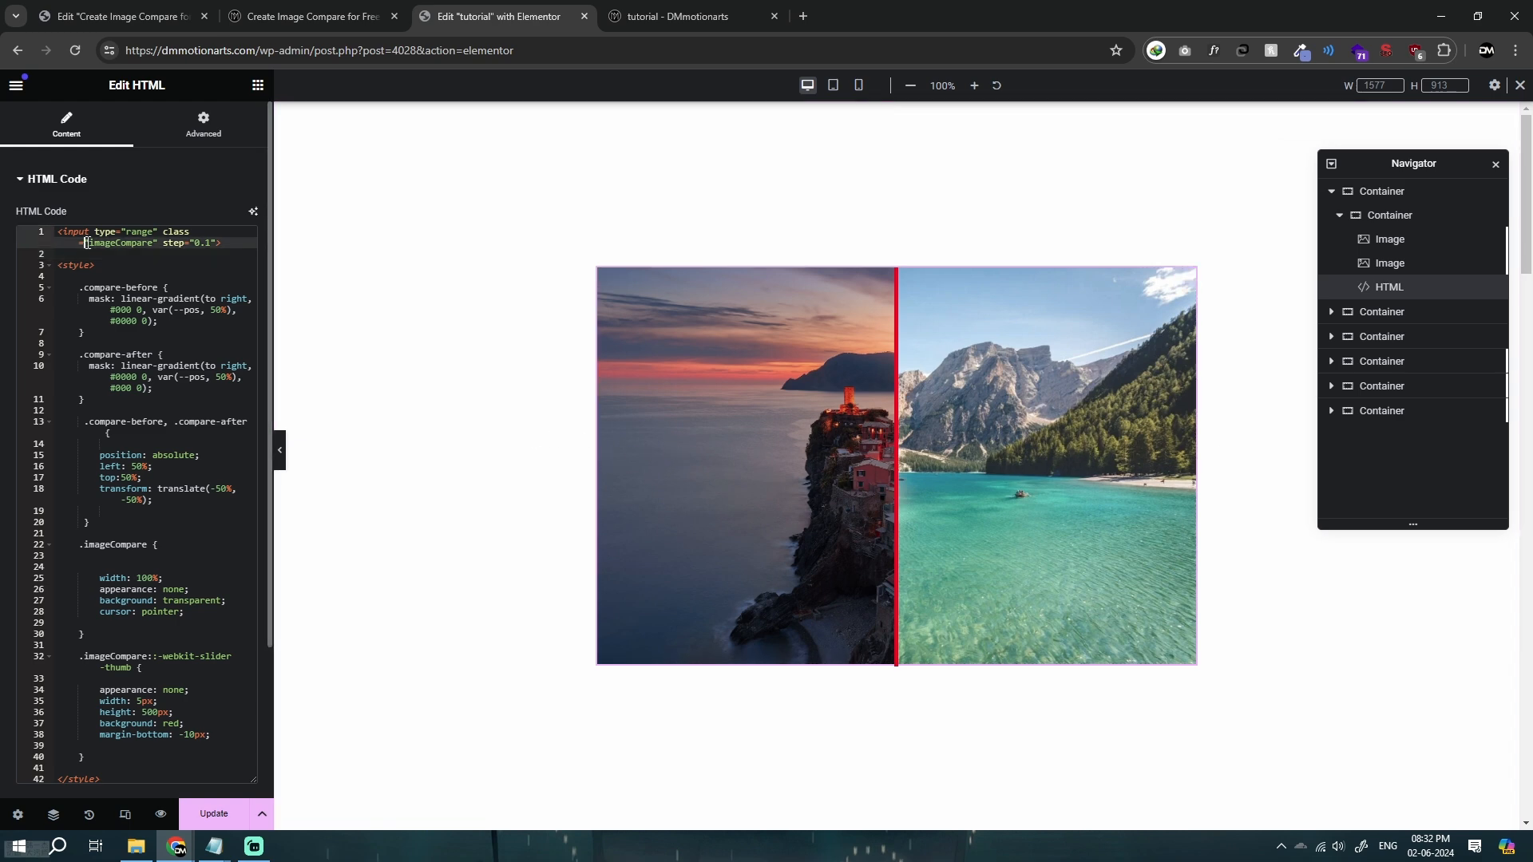
left_click_drag(86, 242, 154, 242)
left_click(316, 20)
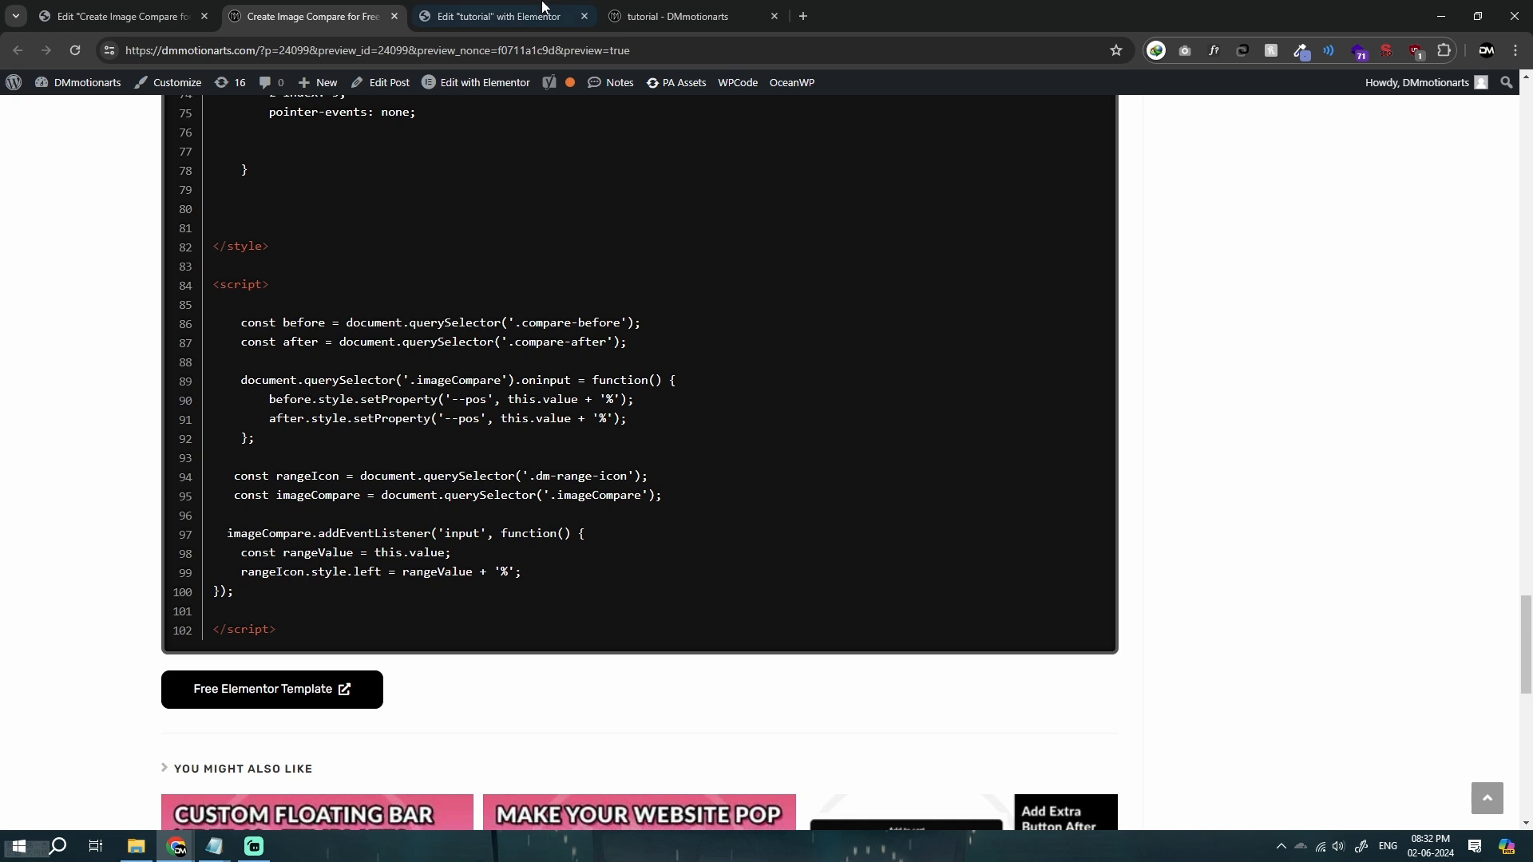
Examine the oninput function and its before.style.setProperty line, including the --pos variable and this.value.
double_click(527, 382)
left_click(473, 403)
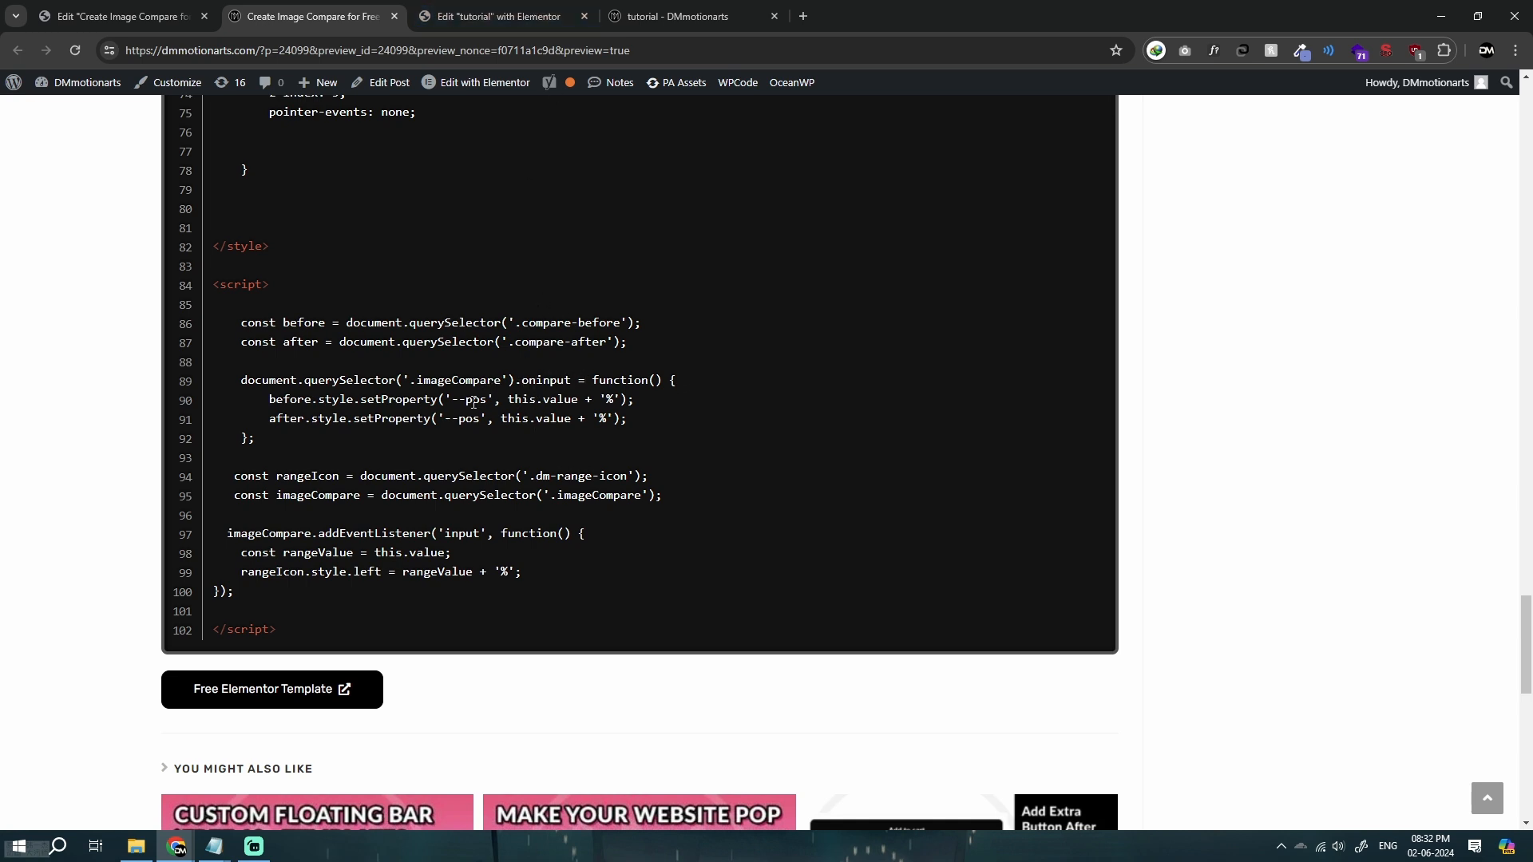
left_click_drag(331, 401, 432, 401)
left_click(336, 401)
left_click(456, 404)
left_click_drag(451, 401, 567, 382)
left_click(557, 435)
left_click(522, 382)
left_click(568, 382)
left_click_drag(509, 401, 579, 401)
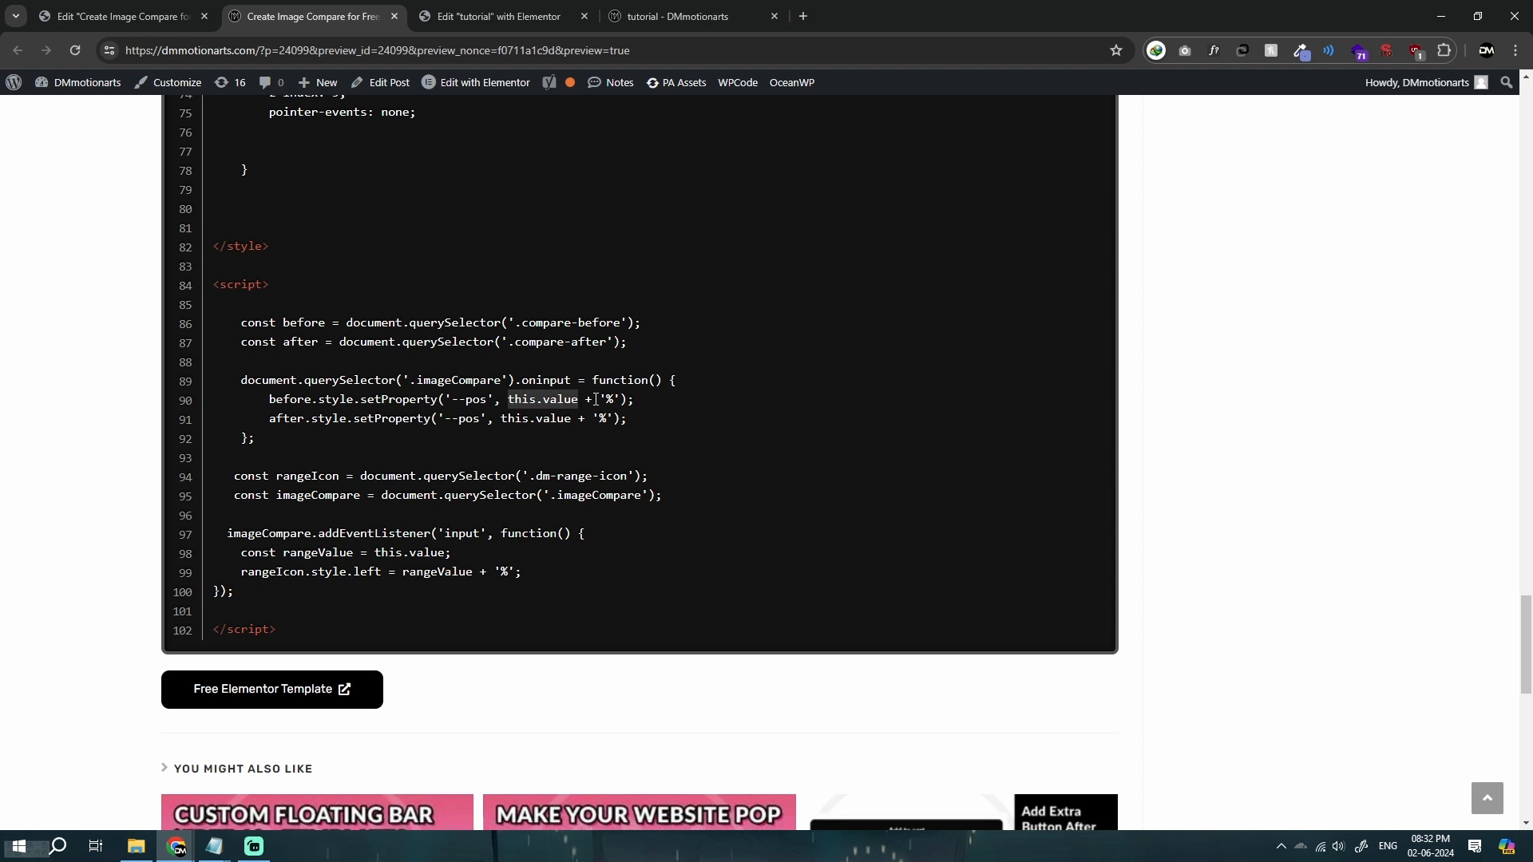
left_click(619, 404)
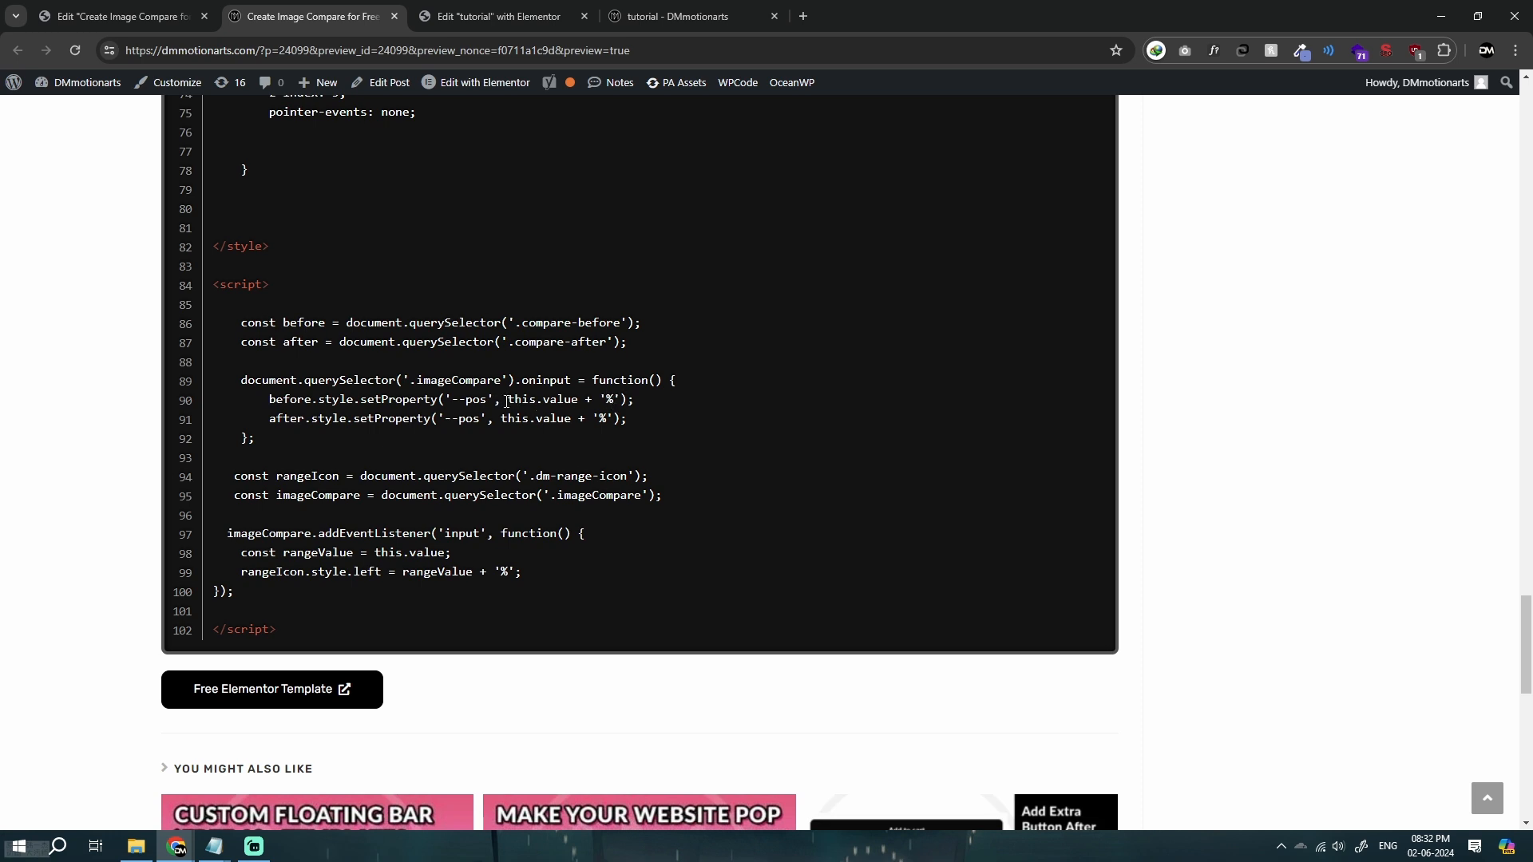
Examine the percentage value expression and the after.style.setProperty line, checking them against the tutorial page's HTML code.
left_click_drag(508, 399, 628, 400)
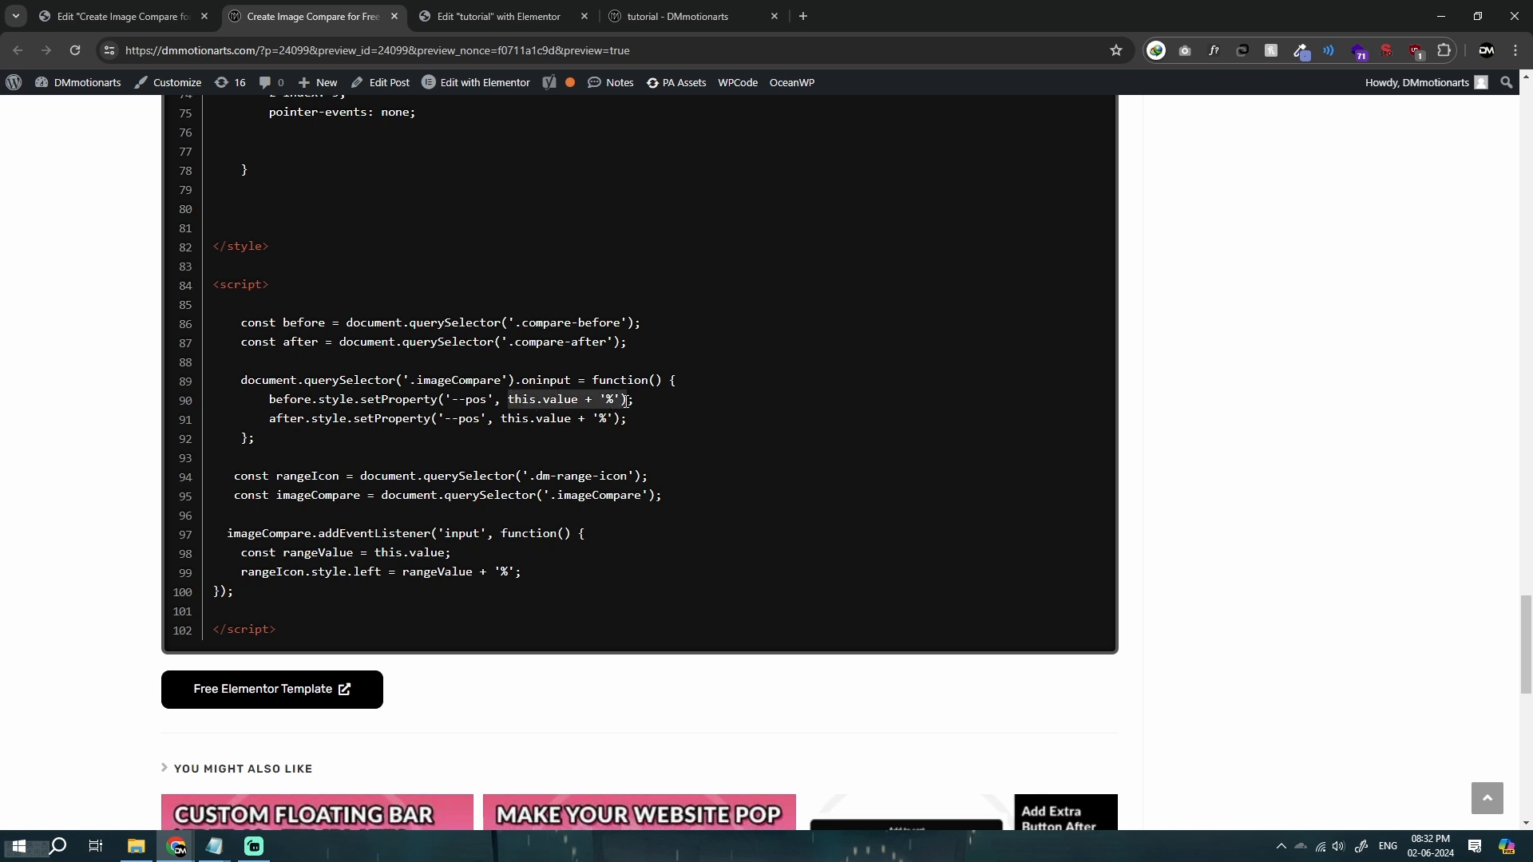
left_click(498, 417)
left_click_drag(452, 401, 475, 424)
left_click(477, 425)
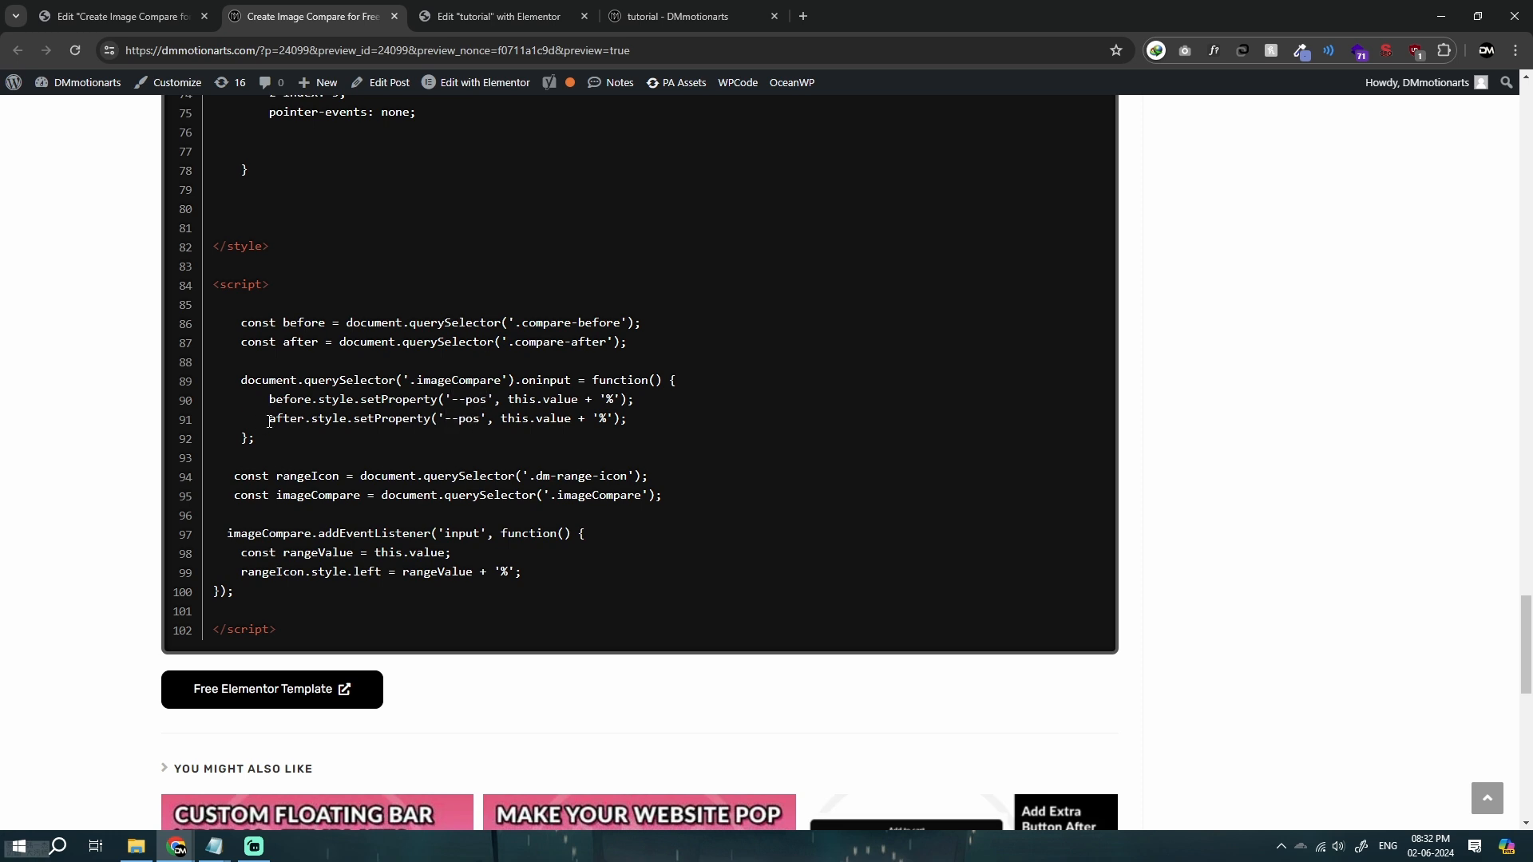
left_click_drag(269, 419, 311, 421)
left_click(539, 424)
left_click_drag(452, 420, 477, 417)
left_click(502, 16)
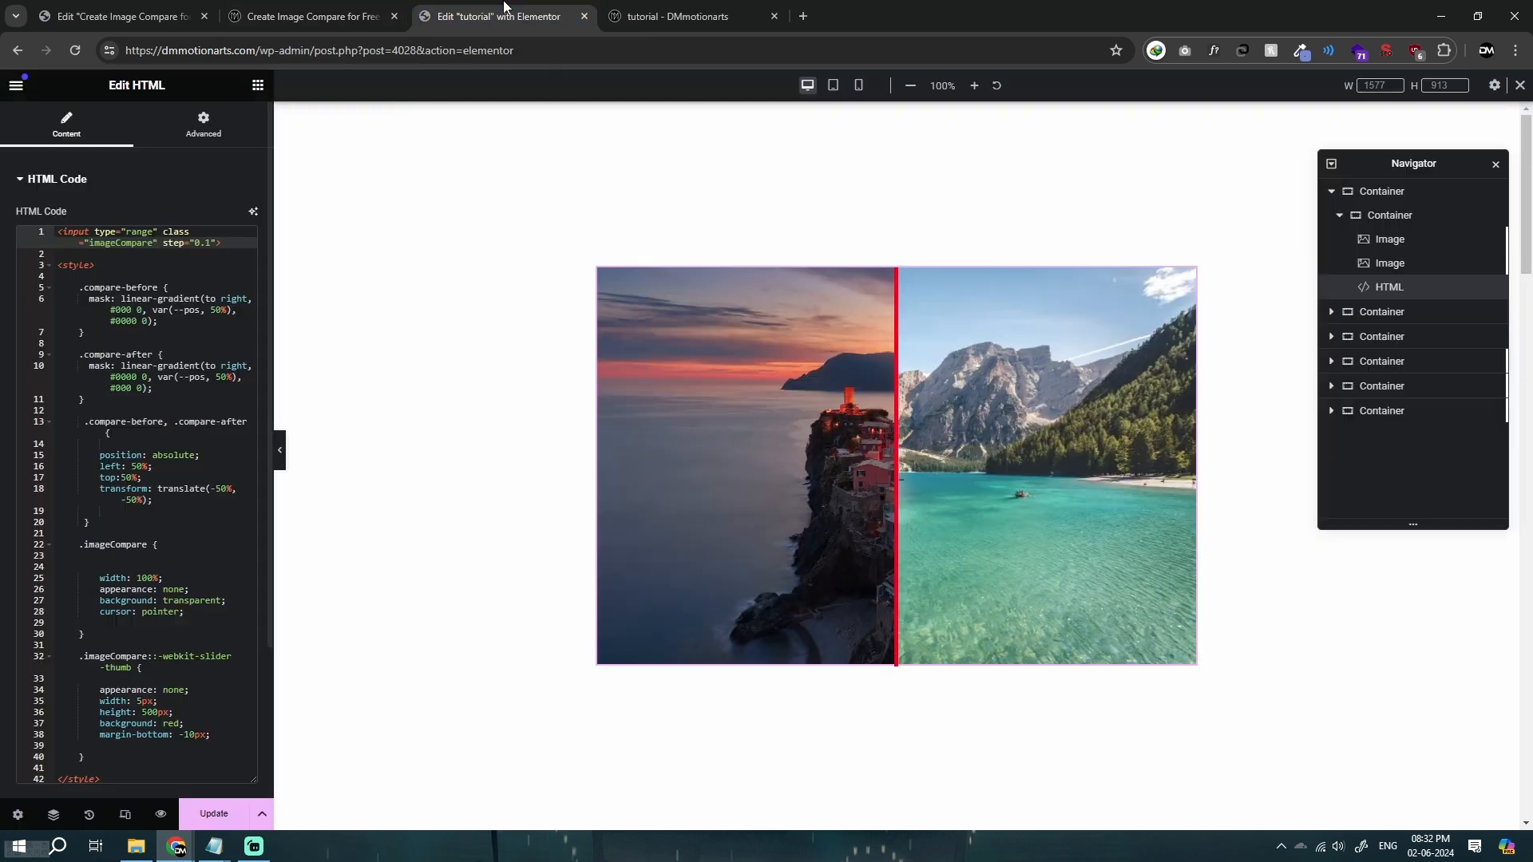
left_click(339, 12)
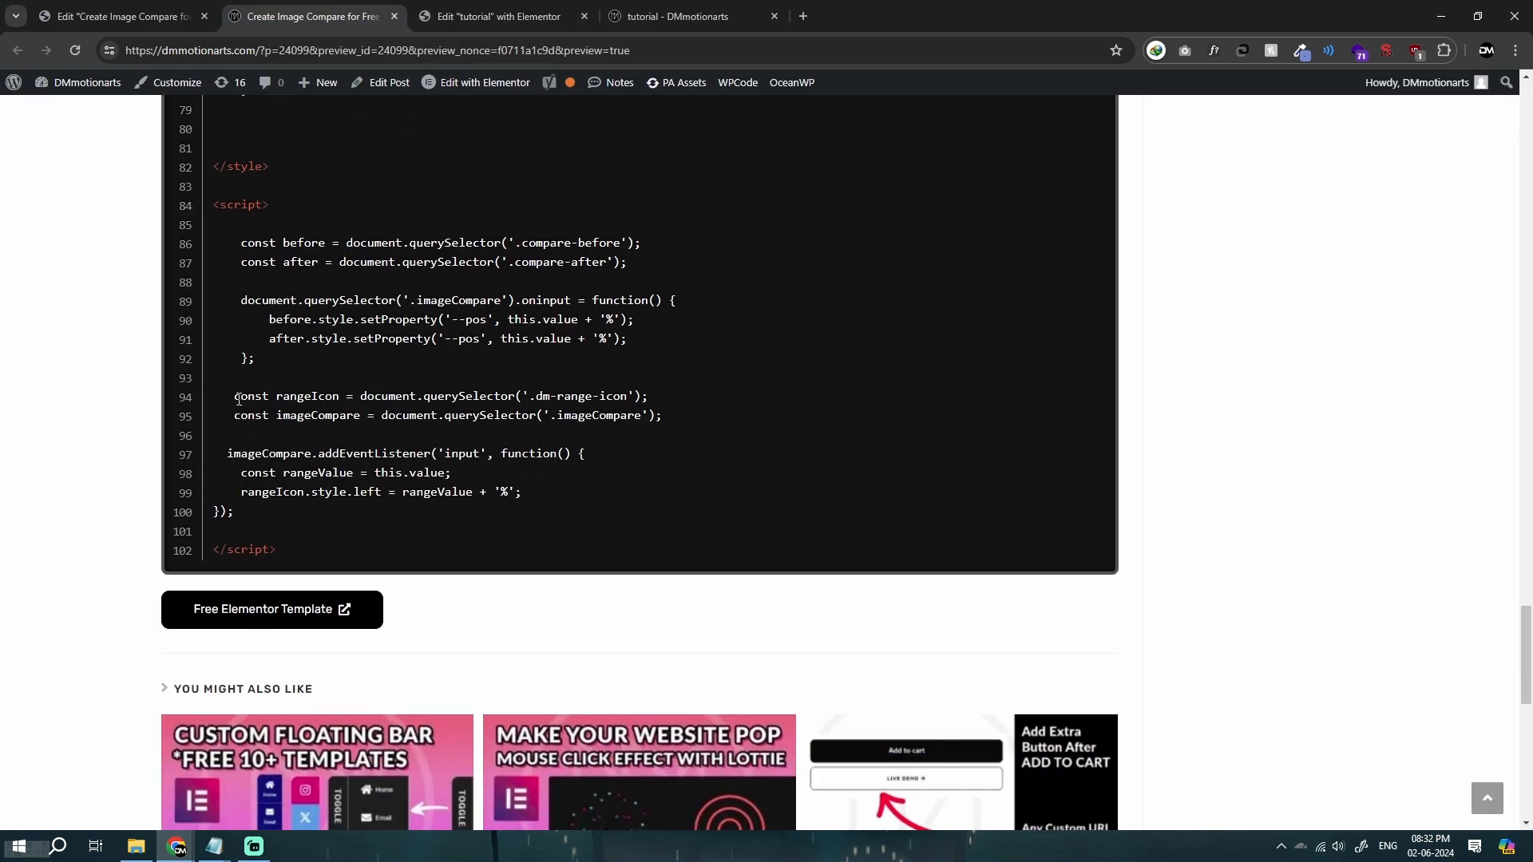
Examine the rangeIcon and imageCompare constants and the input event listener at the end of the script.
left_click_drag(238, 399, 699, 418)
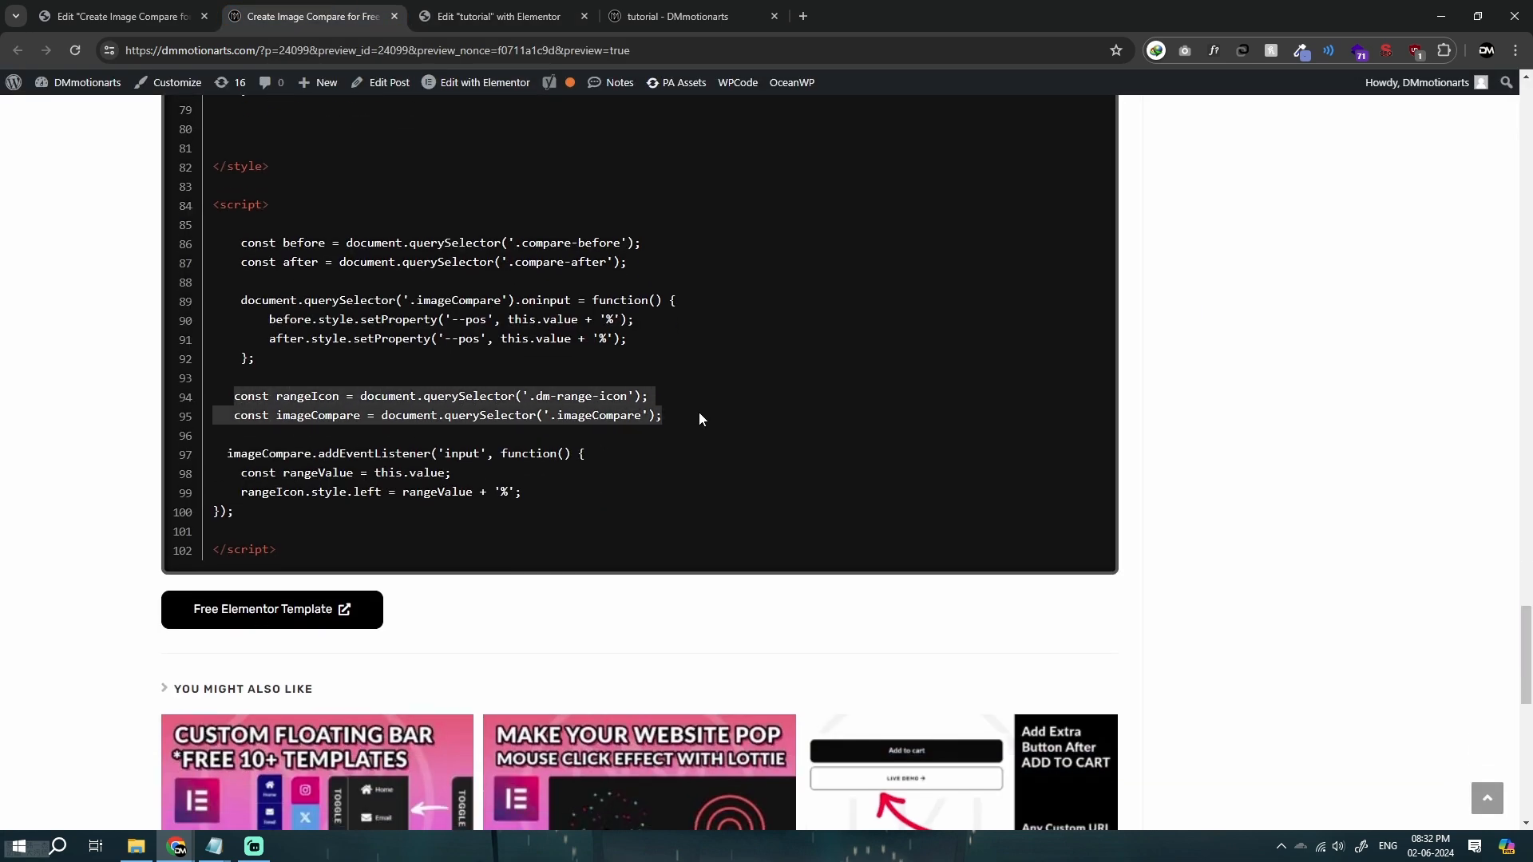
left_click(699, 415)
left_click_drag(231, 399, 699, 414)
left_click(699, 414)
scroll(281, 449, "down", 1)
scroll(281, 449, "up", 3)
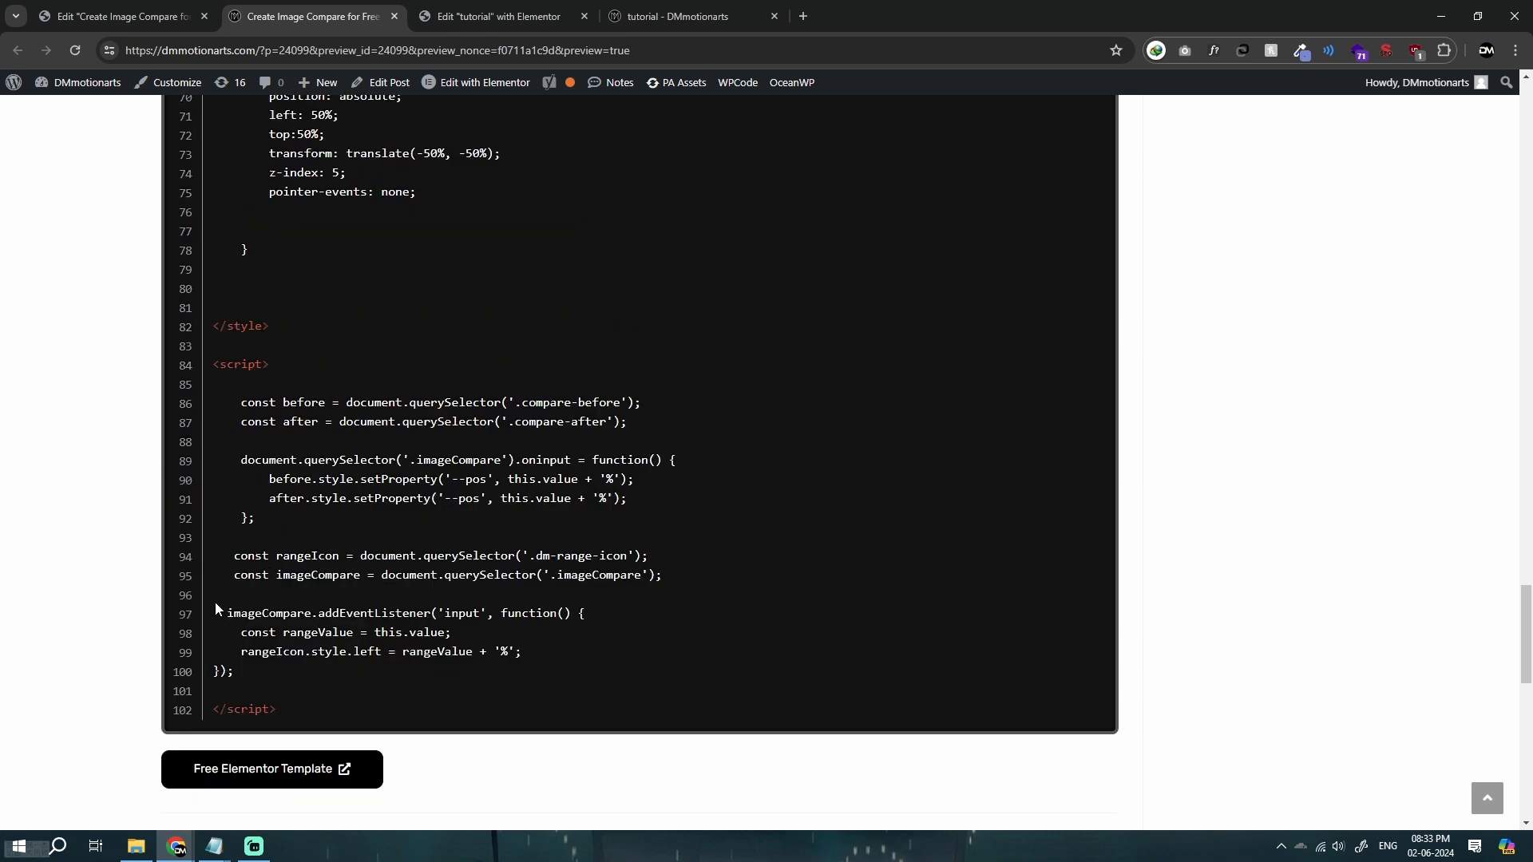
left_click_drag(216, 612, 600, 658)
left_click(599, 653)
left_click_drag(229, 557, 458, 675)
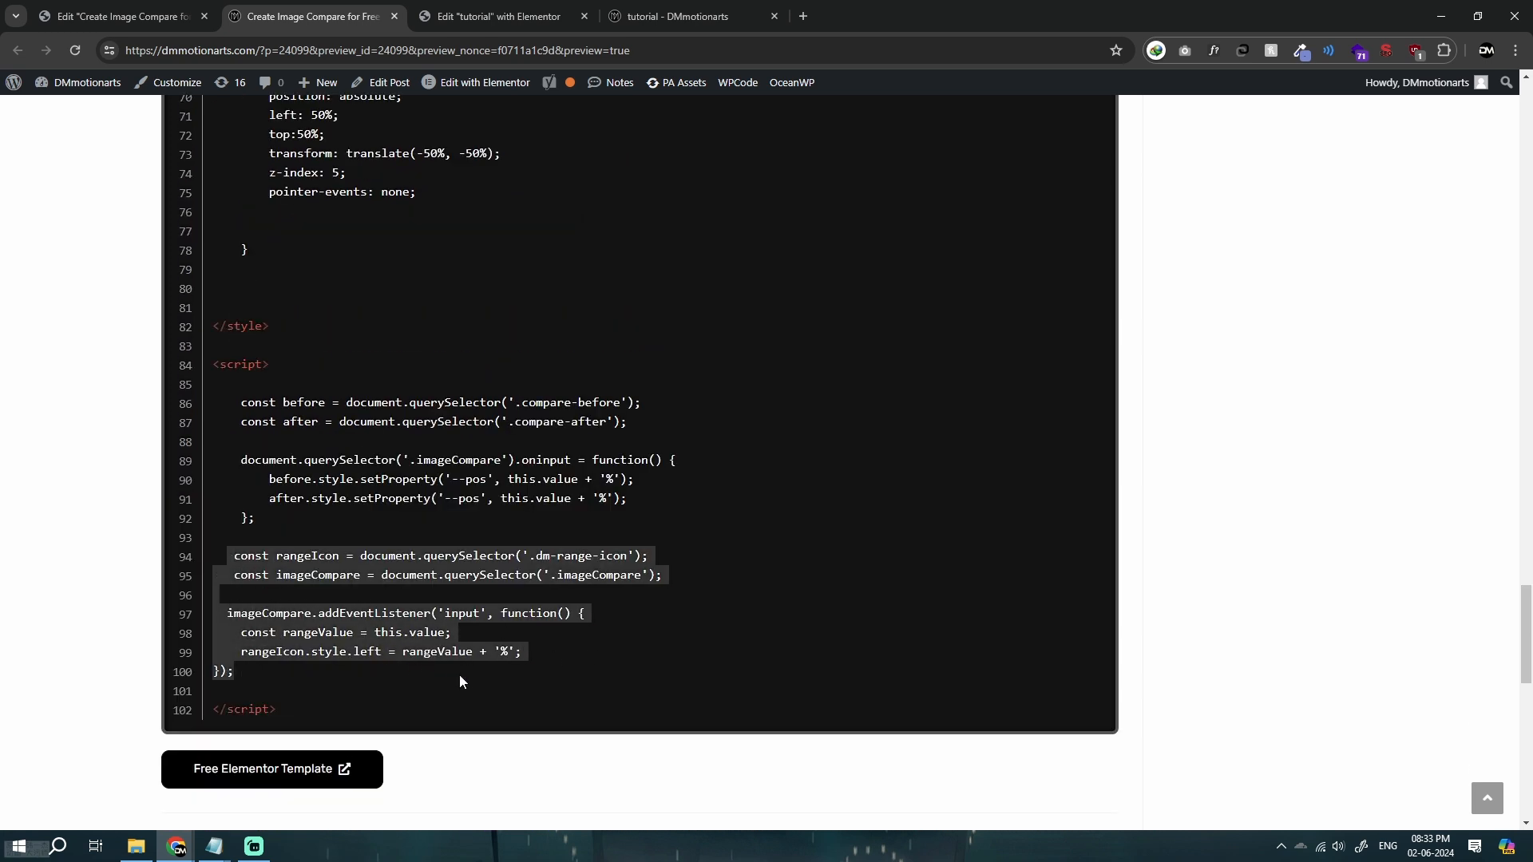
Slide the finished comparison's divider in the Create Image Compare editor to check how the round icon behaves.
left_click(116, 8)
left_click_drag(841, 431, 620, 435)
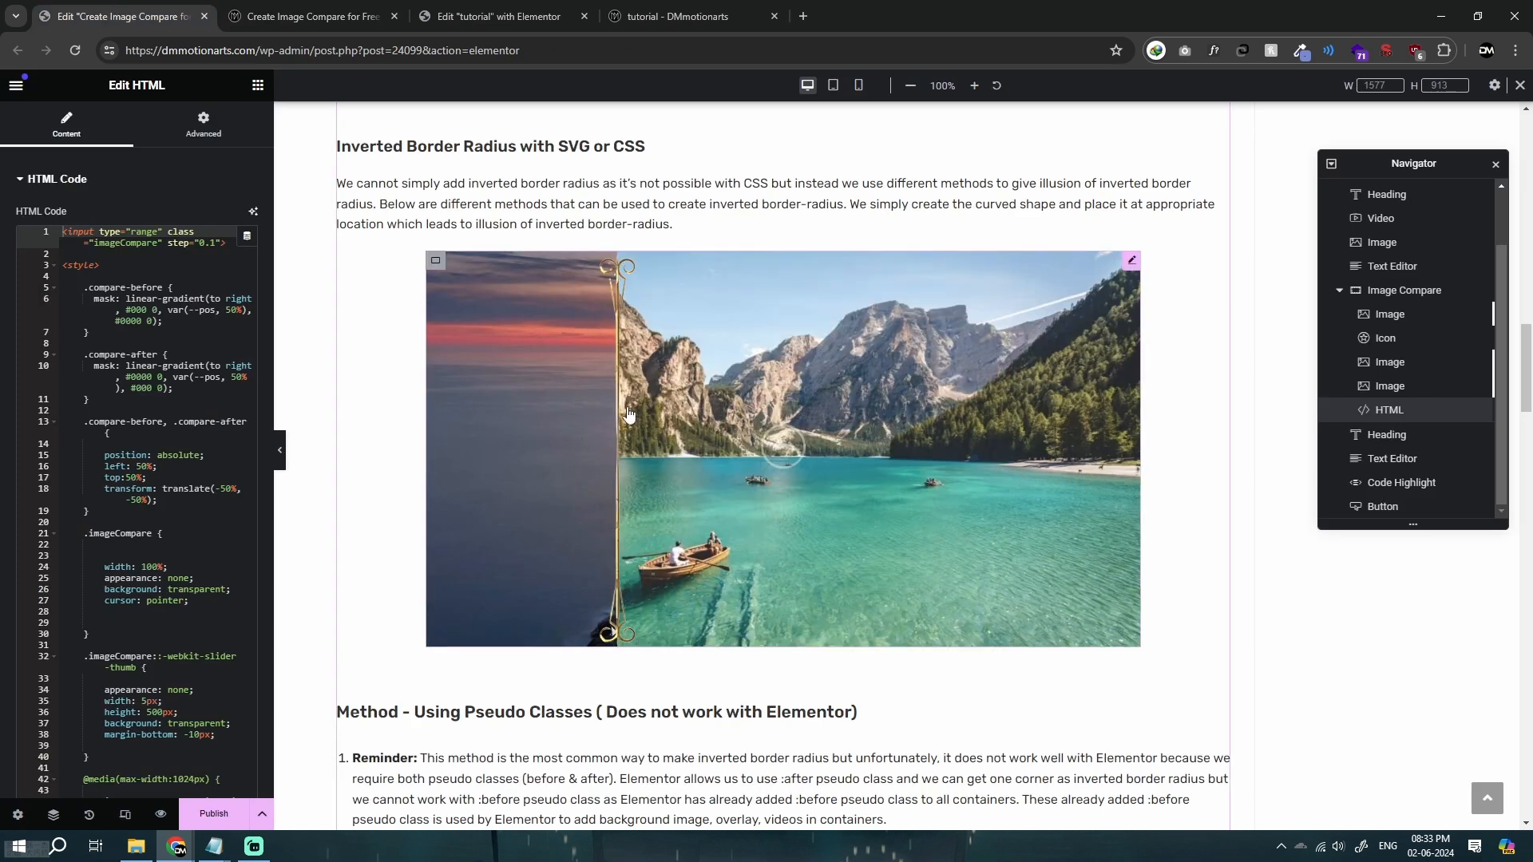
left_click_drag(881, 444, 763, 382)
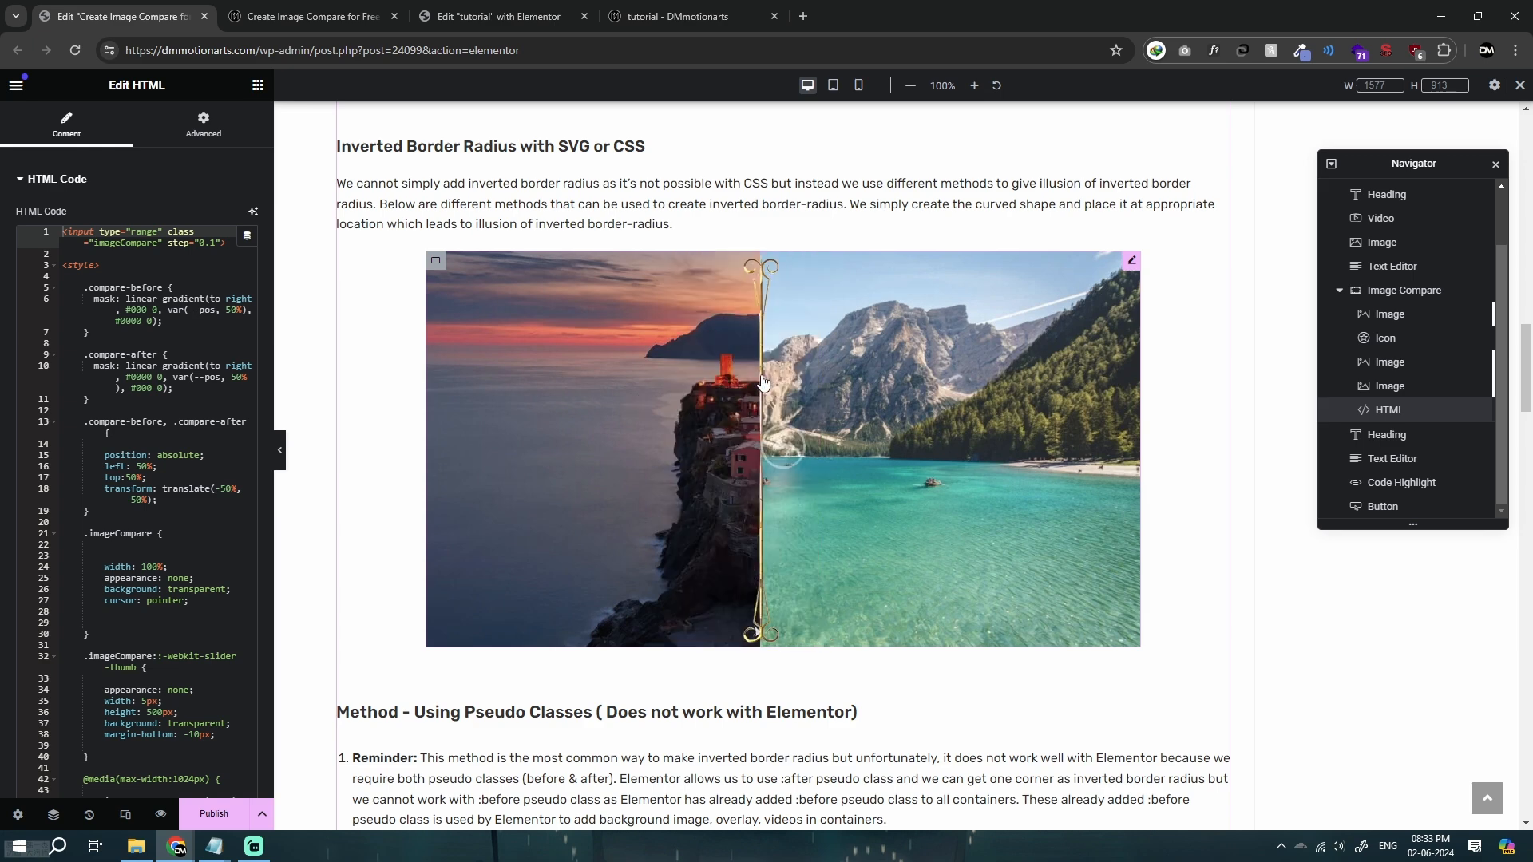
Review the script section in the post's code from the before constant to the end of the oninput function.
left_click(386, 22)
scroll(356, 383, "up", 1)
left_click_drag(237, 483, 512, 598)
left_click(512, 598)
scroll(654, 473, "down", 1)
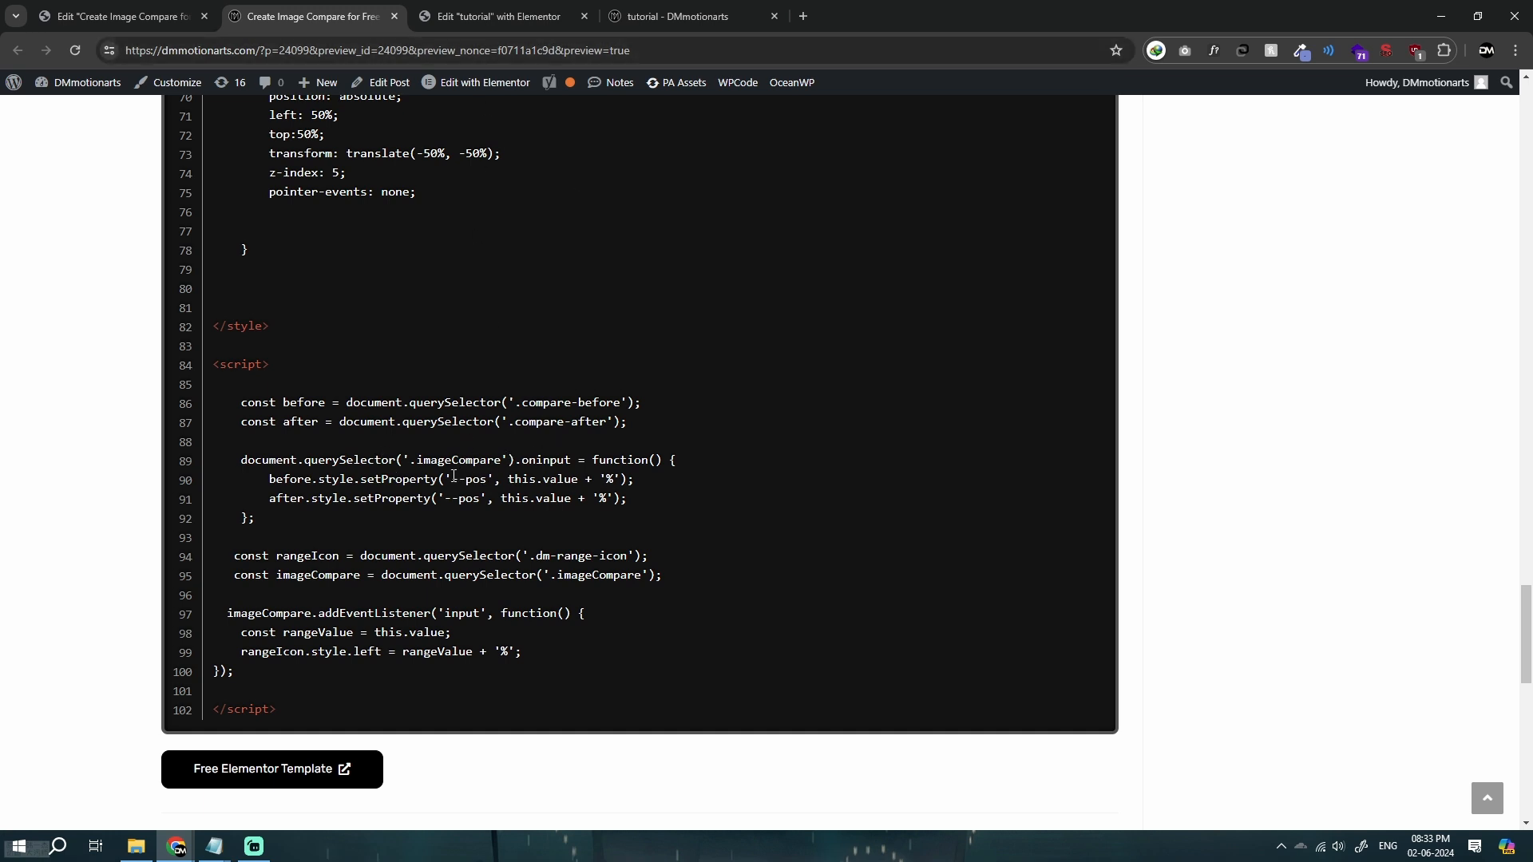
Examine the --pos property lines and the rangeIcon and input listener code at the end of the post's script.
left_click_drag(454, 477, 485, 479)
left_click(443, 500)
left_click_drag(229, 552, 543, 663)
left_click(543, 663)
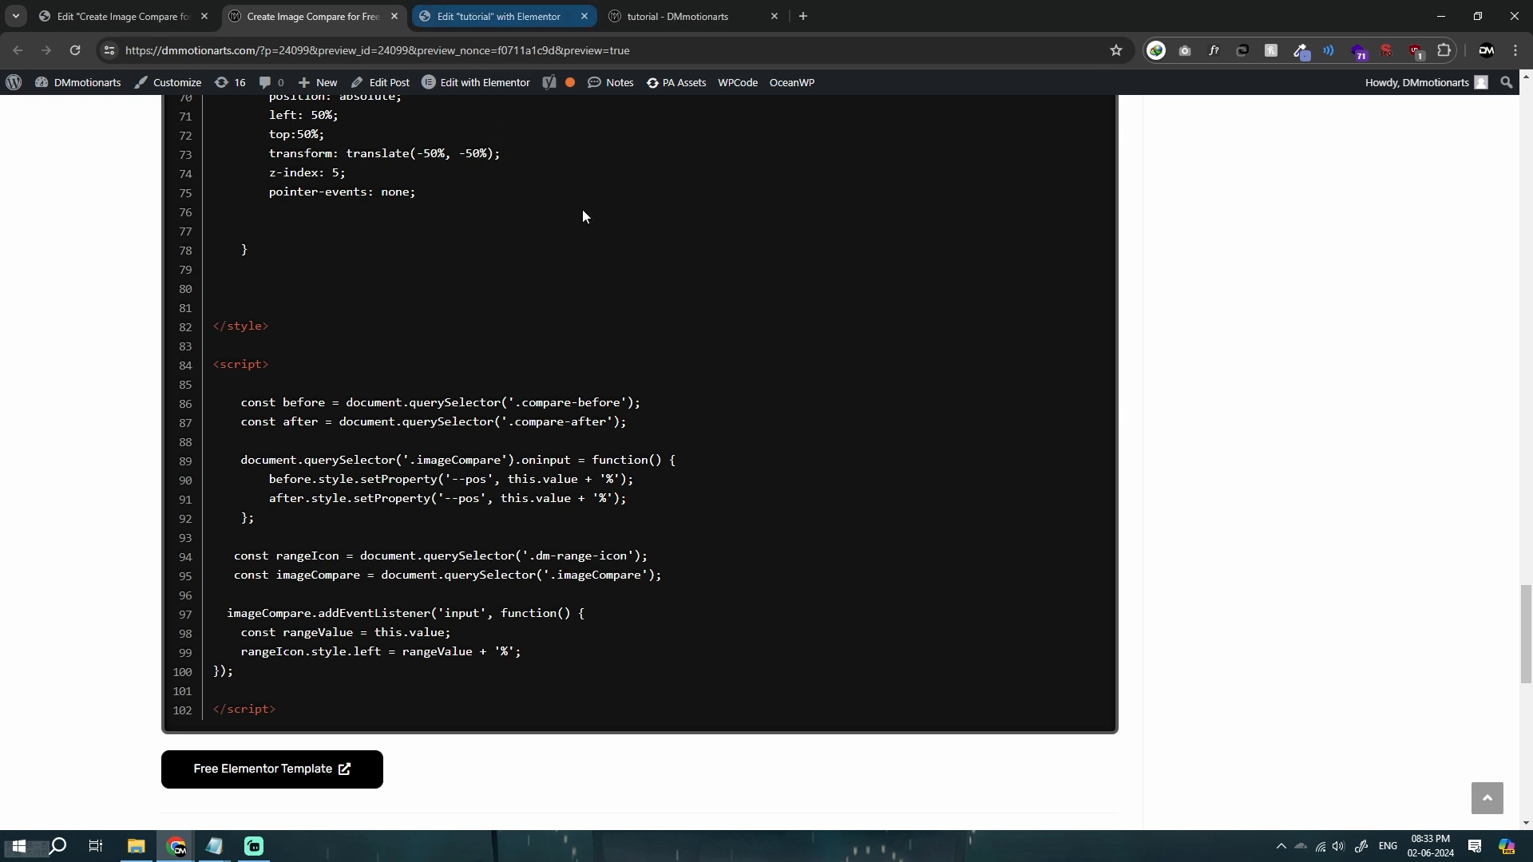
Paste the copied script below the closing style tag in the tutorial page's HTML code.
left_click(499, 16)
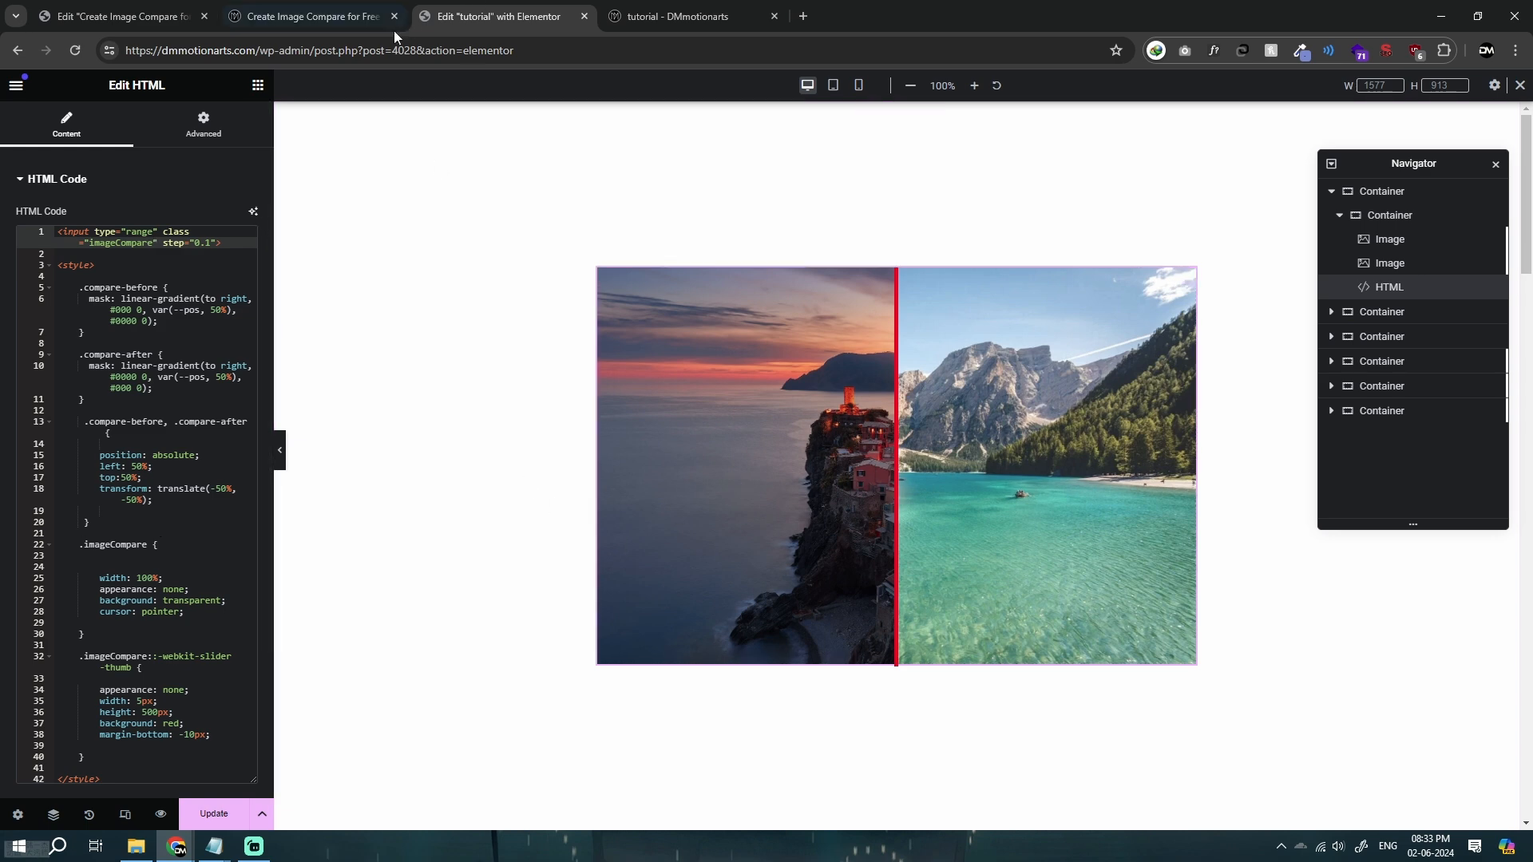
scroll(139, 615, "down", 3)
left_click(138, 576)
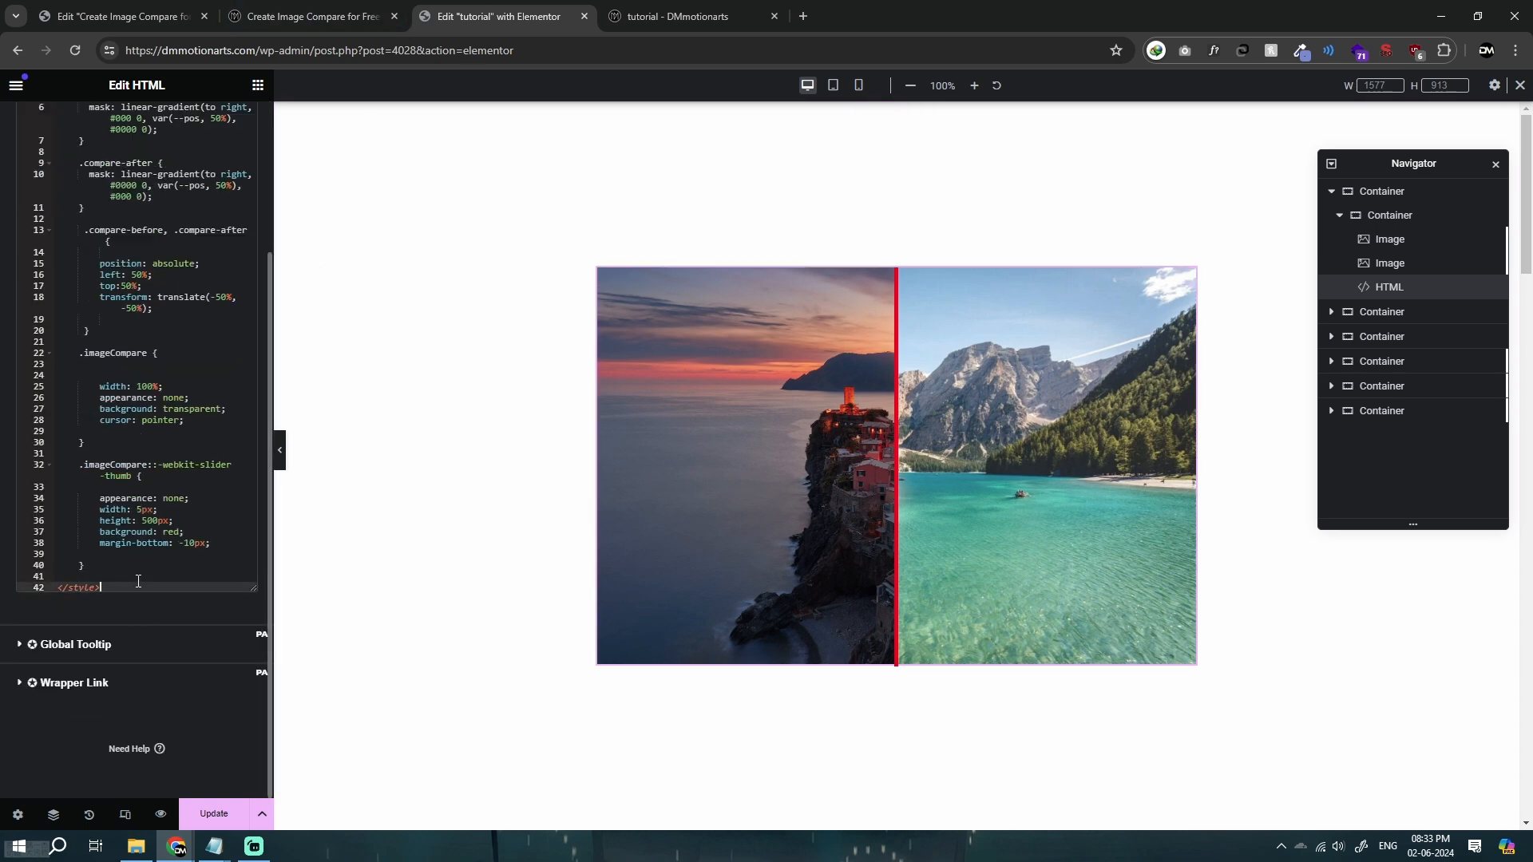
key("ctrl+v")
scroll(119, 592, "down", 1)
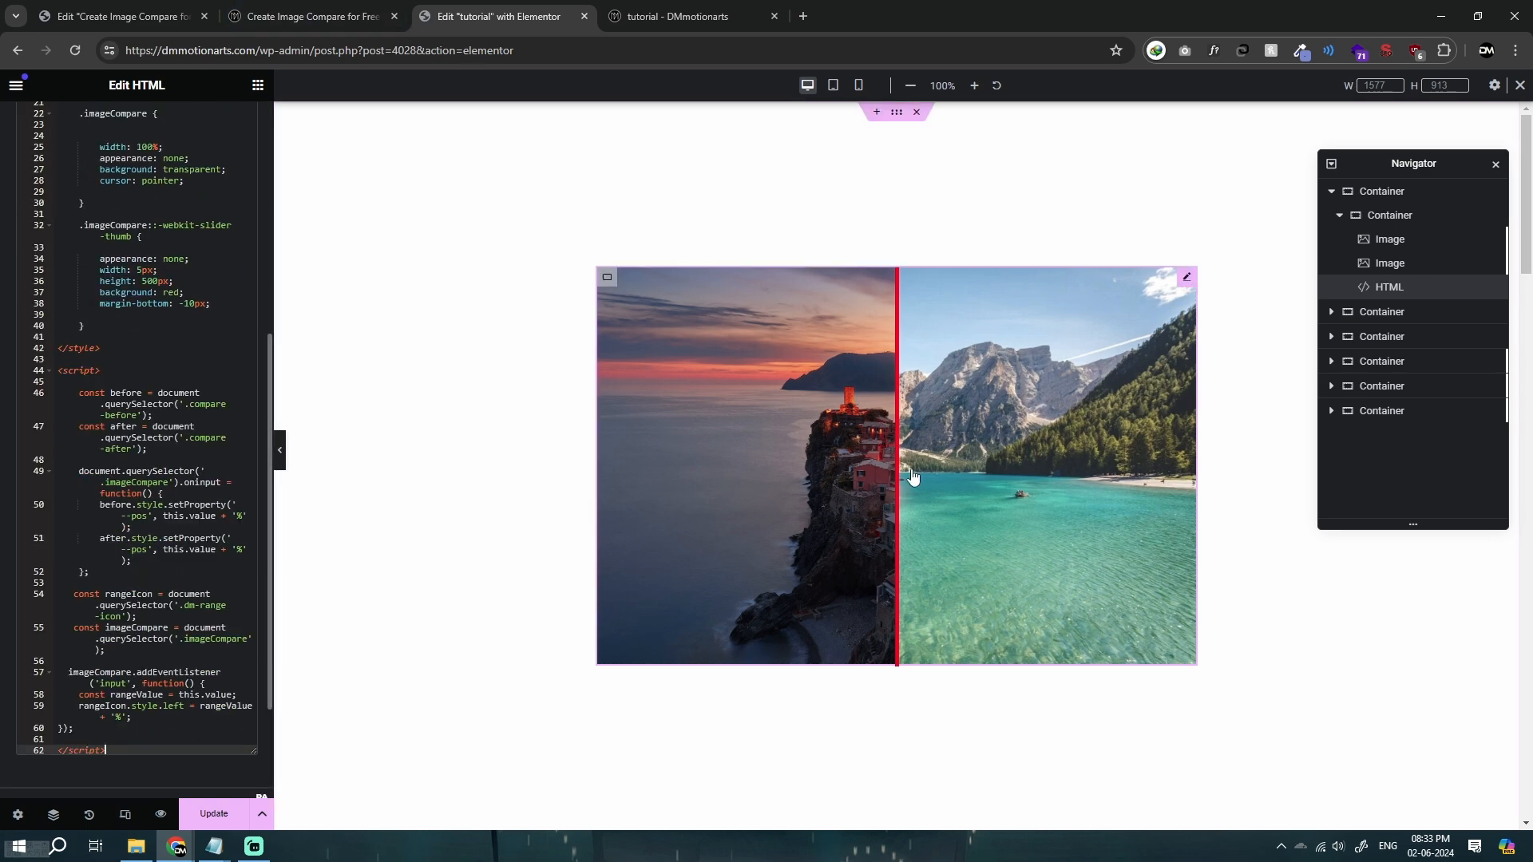
Slide the comparison divider in the tutorial editor and refresh the page preview to test the pasted script.
mouse_move(912, 477)
left_mouse_down()
mouse_move(855, 480)
mouse_move(954, 481)
mouse_move(656, 482)
mouse_move(1042, 482)
mouse_move(873, 452)
mouse_move(1029, 461)
mouse_move(872, 472)
mouse_move(907, 465)
left_mouse_up()
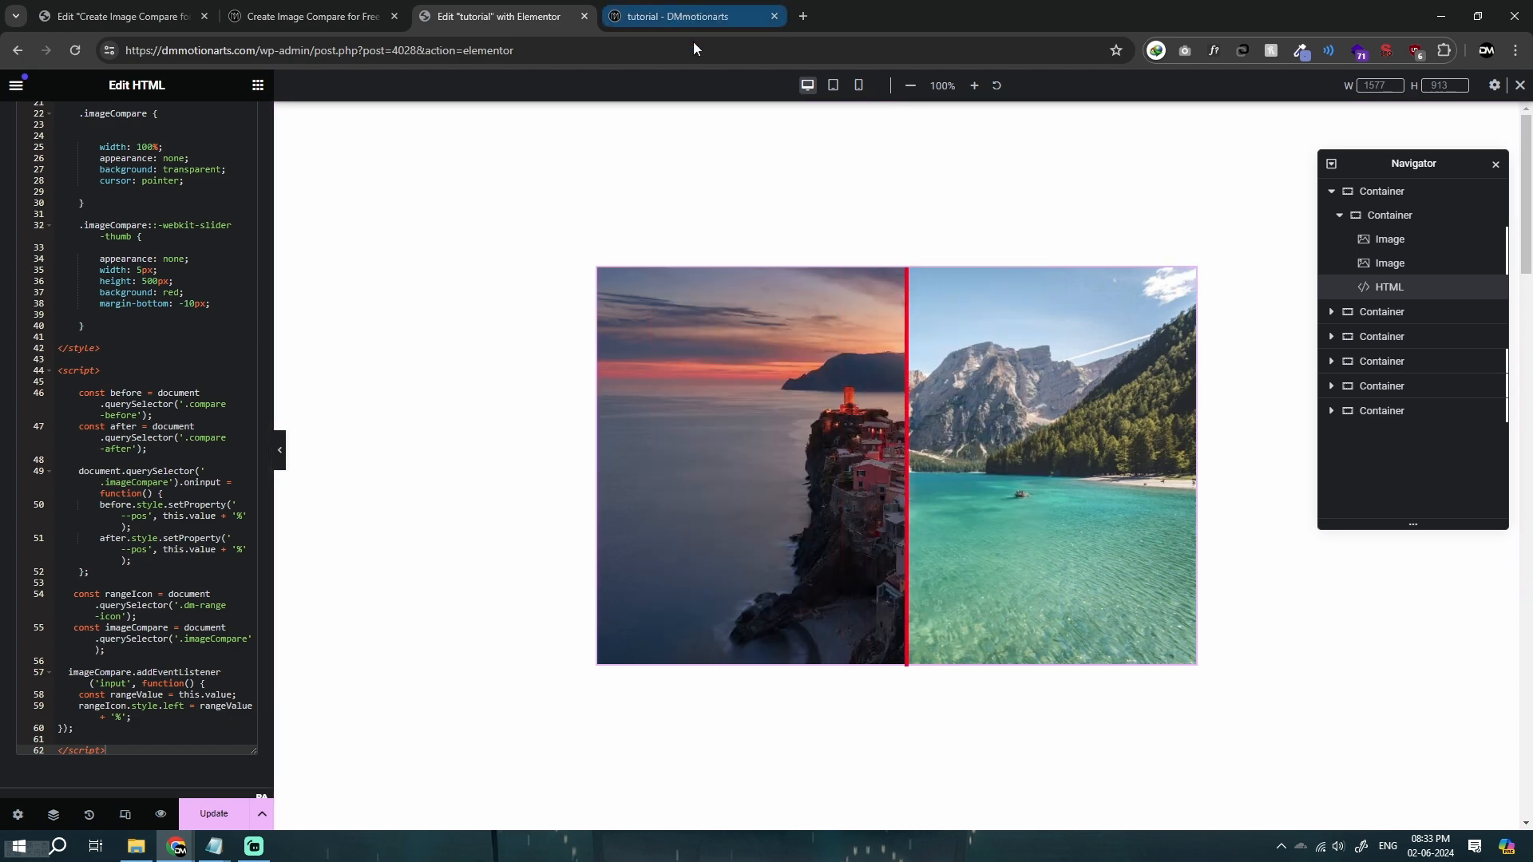
left_click(728, 11)
left_click_drag(616, 393, 801, 419)
left_click(469, 6)
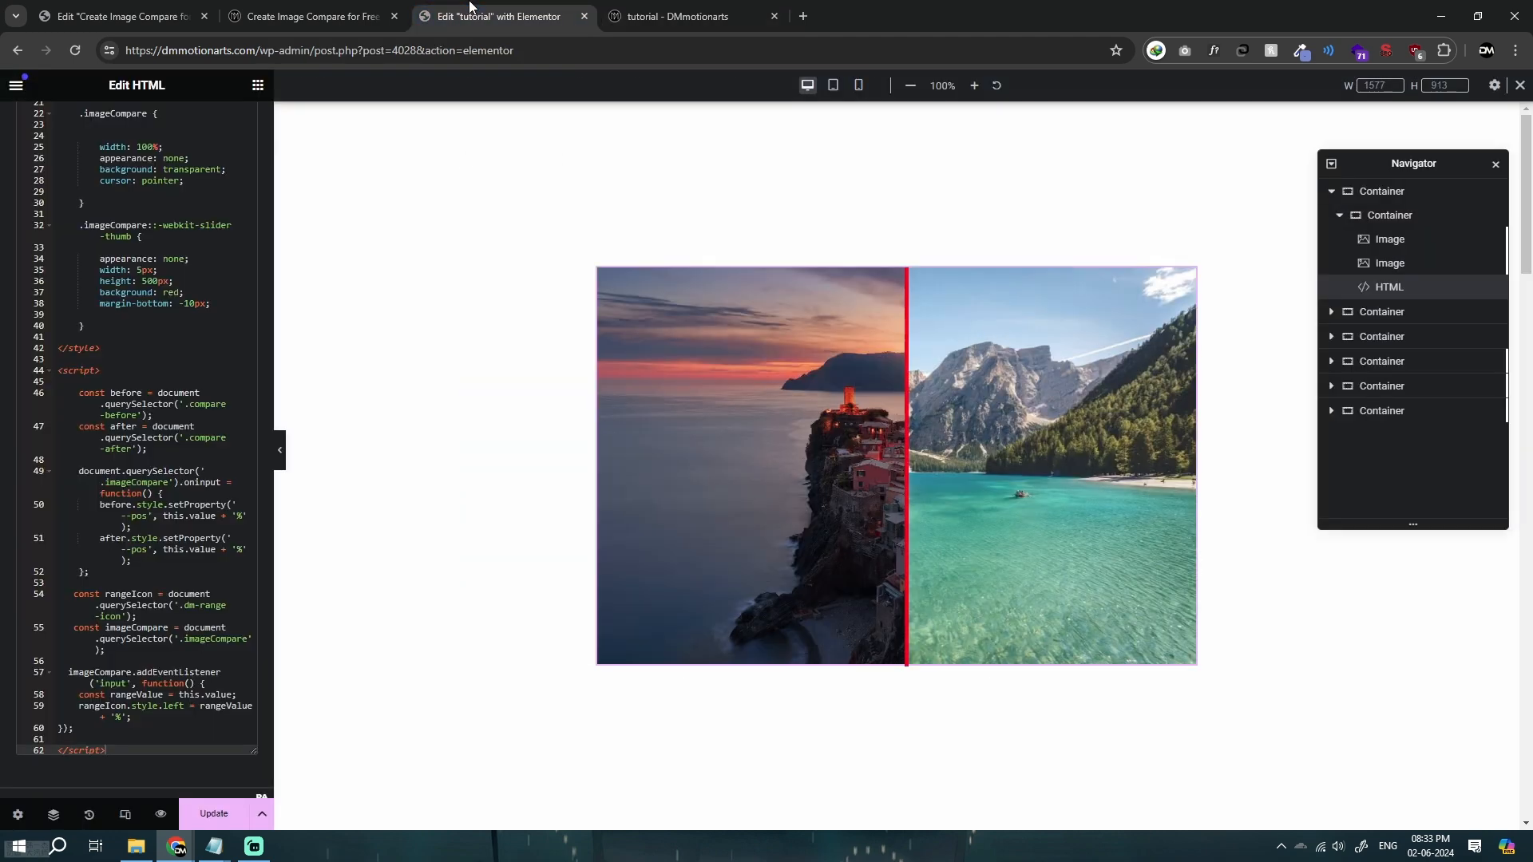
left_click(161, 819)
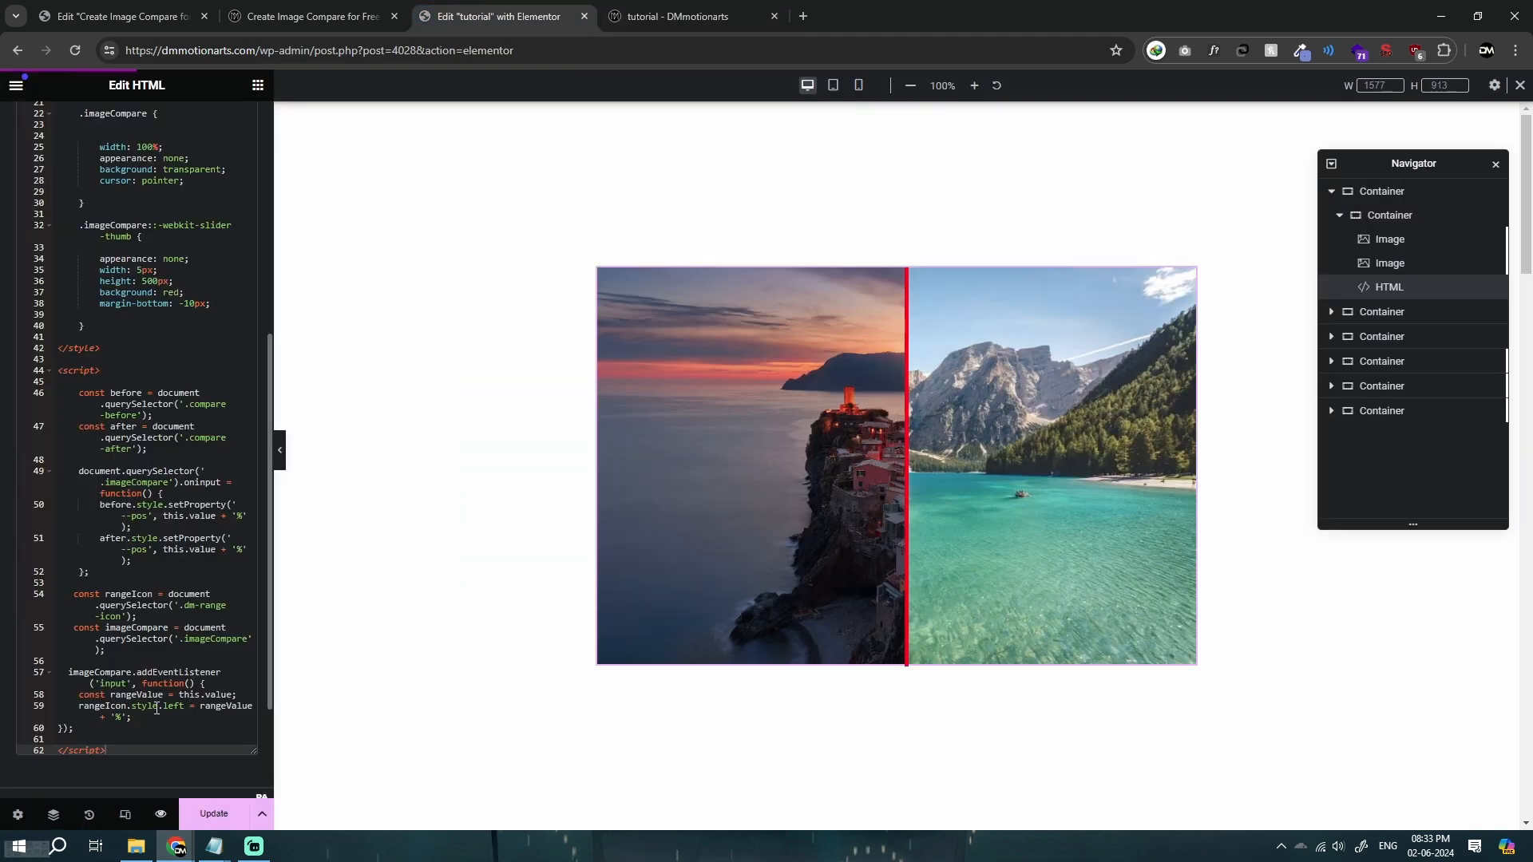
left_click(667, 10)
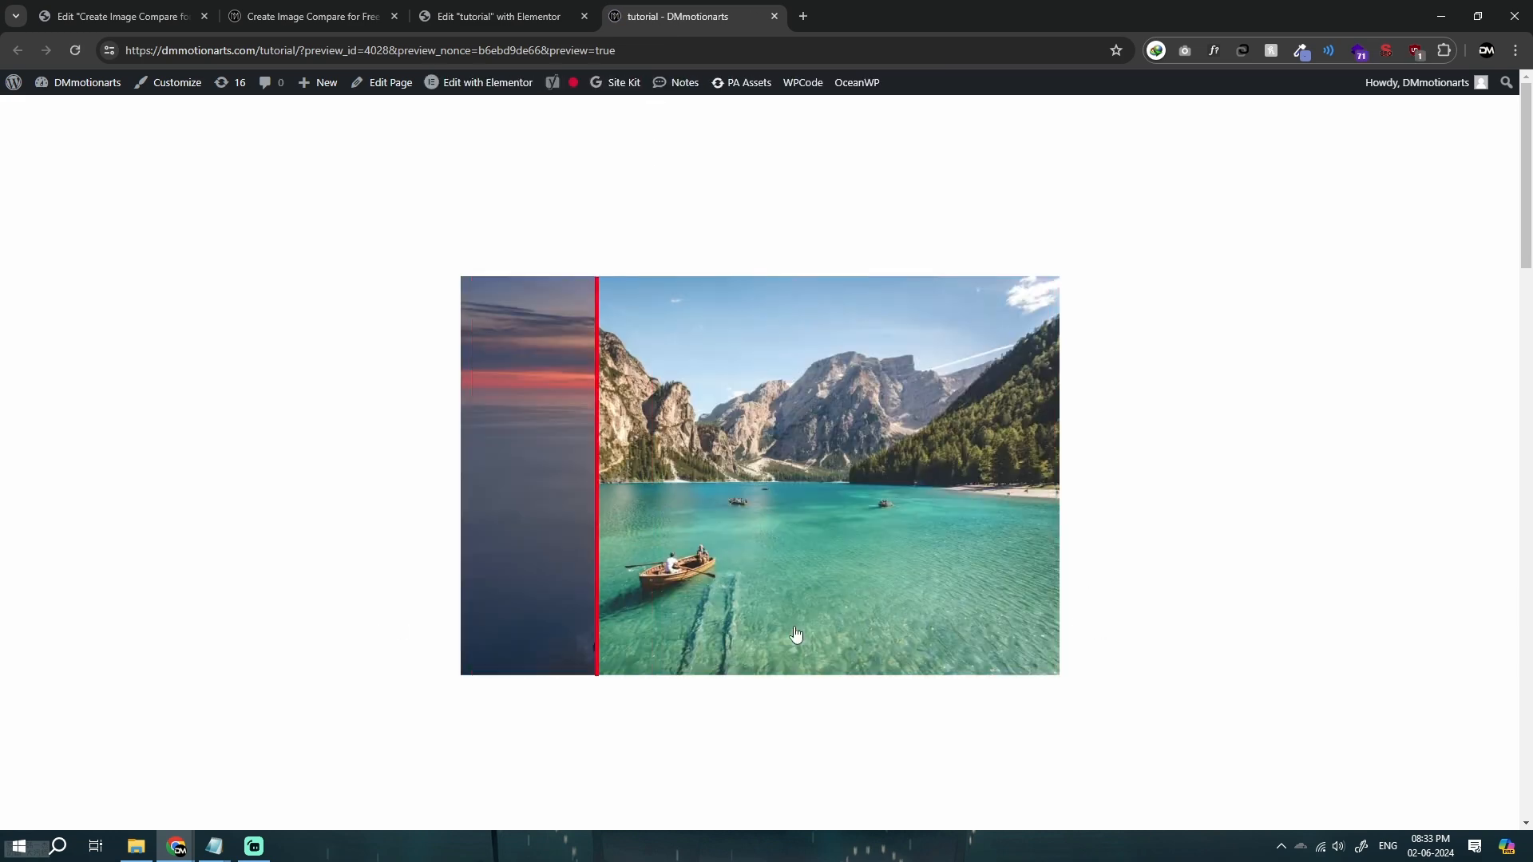
Set the background of the .imageCompare slider thumb to white in the tutorial page's HTML code.
left_click(499, 16)
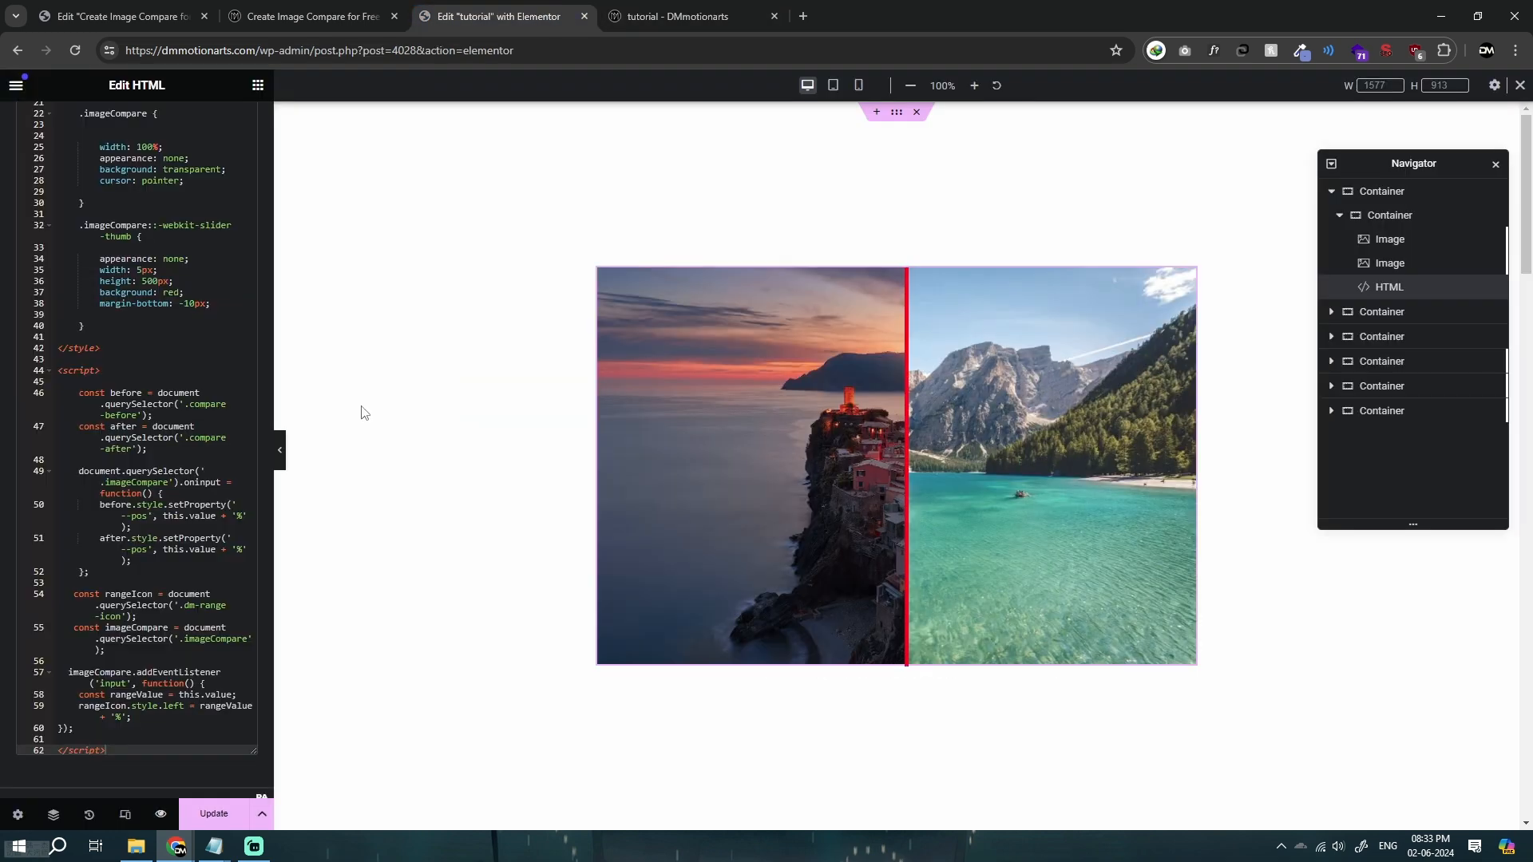
scroll(160, 515, "up", 3)
double_click(172, 452)
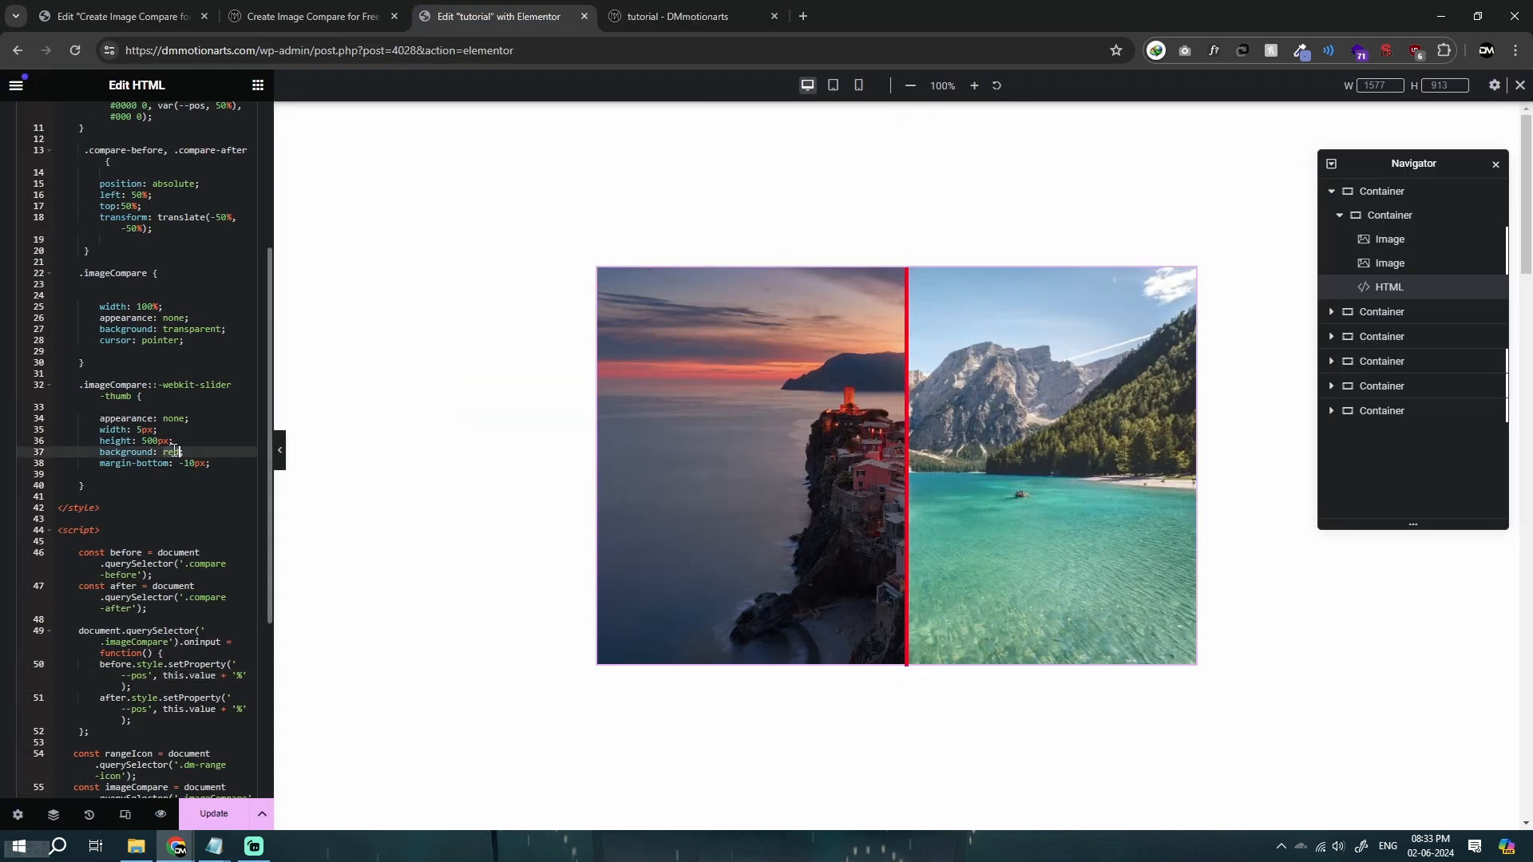
type("white")
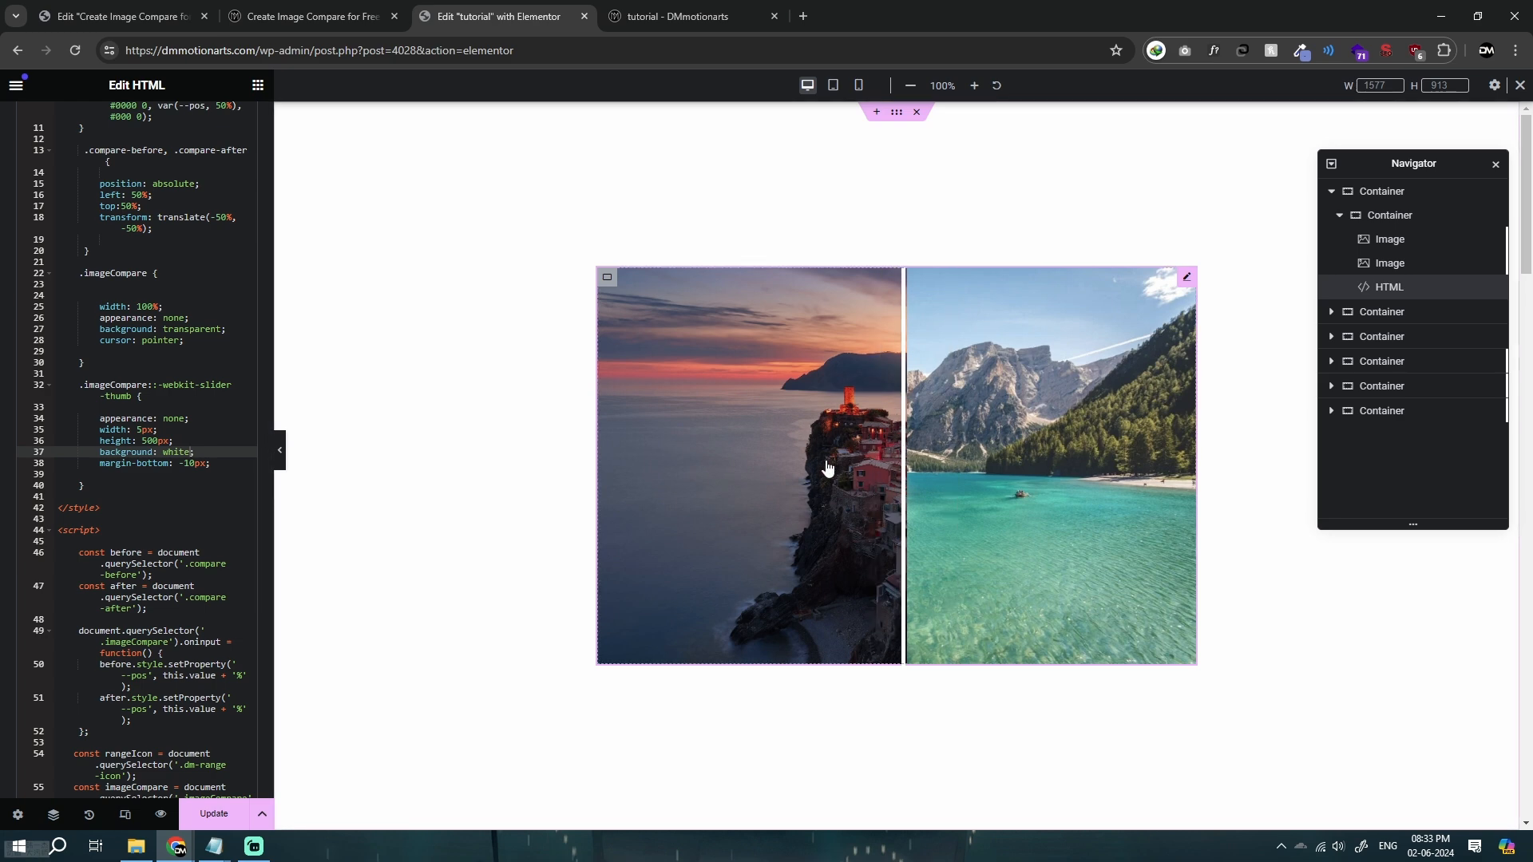
left_click(228, 467)
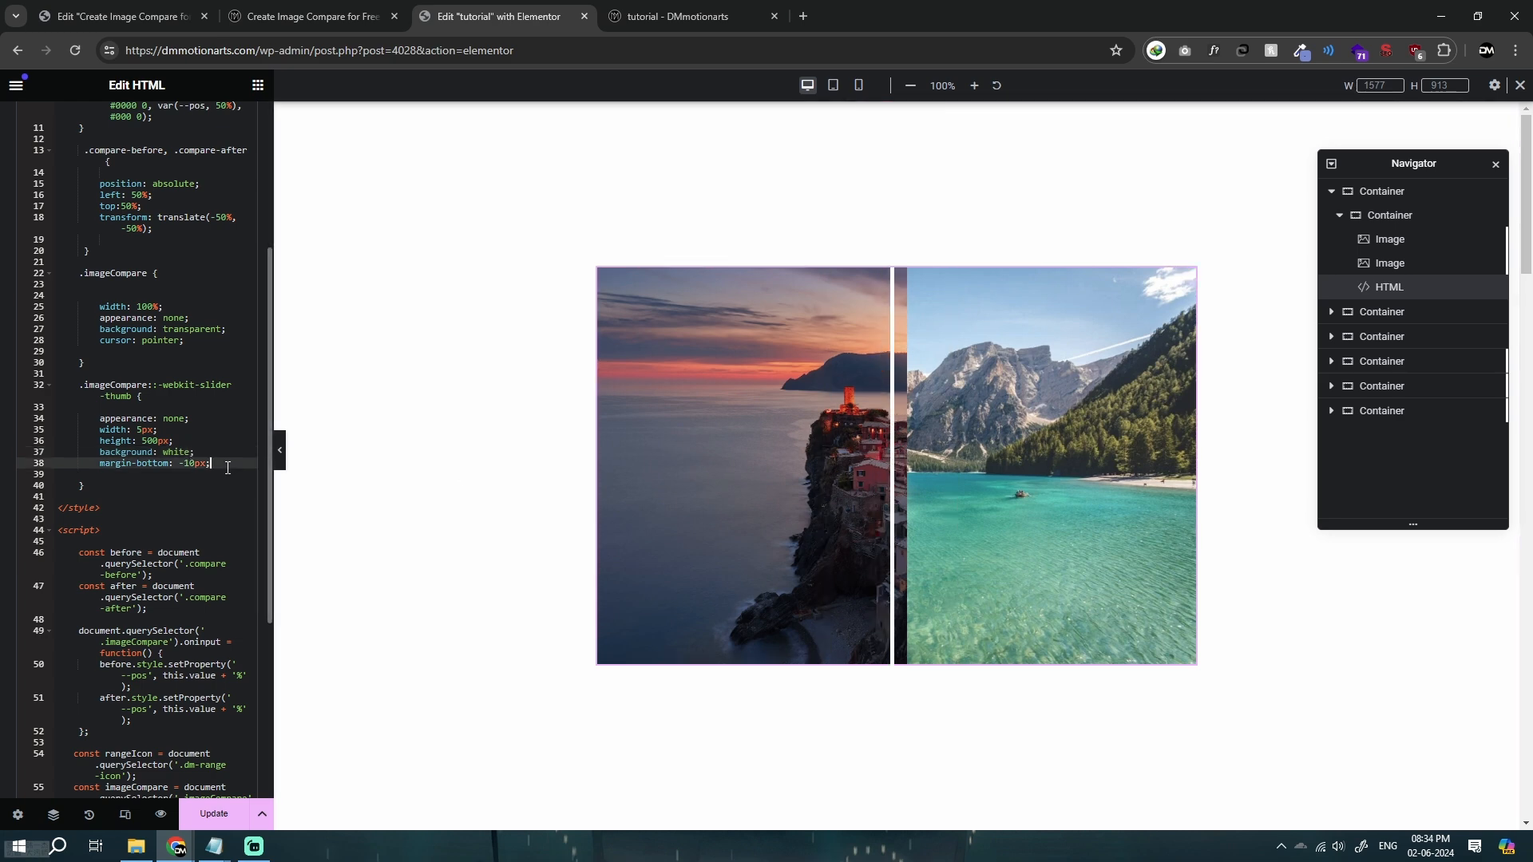
Try a slider thumb width of 8px, and set the width to 2px.
left_click(146, 430)
key("BackSpace")
type("8")
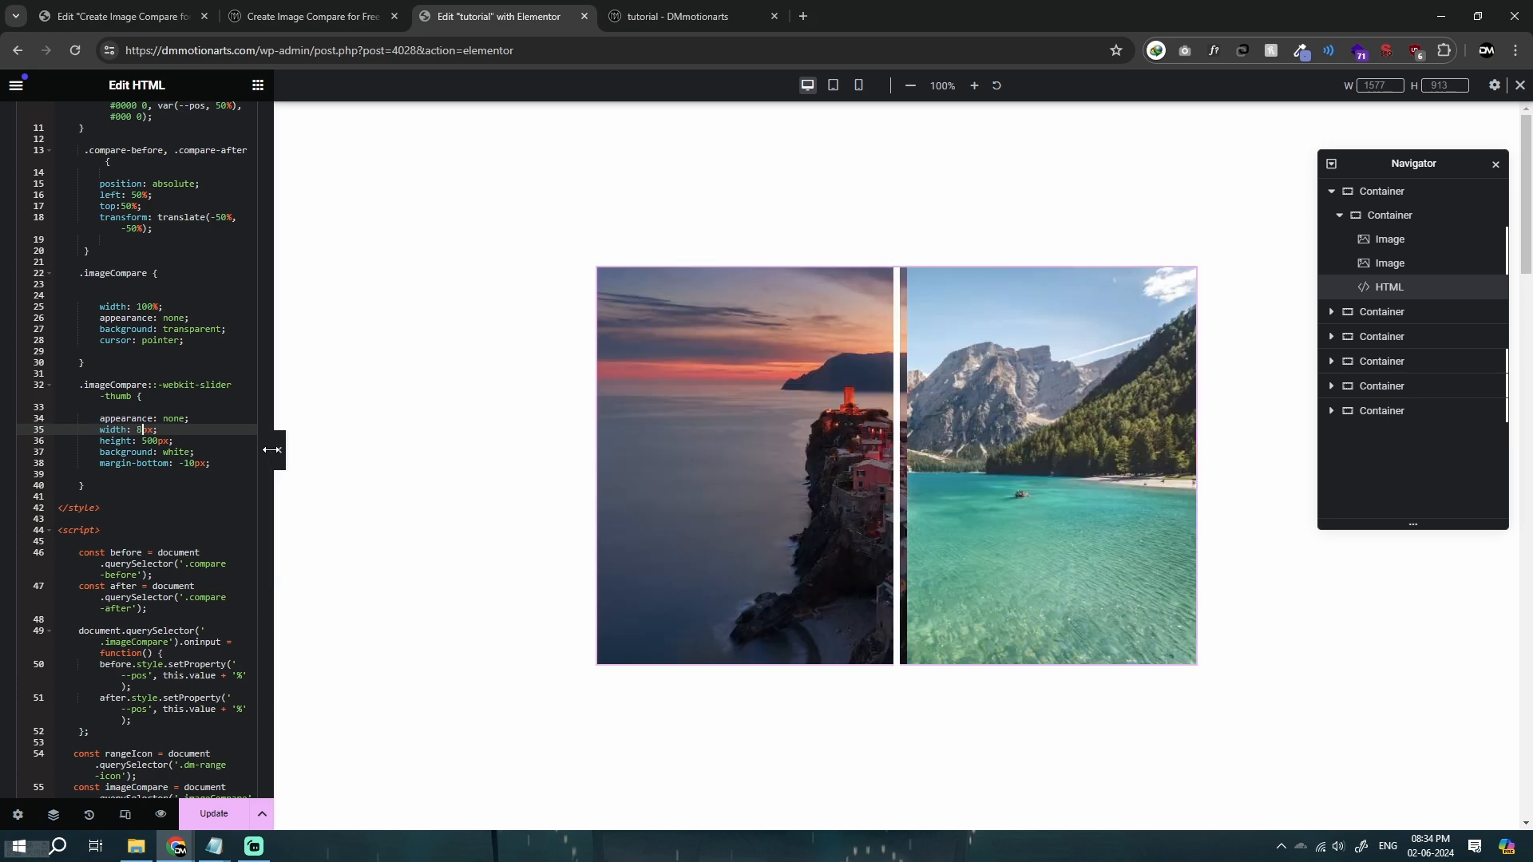
key("BackSpace")
type("2")
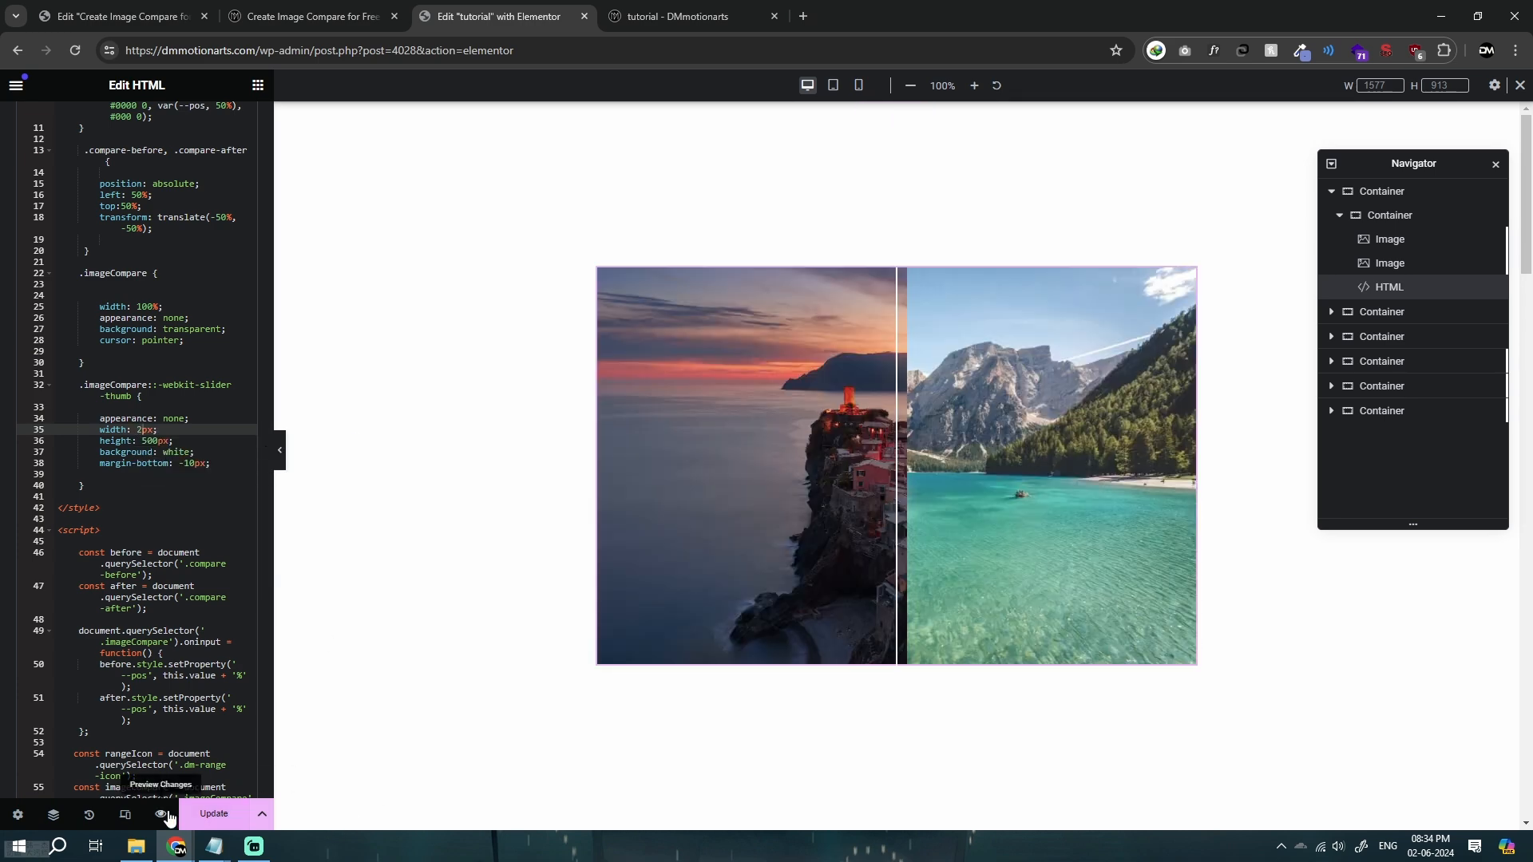
Slide the divider in the tutorial page's preview to check the thin white line against the images.
left_click(673, 6)
left_click(503, 15)
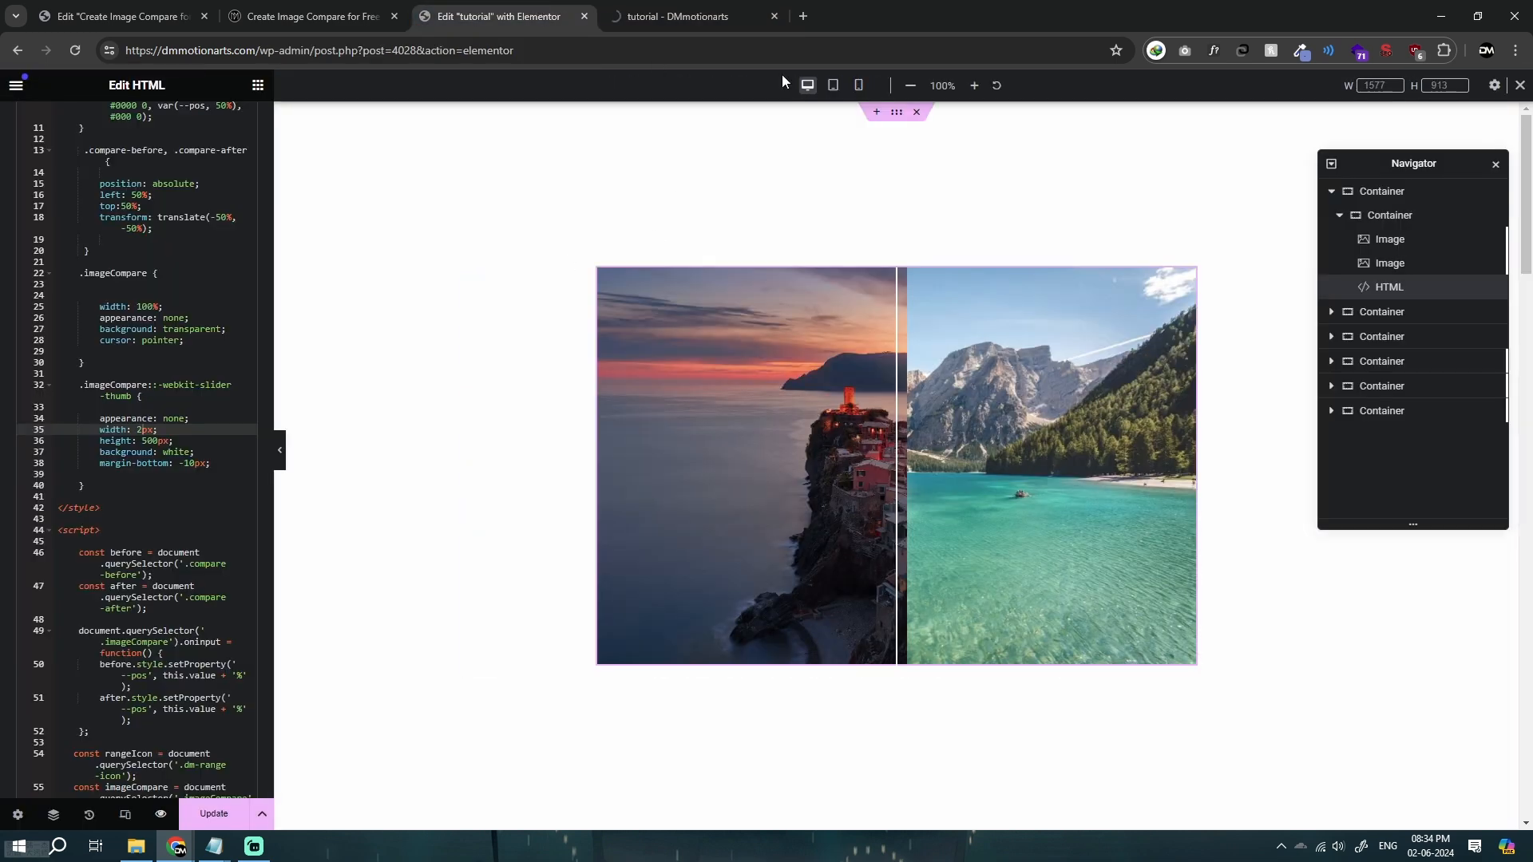
left_click(648, 11)
scroll(741, 539, "down", 3)
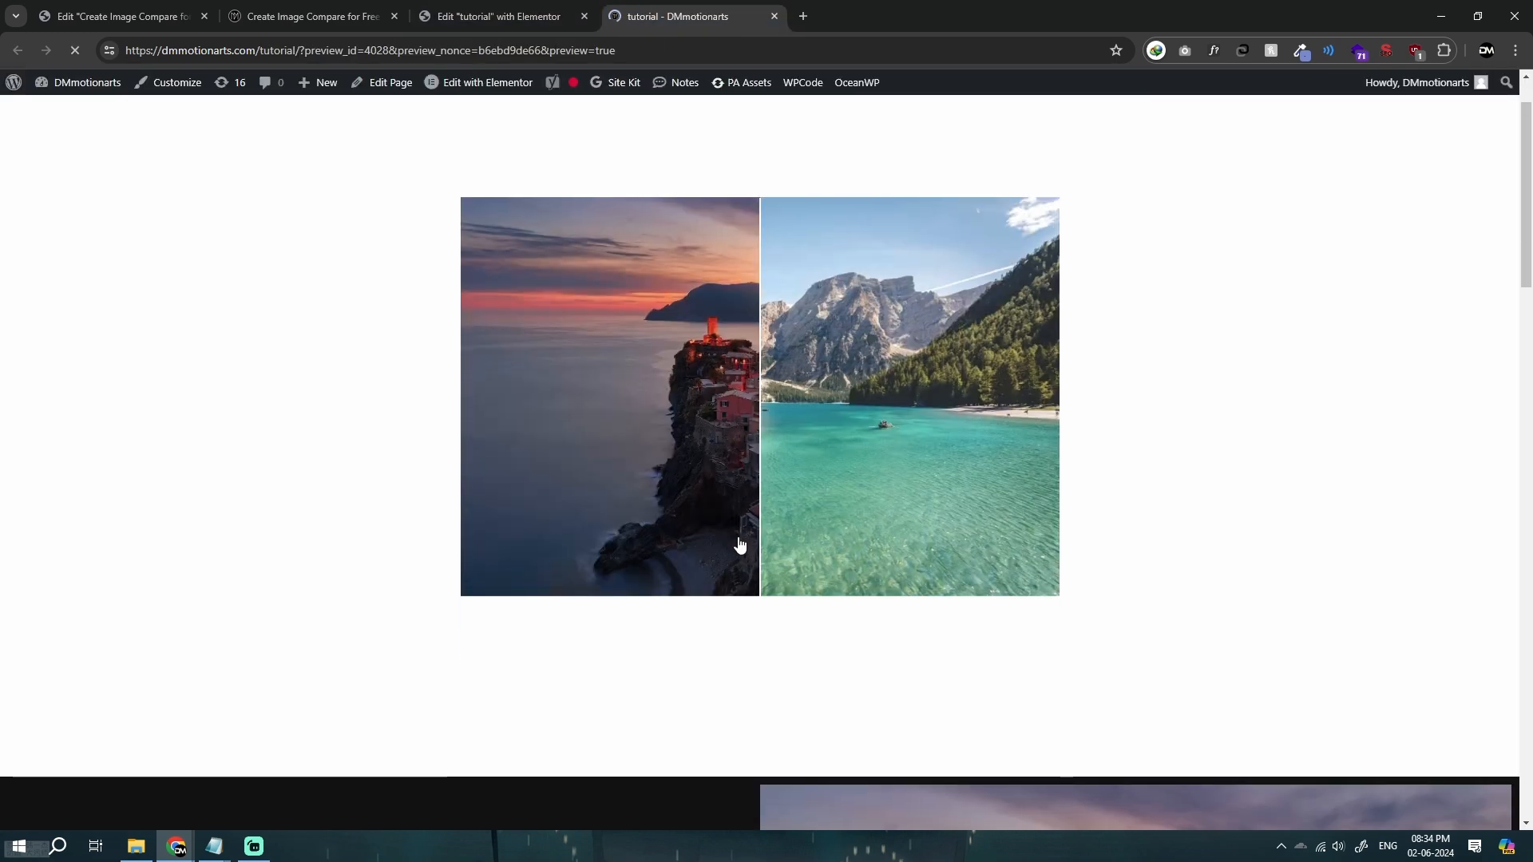
left_click_drag(759, 468, 944, 423)
scroll(719, 495, "up", 3)
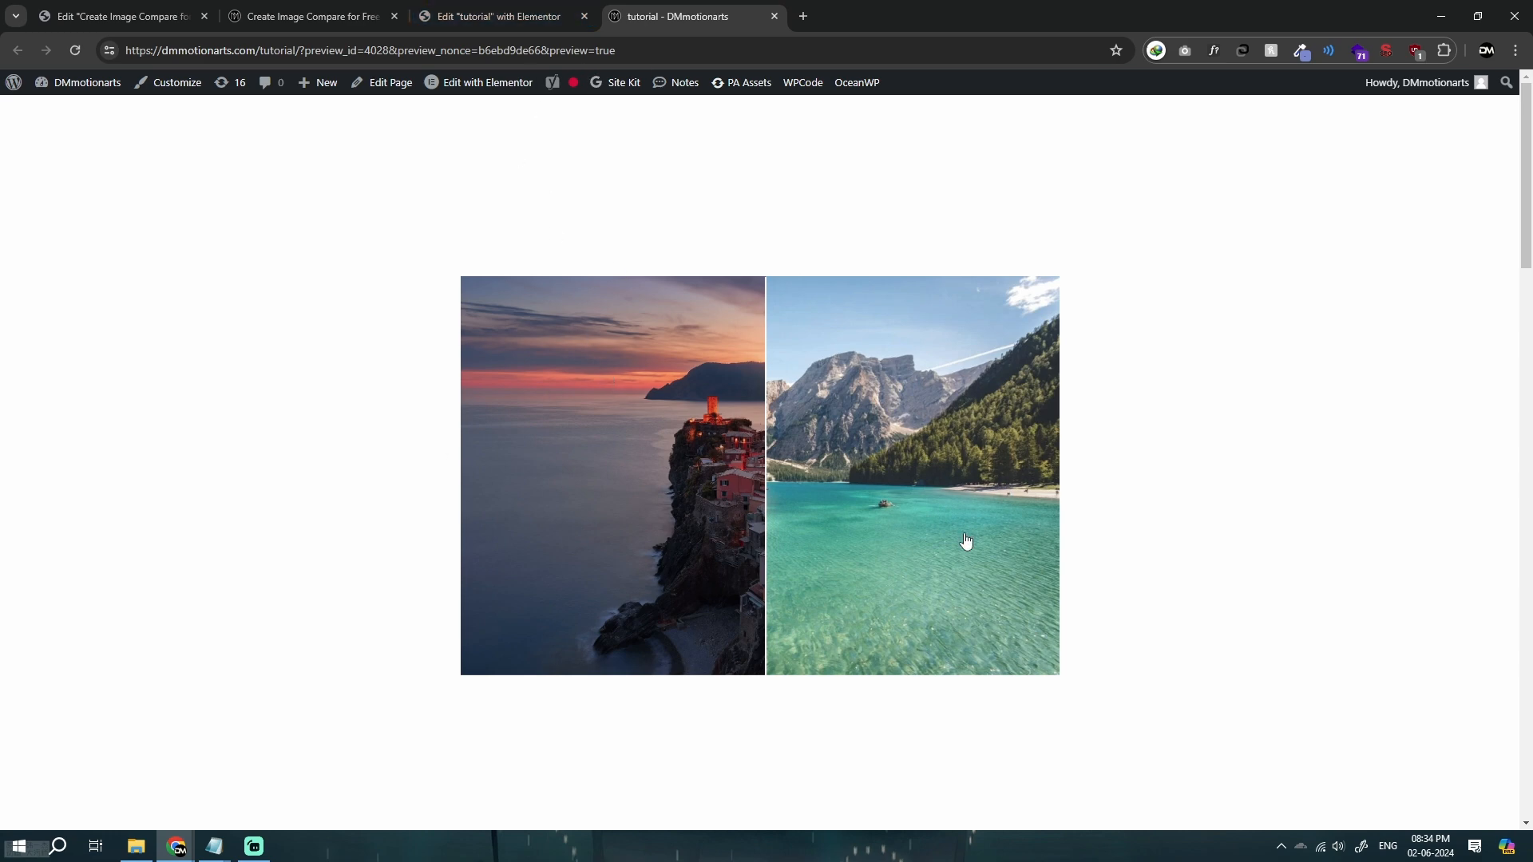
Compare the editor with the page preview by sliding the divider in the editor canvas.
left_click(502, 8)
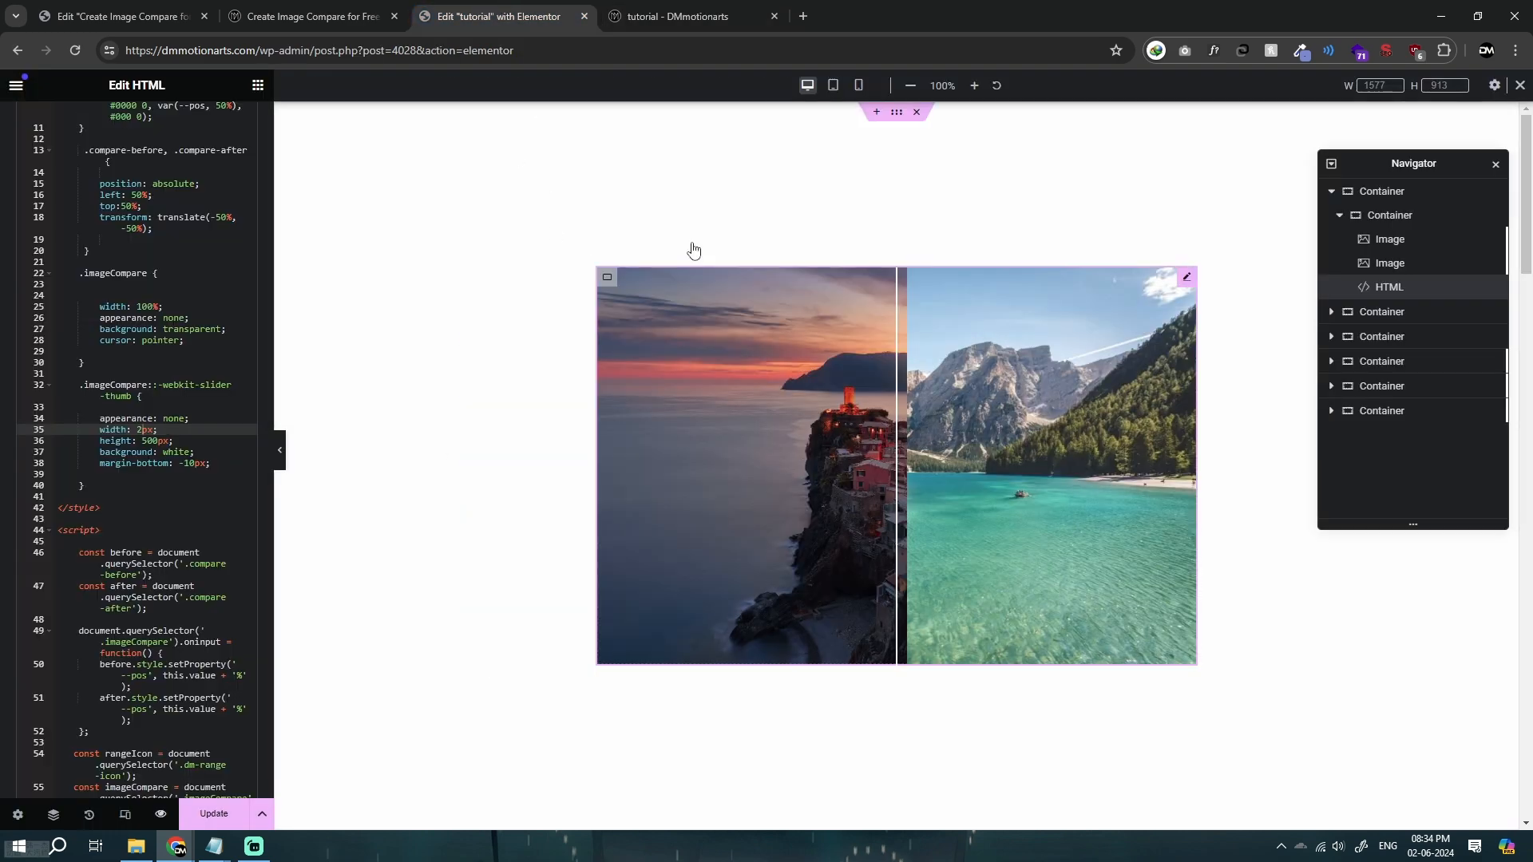
left_click(688, 10)
left_click(508, 5)
mouse_move(903, 517)
left_mouse_down()
mouse_move(852, 524)
mouse_move(916, 531)
left_mouse_up()
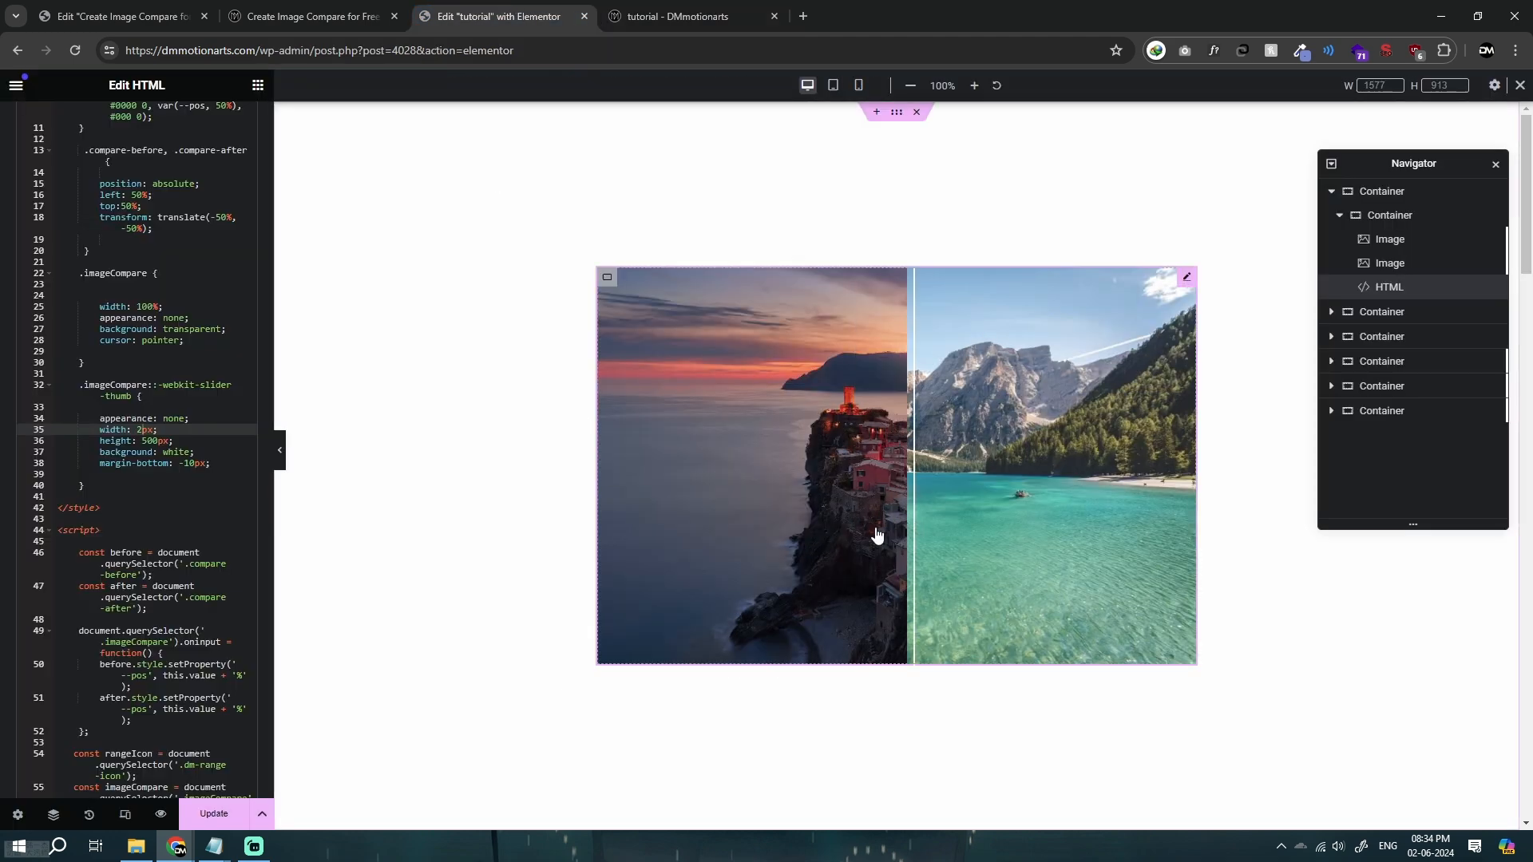
left_click(896, 530)
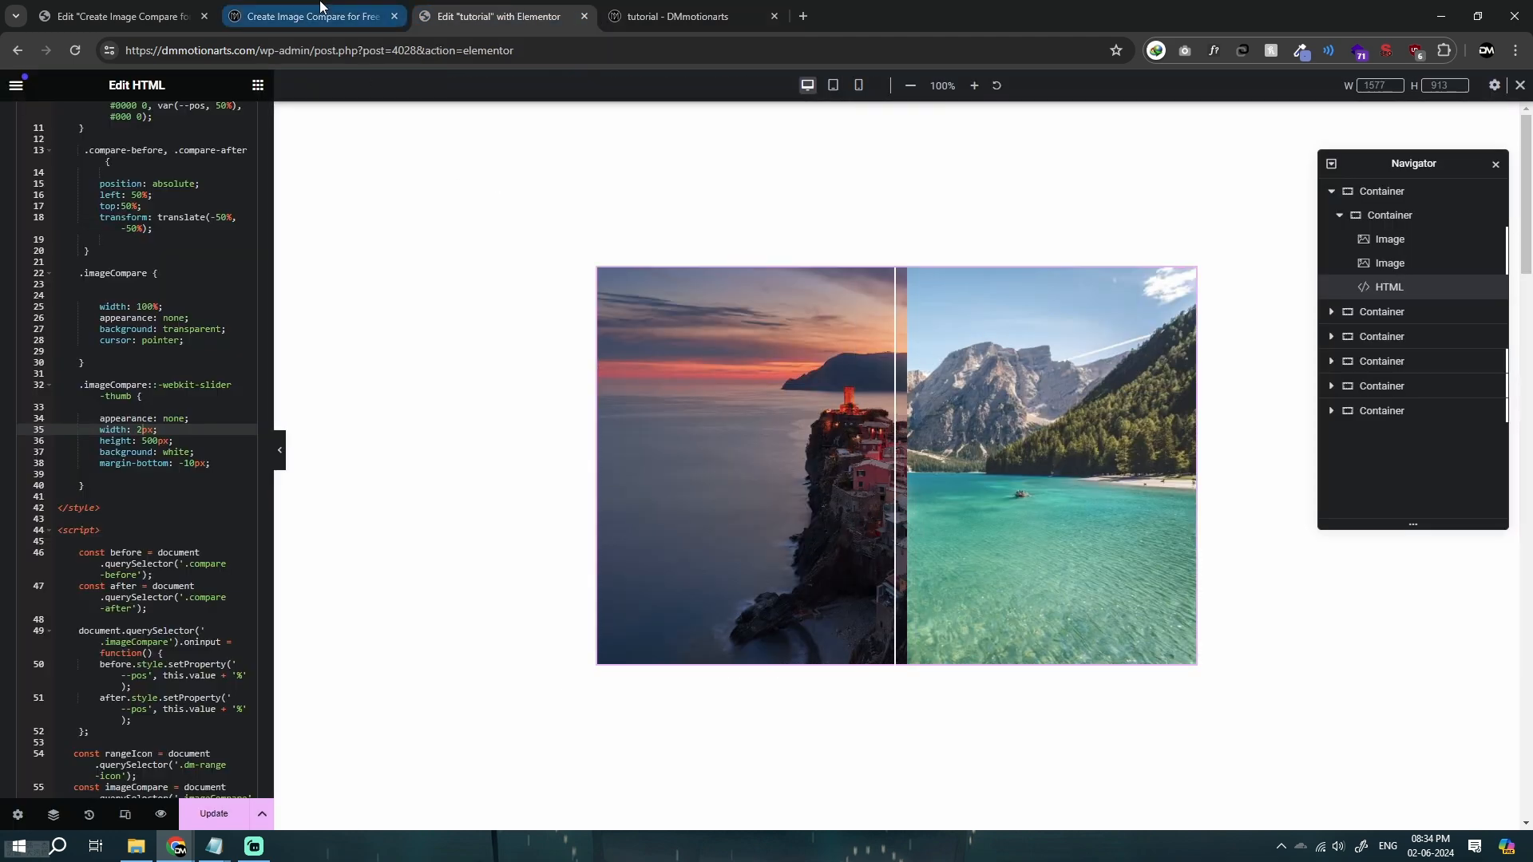
left_click(833, 86)
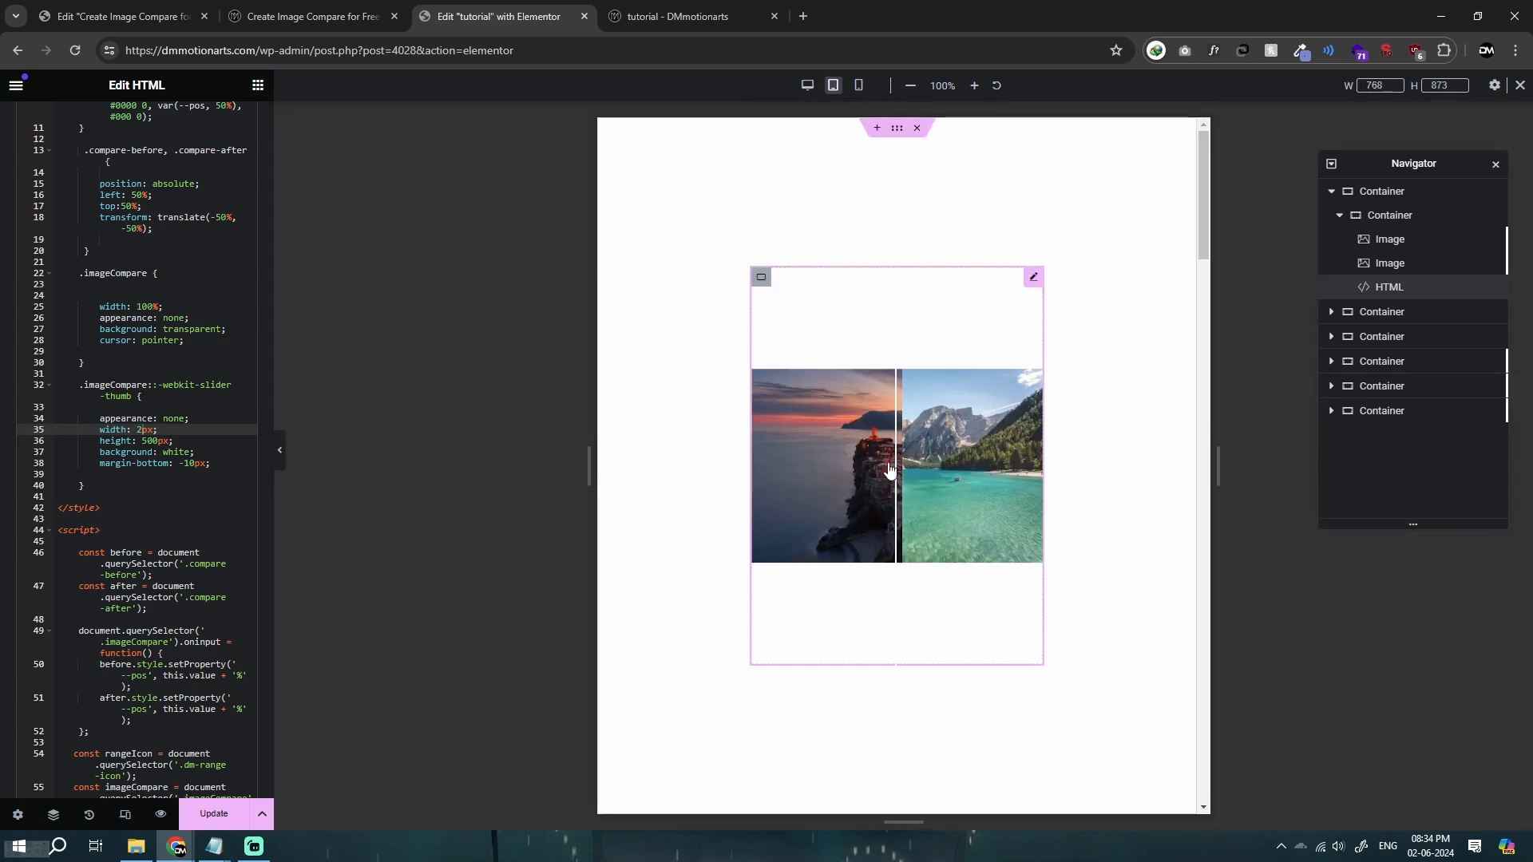
left_click(311, 16)
scroll(386, 478, "up", 8)
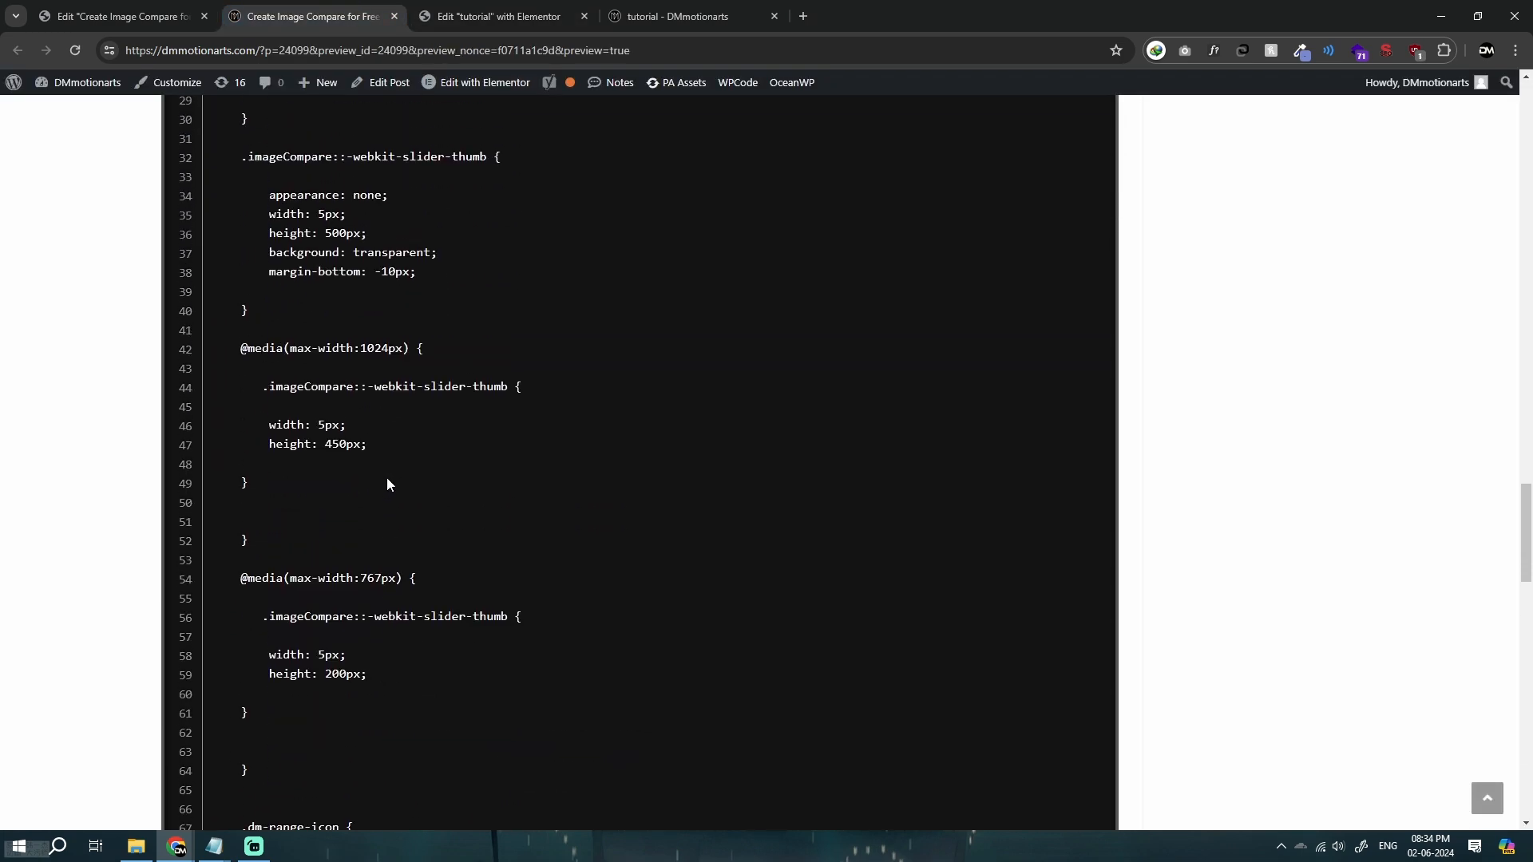
left_click_drag(237, 358, 526, 520)
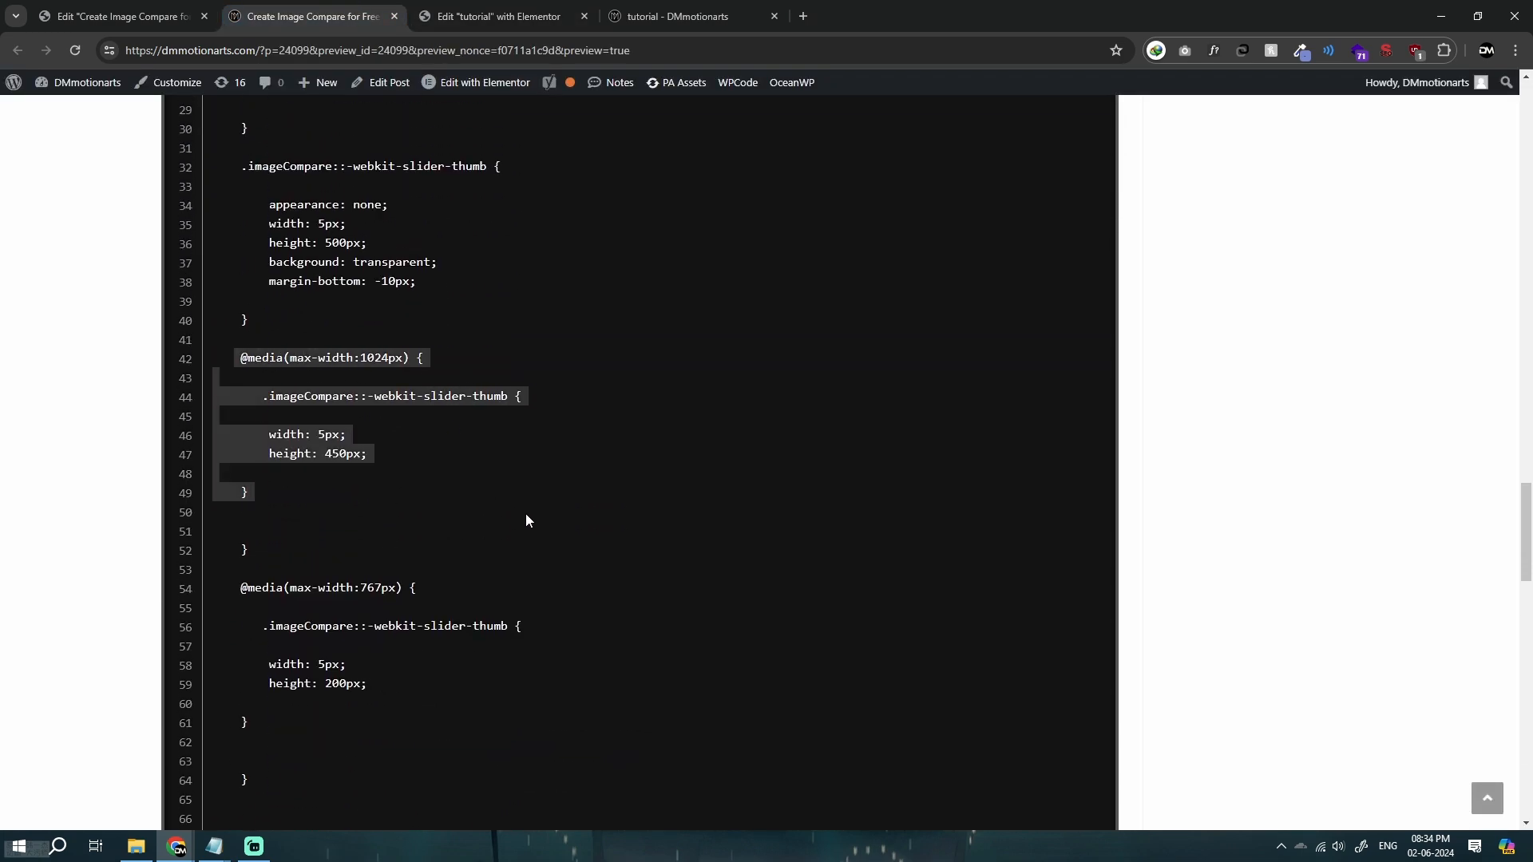
left_click_drag(238, 358, 469, 565)
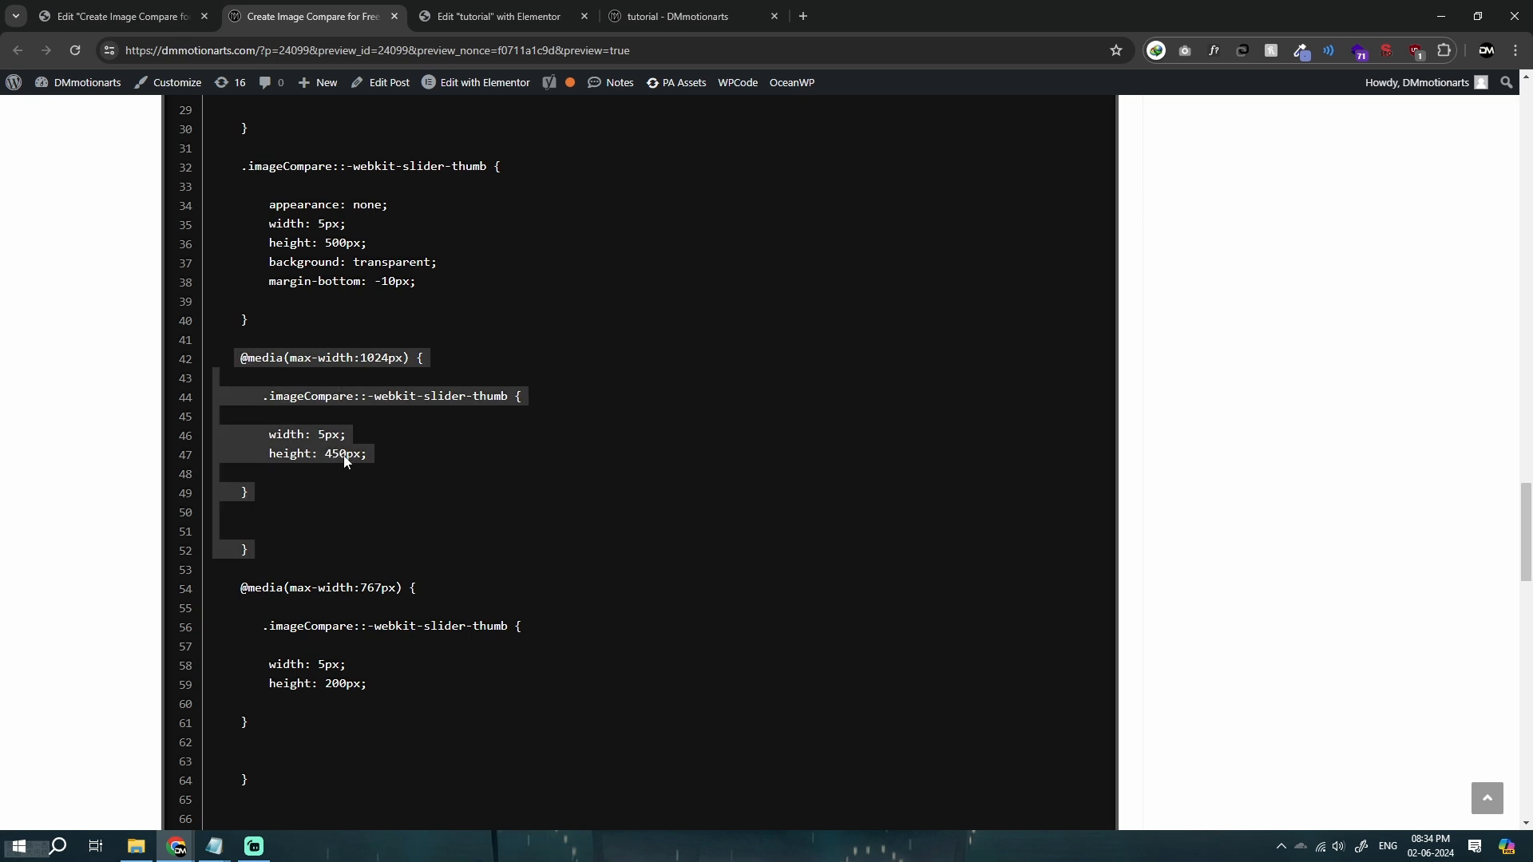
left_click(414, 371)
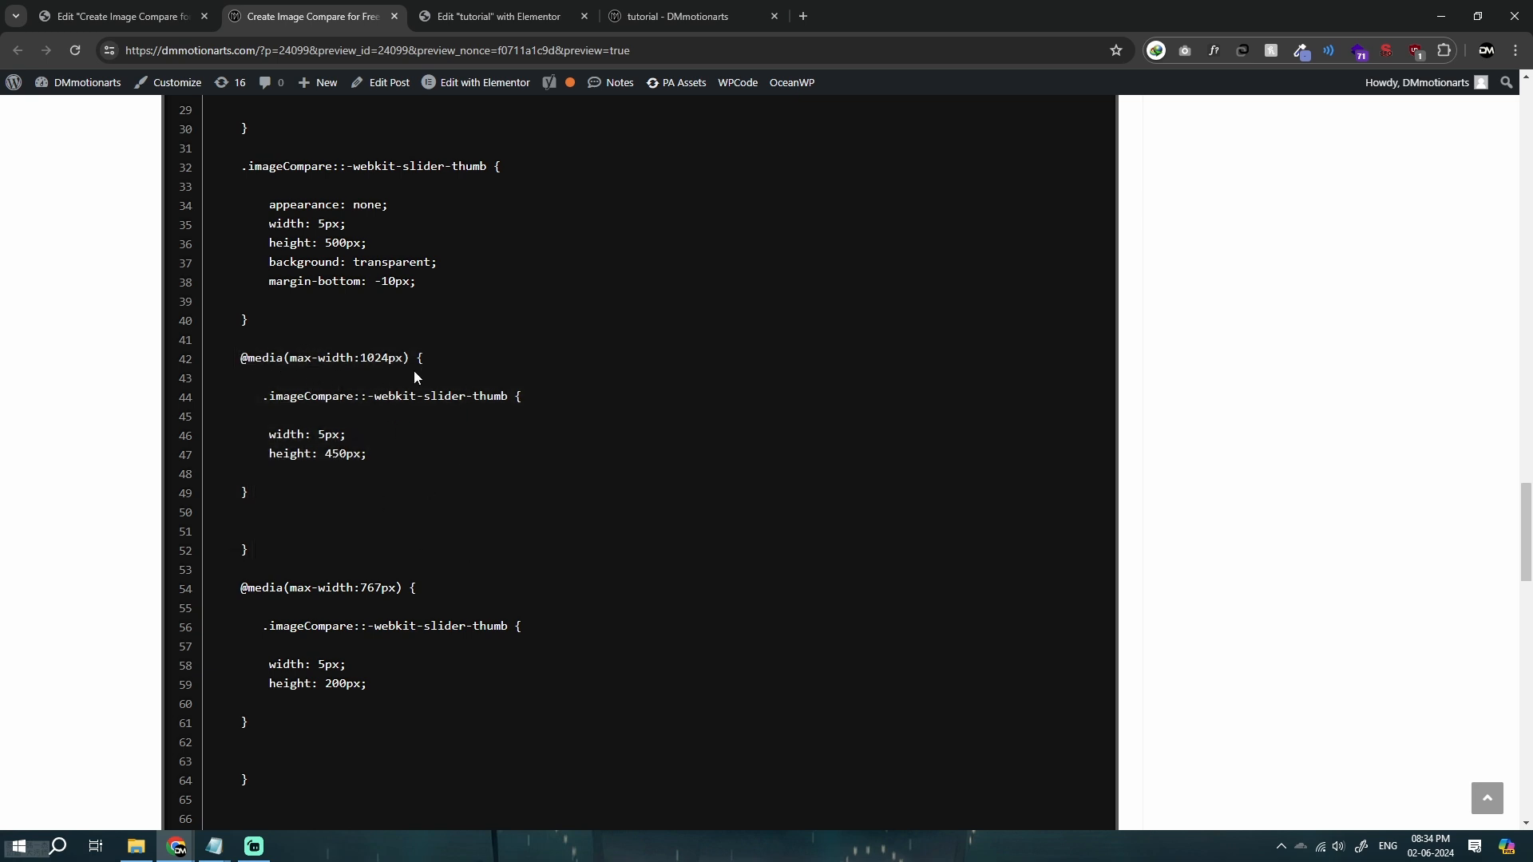
left_click(473, 13)
left_click(312, 16)
left_click(495, 16)
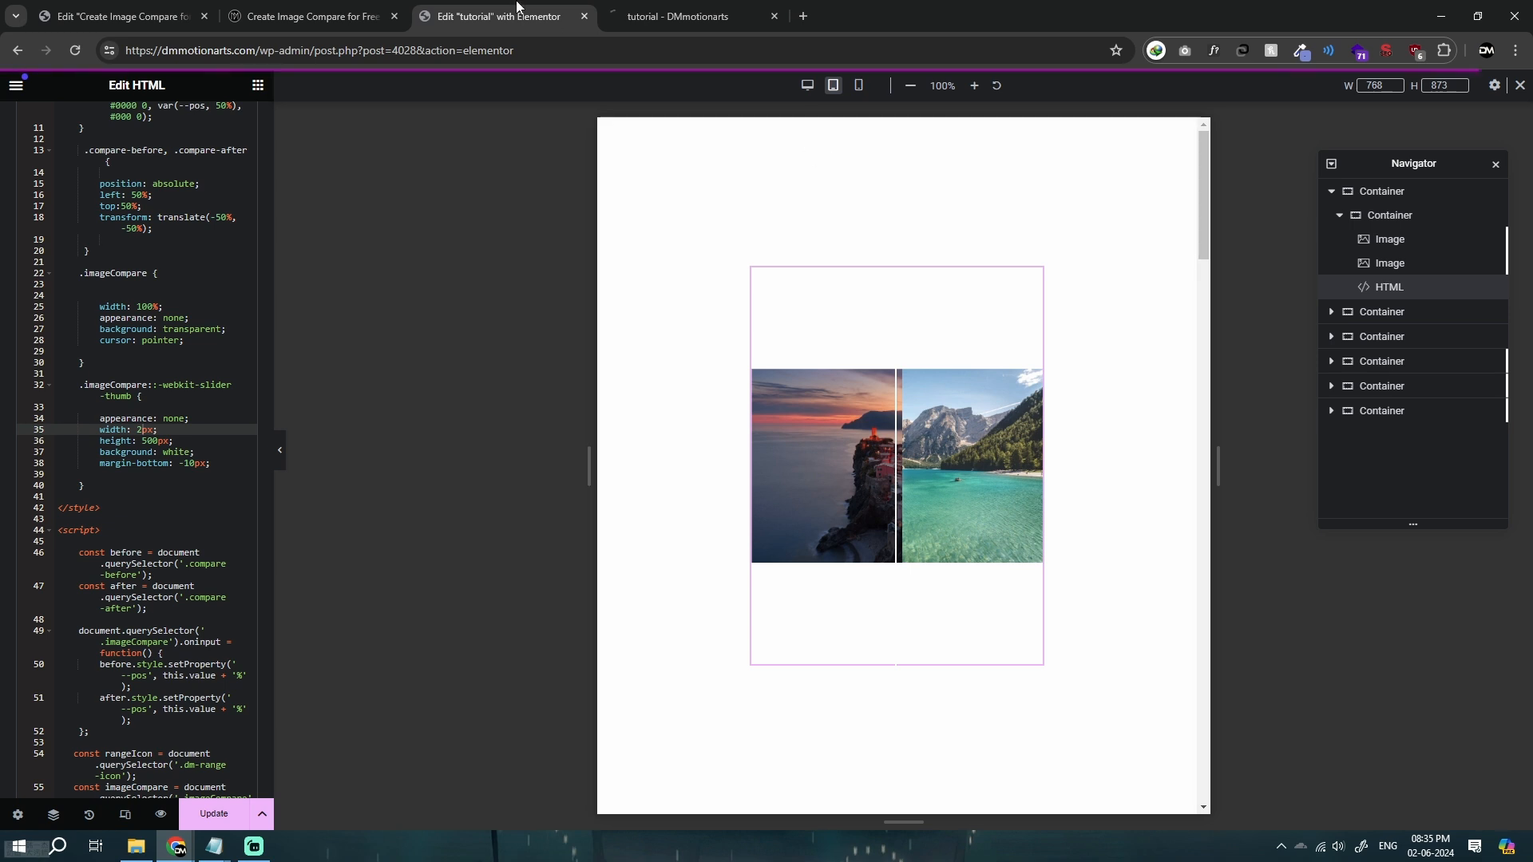
left_click(308, 16)
left_click_drag(237, 364, 424, 530)
key("ctrl+c")
left_click(499, 16)
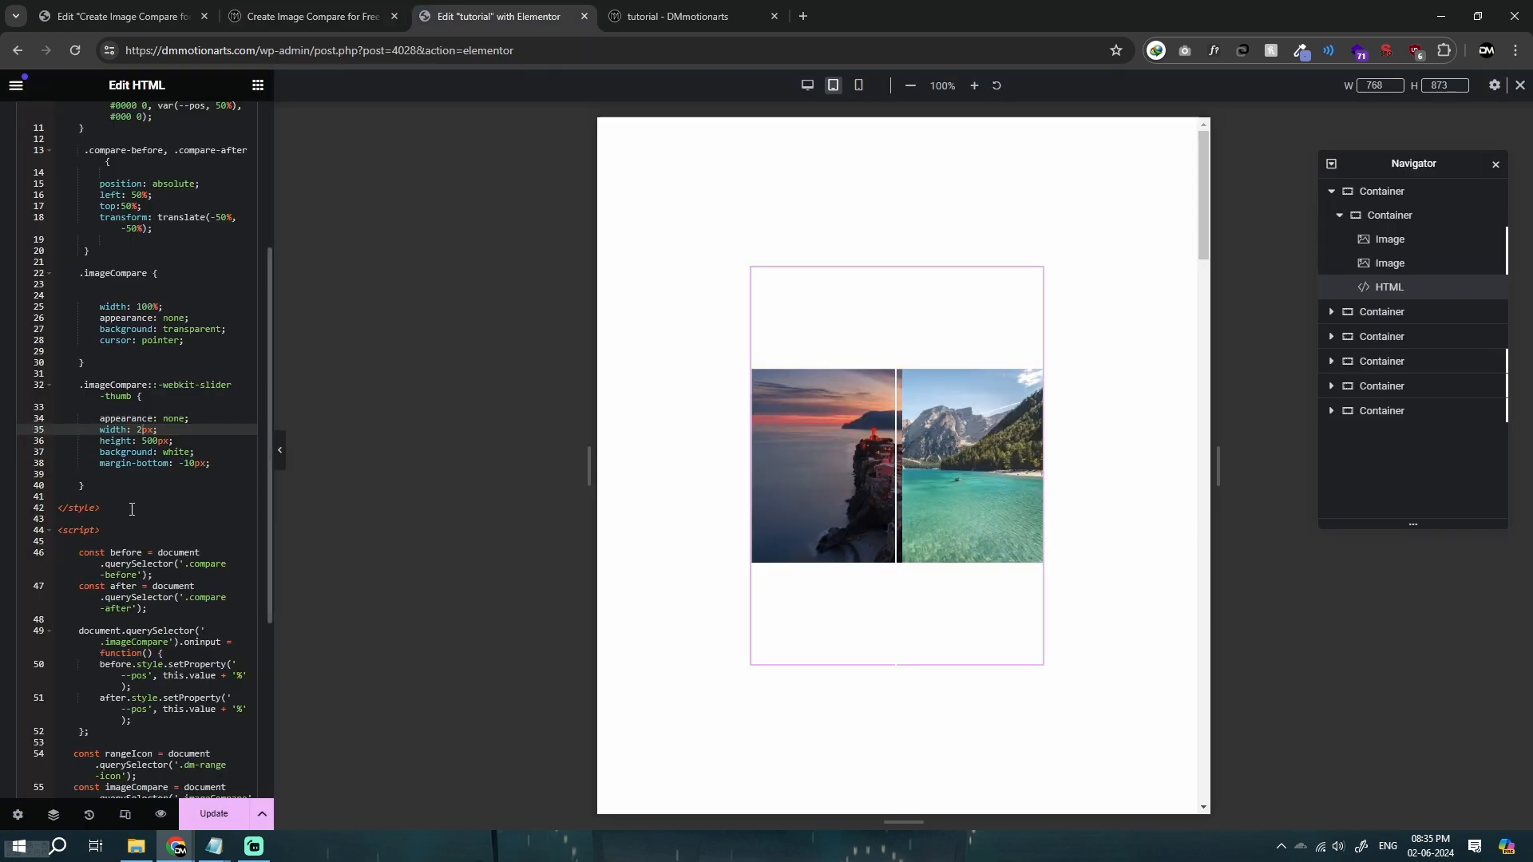
Paste the max-width:1024px media rule below the .imageCompare slider thumb block, before the closing style tag.
left_click(157, 474)
scroll(157, 473, "up", 3)
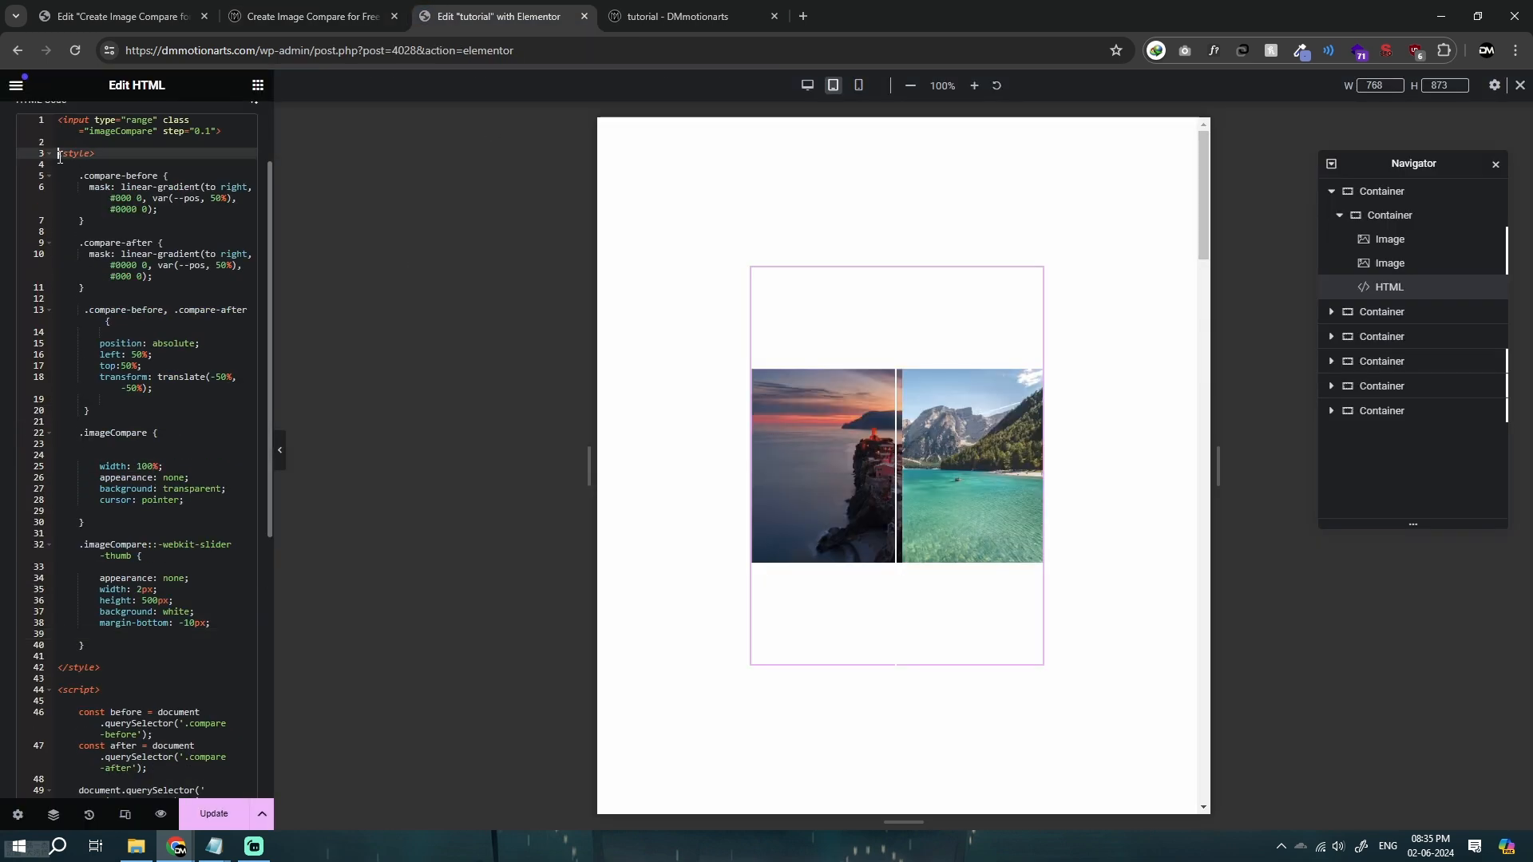
left_click_drag(58, 153, 189, 645)
left_click(192, 644)
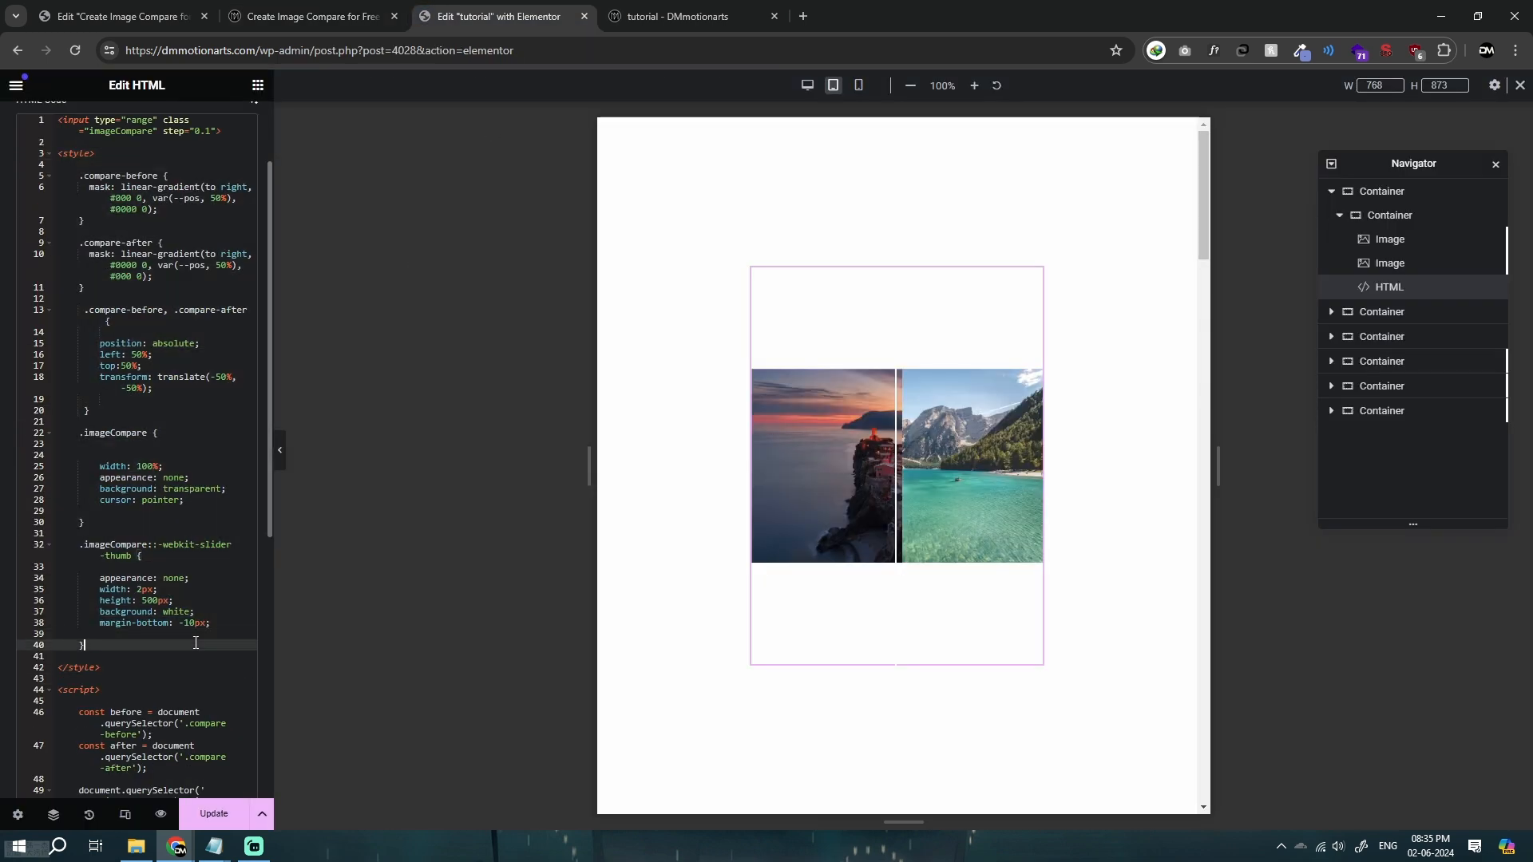
key("Return")
key("Return")
key("ctrl+v")
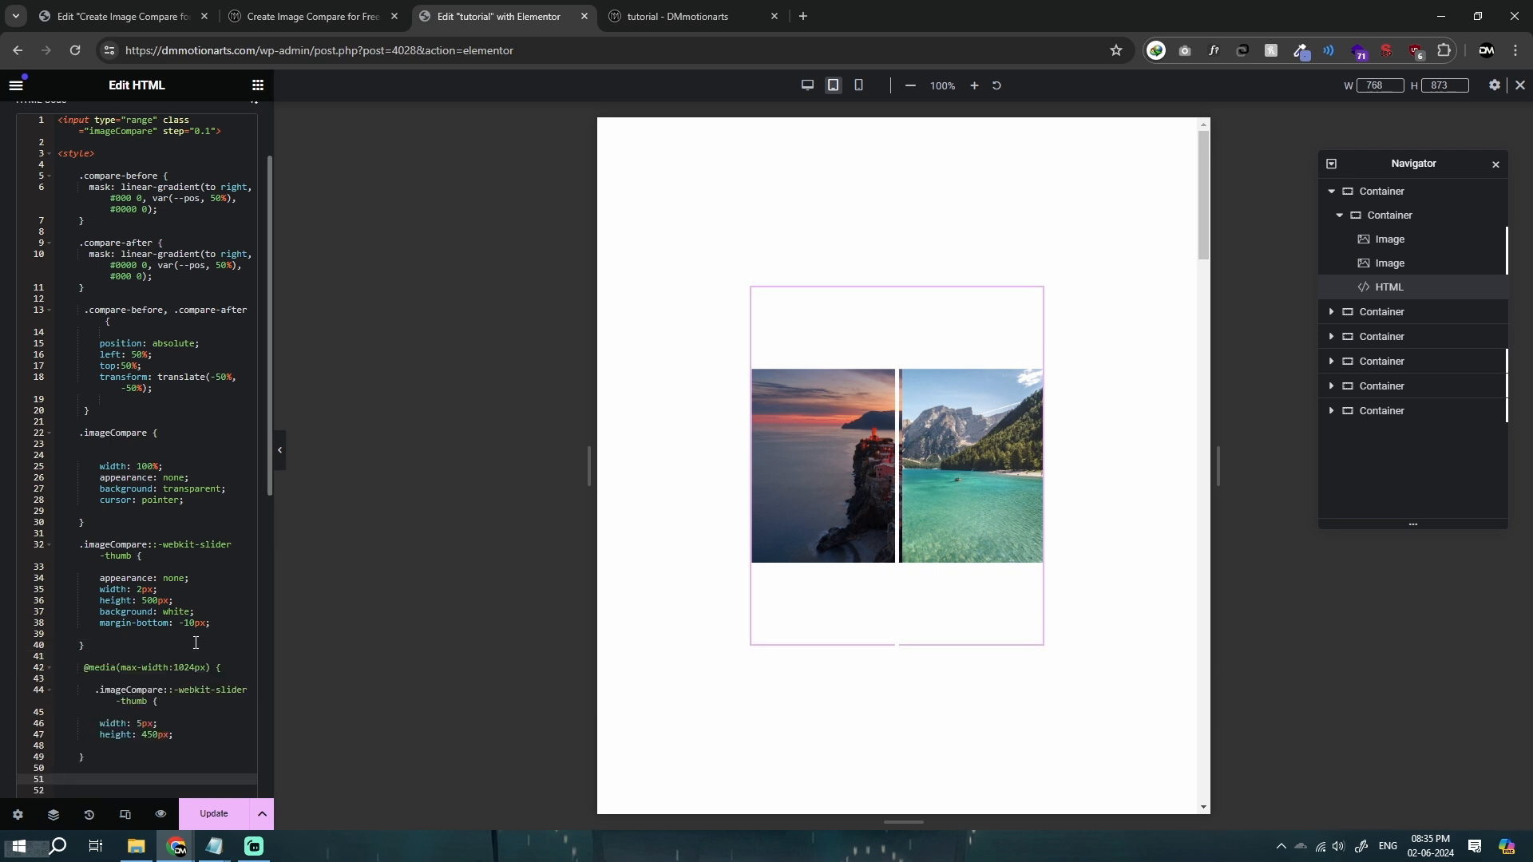
Set the background in the main slider thumb block to red.
scroll(208, 643, "down", 1)
left_click(174, 632)
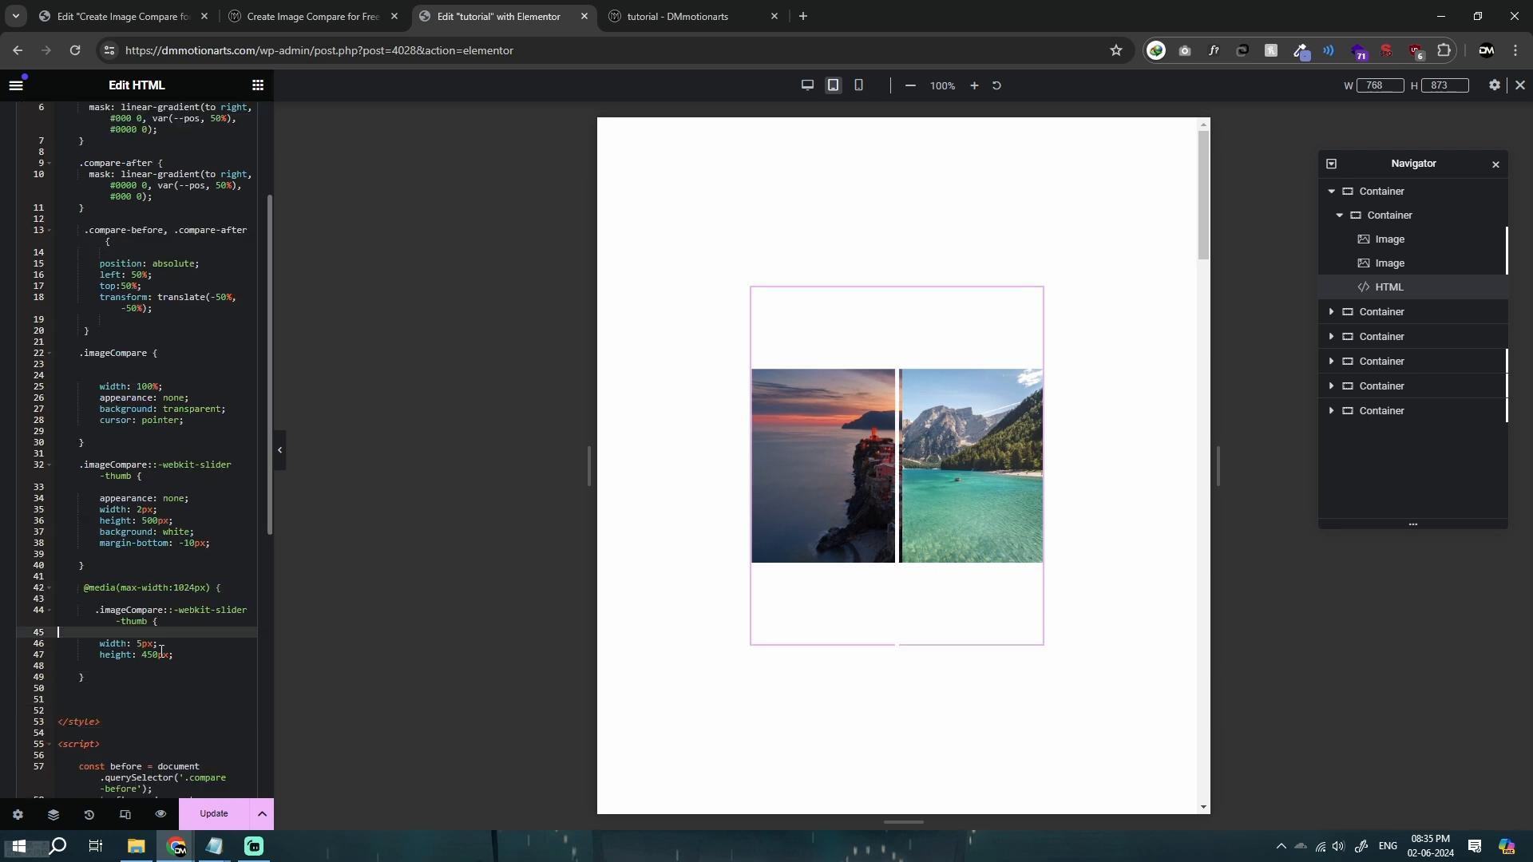
left_click(159, 654)
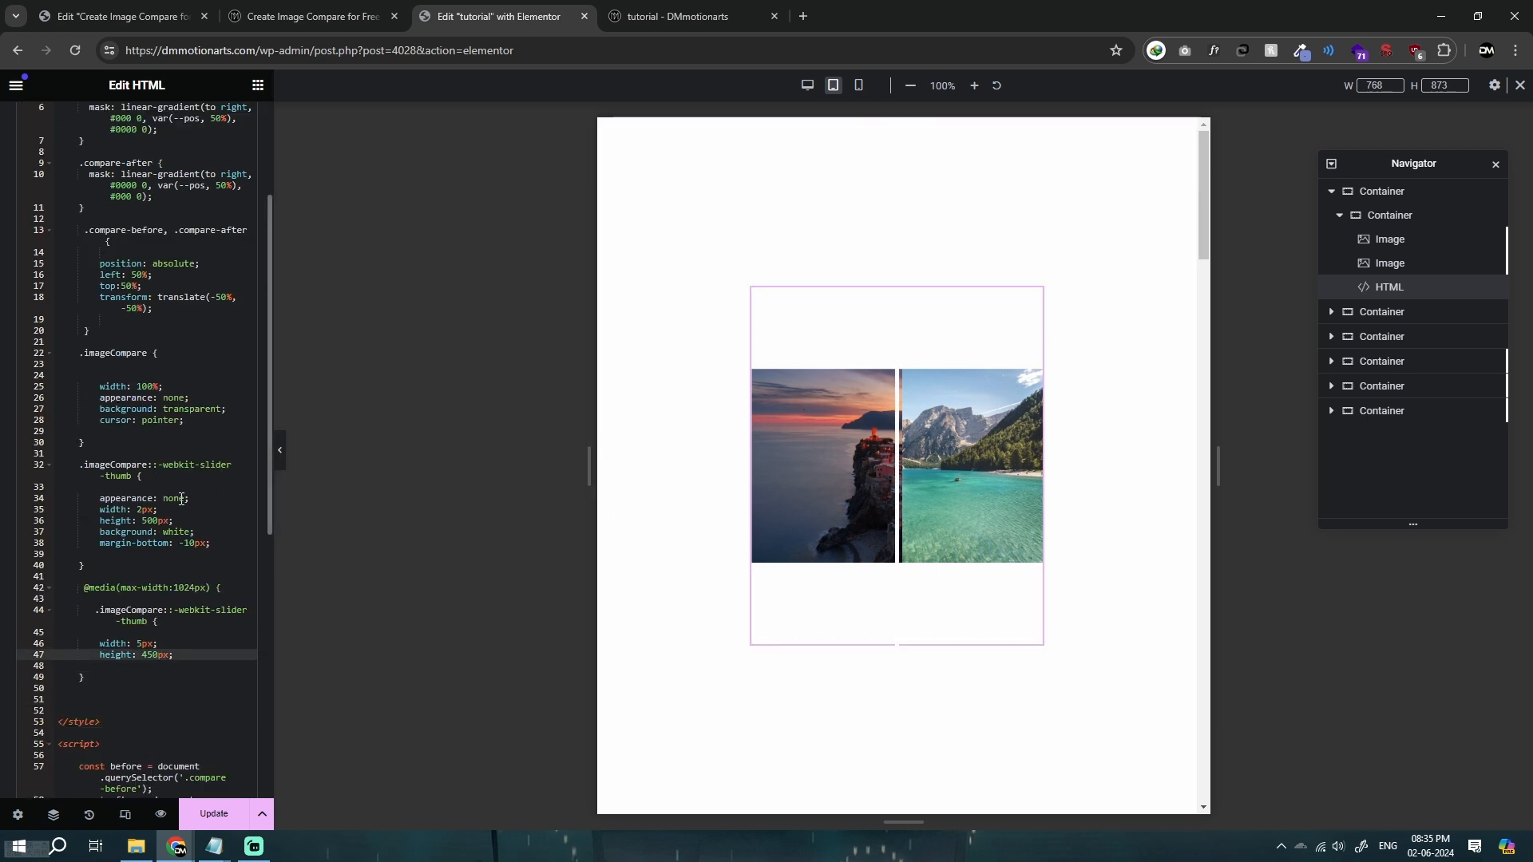
double_click(177, 532)
type("red")
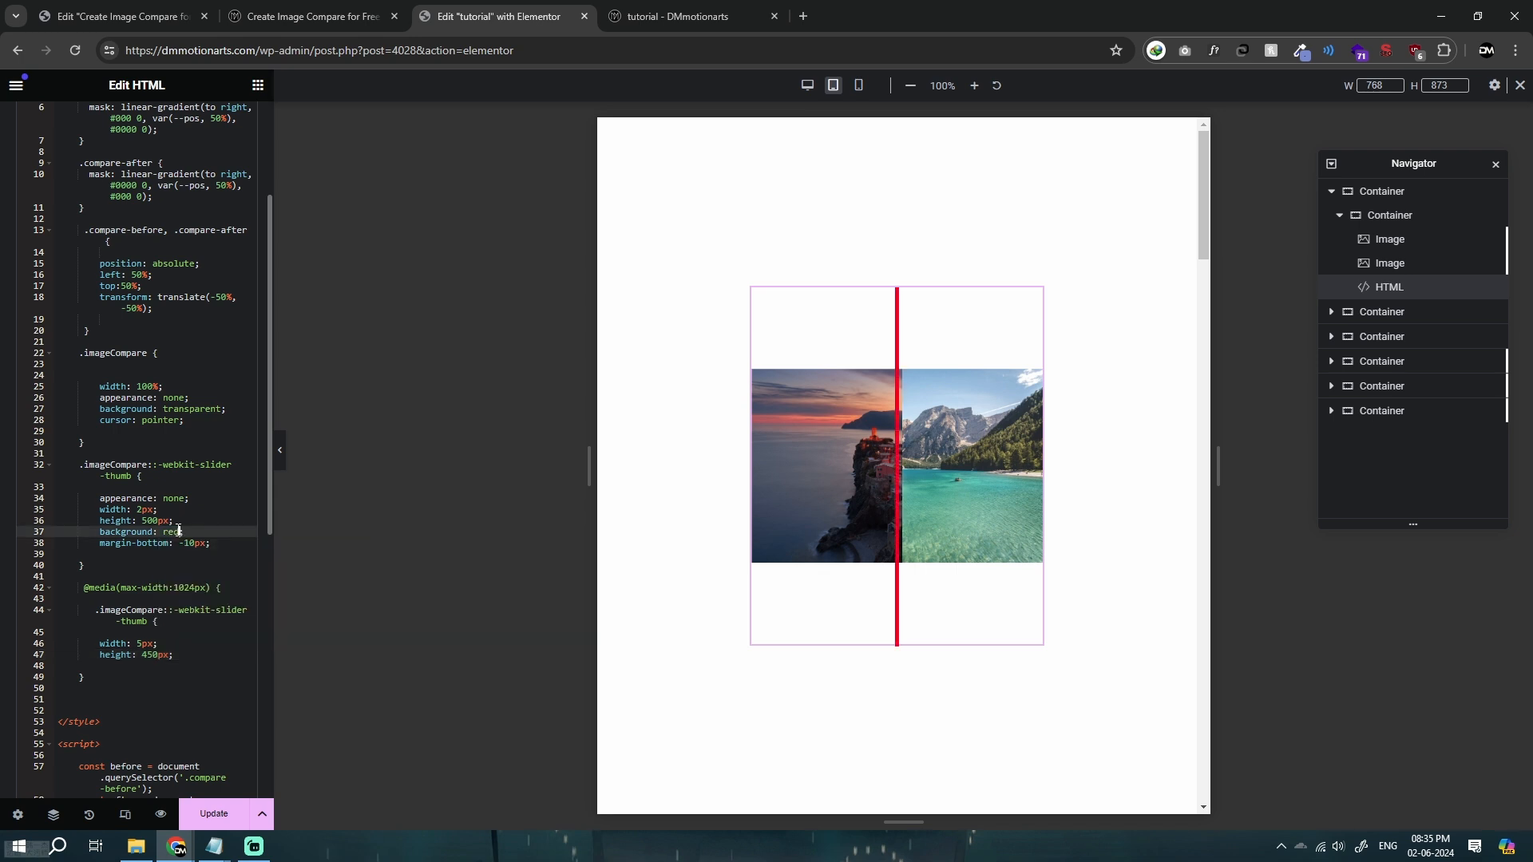
left_click(193, 523)
Set the slider thumb height in the max-width:1024px rule to 250px.
left_click(168, 654)
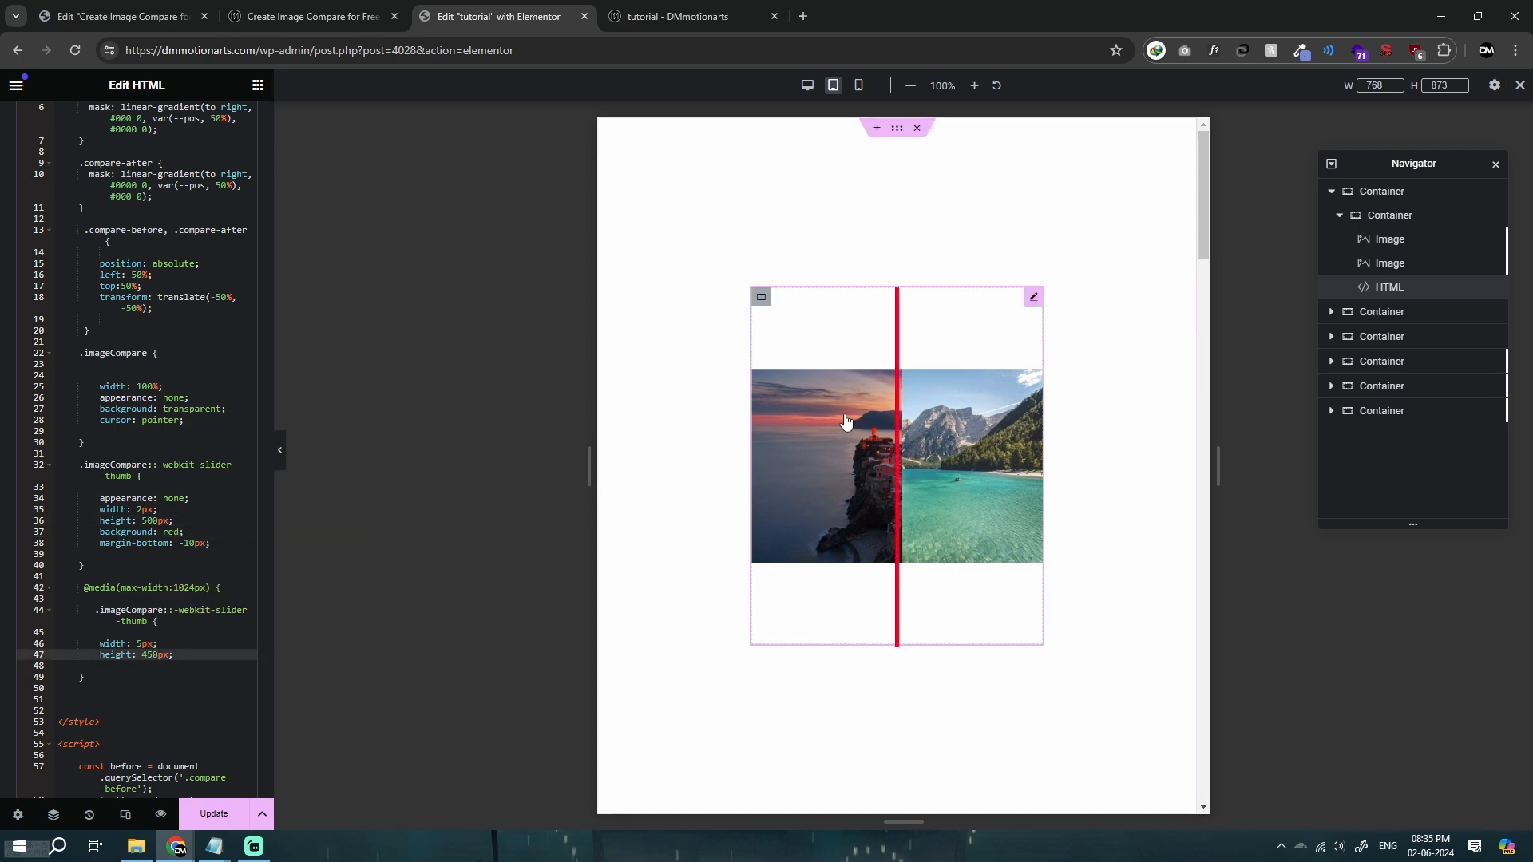
key("BackSpace")
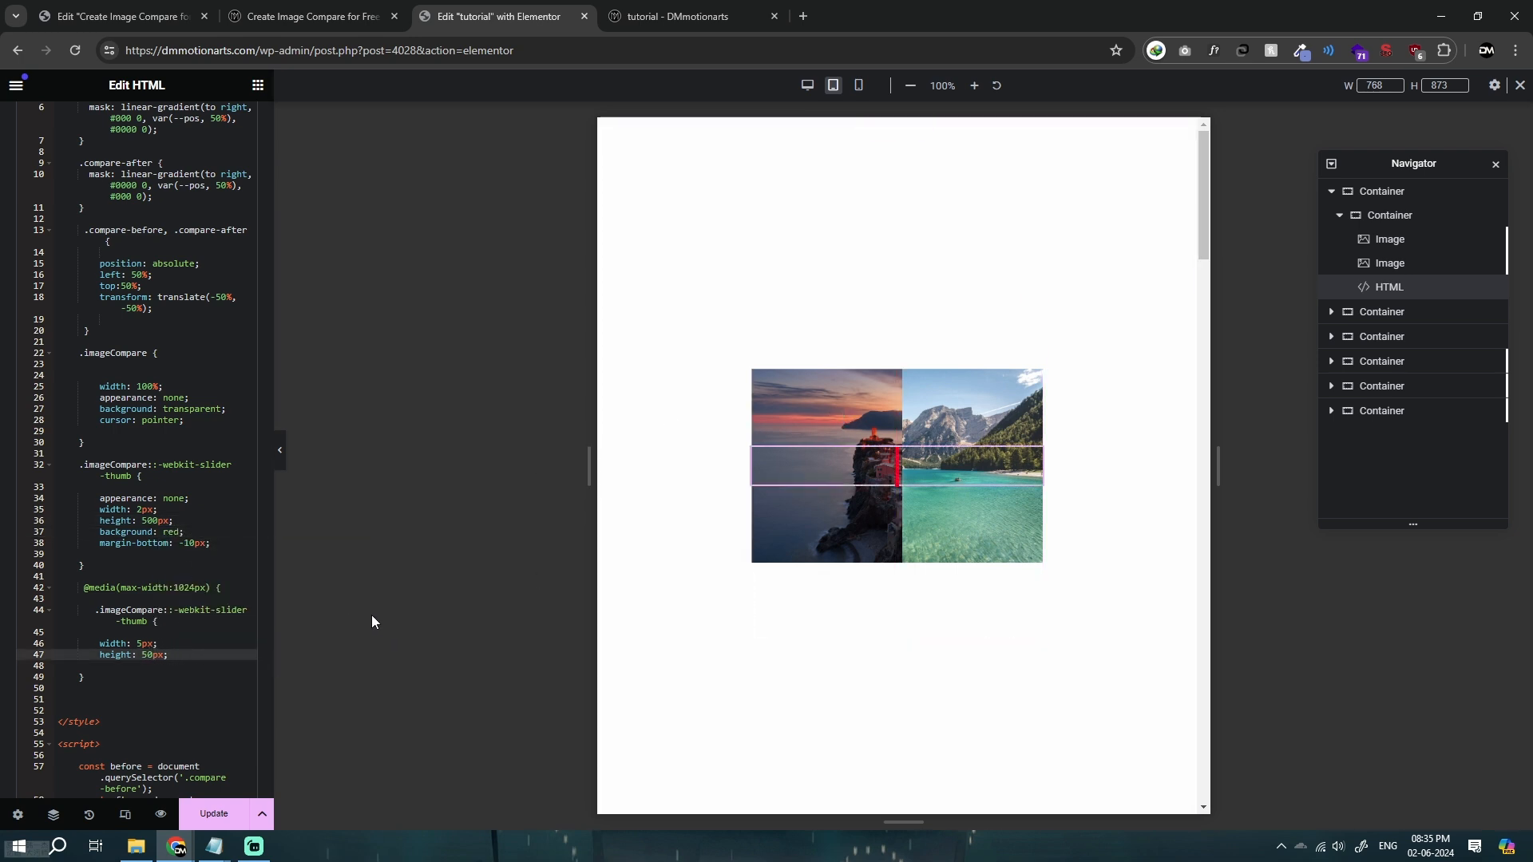
type("2")
key("BackSpace")
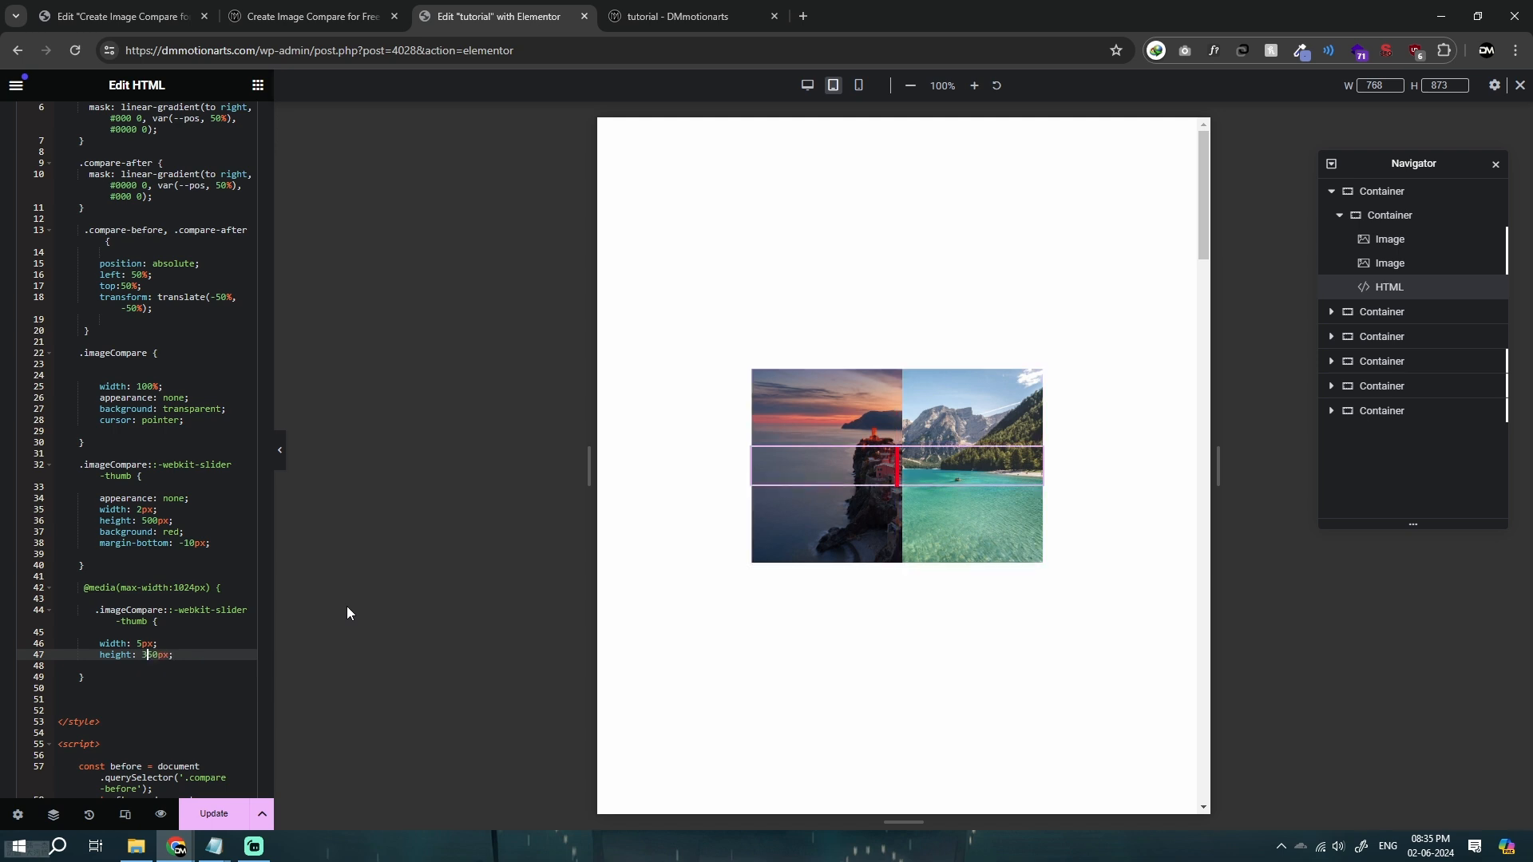
type("3")
key("BackSpace")
type("2")
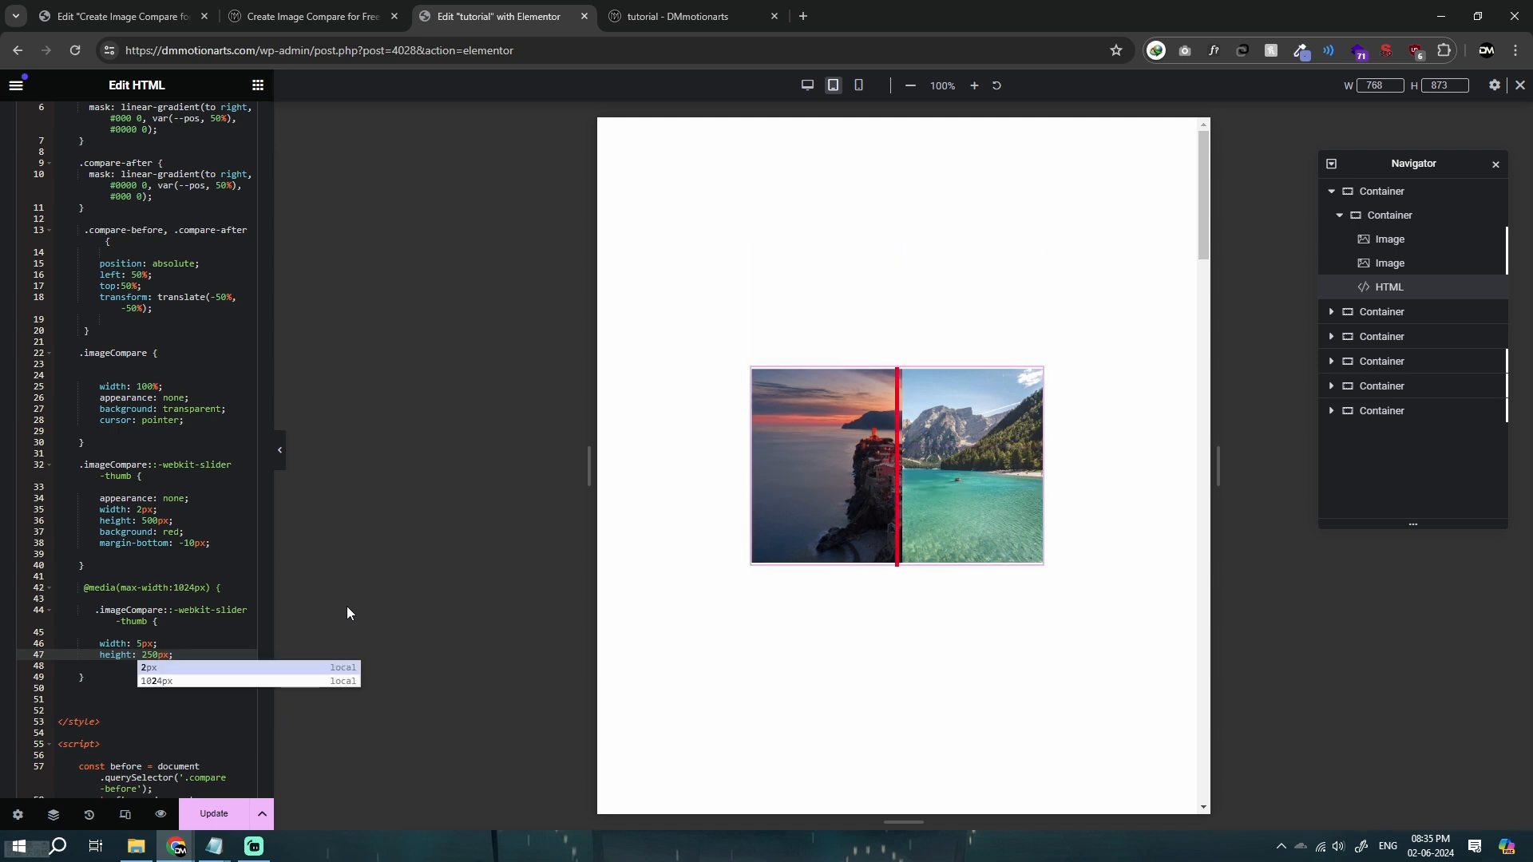
Try 220px and 230px thumb heights in the tablet rule, return to 250px, and preview the slider without the editing panel.
key("Delete")
type("2")
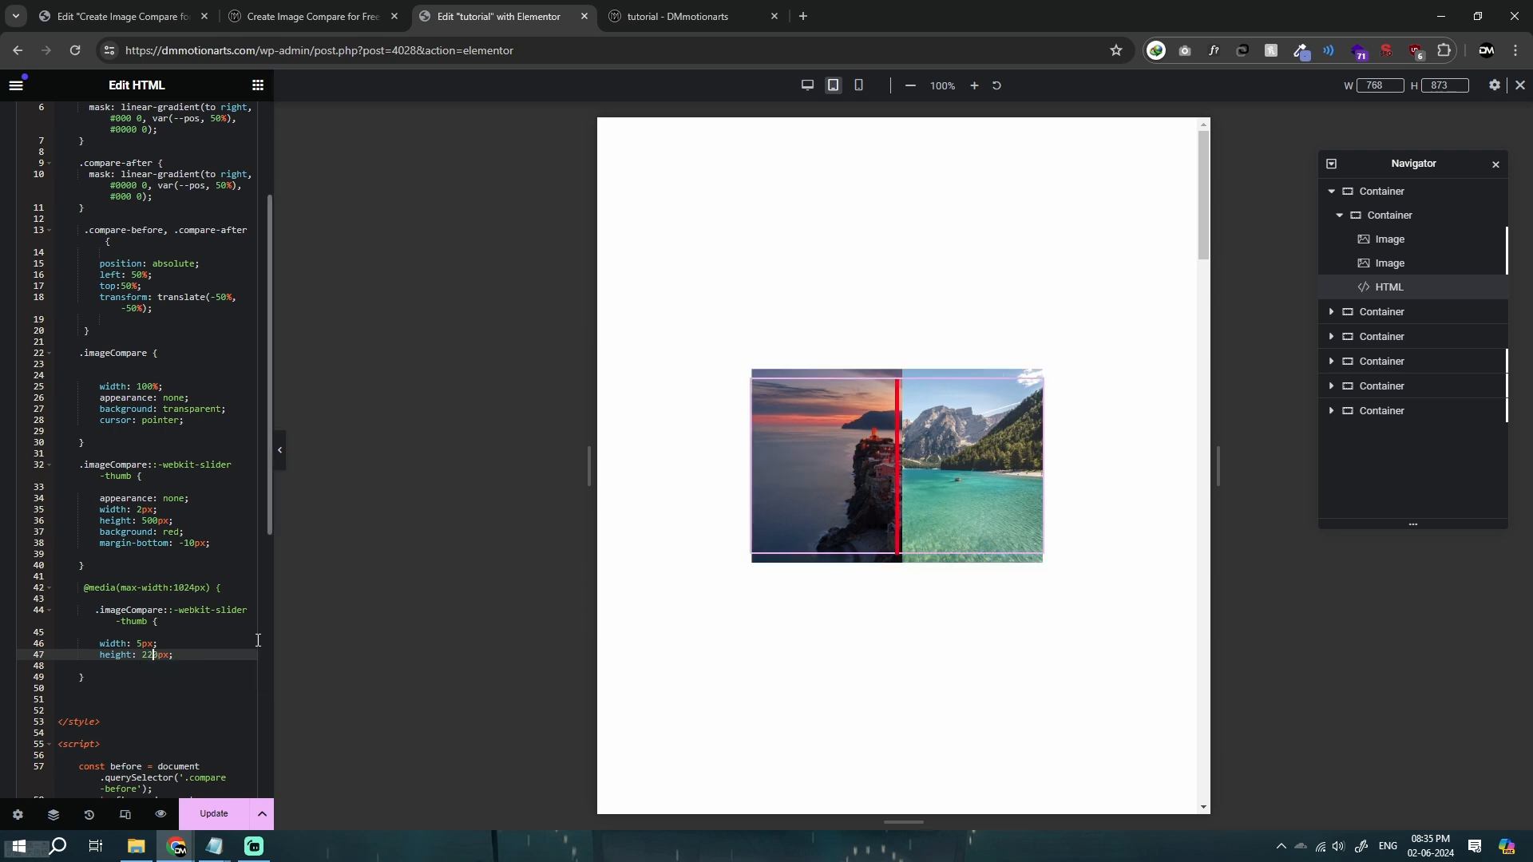
key("BackSpace")
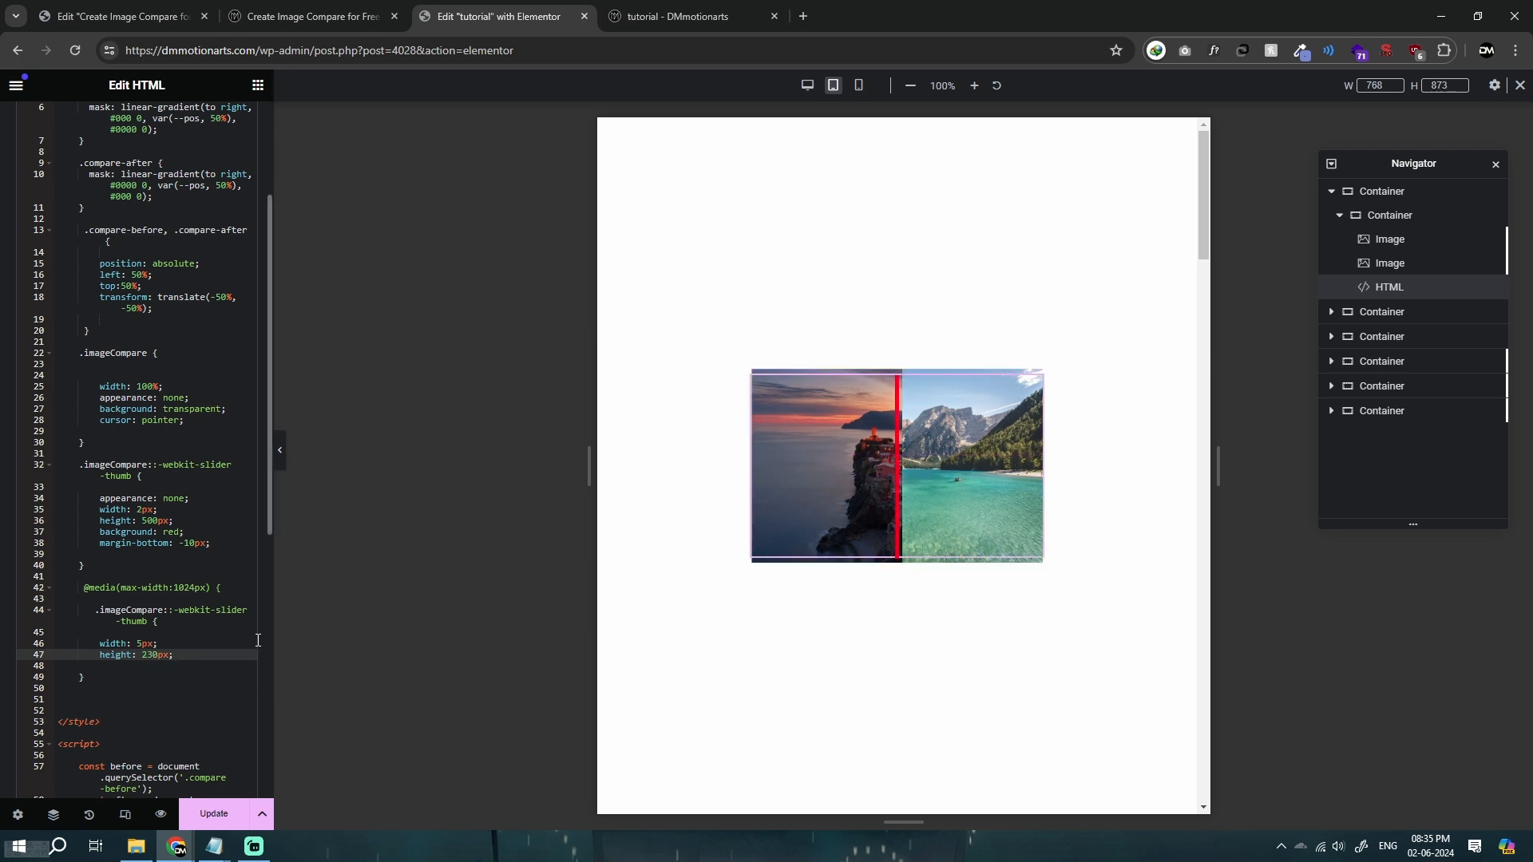
type("4")
key("BackSpace")
type("5")
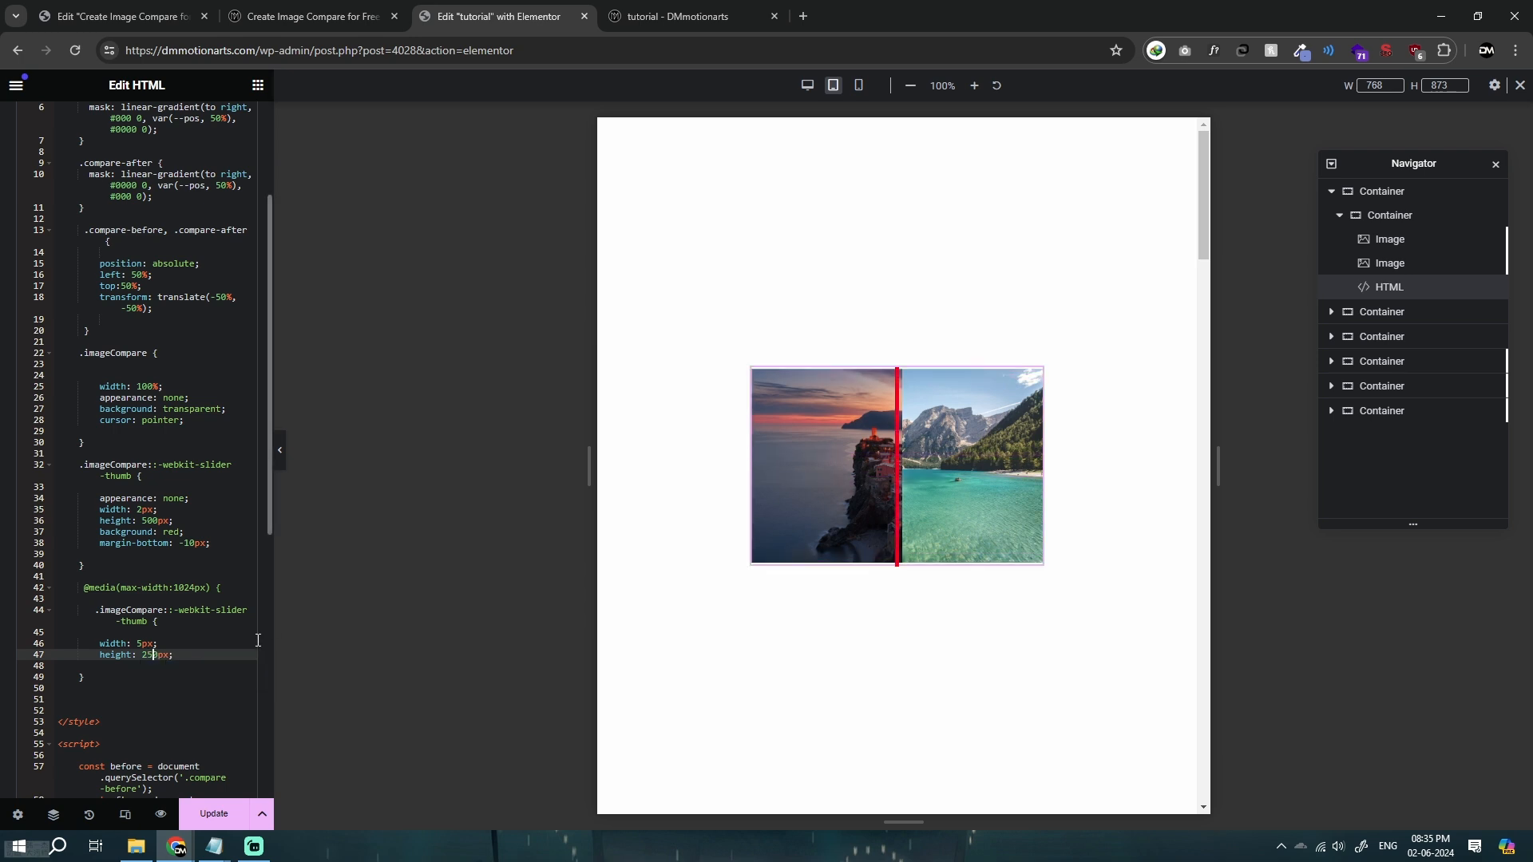
left_click(280, 464)
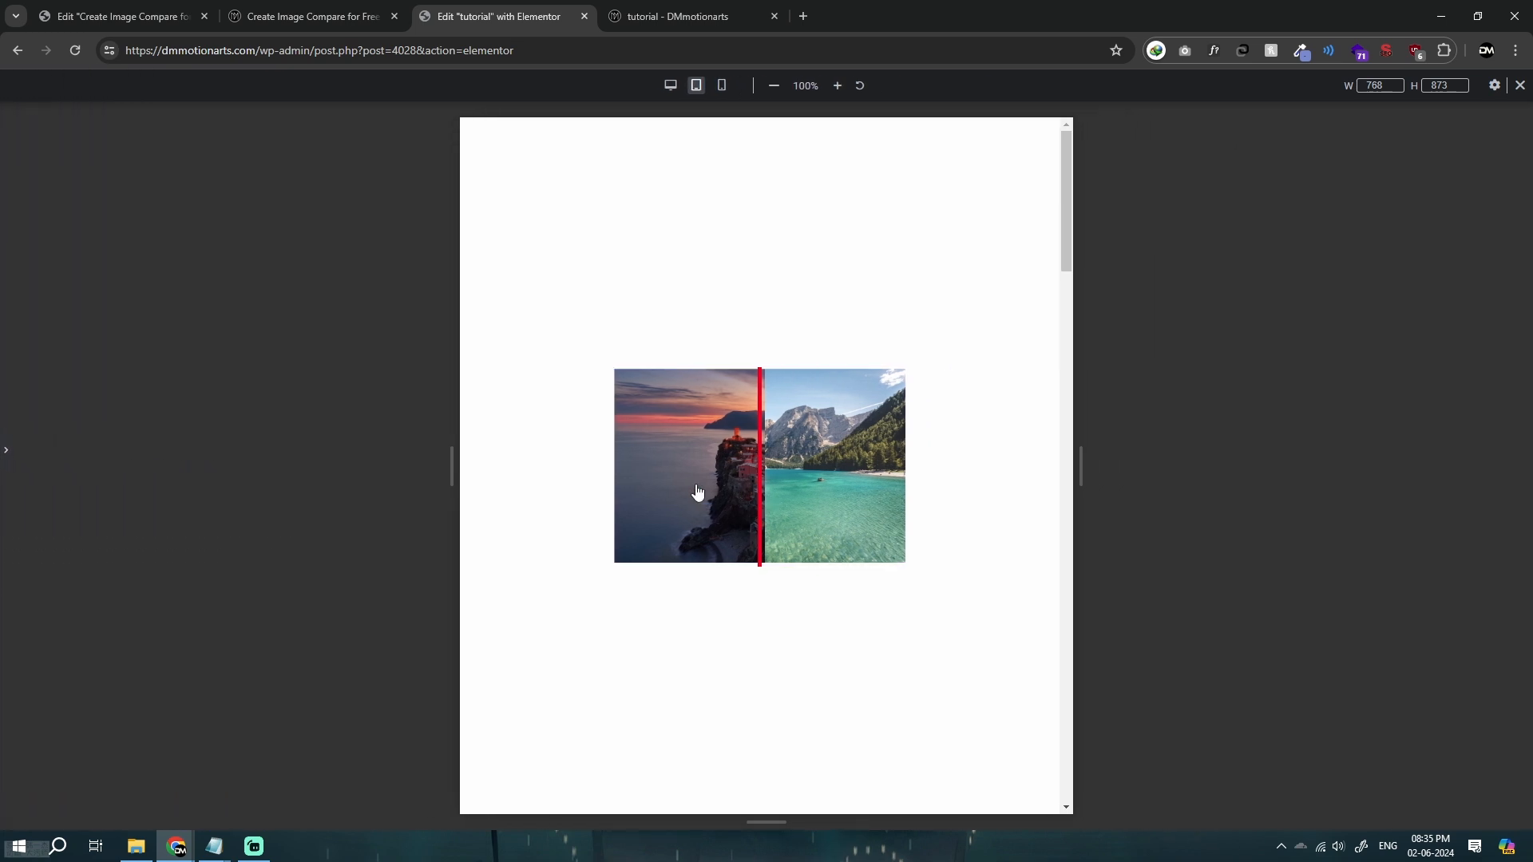
left_click(4, 458)
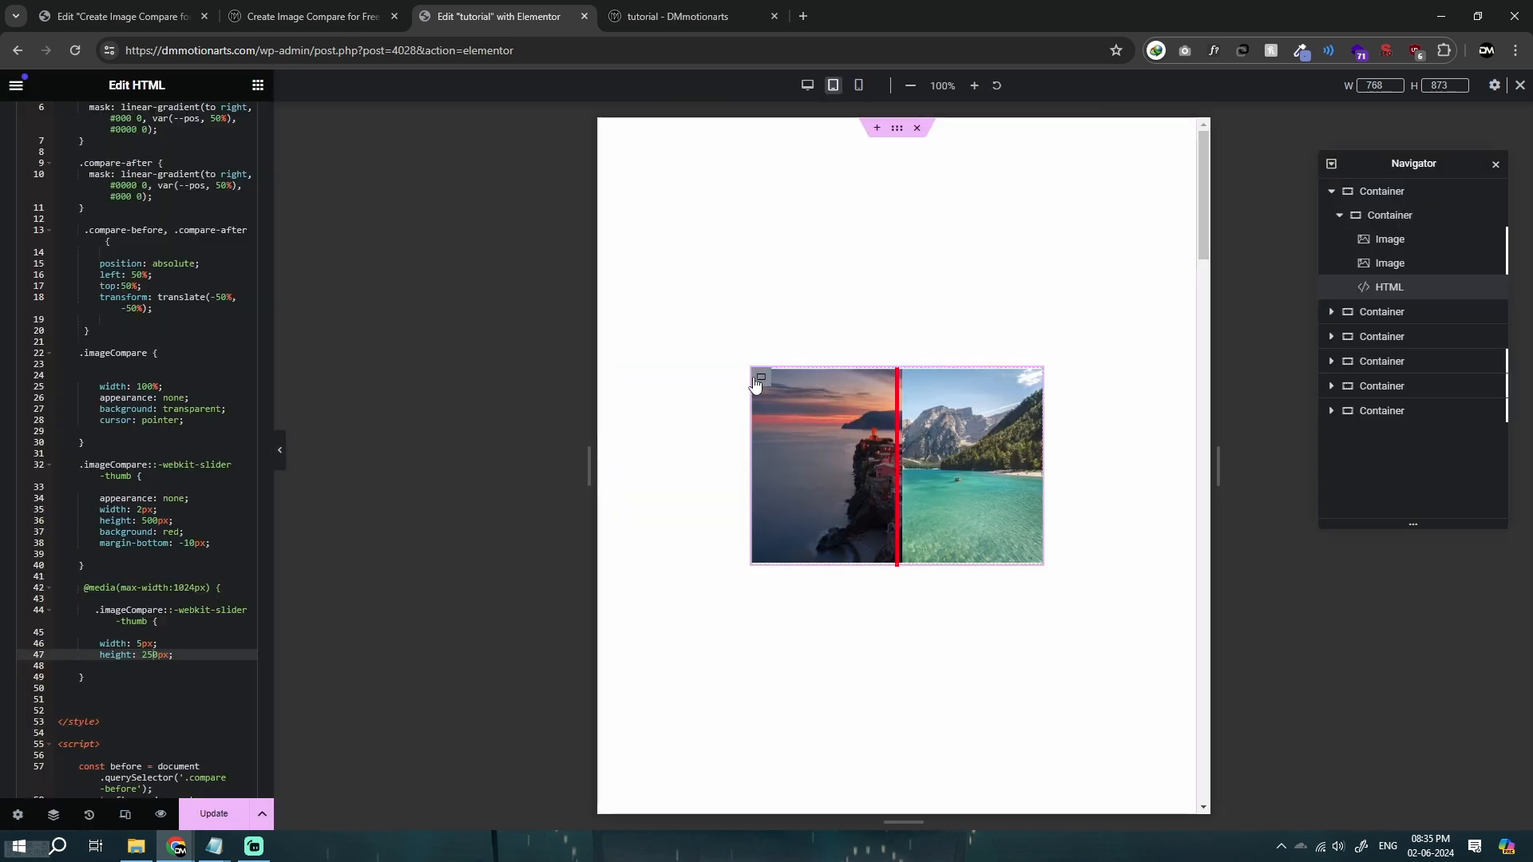
Set the tablet width of the inner container holding the comparison images to 100%.
left_click(756, 381)
left_click(243, 290)
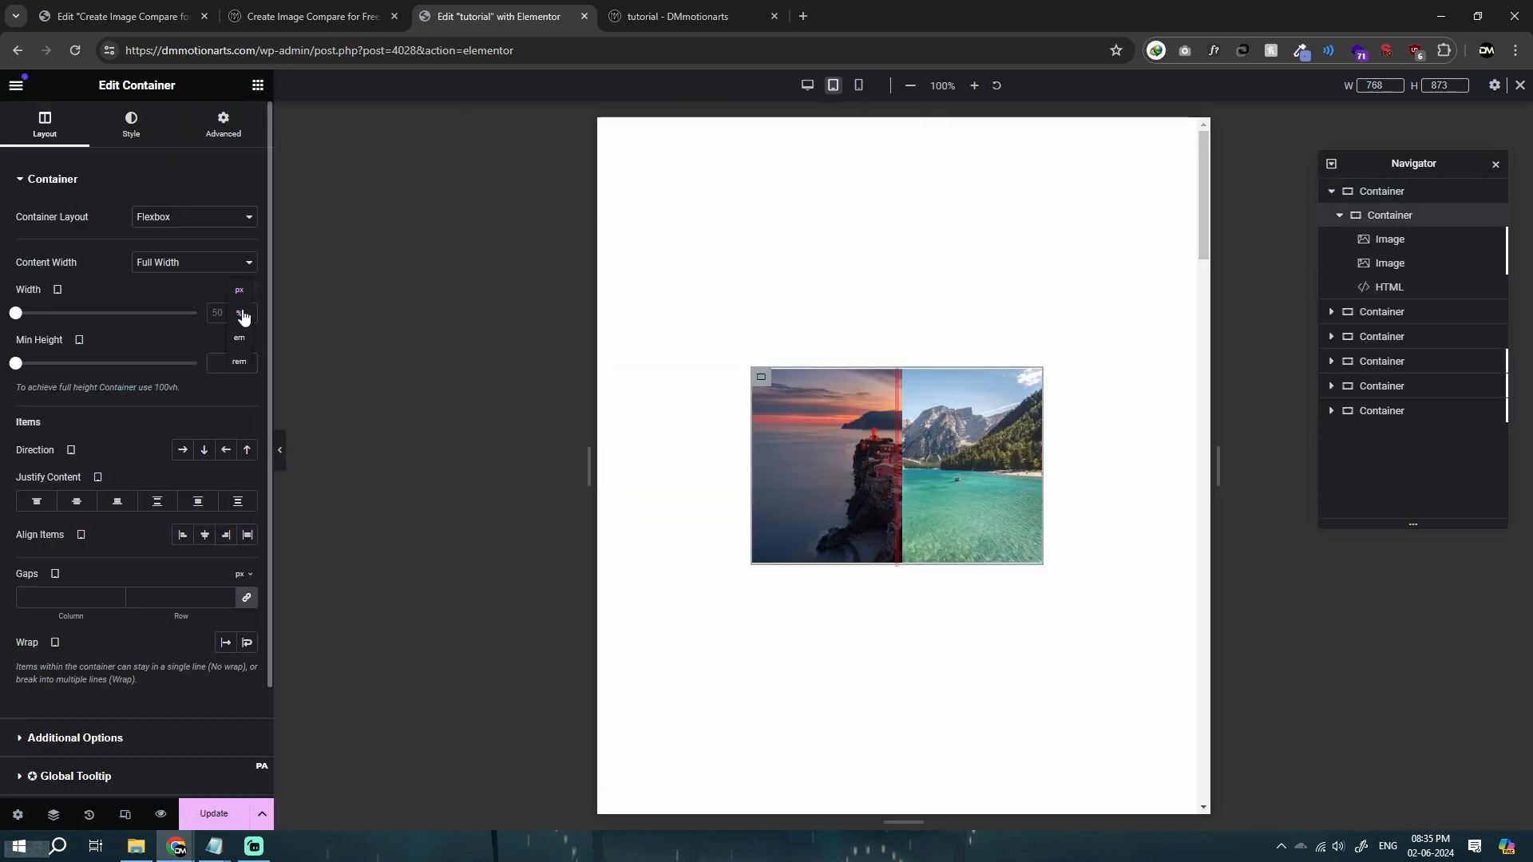
left_click(241, 314)
left_click_drag(110, 313, 113, 314)
left_click(195, 313)
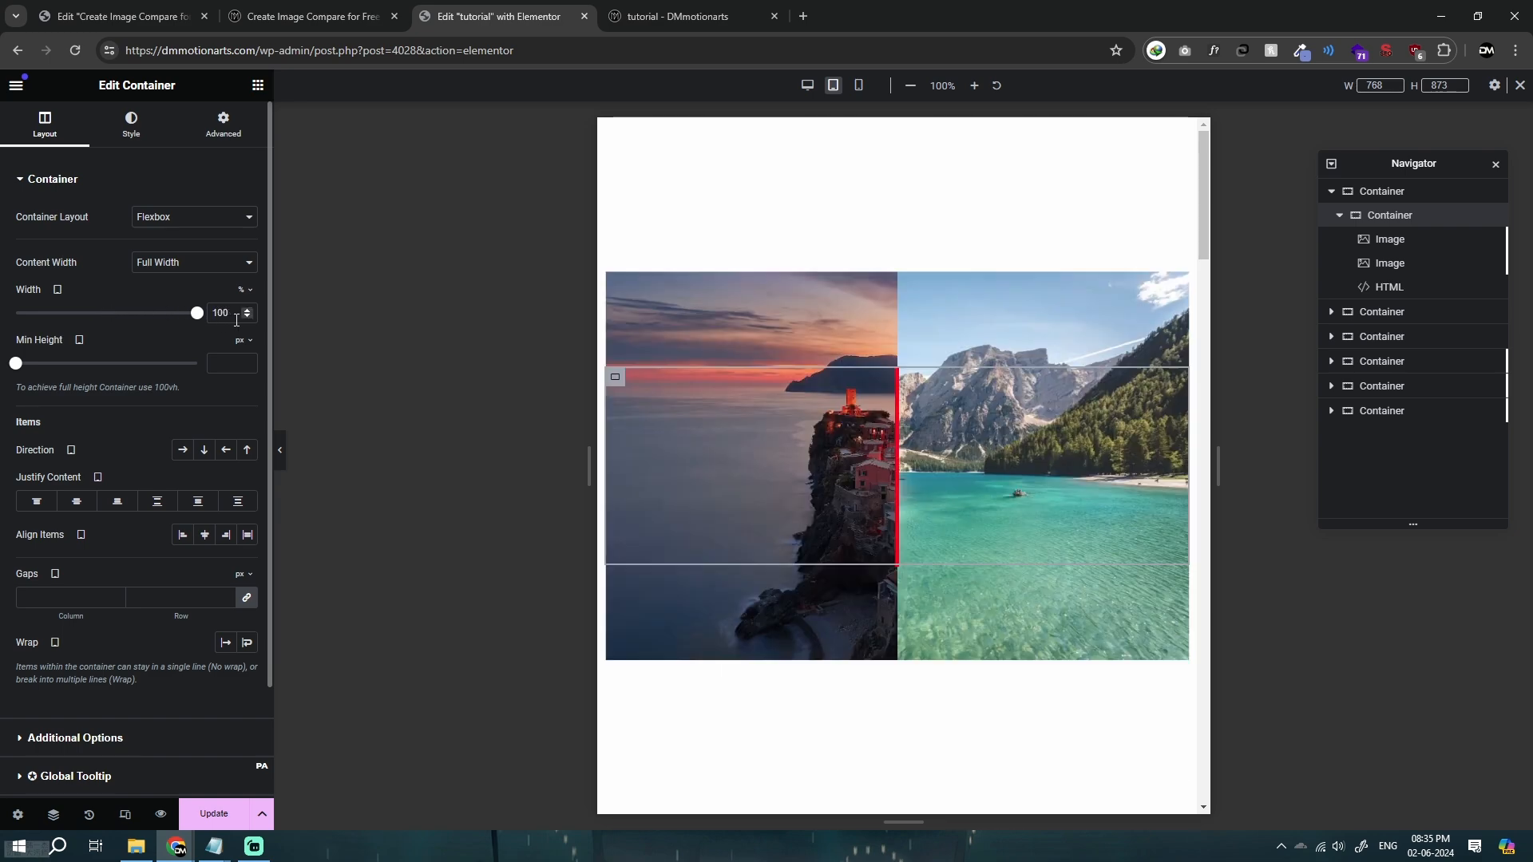
Reopen the slider's HTML code and set the thumb height in the max-width:1024px rule to 450px.
left_click(892, 454)
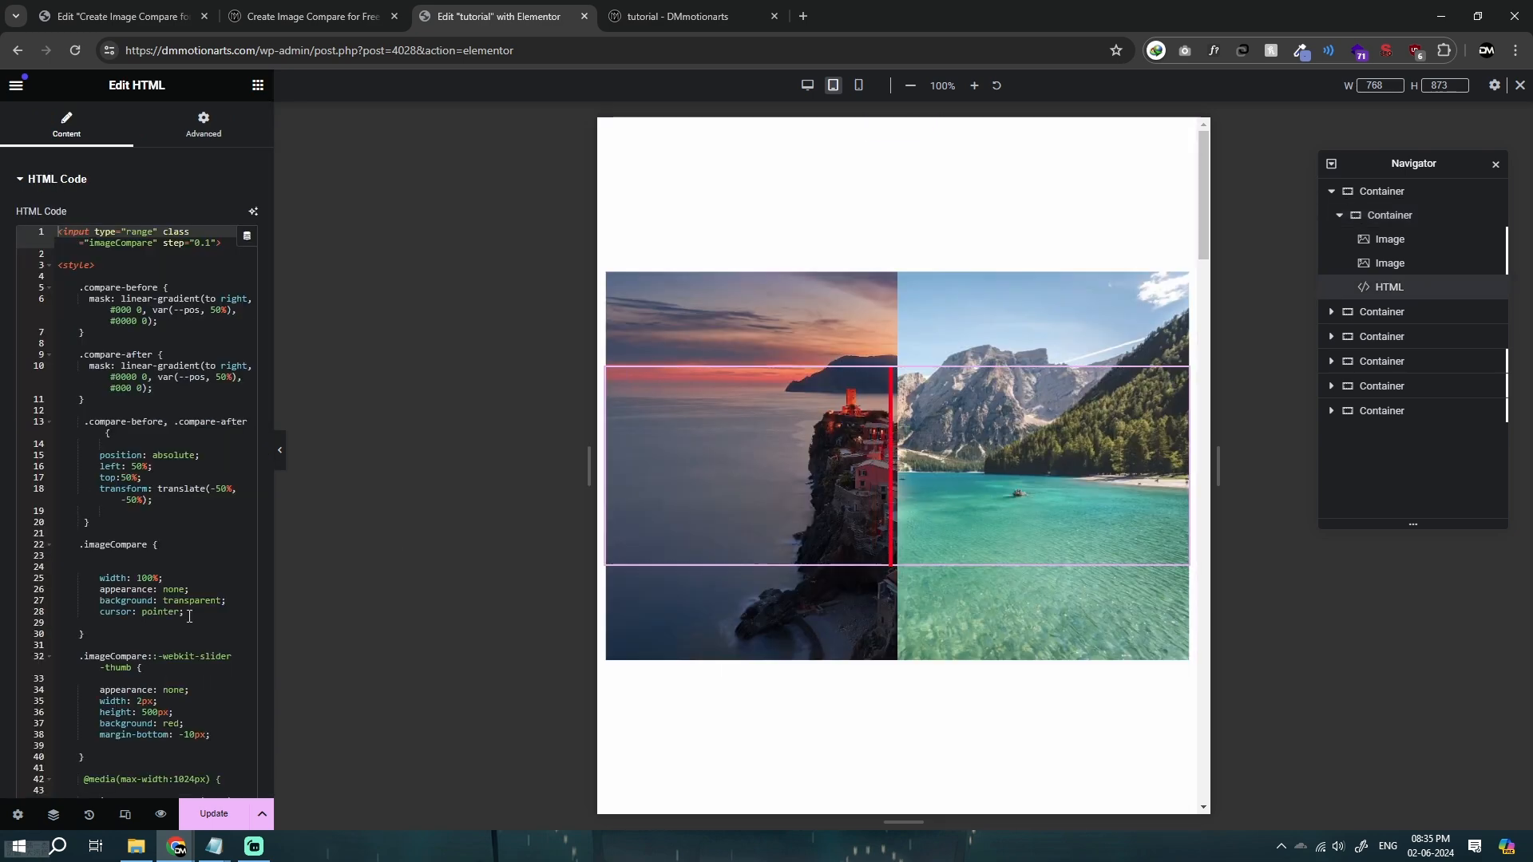
scroll(182, 587, "down", 4)
left_click(151, 528)
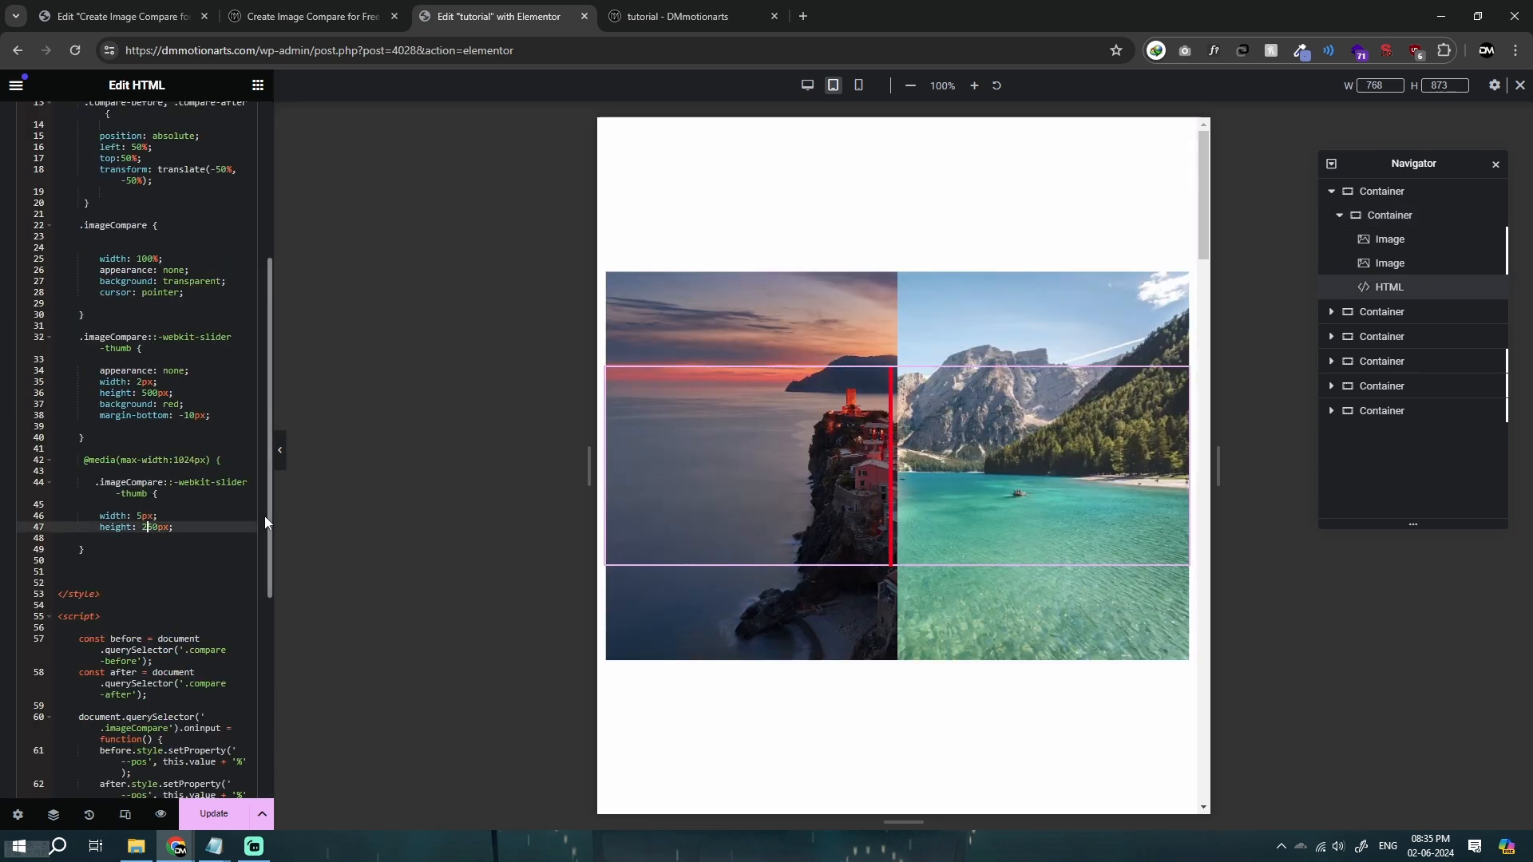
key("BackSpace")
type("4")
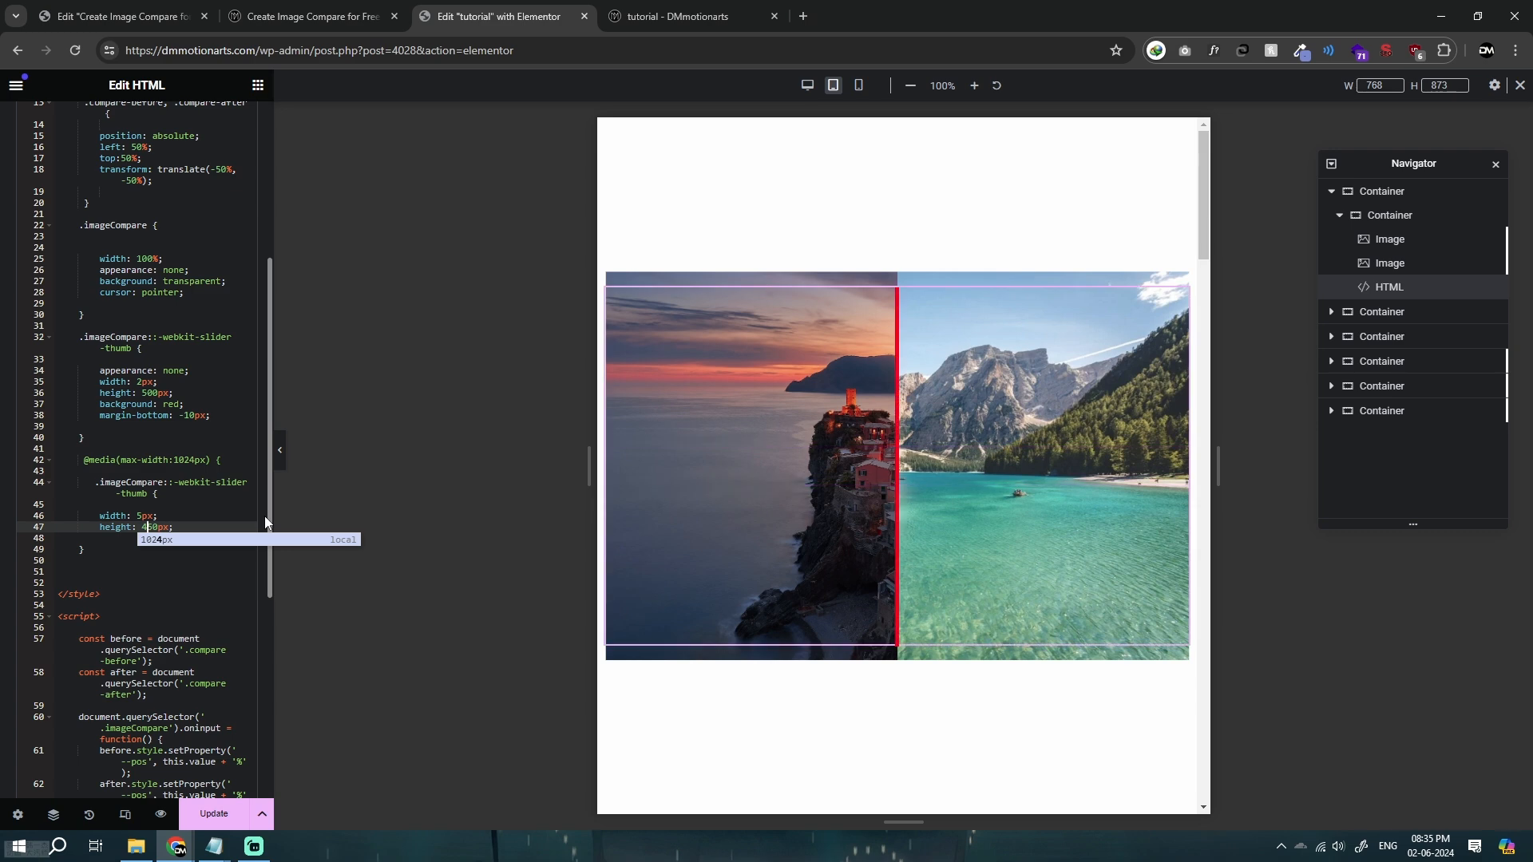
Try a thumb height of 500px in the max-width:1024px rule.
key("BackSpace")
type("5")
key("Delete")
key("Delete")
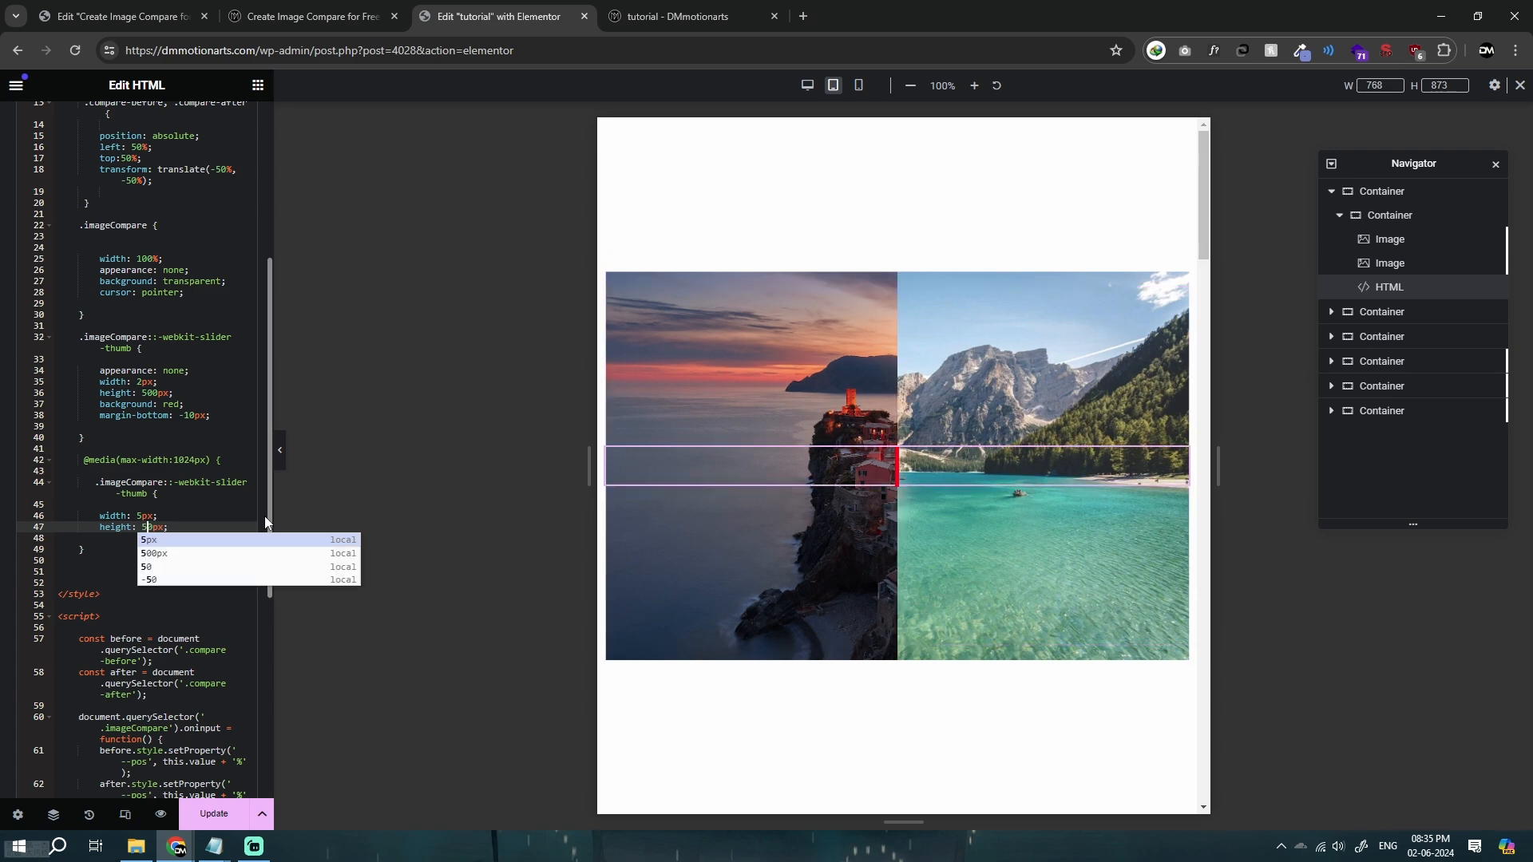
type("23")
key("BackSpace")
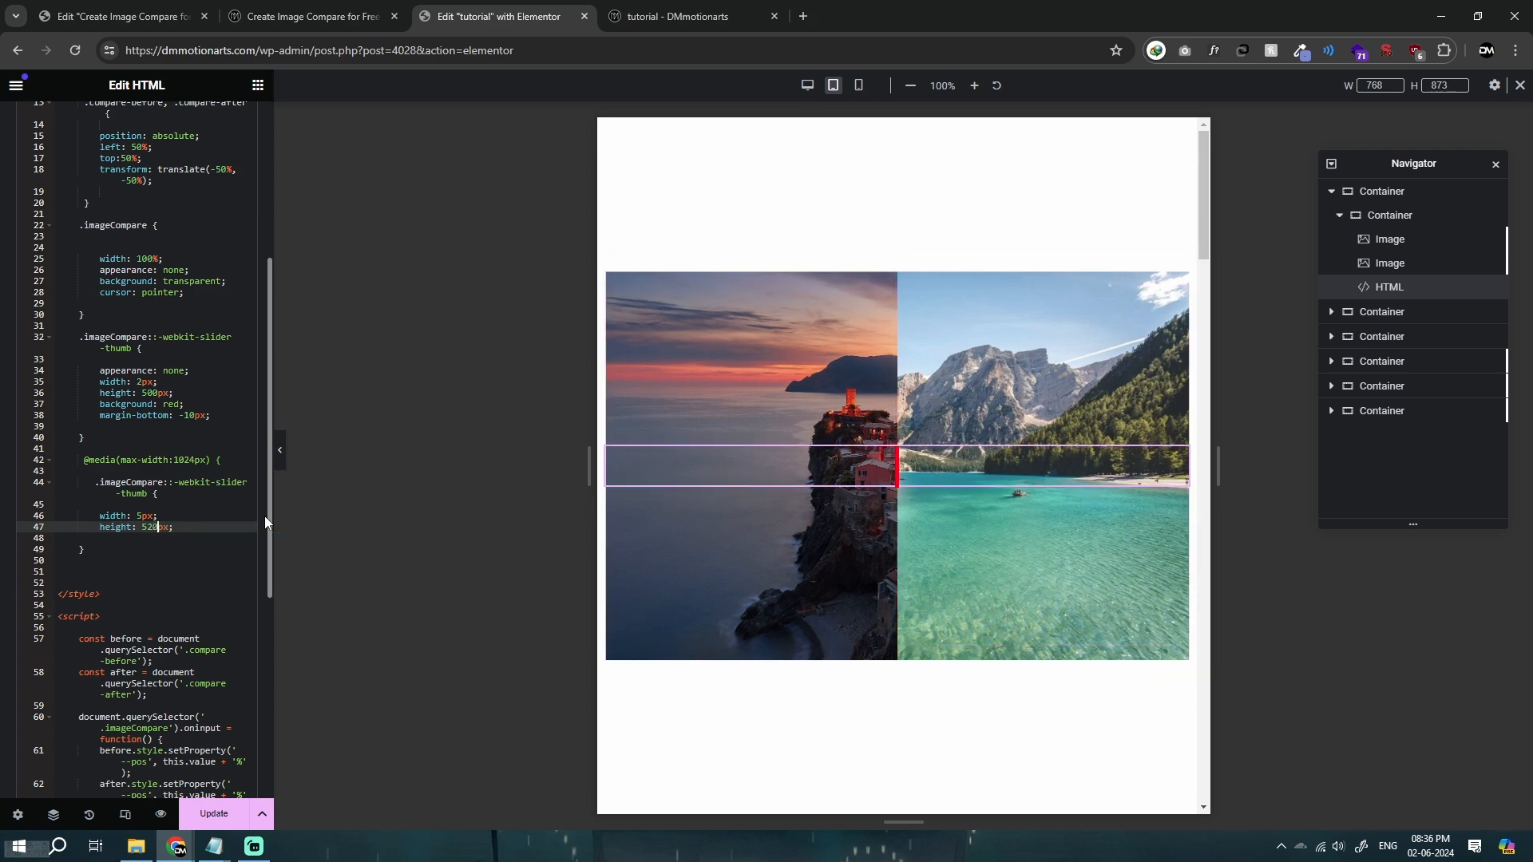
key("BackSpace")
type("00")
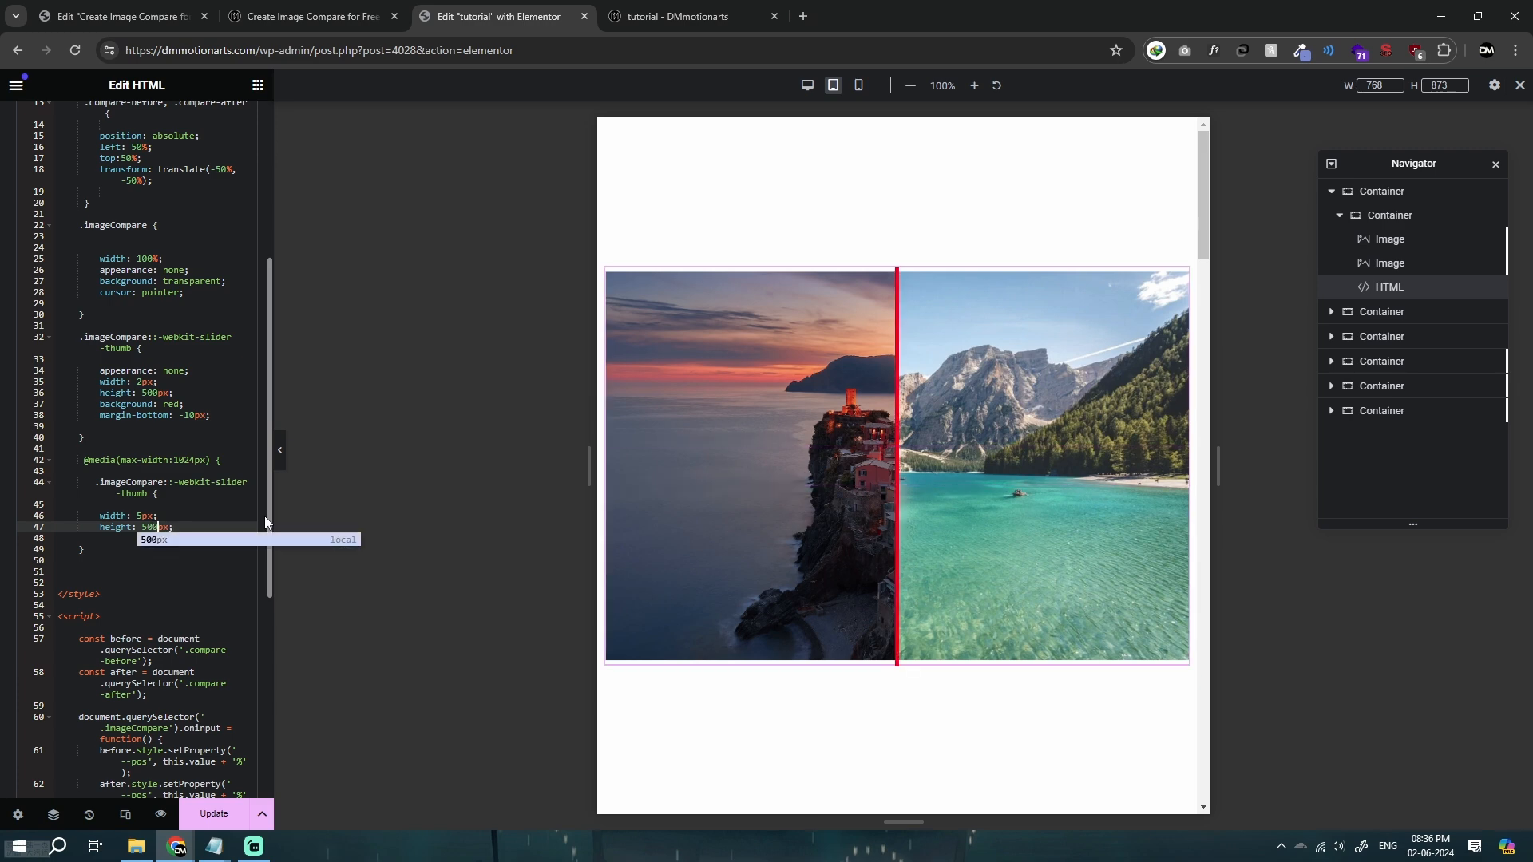
Set the thumb height in the max-width:1024px rule to 480px.
key("BackSpace")
key("BackSpace")
type("48")
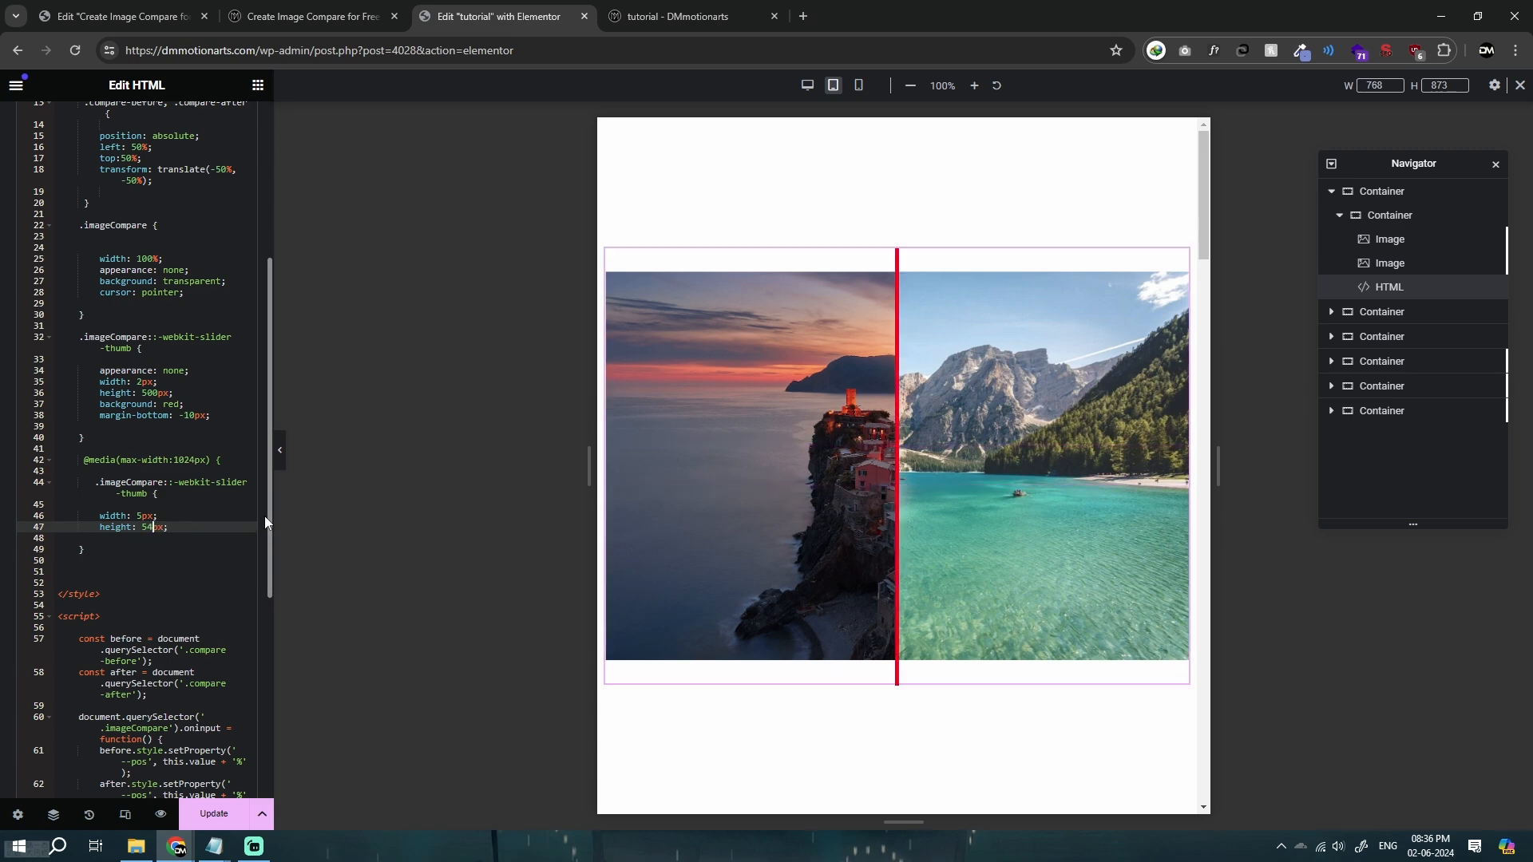
key("BackSpace")
key("BackSpace")
key("BackSpace")
type("480")
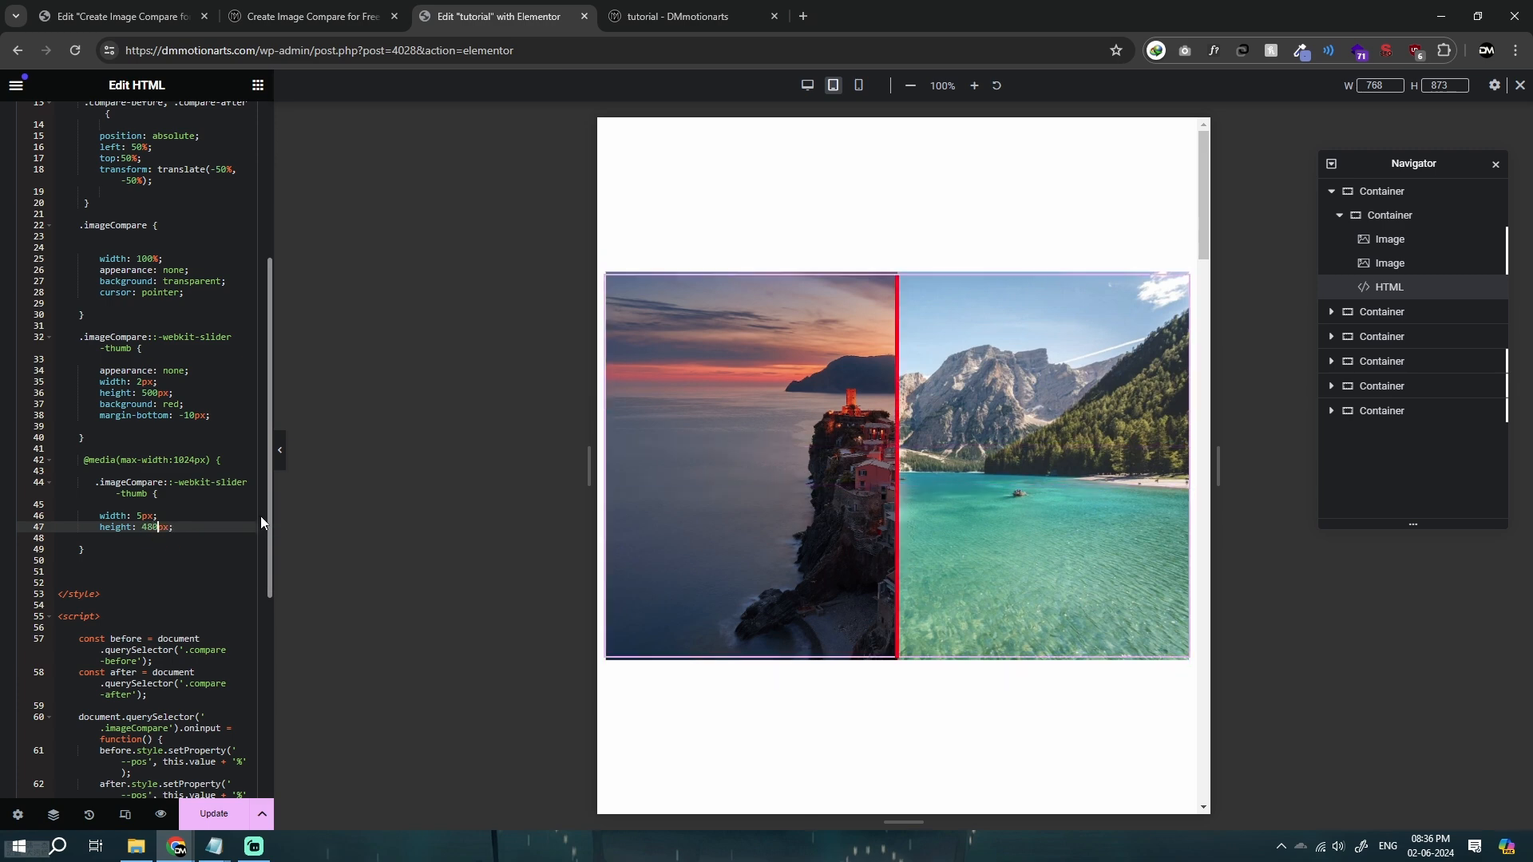
Try a 15px thumb width in the max-width:1024px rule and return it to 5px.
left_click(189, 551)
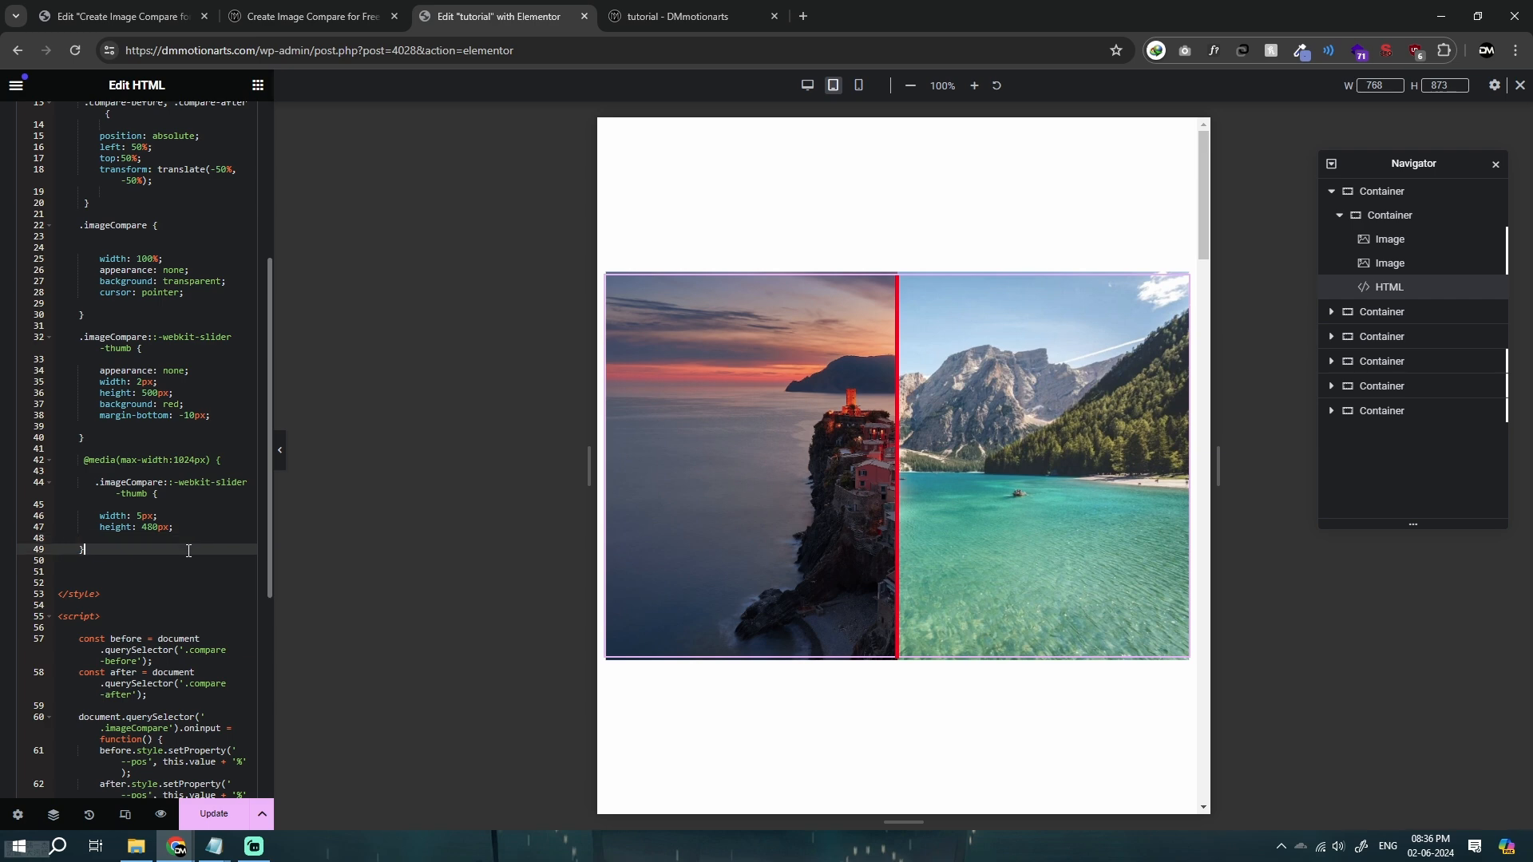
left_click(138, 515)
key("BackSpace")
type("10")
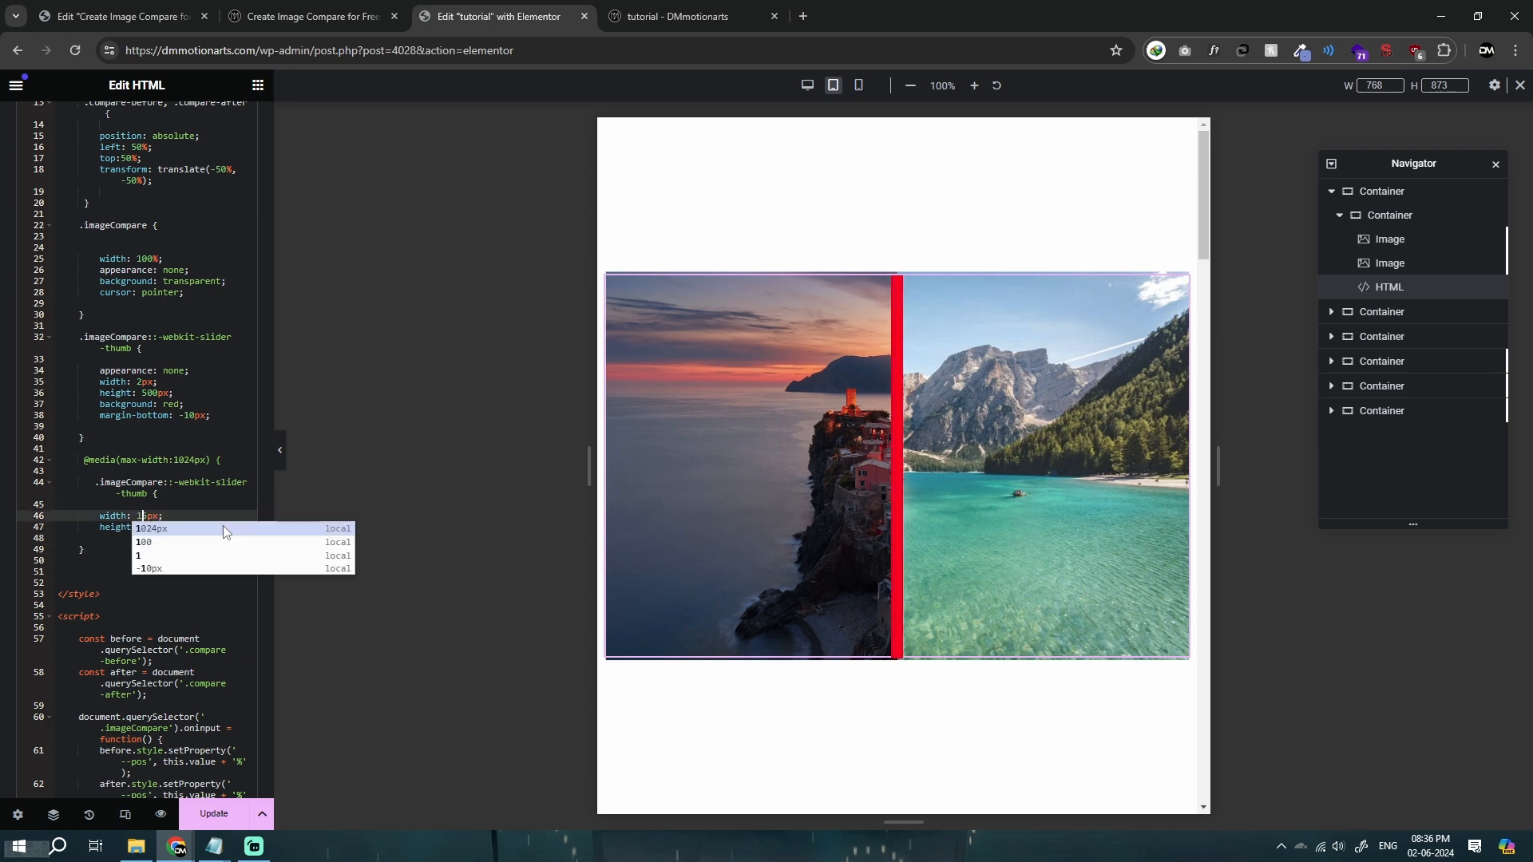
key("BackSpace")
type("5")
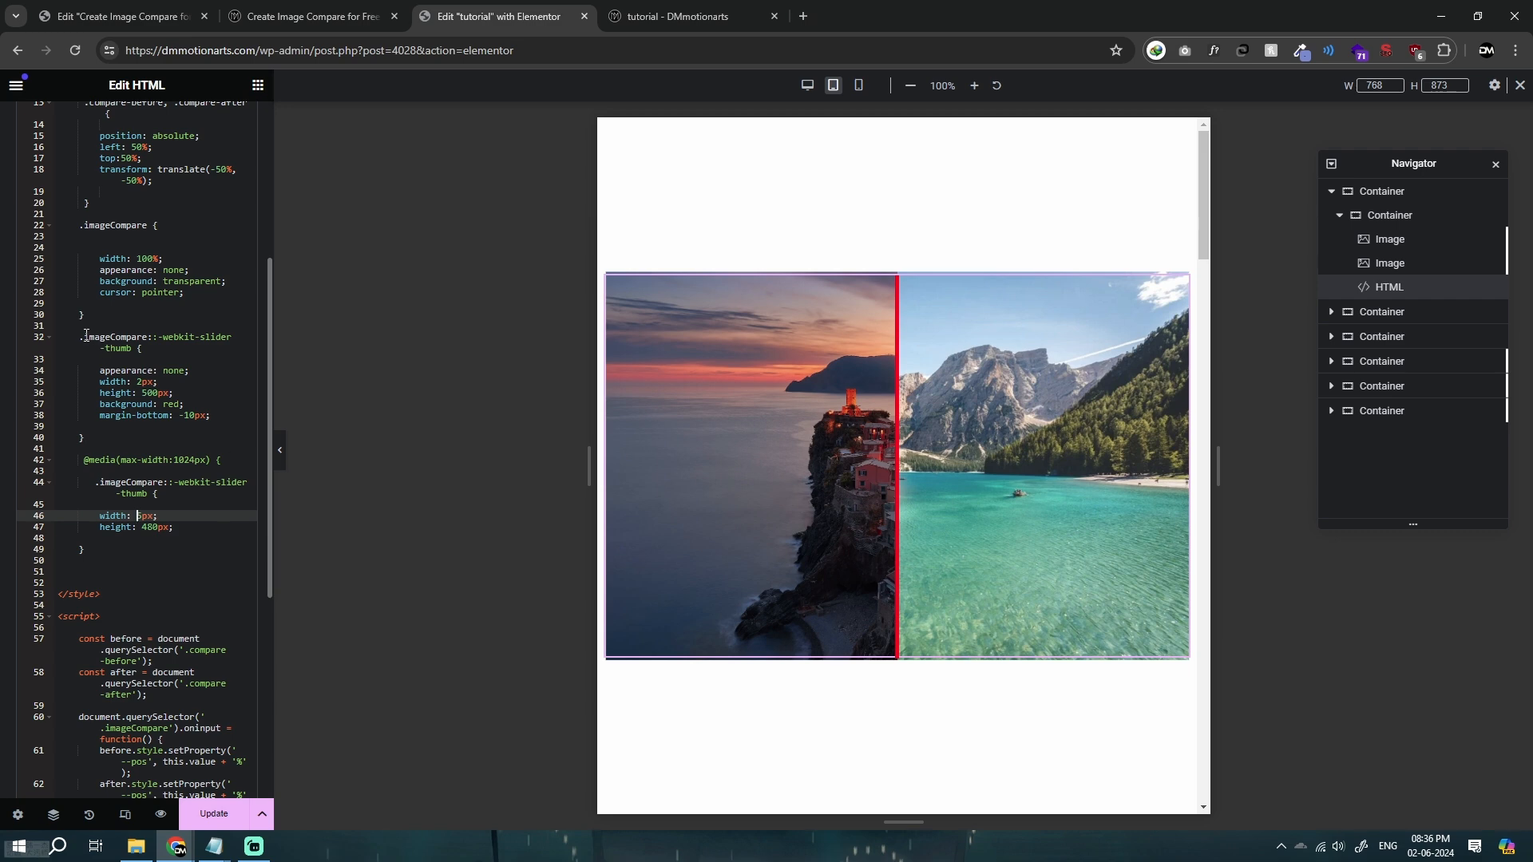
left_click_drag(79, 336, 195, 438)
left_click_drag(95, 482, 207, 529)
left_click(158, 415)
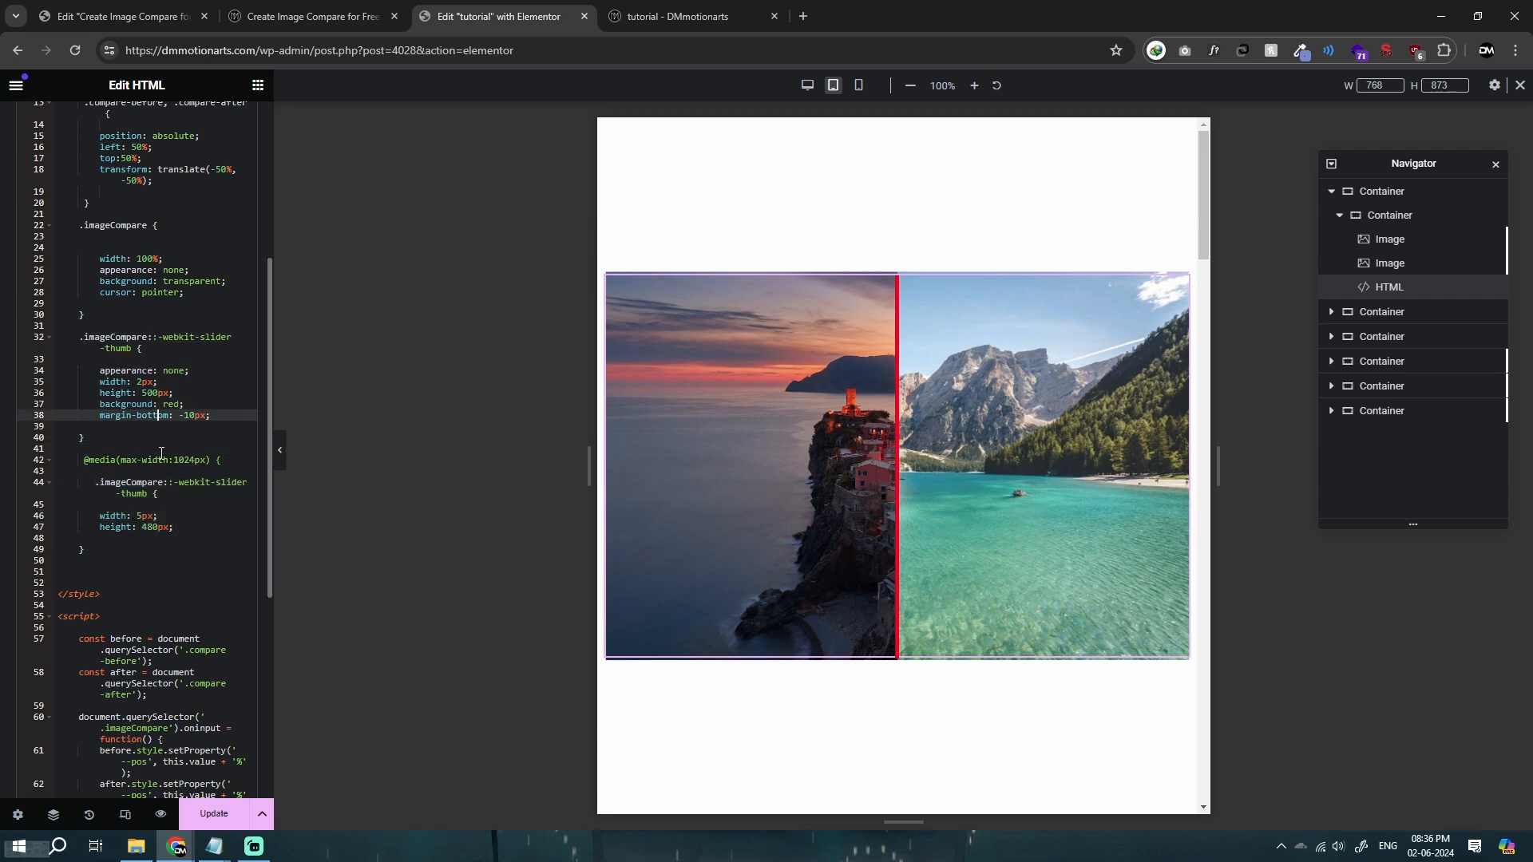
left_click_drag(101, 517, 212, 534)
left_click(97, 518)
left_click(212, 535)
left_click(81, 461)
left_click_drag(92, 462, 222, 463)
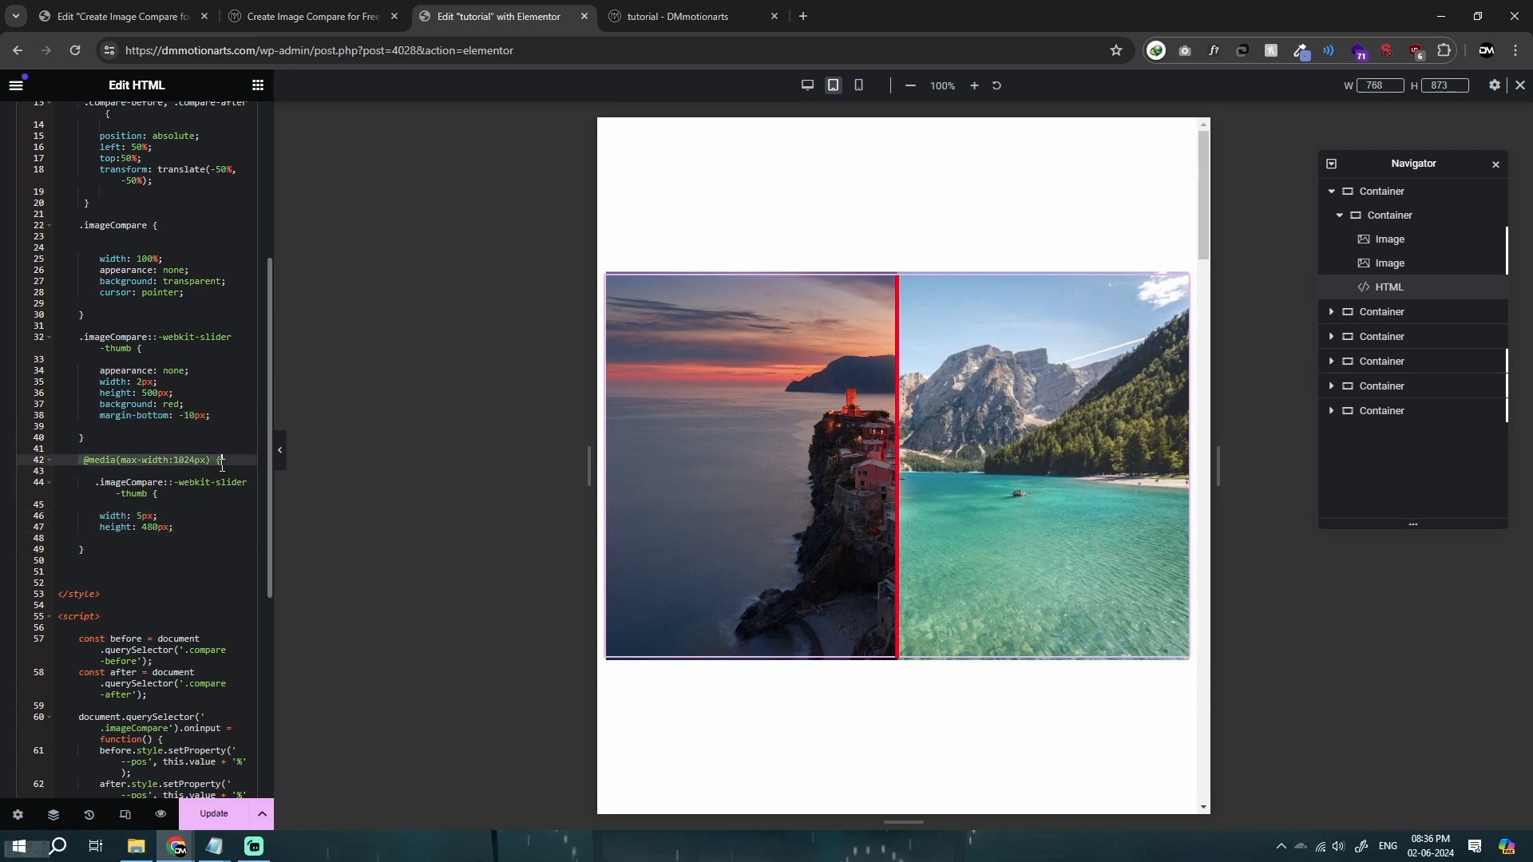
left_click(139, 461)
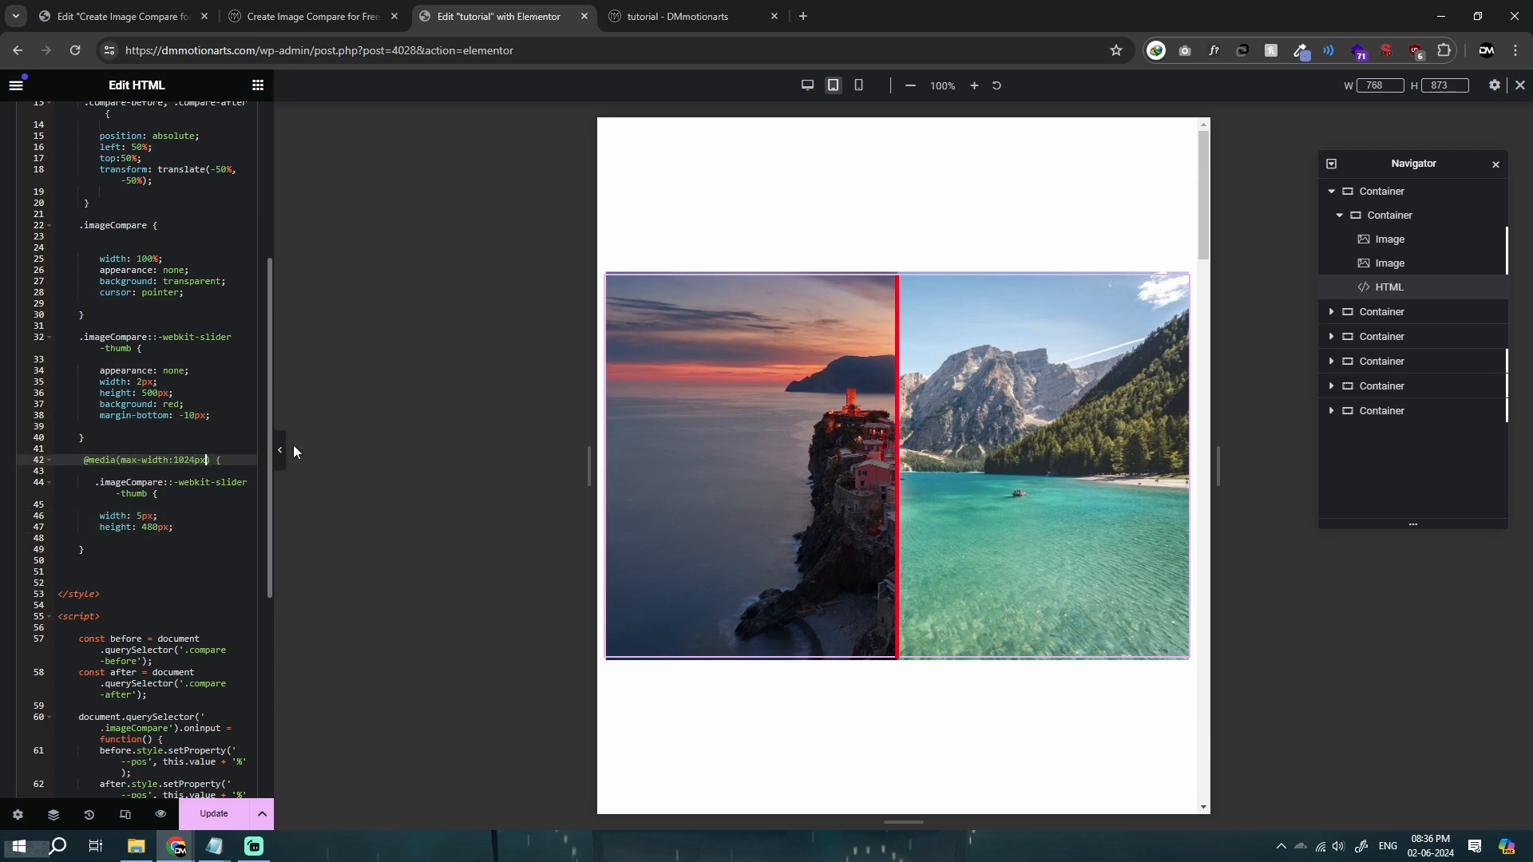
Show the page in mobile portrait view and review the max-width:1024px rule in the HTML code.
left_click(862, 85)
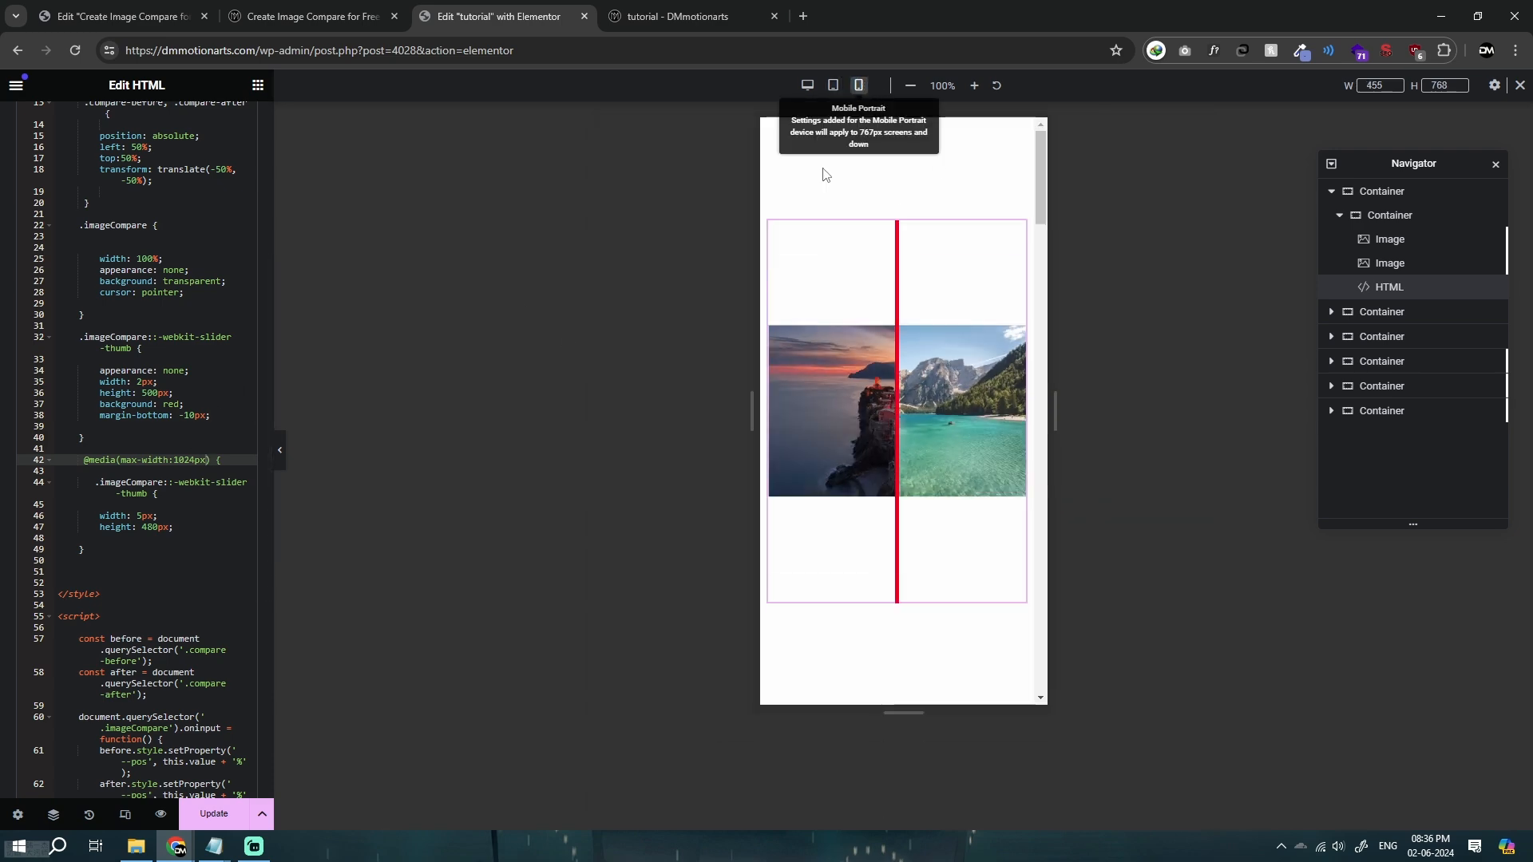
left_click_drag(84, 467, 170, 551)
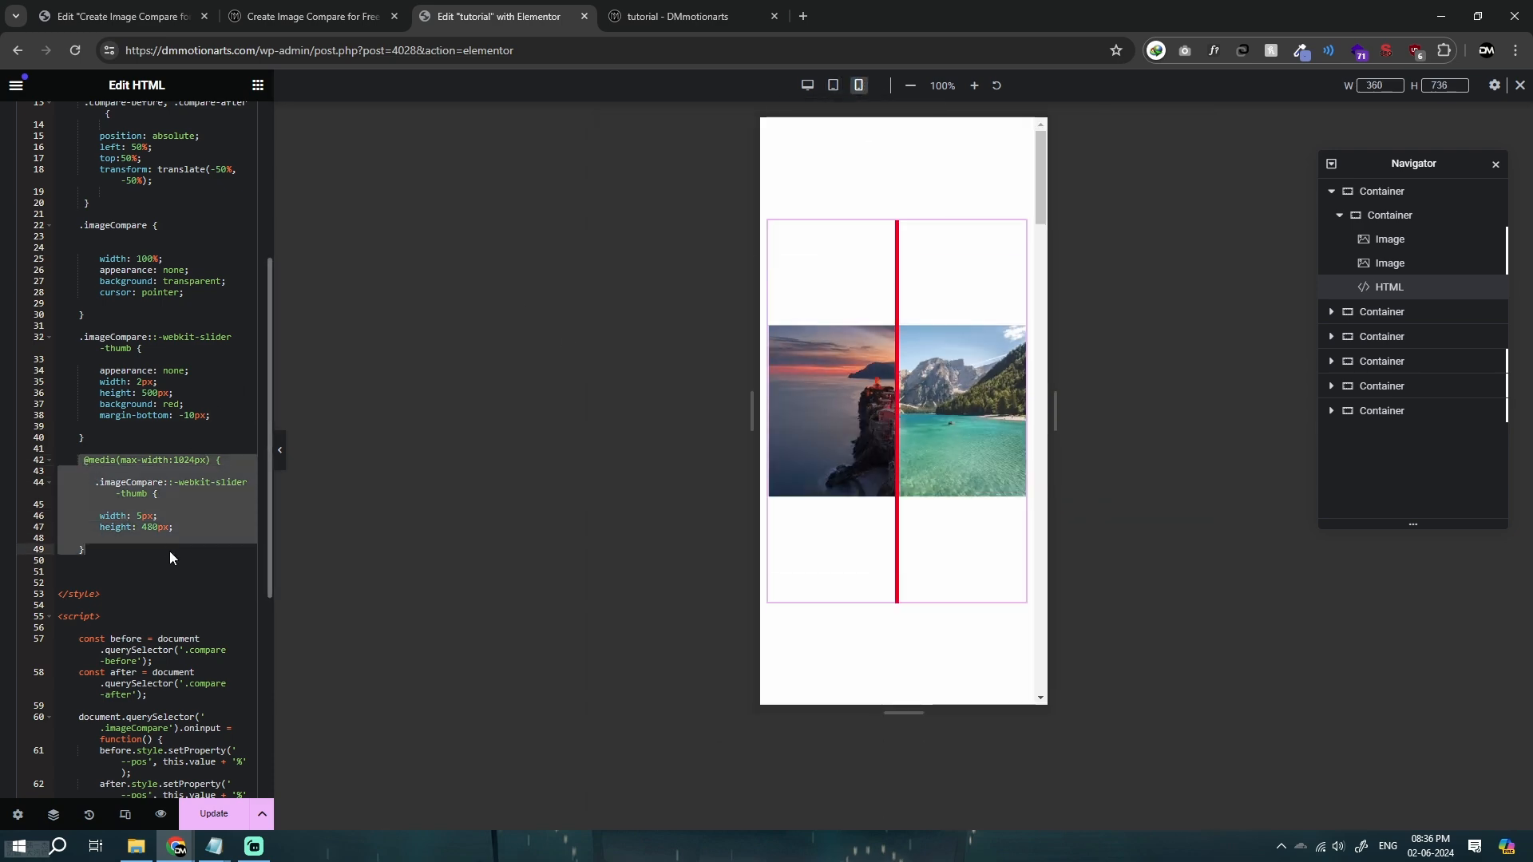
left_click(170, 551)
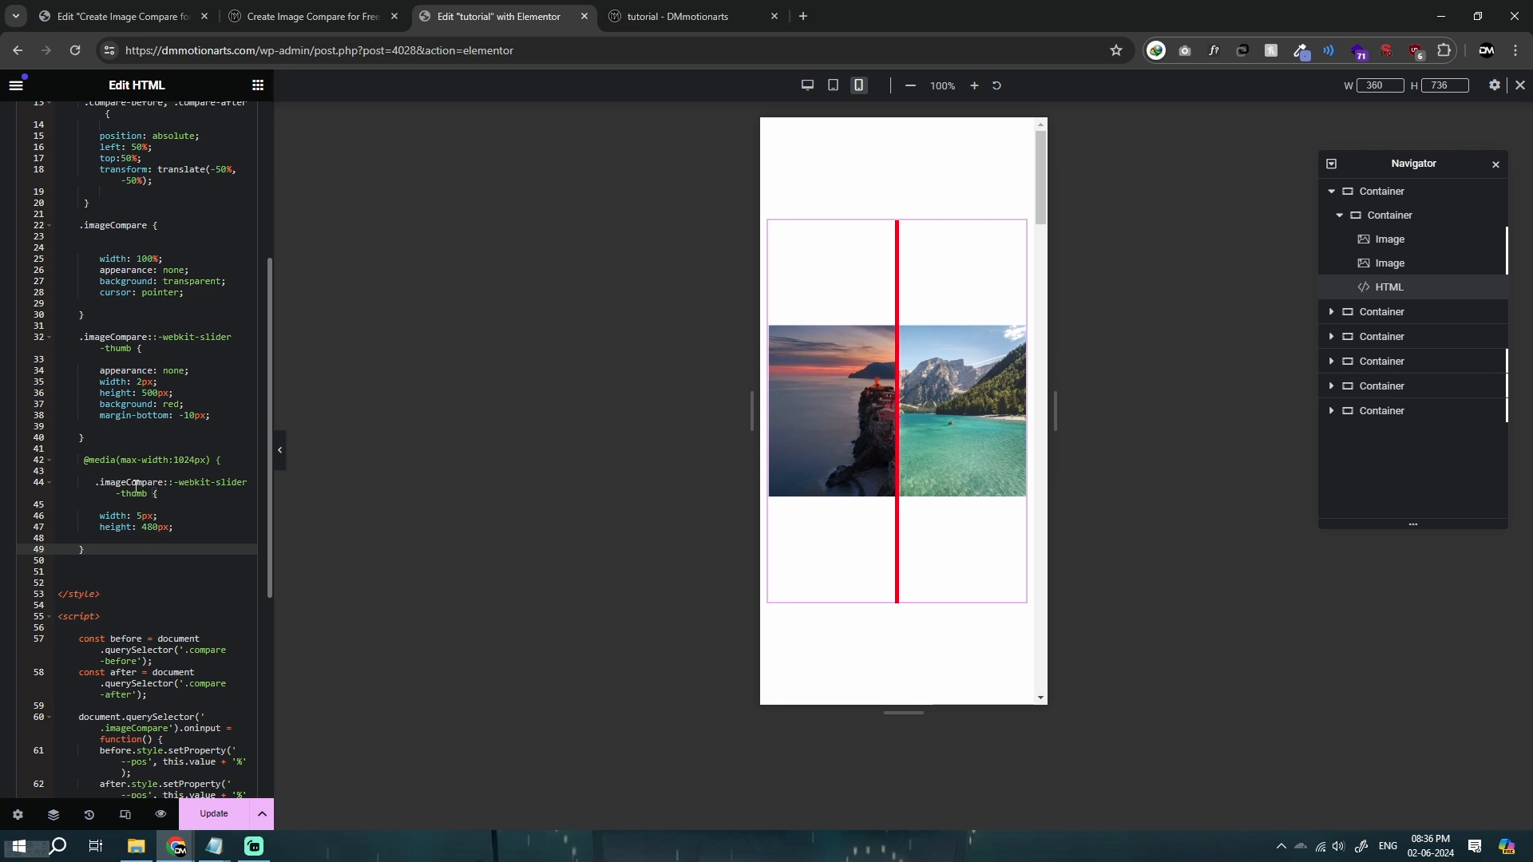
left_click(176, 459)
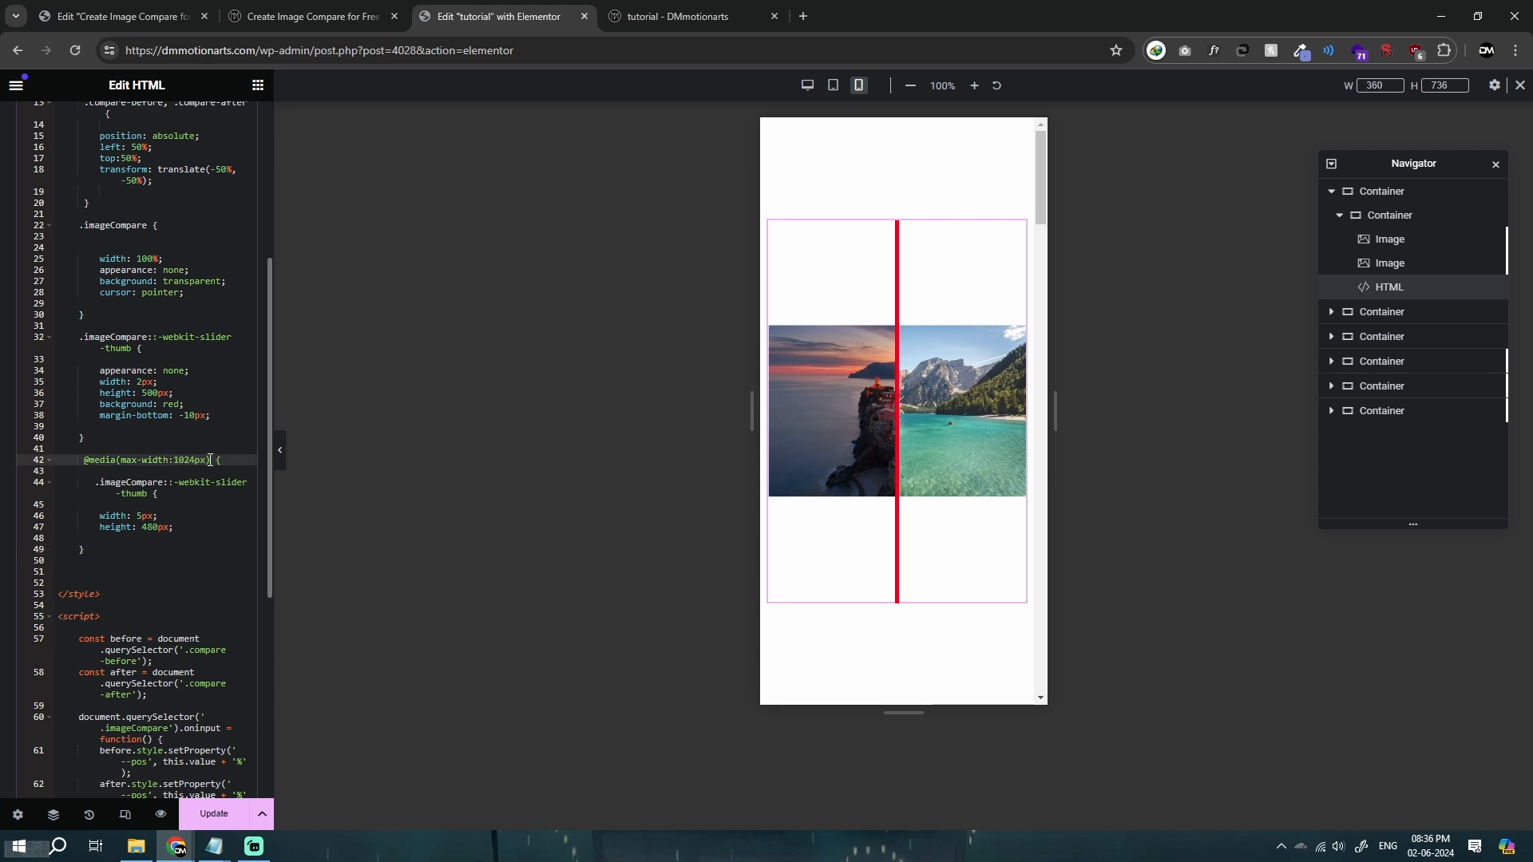
left_click(305, 27)
left_click(395, 525)
scroll(327, 545, "down", 2)
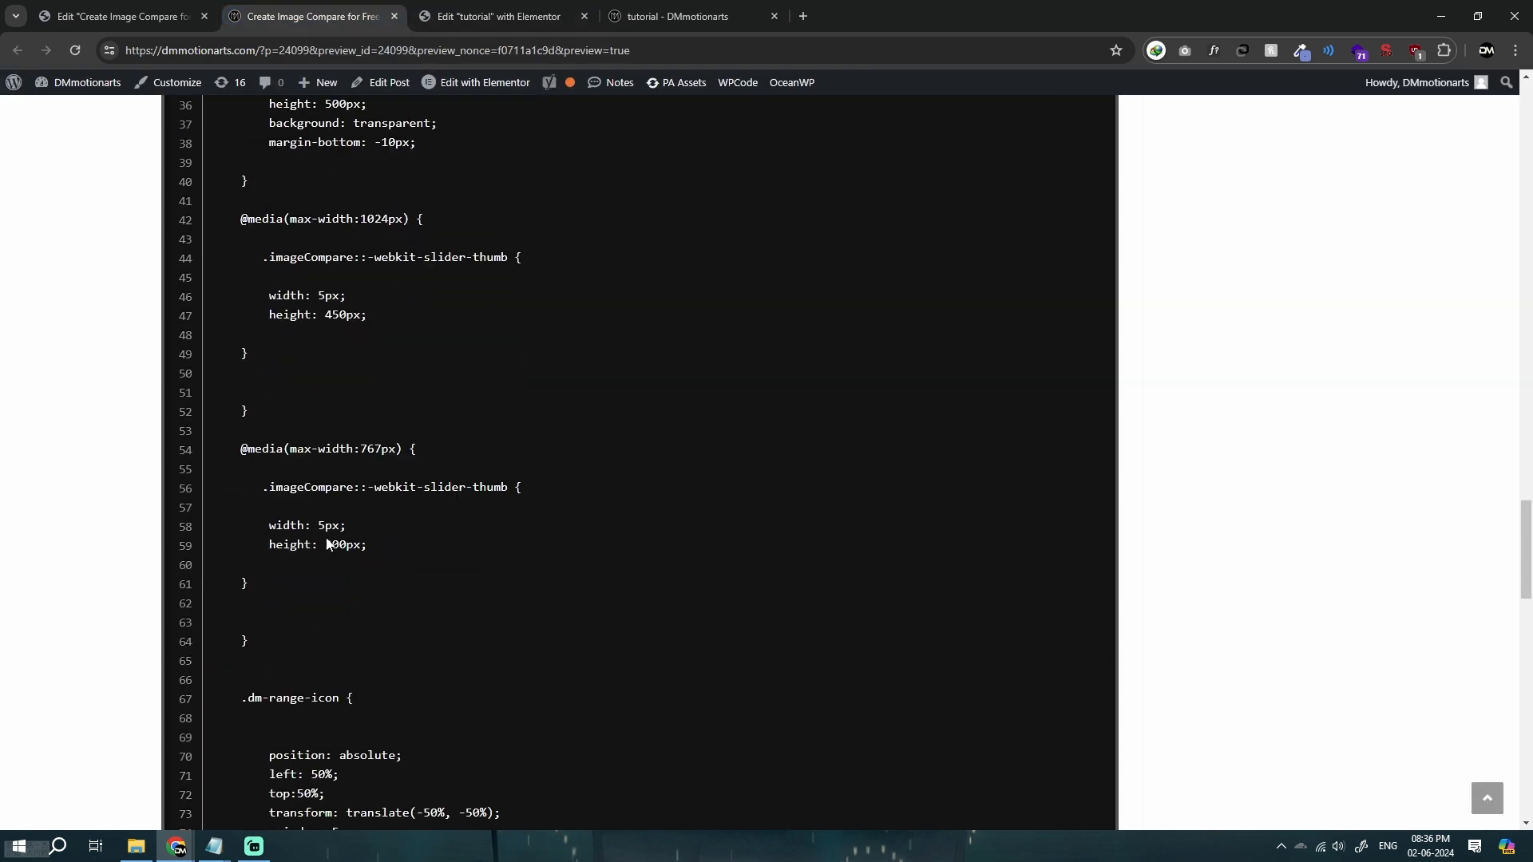
scroll(328, 544, "down", 1)
left_click_drag(237, 349, 380, 533)
key("ctrl+c")
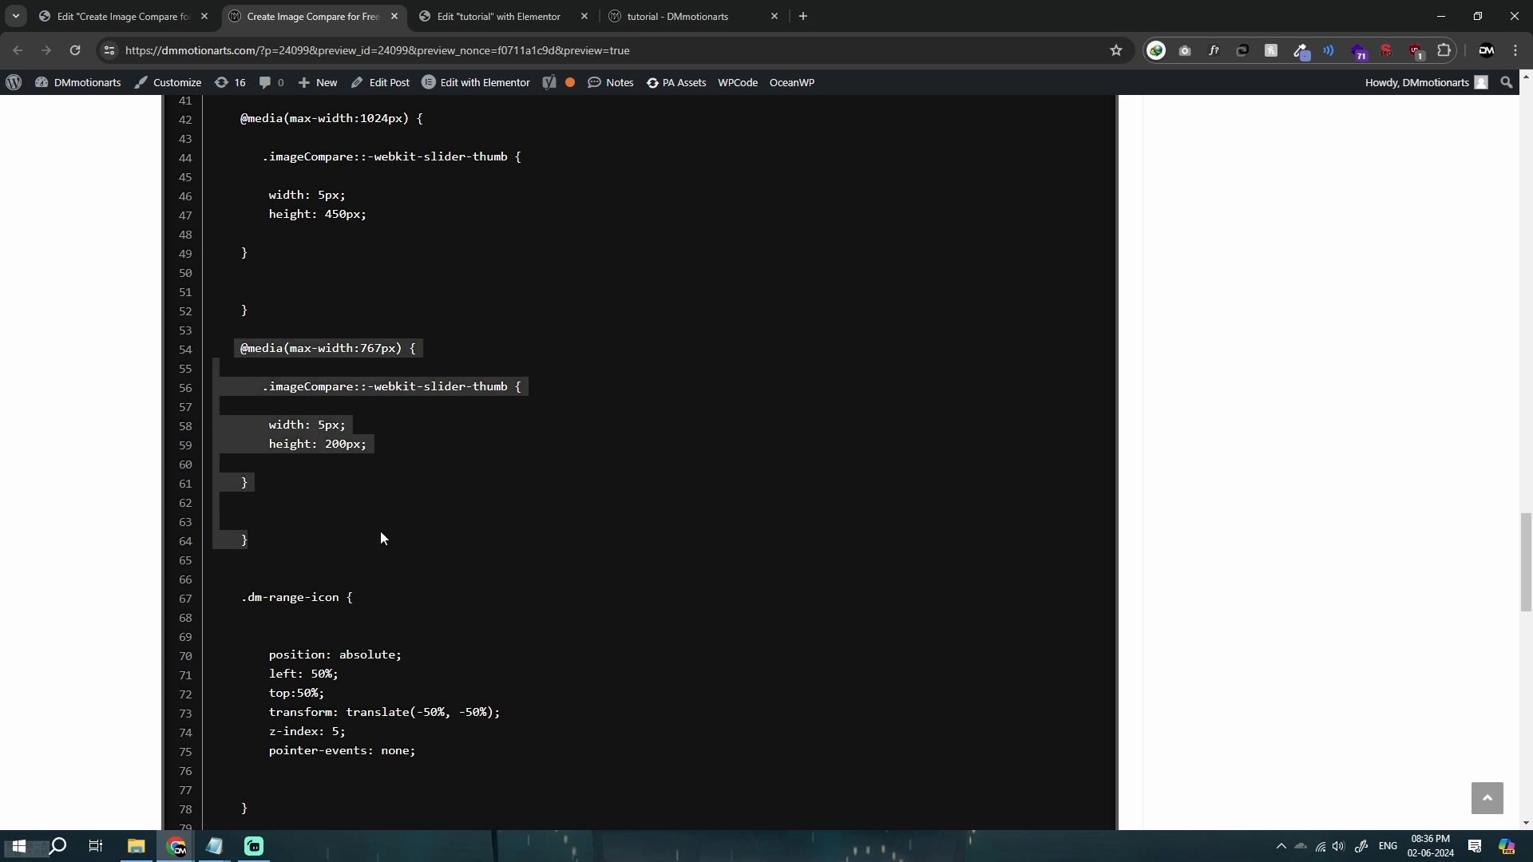
Return to the tutorial editor and paste the max-width:767px media rule directly below the max-width:1024px rule.
left_click(495, 16)
left_click(115, 549)
key("Return")
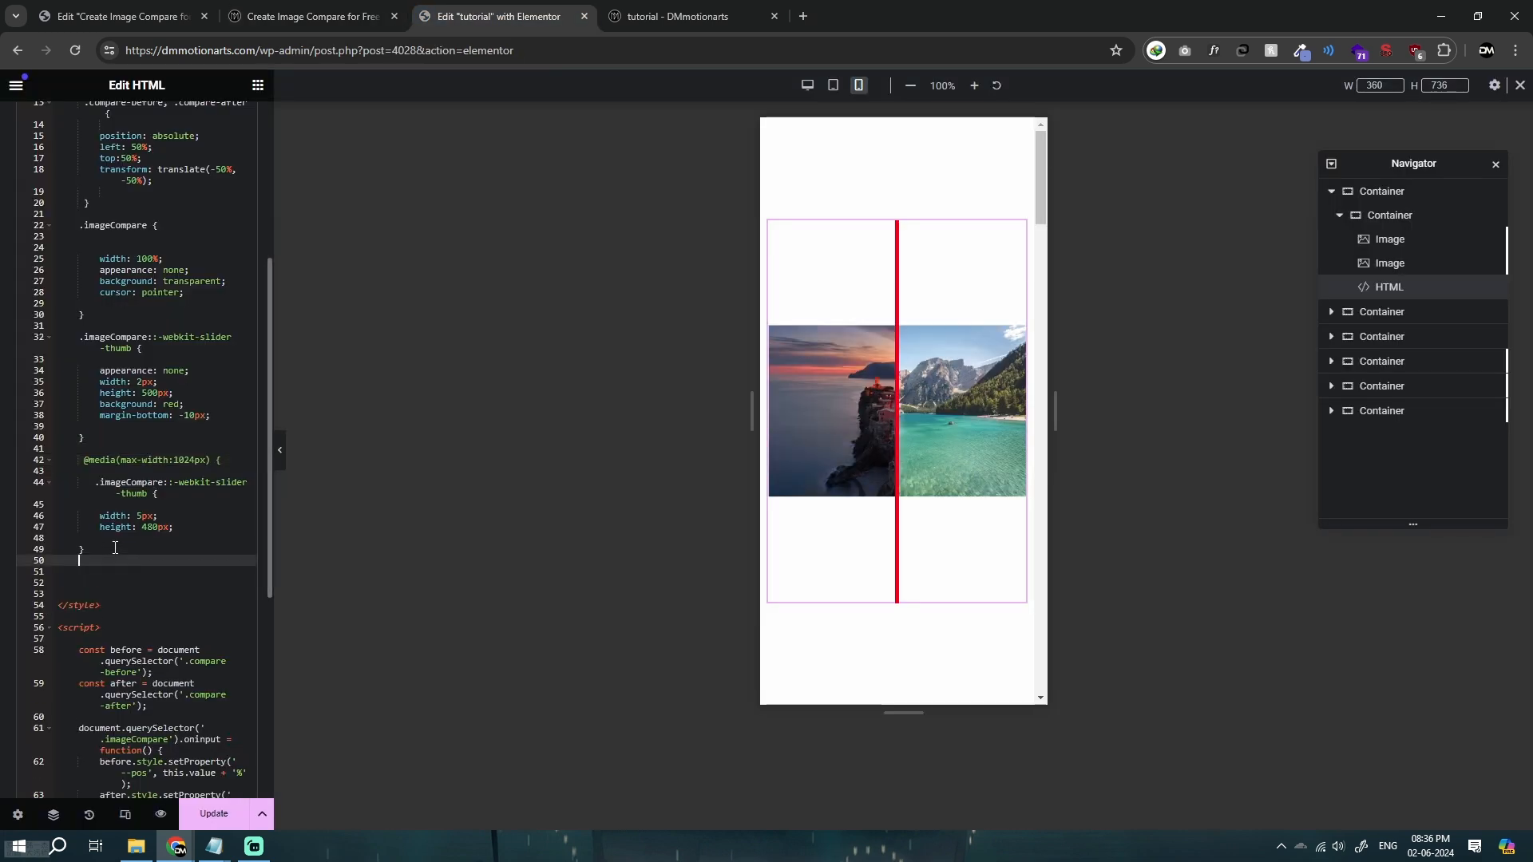
key("ctrl+v")
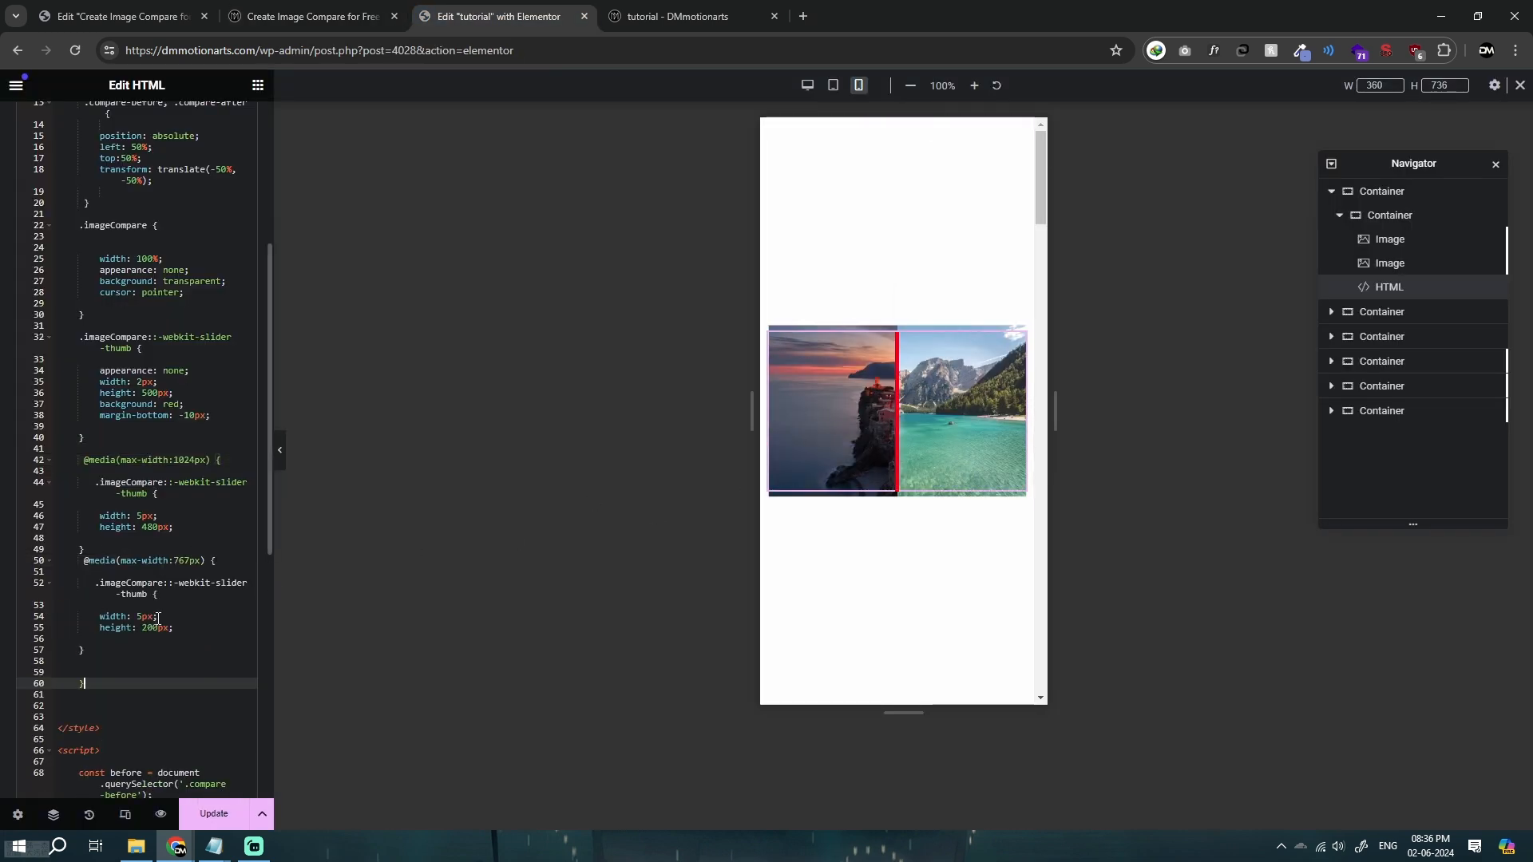
Set the slider thumb height in the max-width:767px rule to 220px and review its breakpoint and height values.
left_click(151, 627)
key("BackSpace")
type("2")
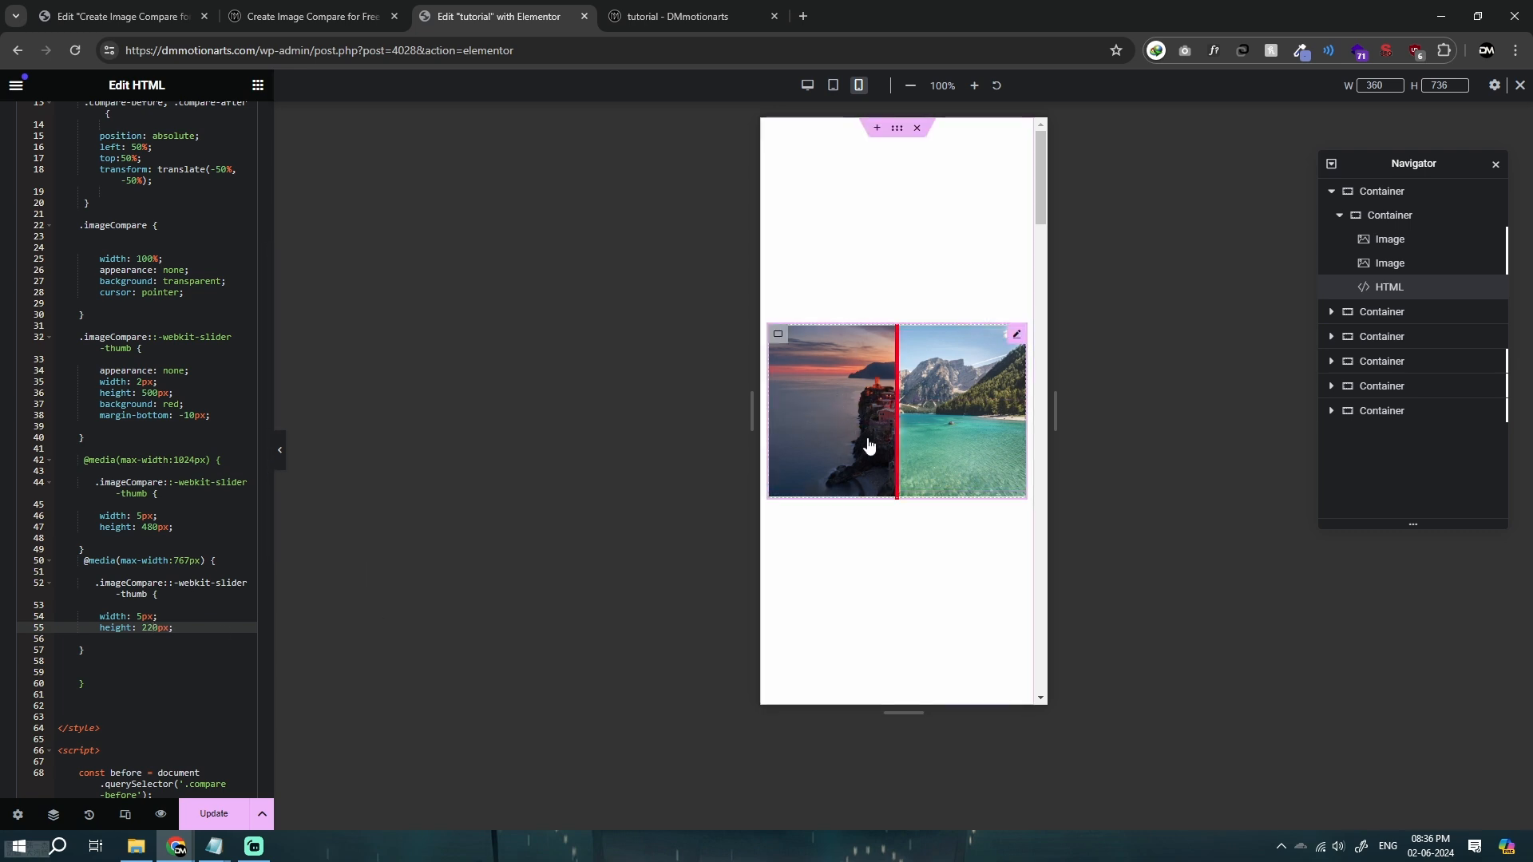
left_click_drag(173, 561, 191, 561)
left_click_drag(147, 627, 161, 629)
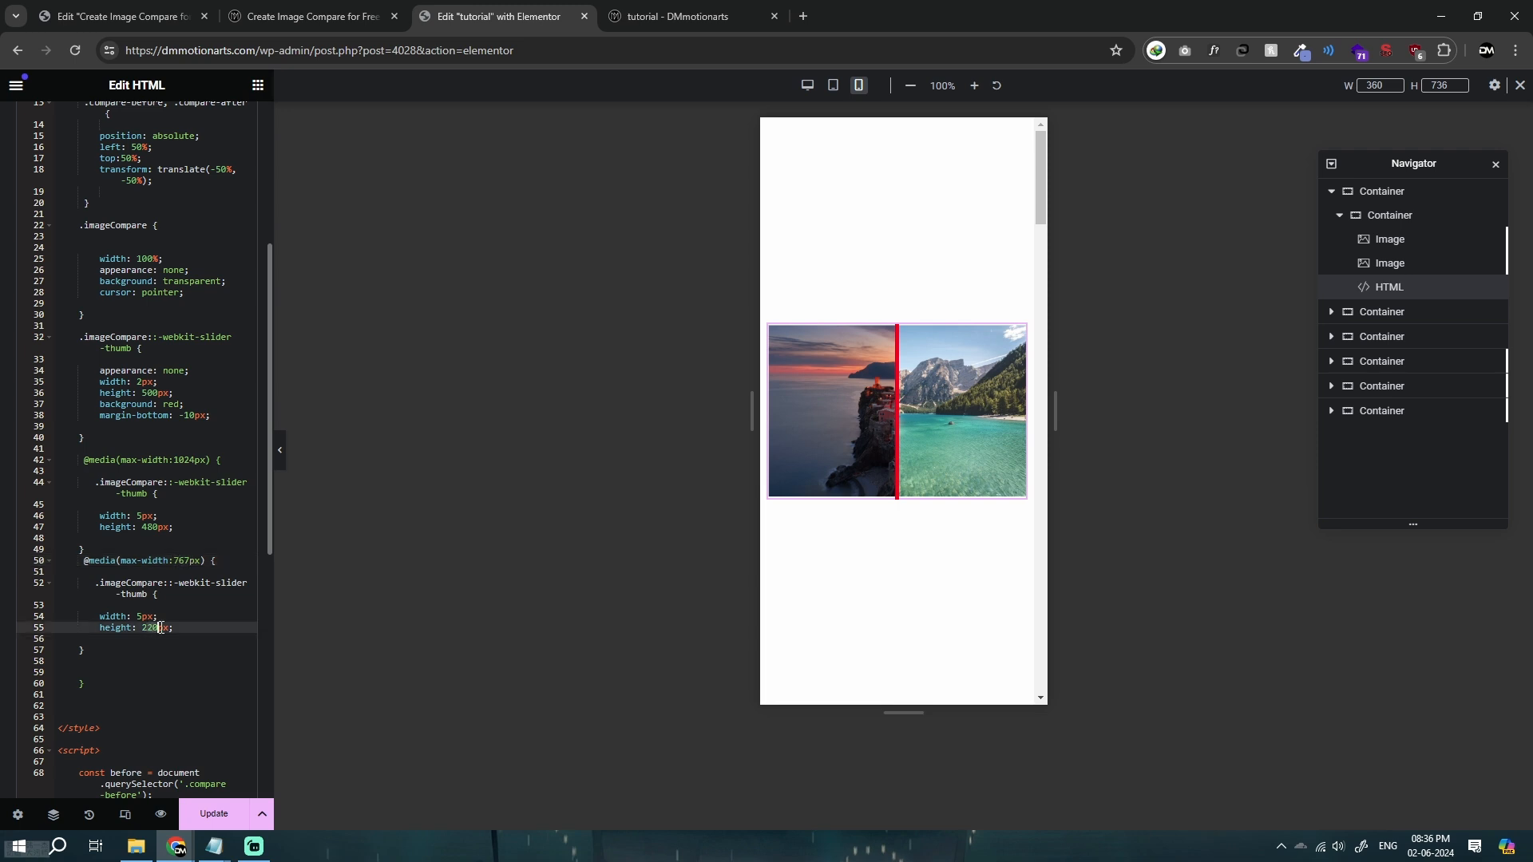
Compare the image slider and its divider in the mobile, tablet and desktop previews, ending on desktop.
left_click(157, 629)
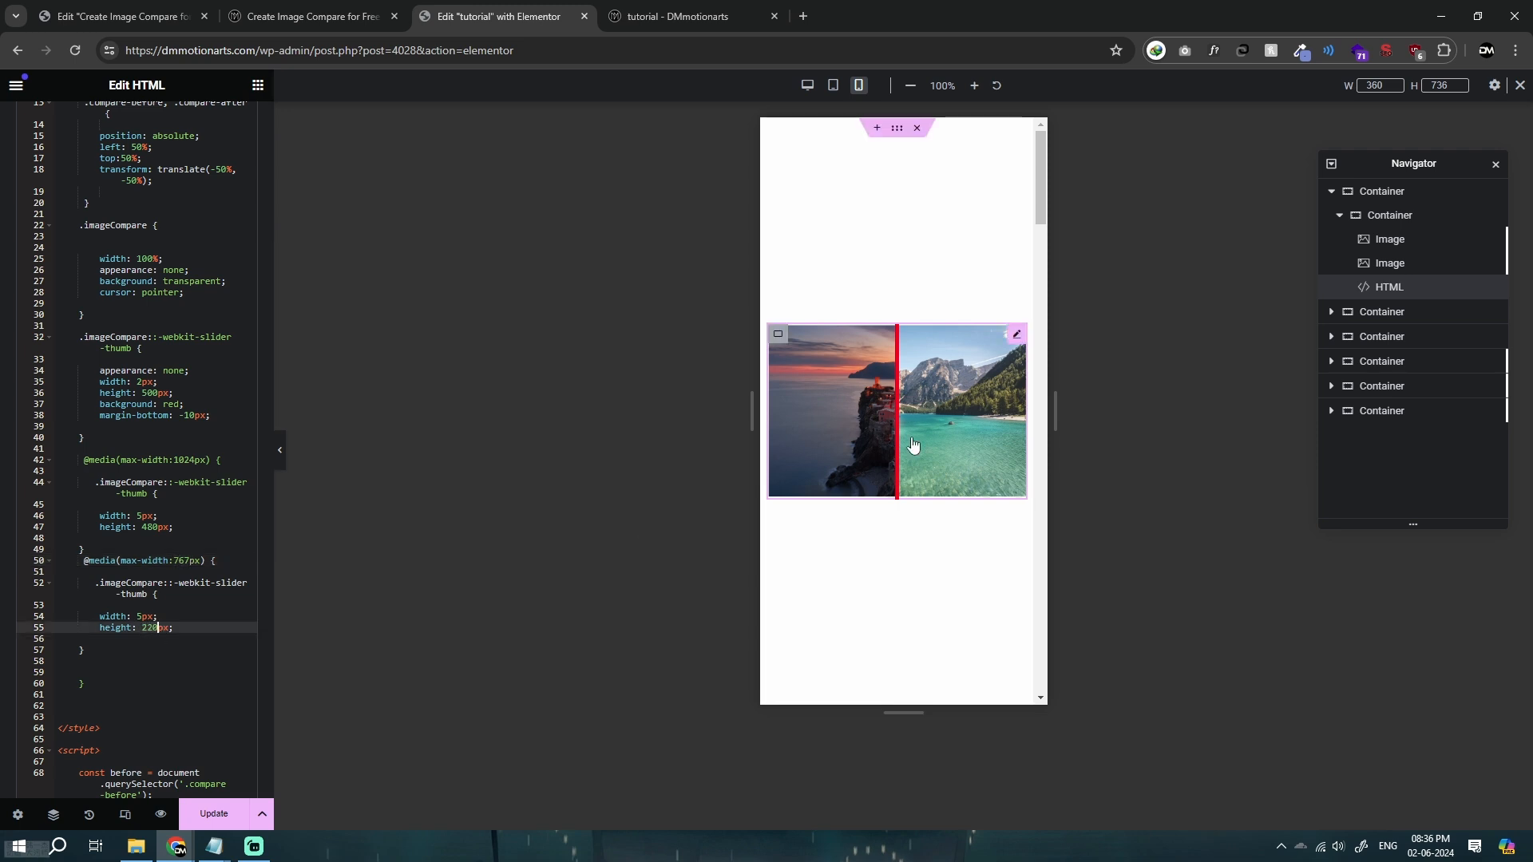
left_click(831, 84)
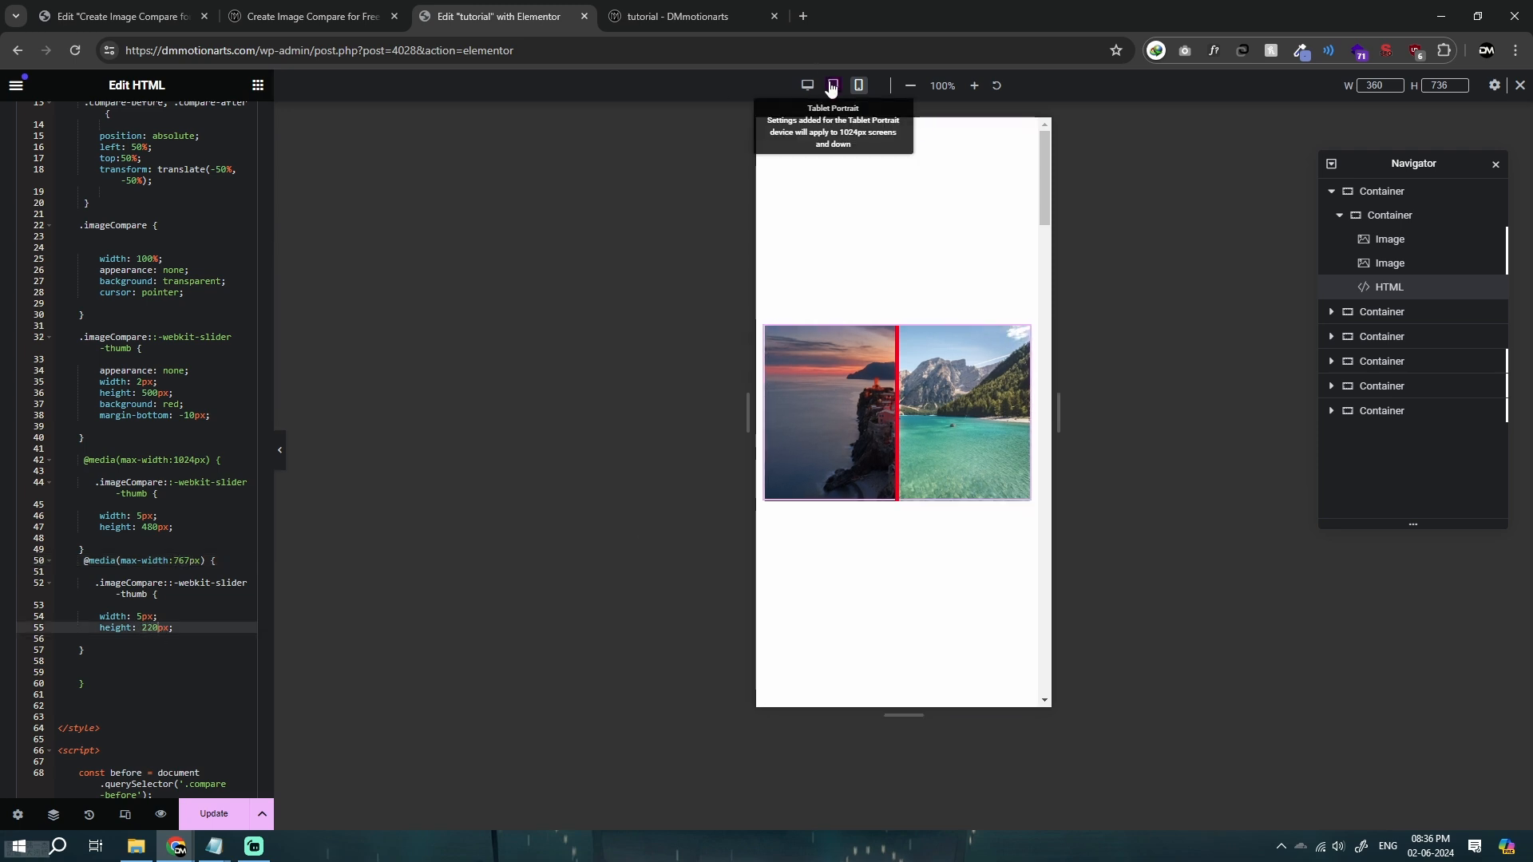
left_click(808, 86)
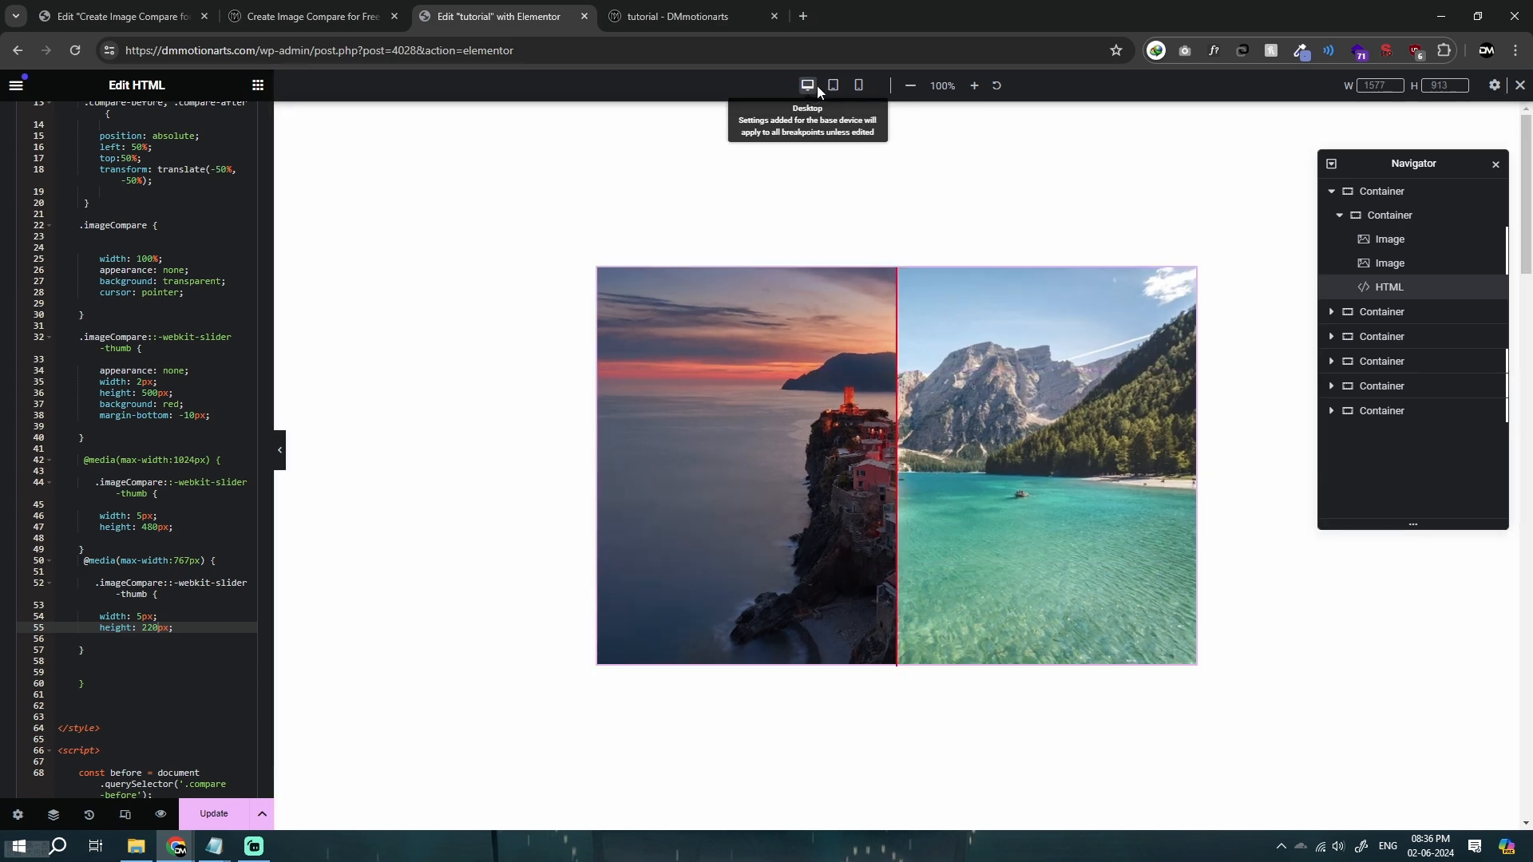
left_click(831, 92)
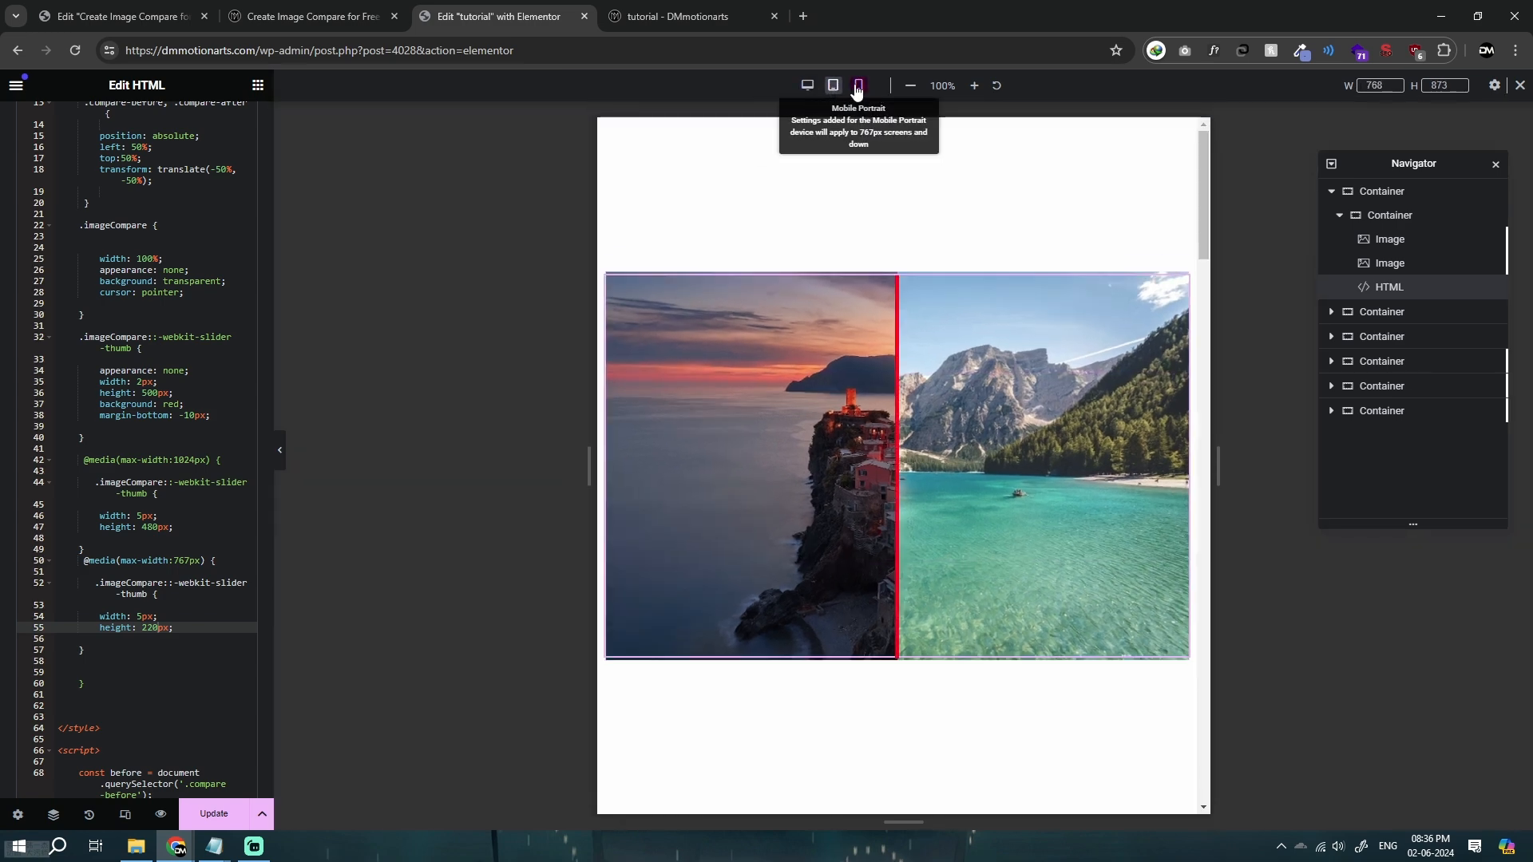
left_click(857, 87)
left_click(808, 85)
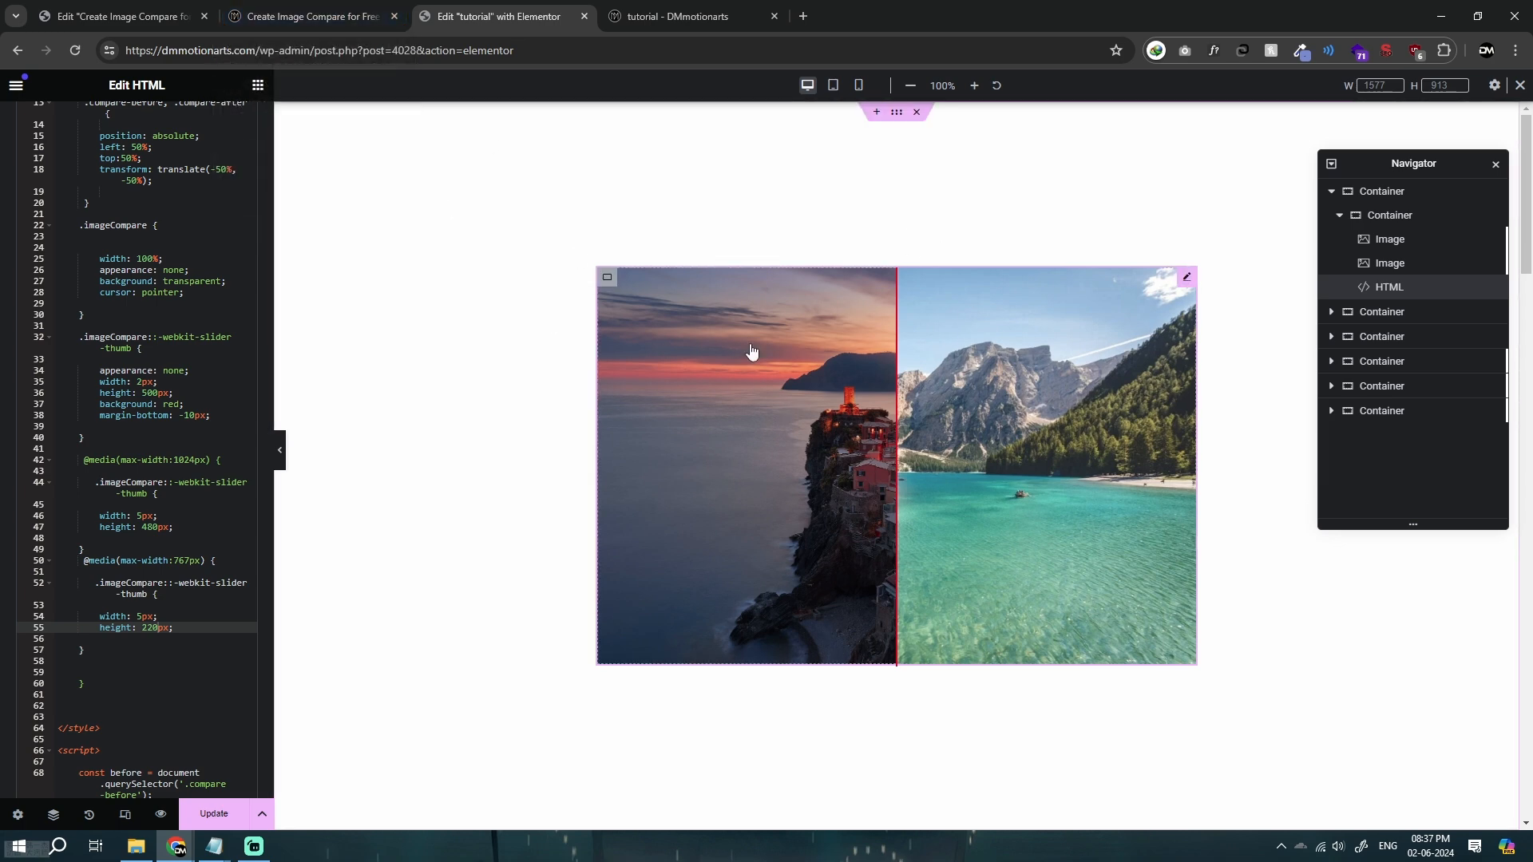
Add an Icon widget to the image compare container and move it above both images in the structure.
left_click(258, 85)
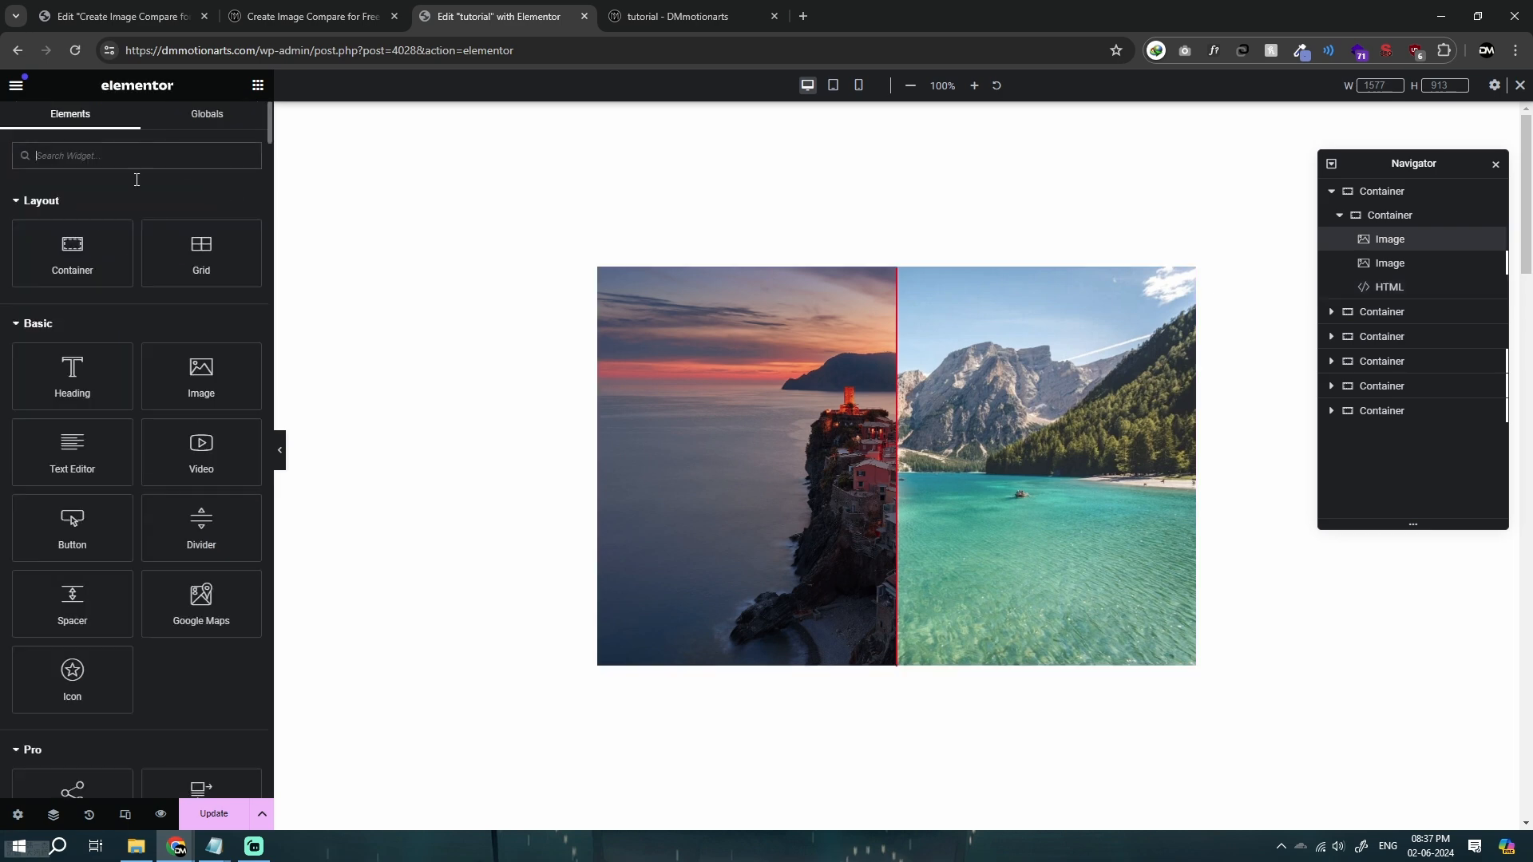
type("icon")
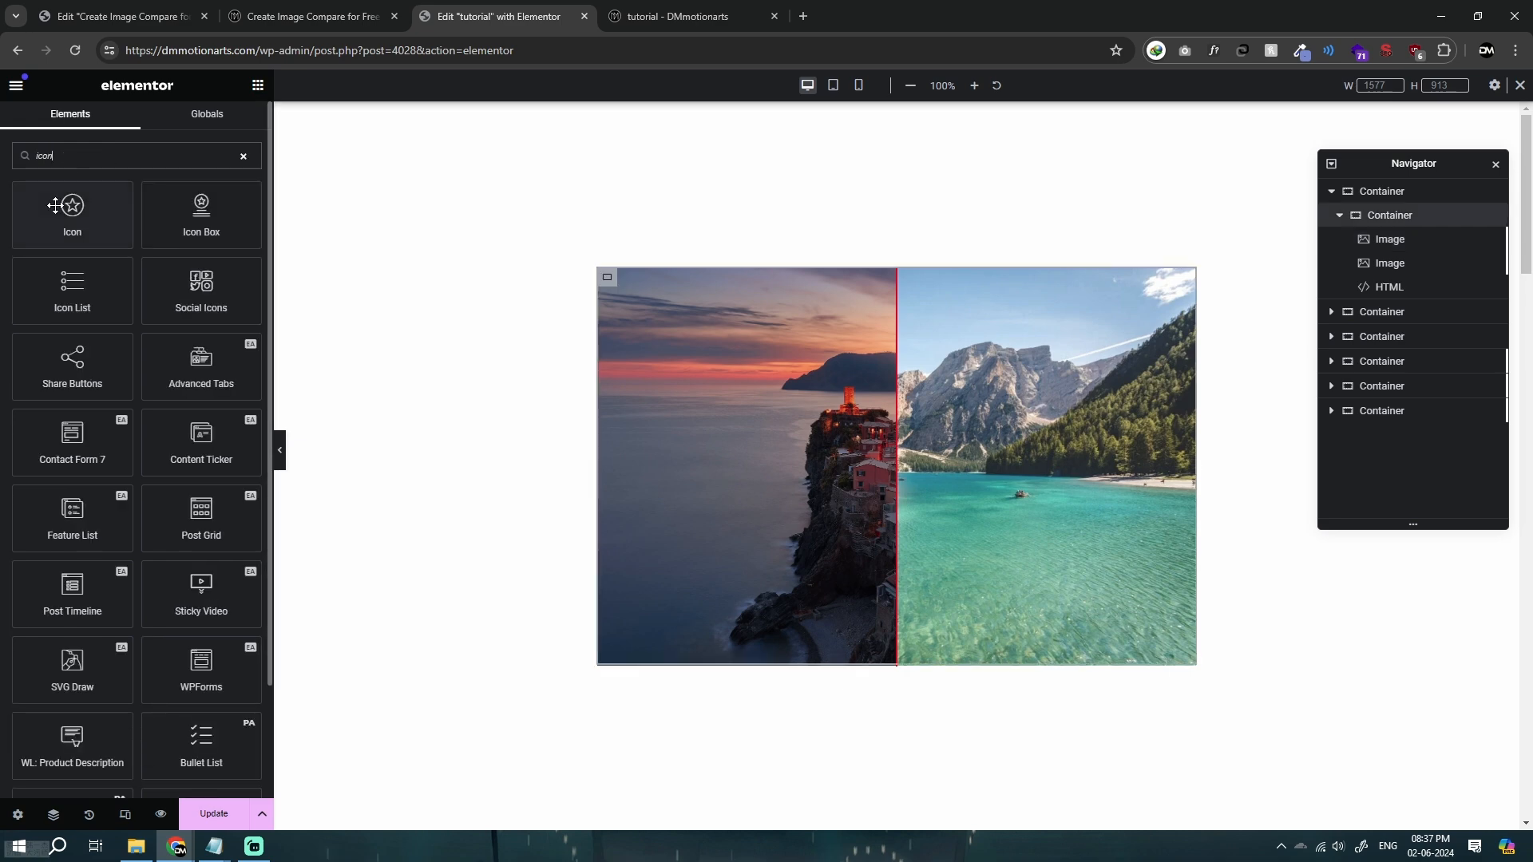
left_click_drag(55, 206, 777, 438)
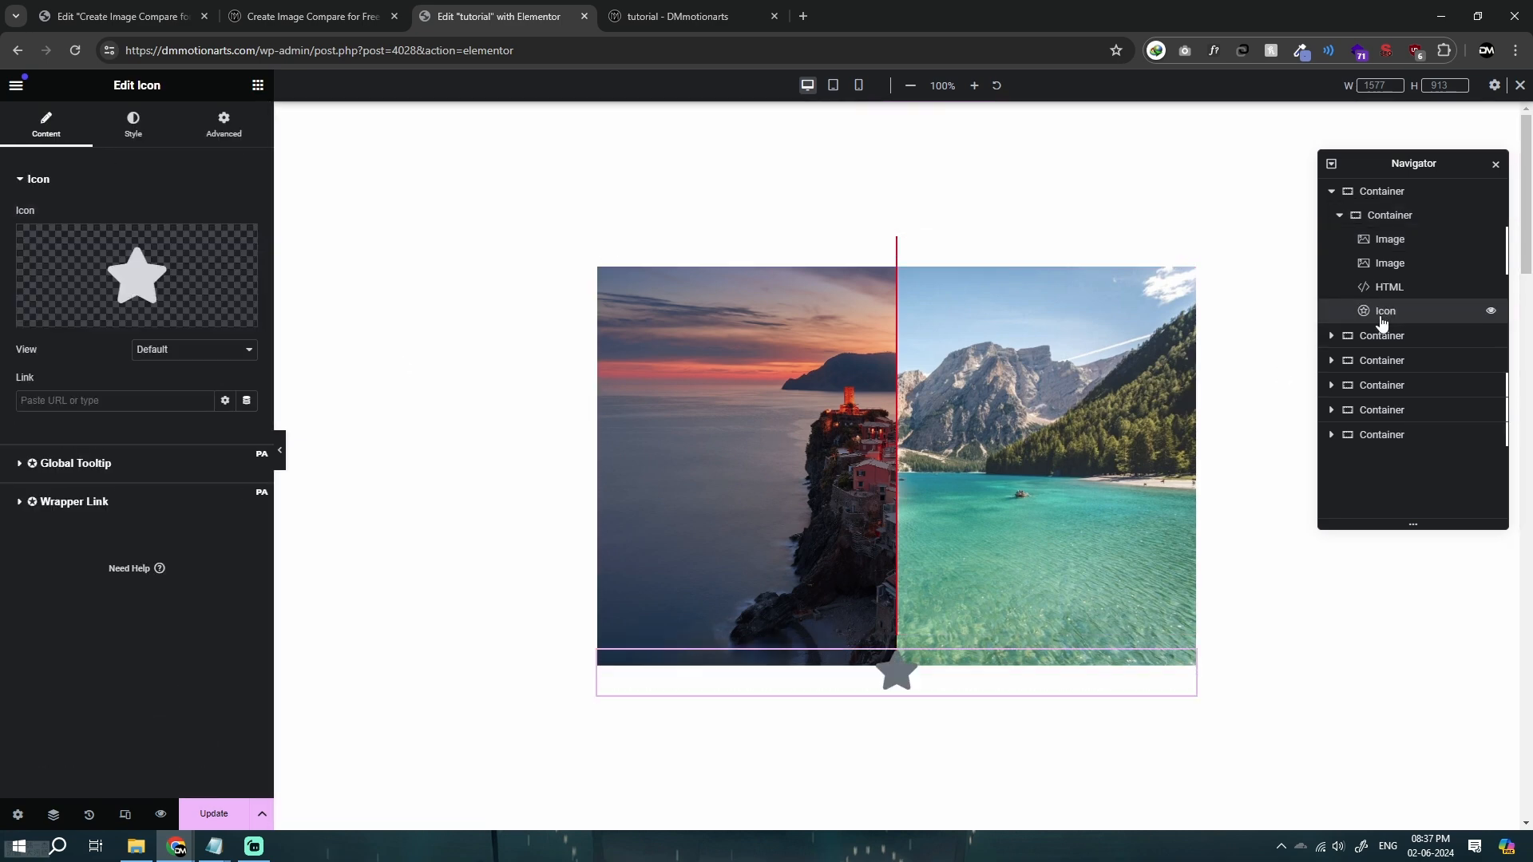
left_click_drag(1378, 318, 1412, 248)
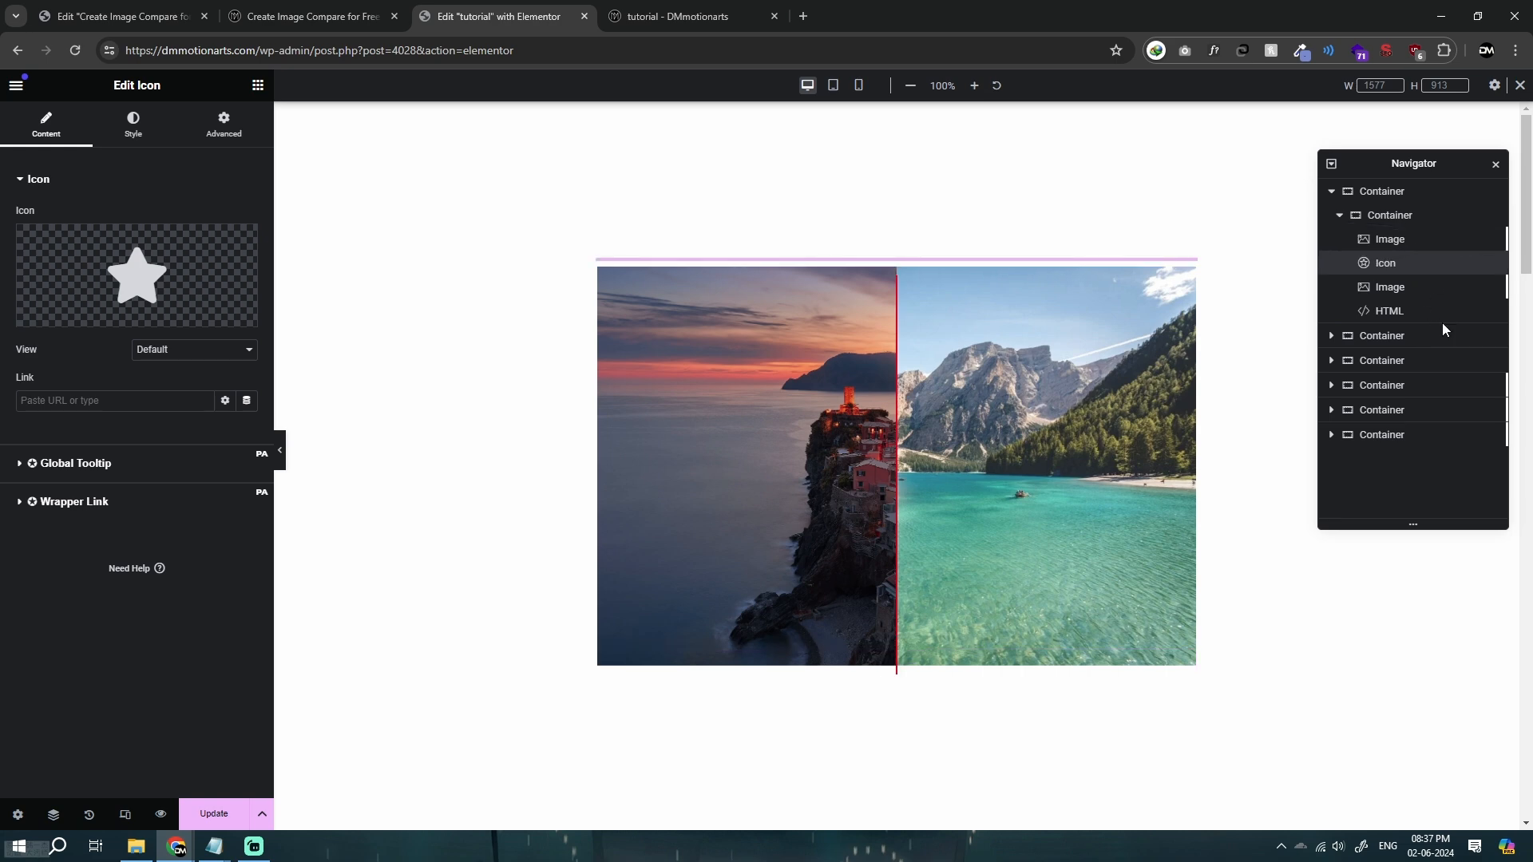
left_click_drag(1389, 265, 1395, 238)
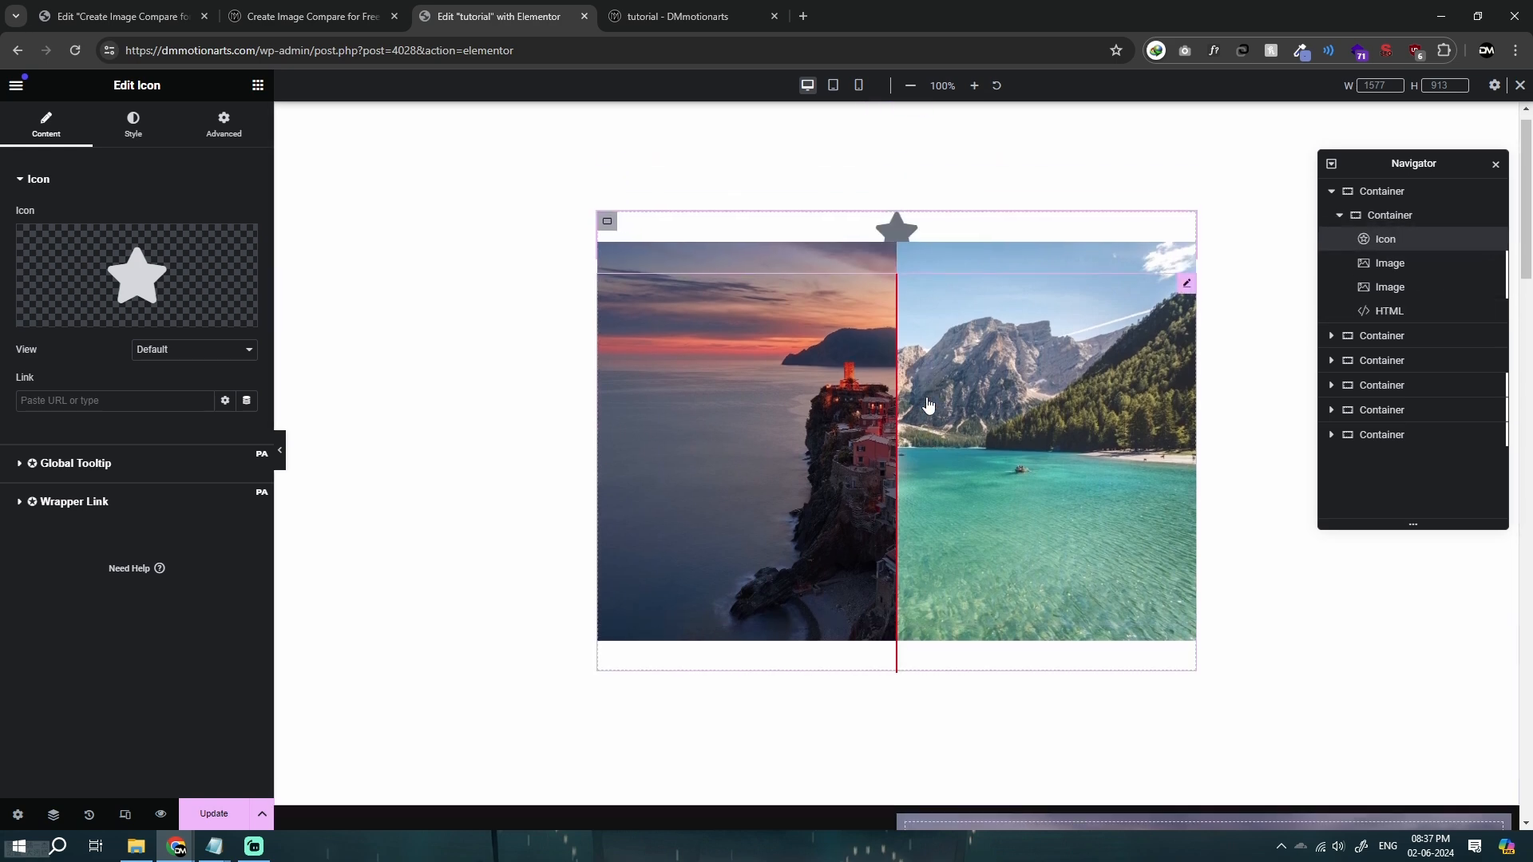
scroll(582, 575, "down", 8)
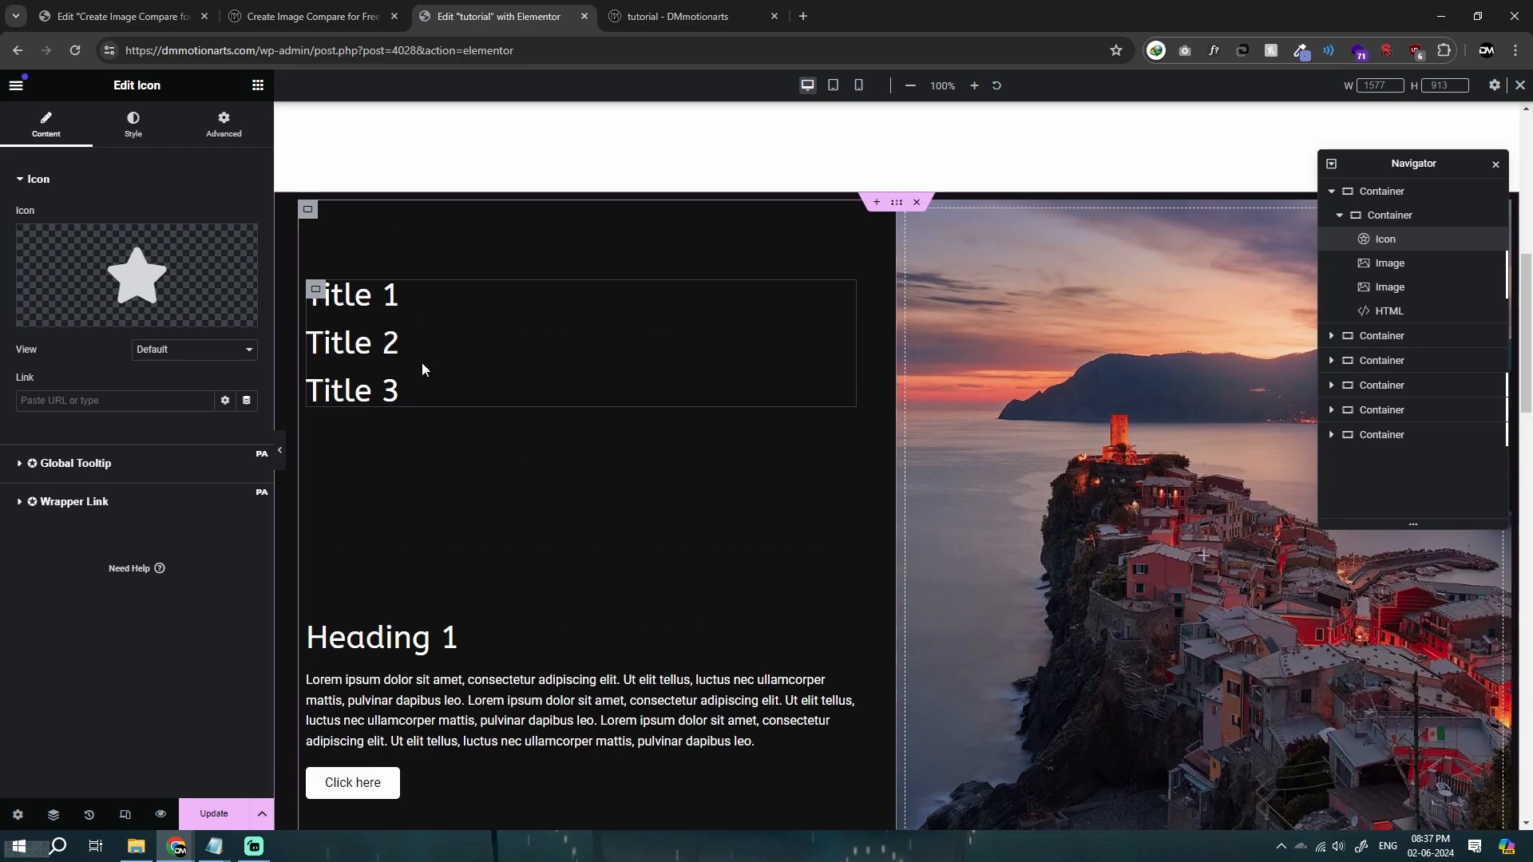
left_click(371, 297)
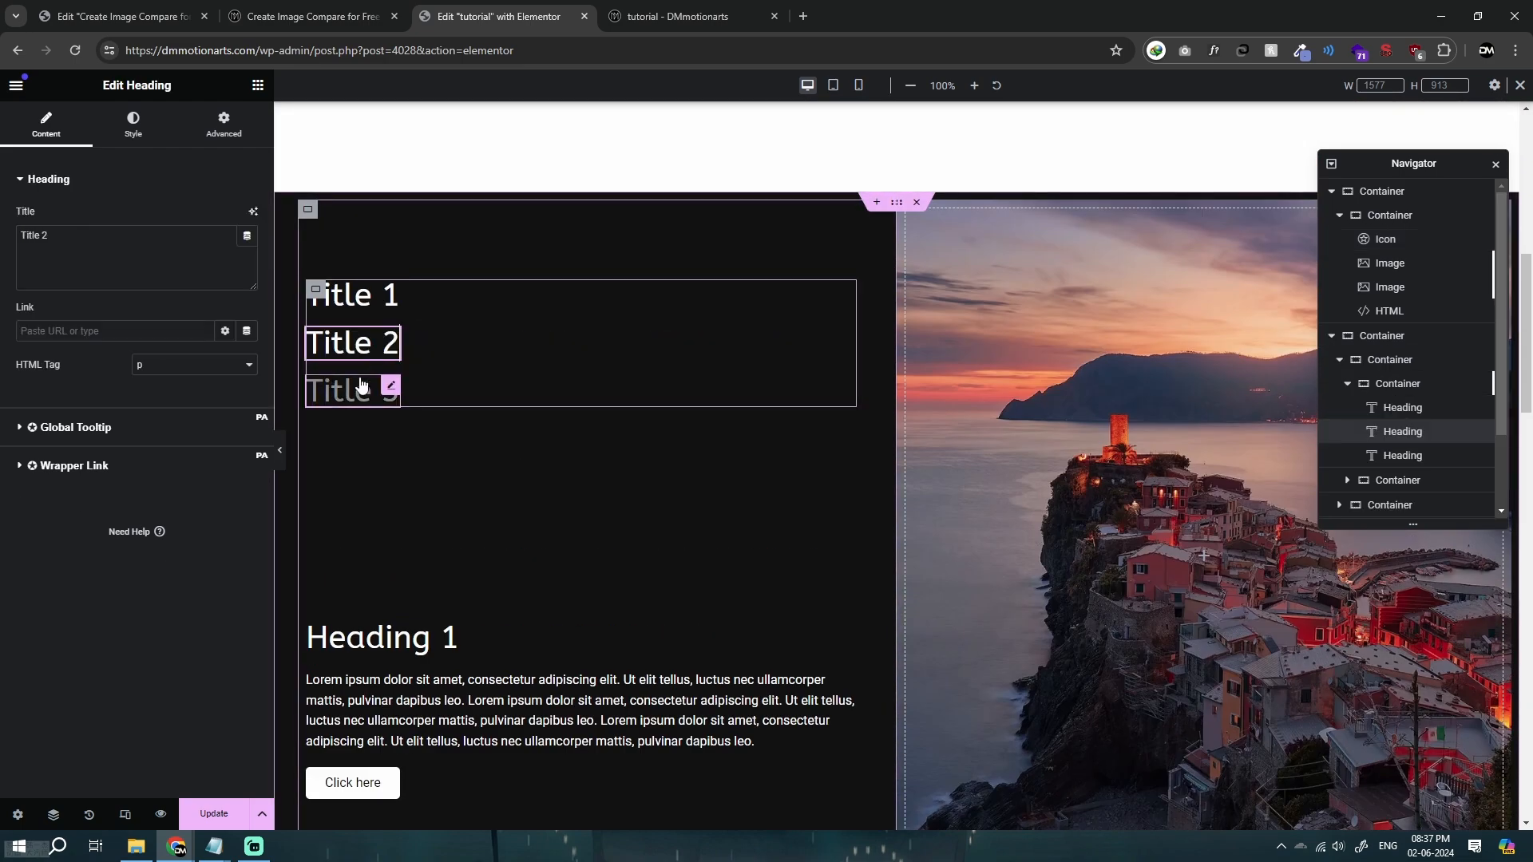
scroll(559, 563, "down", 10)
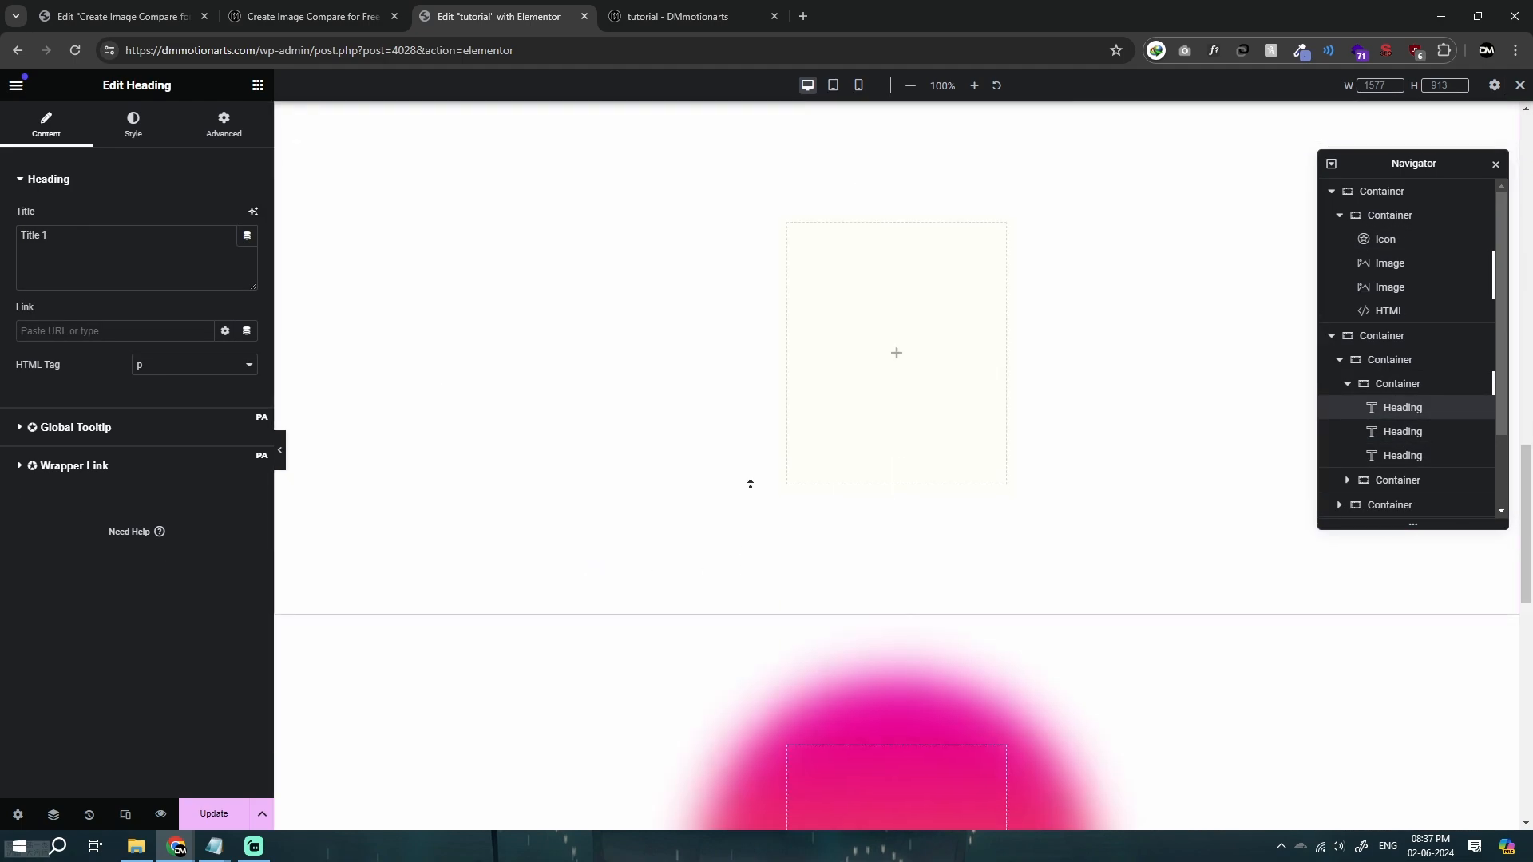
Set the star icon's Z-Index to 999 in its layout settings.
left_click(923, 257)
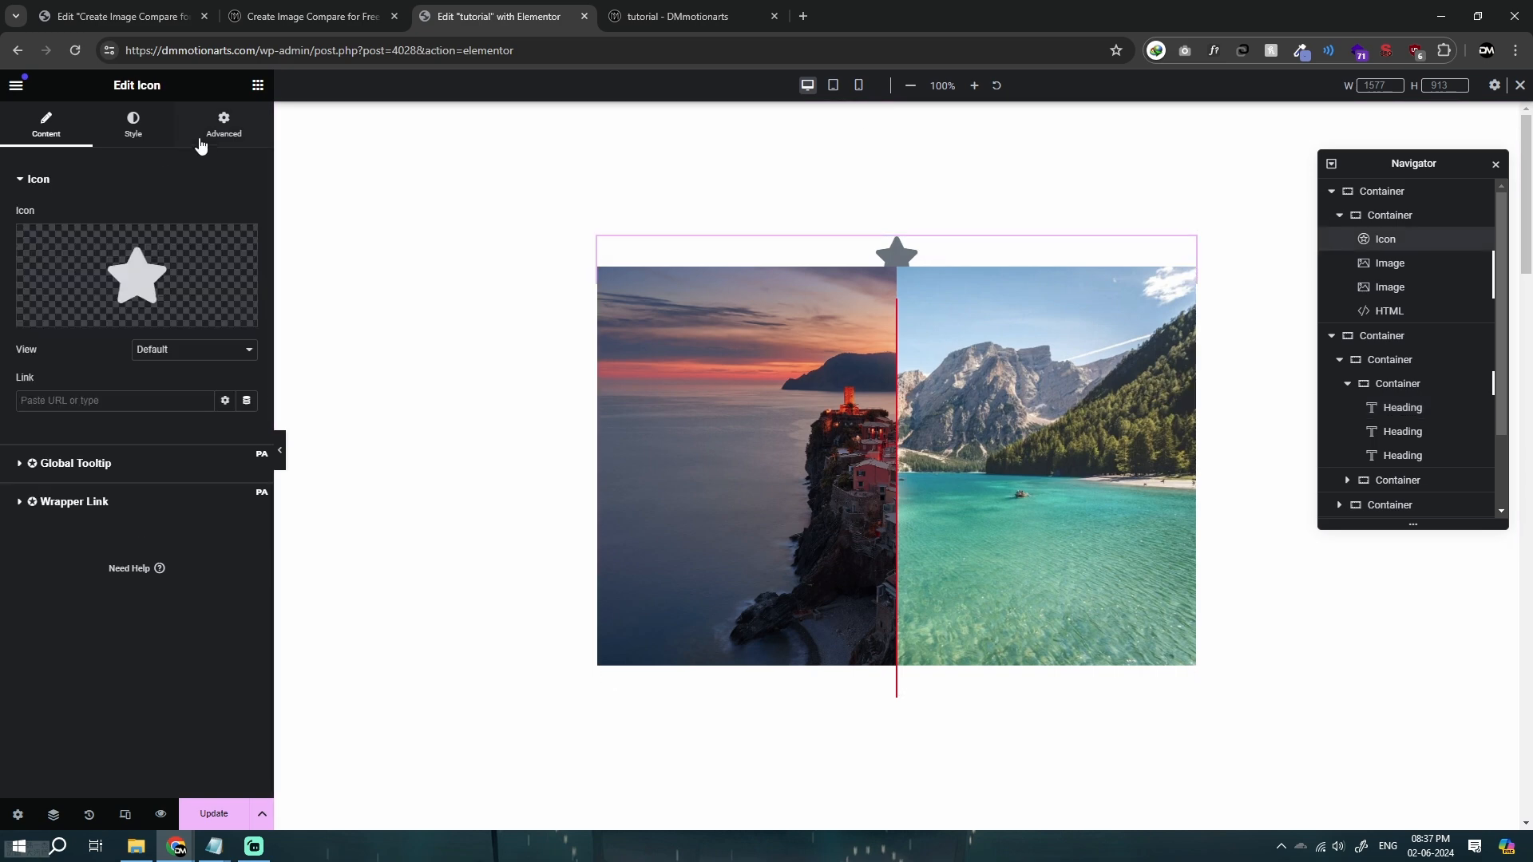
left_click(224, 126)
left_click(221, 577)
type("999")
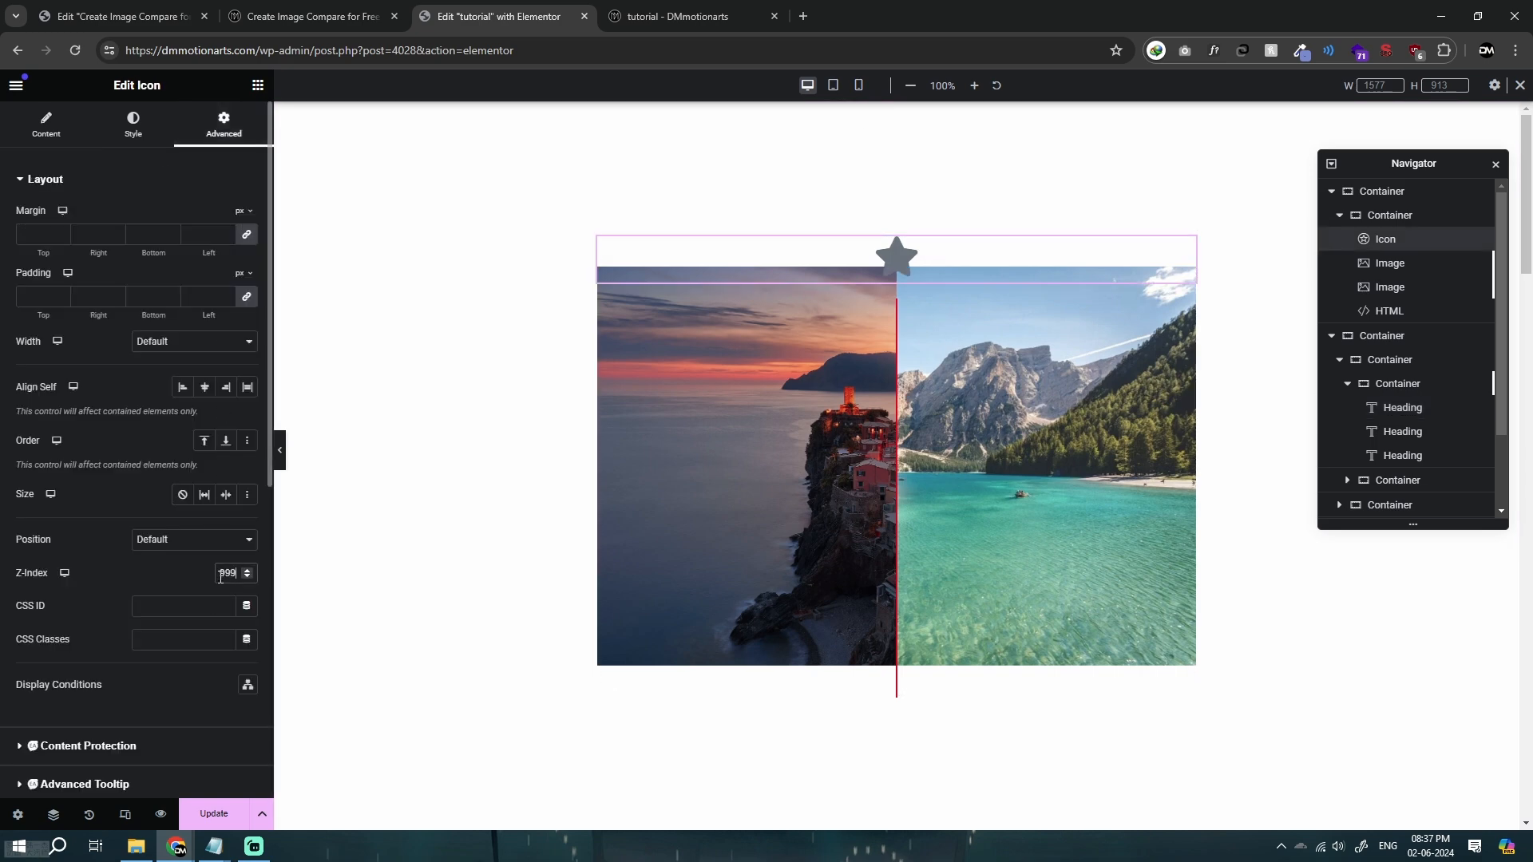
Replace the star with the solid double-headed horizontal arrow, searching the icon library for "arrow".
left_click(63, 132)
left_click(136, 275)
left_click(708, 209)
type("a")
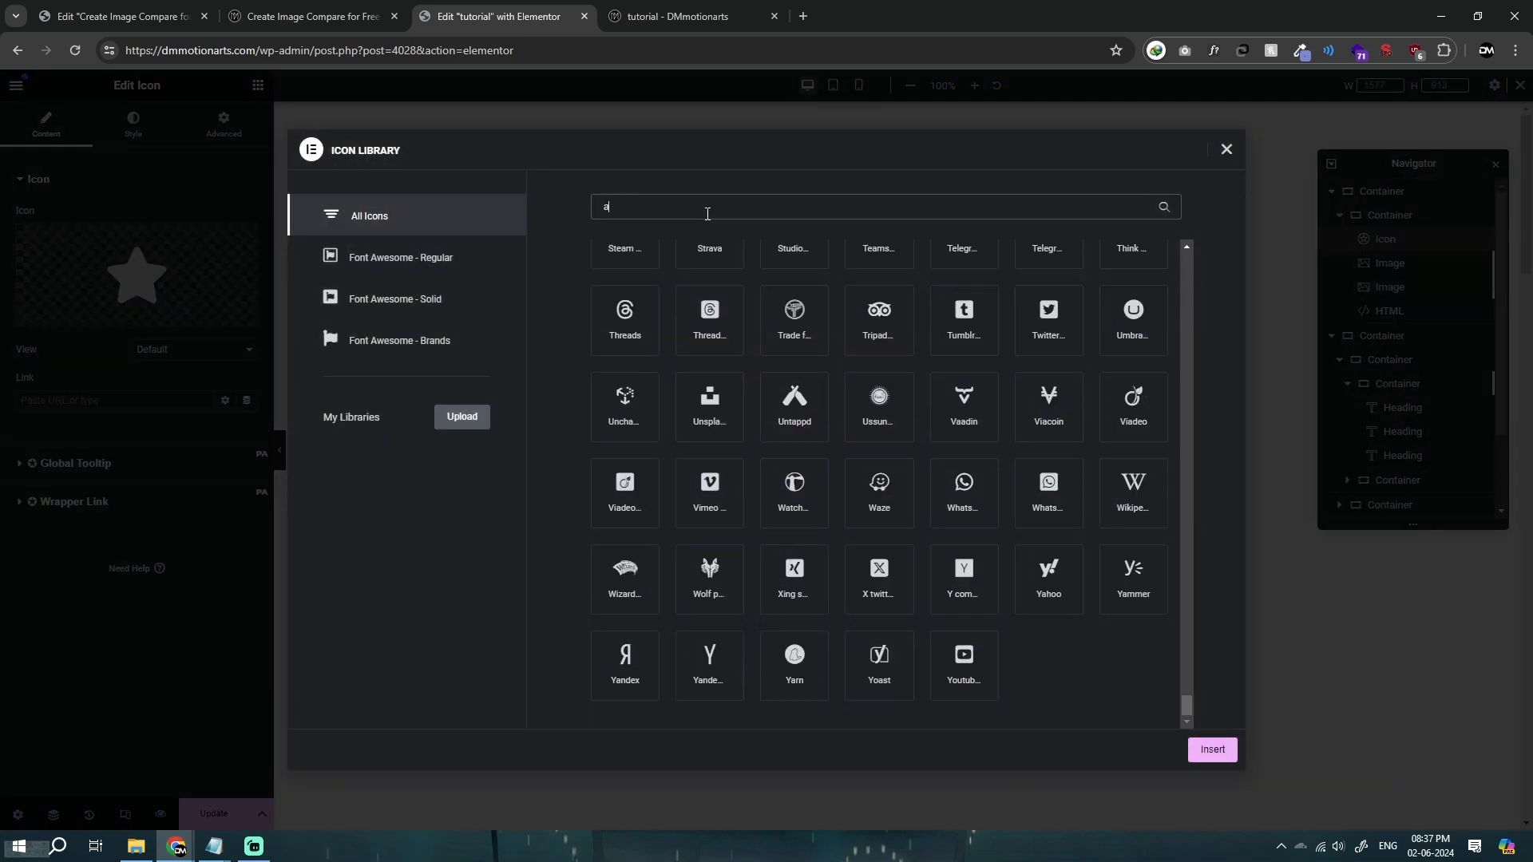
type("rrow")
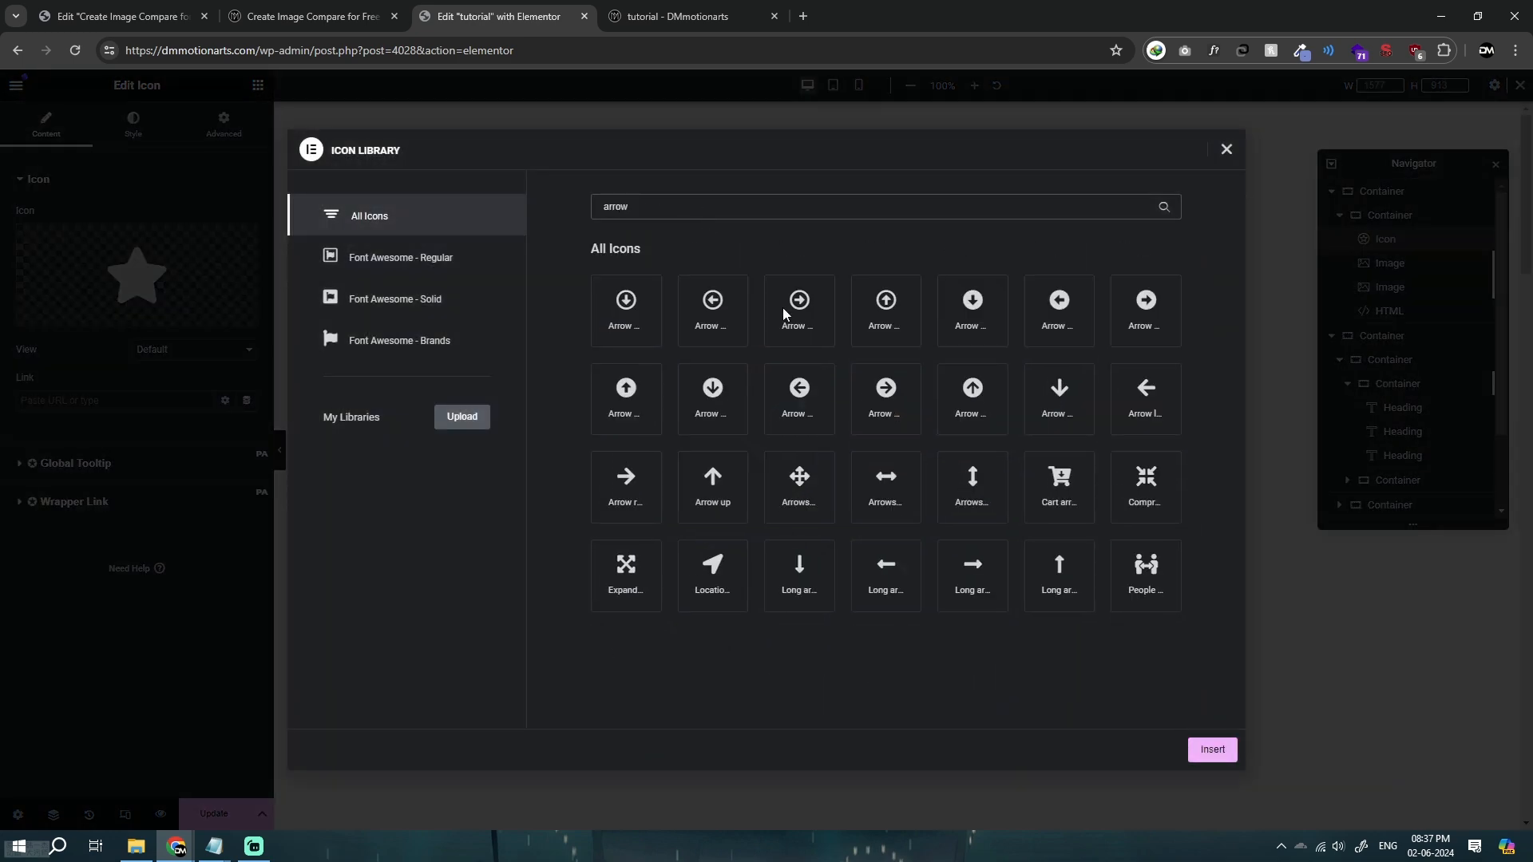
left_click(893, 512)
left_click(1213, 749)
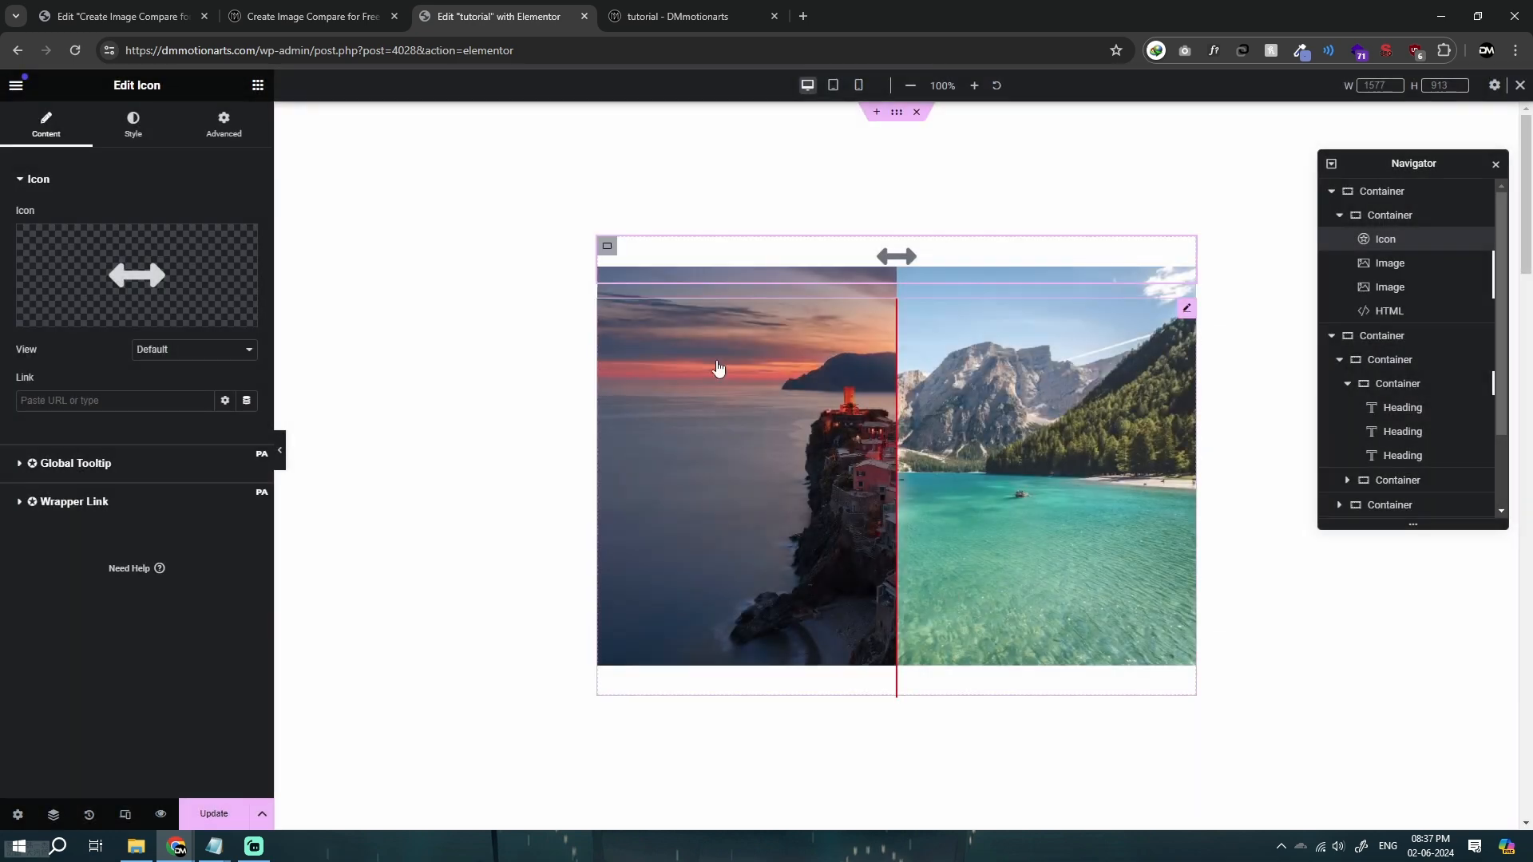
Set the arrow icon's view to Stacked, with primary color #FFFFFF and secondary color #000000.
left_click(179, 353)
left_click(171, 380)
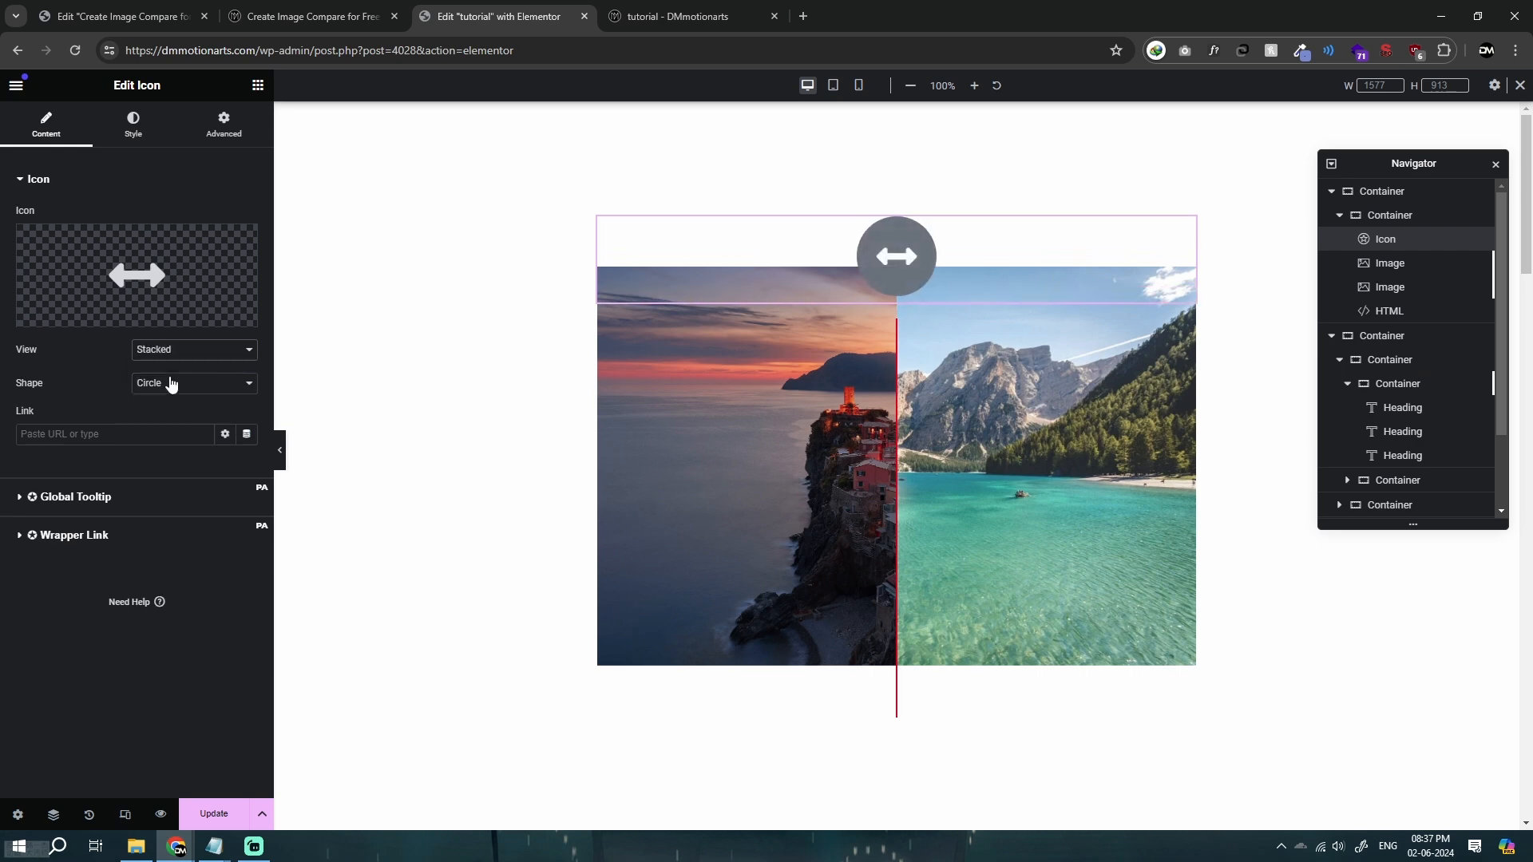
left_click(170, 127)
left_click(247, 284)
left_click_drag(215, 356, 140, 319)
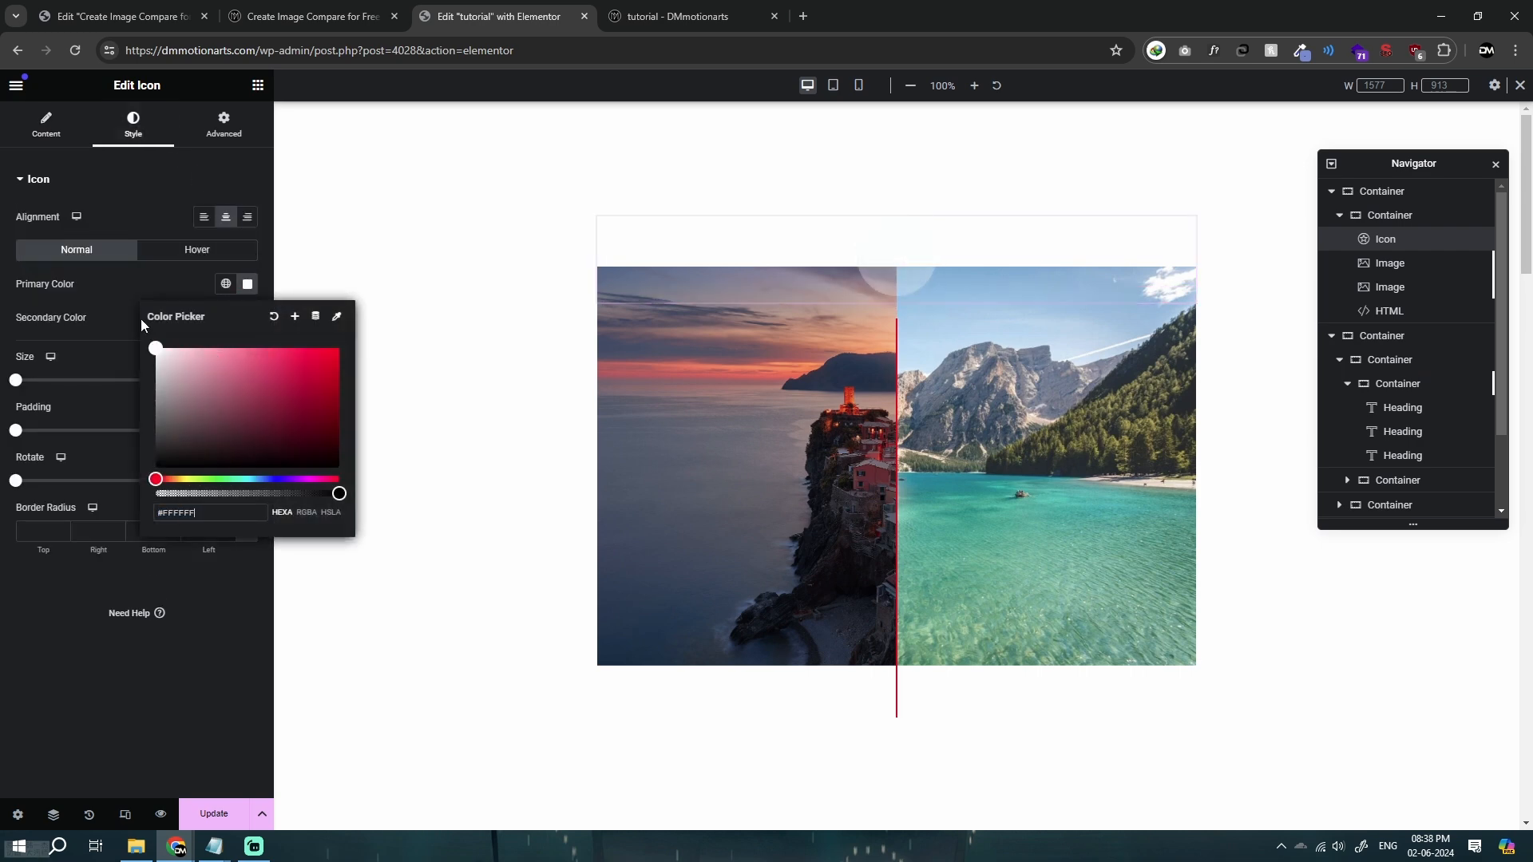
left_click(3, 308)
left_click(249, 317)
left_click_drag(183, 448, 118, 532)
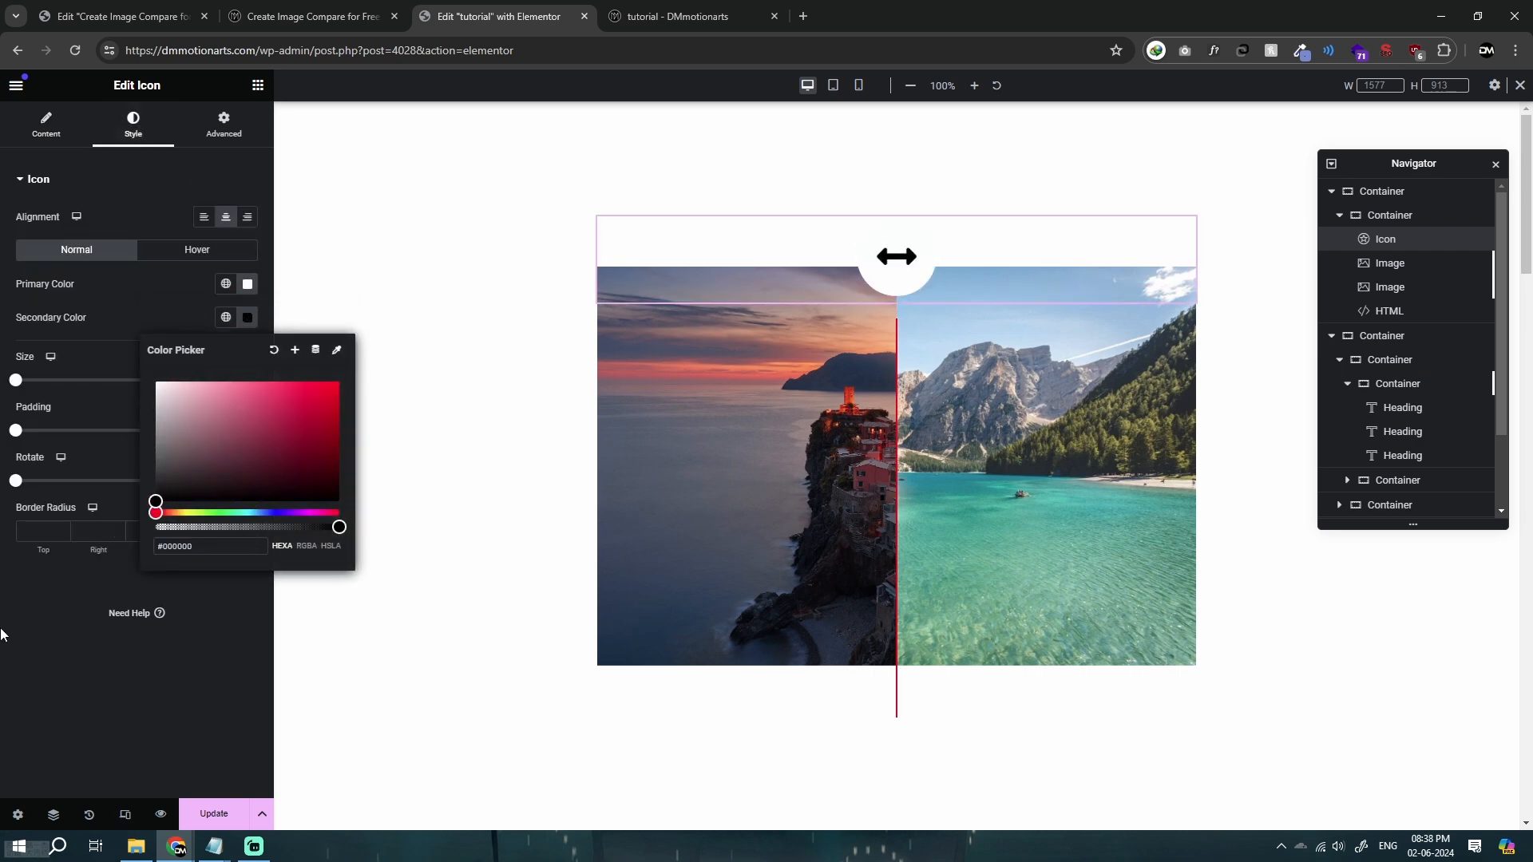
left_click(57, 592)
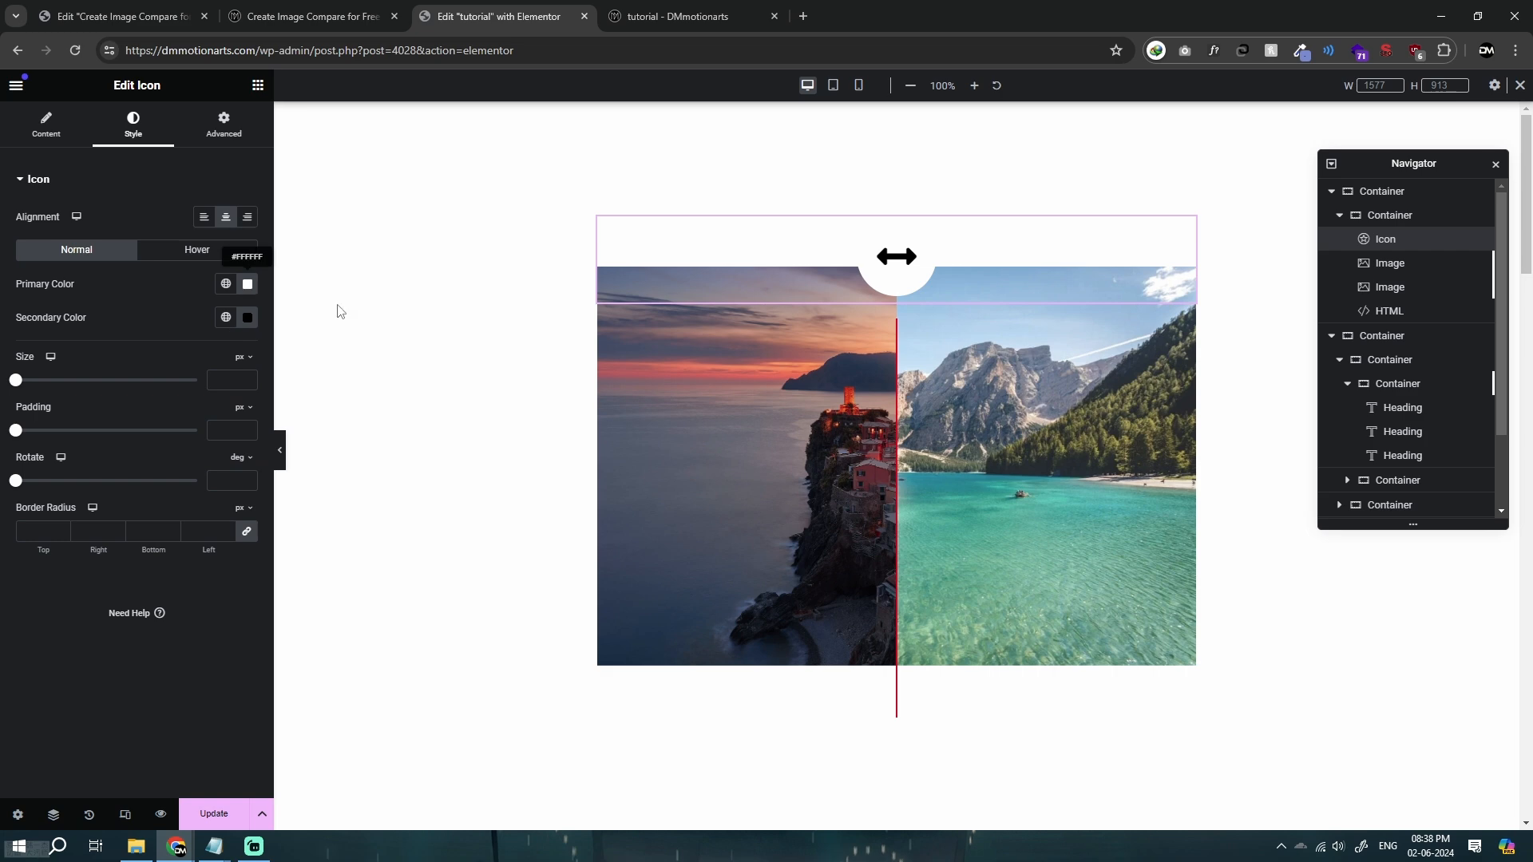
Copy the .dm-range-icon rule from the code in the image compare post preview.
left_click(339, 12)
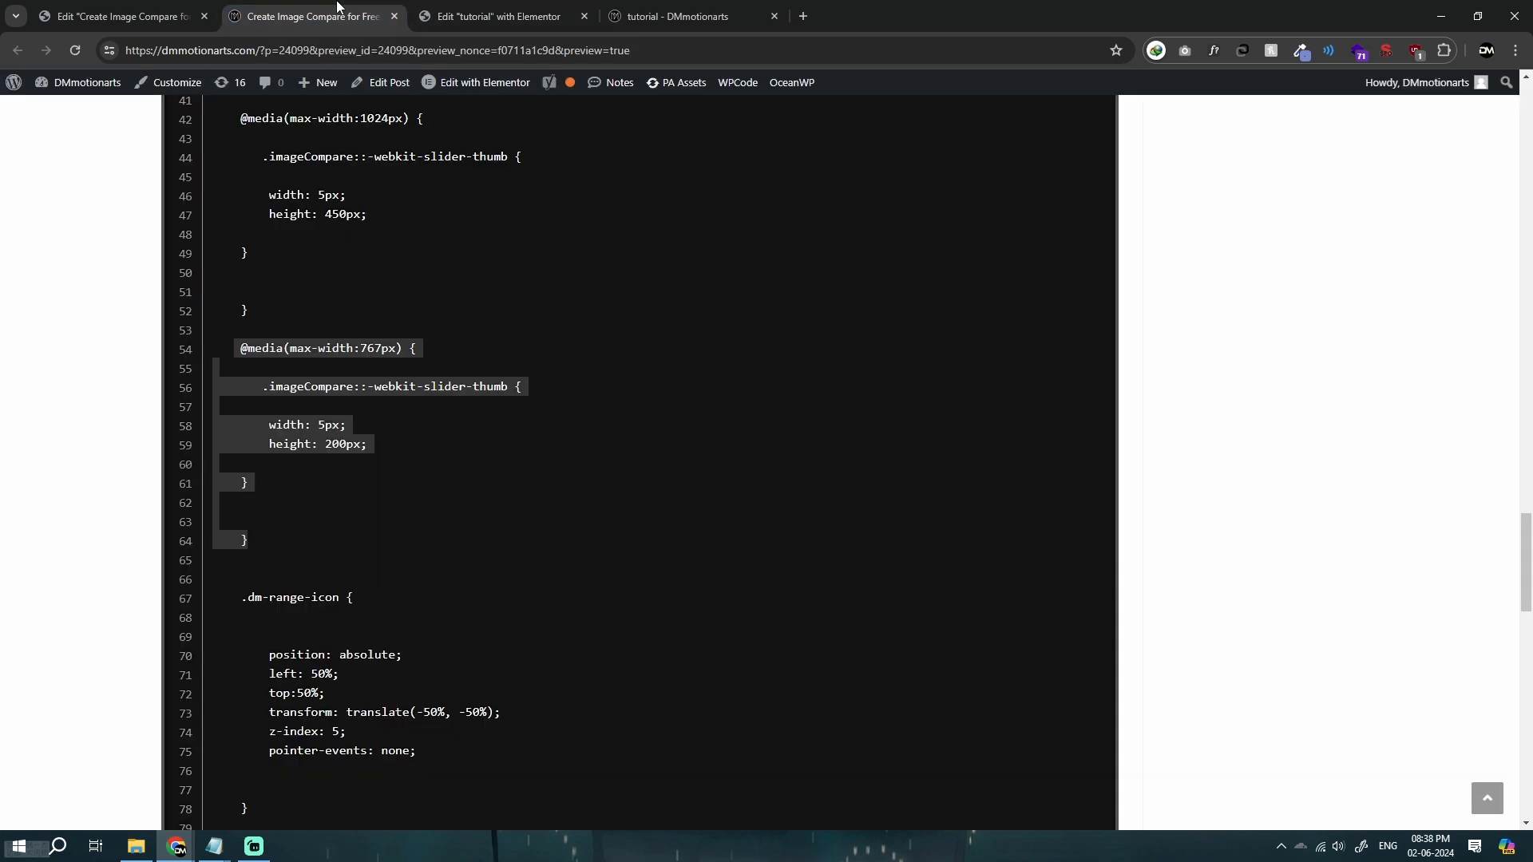
left_click(468, 301)
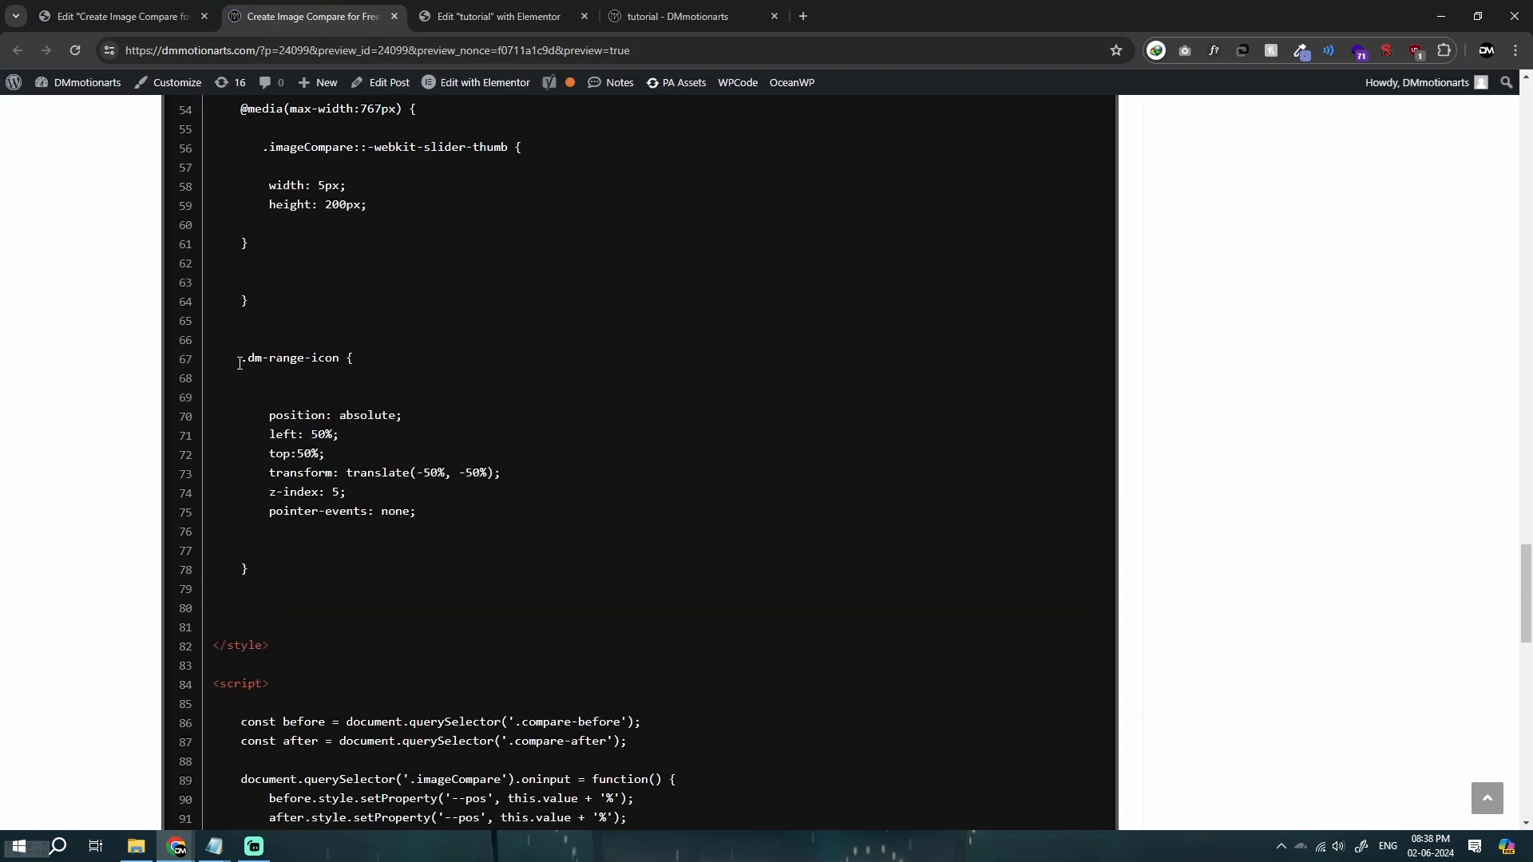
left_click_drag(238, 360, 380, 575)
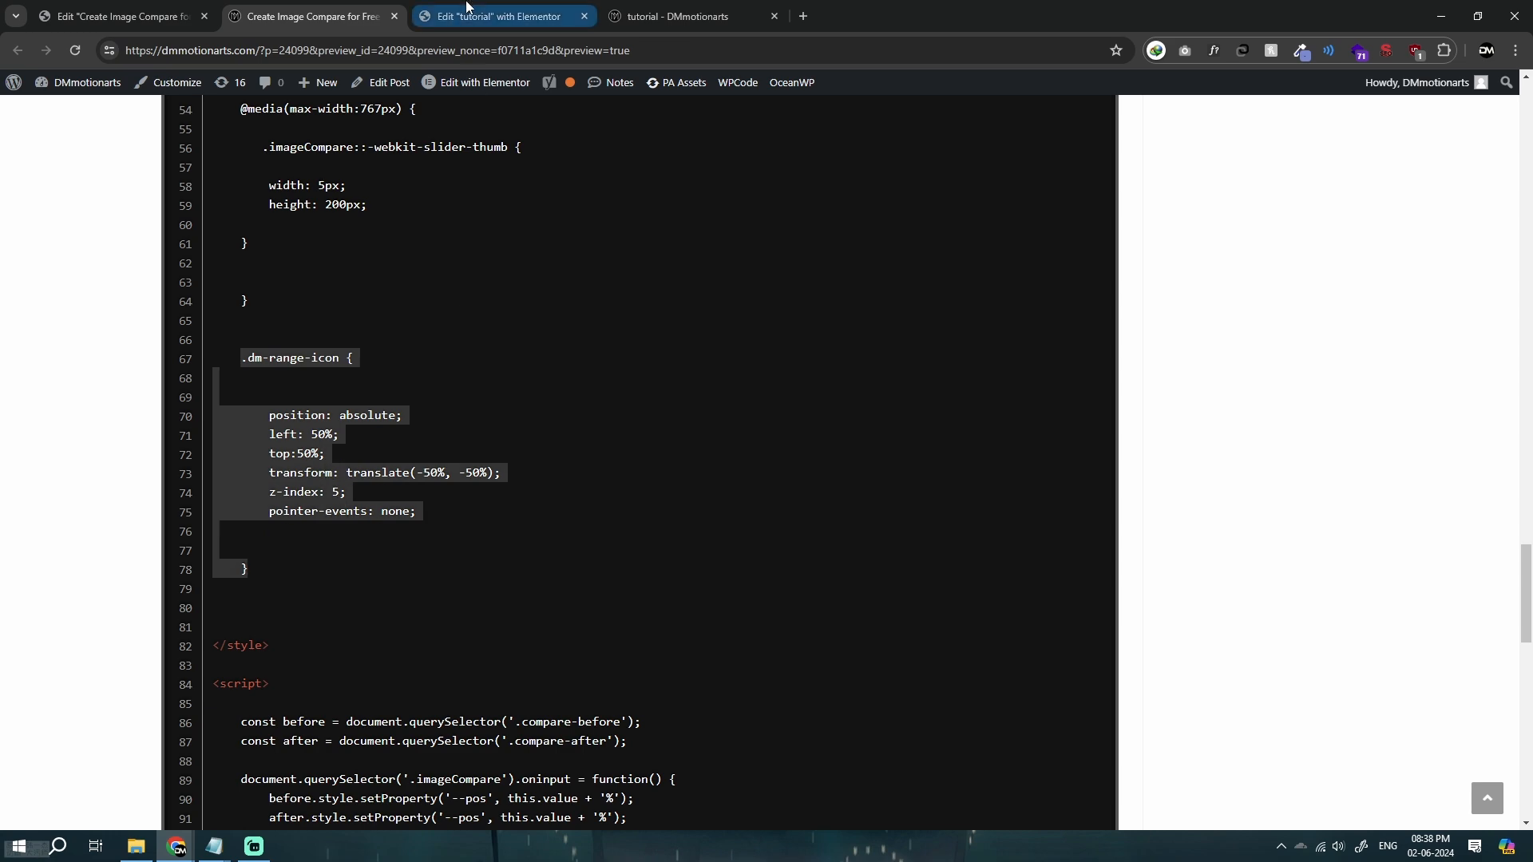
Return to the tutorial editor and paste the .dm-range-icon rule below the max-width:767px rule in the HTML code.
left_click(499, 16)
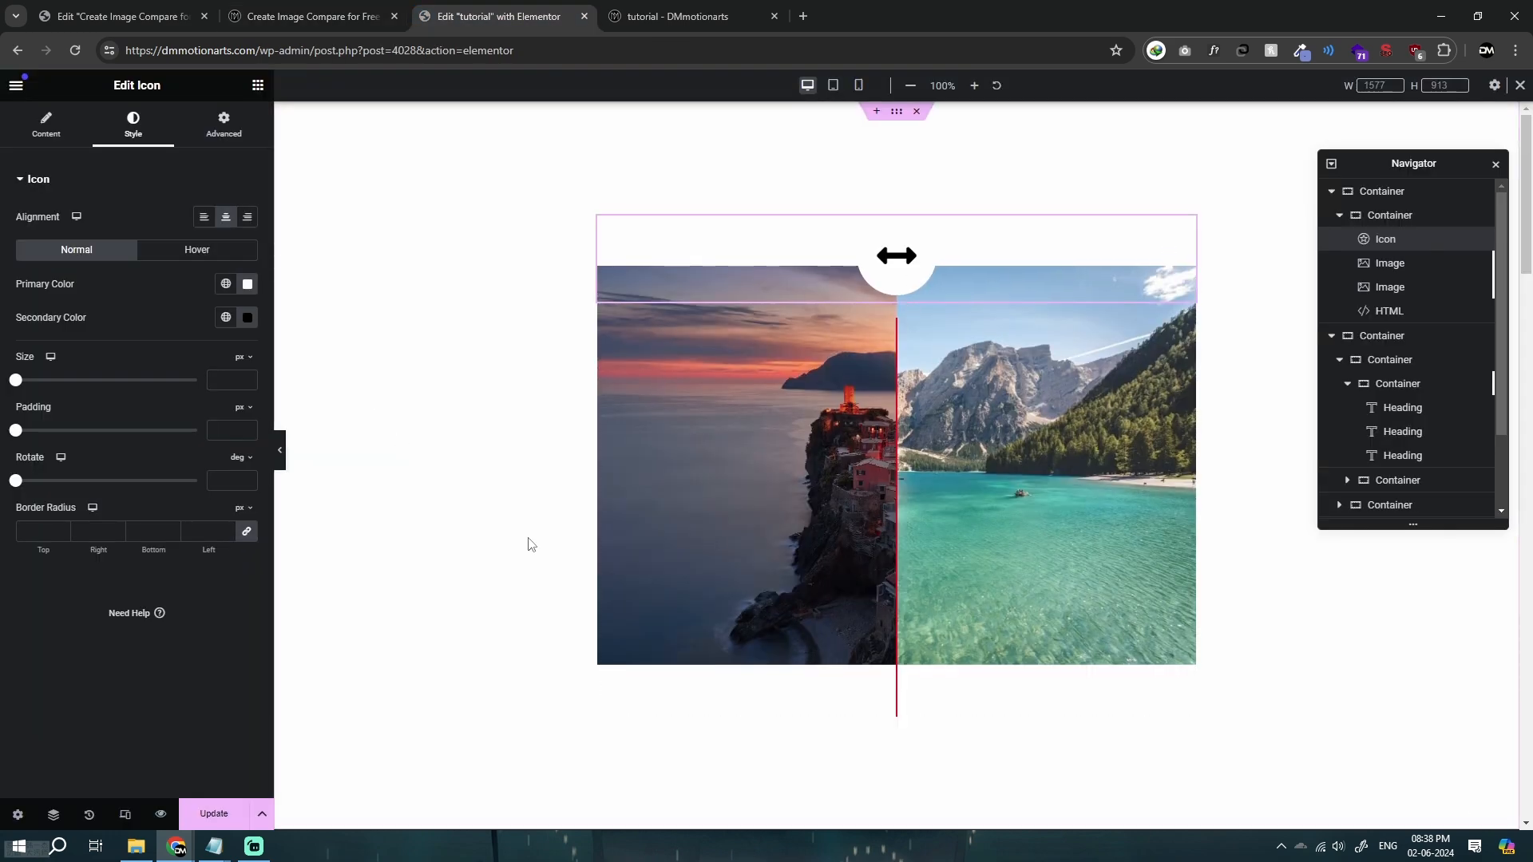
scroll(852, 565, "down", 3)
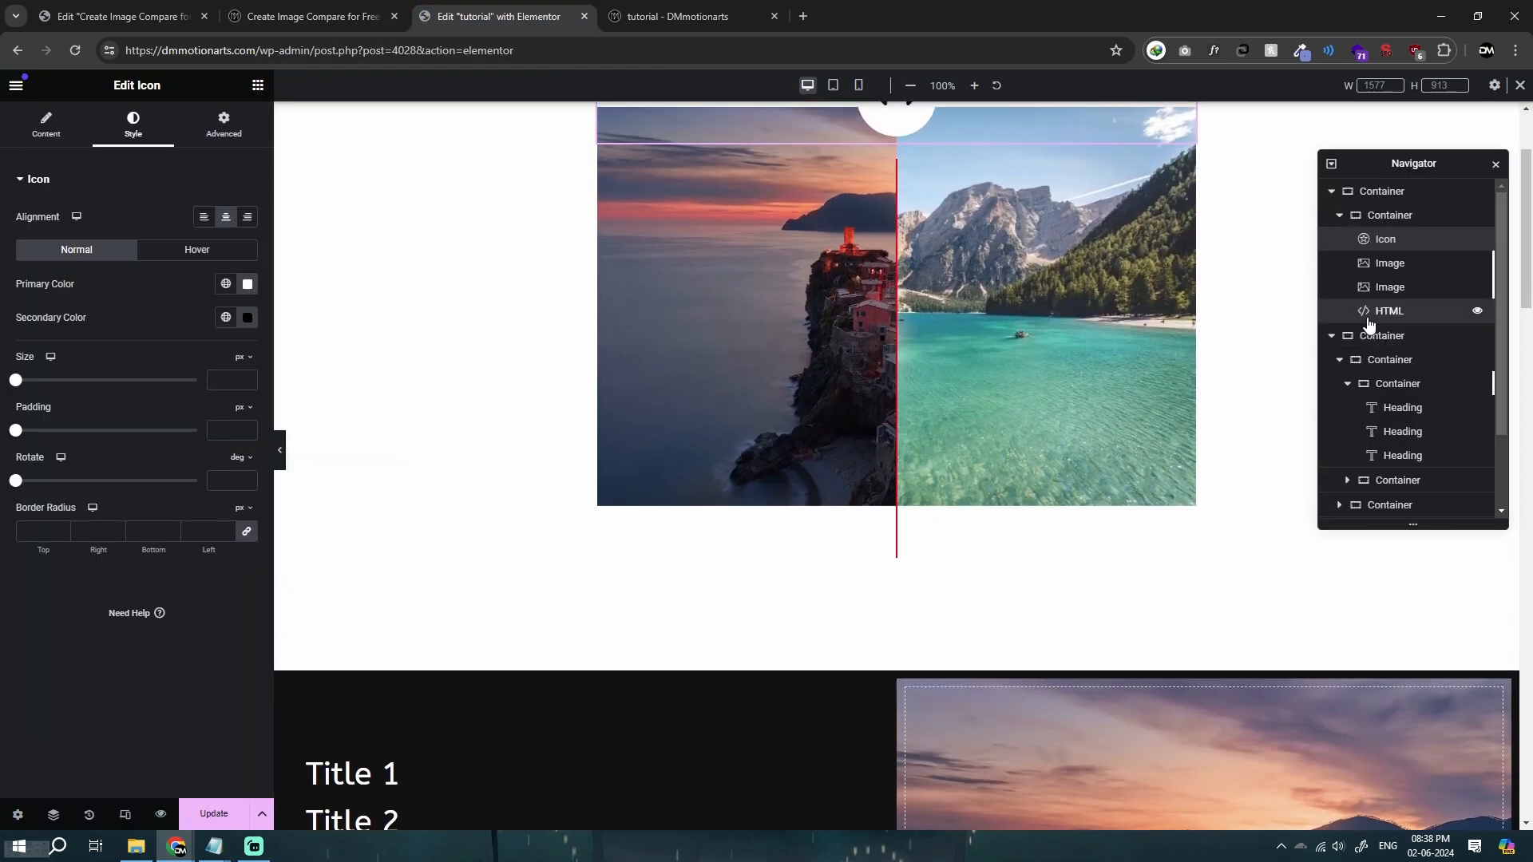
left_click(1389, 311)
scroll(159, 492, "down", 2)
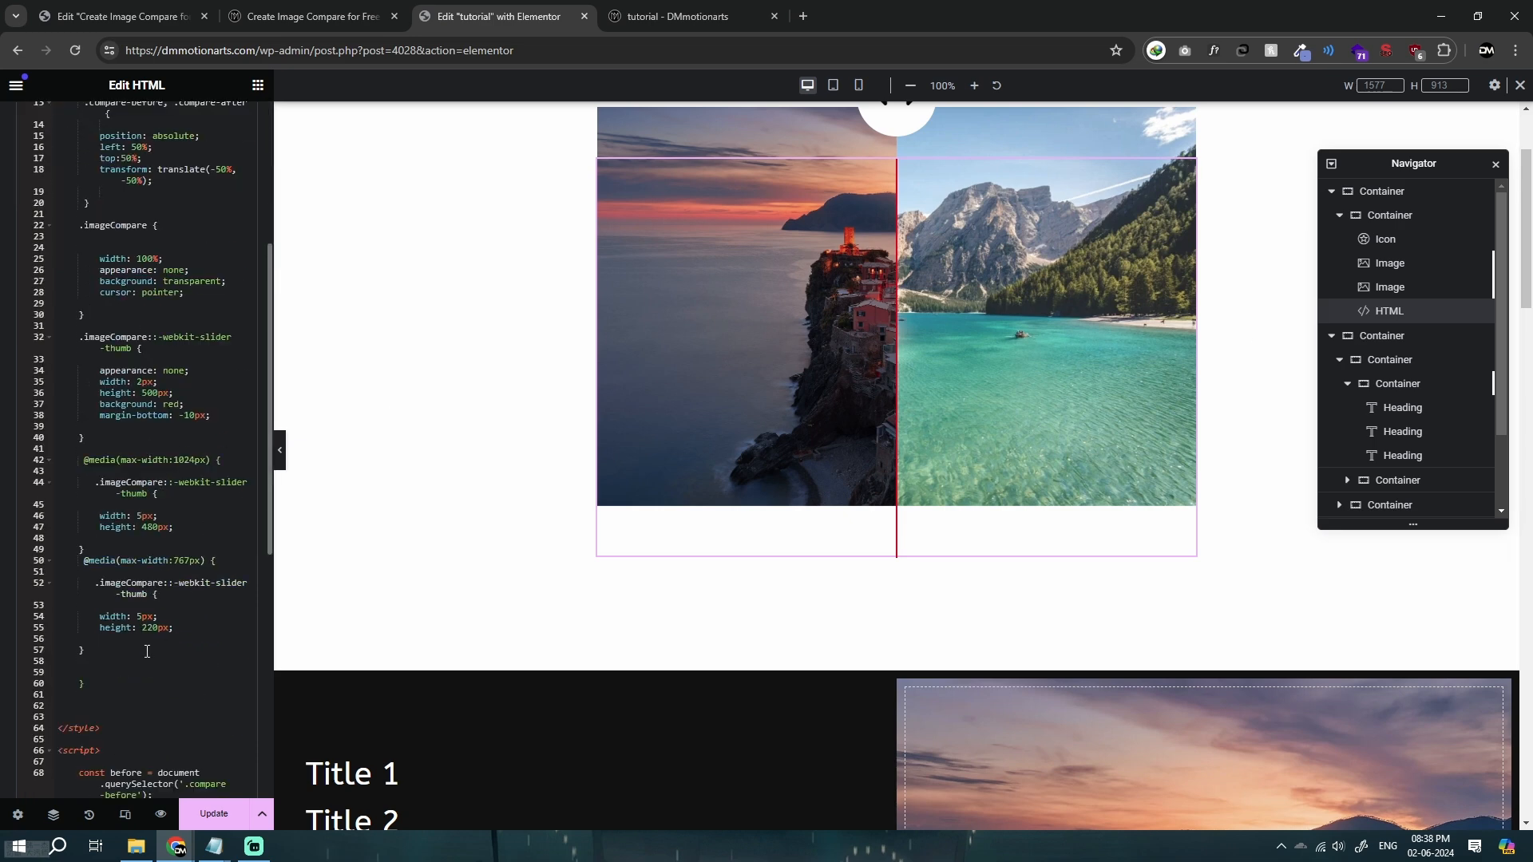
left_click(148, 683)
key("Return")
key("Return")
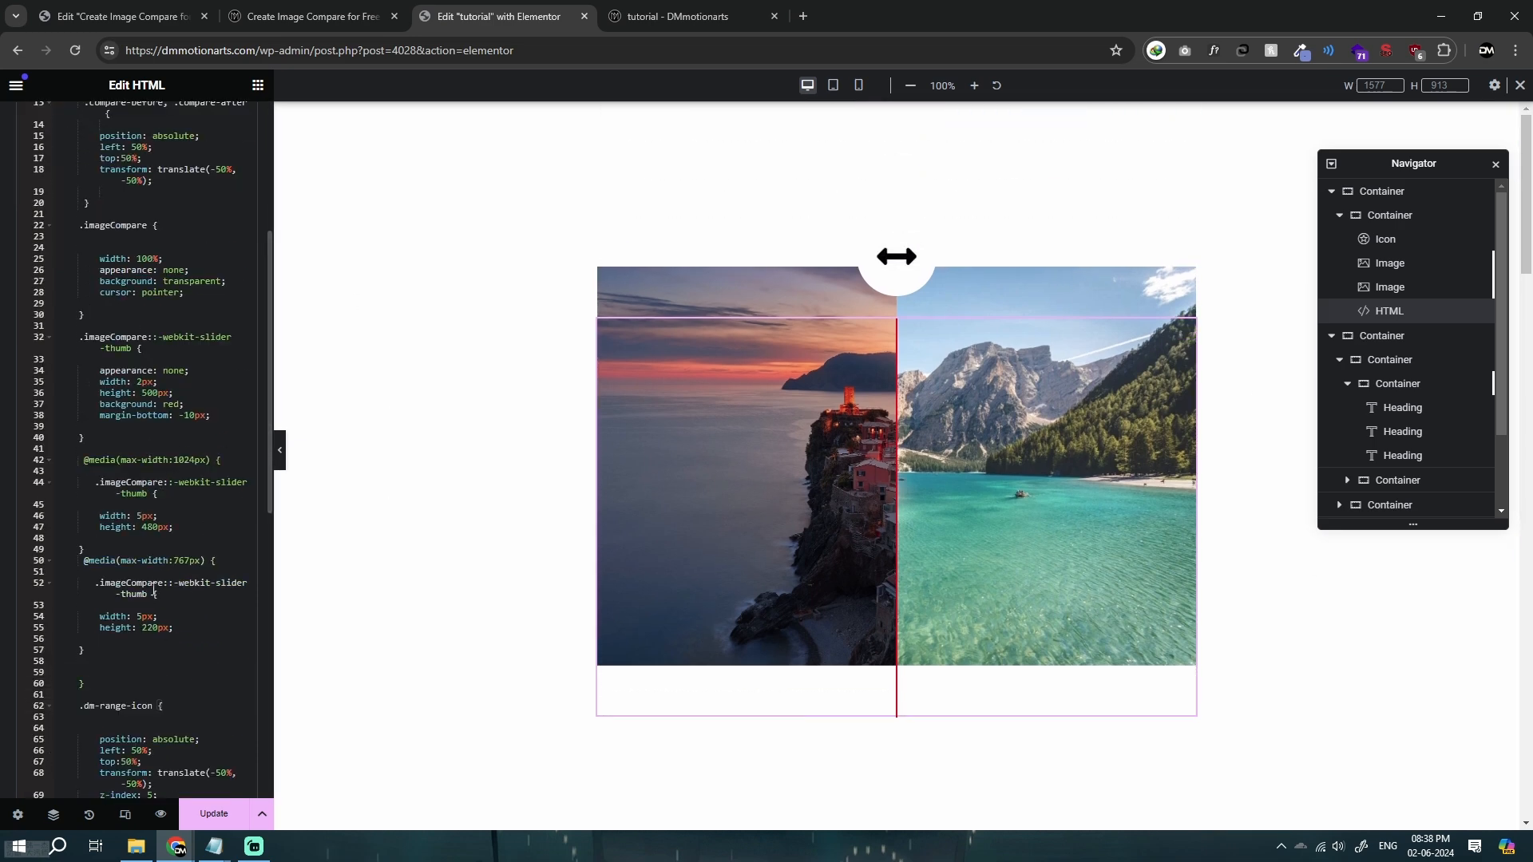
Copy the class name dm-range-icon from the newly pasted rule in the HTML code.
left_click(345, 6)
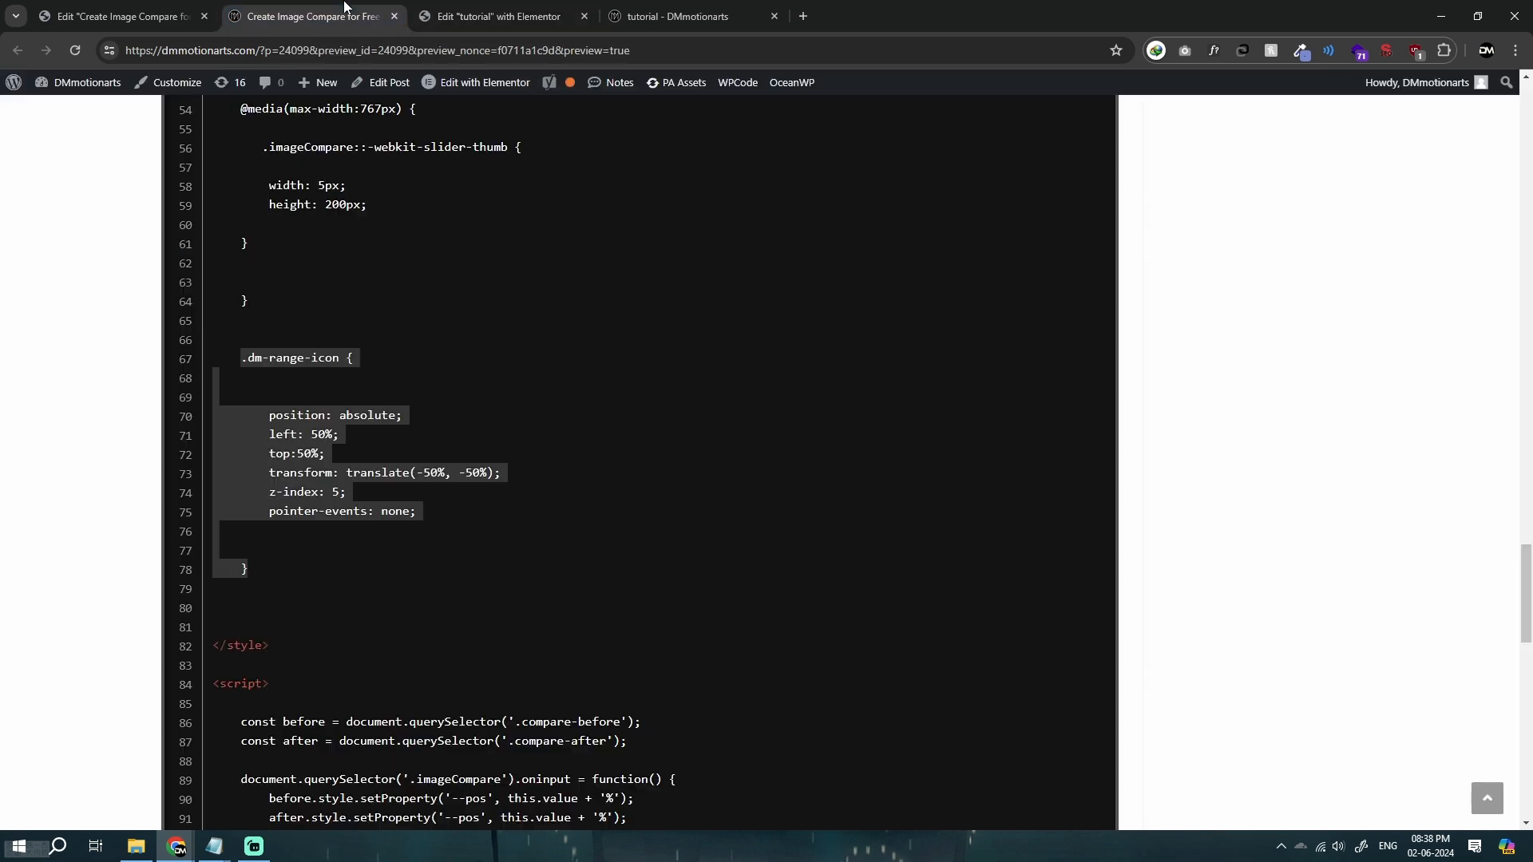
left_click(477, 6)
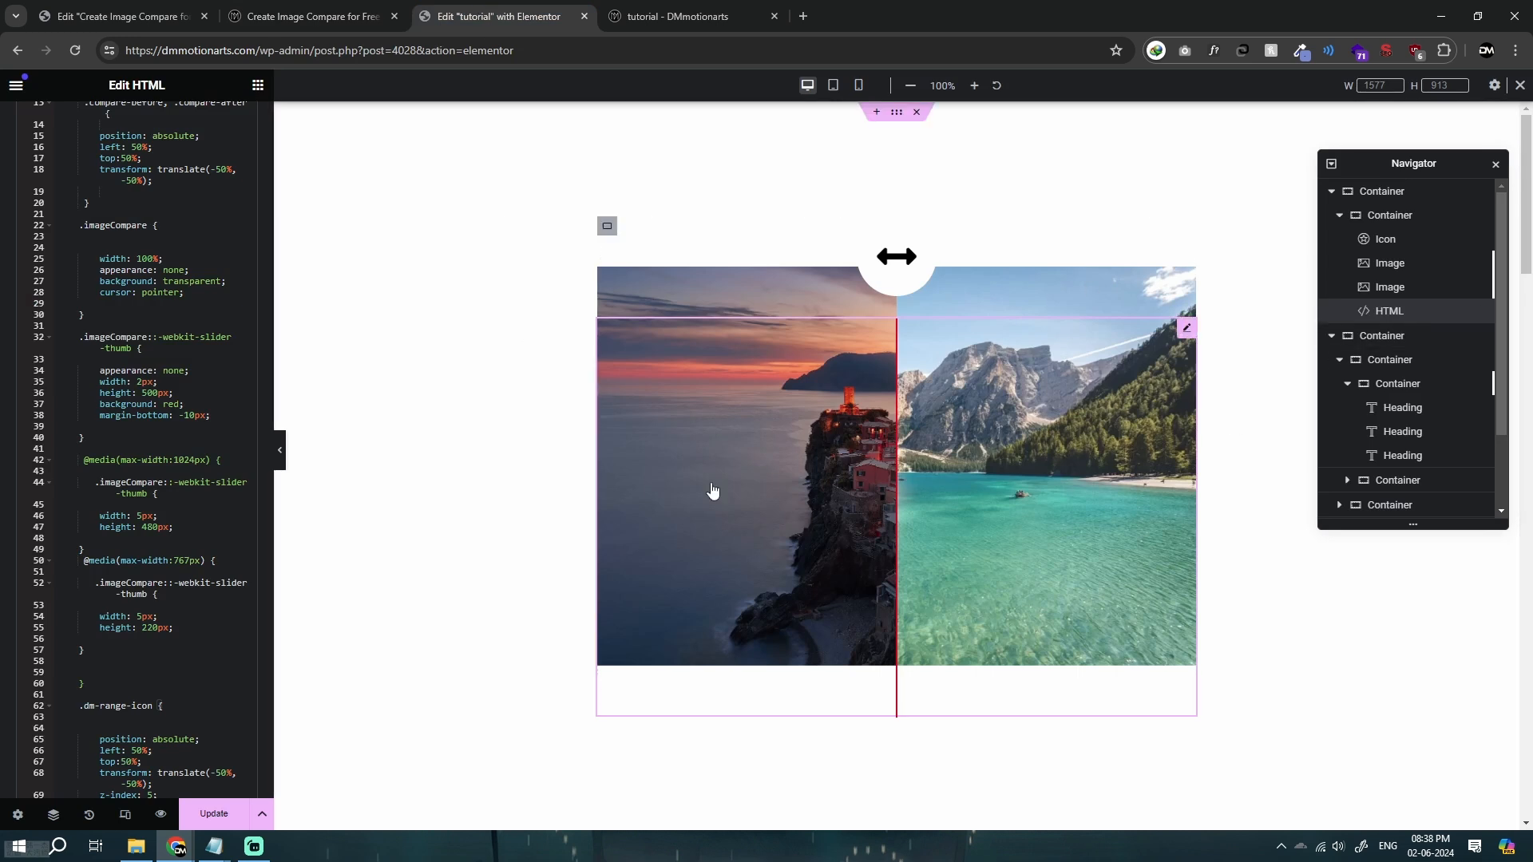
scroll(121, 578, "down", 3)
left_click_drag(85, 466, 154, 467)
key("ctrl+c")
Try the start and end alignments on the arrow icon and set its Align Self to Center.
left_click(900, 266)
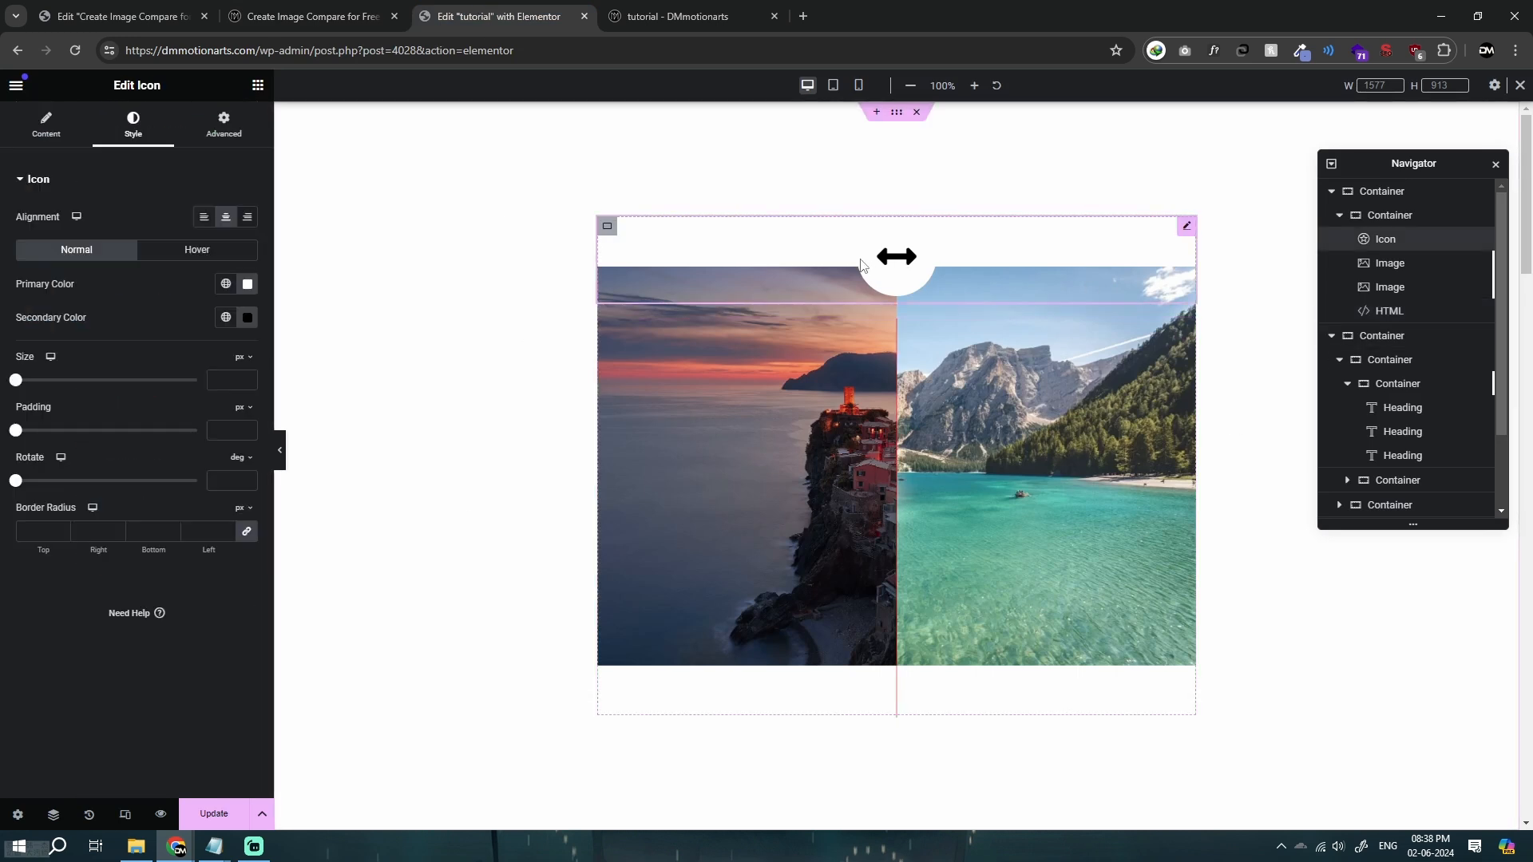
left_click(221, 127)
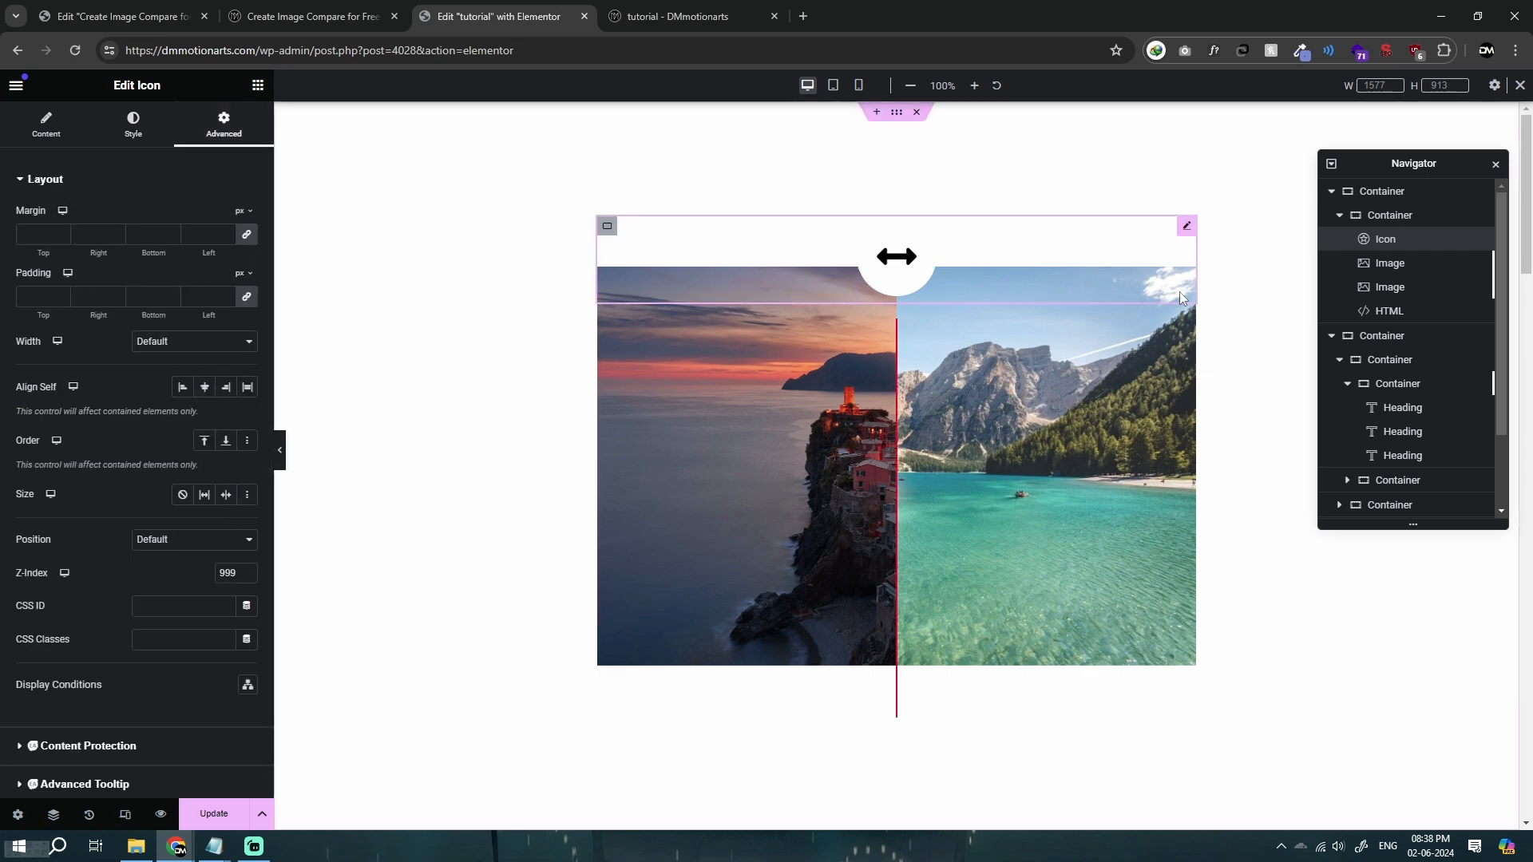
left_click(184, 390)
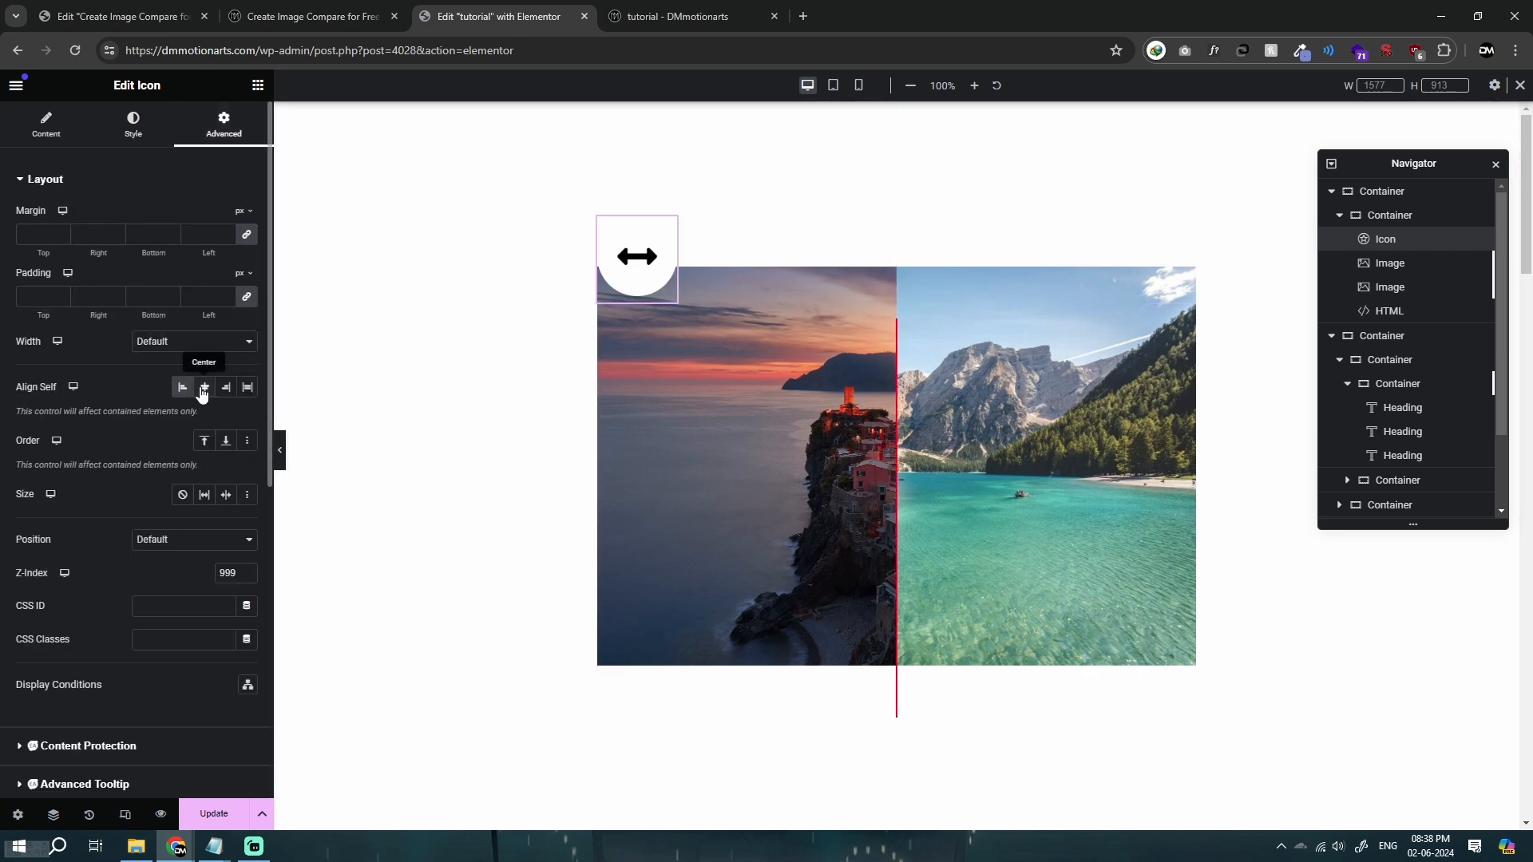
left_click(226, 390)
left_click(205, 389)
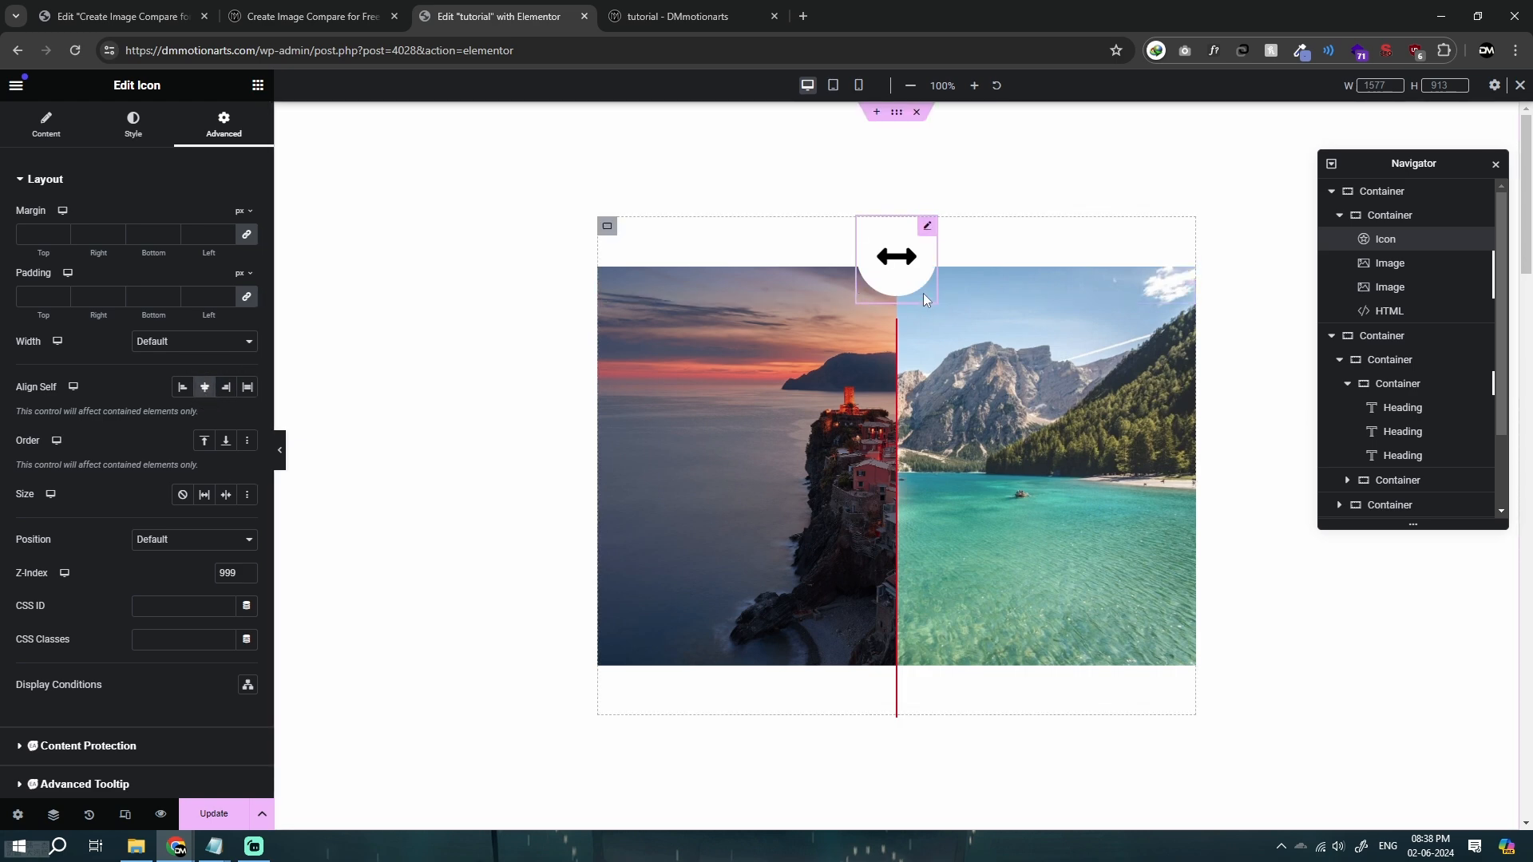
Assign the copied class name dm-range-icon to the arrow icon's CSS Classes.
scroll(48, 679, "down", 7)
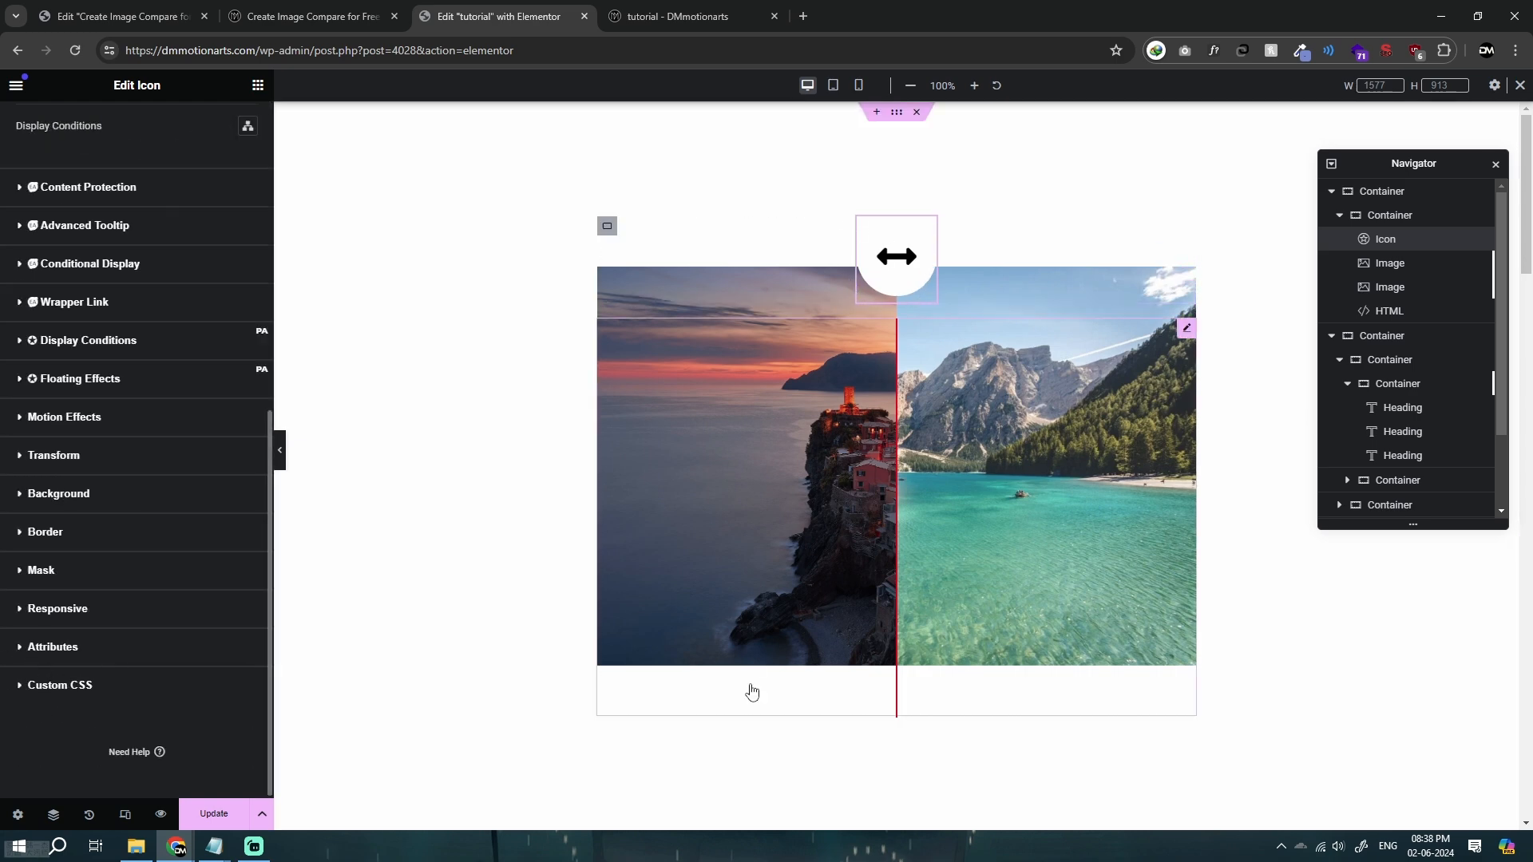
scroll(787, 703, "down", 4)
scroll(818, 554, "up", 4)
scroll(69, 253, "up", 1)
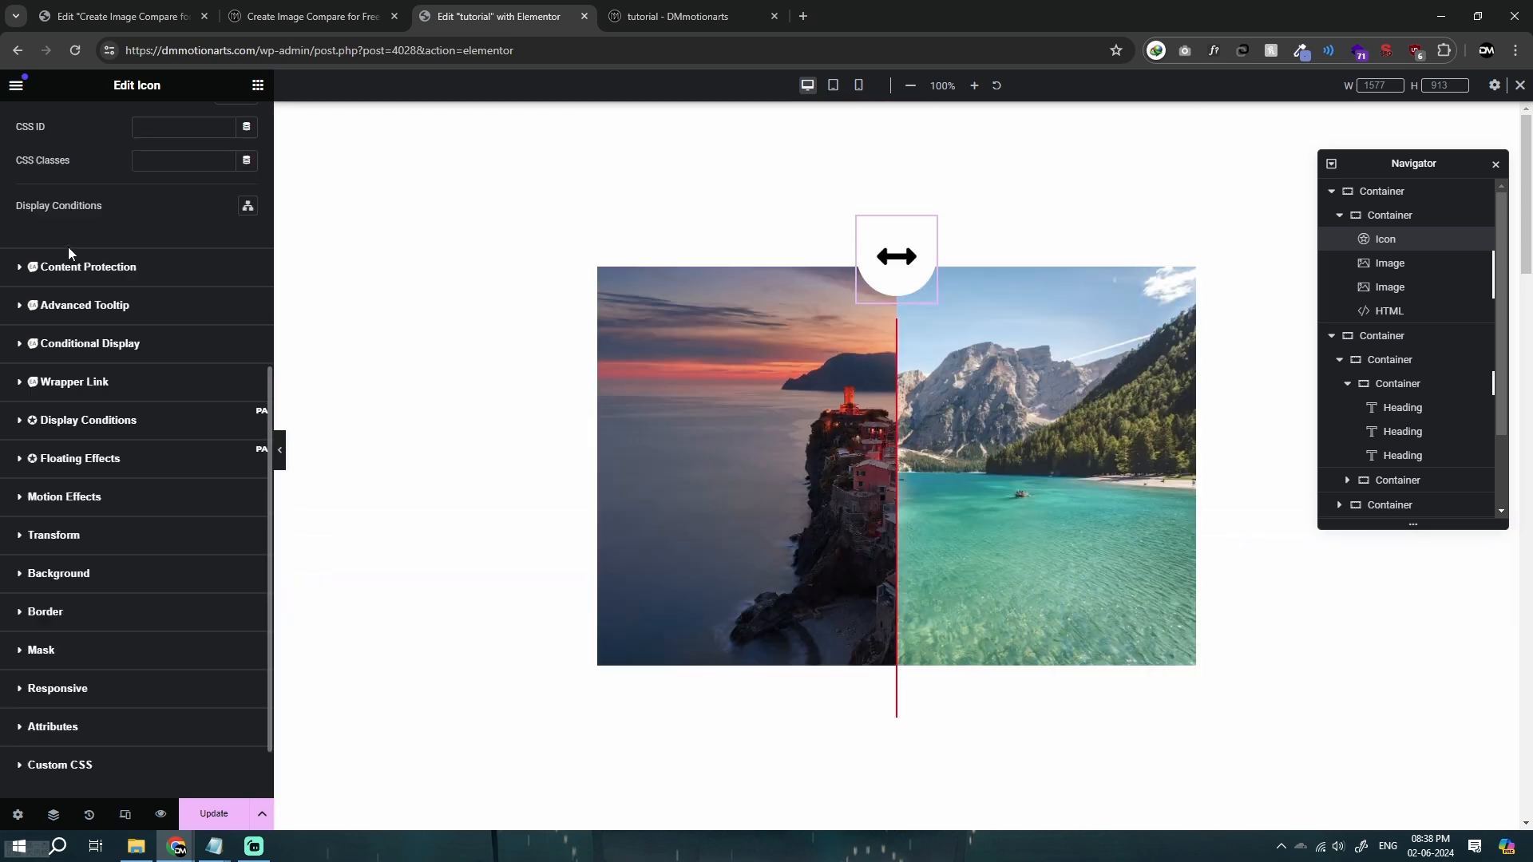
scroll(69, 254, "up", 3)
left_click(177, 400)
key("ctrl+v")
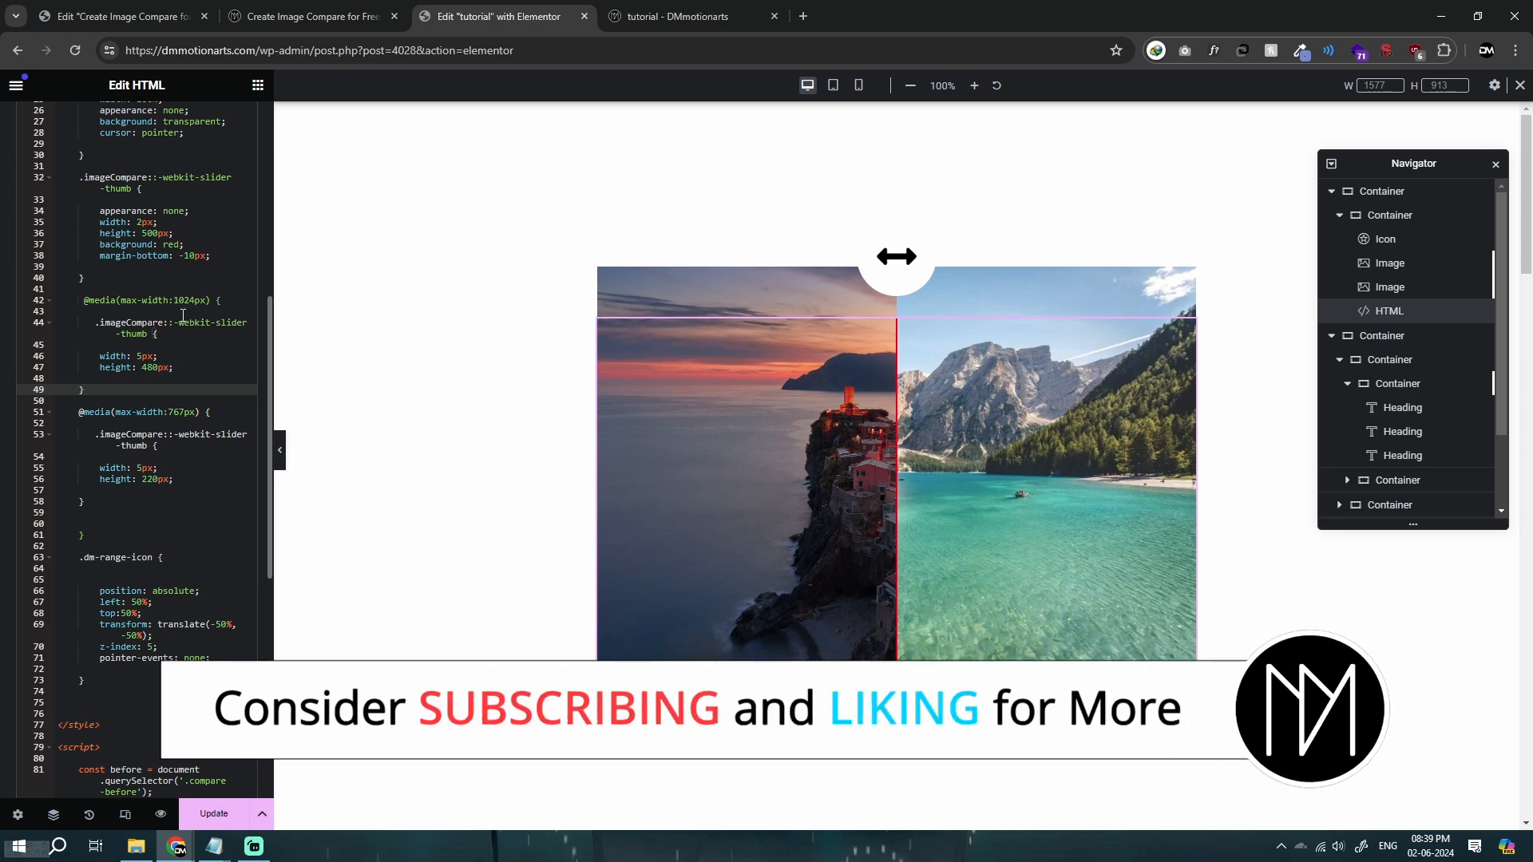
Add the missing closing brace on its own line at the end of the max-width:1024px media query.
key("Return")
type("}")
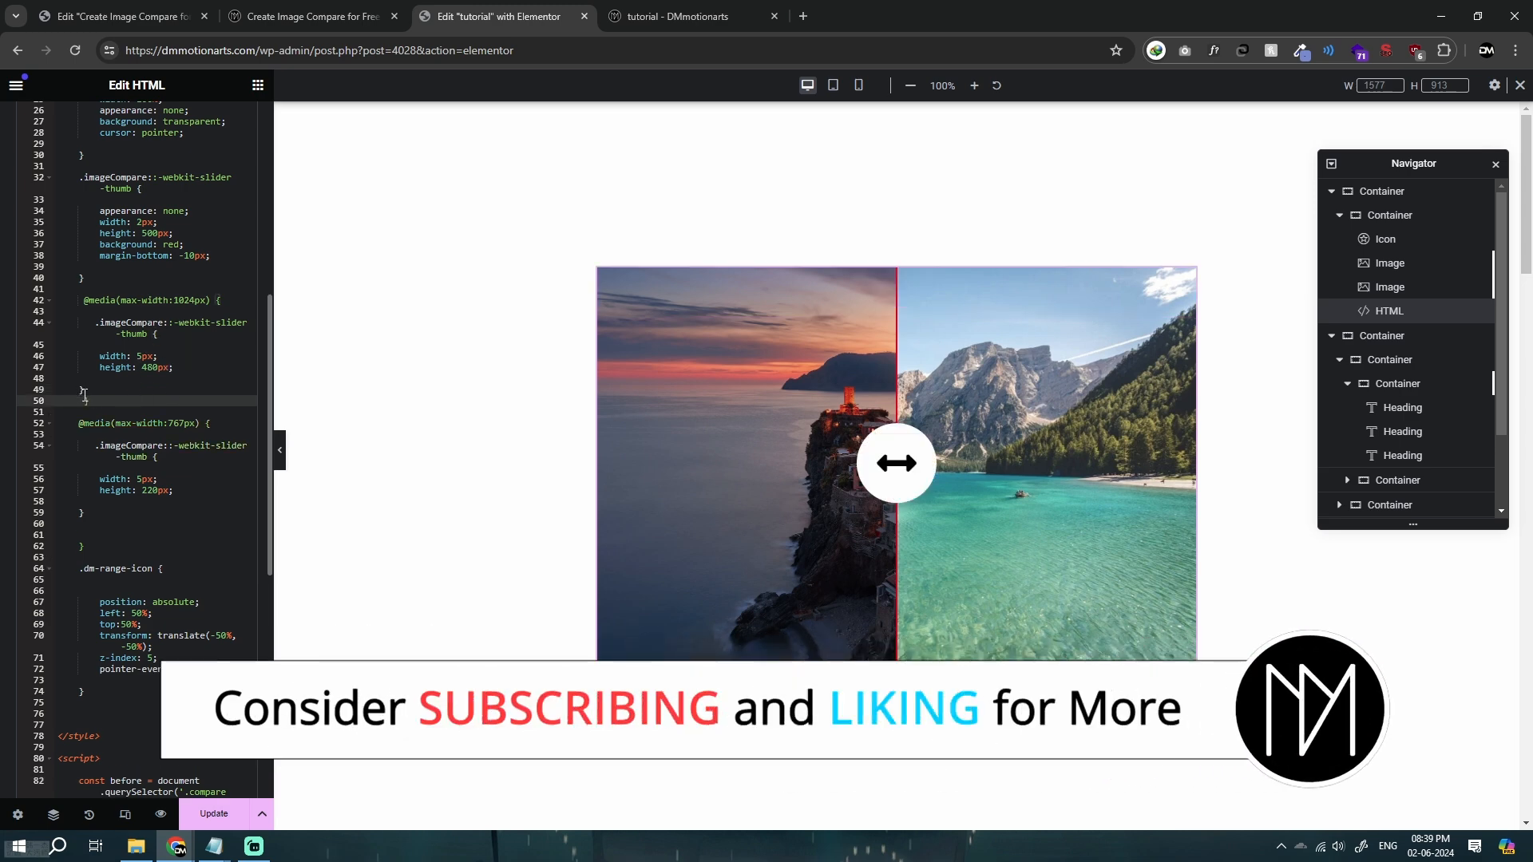
type("}")
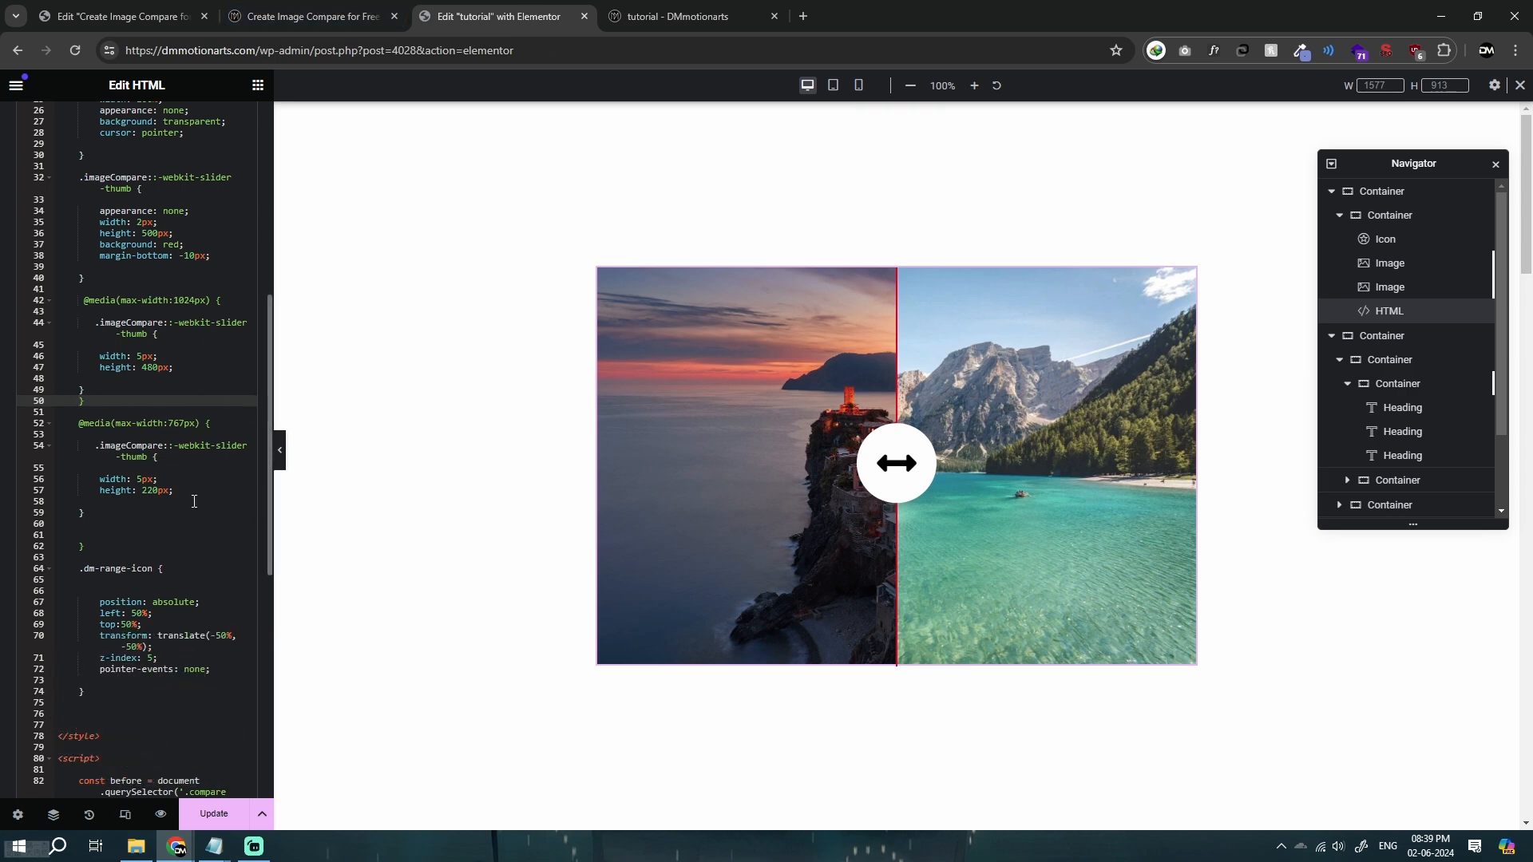
Review the z-index in the .dm-range-icon rule and clear the arrow icon's own Z-Index setting.
scroll(81, 424, "down", 2)
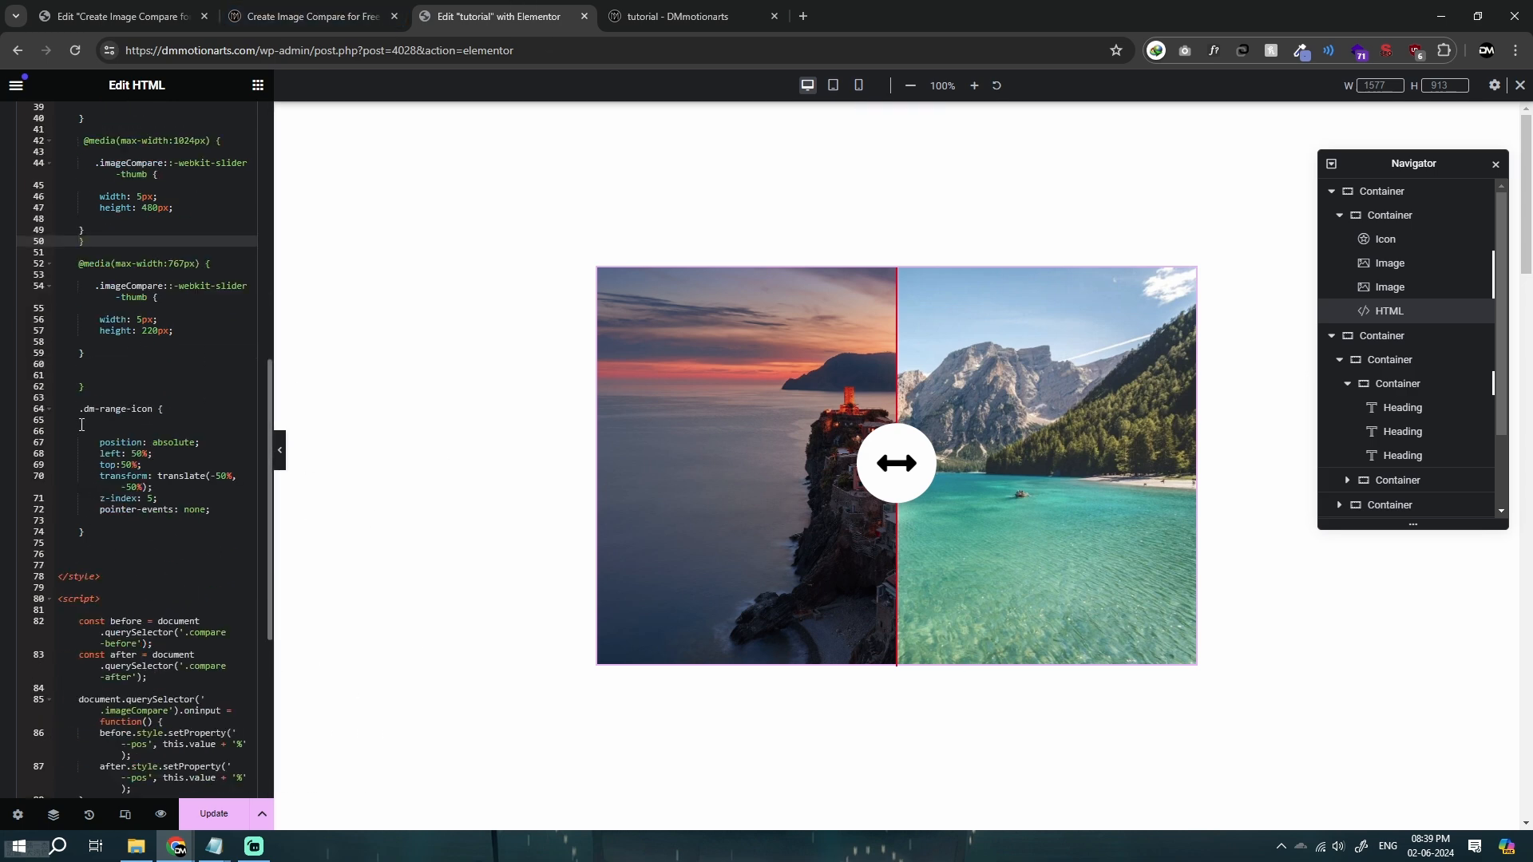
left_click_drag(79, 414, 192, 538)
left_click(189, 534)
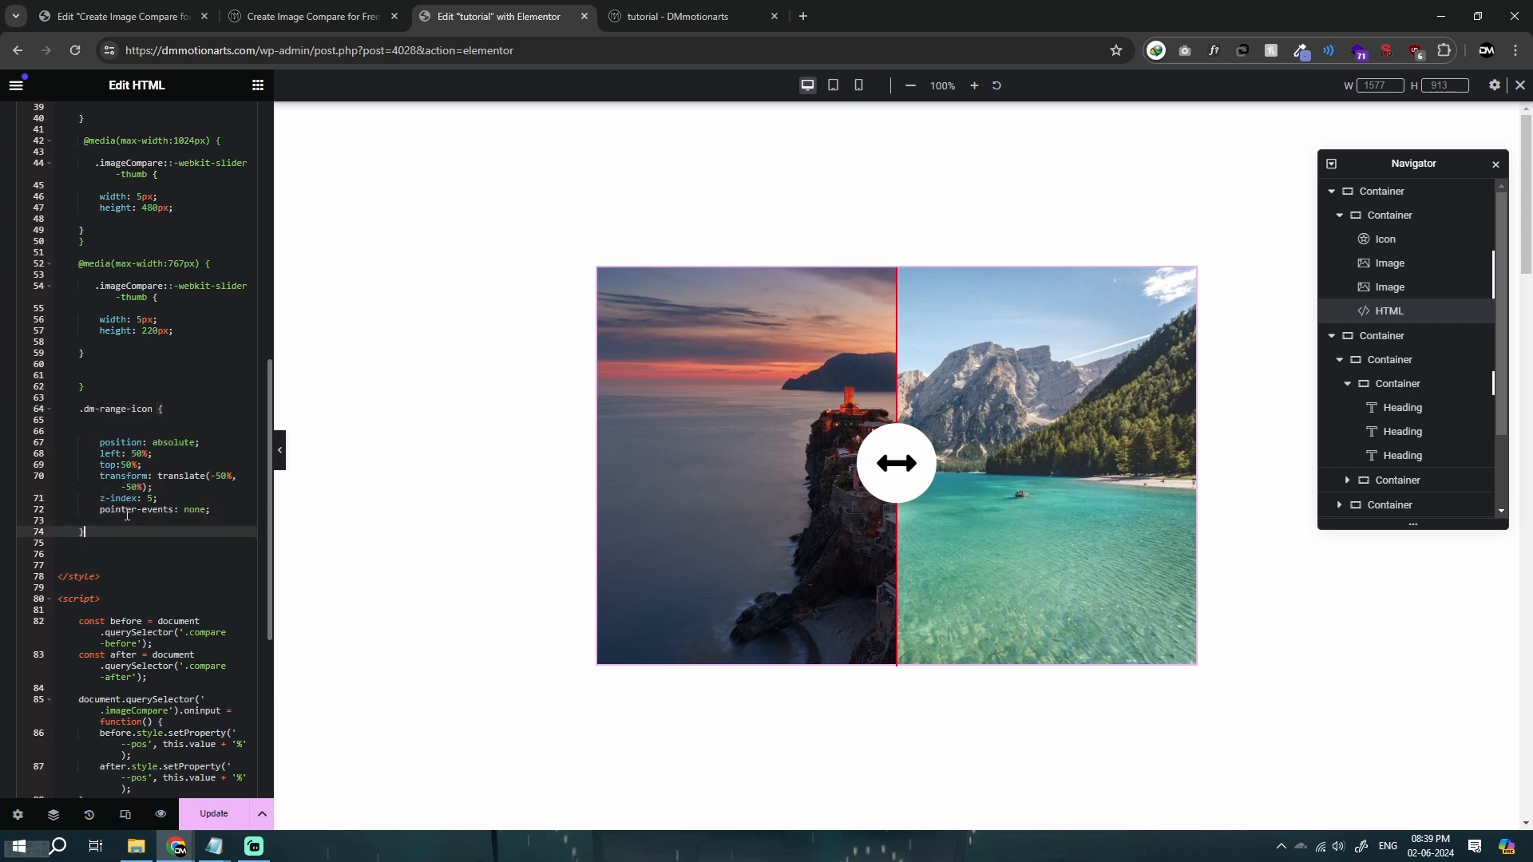
left_click(156, 499)
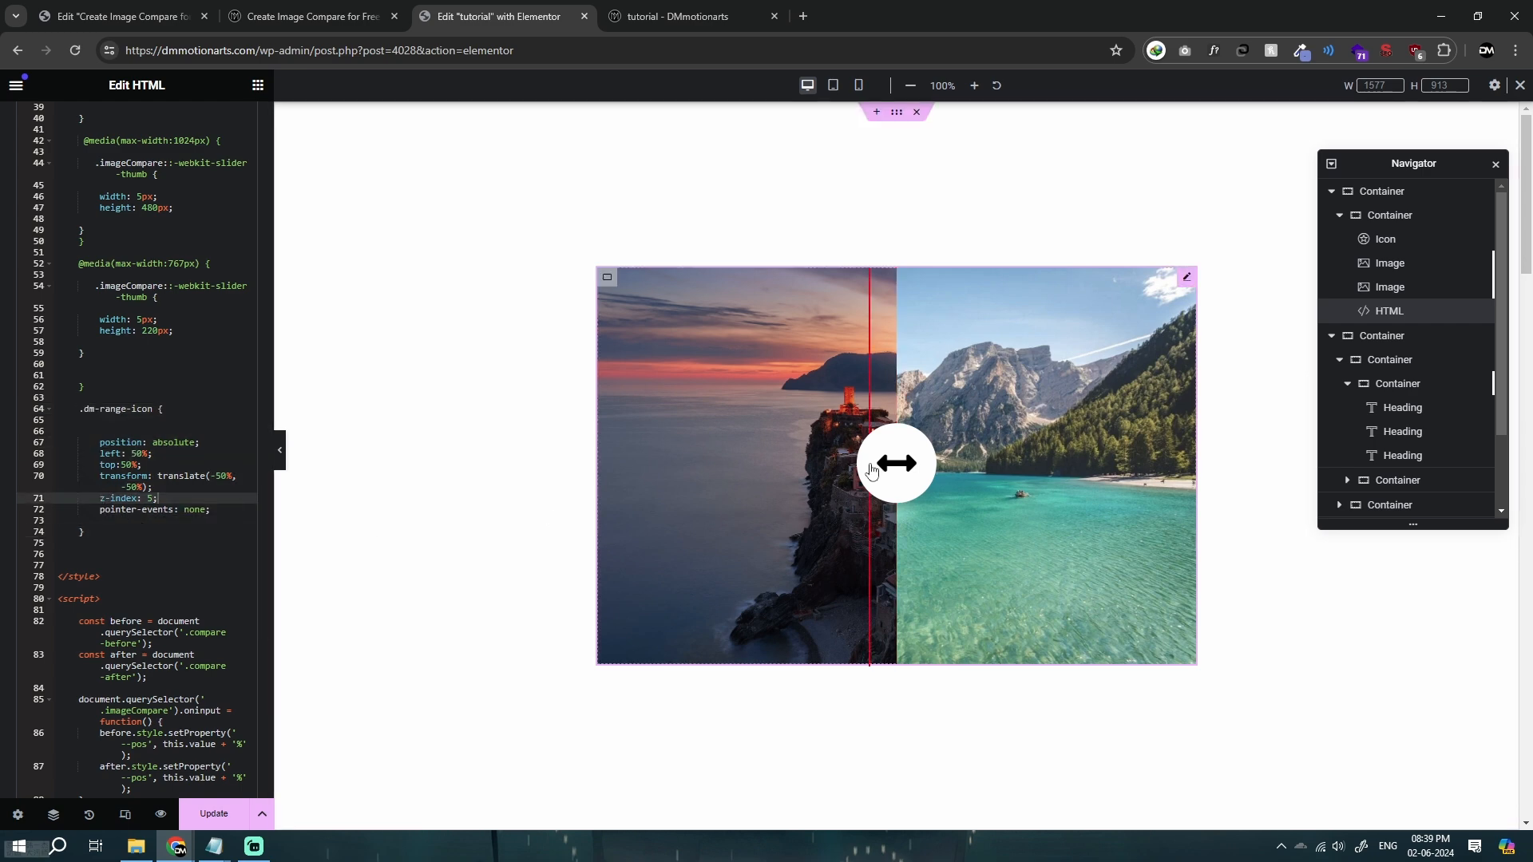
left_click(1385, 238)
left_click(224, 126)
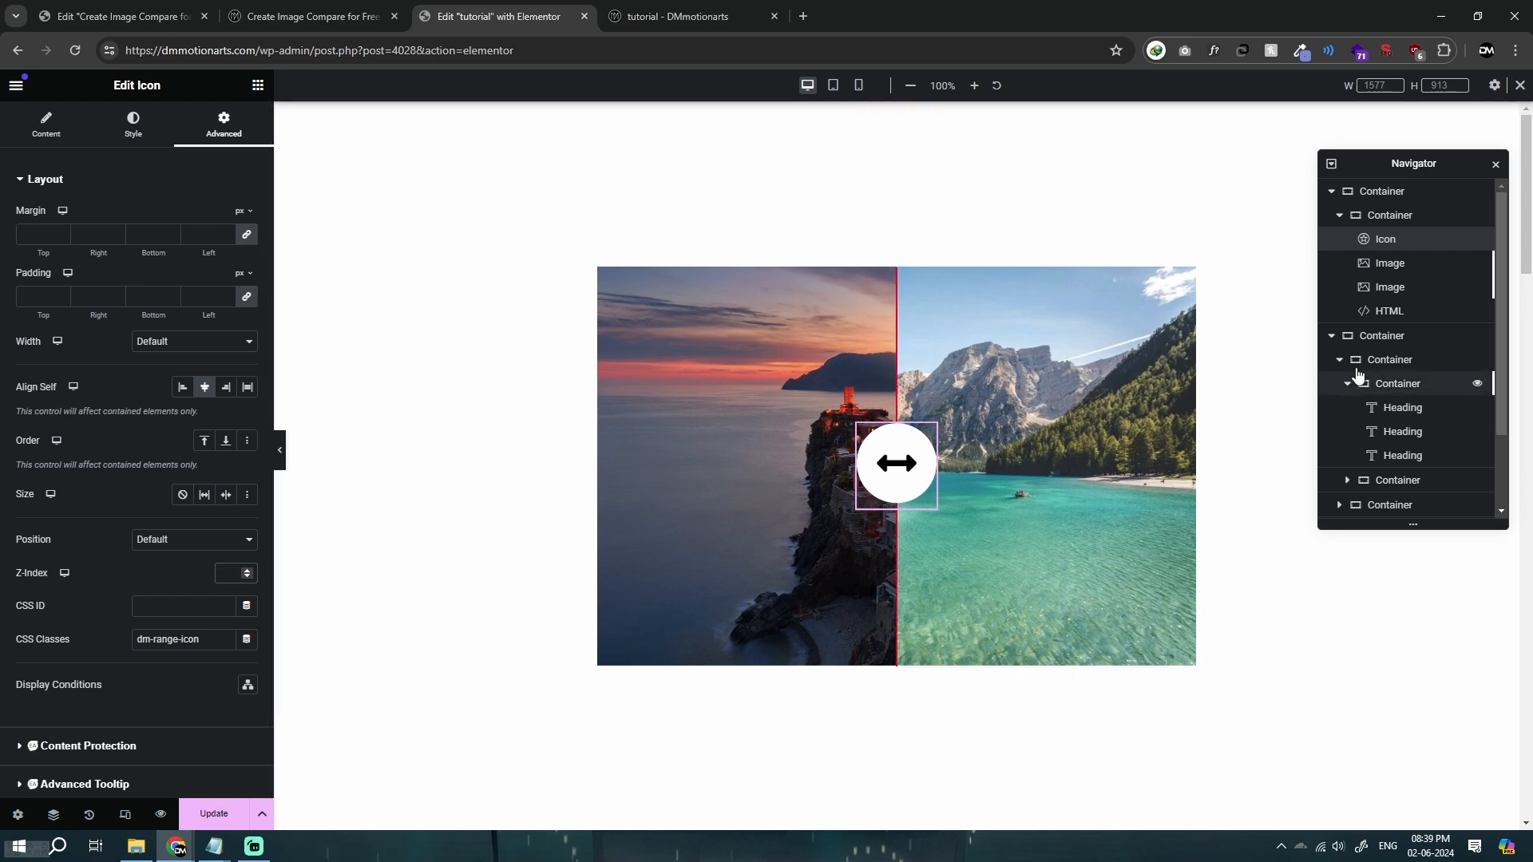
Reopen the HTML code and examine the z-index and pointer-events declarations of the .dm-range-icon rule.
left_click(1380, 311)
scroll(151, 478, "down", 6)
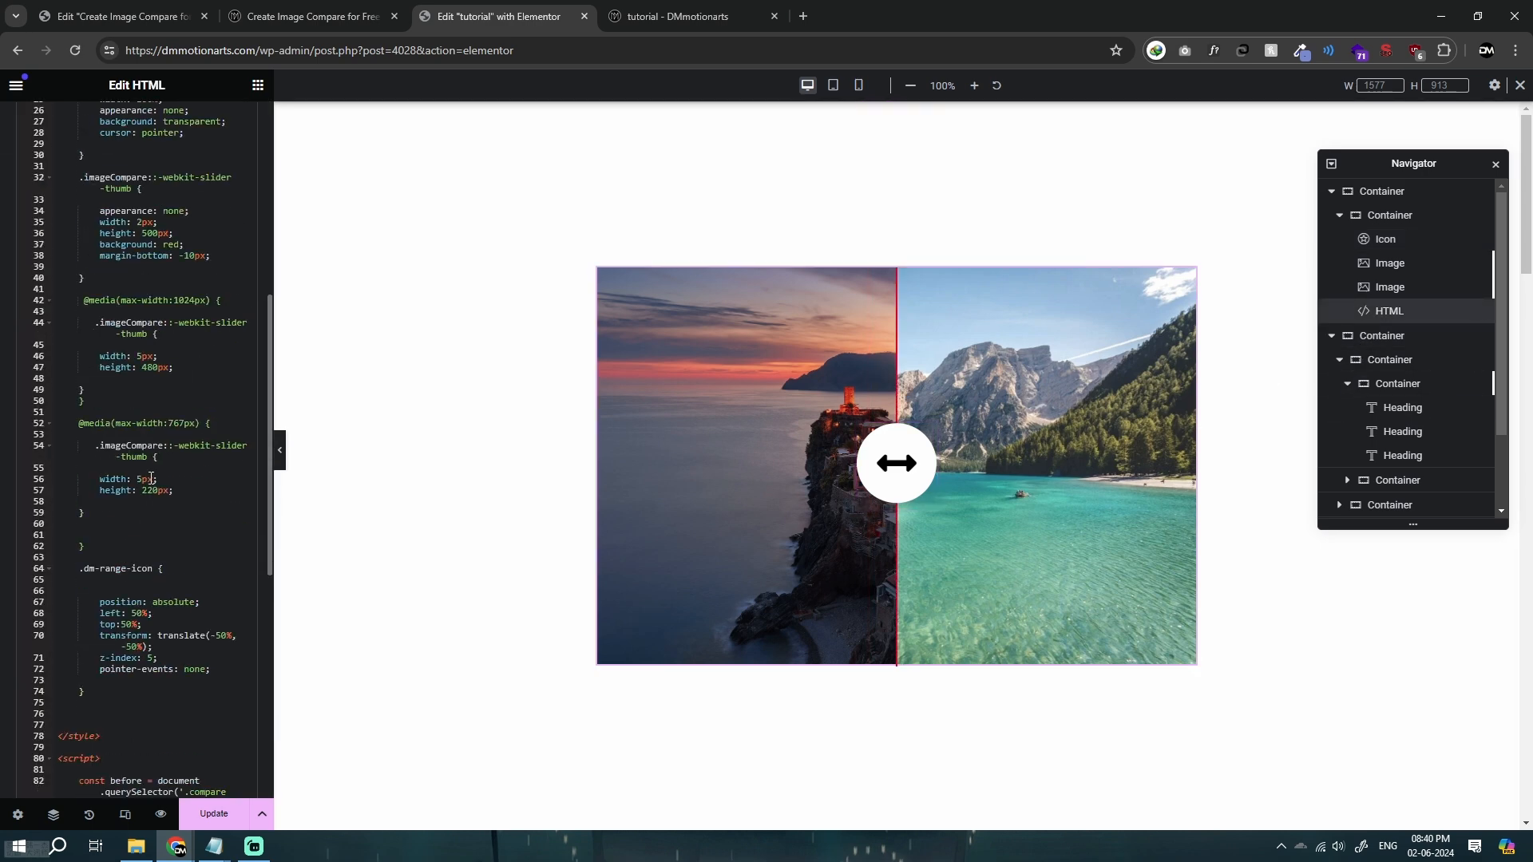
scroll(175, 526, "down", 3)
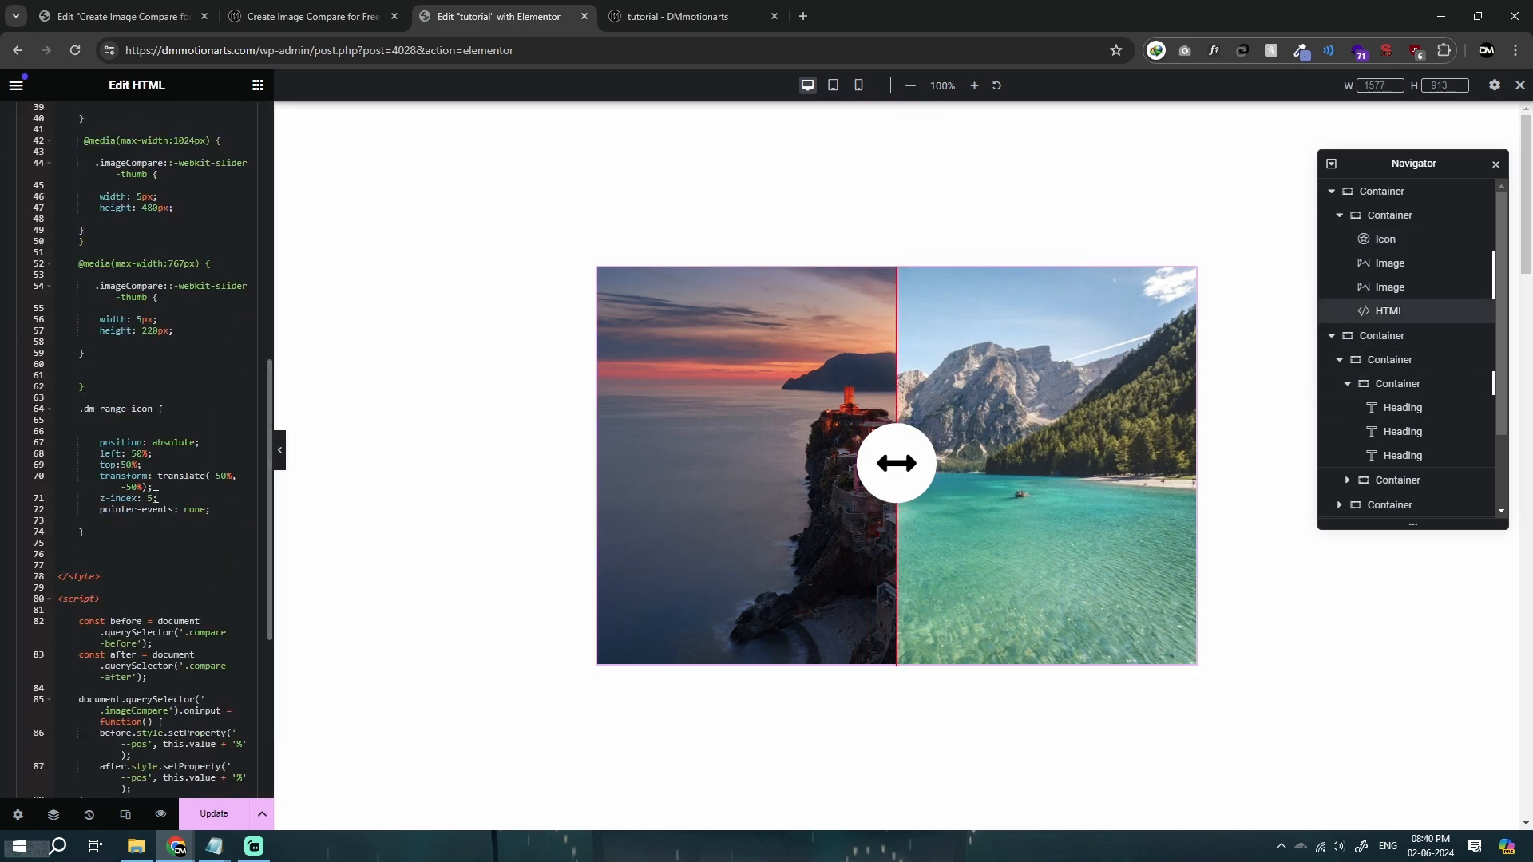
left_click(157, 506)
left_click(158, 497)
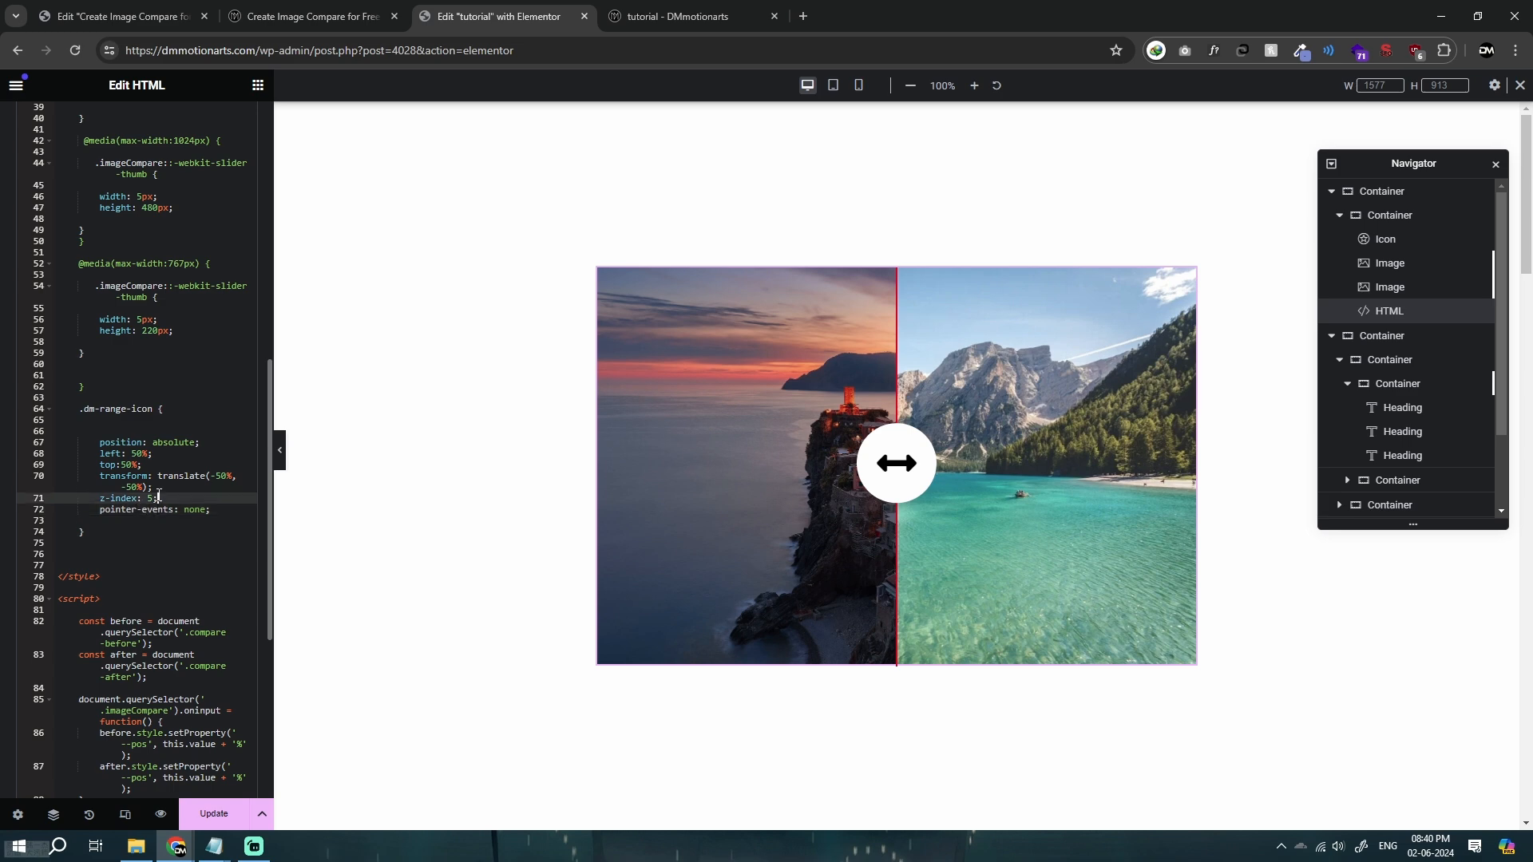
double_click(202, 508)
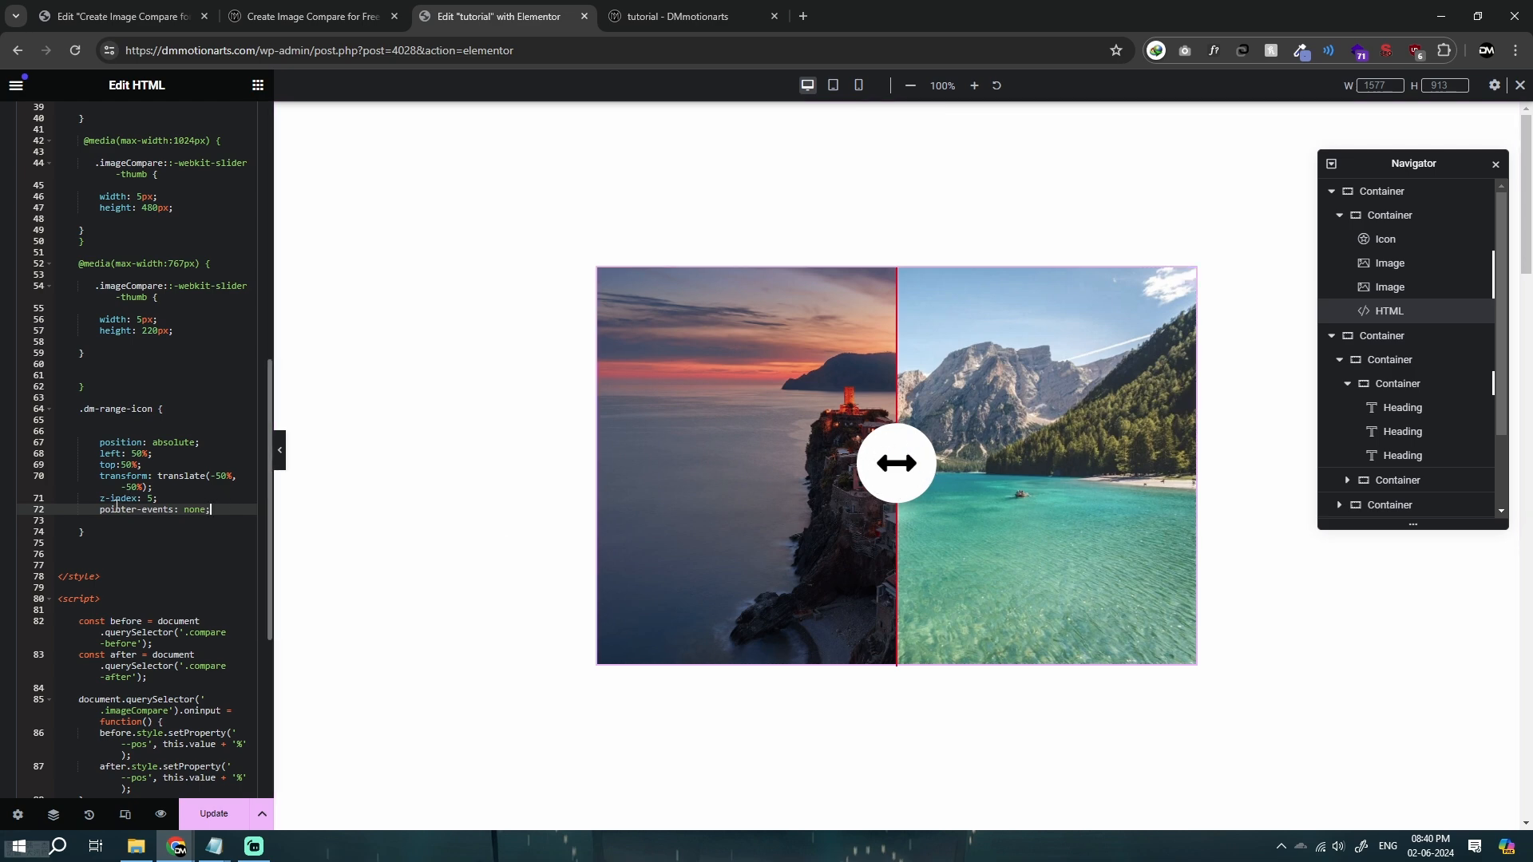
Remove pointer-events: none from the .dm-range-icon rule and test moving the divider at and around the arrow icon.
left_click(872, 459)
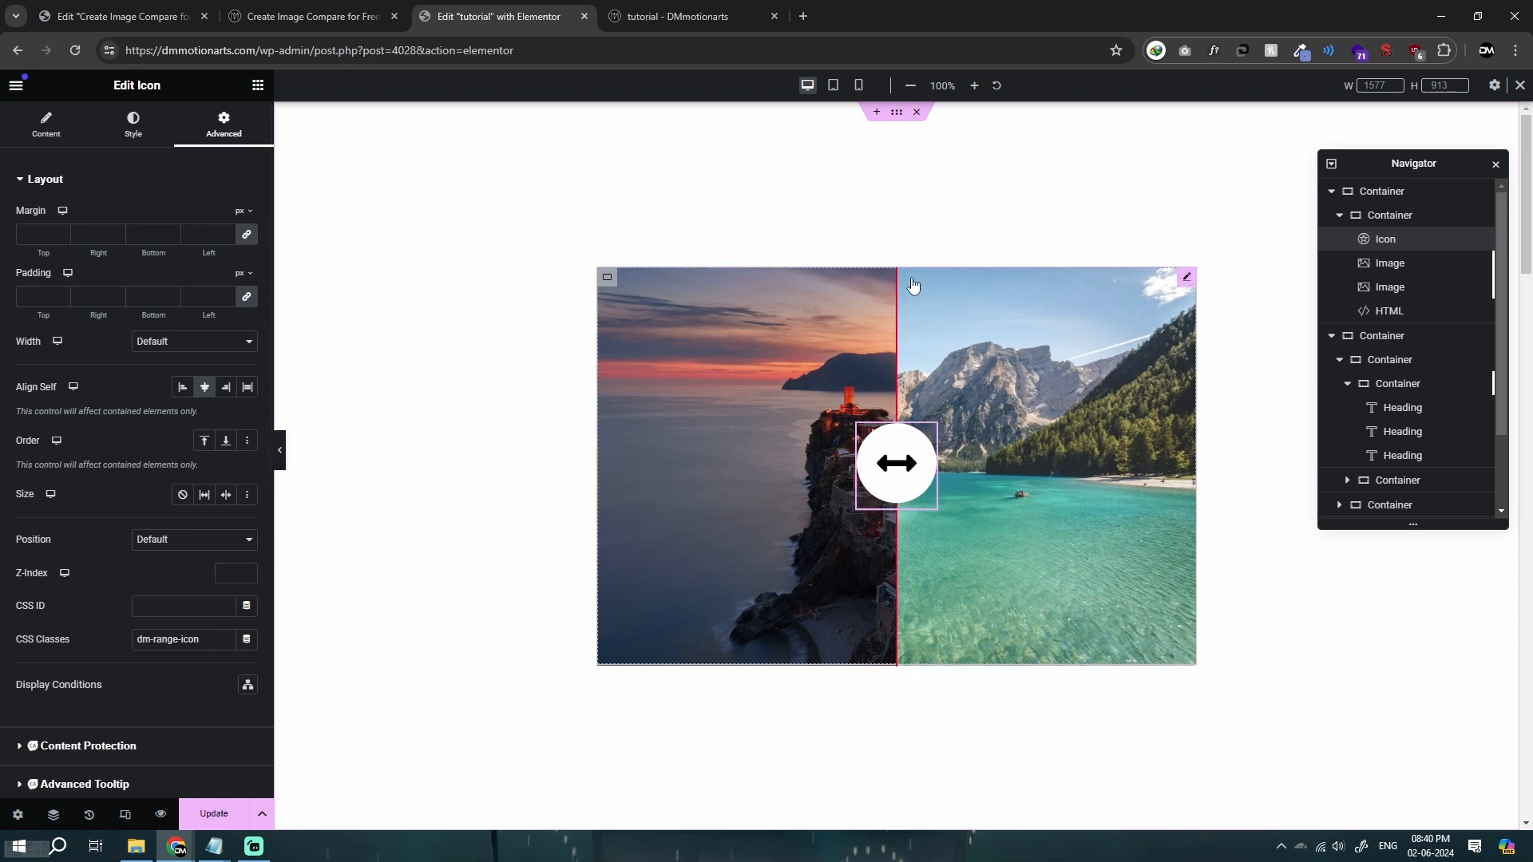
left_click(910, 304)
left_click_drag(884, 398, 894, 404)
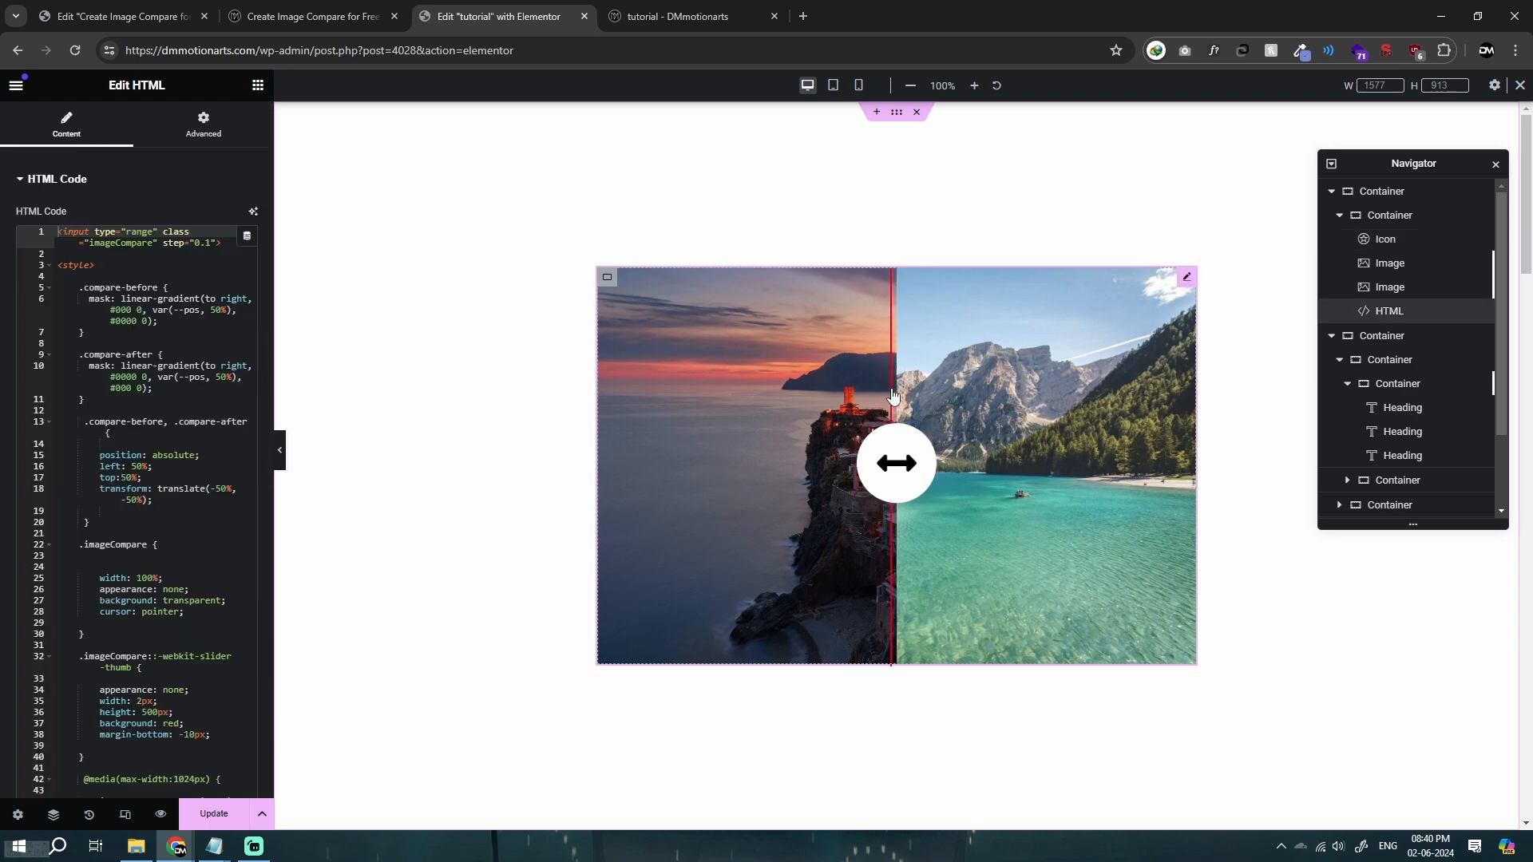
left_click(875, 455)
left_click(853, 458)
left_click(909, 461)
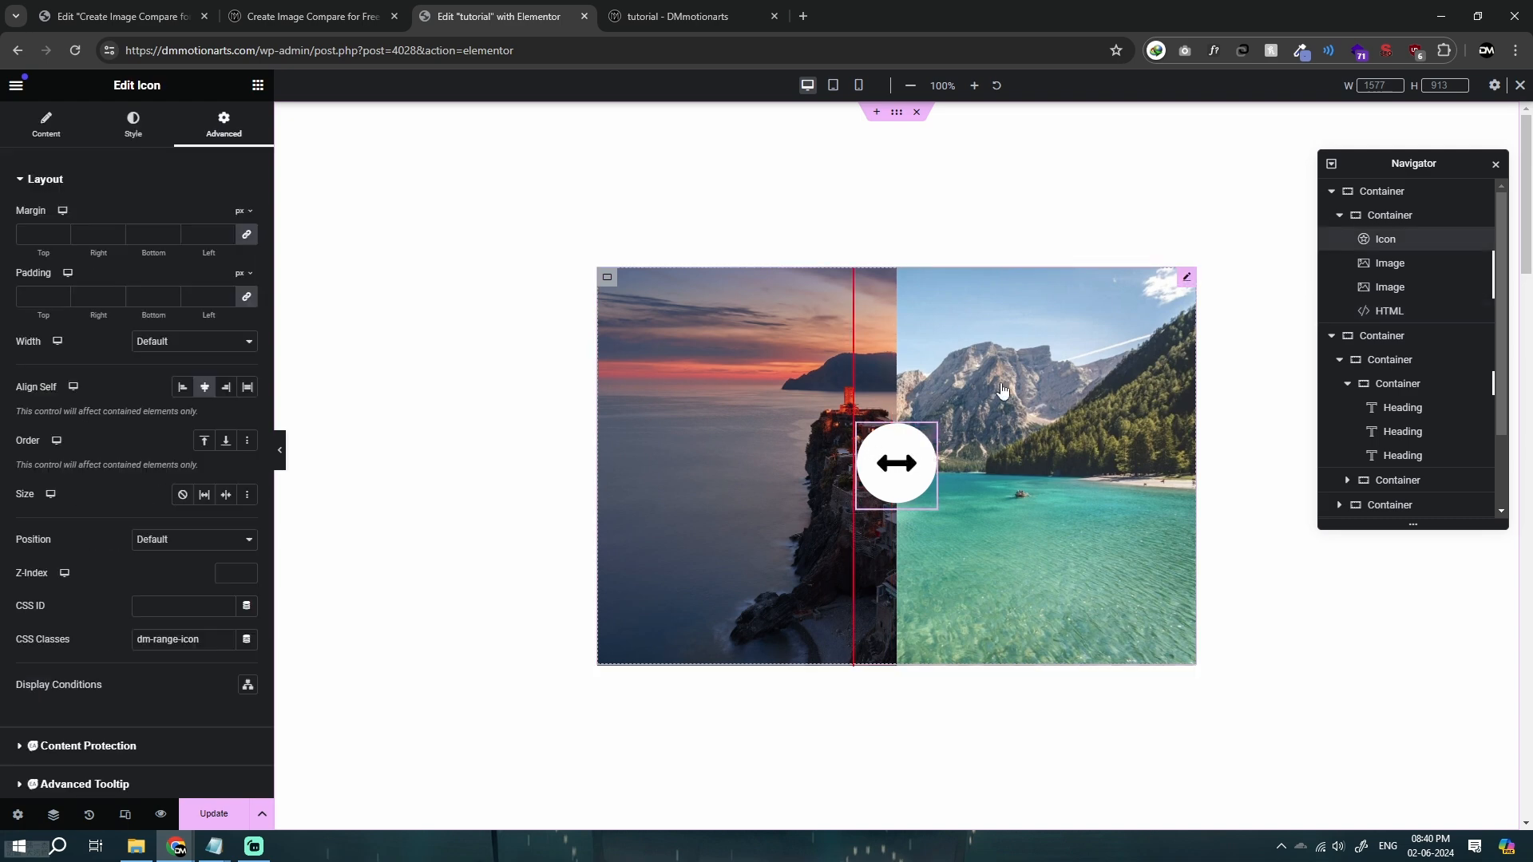
Reopen the HTML code and restore pointer-events: none; below z-index in the .dm-range-icon rule.
left_click(1393, 311)
scroll(174, 644, "down", 10)
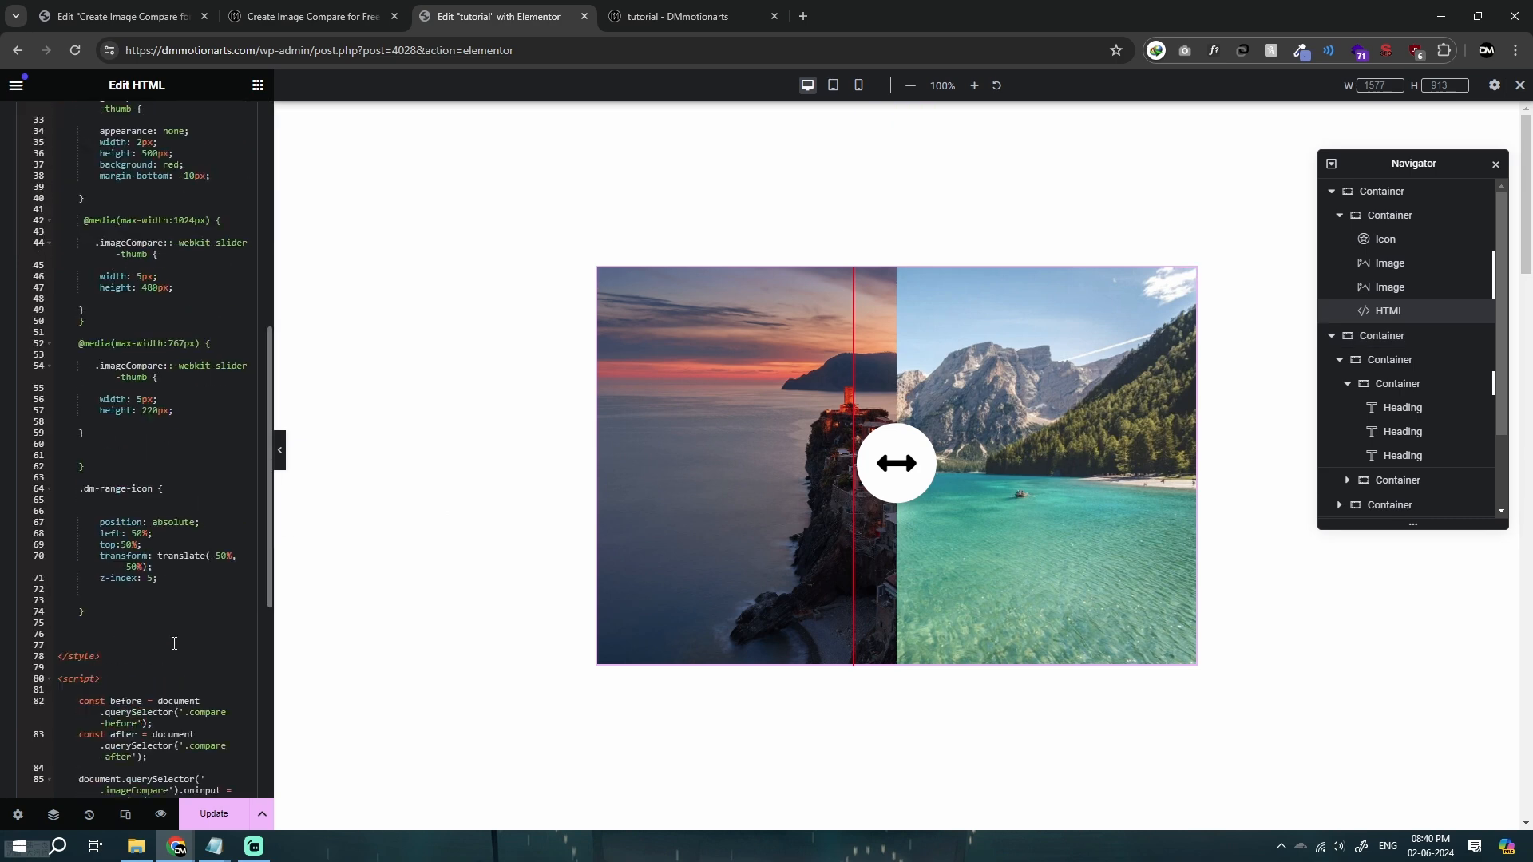
scroll(174, 644, "down", 1)
left_click(174, 498)
key("Return")
type("dm-range-icon")
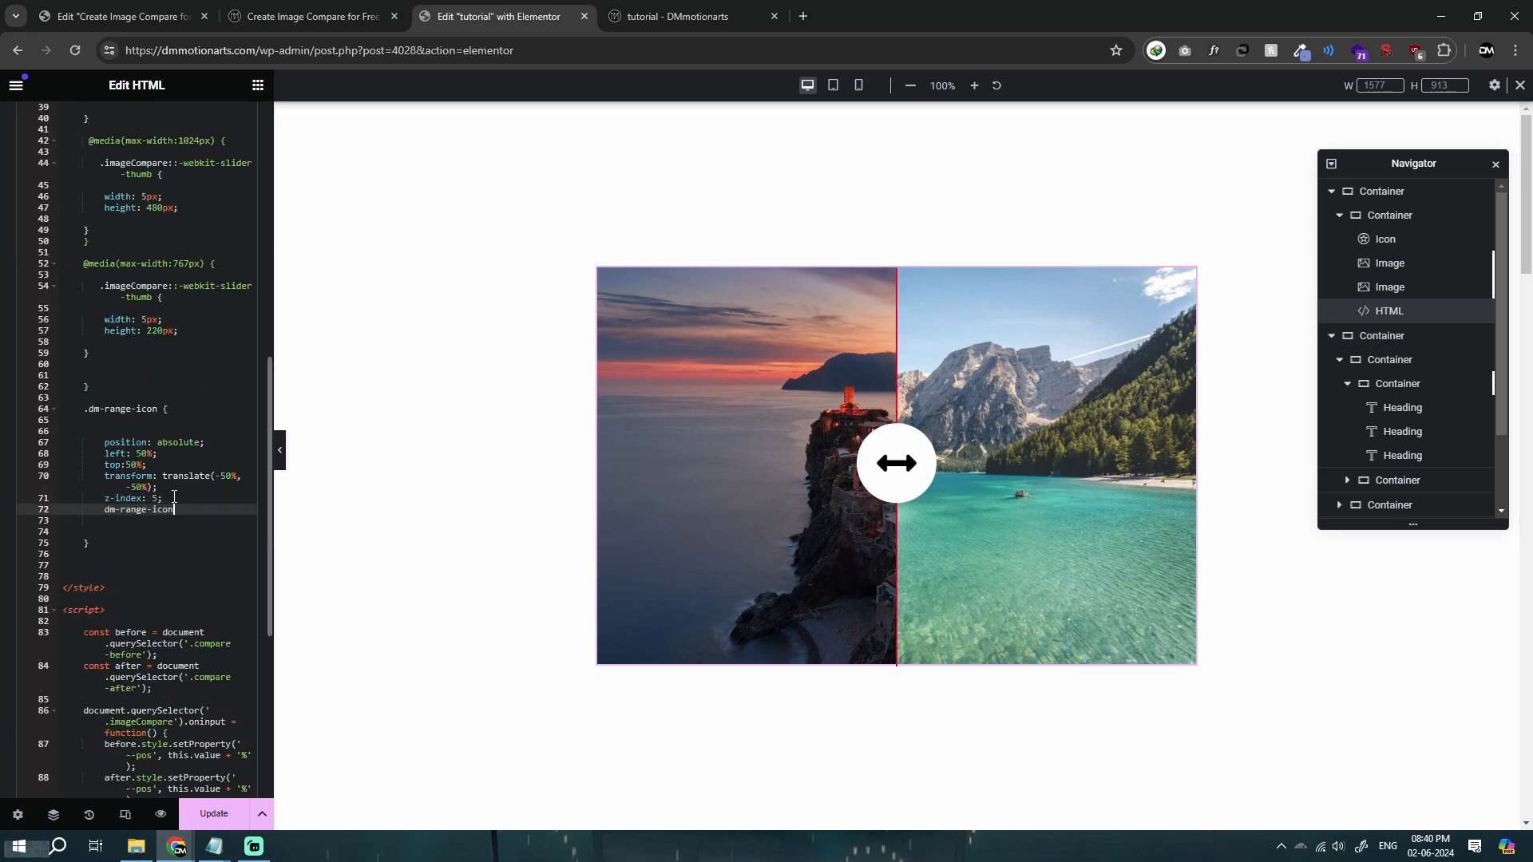
type("point")
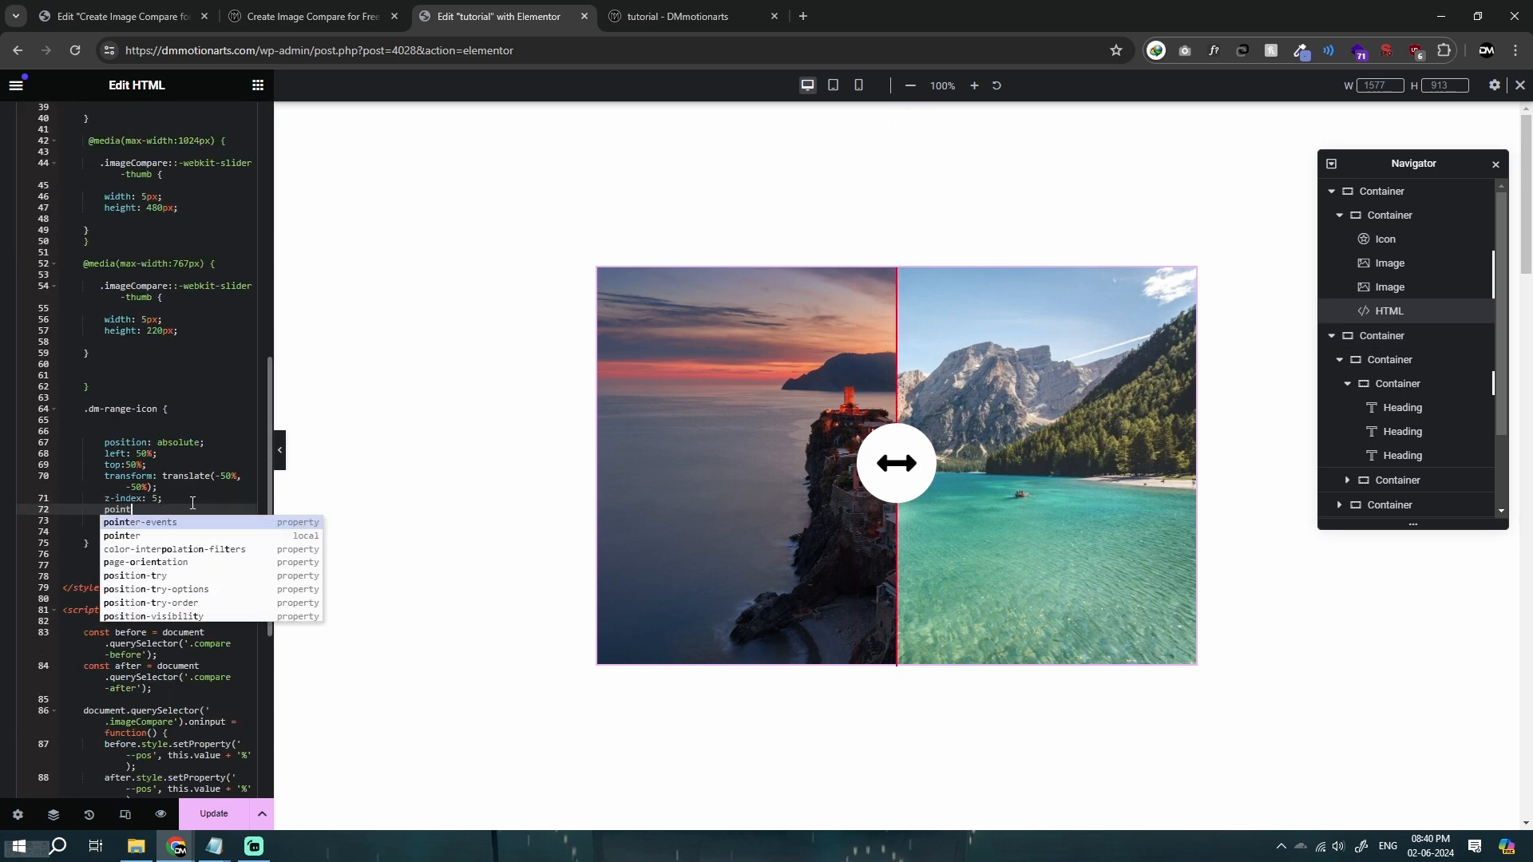
type("er-events: none;")
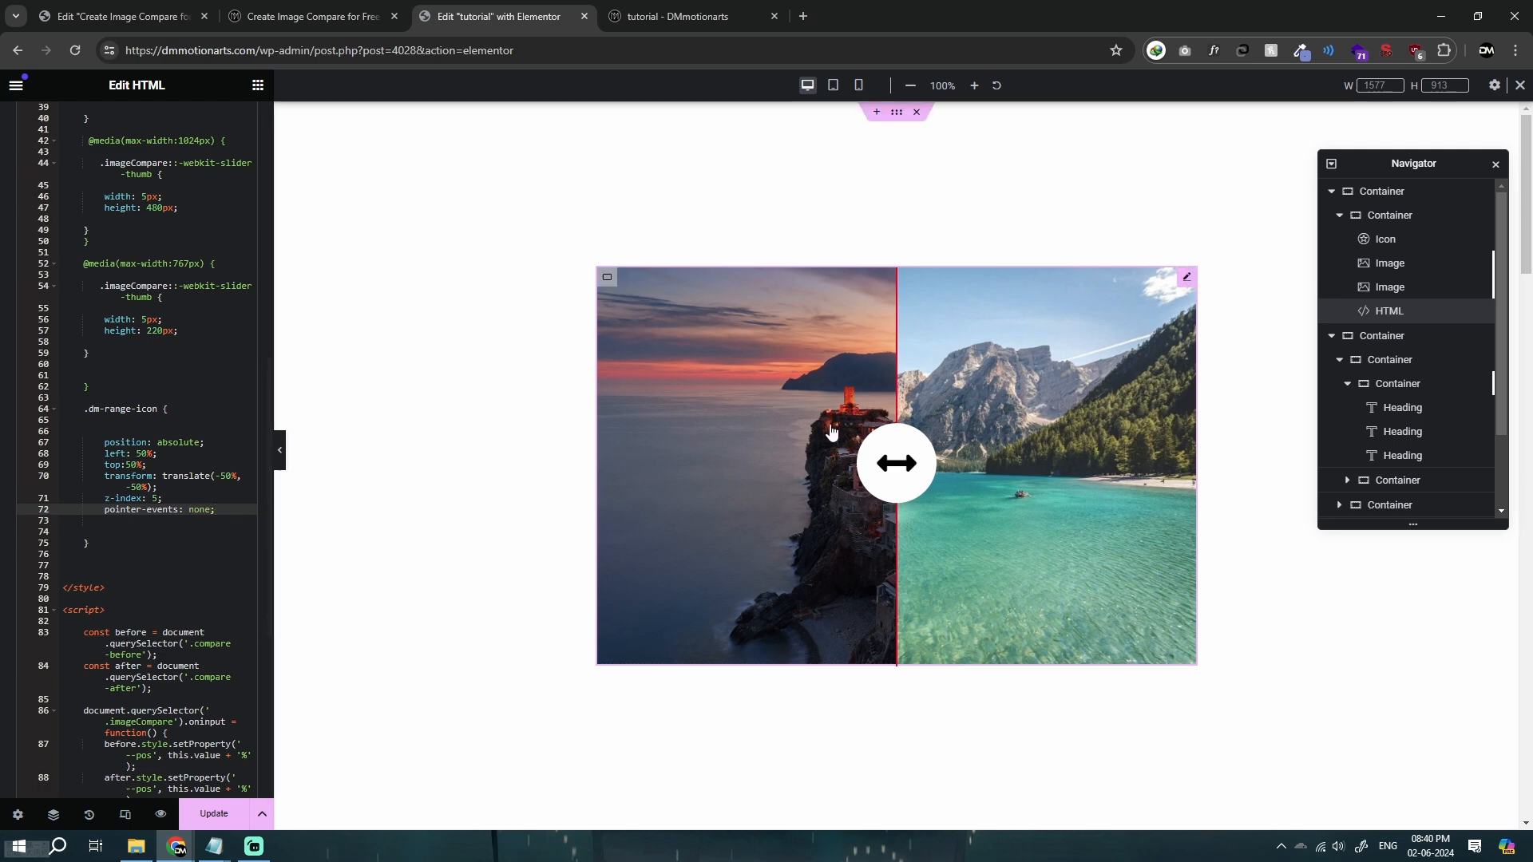
Test moving the comparison divider by grabbing it through the arrow icon on the canvas.
left_click(911, 463)
left_click_drag(912, 463, 899, 465)
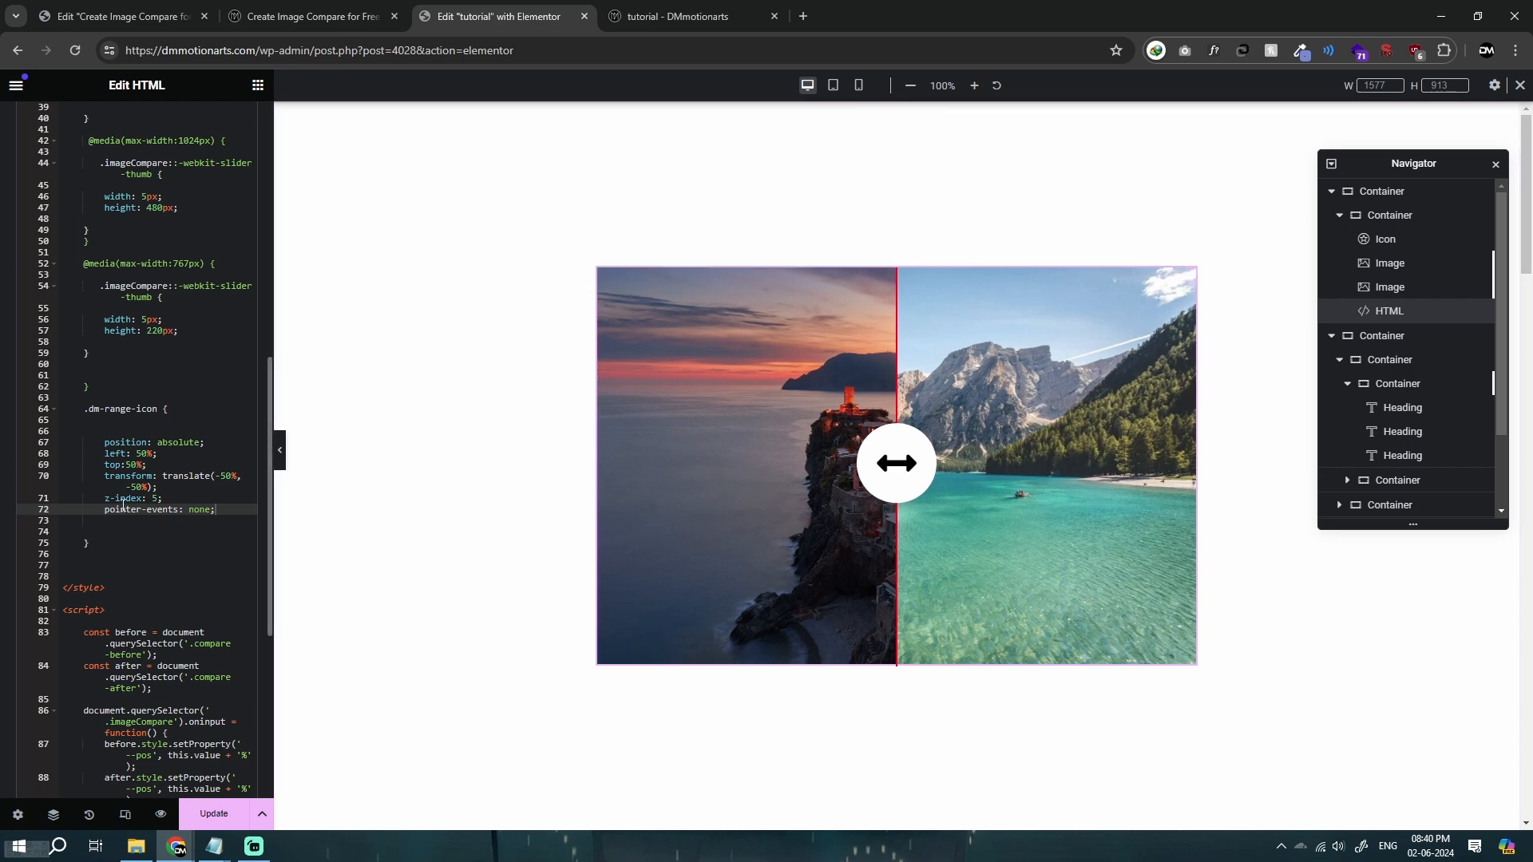
left_click(911, 471)
left_click_drag(907, 461, 900, 457)
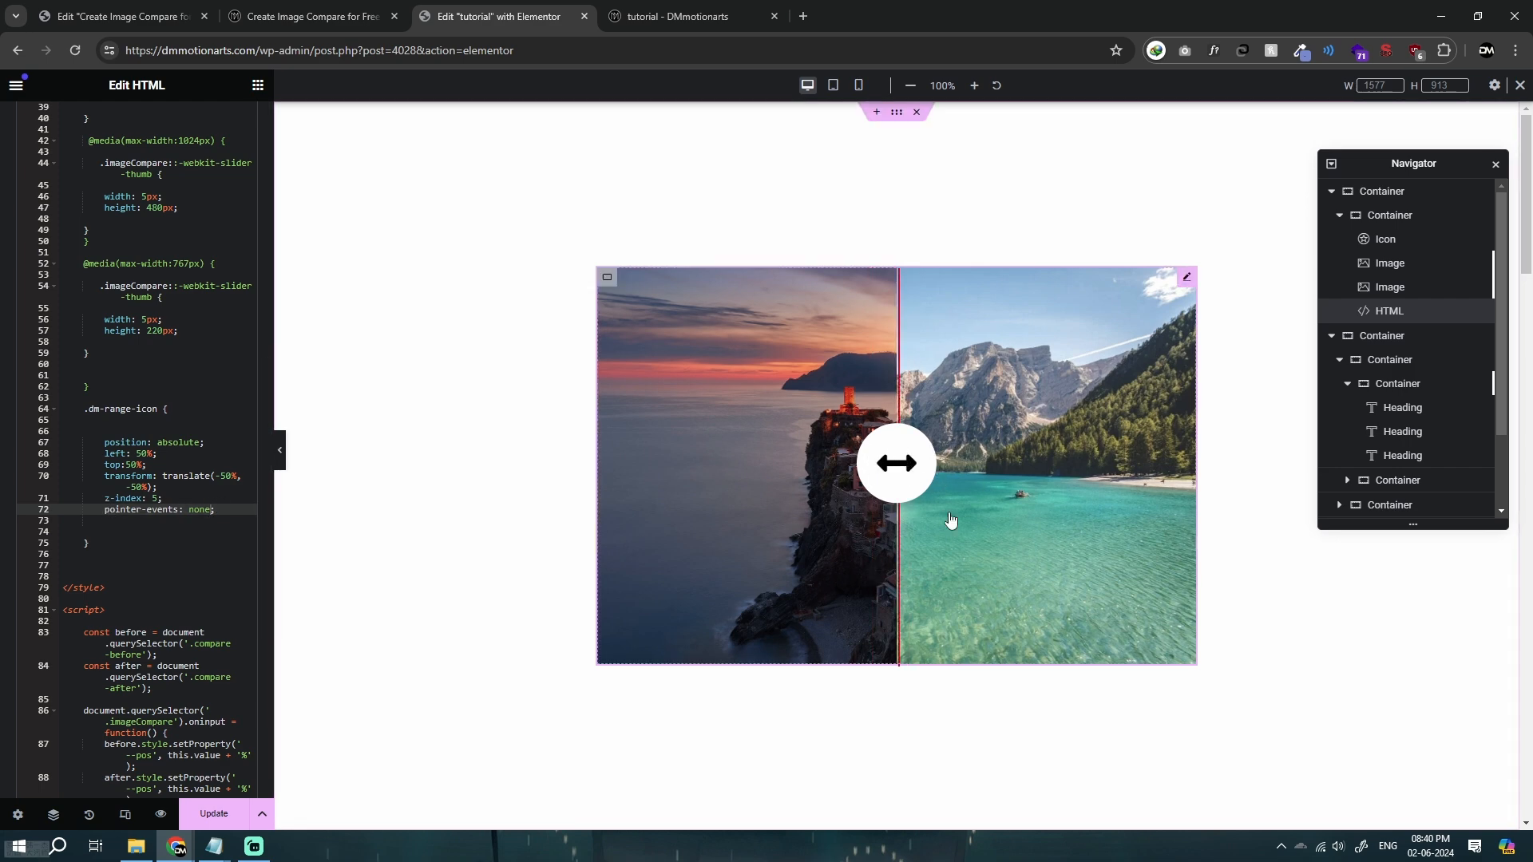
Examine the position, left, top and transform declarations of the .dm-range-icon rule in the HTML code.
left_click(53, 817)
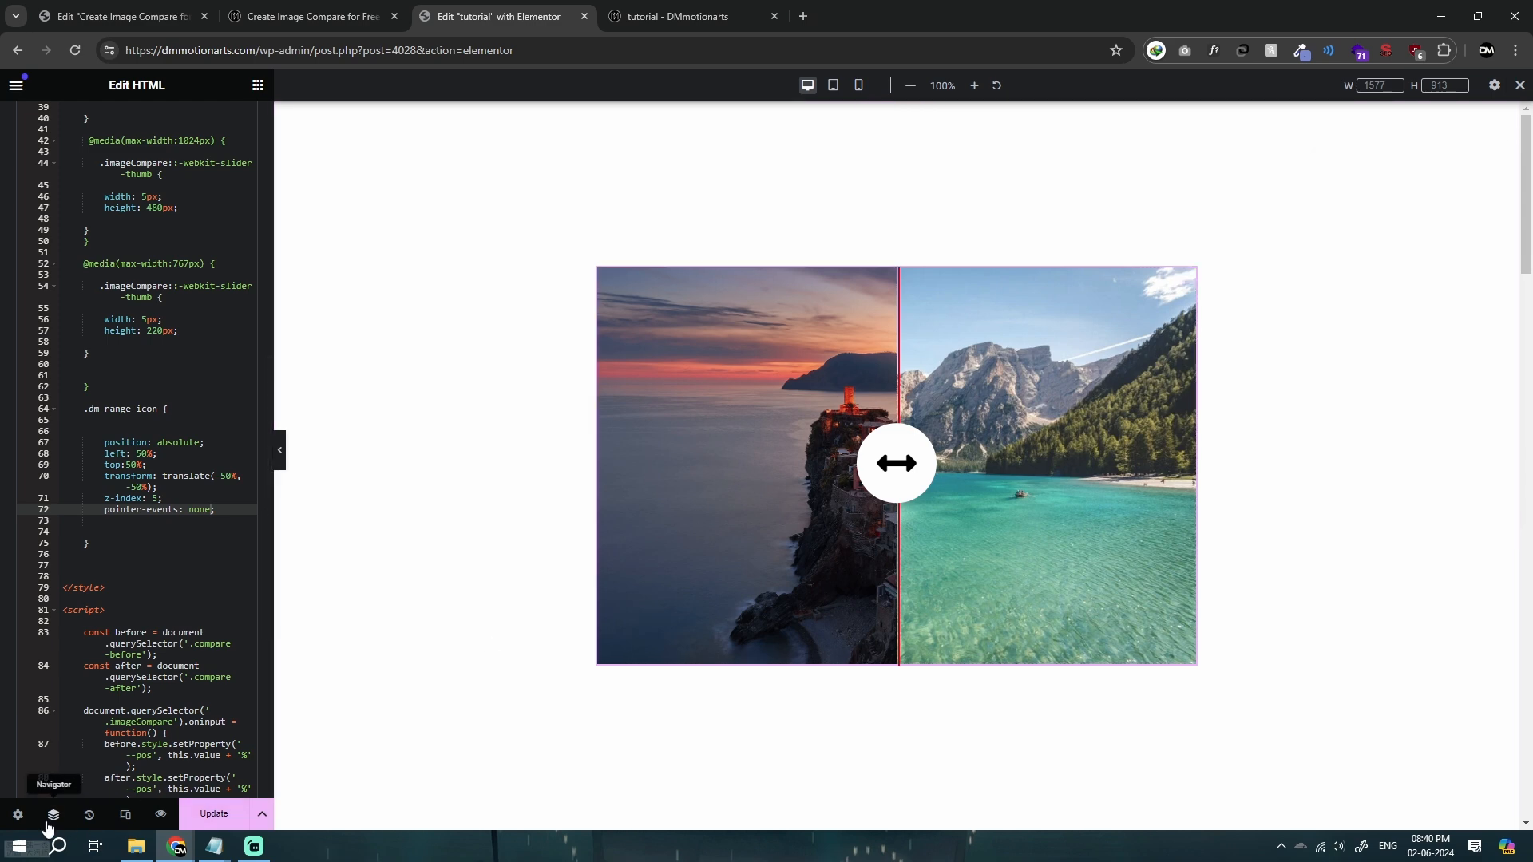
left_click(53, 818)
left_click(1393, 242)
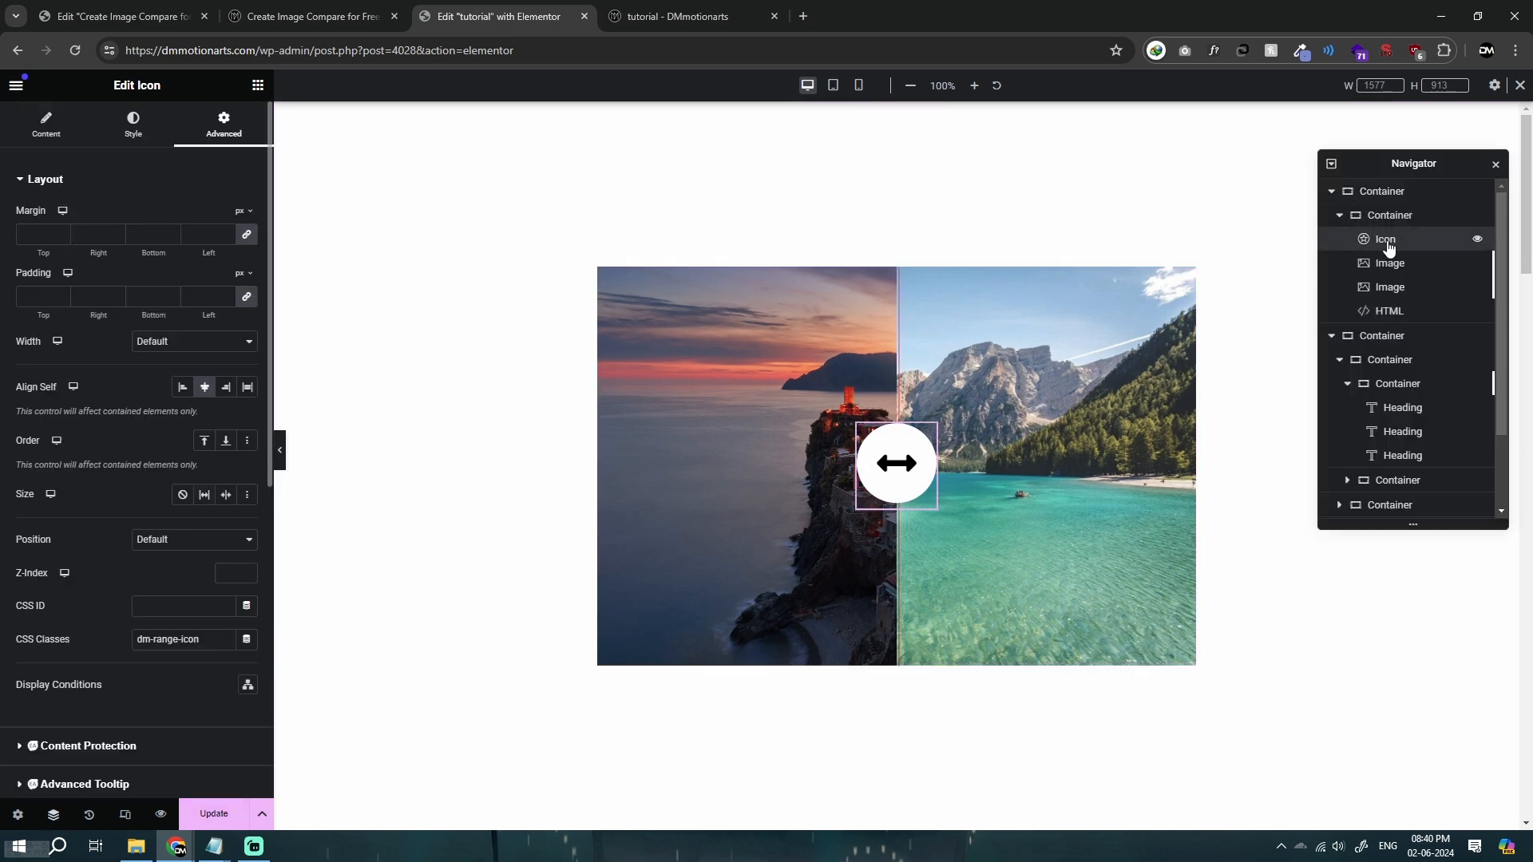
left_click(1391, 311)
scroll(97, 474, "down", 8)
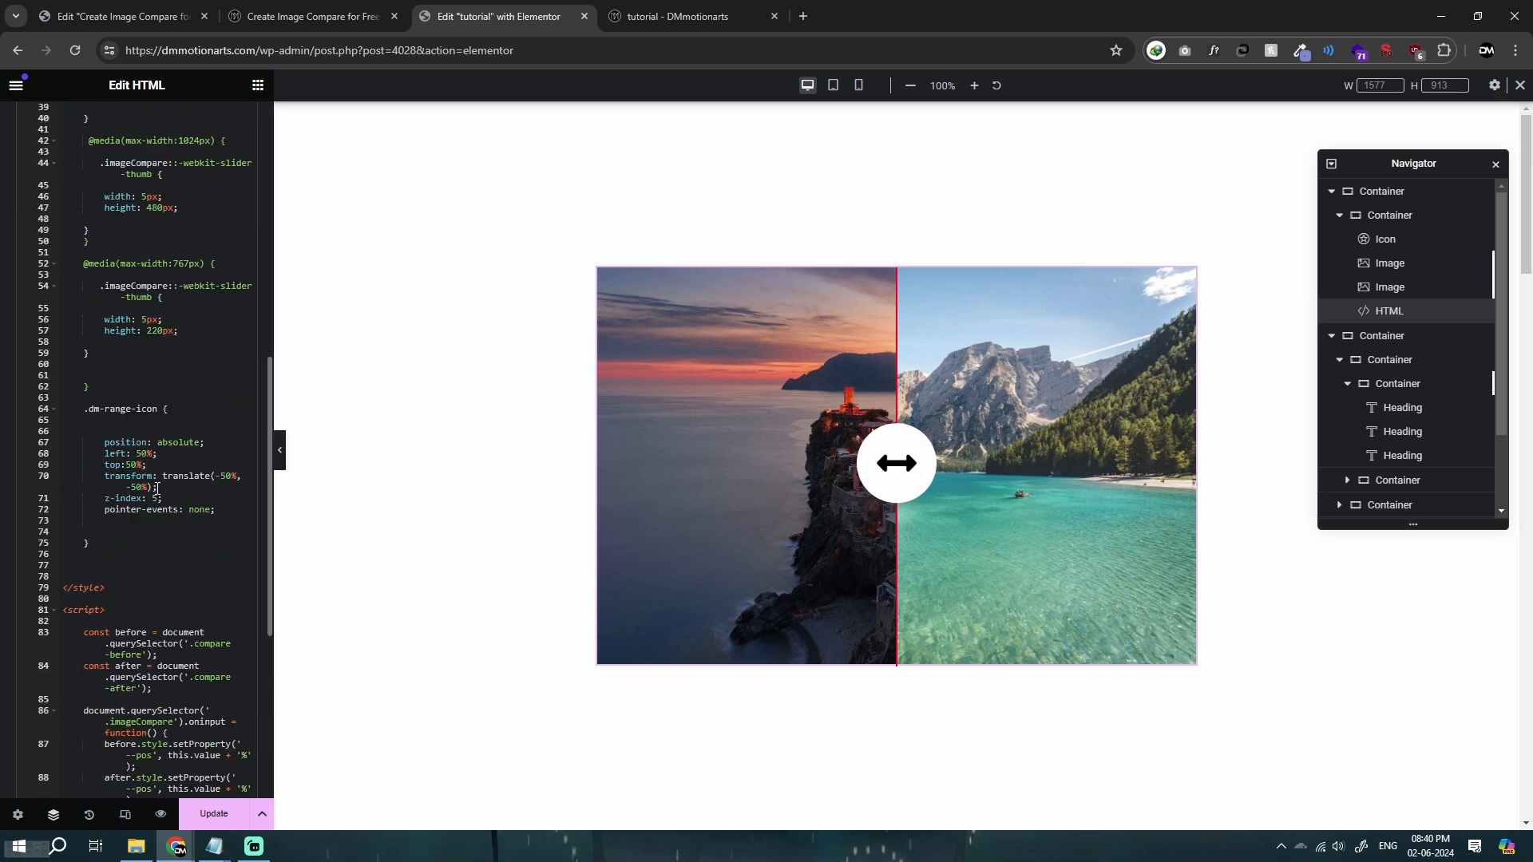
left_click_drag(106, 444, 219, 442)
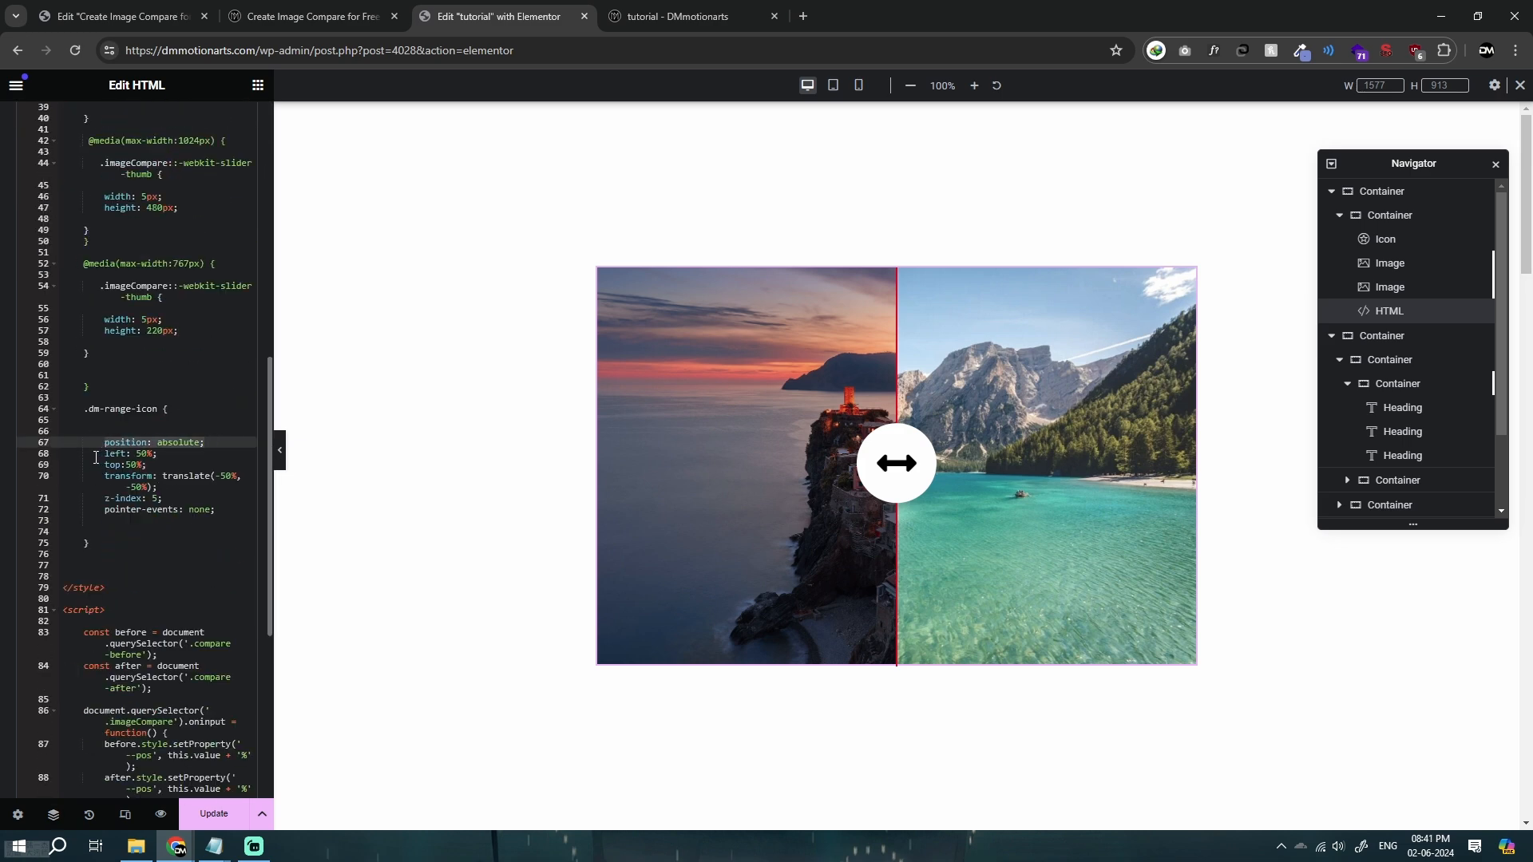
left_click_drag(96, 457, 199, 490)
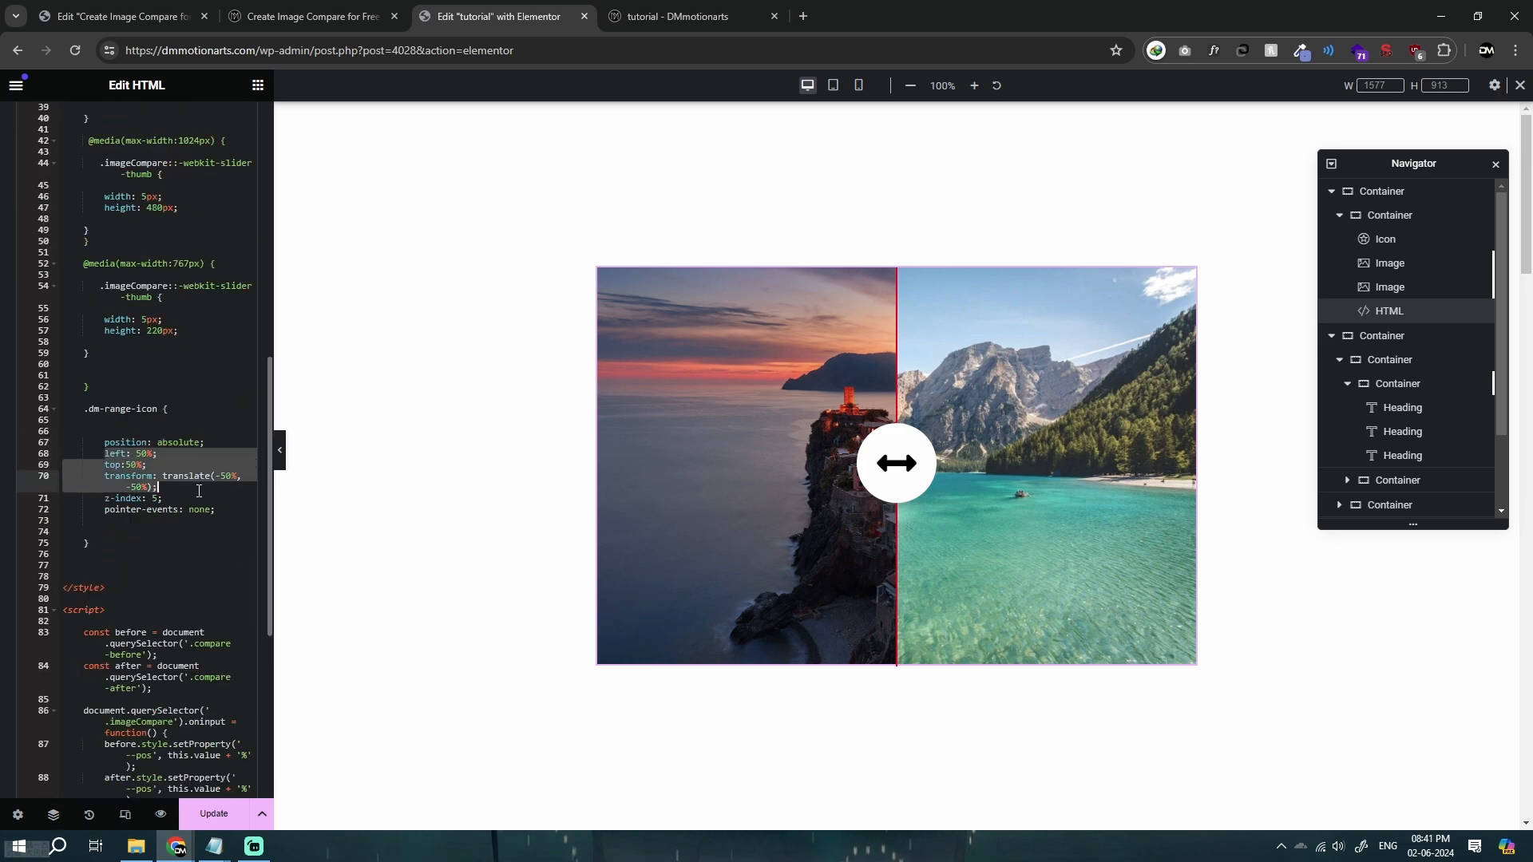
left_click(108, 468)
left_click_drag(105, 454, 181, 488)
left_click(181, 489)
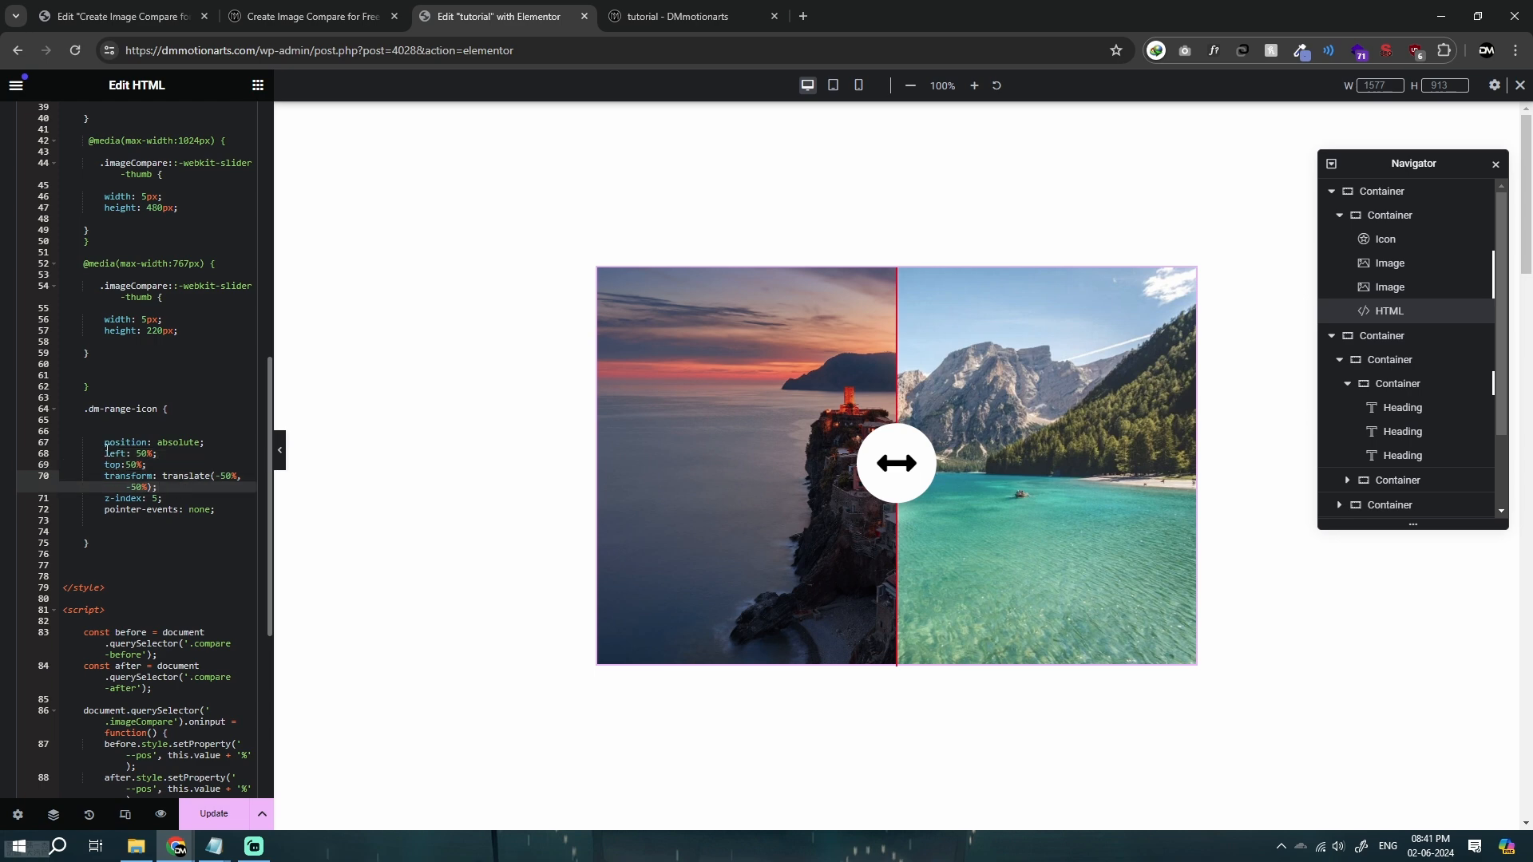
left_click_drag(105, 453, 212, 487)
left_click(213, 487)
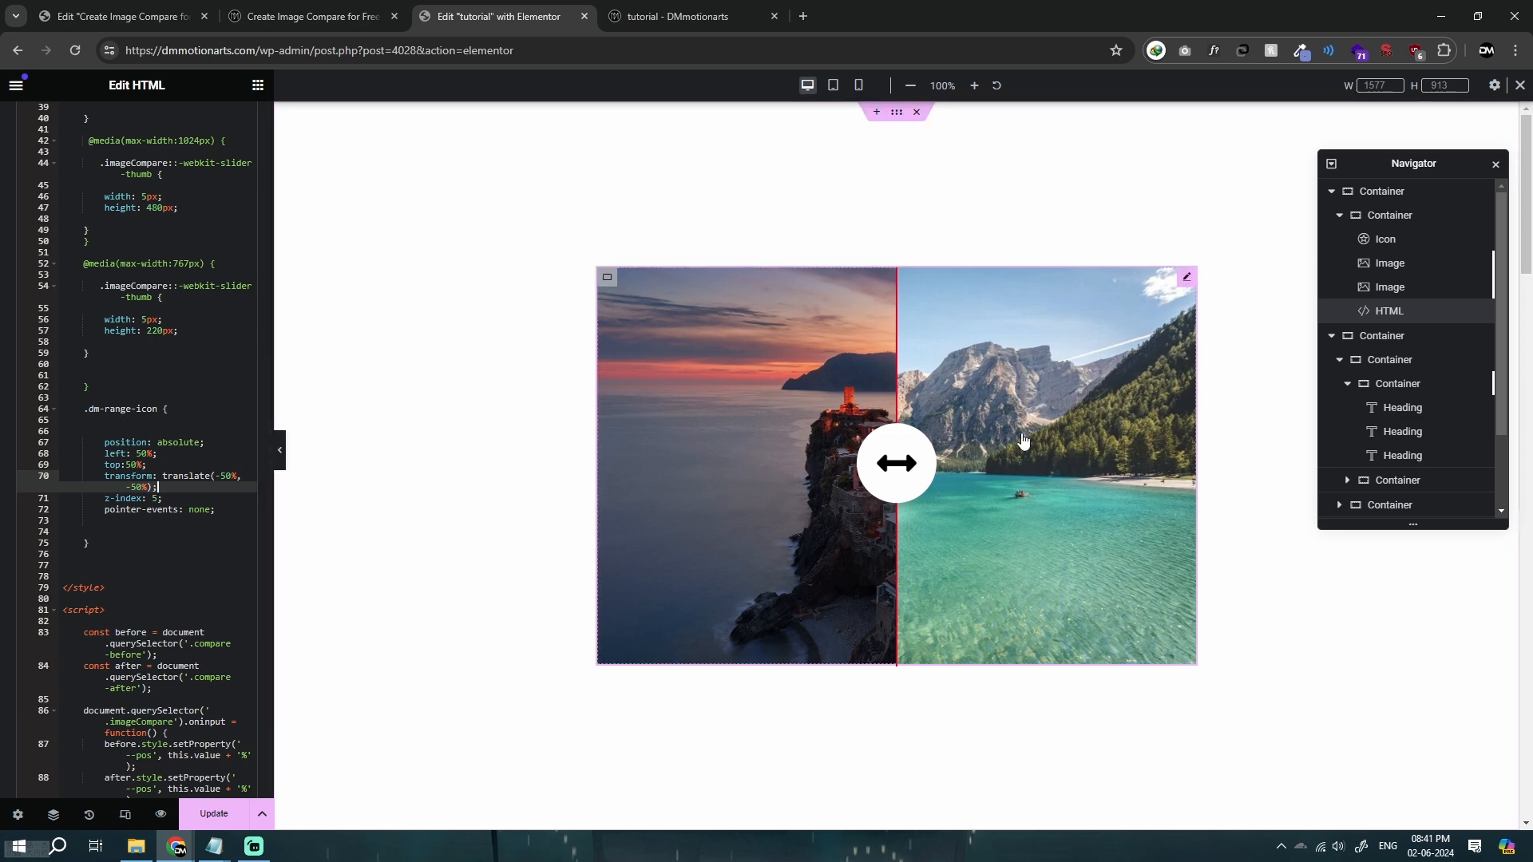
Try sizes of 25 px and 50 px on the arrow icon and set its size to 30 px.
left_click(1388, 240)
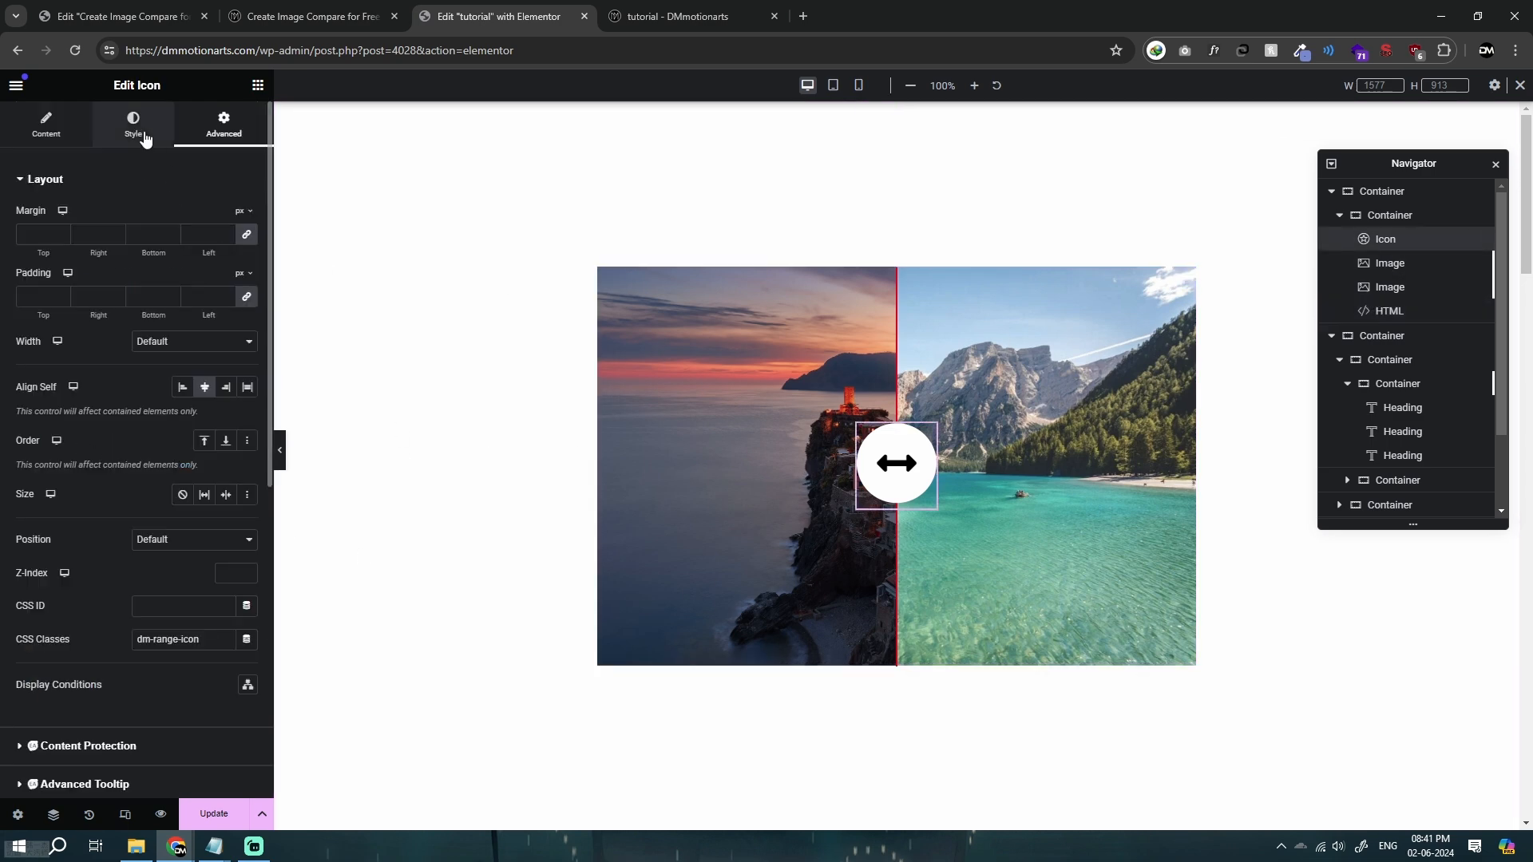
left_click(134, 126)
left_click(227, 376)
type("25")
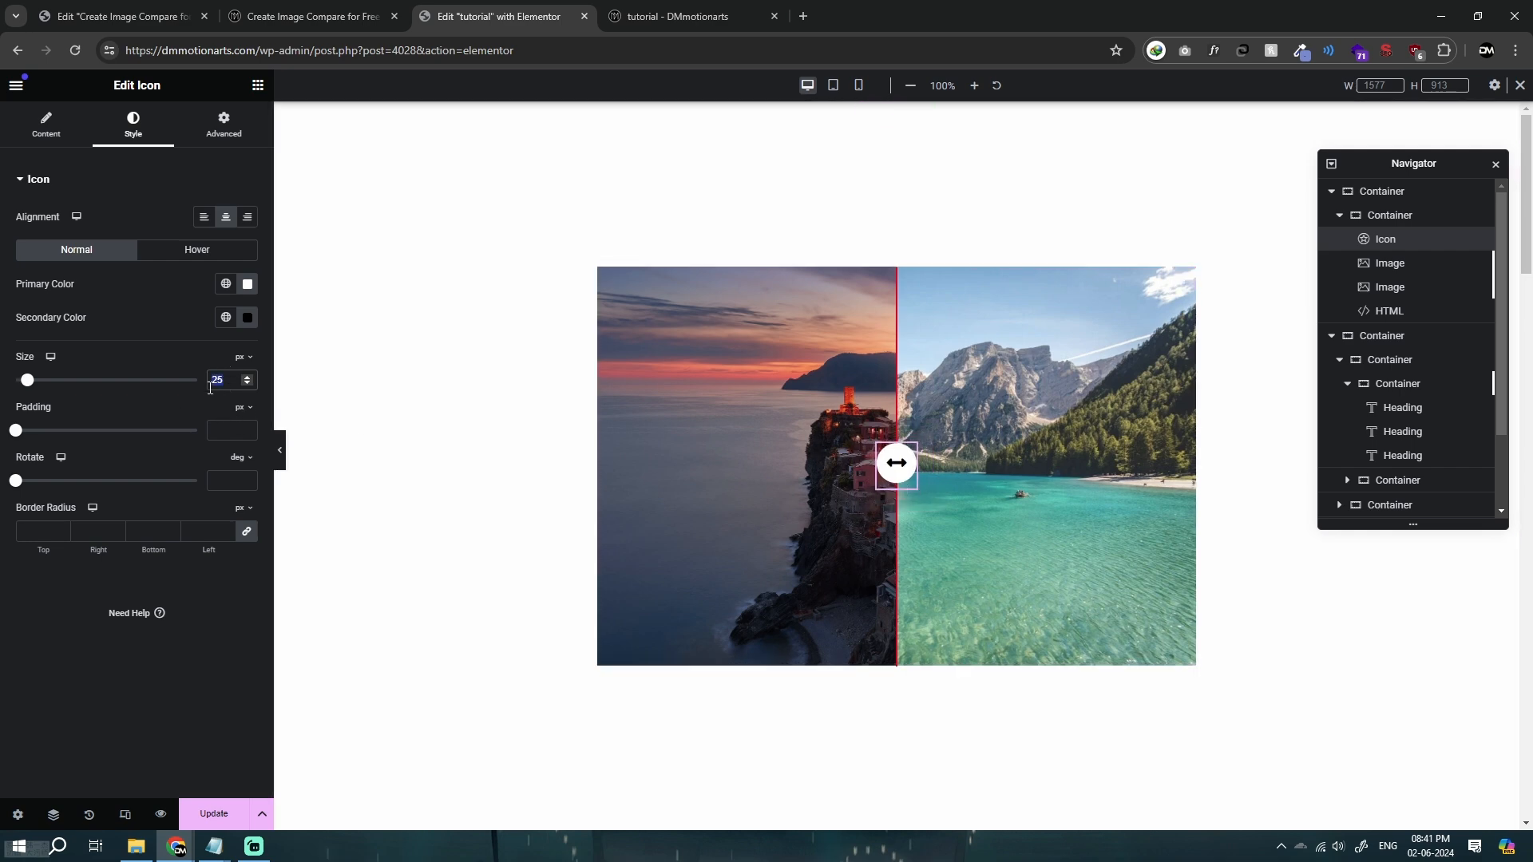
type("50")
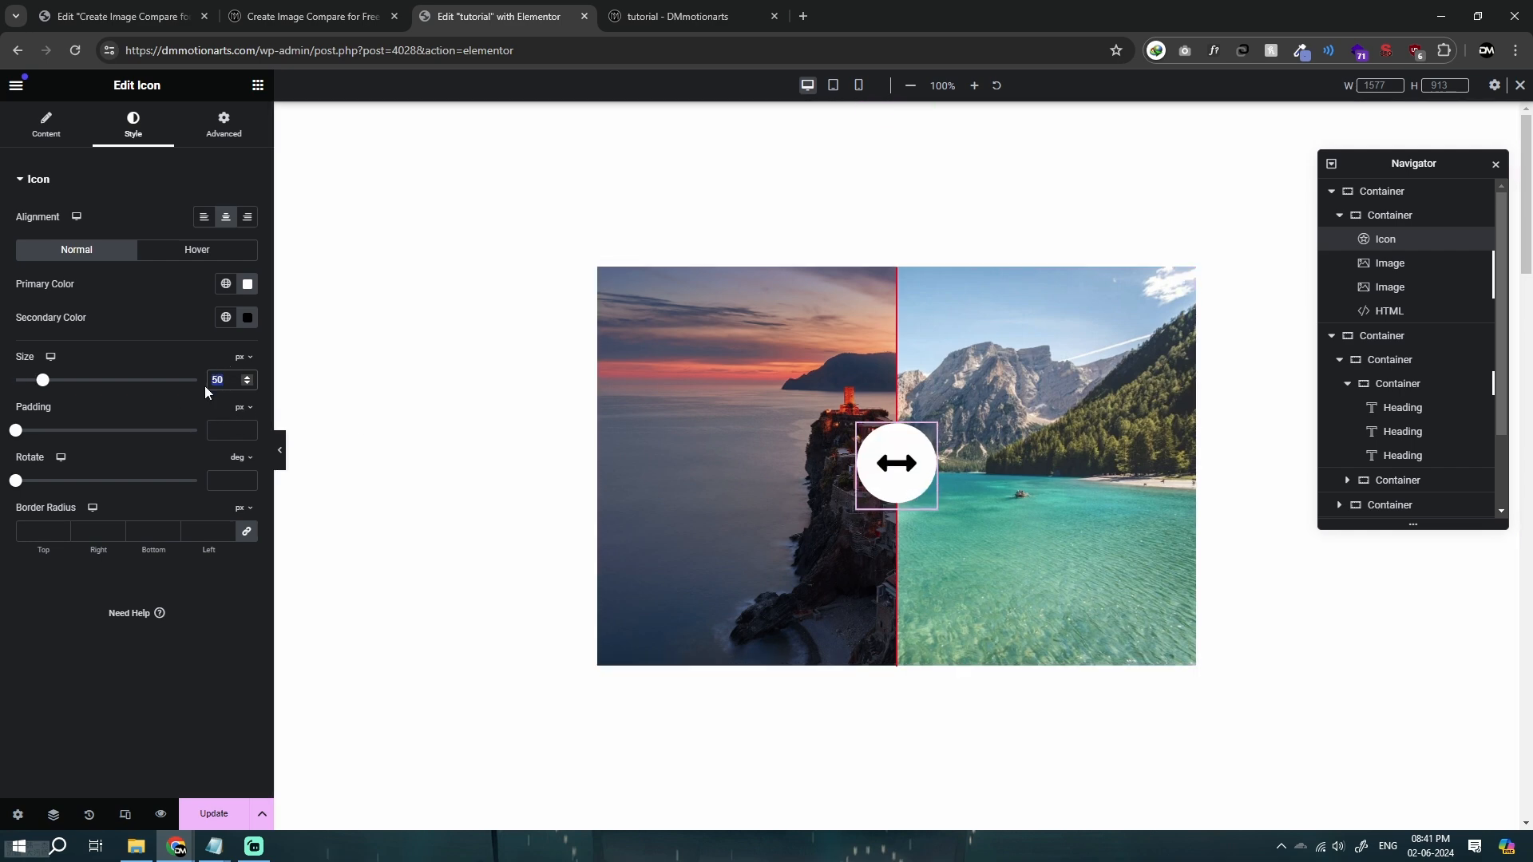
key("BackSpace")
key("BackSpace")
type("30")
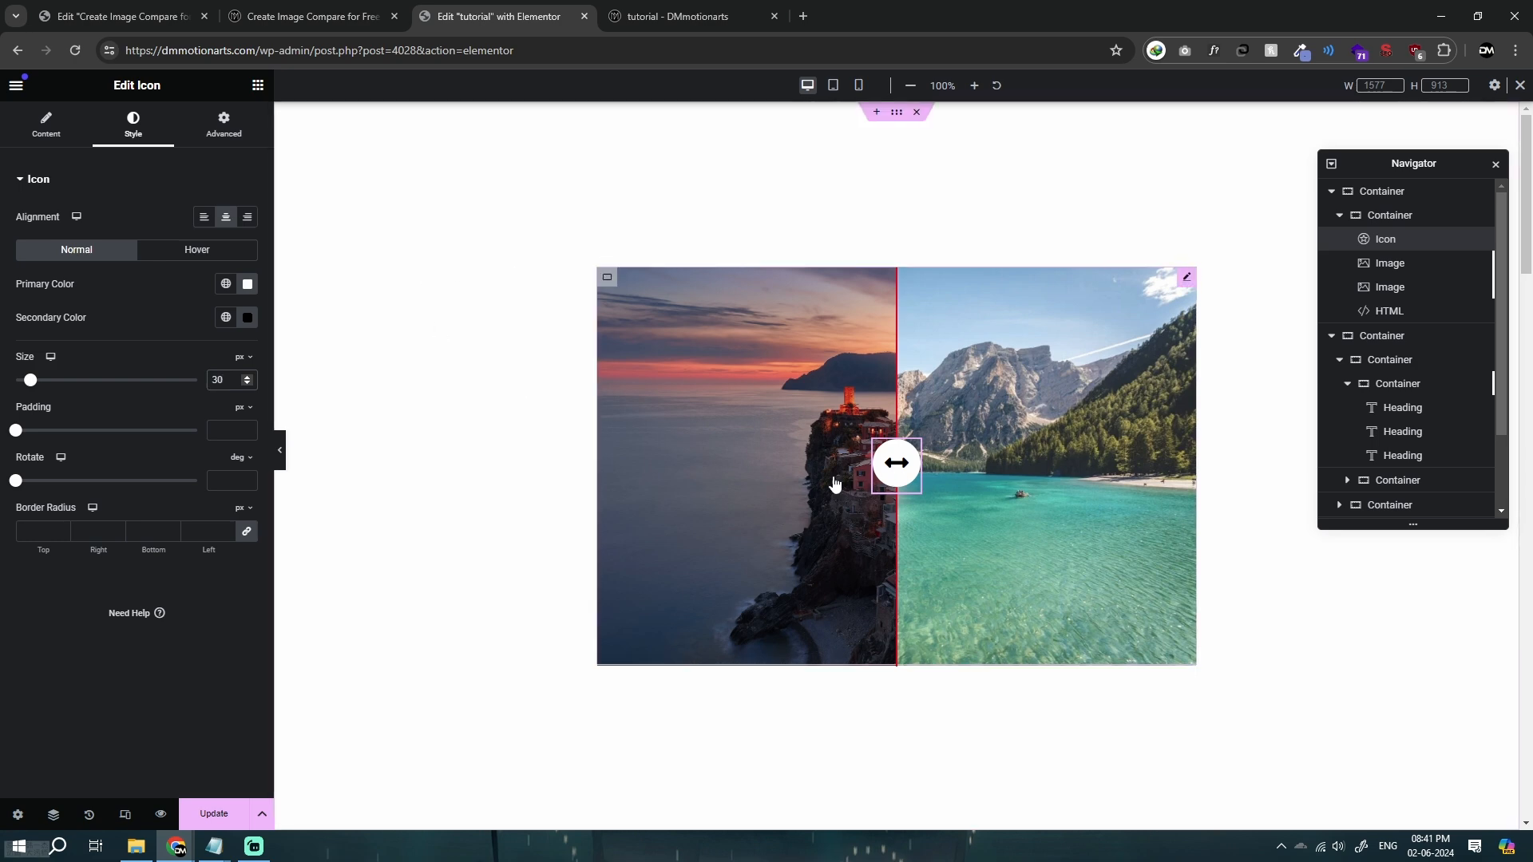
Look up the range icon script in the image compare post preview and return to the tutorial editor.
left_click(311, 16)
scroll(258, 545, "down", 4)
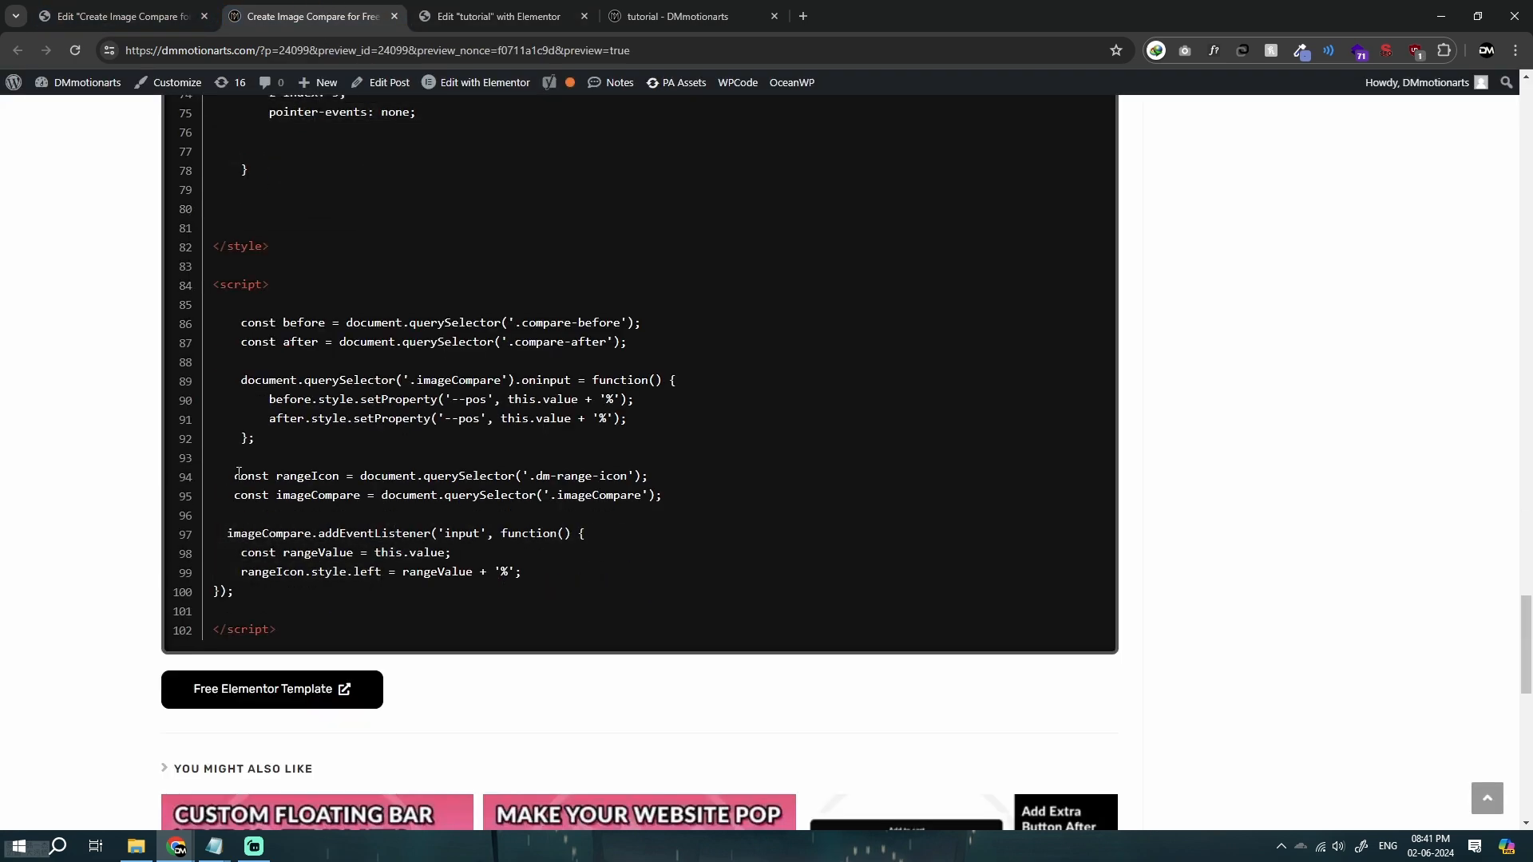
left_click(508, 9)
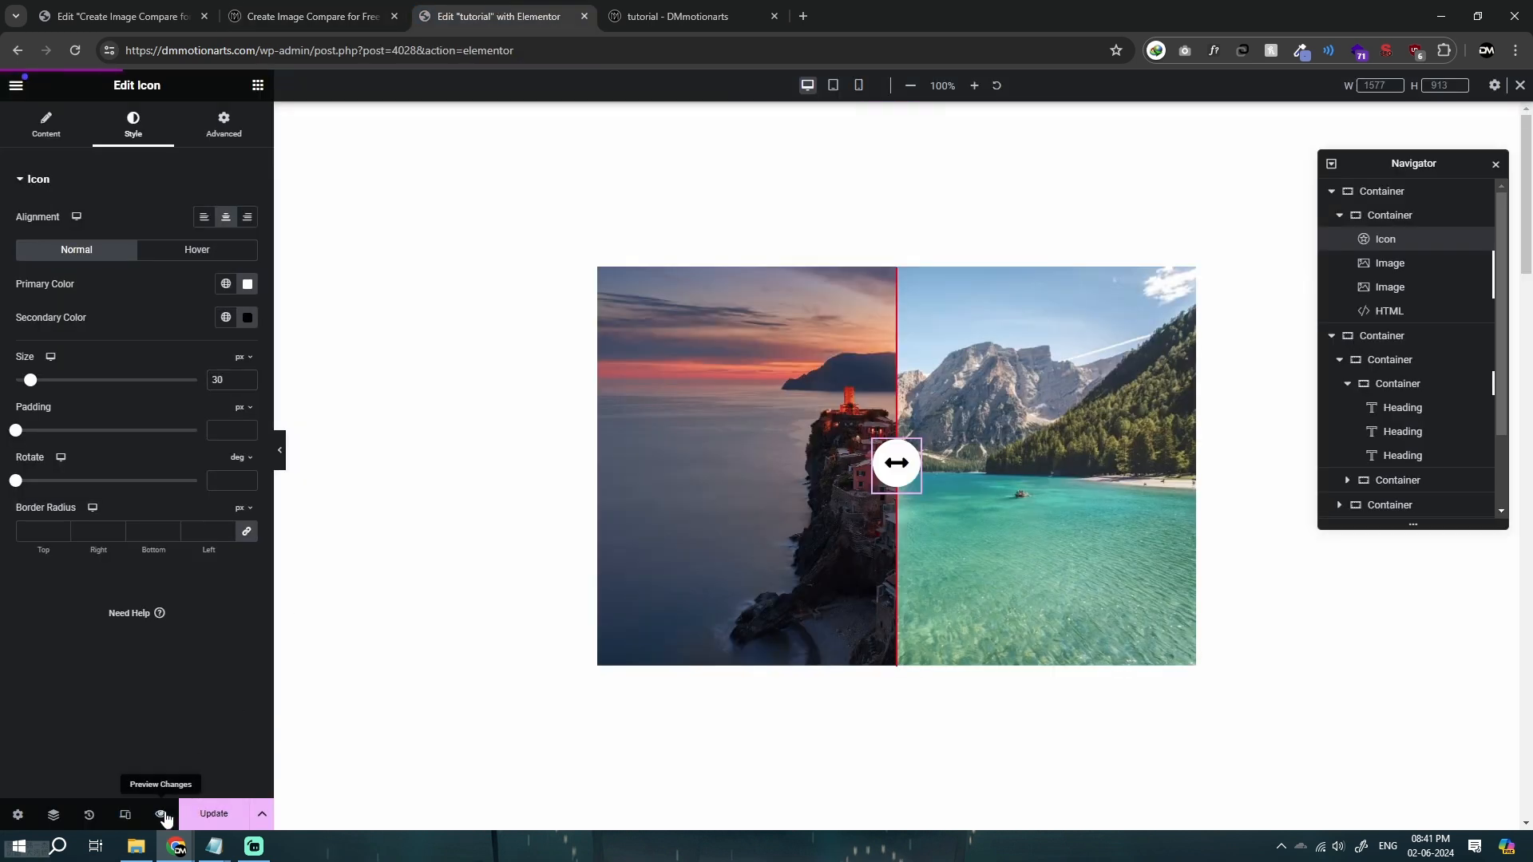
Preview the tutorial page to check the arrow icon on the slider, and return to the editor.
left_click(162, 814)
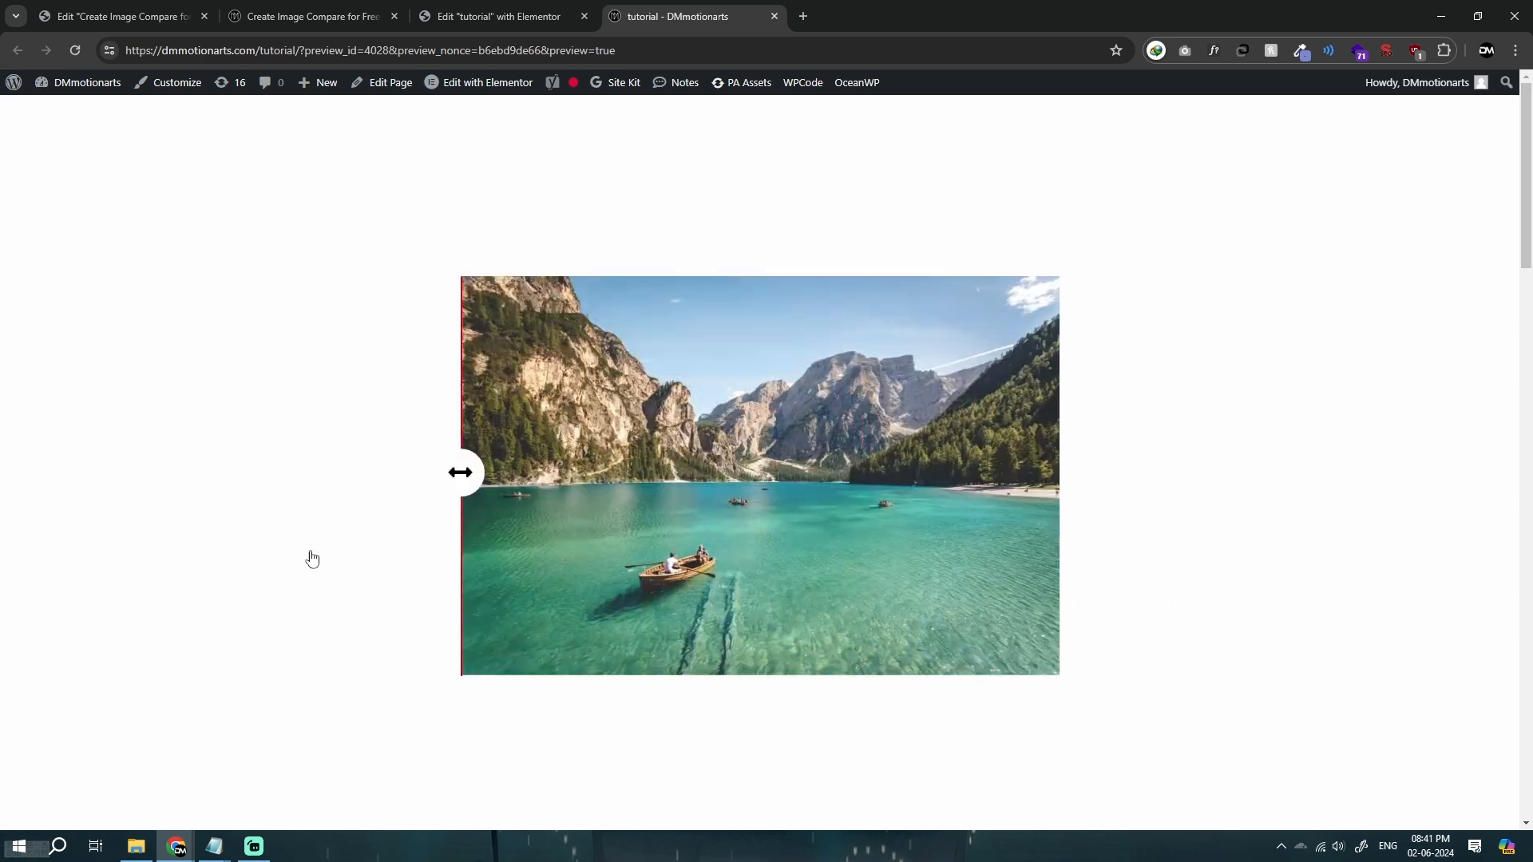
left_click(551, 13)
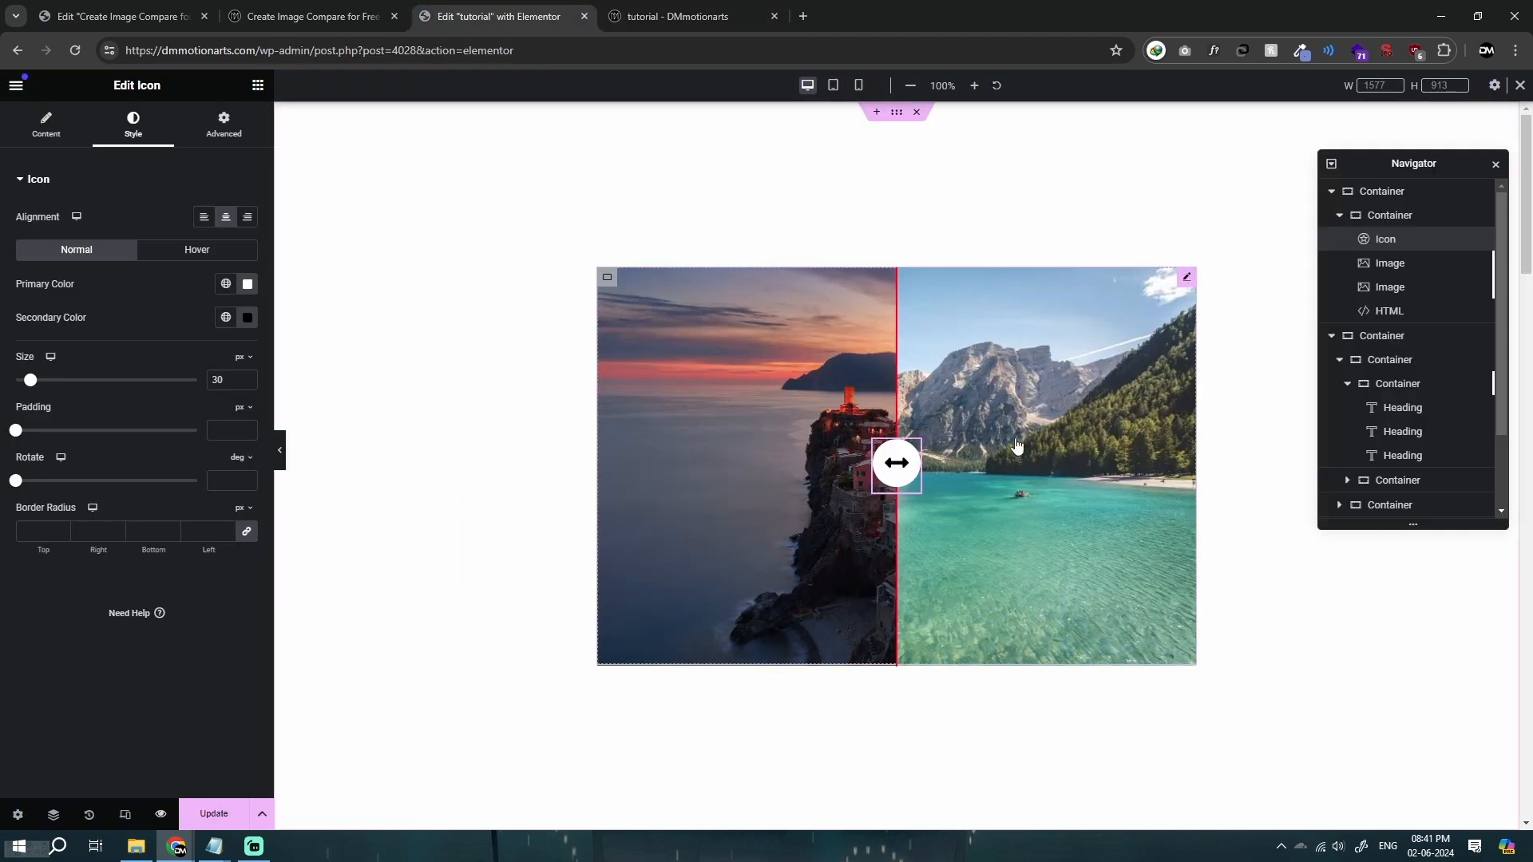
right_click(1387, 250)
left_click(1372, 244)
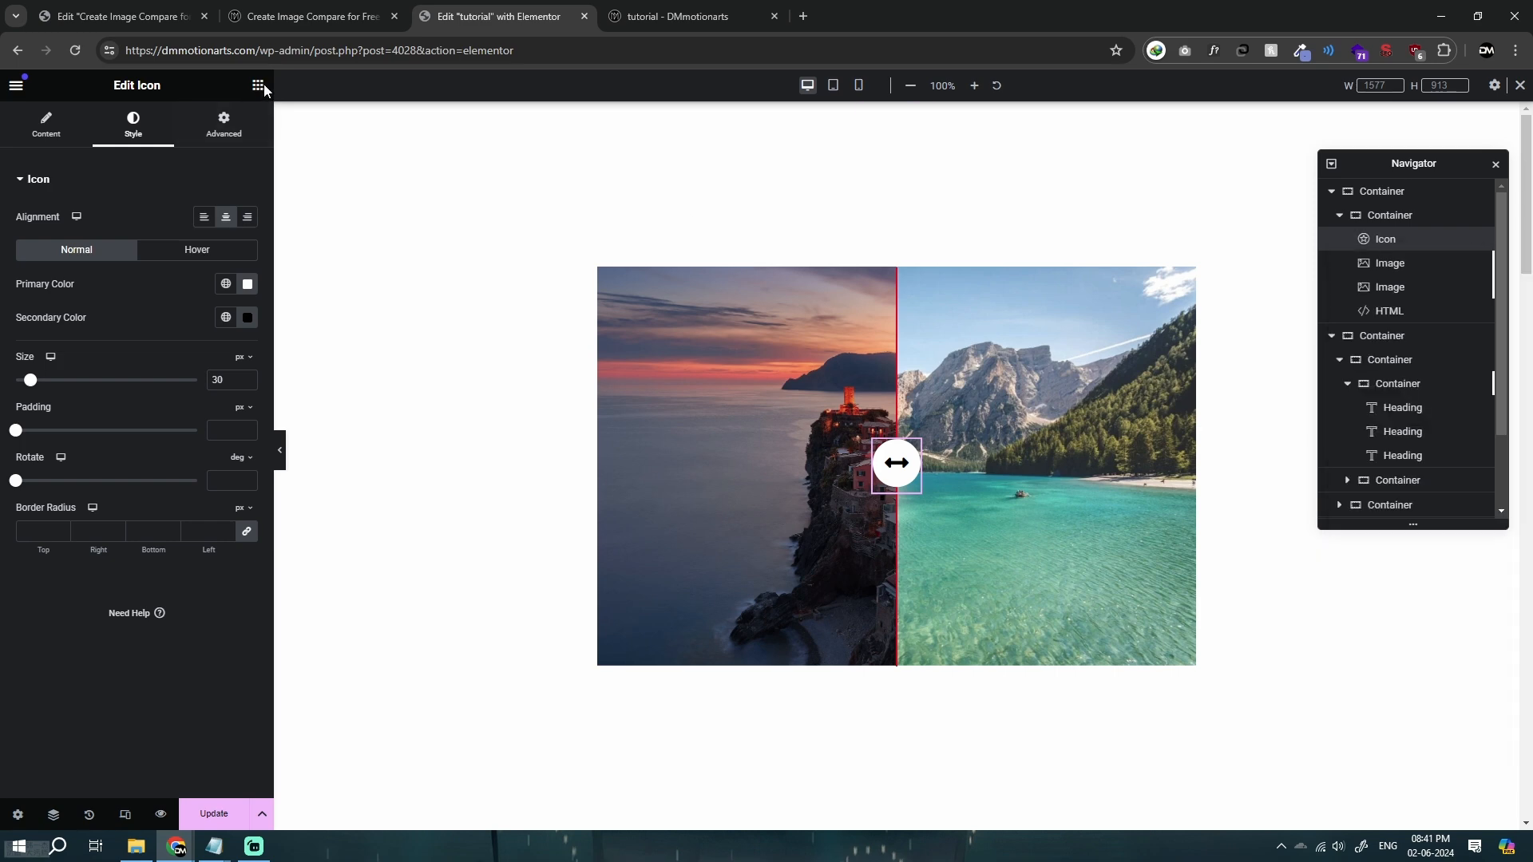
Add an image widget directly below the arrow icon in the comparison container and choose test-divider.png as its image.
left_click(263, 86)
left_click(219, 368)
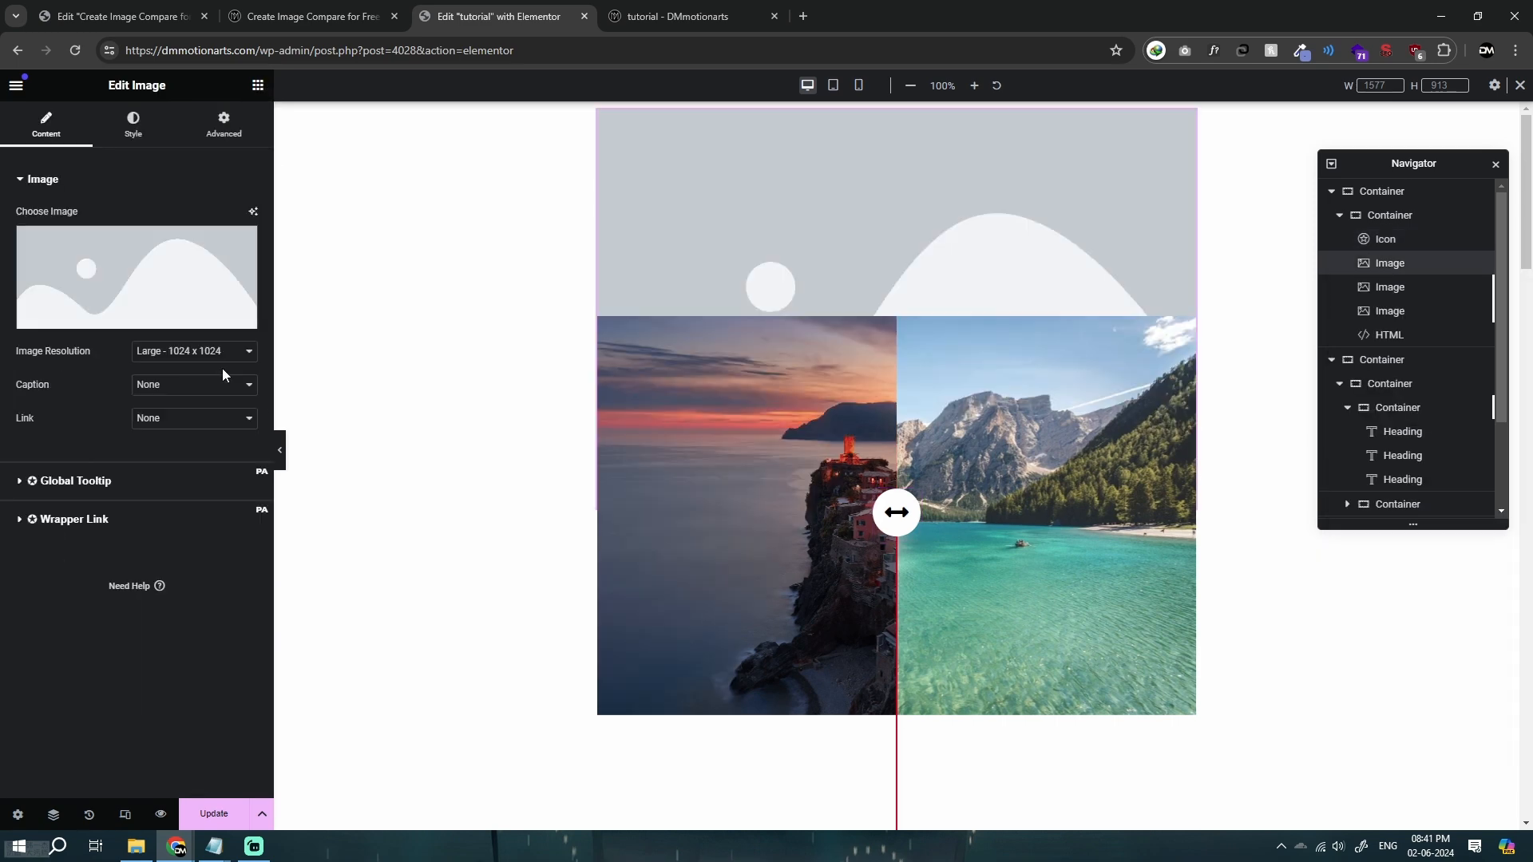
left_click(1373, 240)
left_click(1385, 270)
left_click(1398, 242)
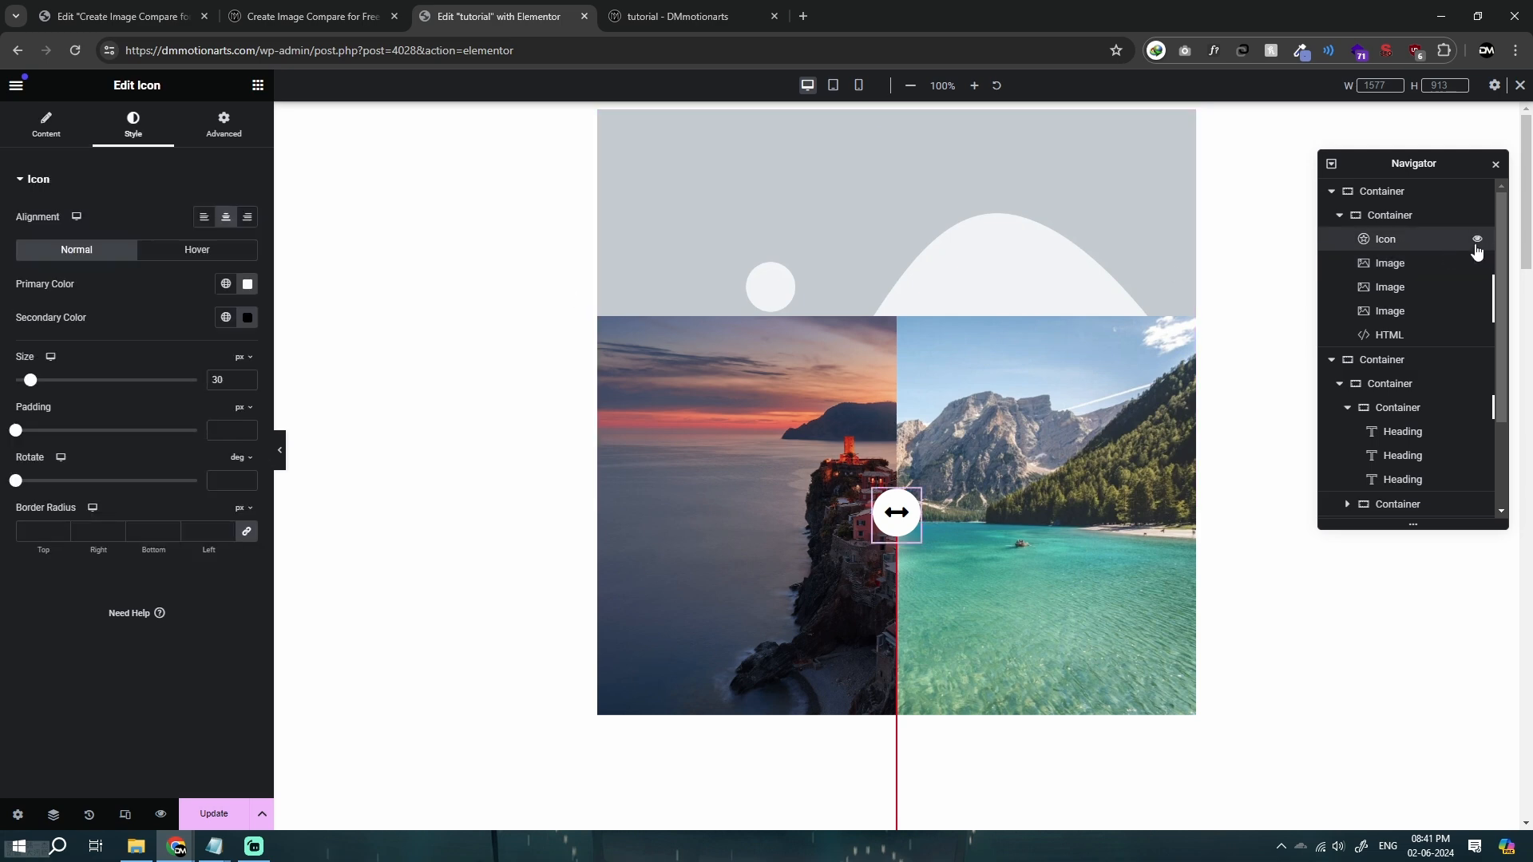
left_click(1389, 264)
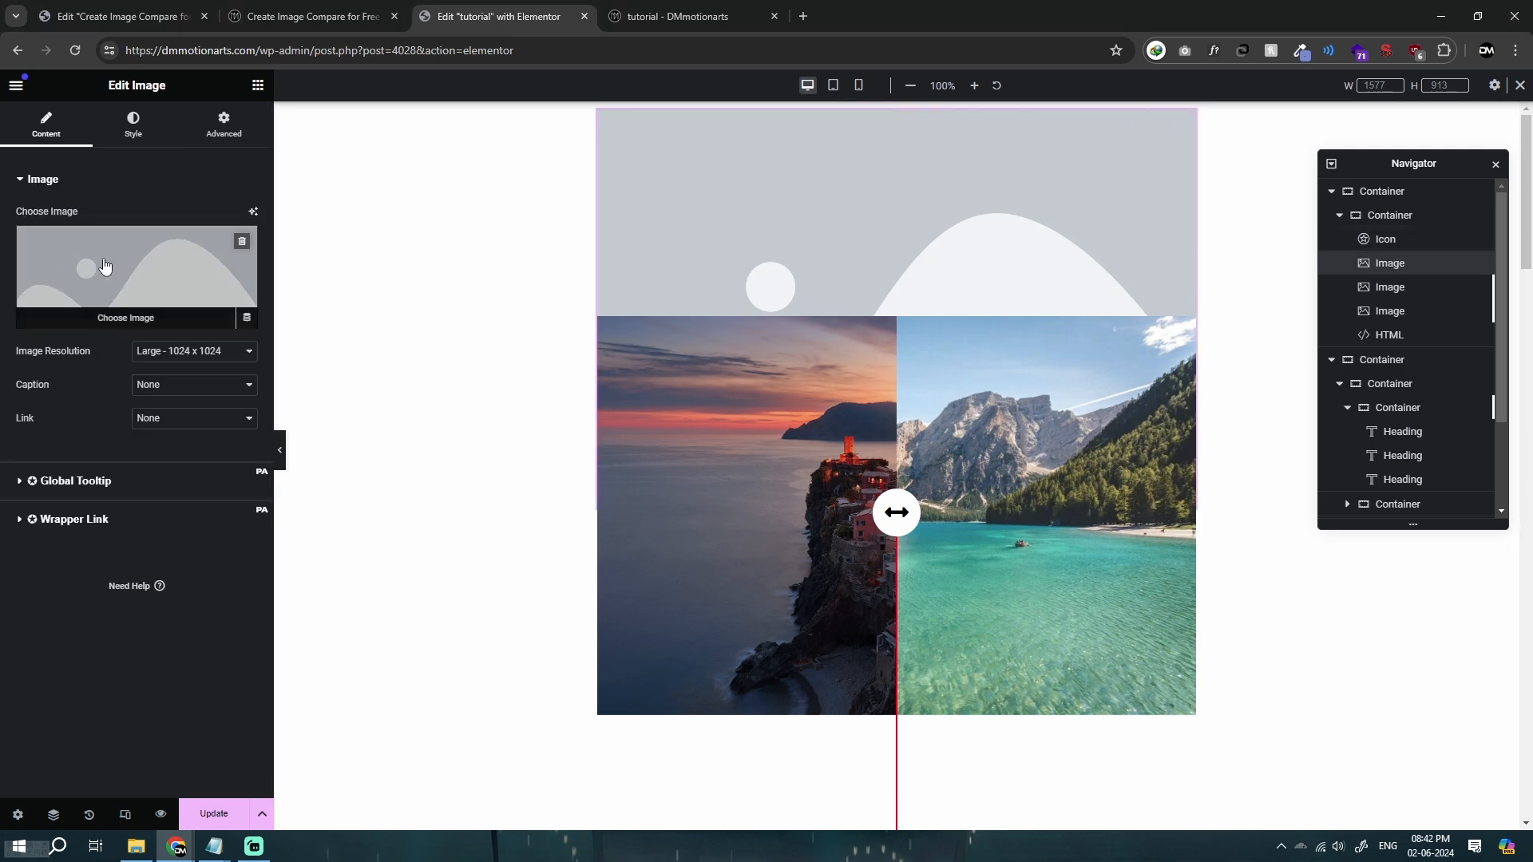
left_click(190, 288)
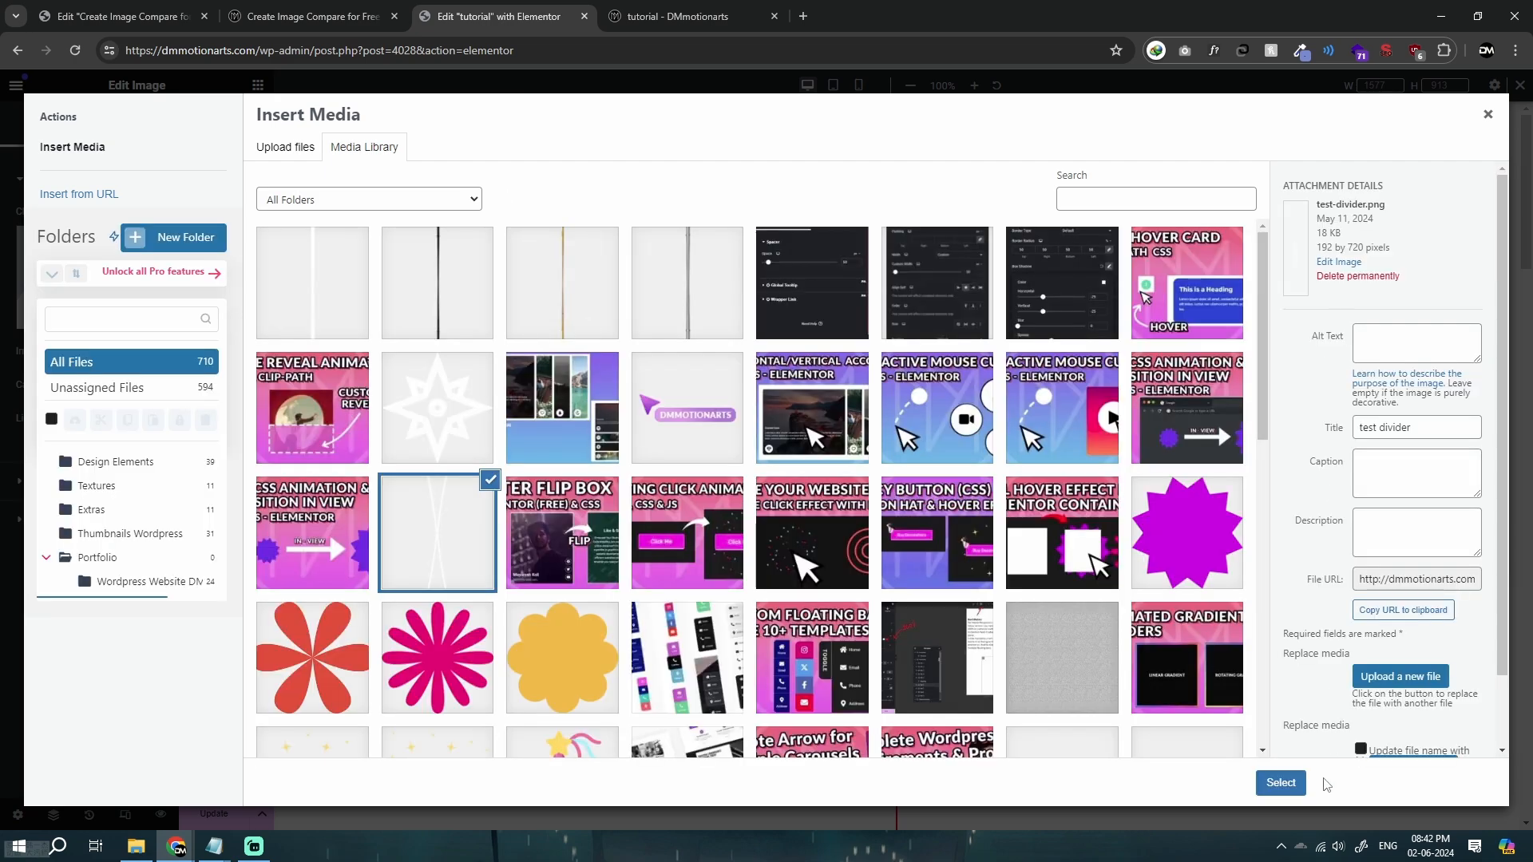
left_click(1281, 782)
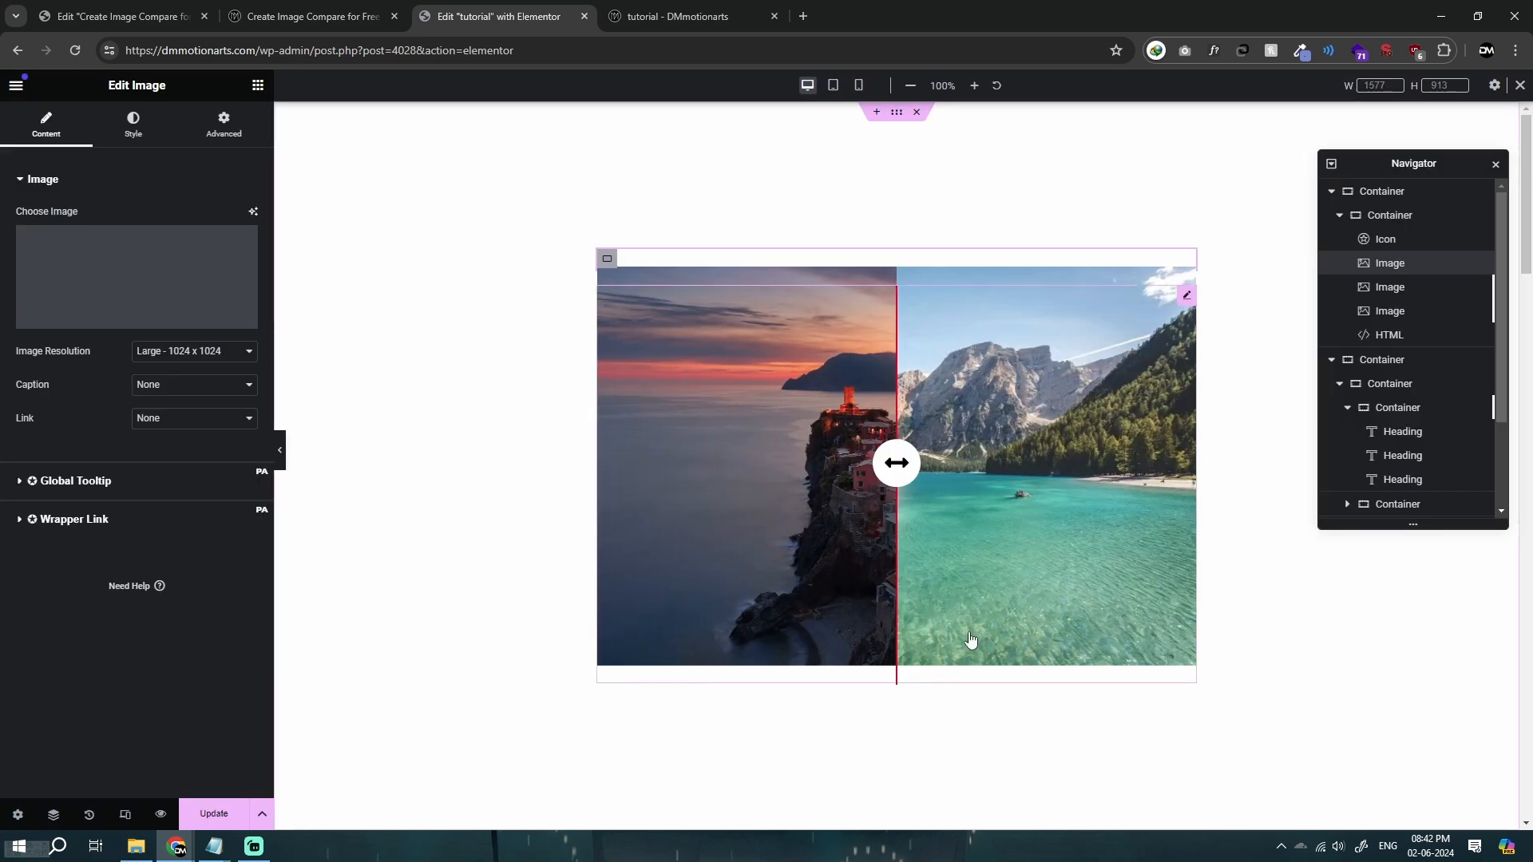
Copy the CSS class dm-range-icon from the arrow icon to the new divider image.
left_click(1397, 244)
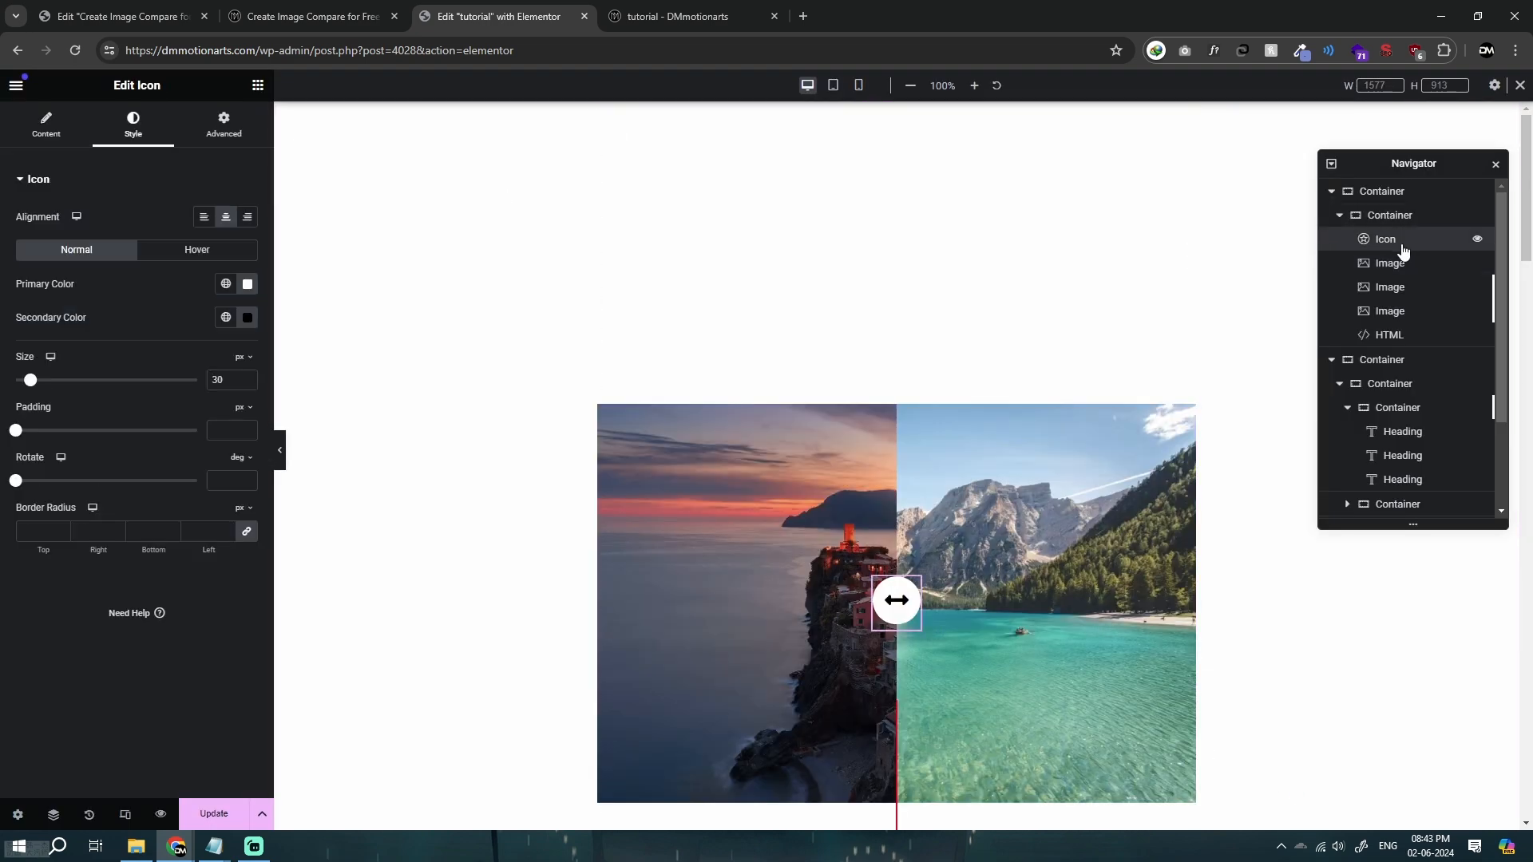
left_click(224, 128)
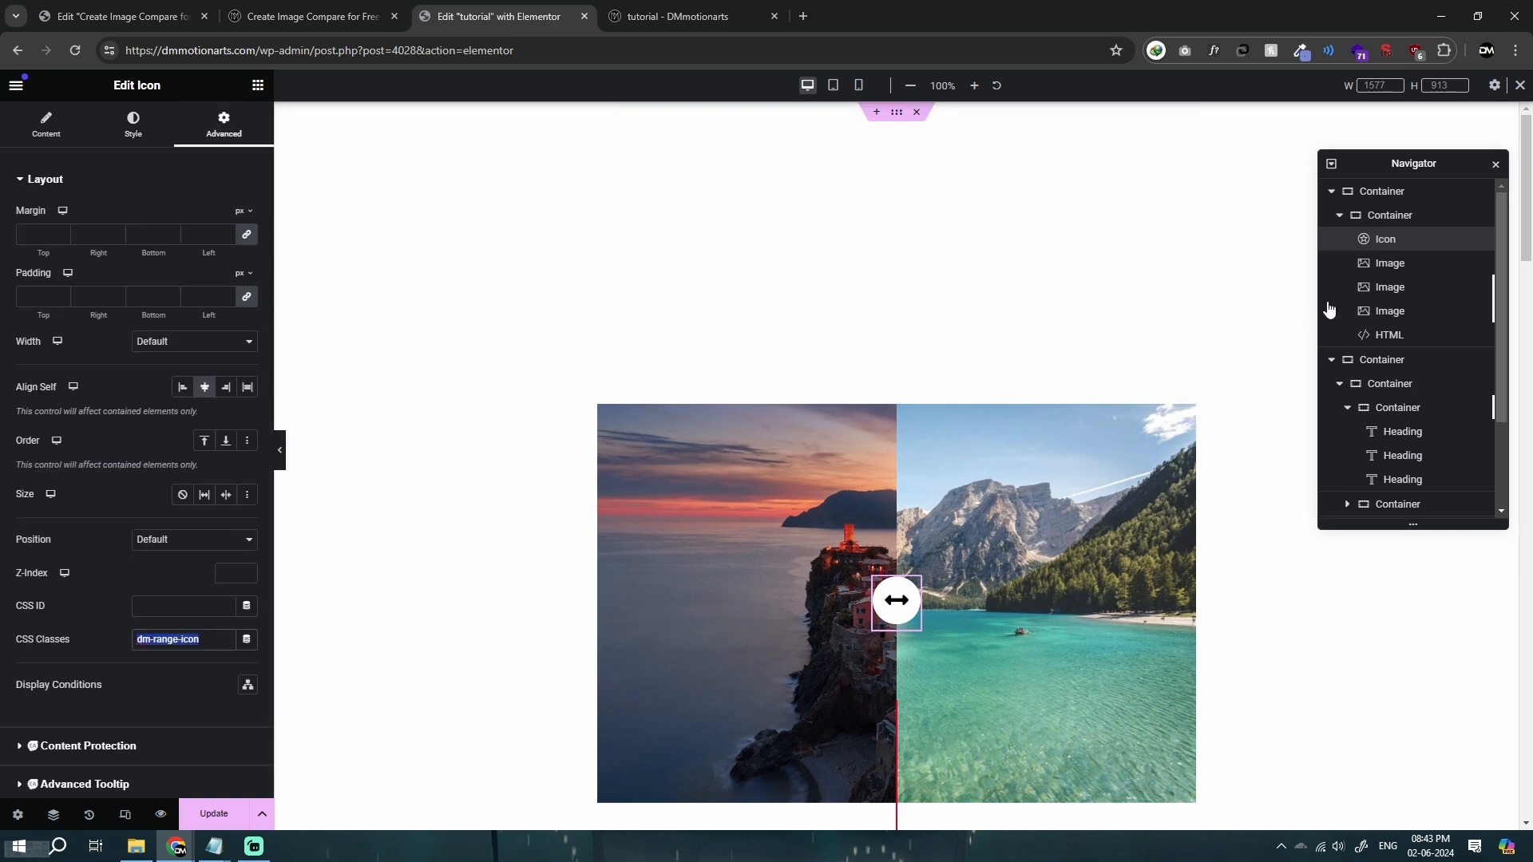
left_click(1393, 263)
left_click(224, 126)
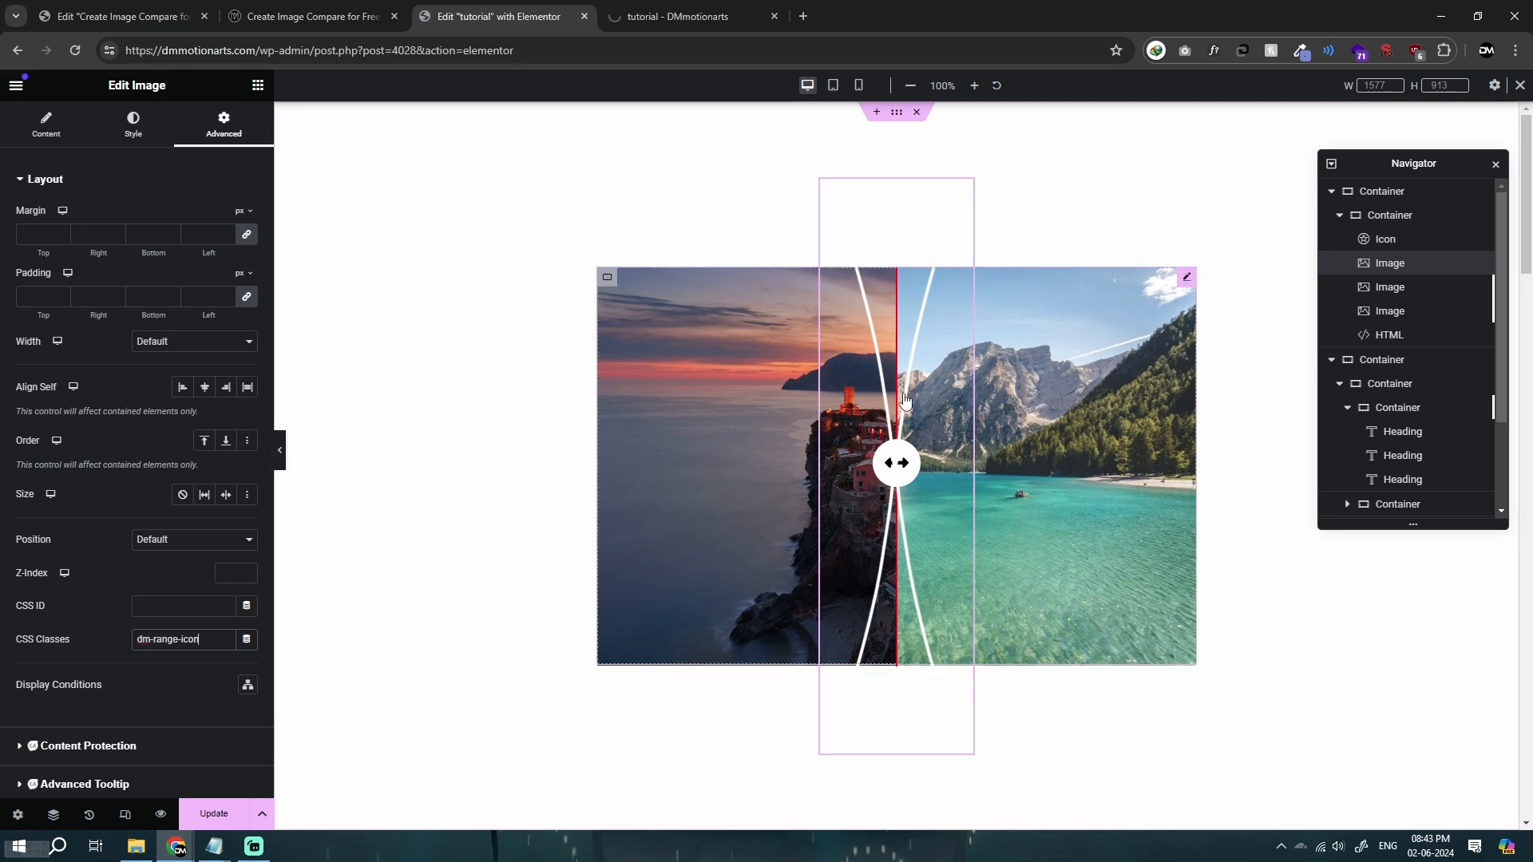
left_click(1402, 241)
left_click_drag(153, 639, 164, 641)
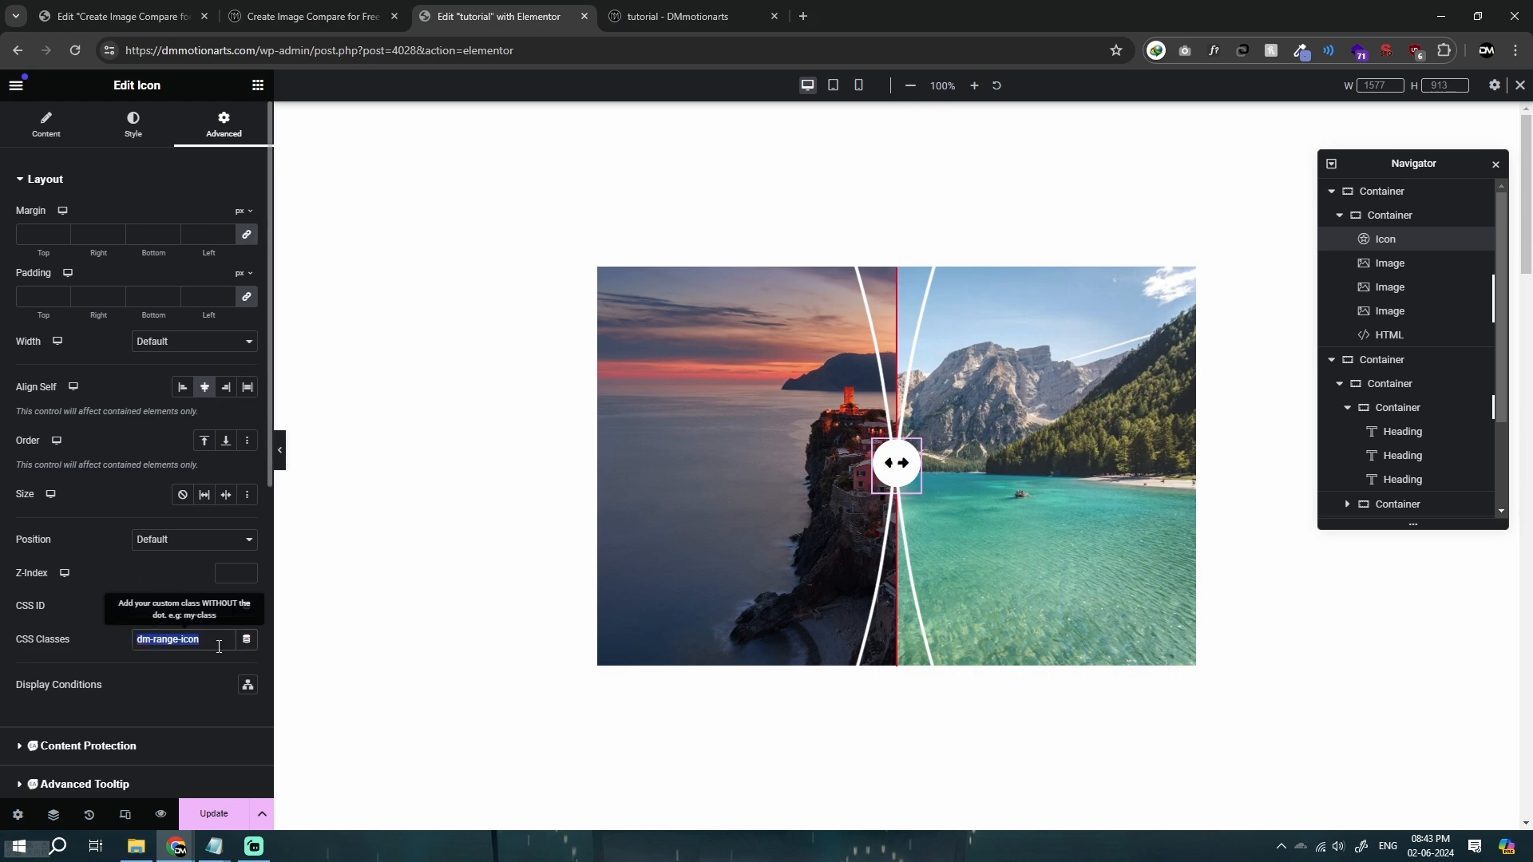
left_click(1390, 262)
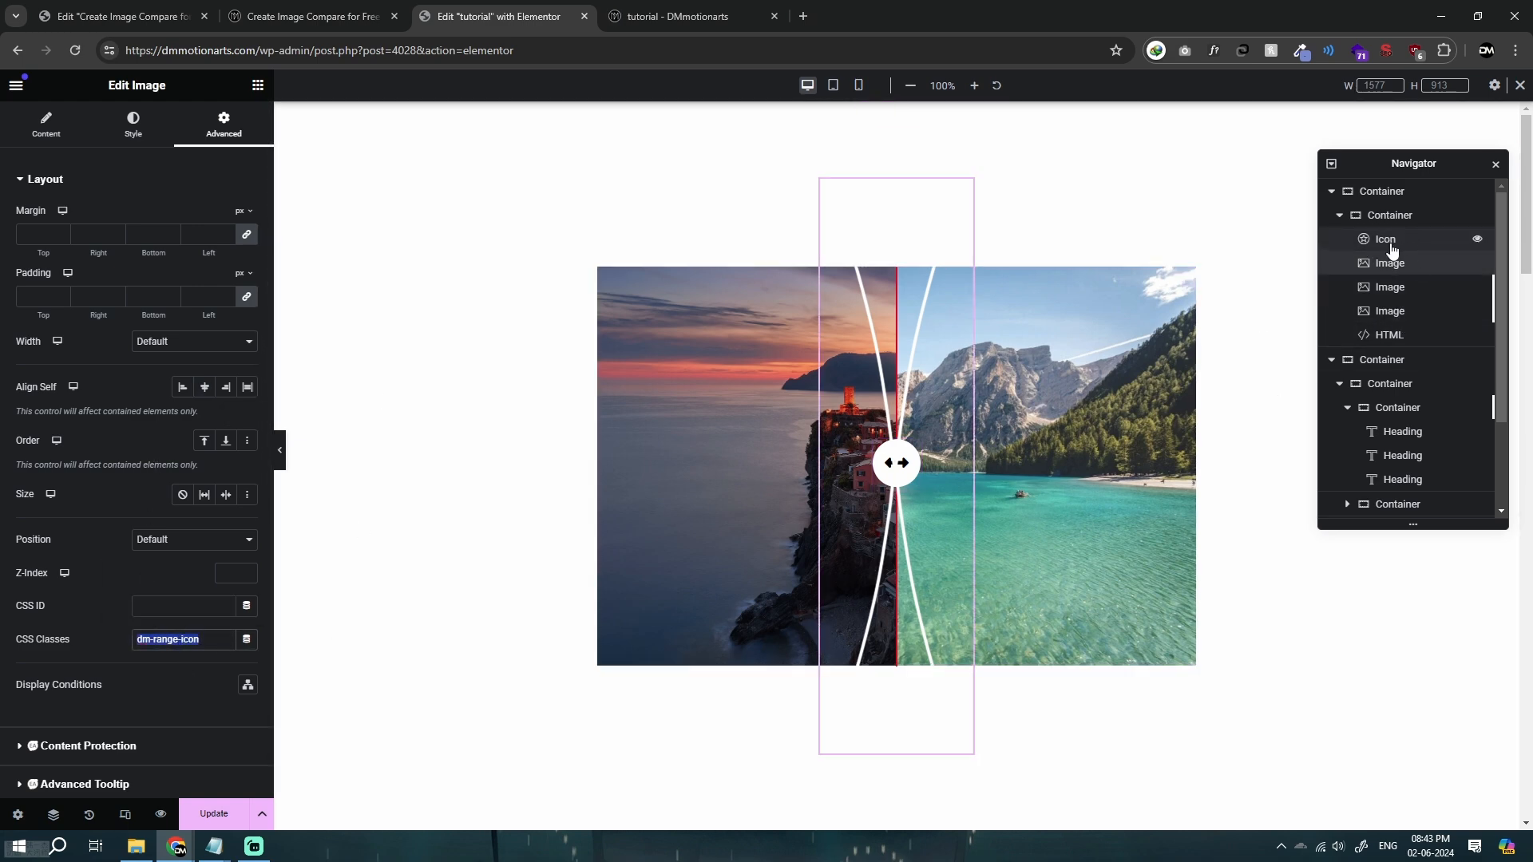
Check the slider and its divider line in the tutorial page preview and return to the editor.
left_click(678, 16)
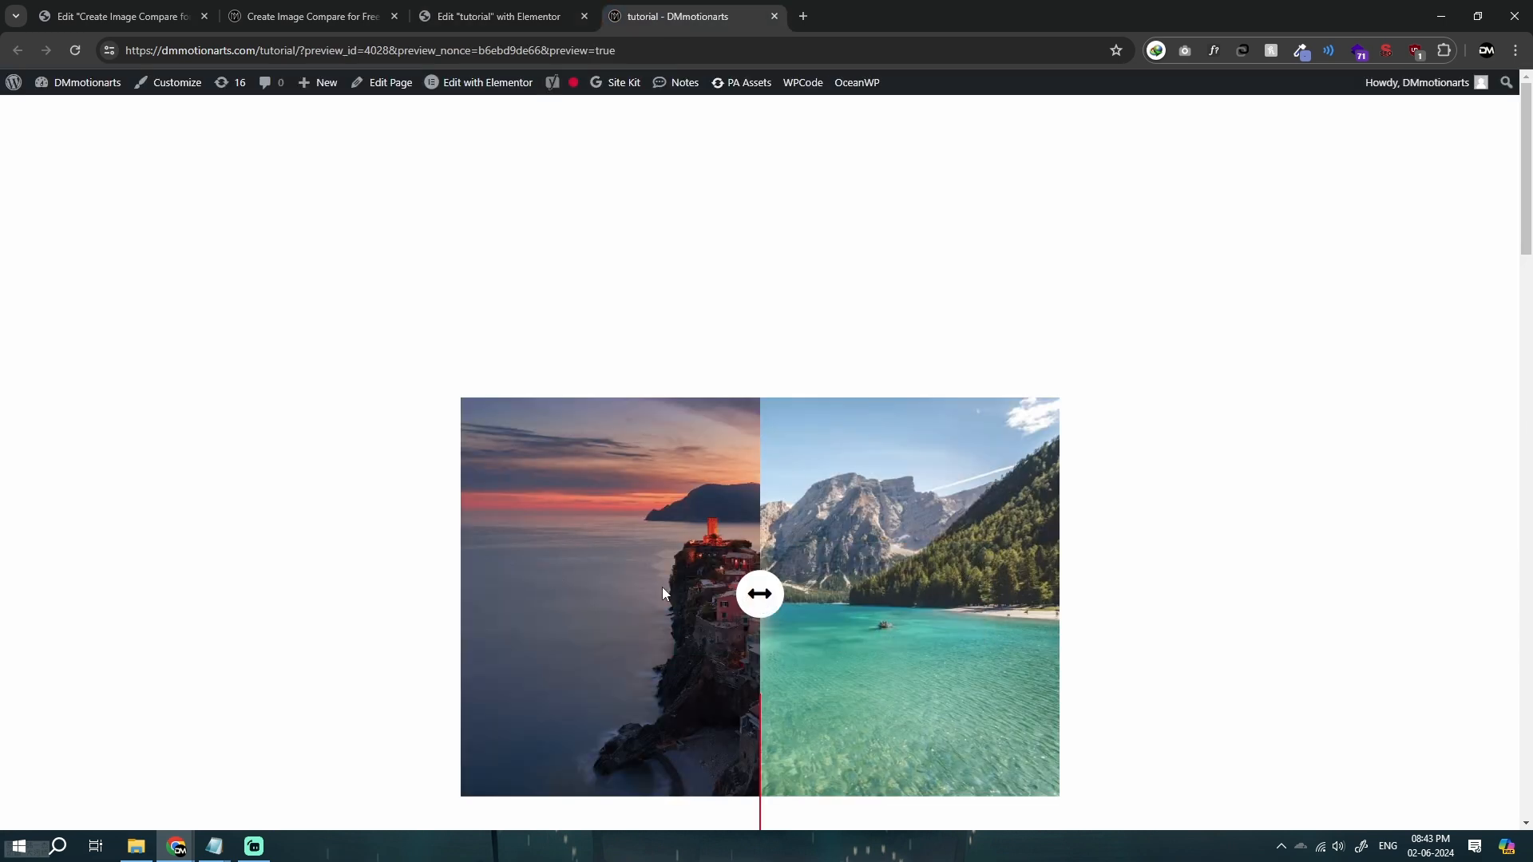
scroll(779, 598, "down", 4)
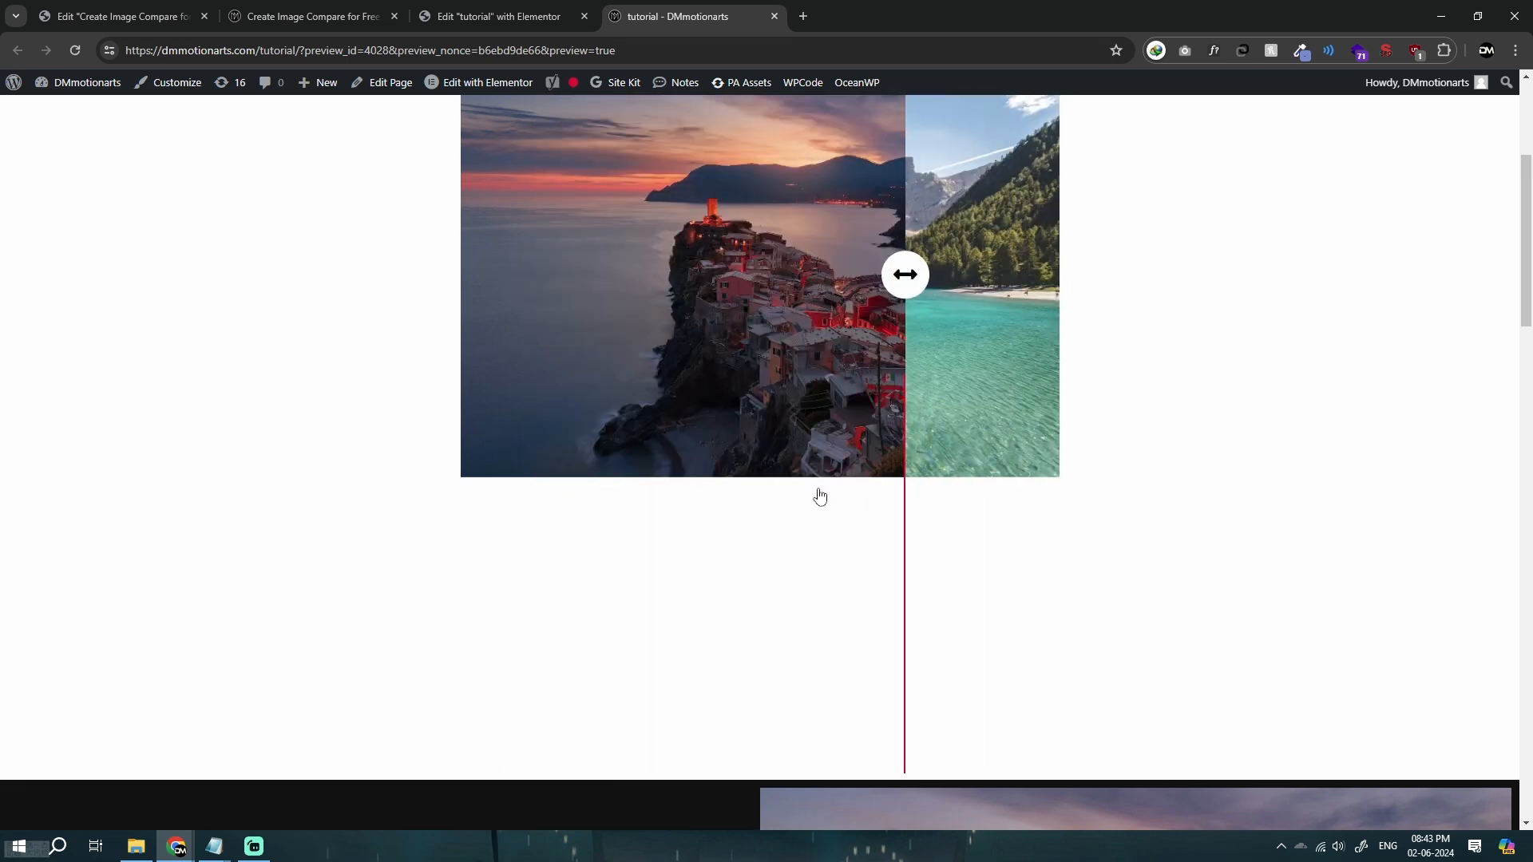
scroll(818, 495, "up", 2)
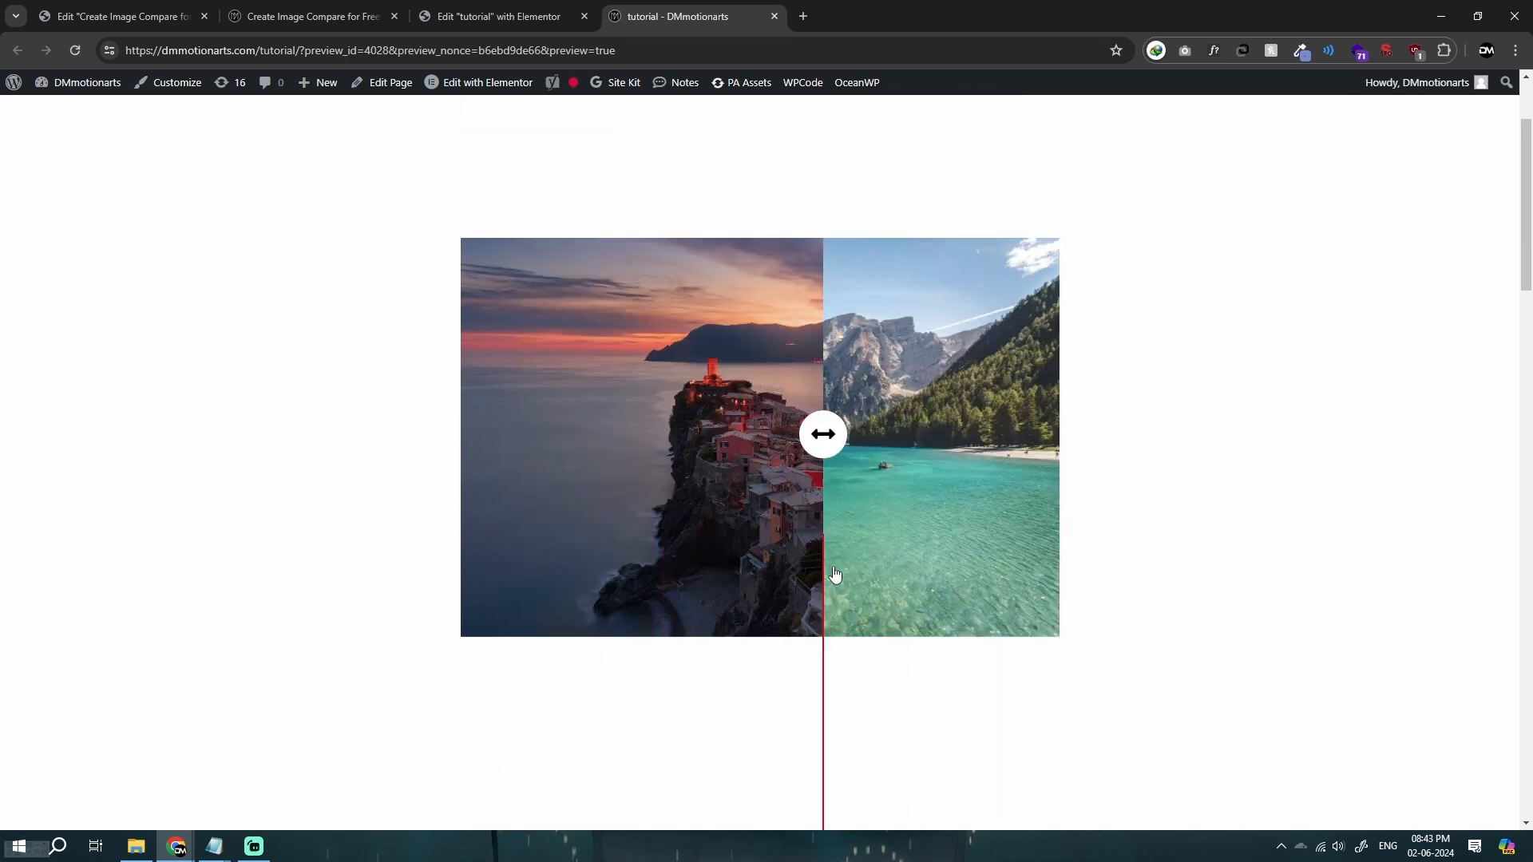
left_click(595, 12)
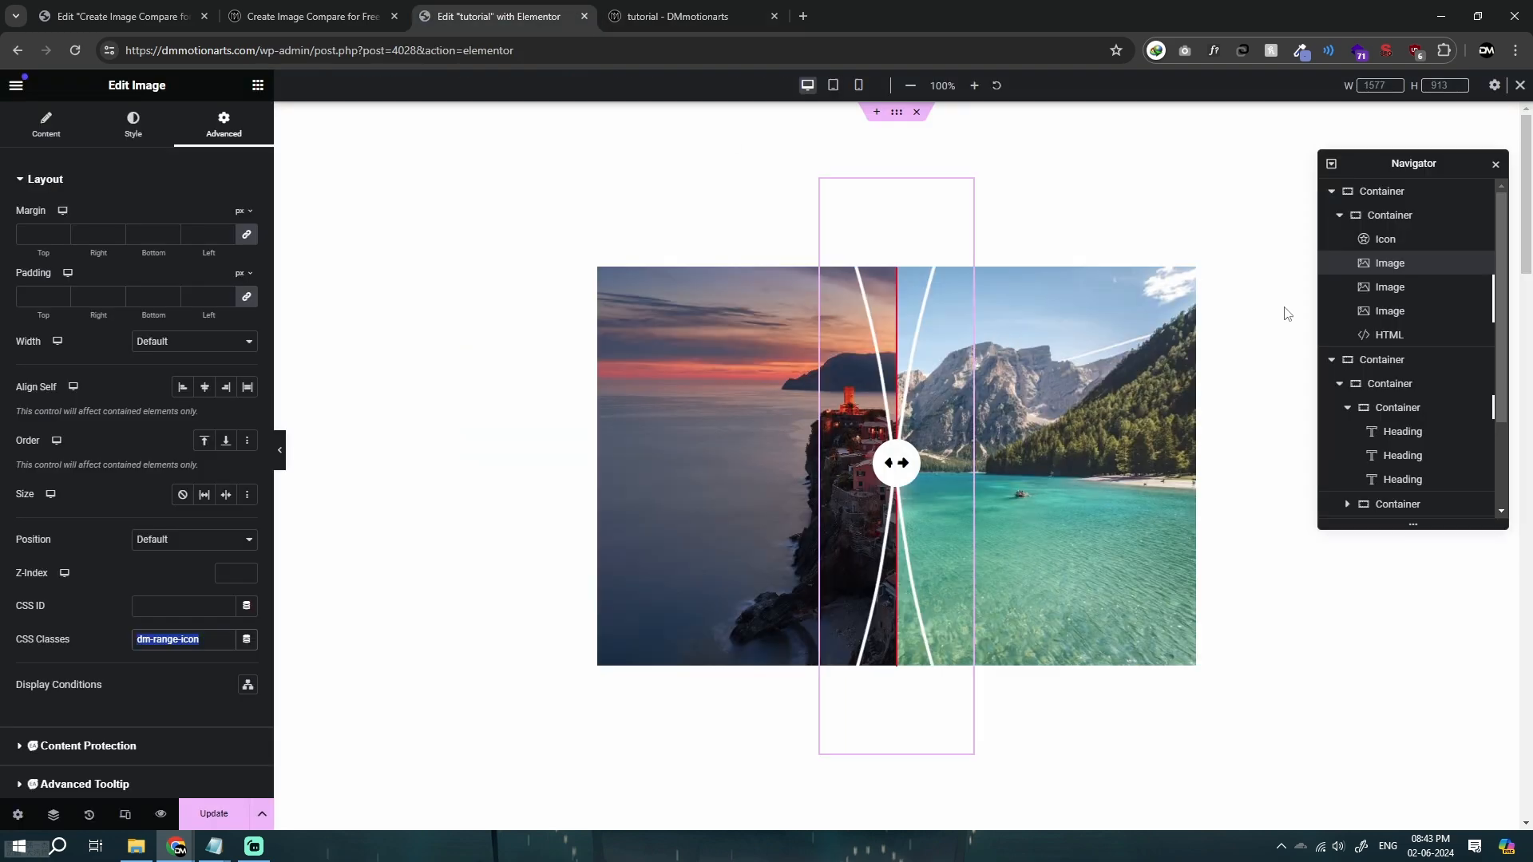
Delete the arrow icon widget from the image comparison container.
left_click(1390, 249)
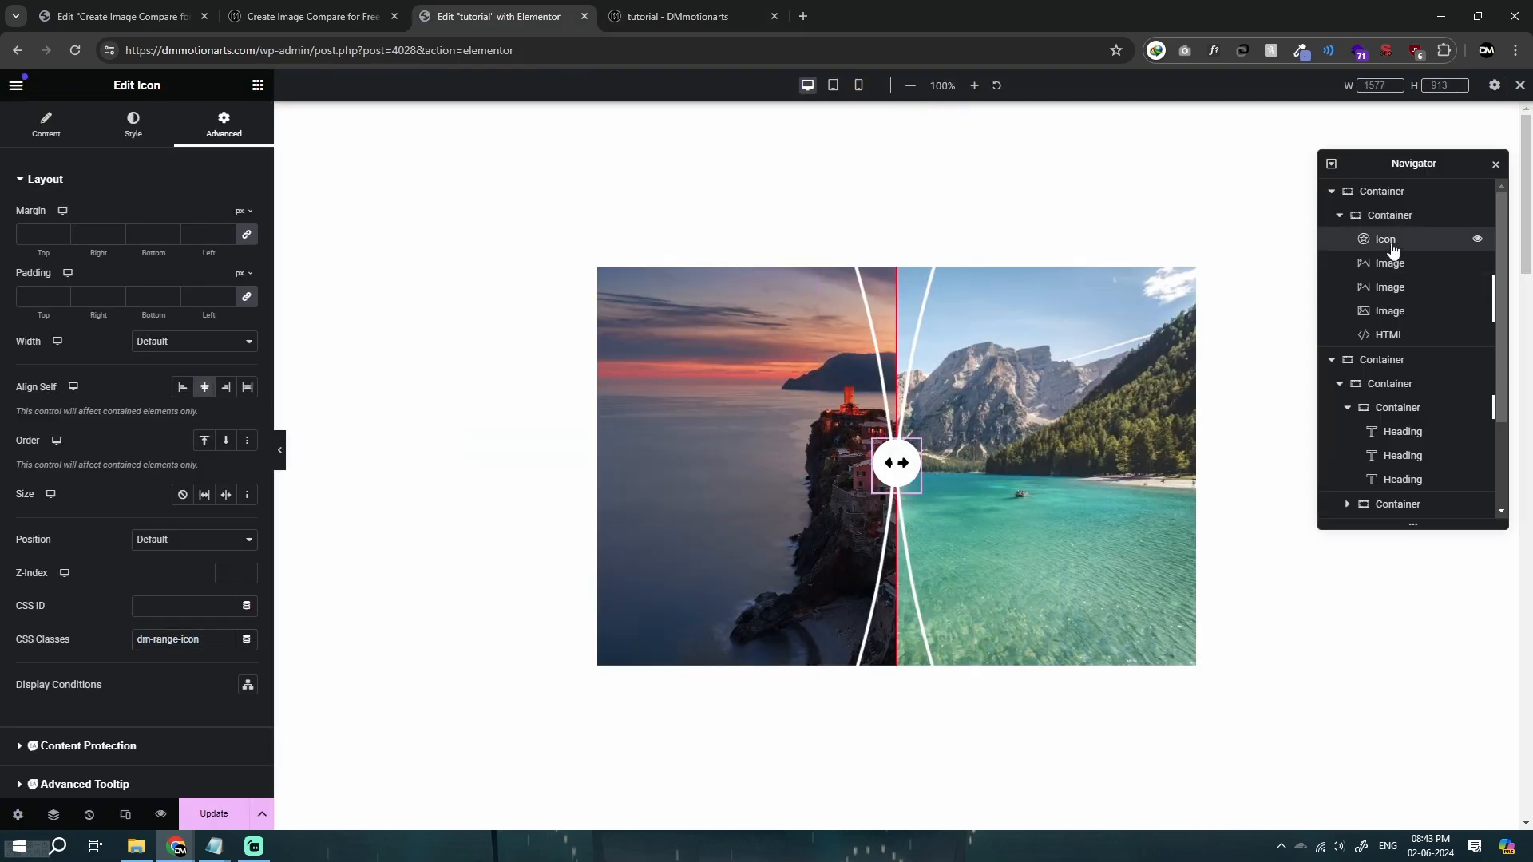
right_click(1392, 250)
left_click(1373, 603)
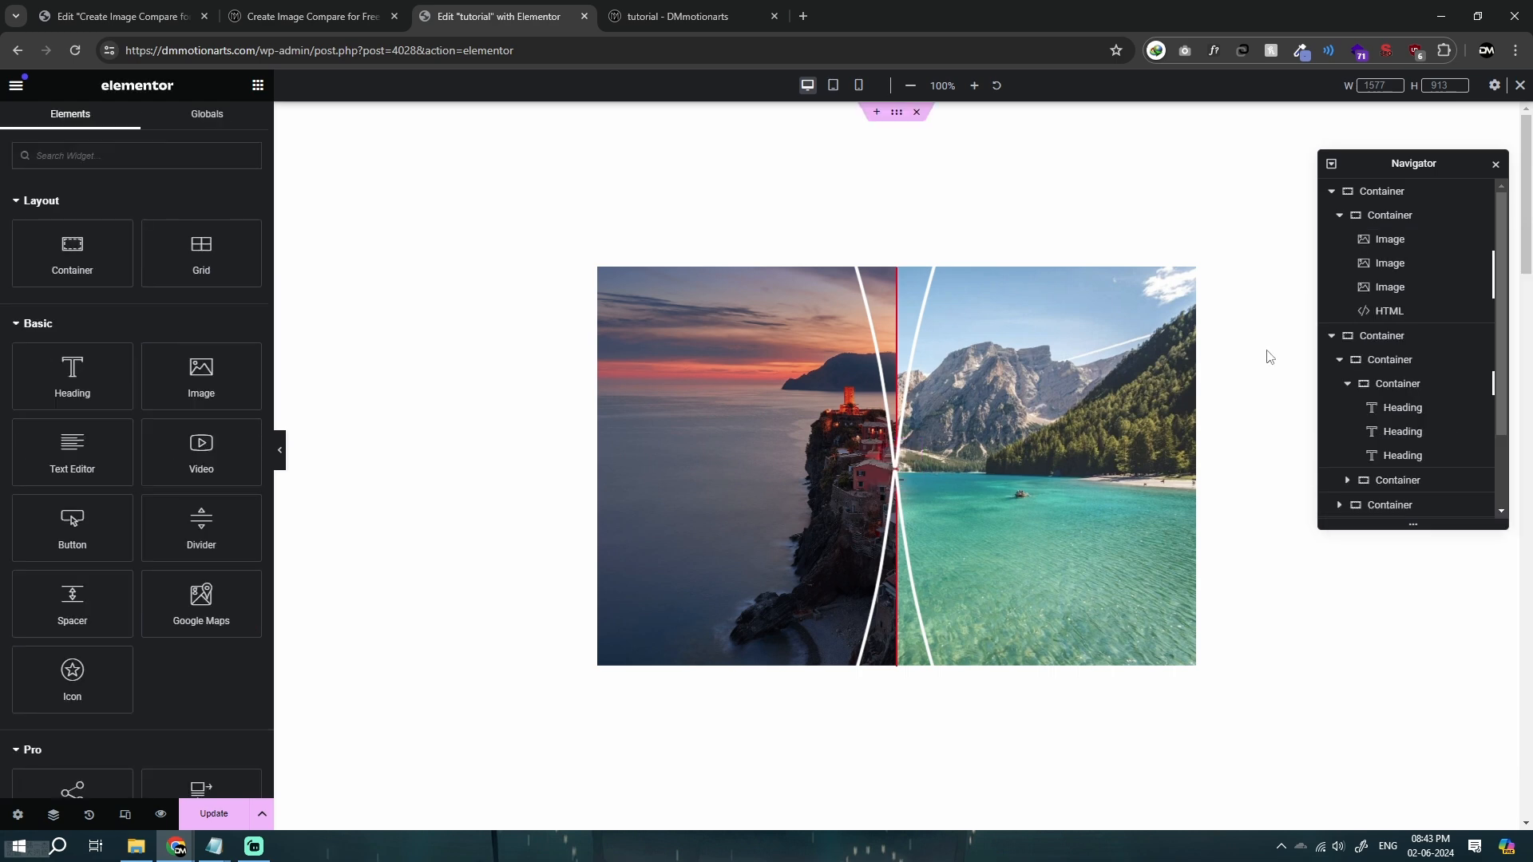
Preview the page, test moving the comparison slider with the curved divider image across the full width, and return to the editor.
left_click(1388, 240)
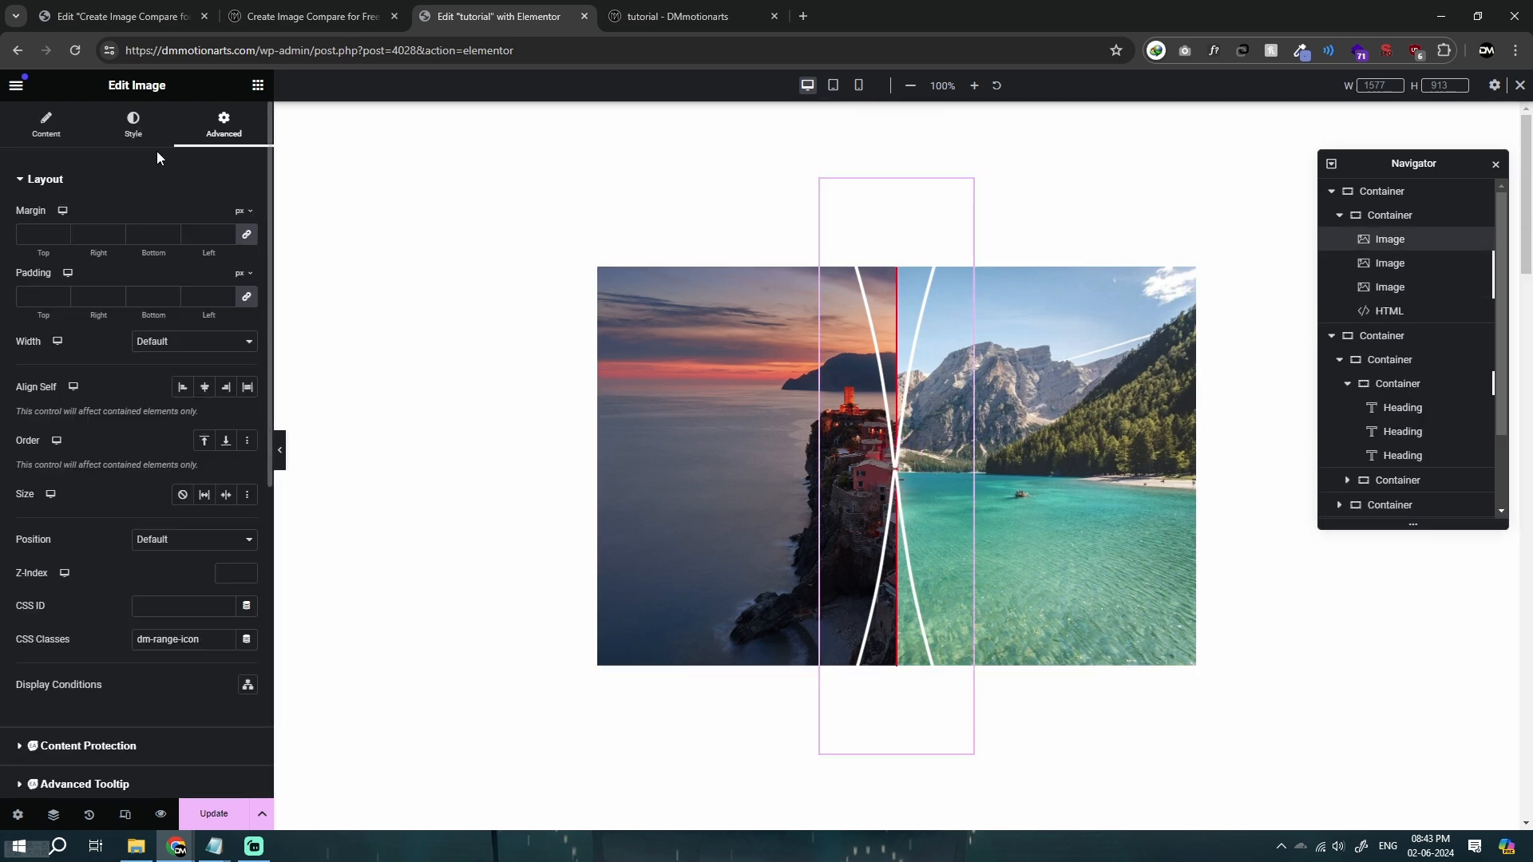
left_click(166, 815)
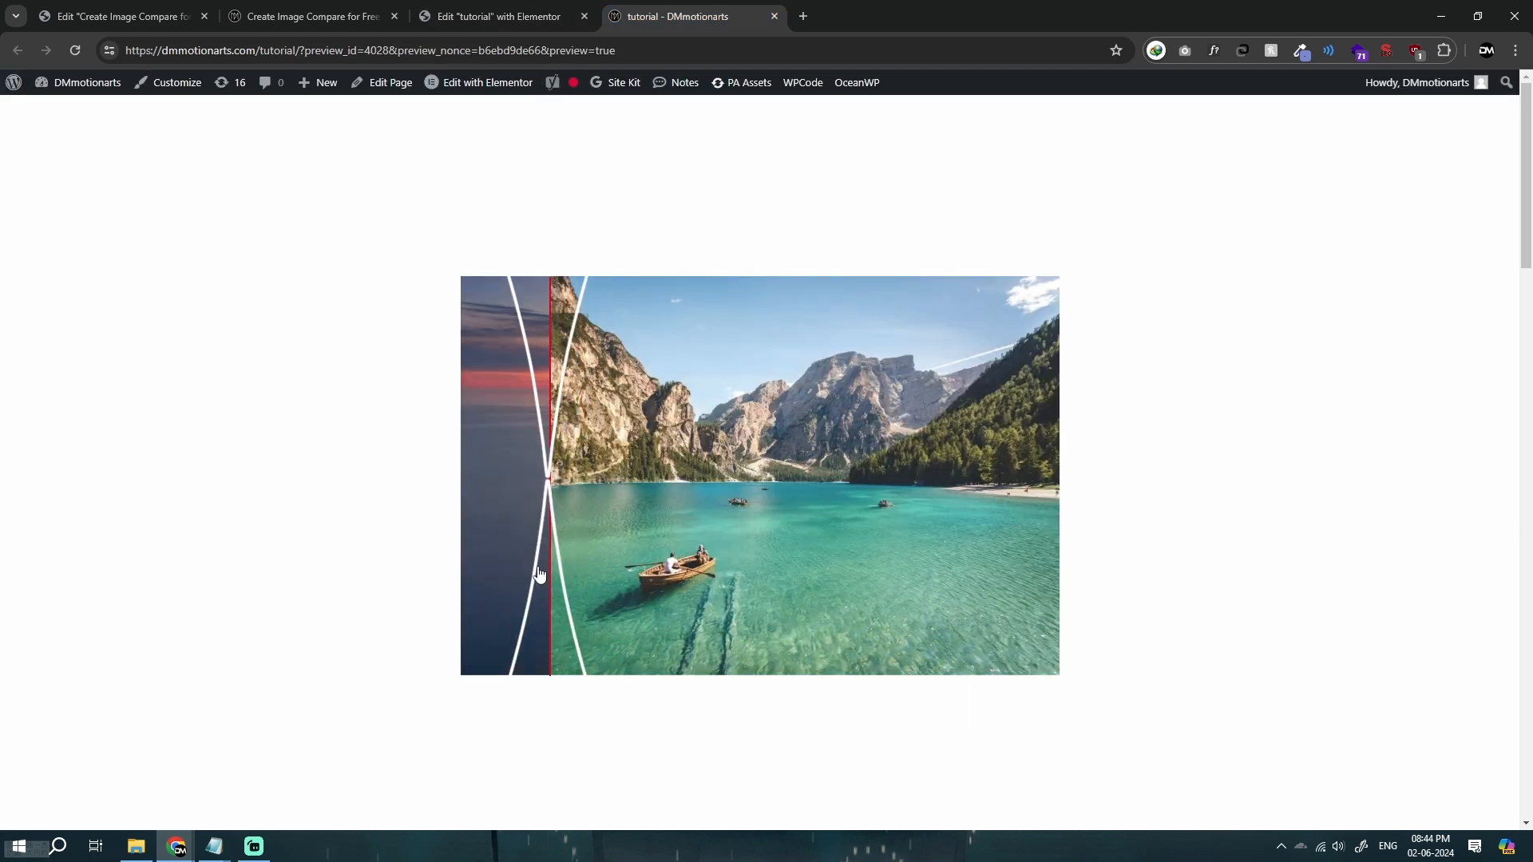
left_click_drag(539, 574, 465, 519)
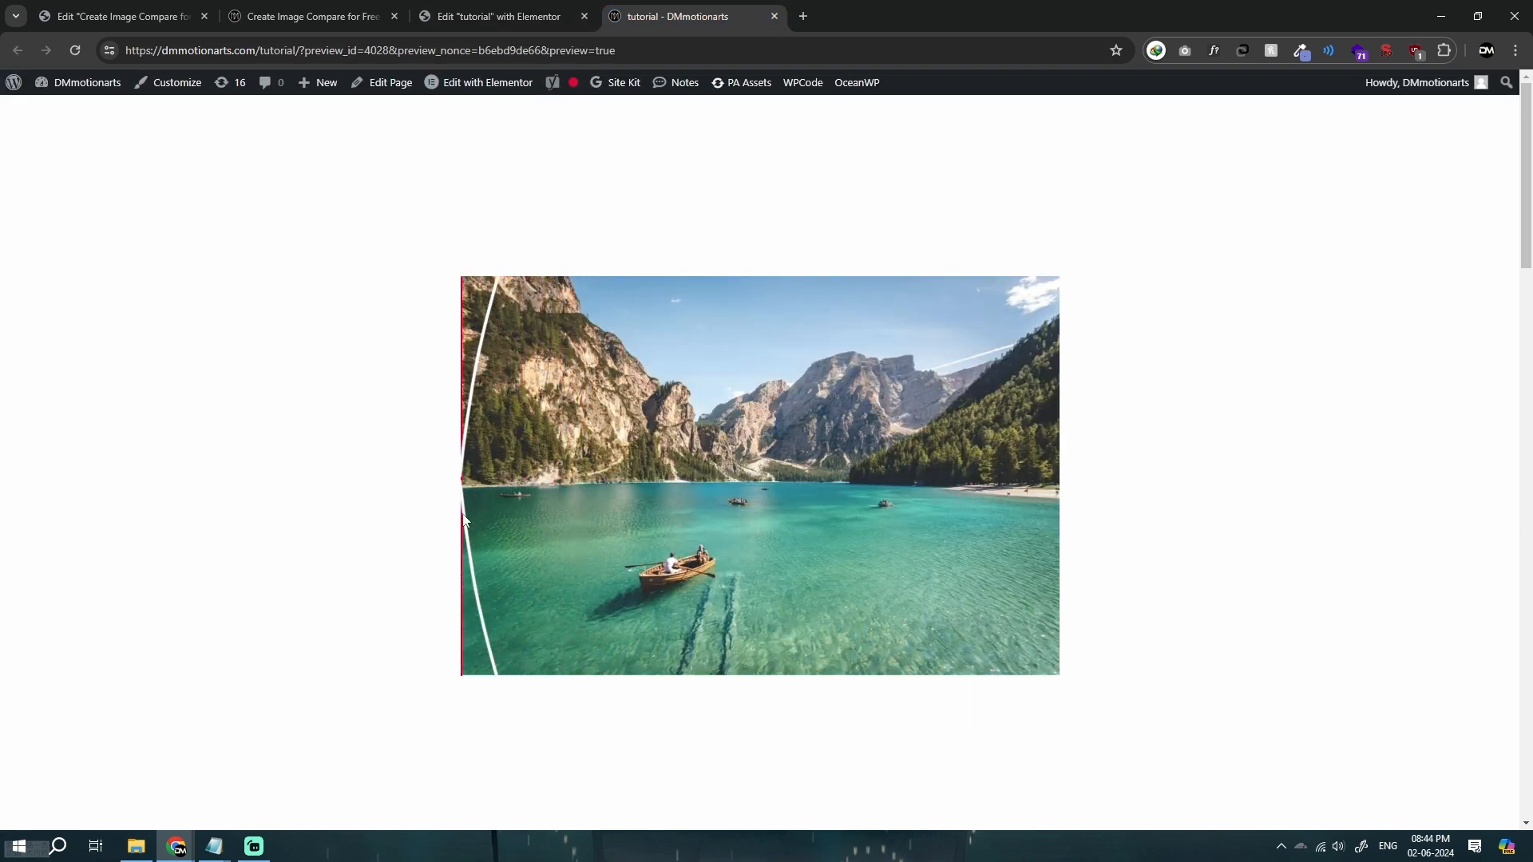
left_click_drag(466, 580, 1000, 626)
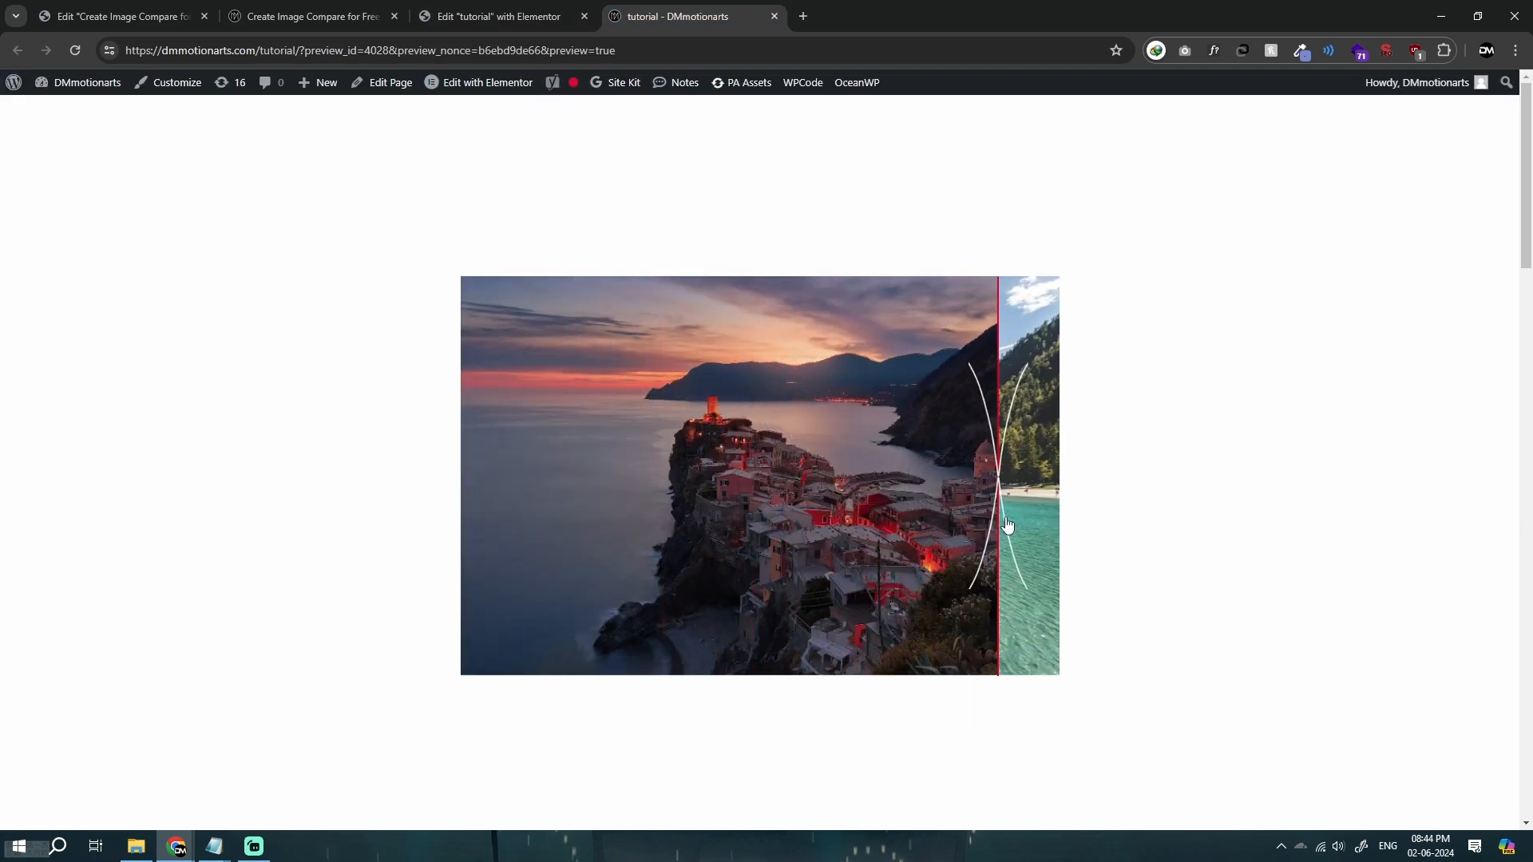
left_click_drag(1008, 524, 736, 485)
left_click(499, 16)
left_click(918, 383)
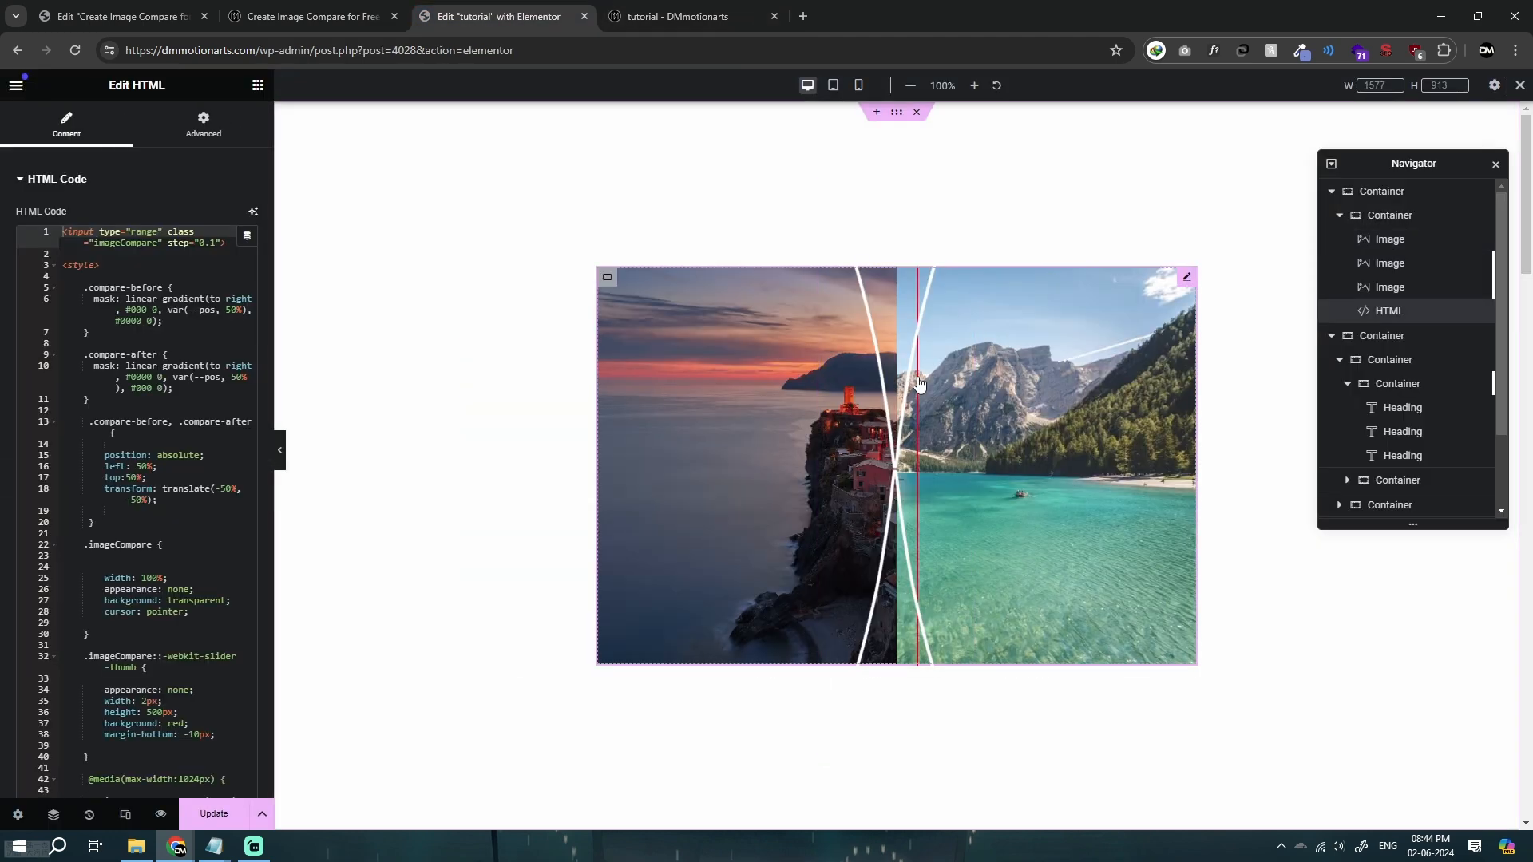
Set the divider image's layout width to Full Width (100%) and try an image width of 18% in its styling.
left_click(1392, 240)
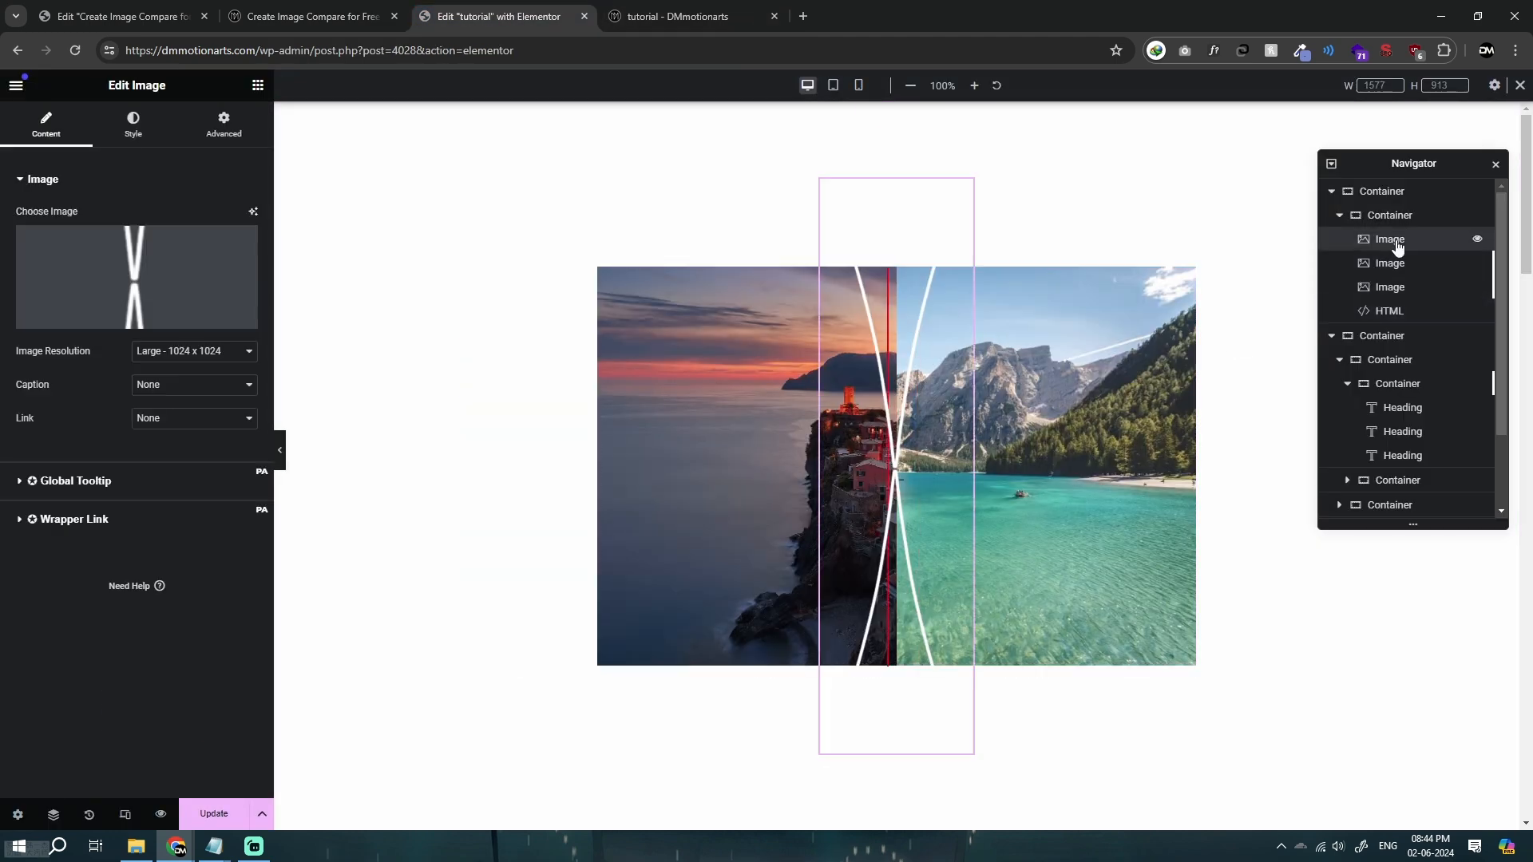
left_click(240, 129)
left_click(191, 342)
left_click(181, 368)
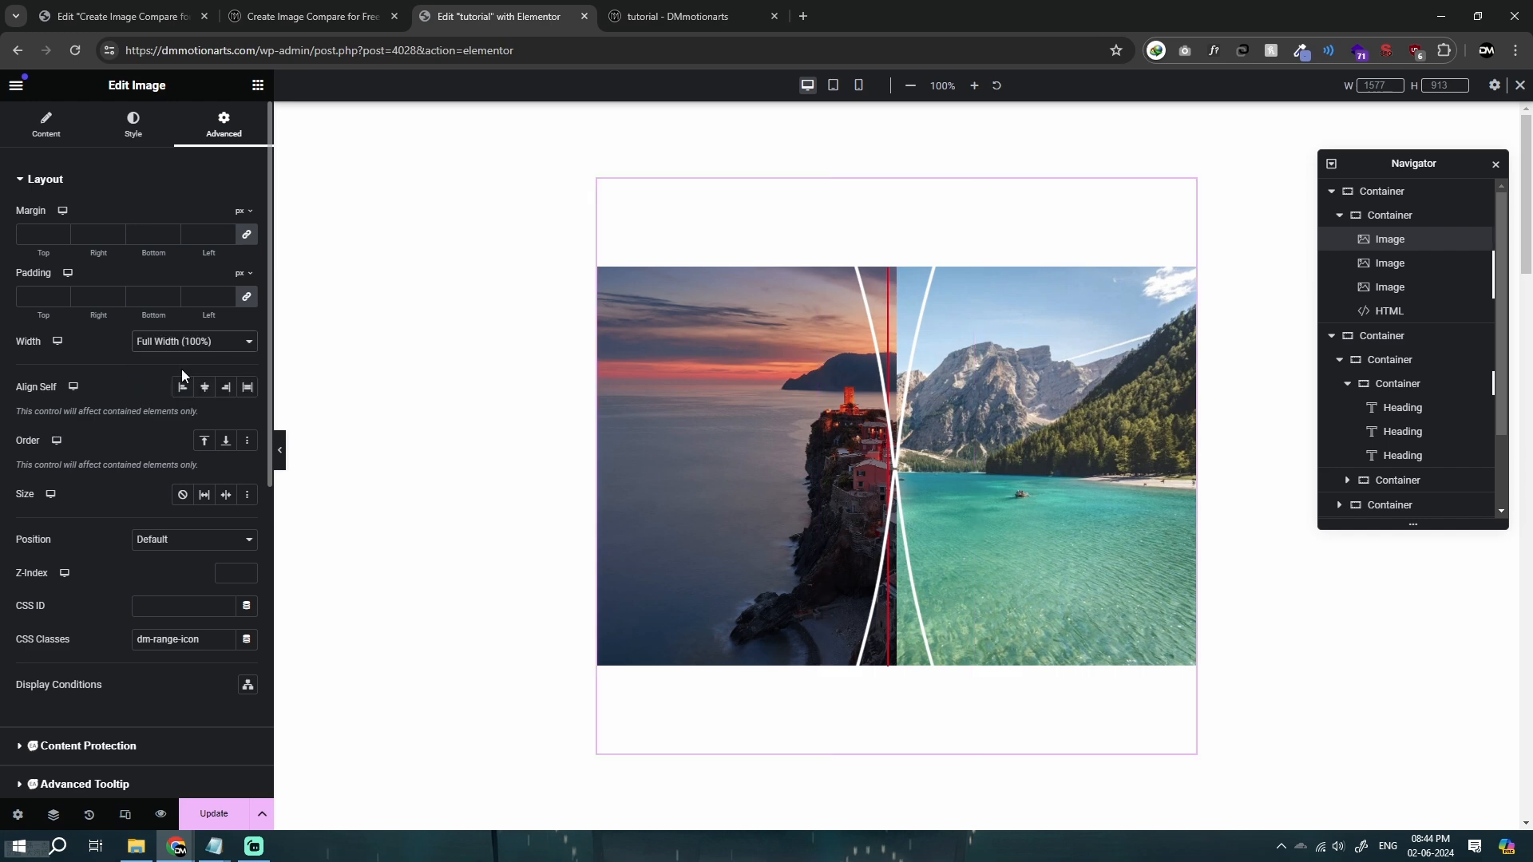
left_click(127, 132)
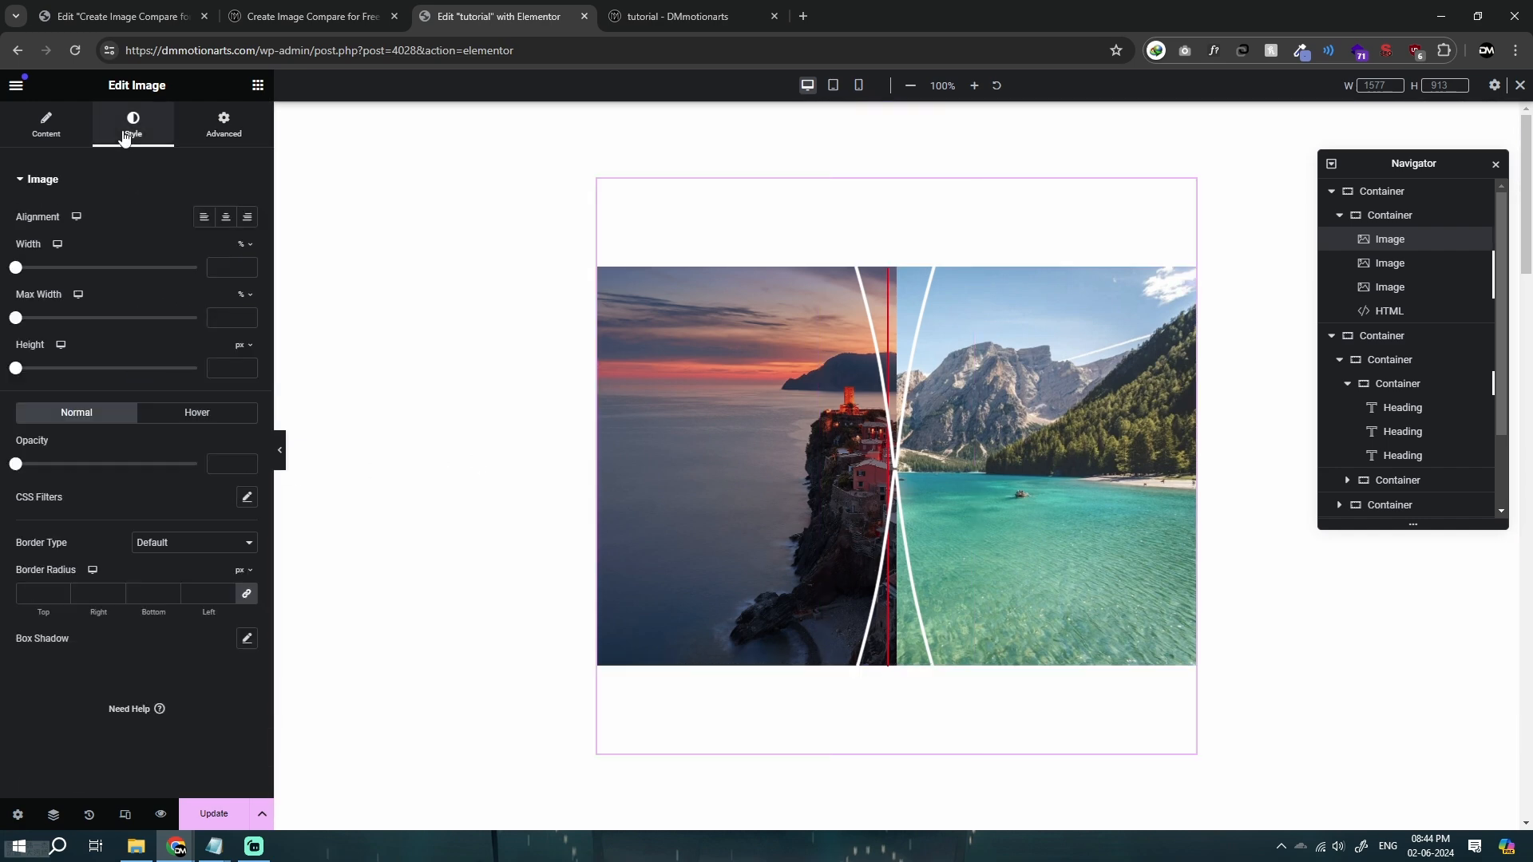
left_click_drag(15, 267, 46, 267)
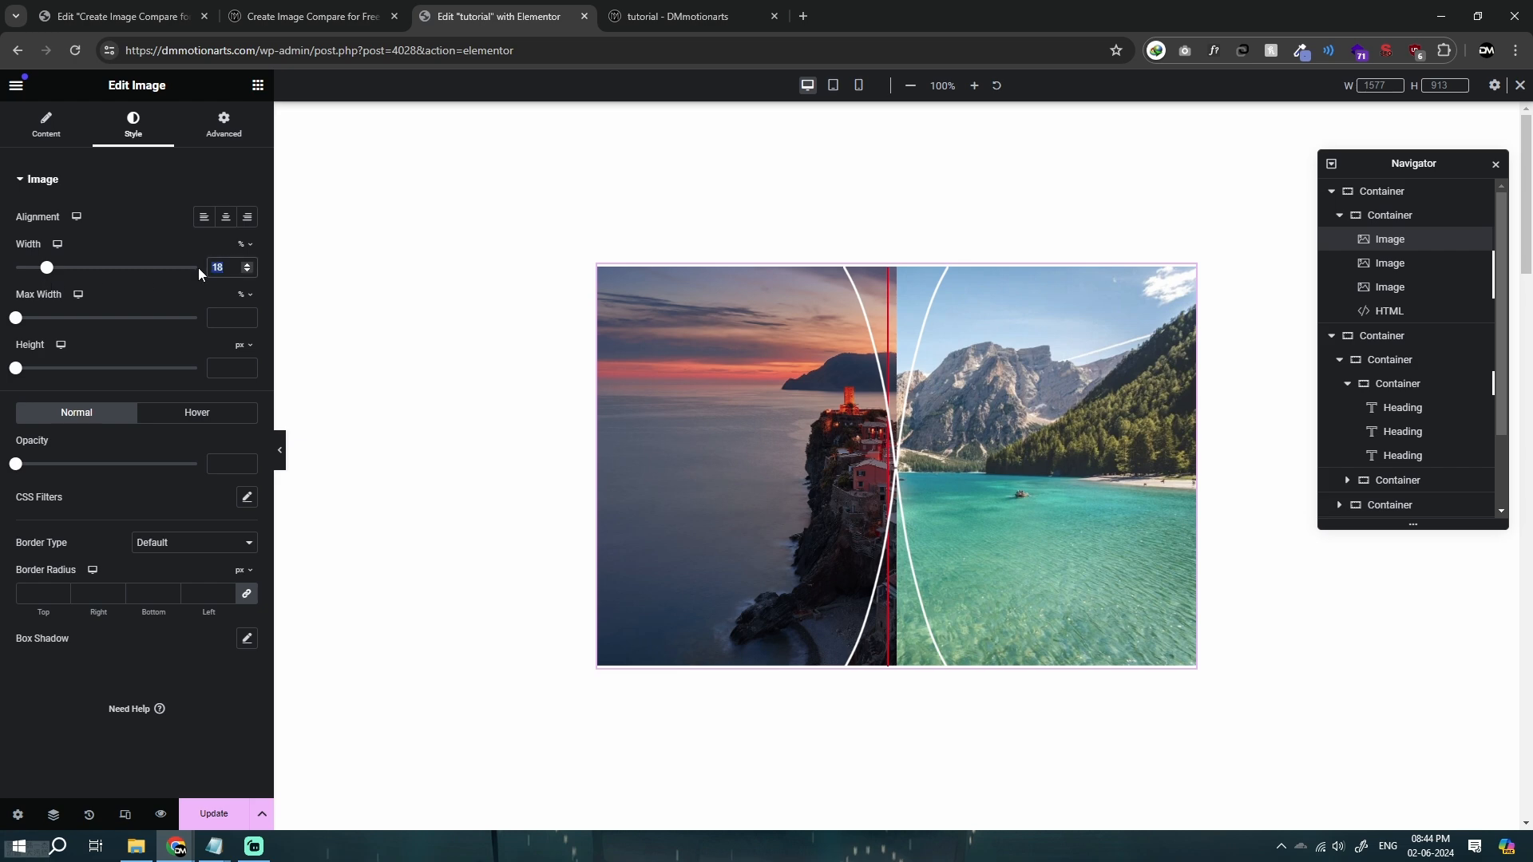
Examine the style height, object fit and layout width of the divider image in the image compare post, and return to the tutorial editor.
key("ctrl+shift+Tab")
key("ctrl+shift+Tab")
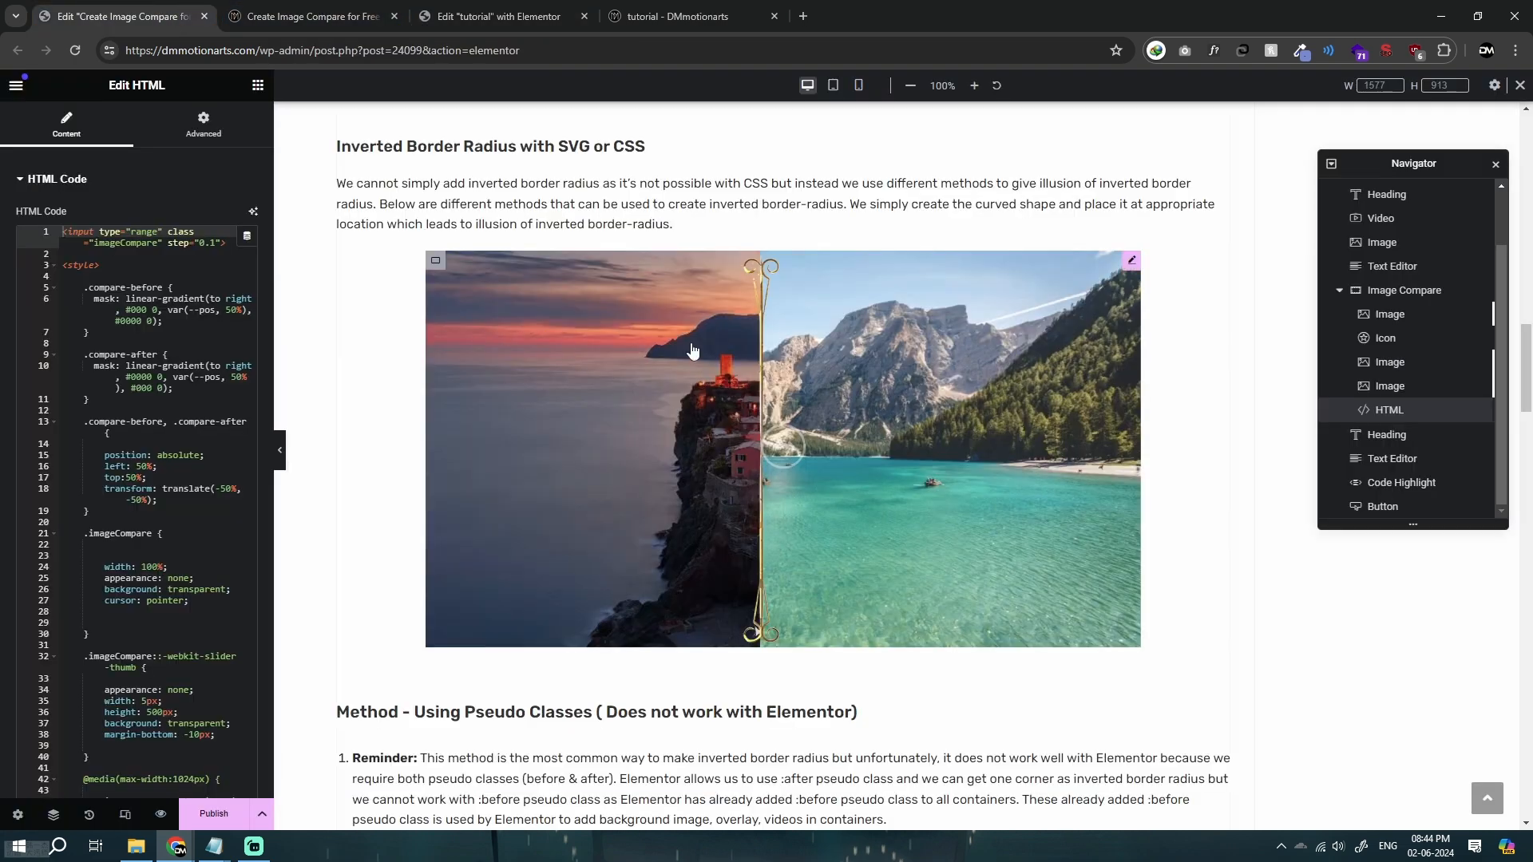
left_click(1375, 317)
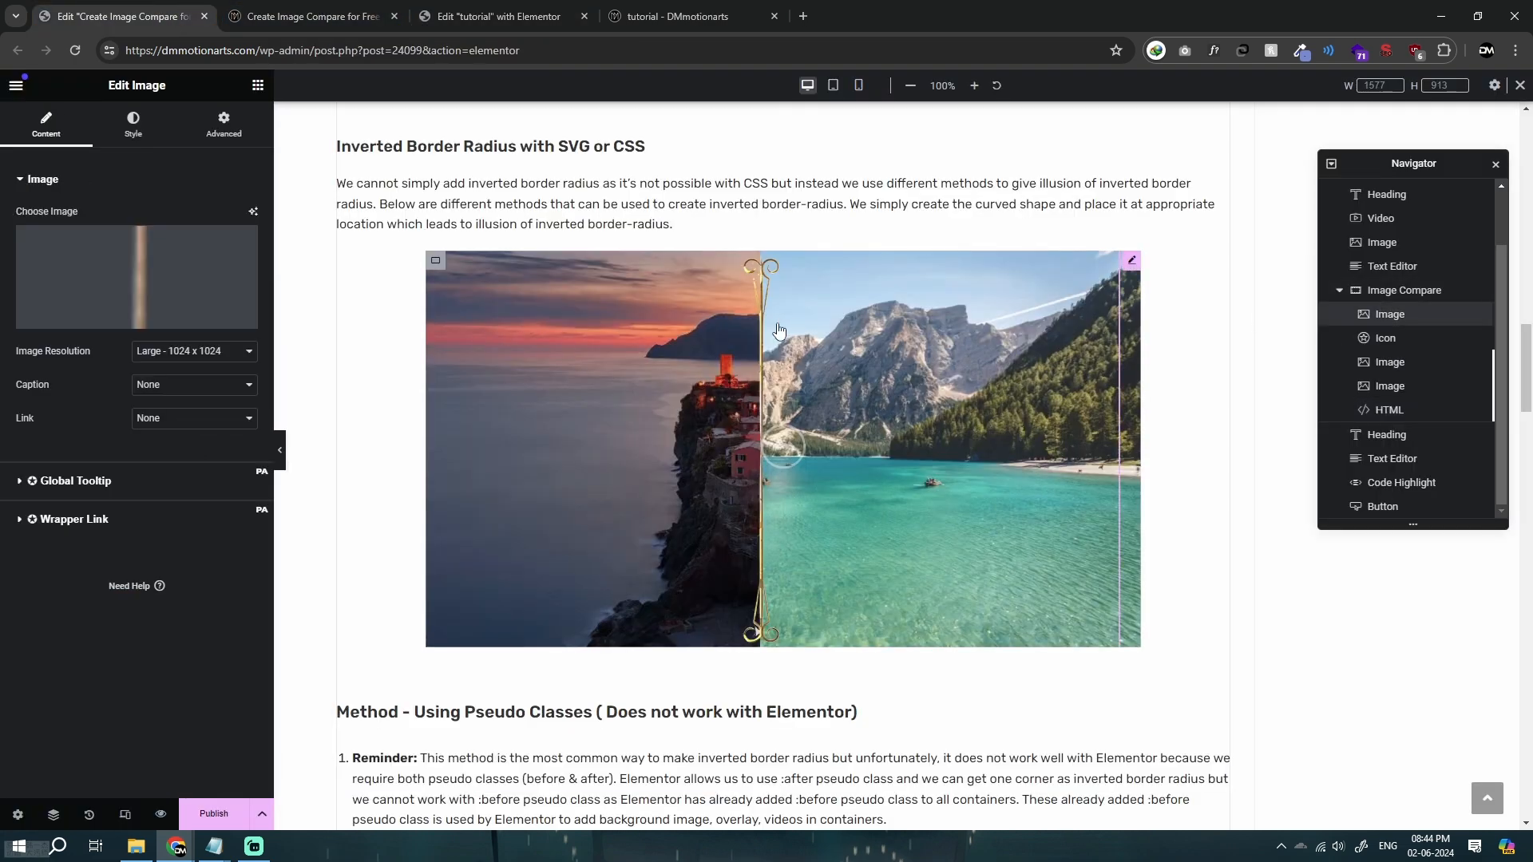
left_click(132, 124)
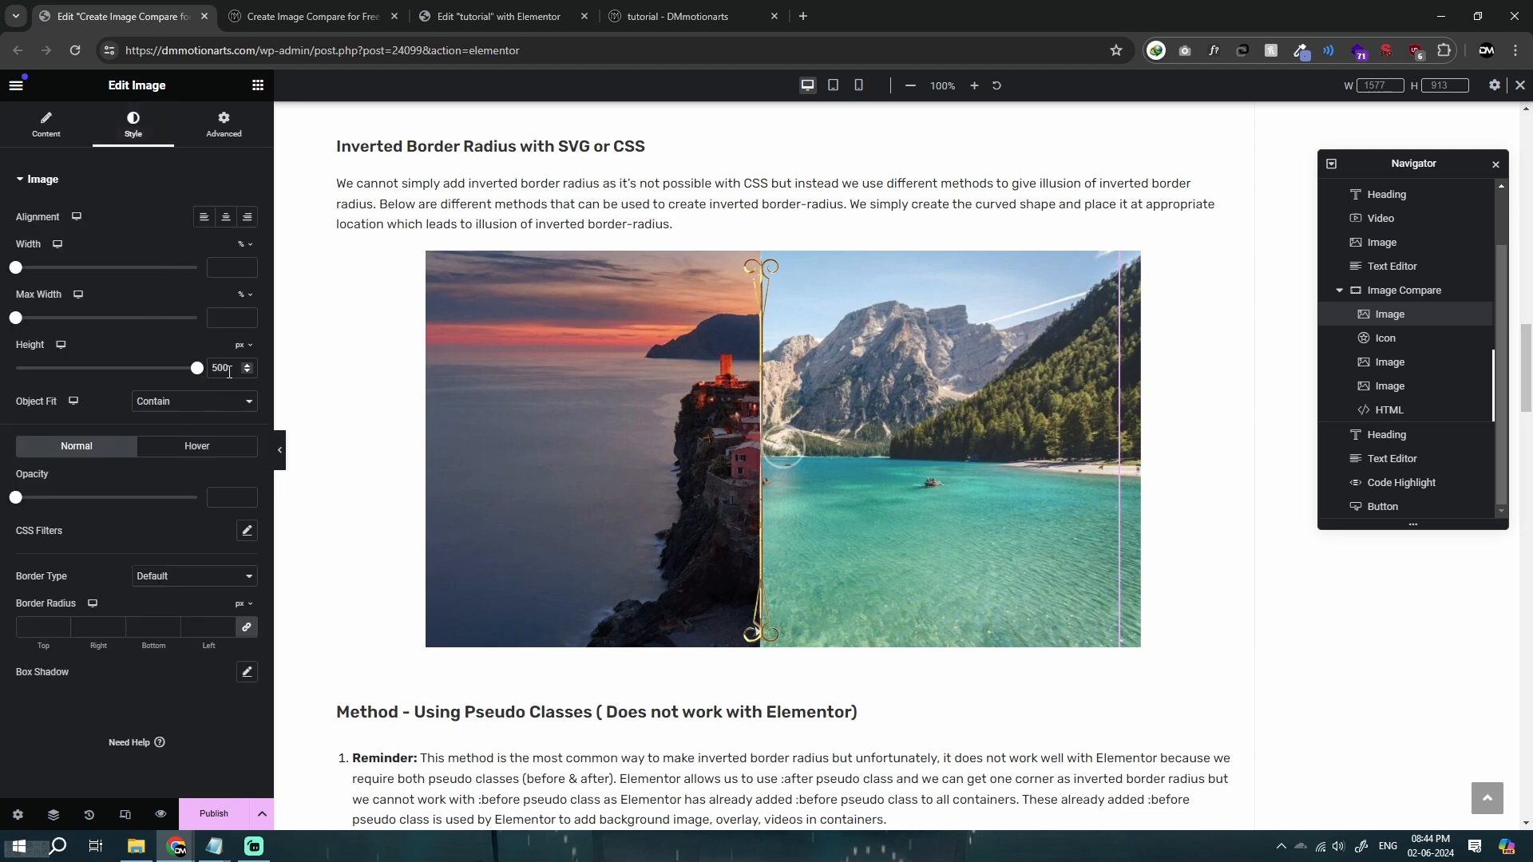
left_click(223, 126)
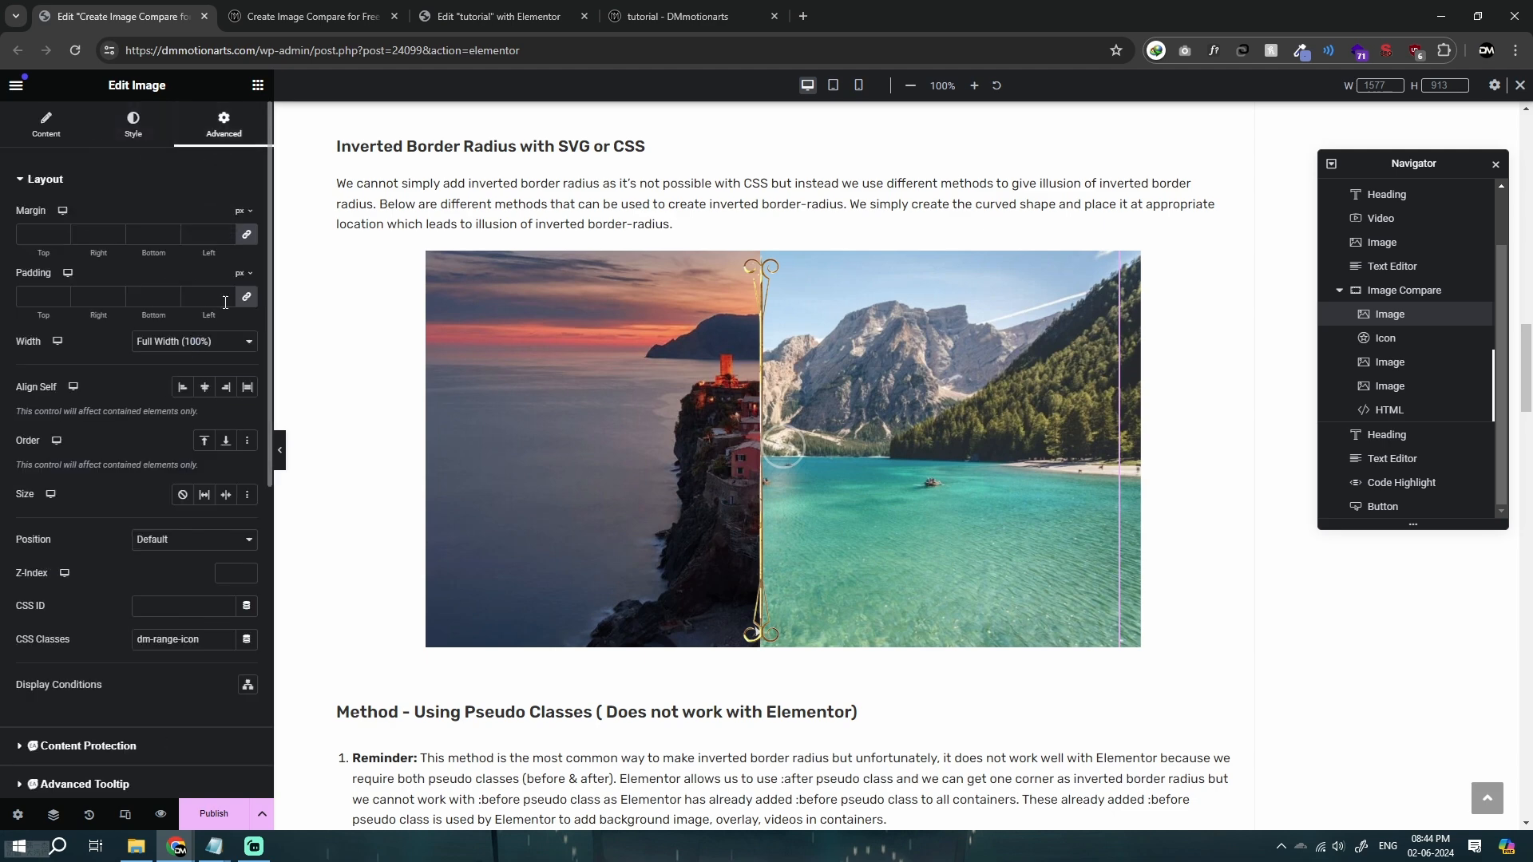
left_click(582, 8)
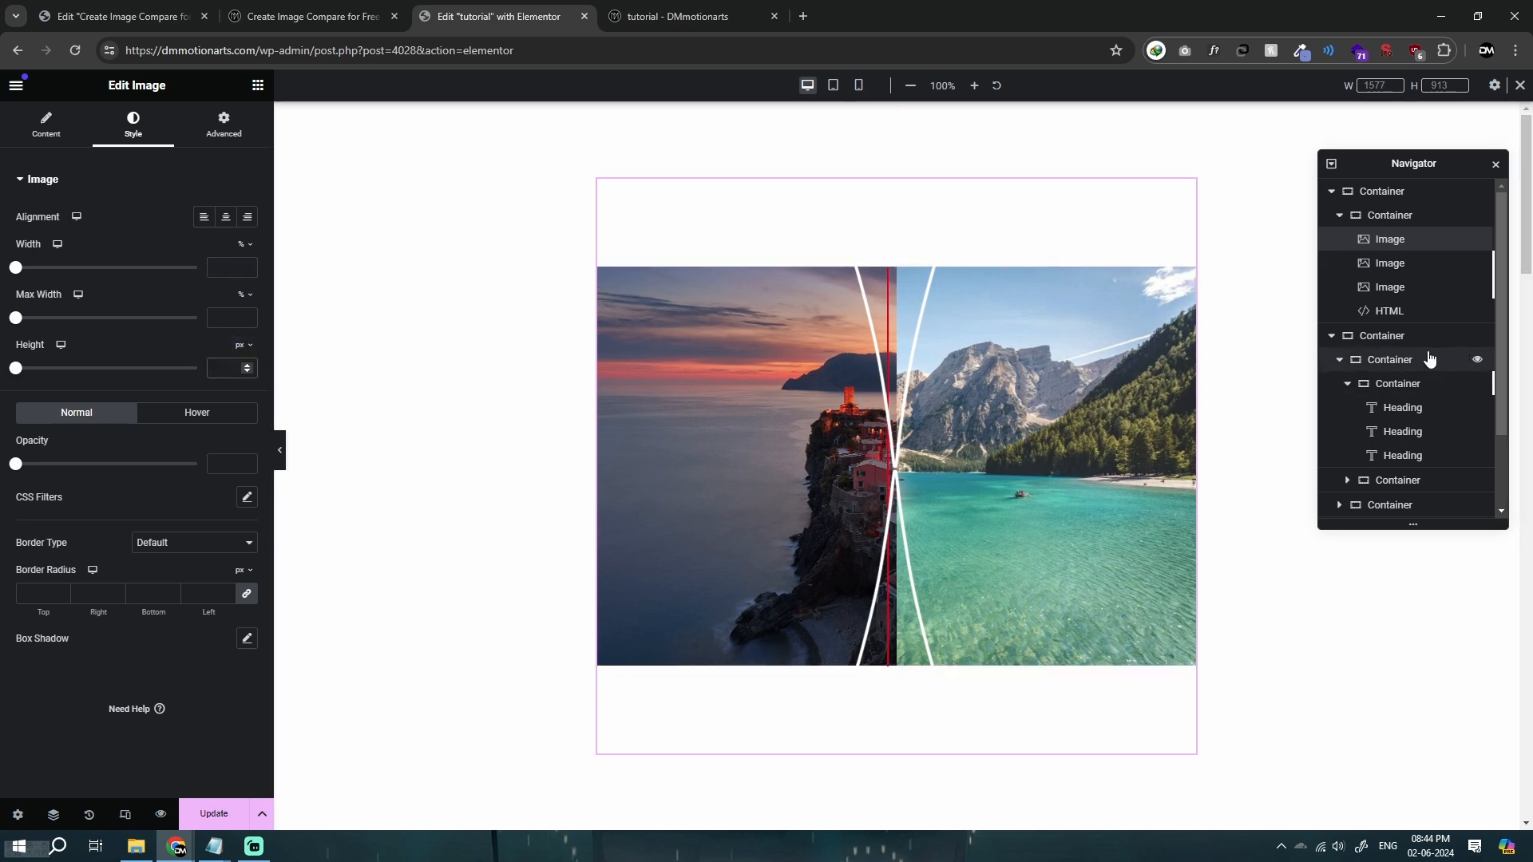
Look up the height declaration in the .imageCompare::-webkit-slider-thumb rule of the HTML code.
left_click(1429, 311)
scroll(157, 506, "down", 1)
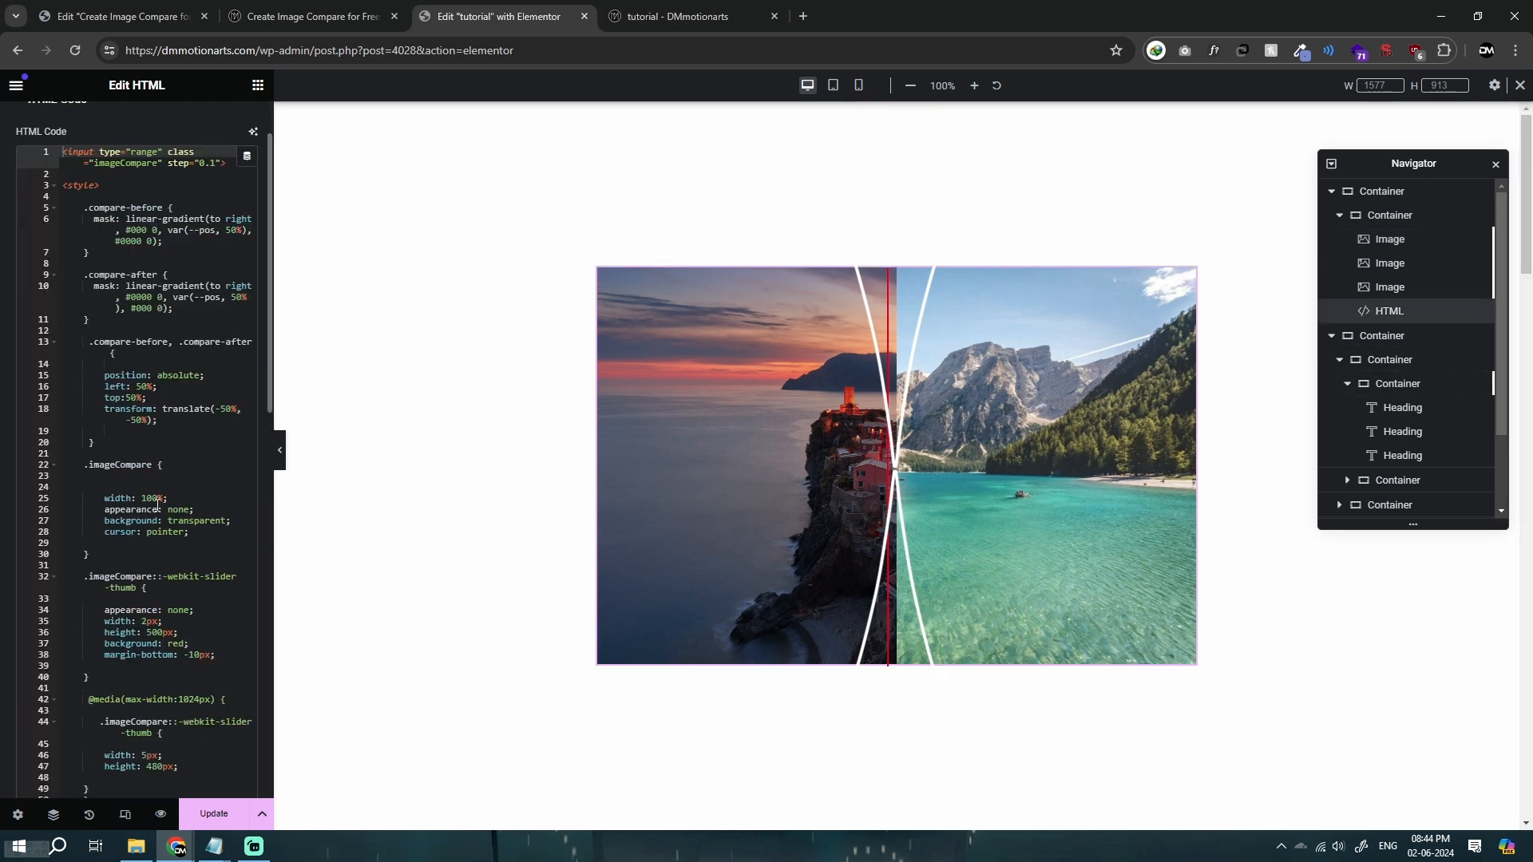
left_click(167, 633)
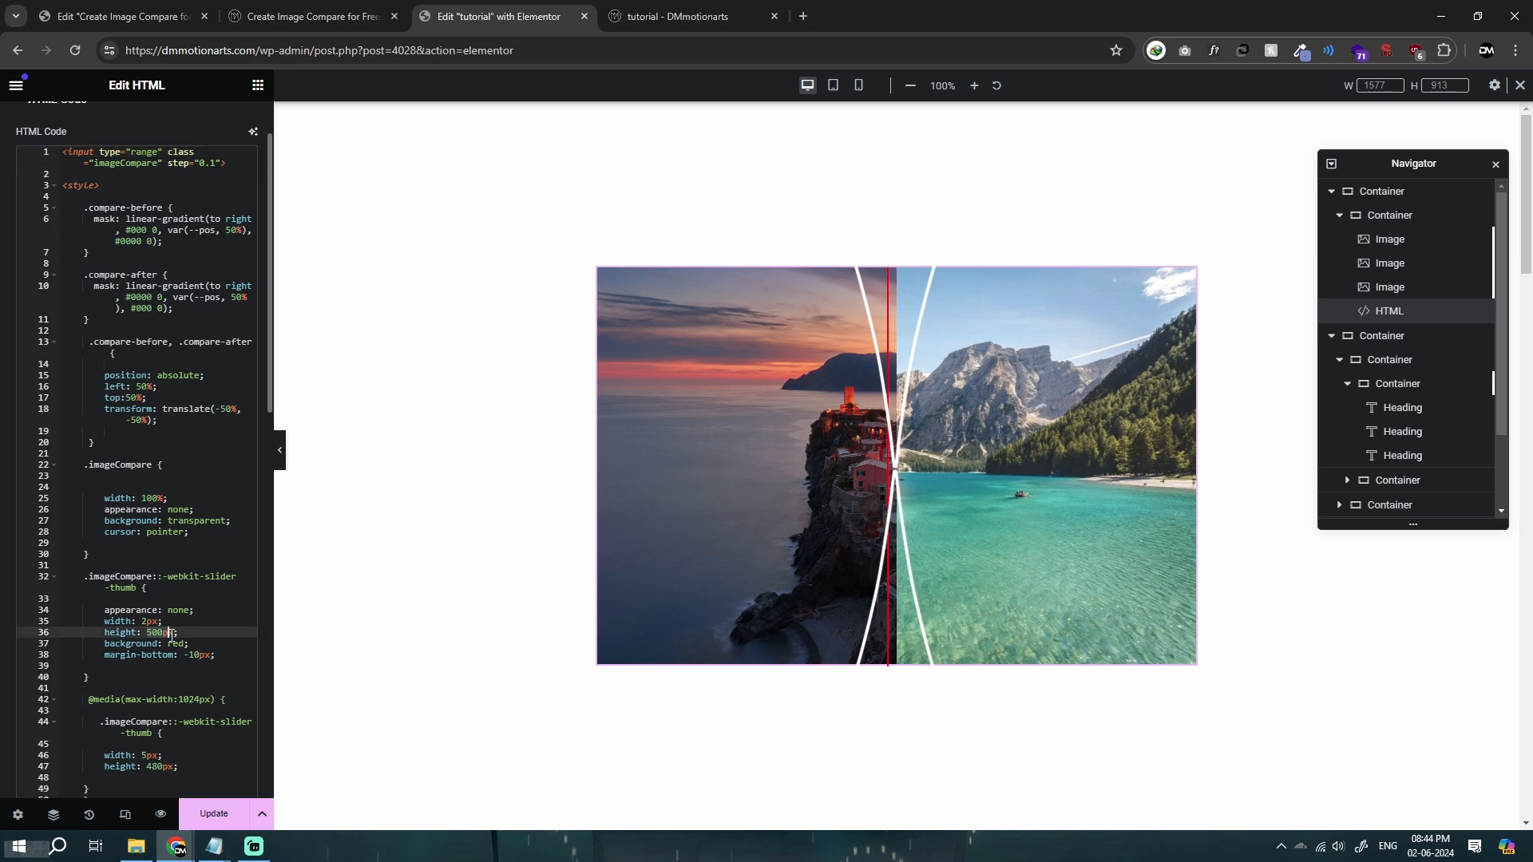
Set the divider image's height to 500 px with object fit Contain, and check the comparison slider in the page preview.
left_click(1390, 240)
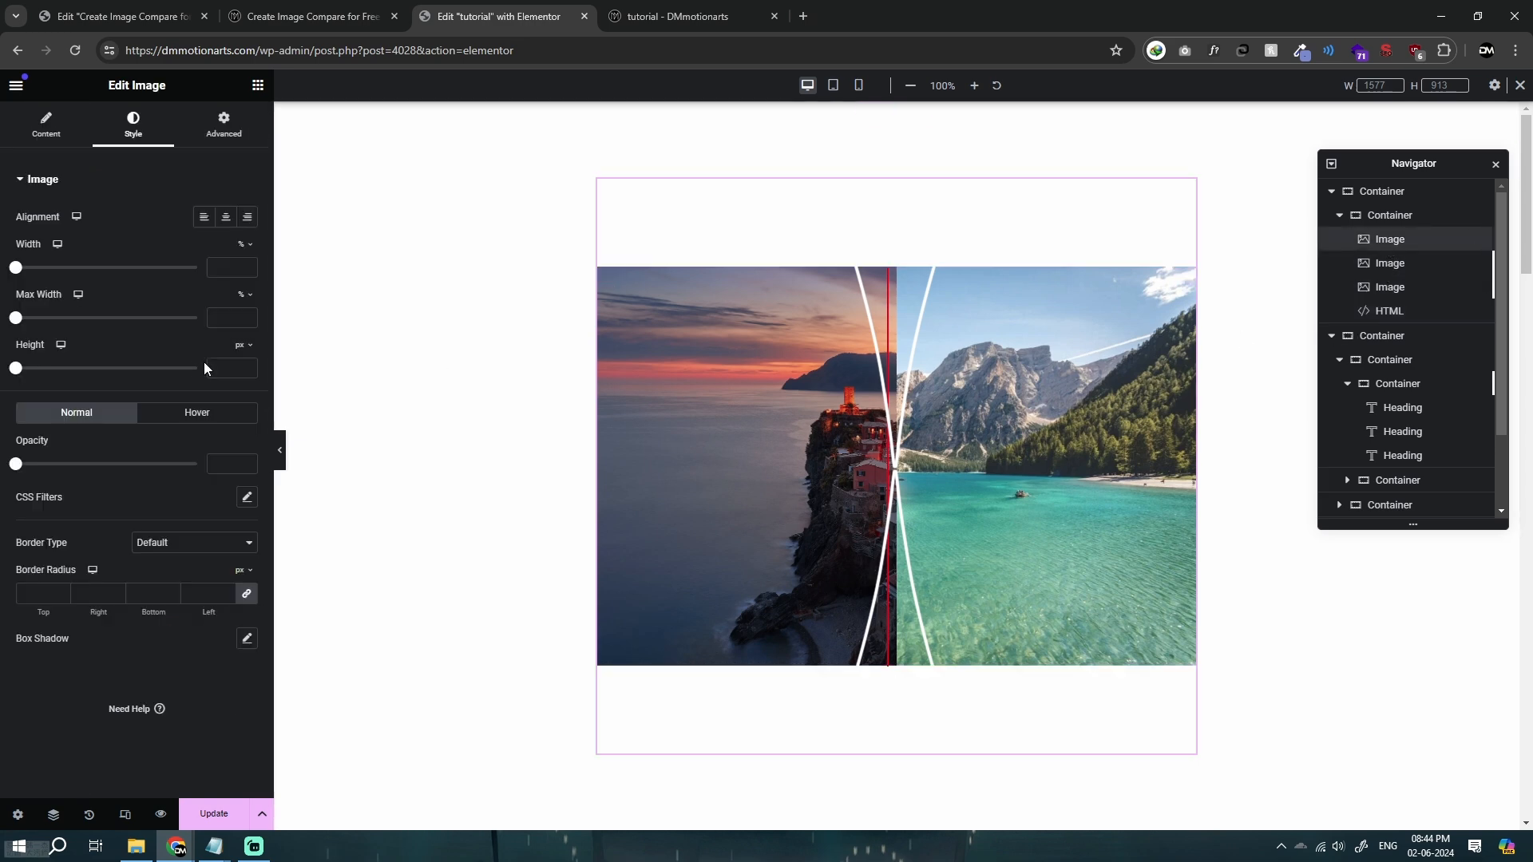
left_click(227, 368)
type("500")
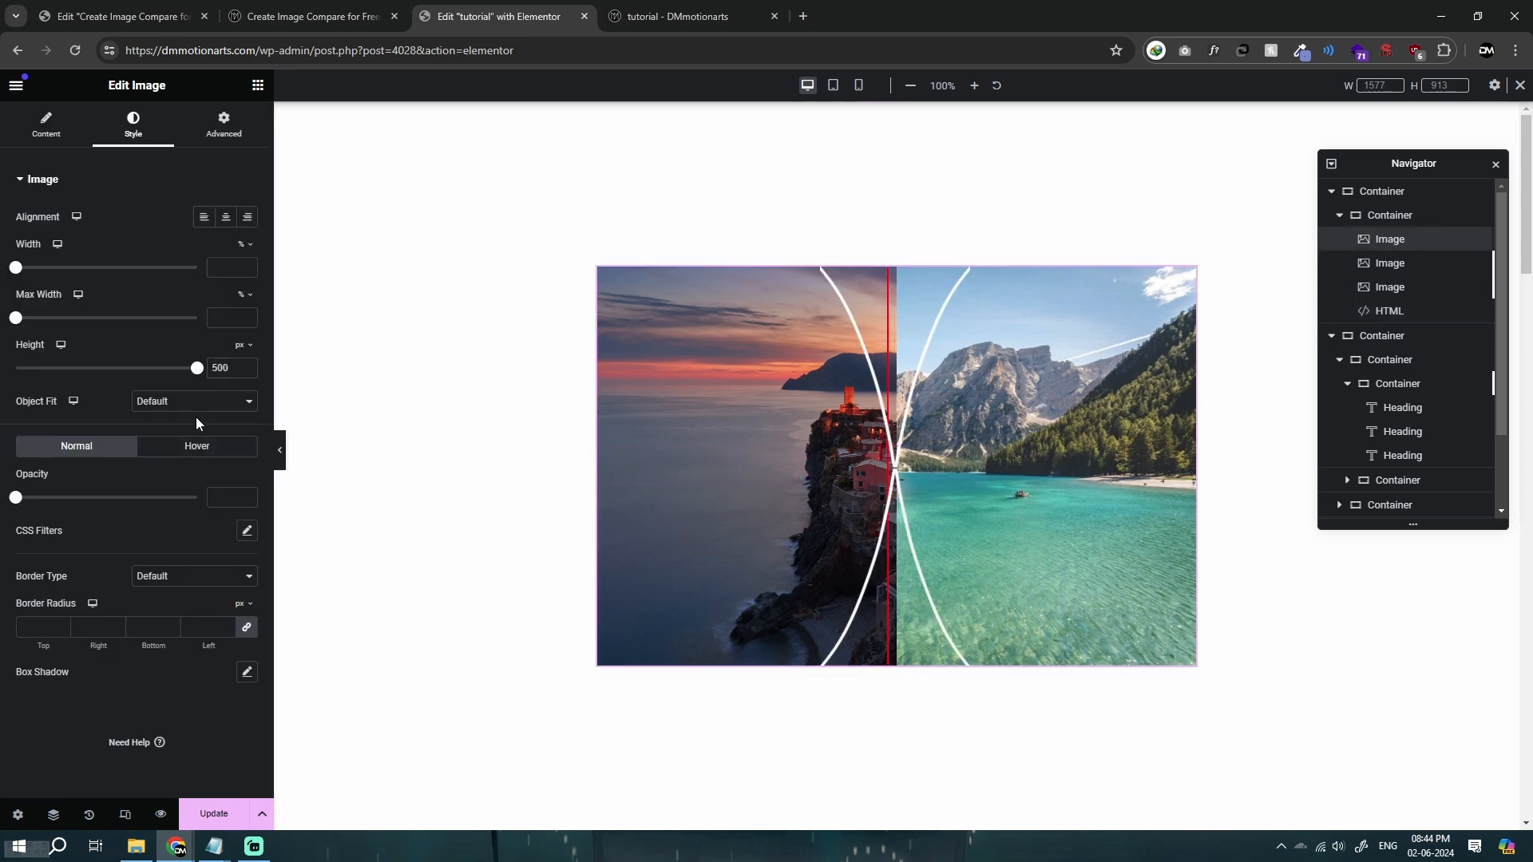
left_click(195, 402)
left_click(165, 458)
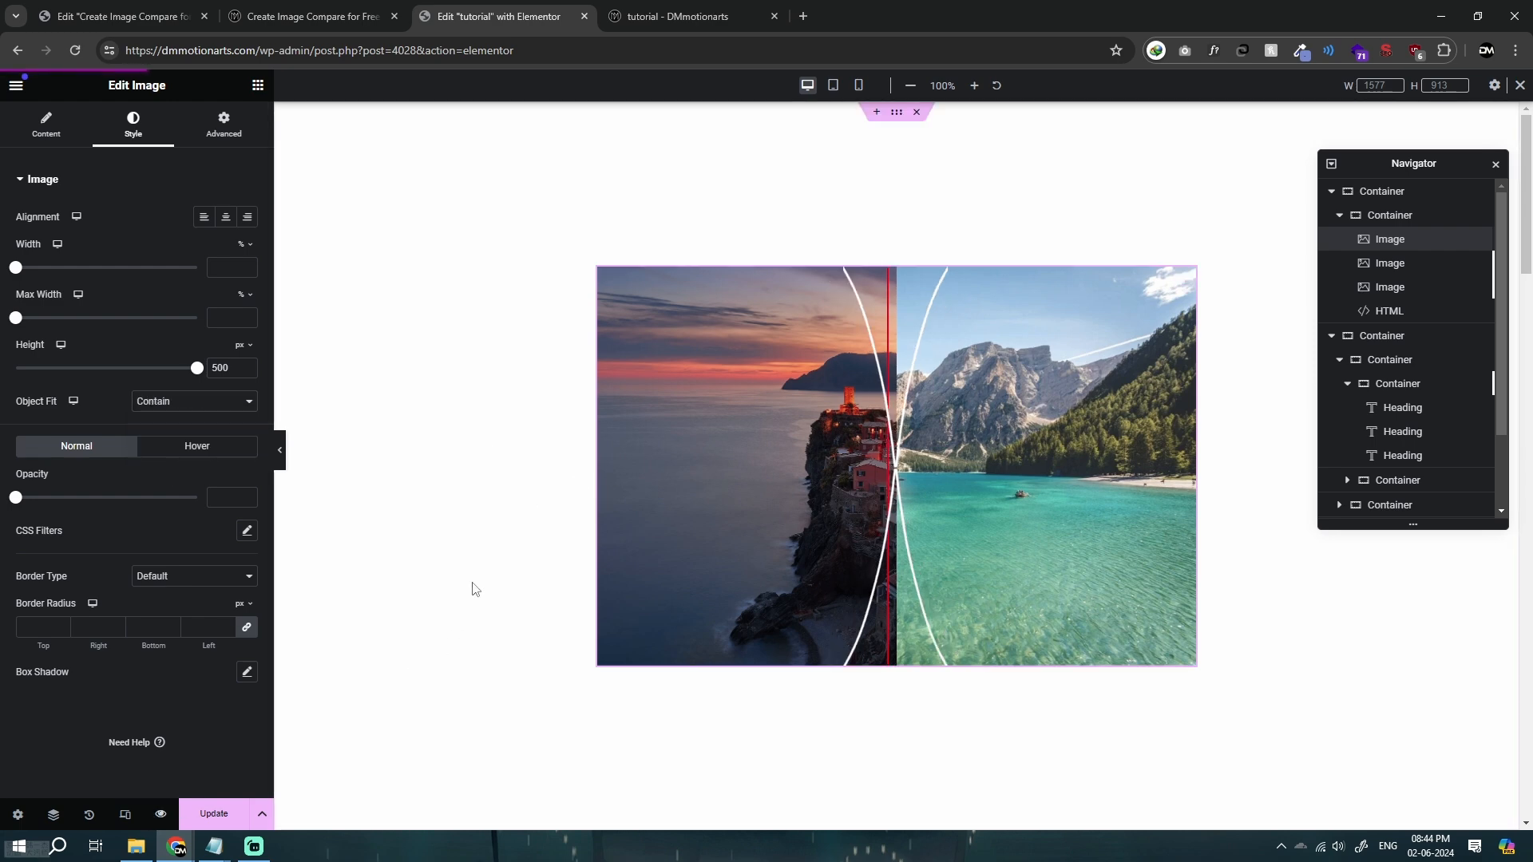
left_click(699, 6)
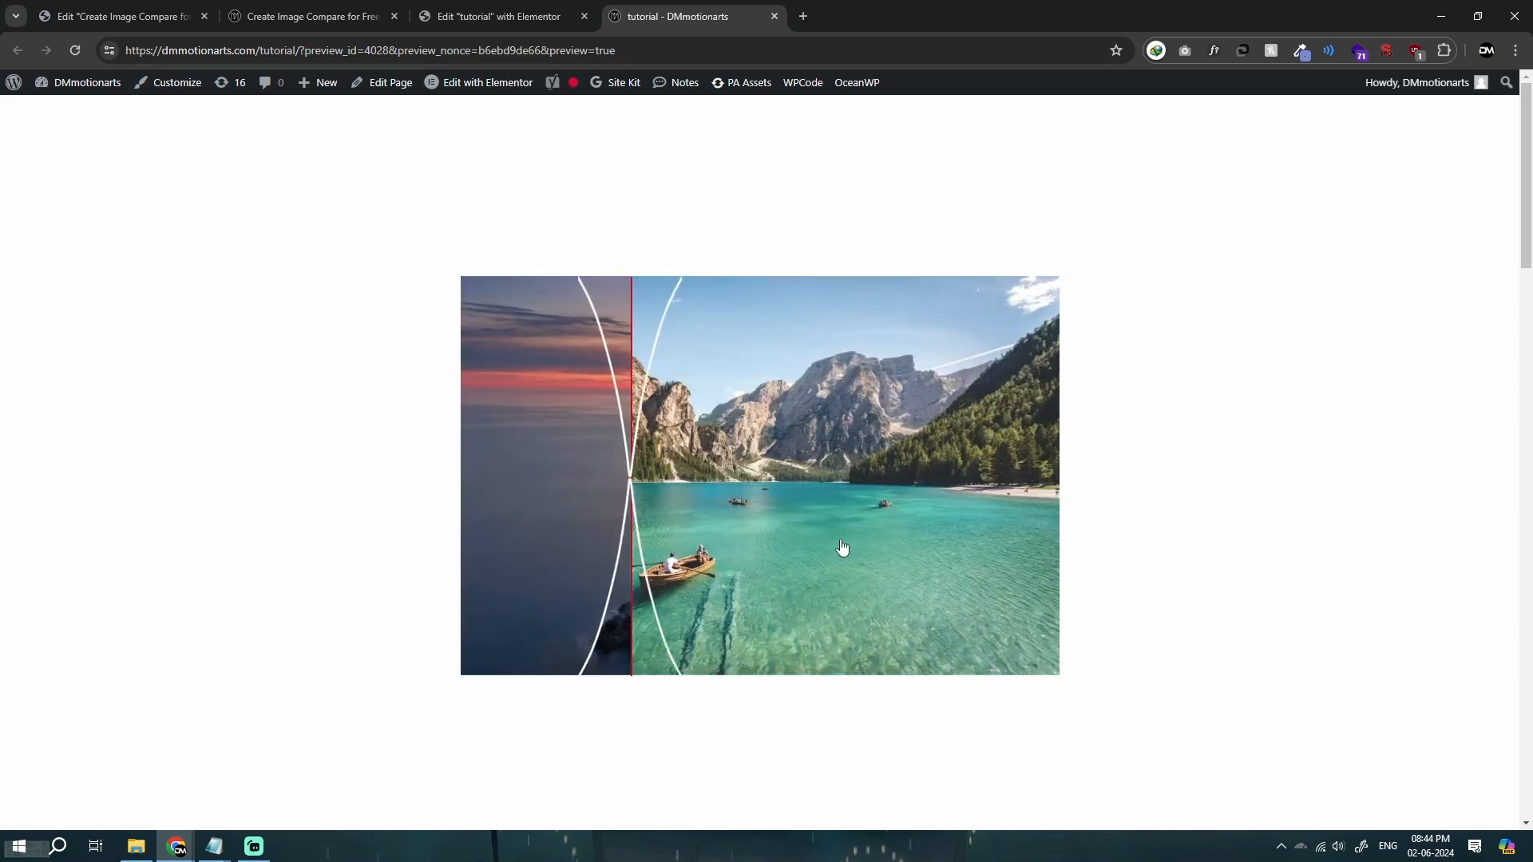
Return to the tutorial editor and set the overflow of the inner container holding the comparison images to Hidden.
left_click(541, 8)
left_click(606, 279)
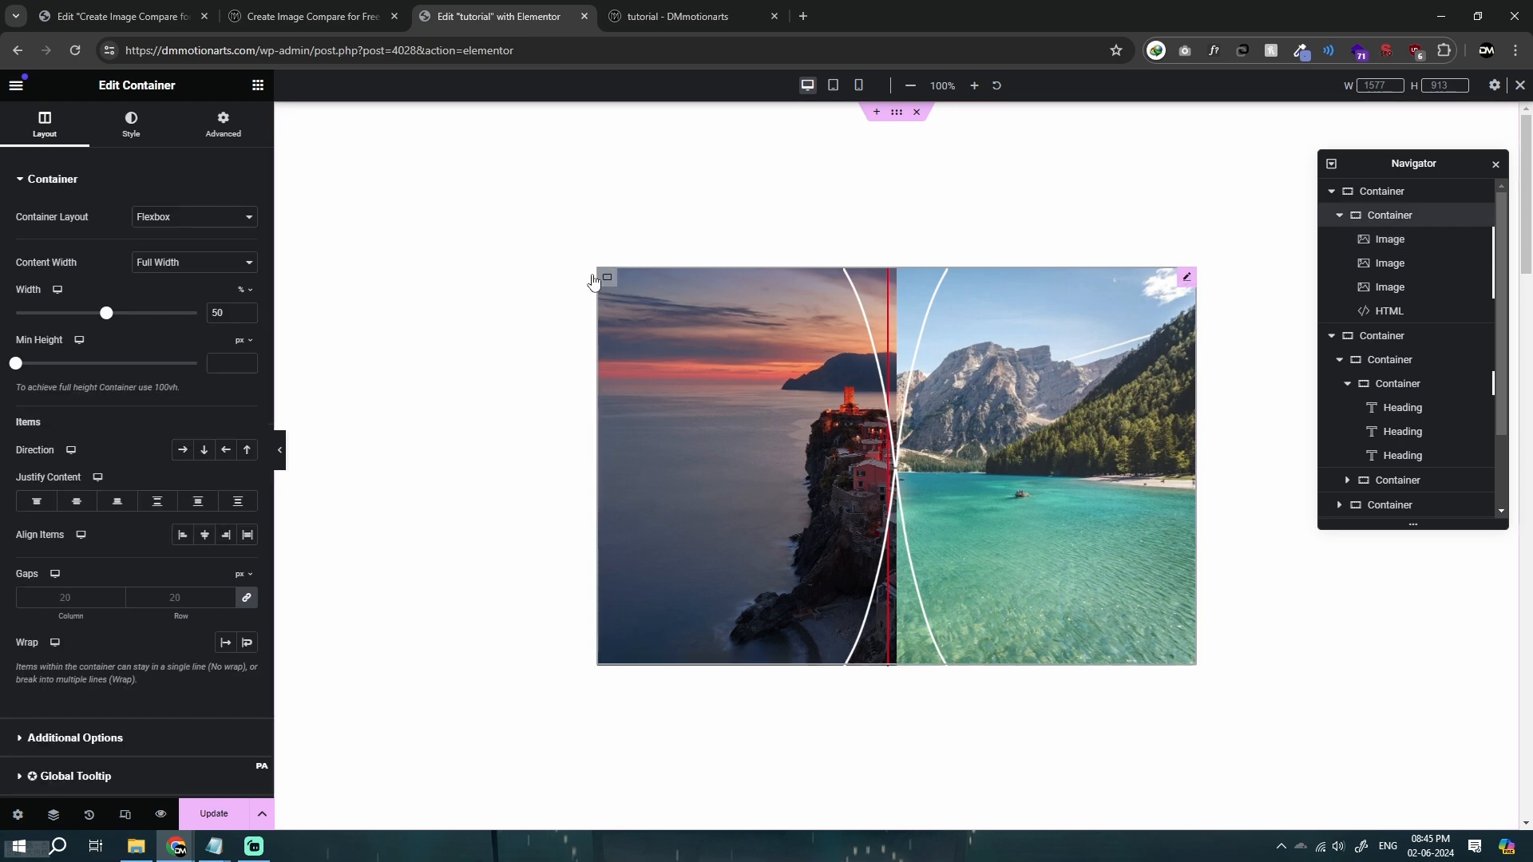
scroll(41, 583, "down", 2)
left_click(18, 607)
left_click(194, 255)
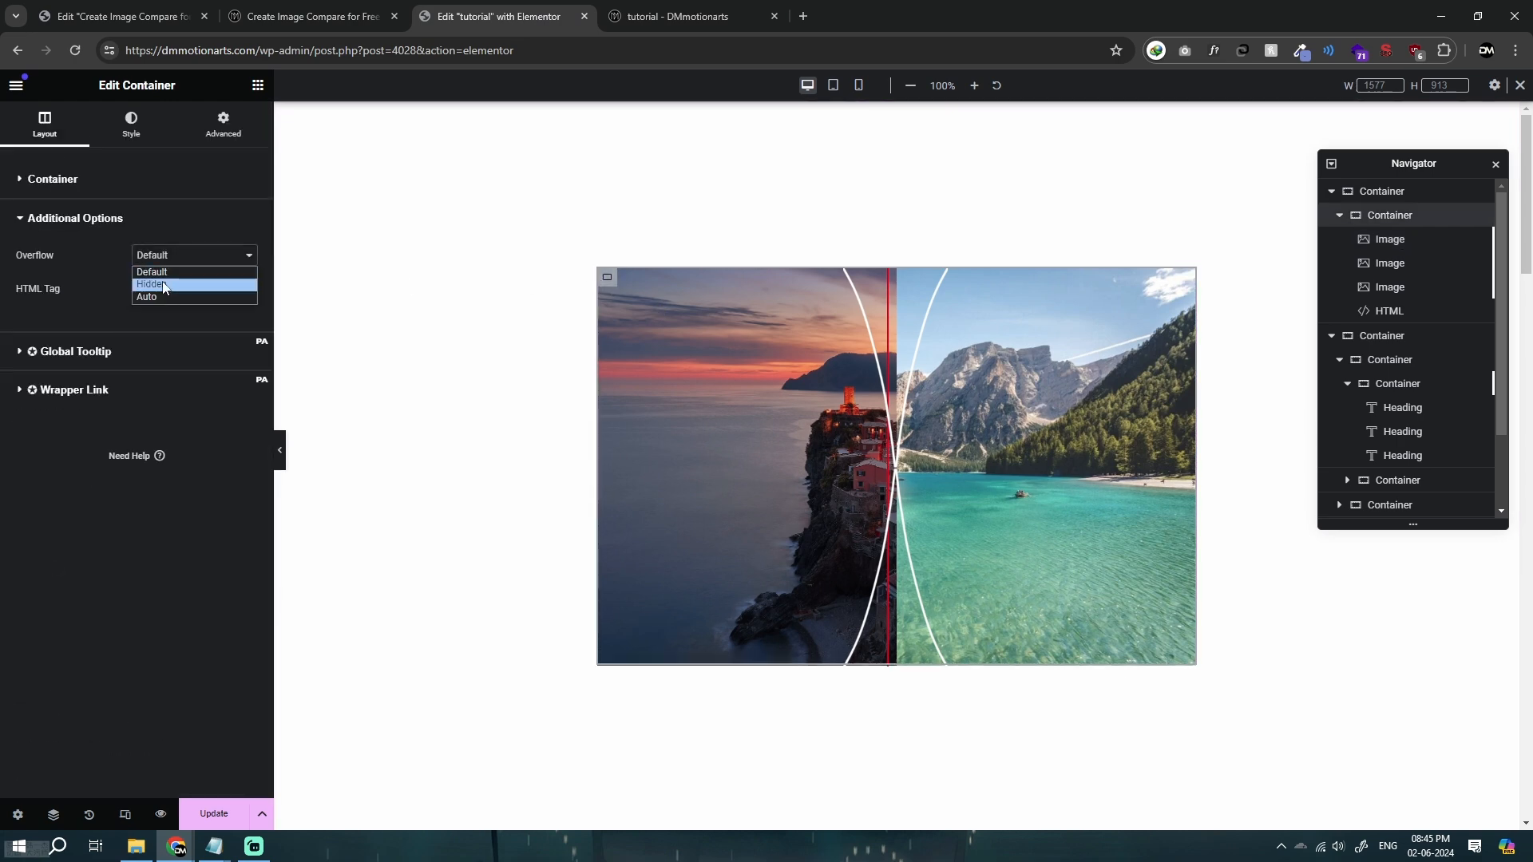
left_click(160, 285)
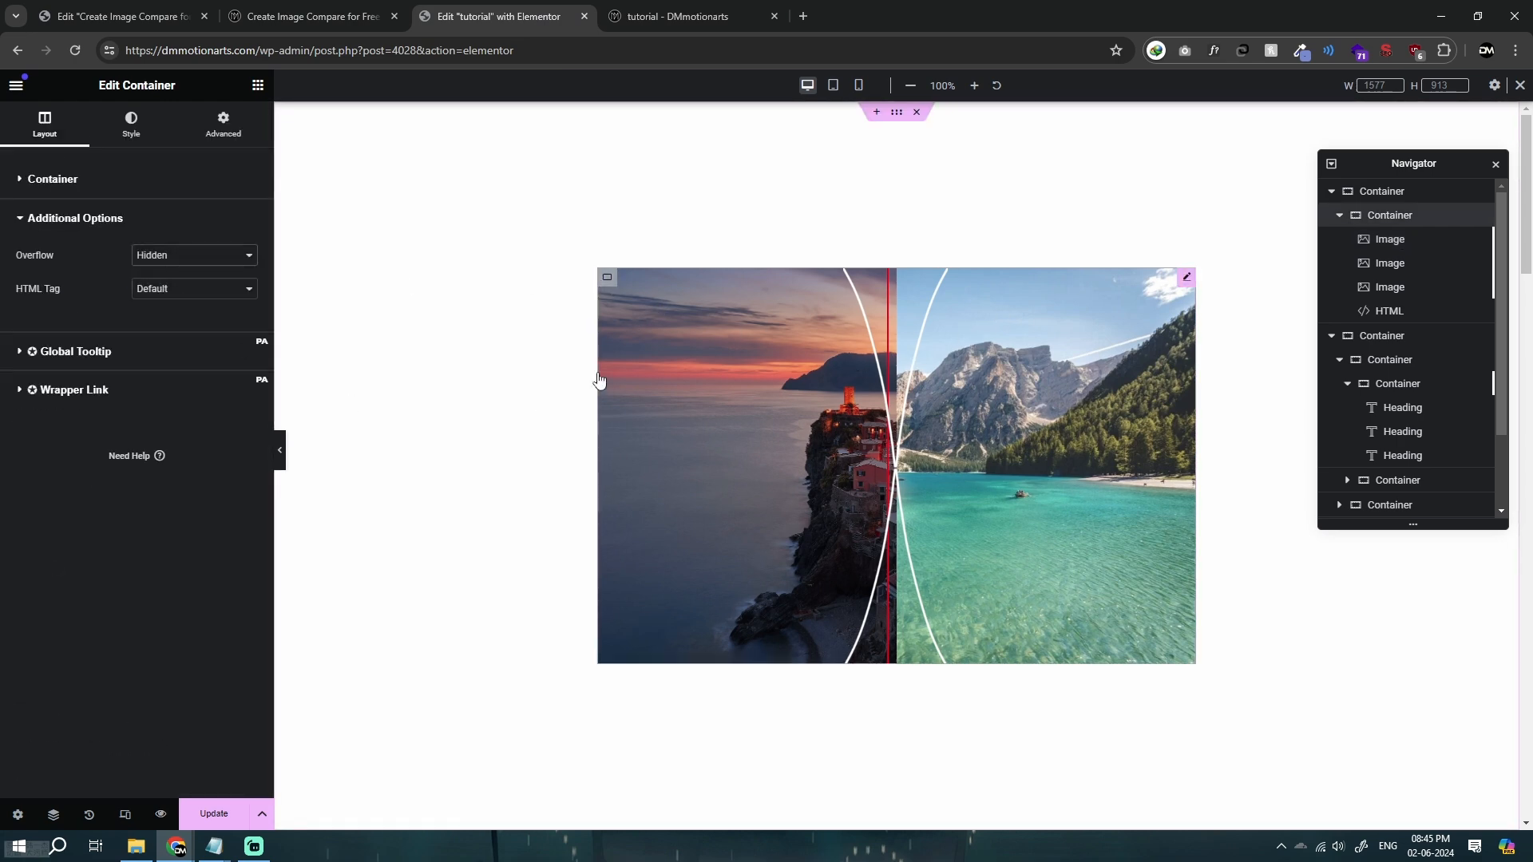
left_click(1389, 238)
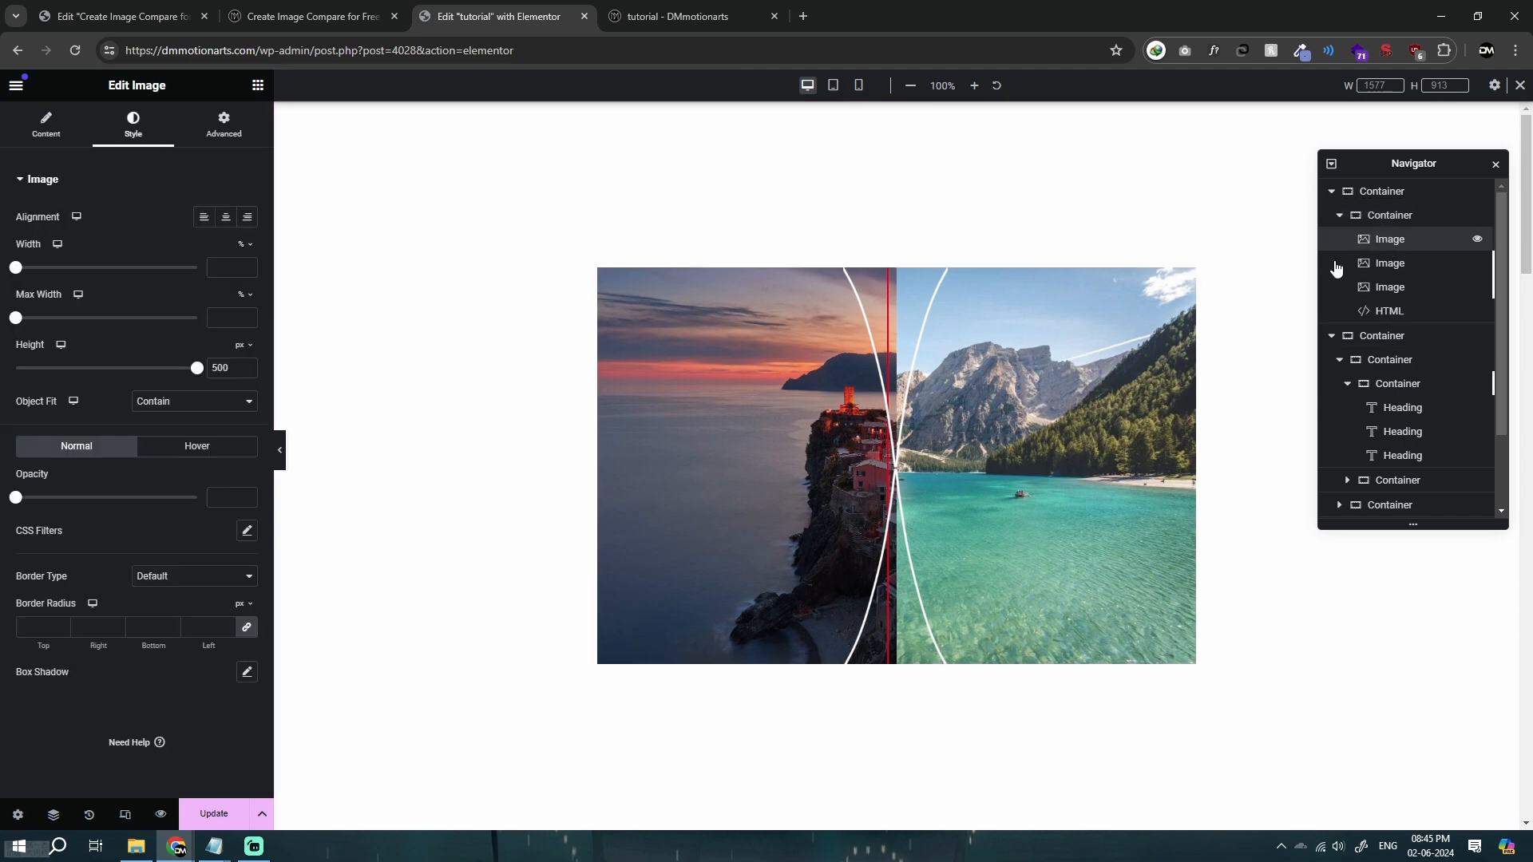
left_click(45, 125)
left_click(144, 266)
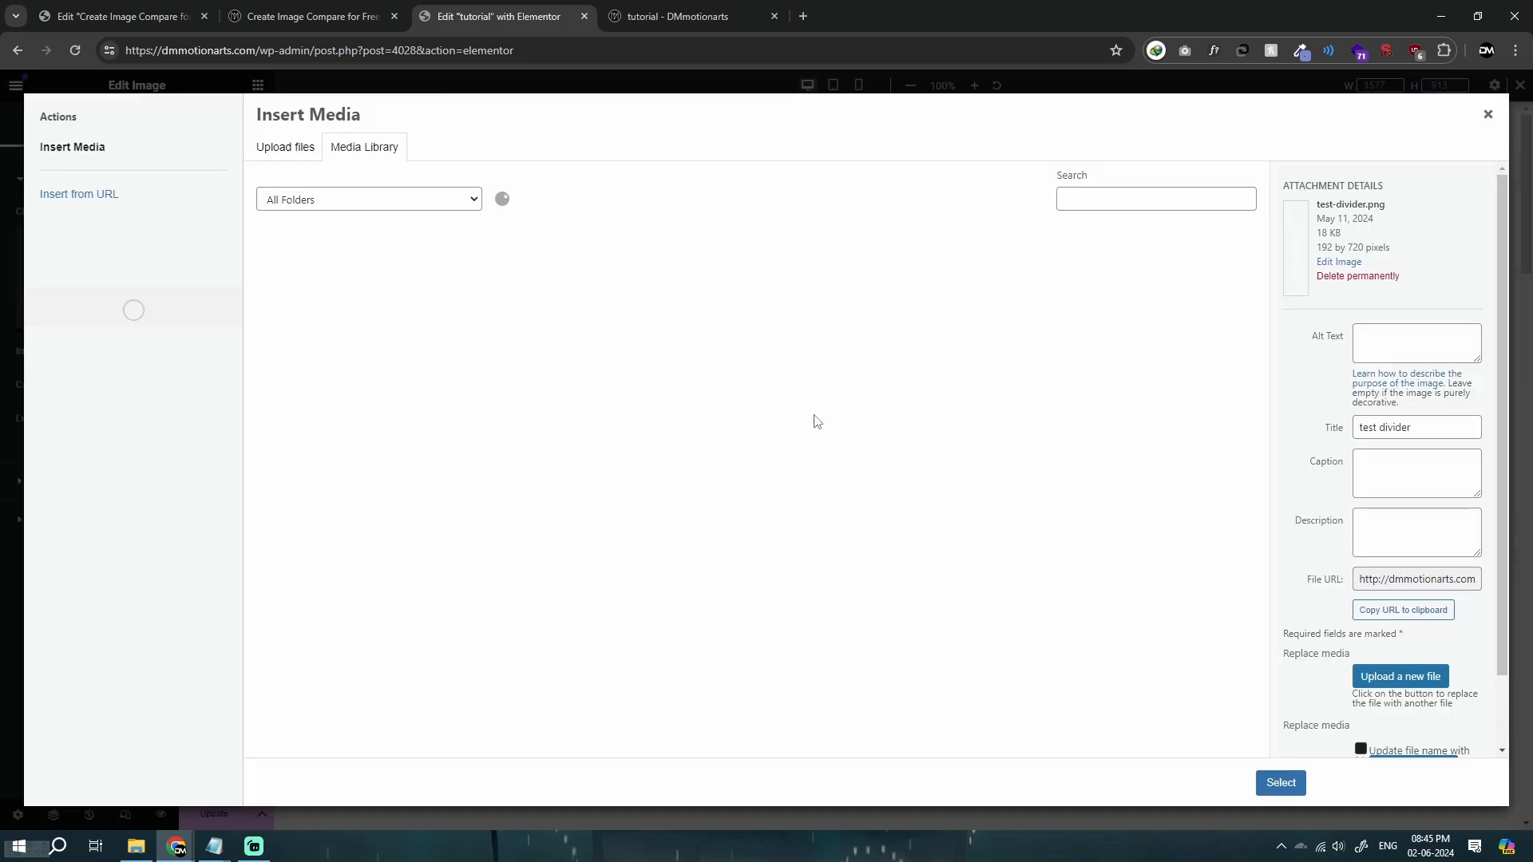
left_click(1487, 114)
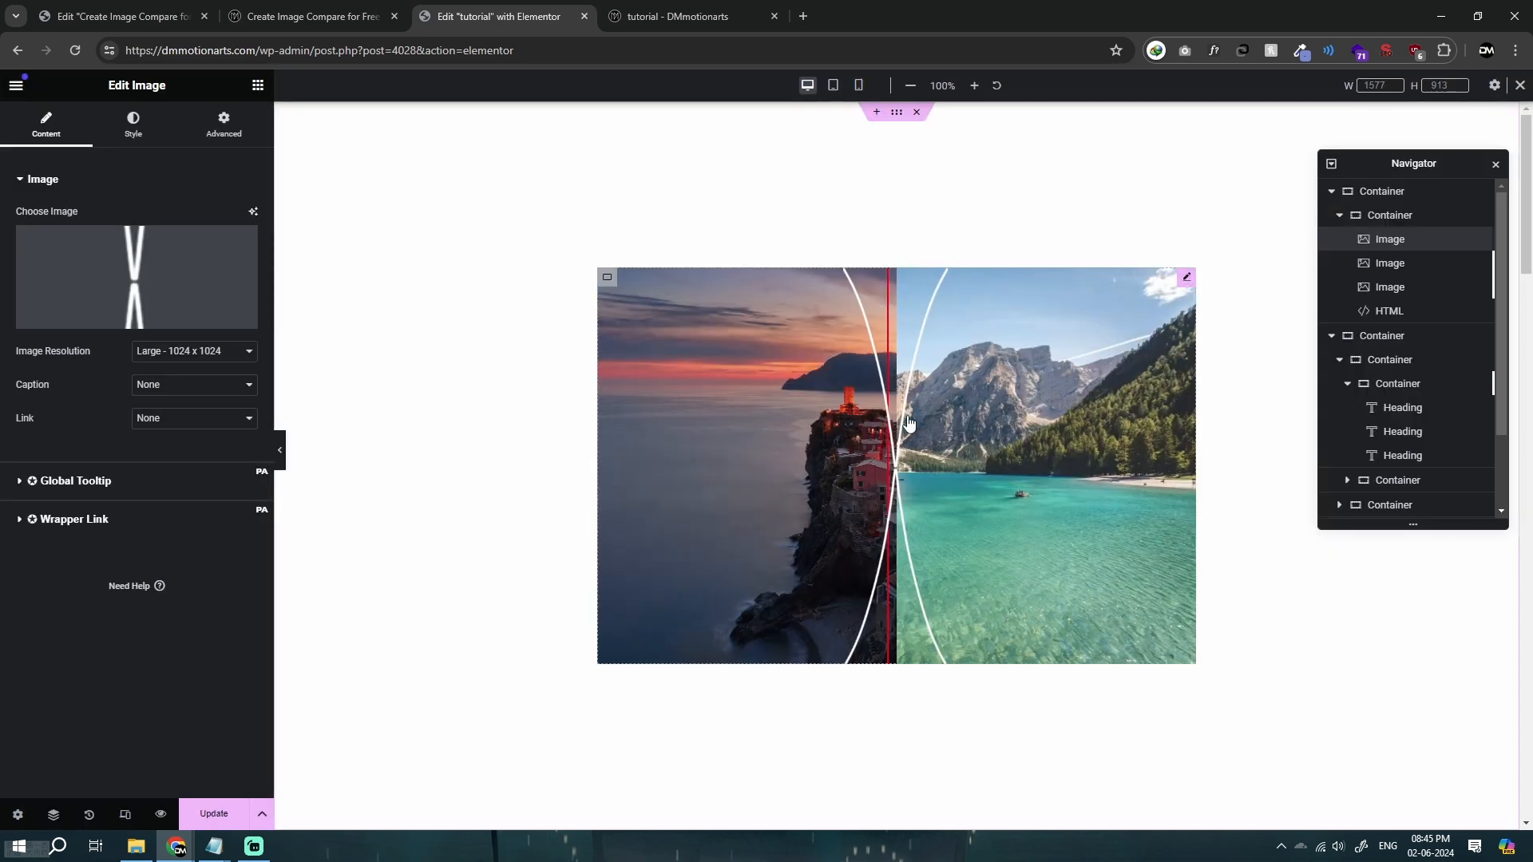
Change the background in the .imageCompare::-webkit-slider-thumb rule of the HTML code to transparent.
left_click(1389, 311)
scroll(111, 447, "down", 2)
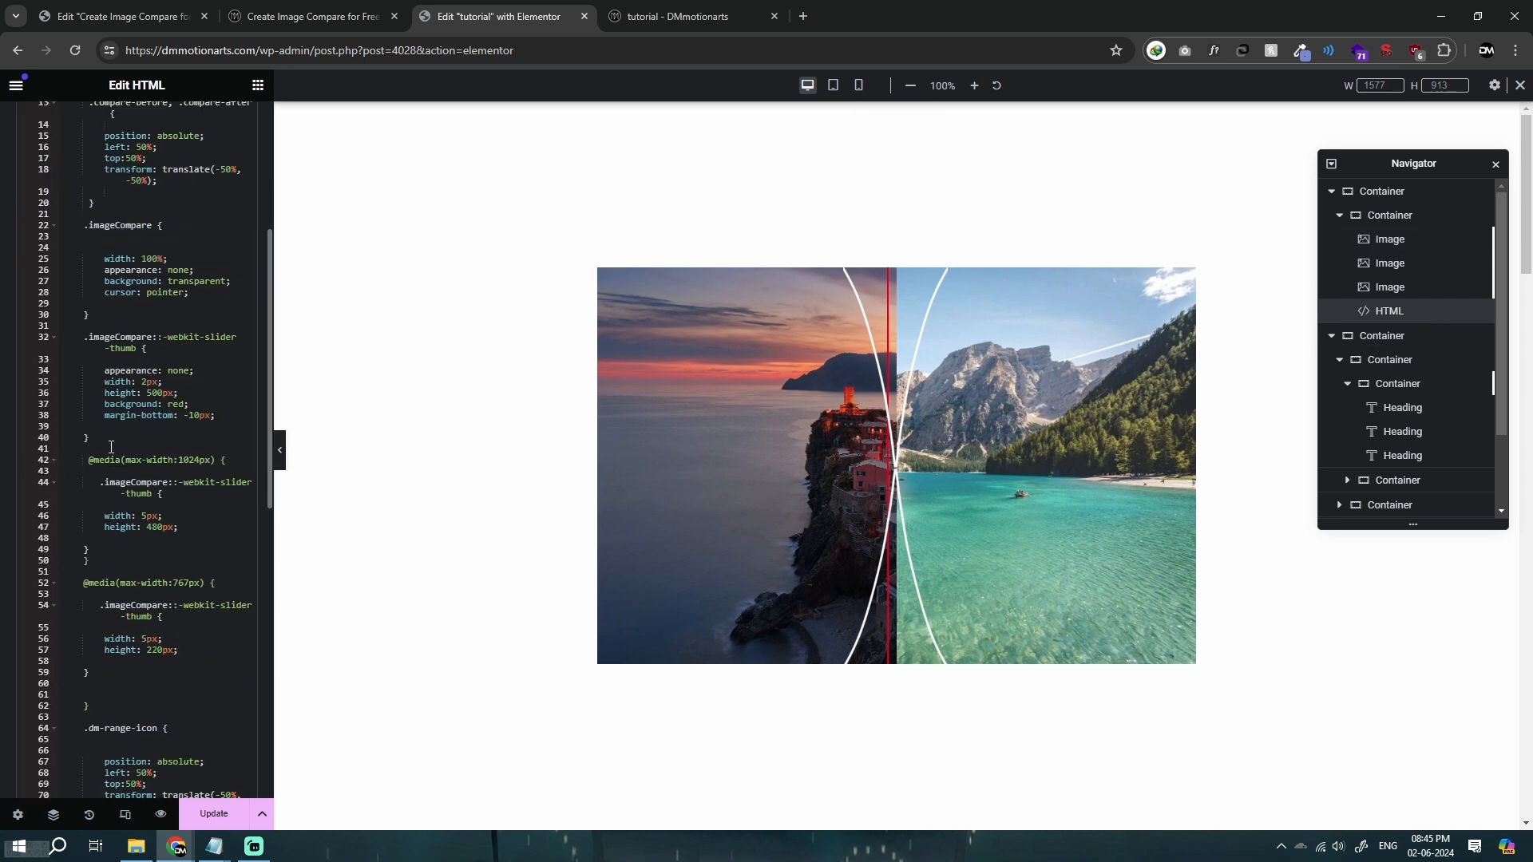
double_click(174, 404)
type("tra")
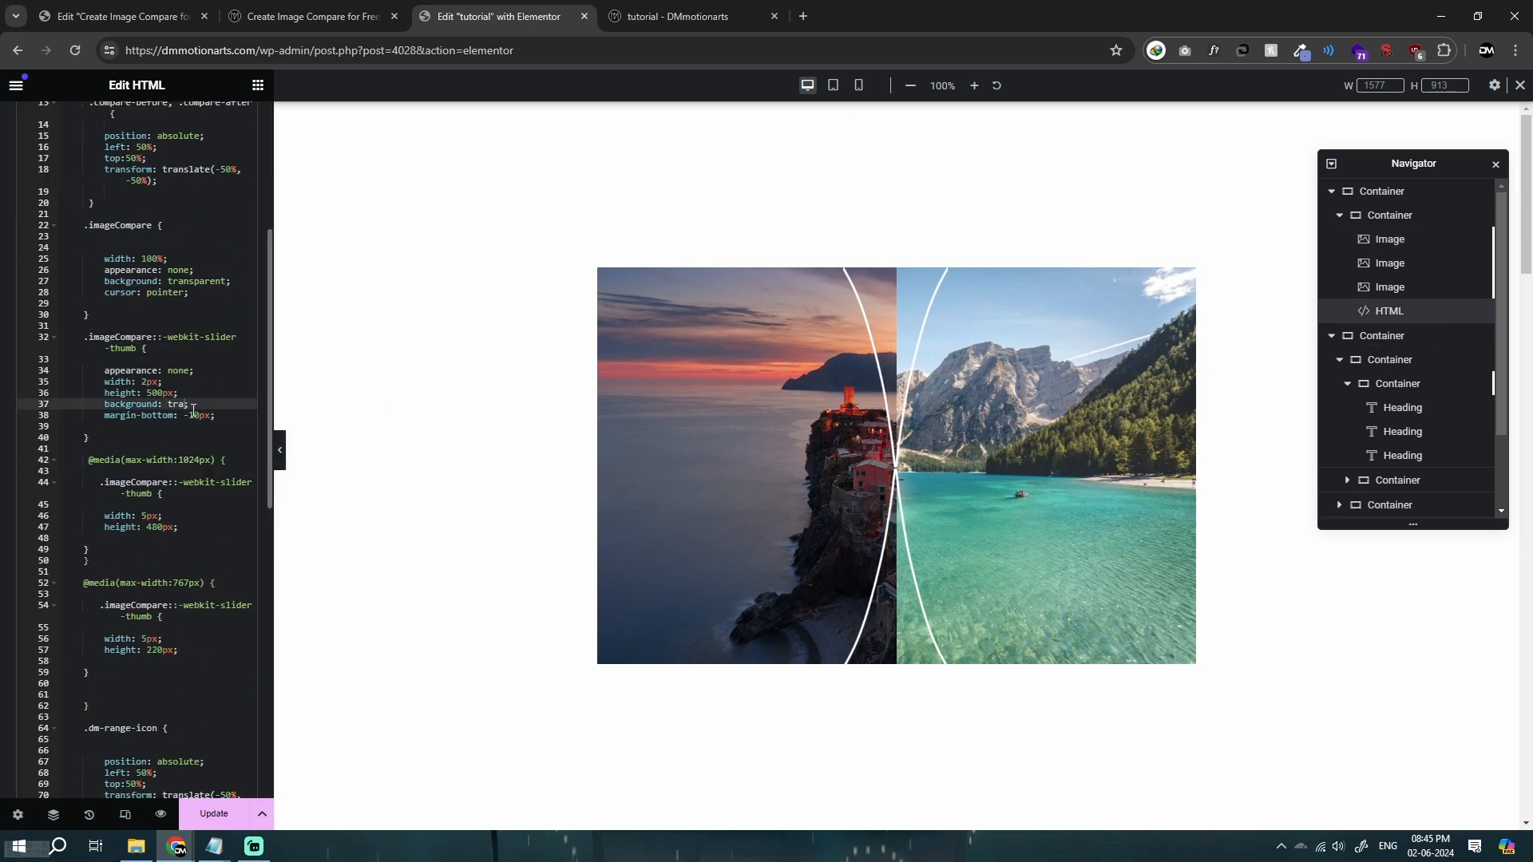
type("nsparent")
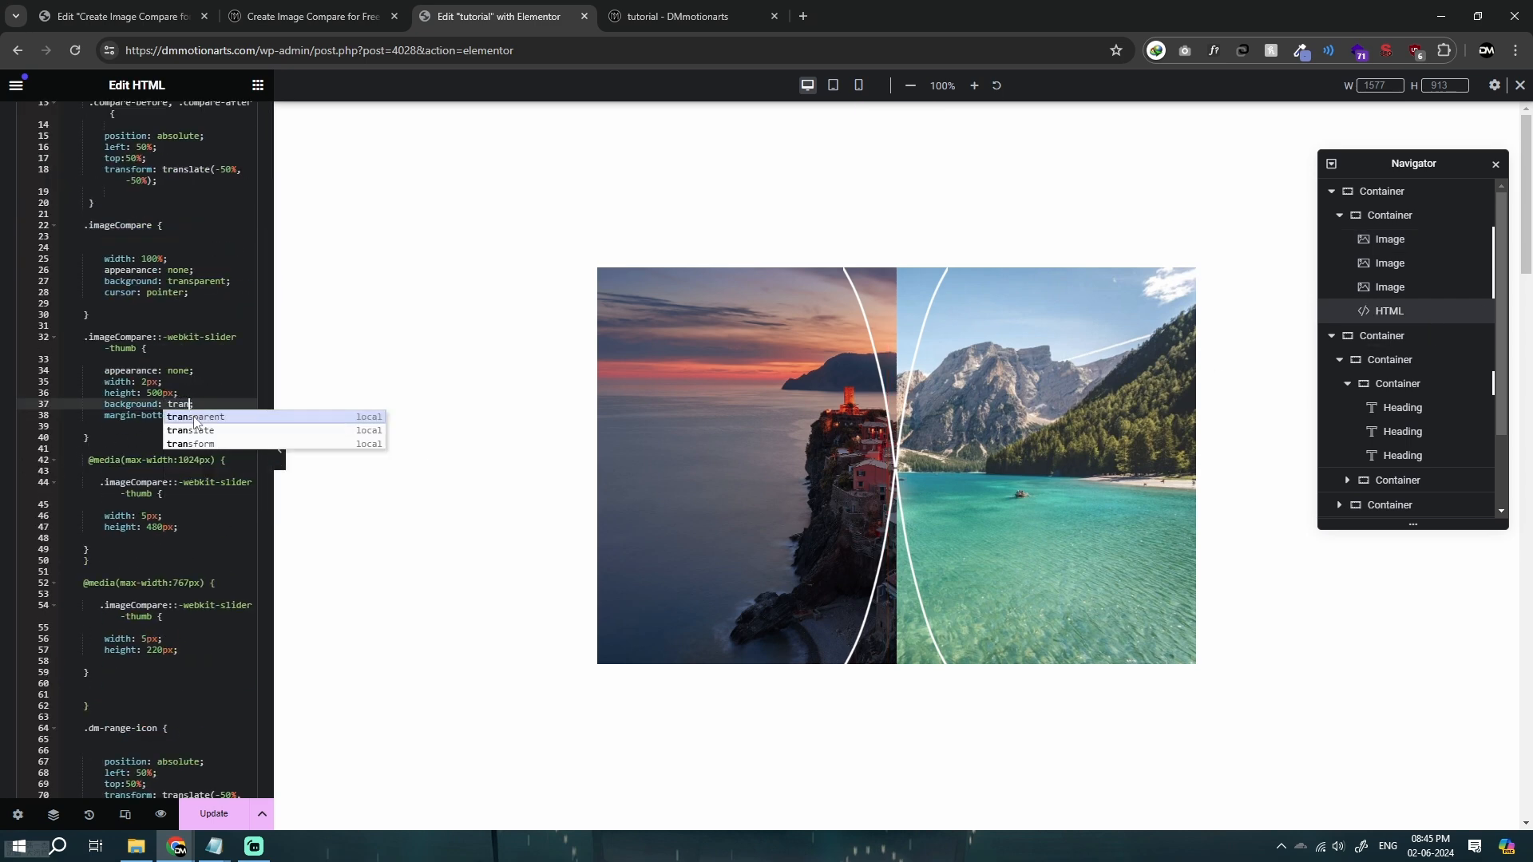
Replace the divider image with Image-Compare-Divider-2.png from the media library, test the slider in the preview, and return to the editor.
left_click(1391, 239)
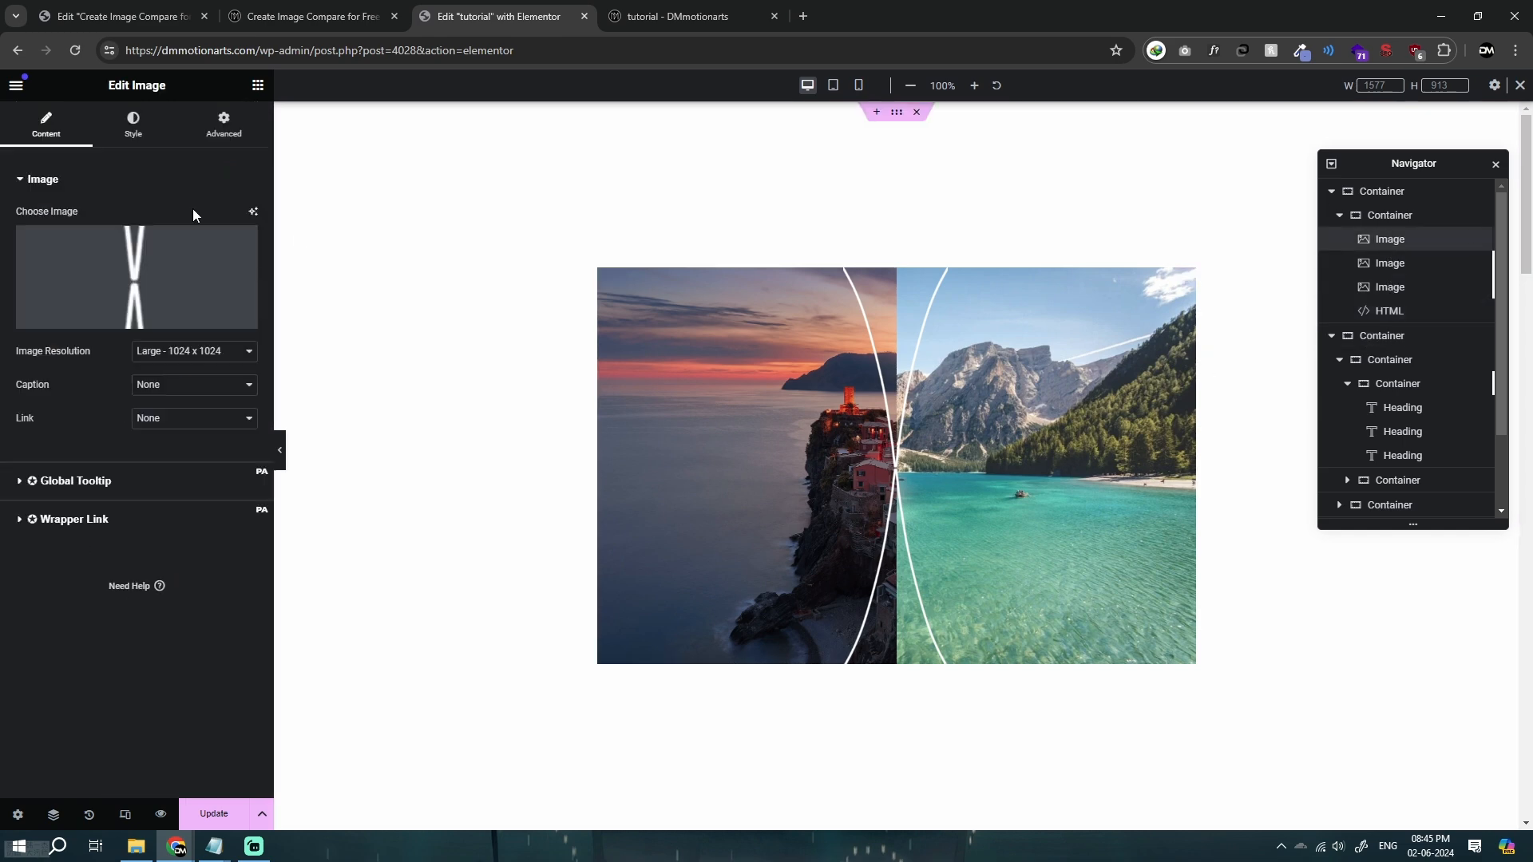
left_click(110, 258)
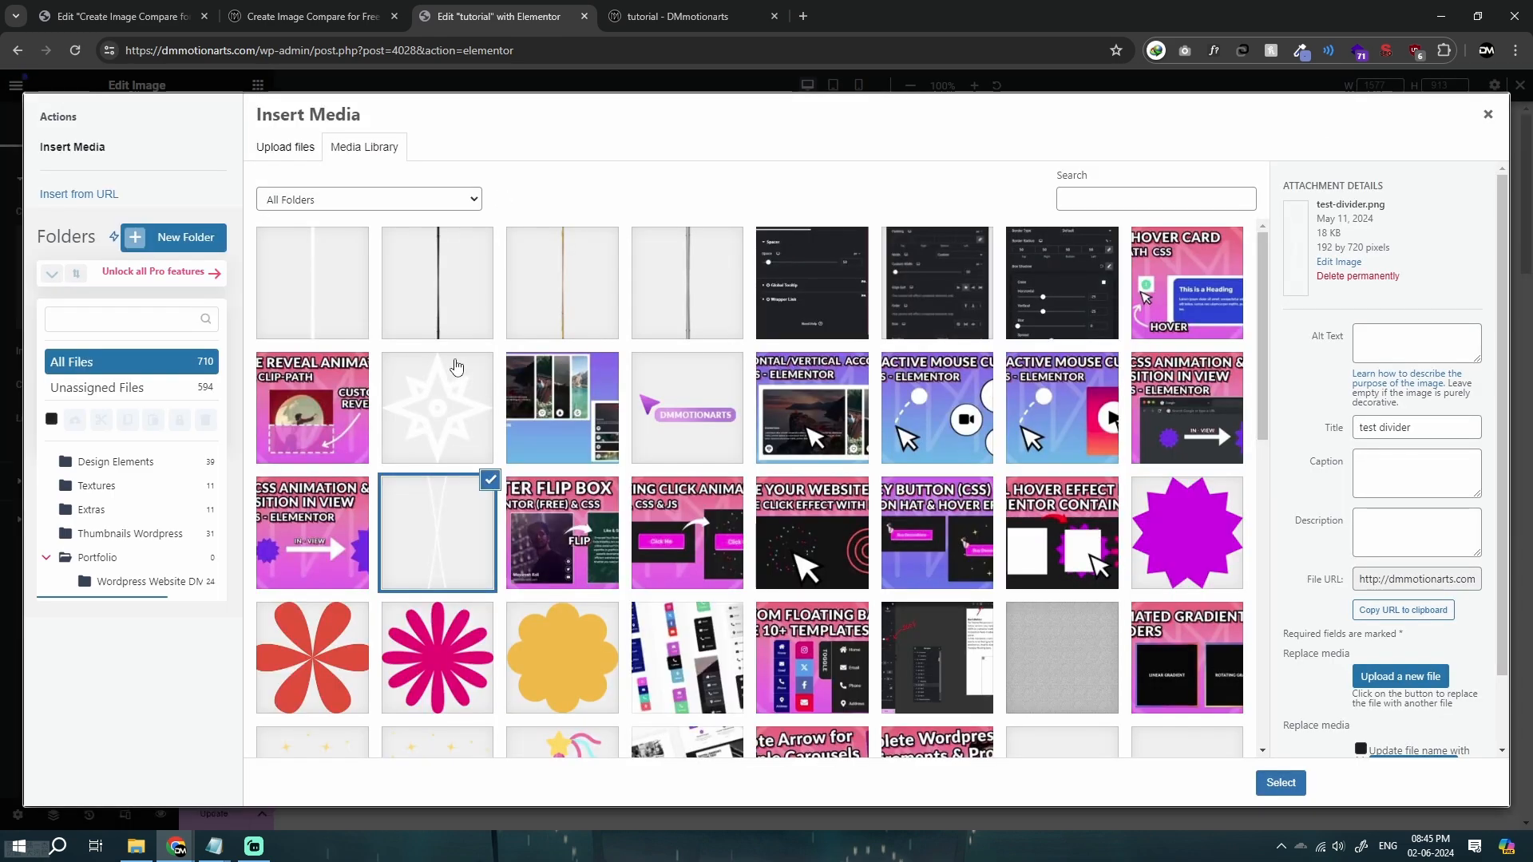
left_click(549, 274)
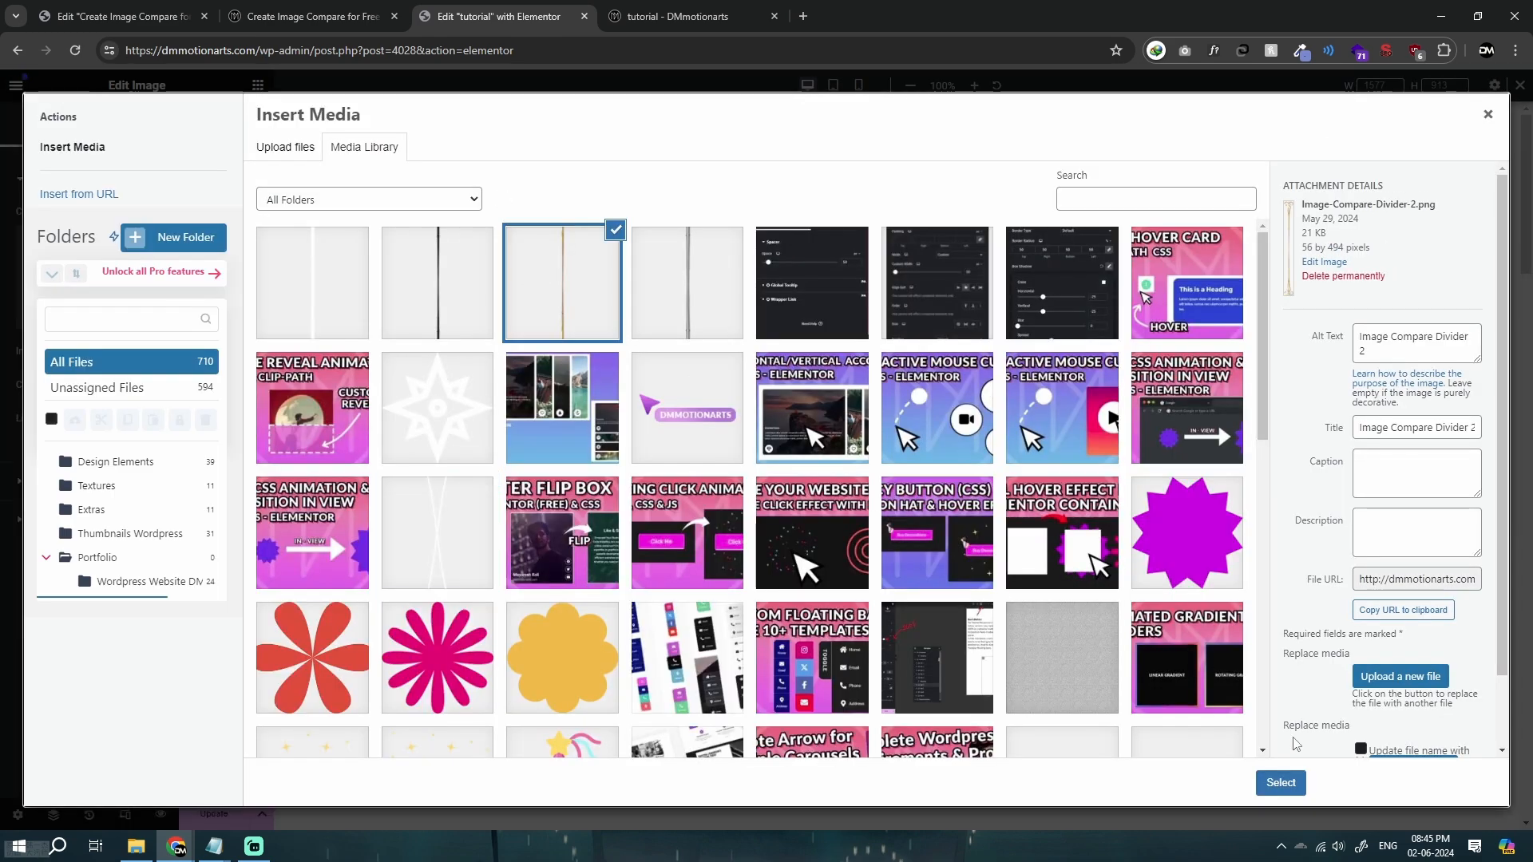
left_click(1281, 782)
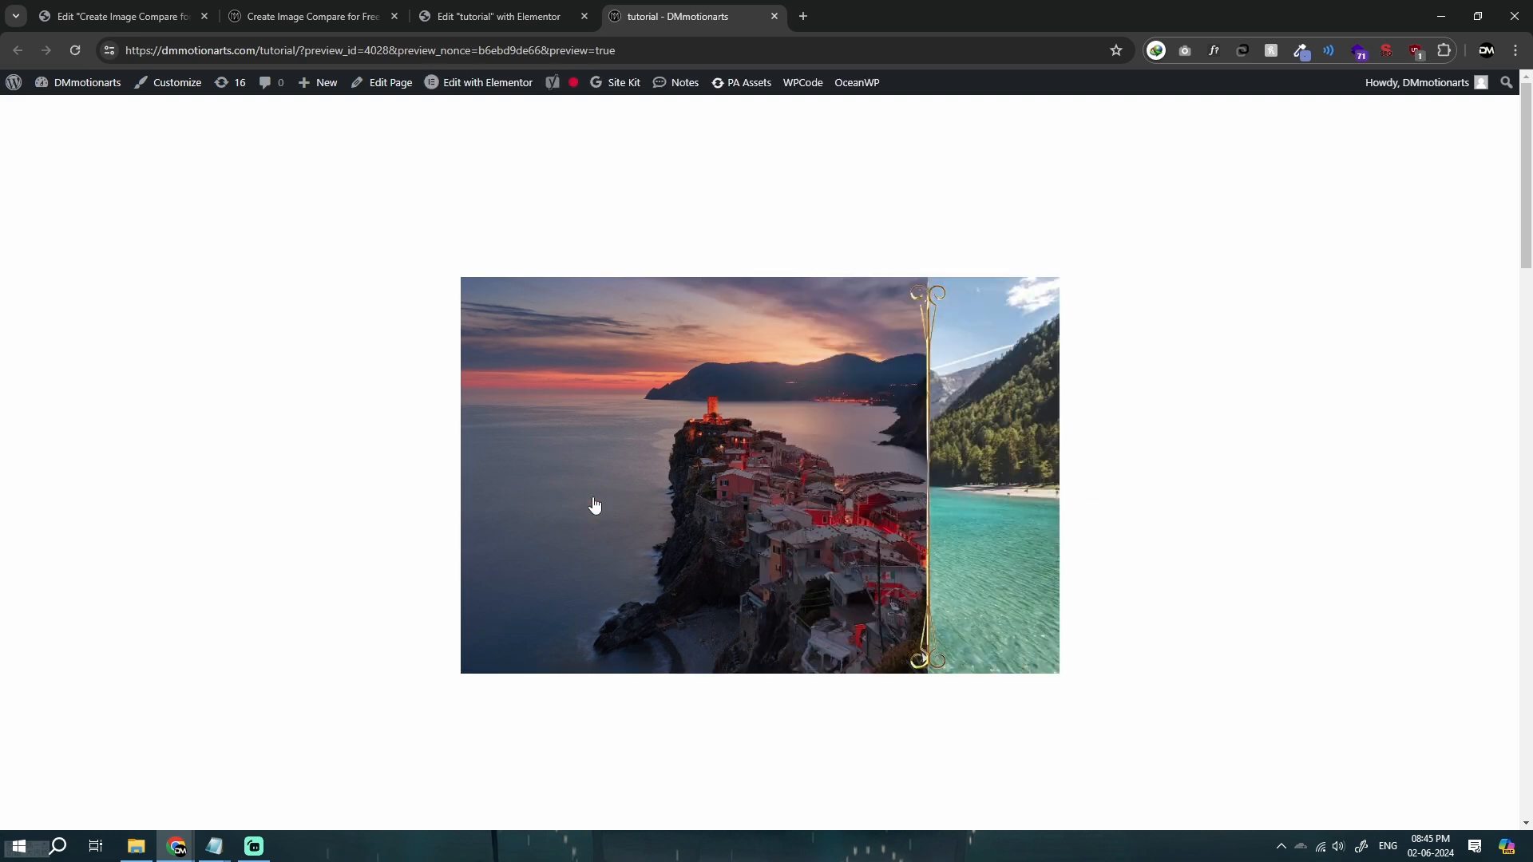
key("ctrl+Page_Up")
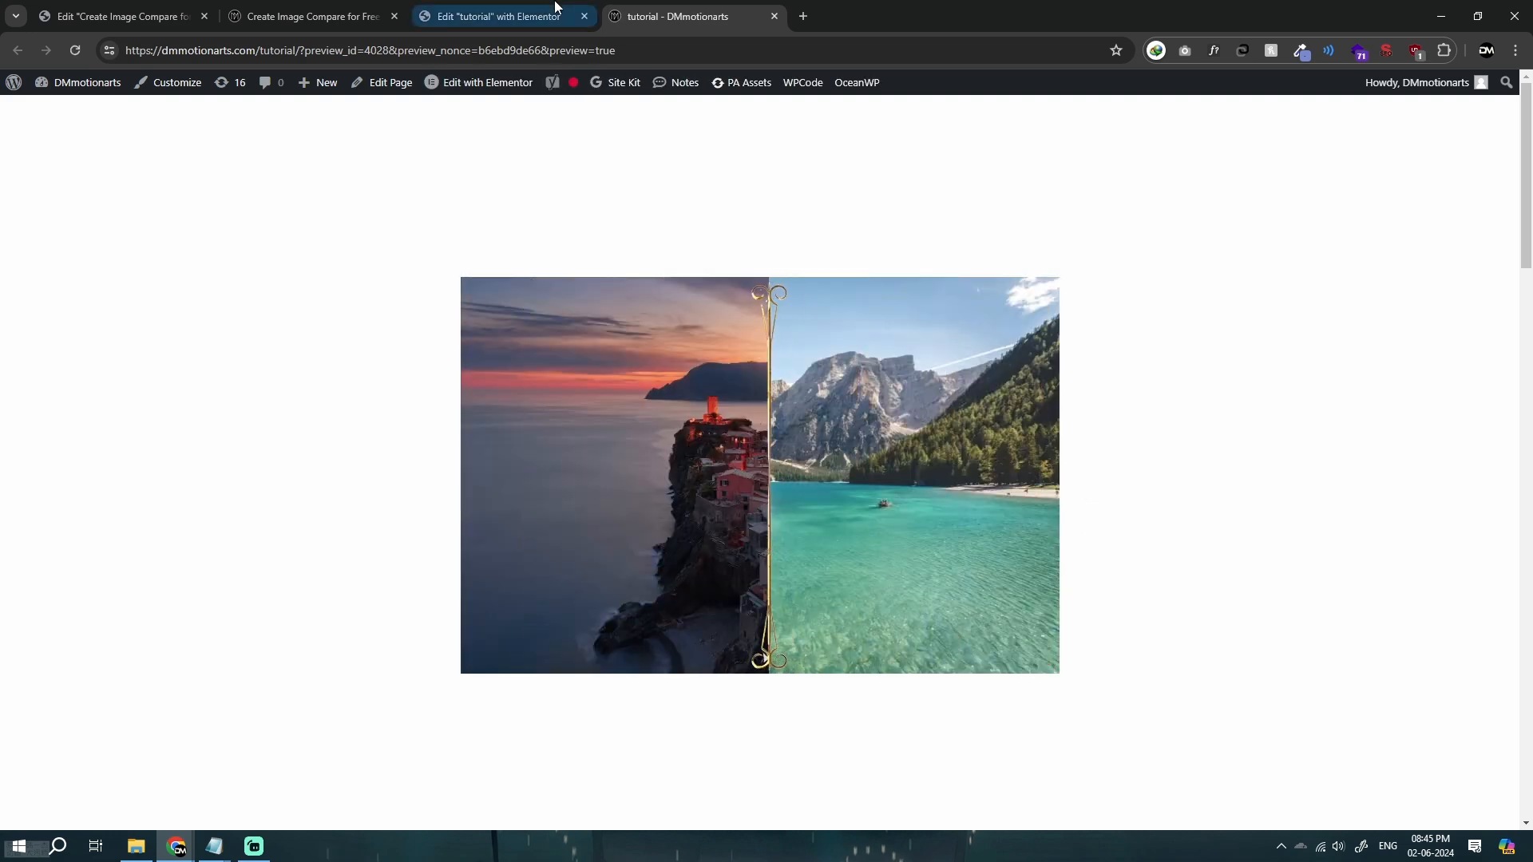
Switch to the tablet view and set the divider image's height there to 4580 px.
left_click(837, 88)
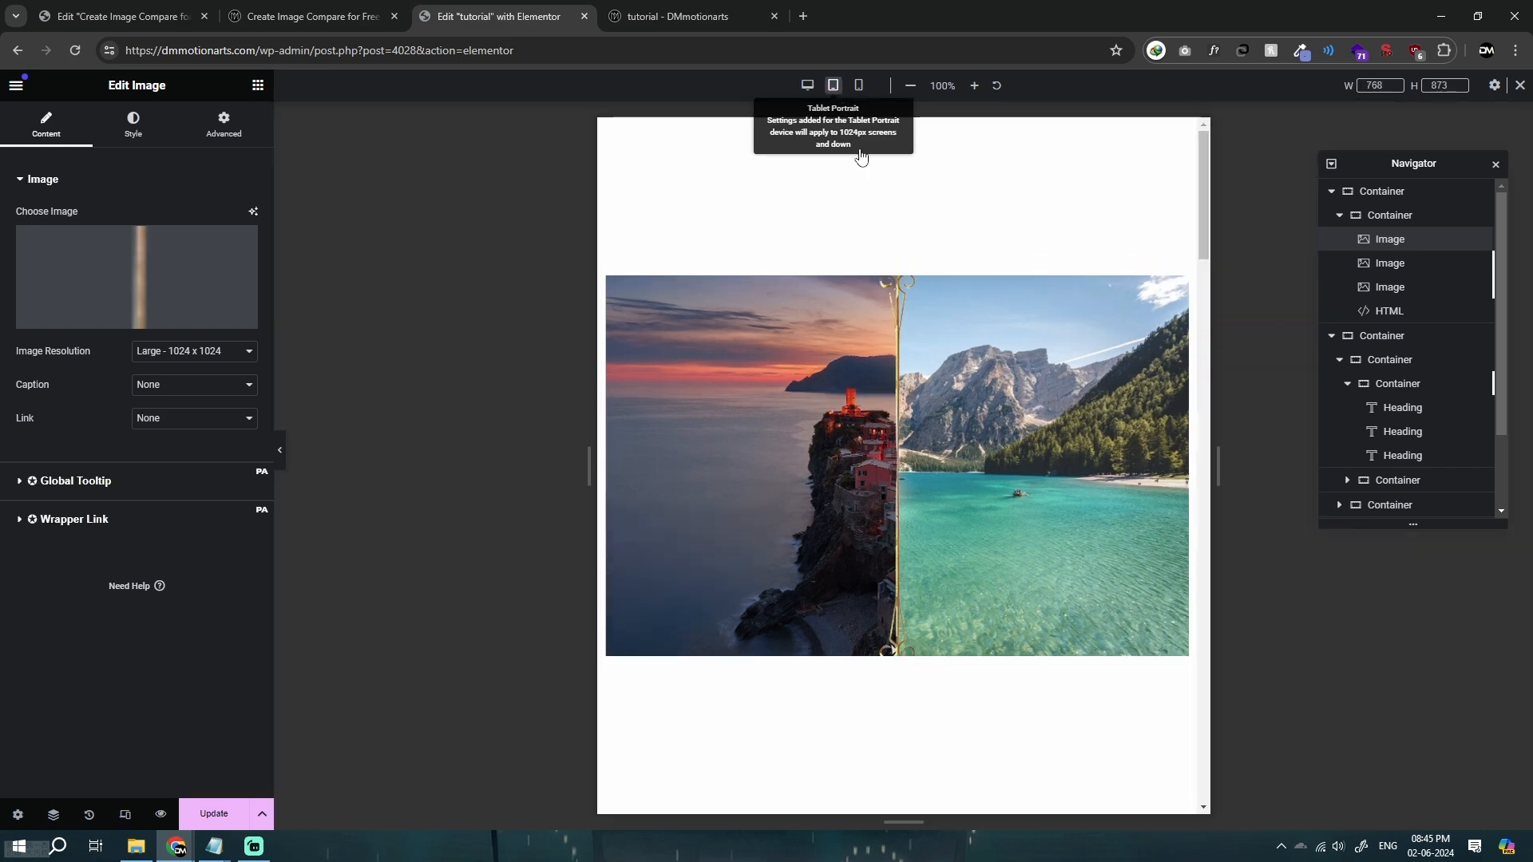
double_click(1389, 310)
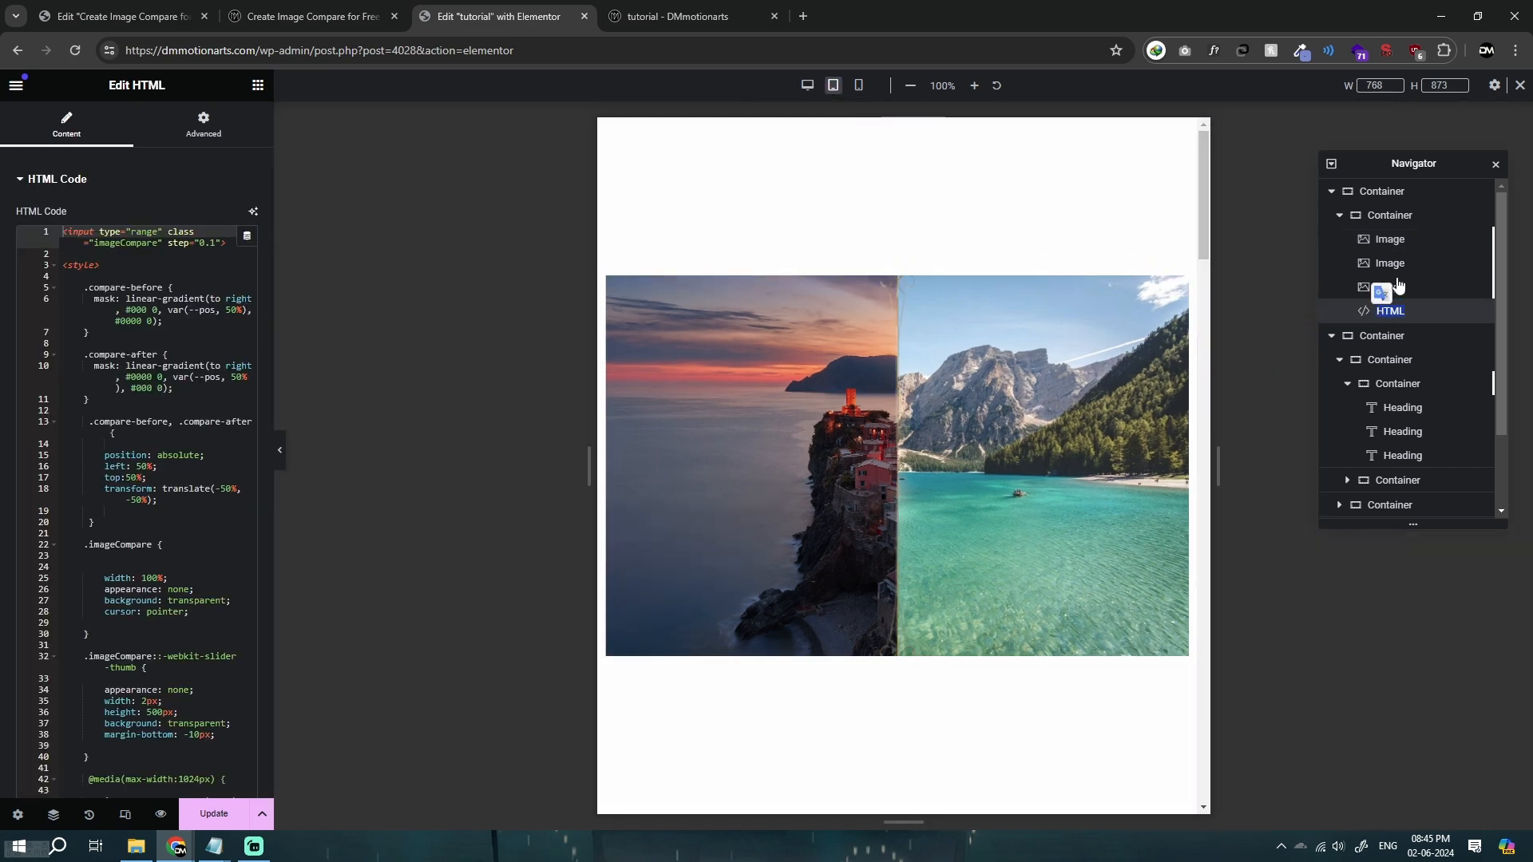
left_click(1345, 243)
left_click(134, 126)
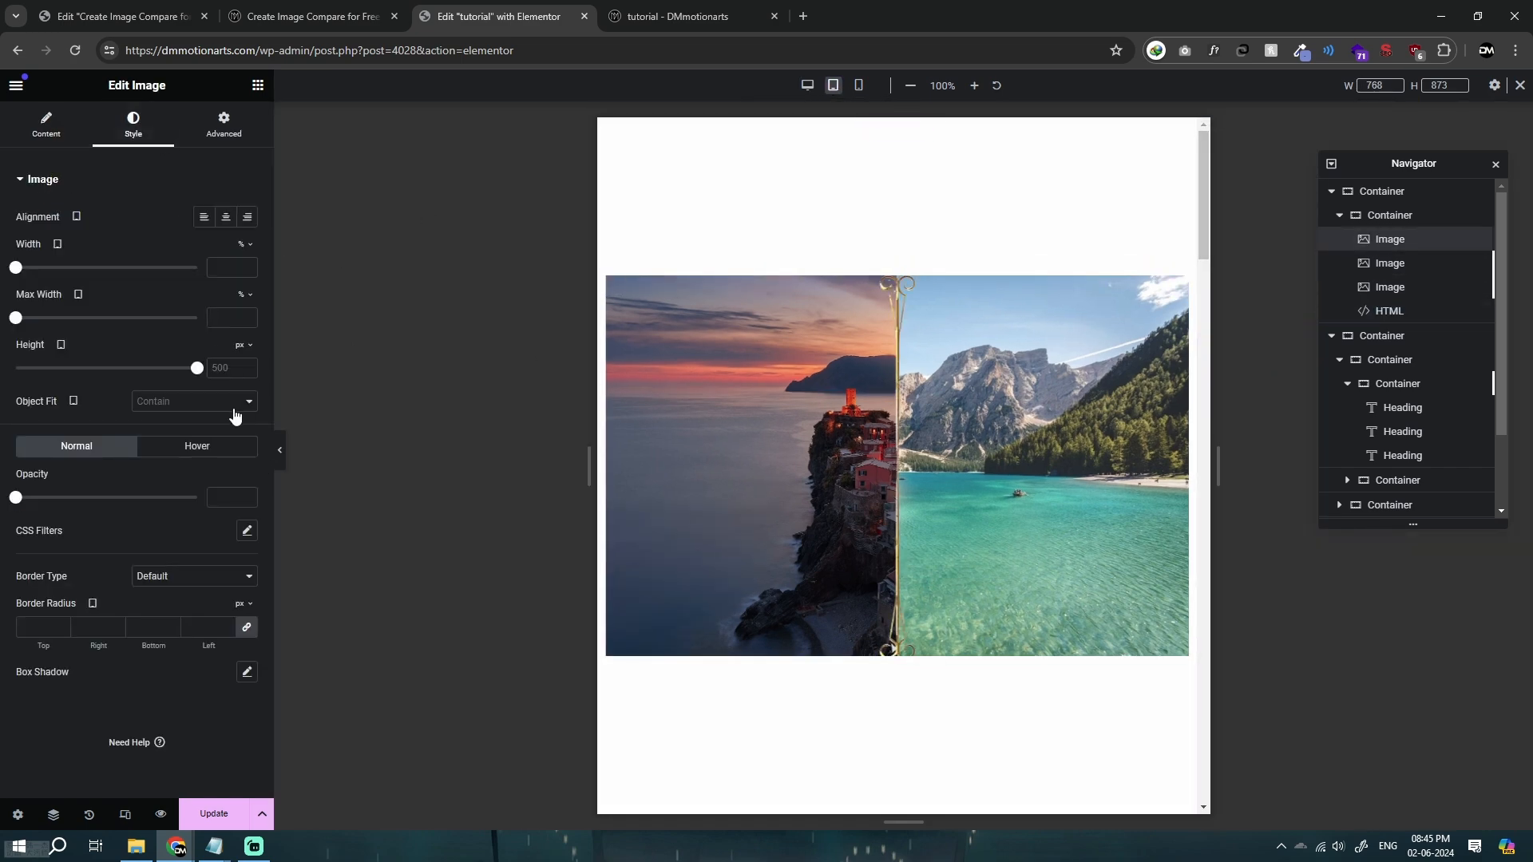
type("450")
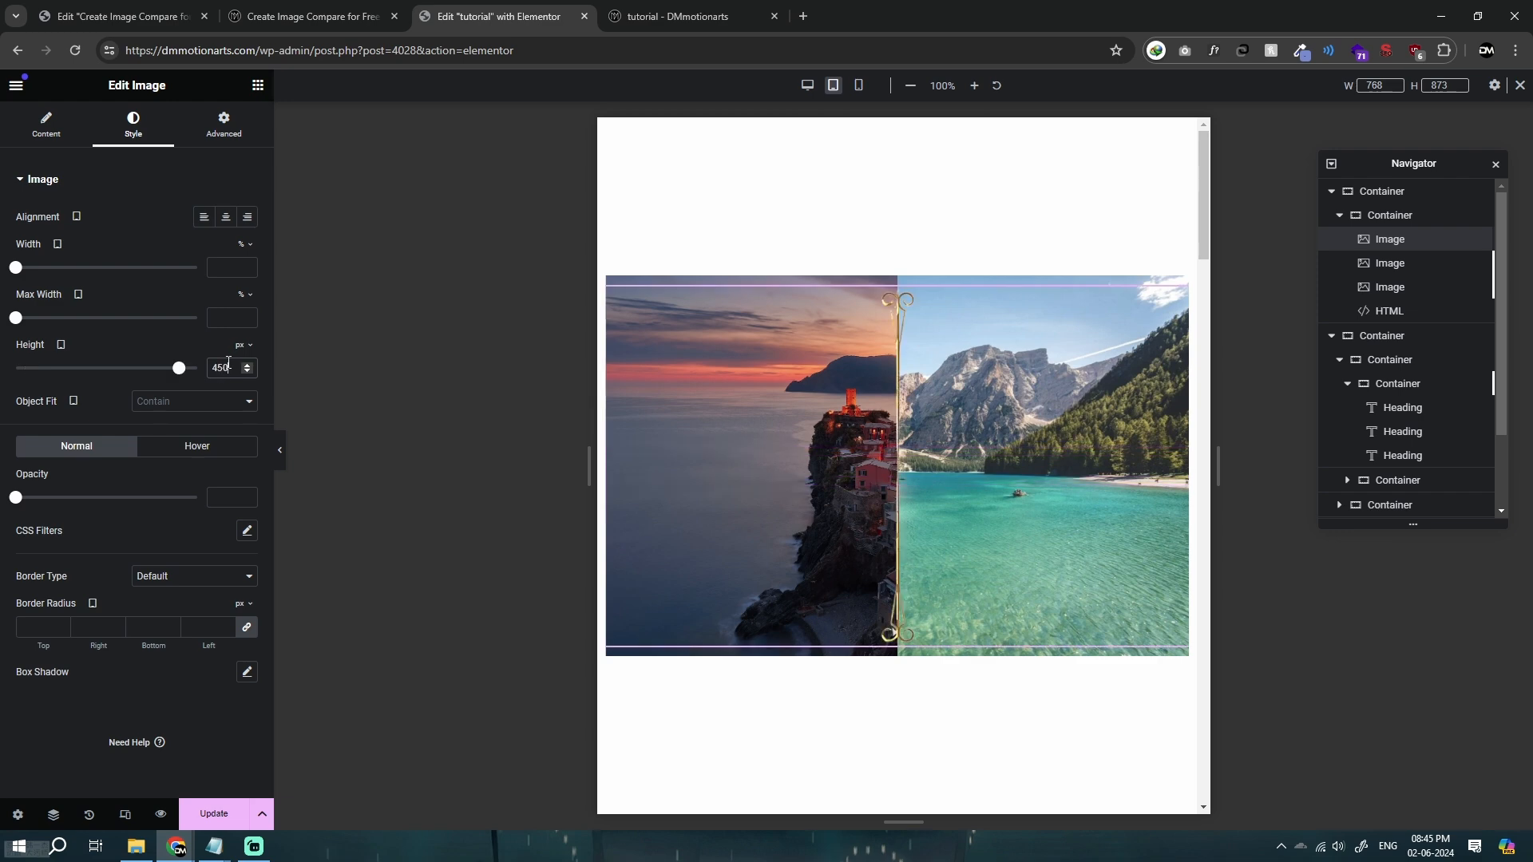
type("8")
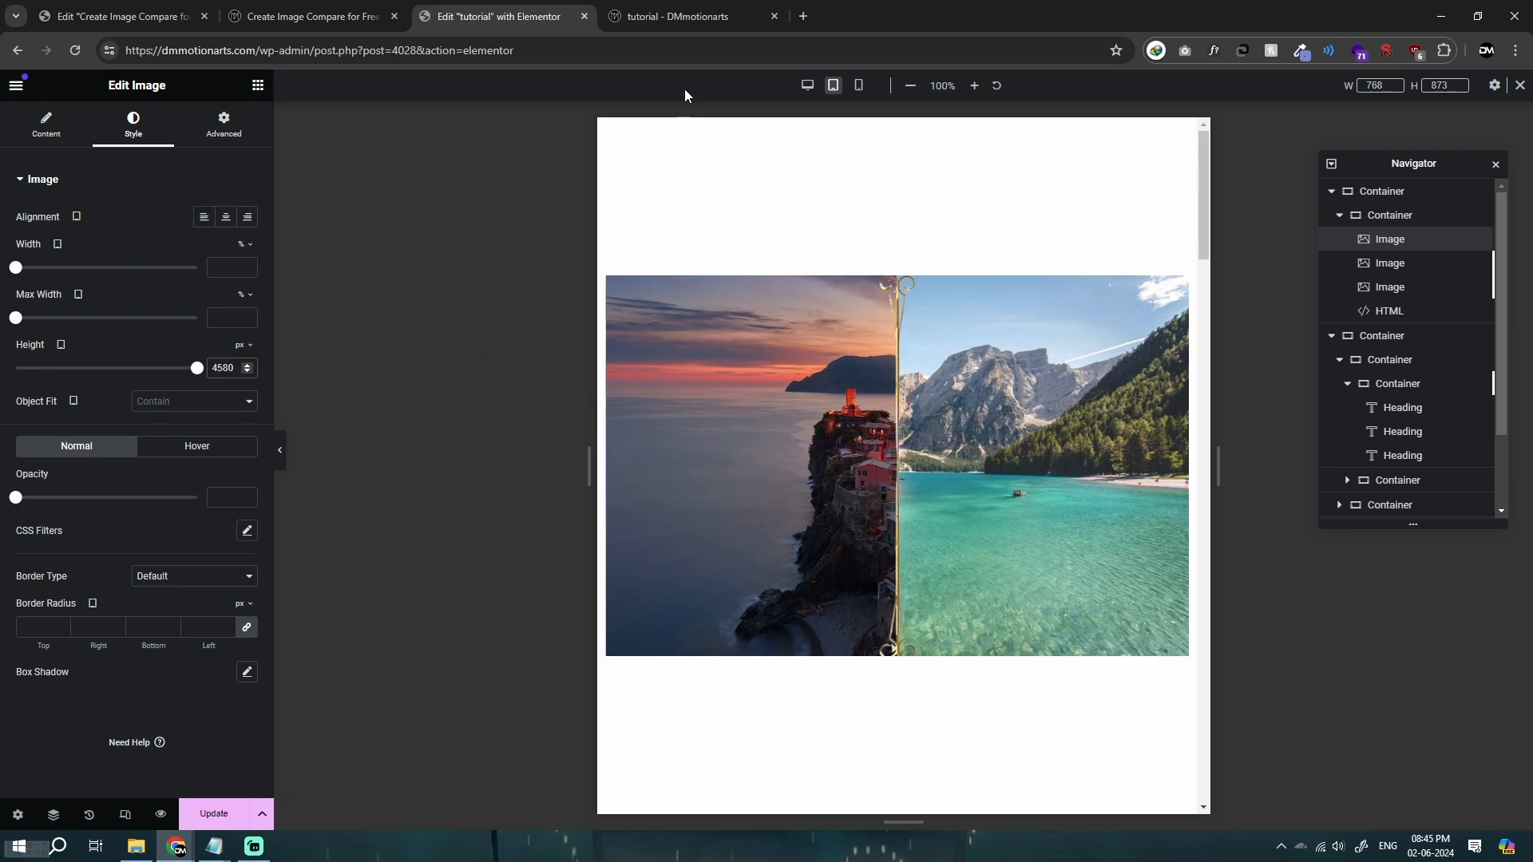
Switch to the mobile view, set the divider image's height to 250 px, and select the HTML widget of the slider.
left_click(860, 86)
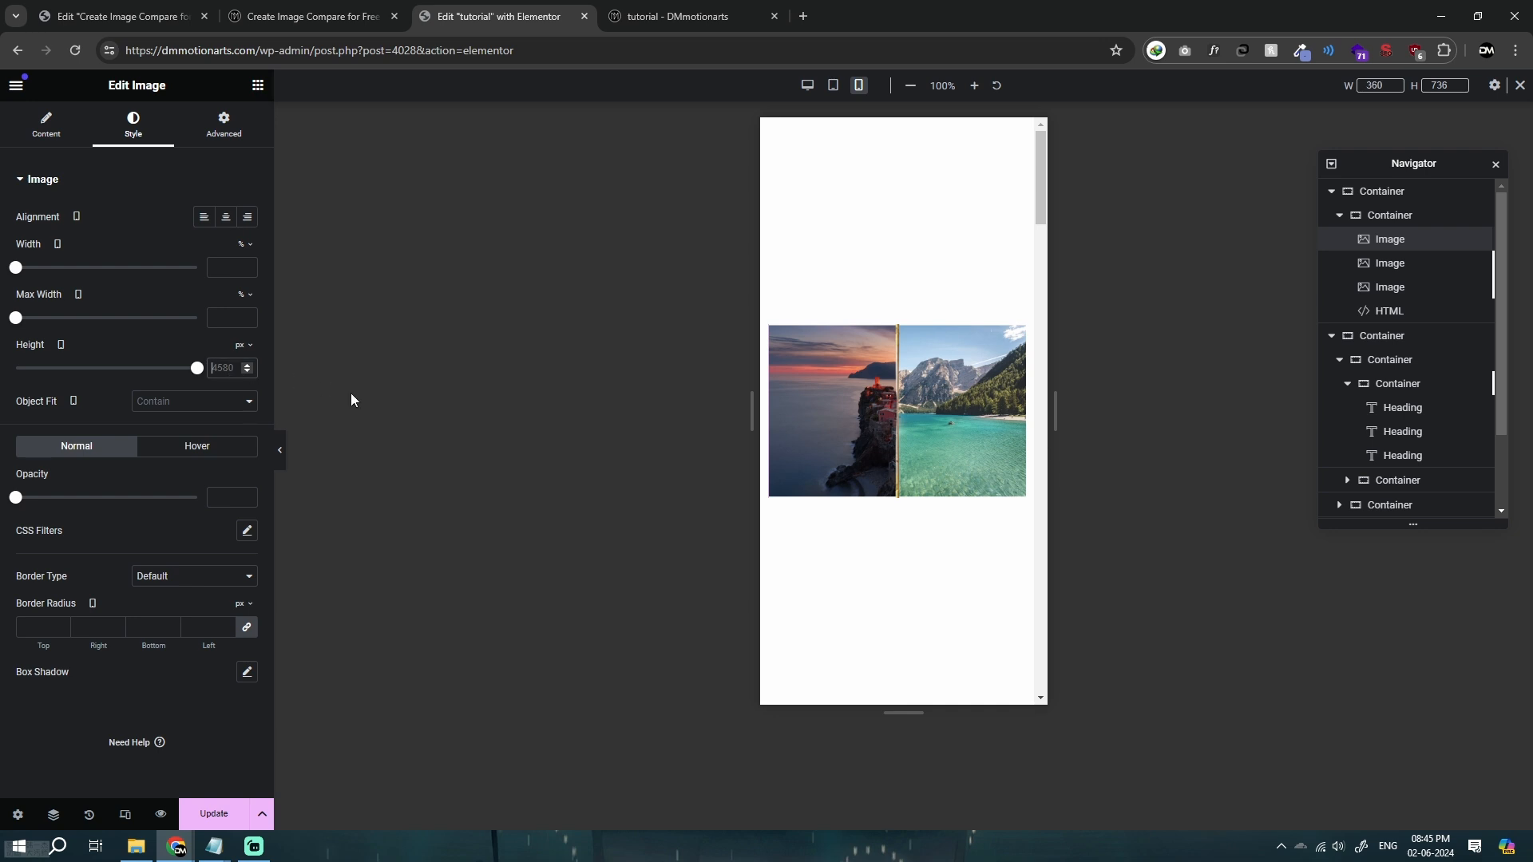
type("5")
key("BackSpace")
type("250")
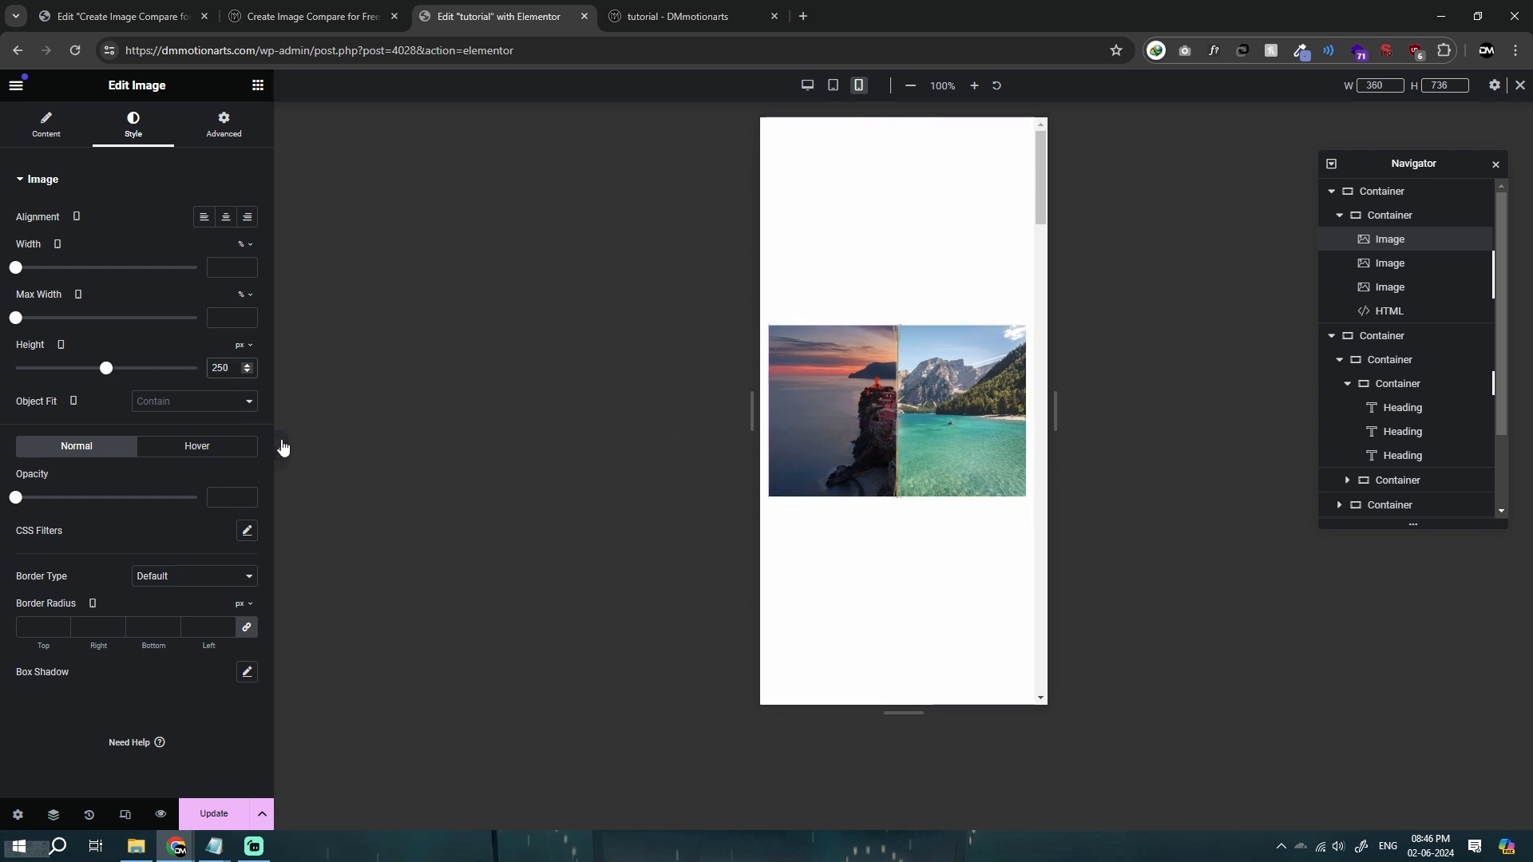
left_click(965, 409)
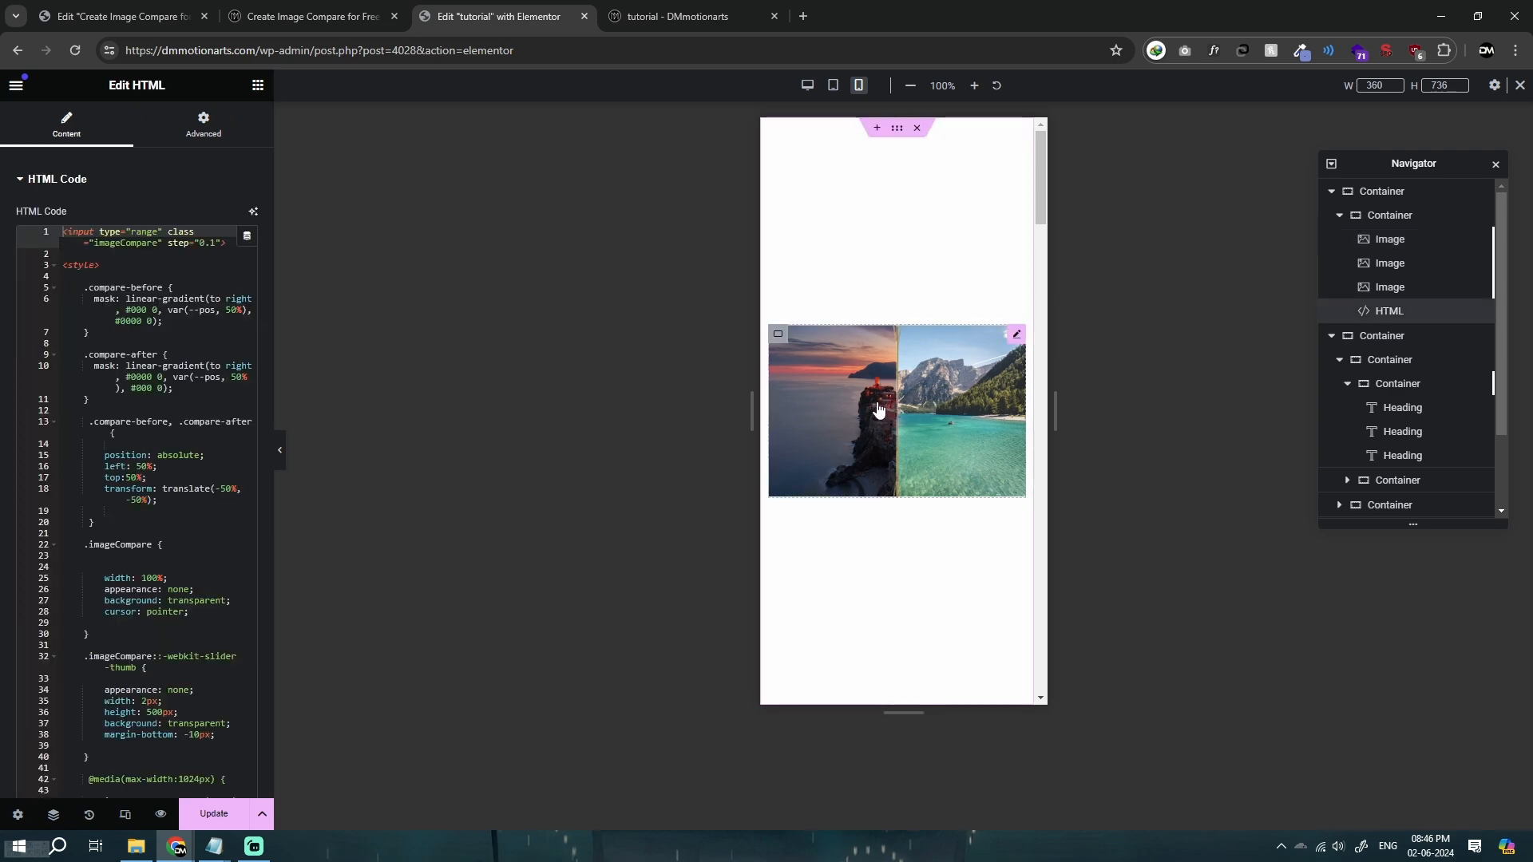
Review the slider code in the image compare post, from the range input through the media queries to the .dm-range-icon rule.
key("ctrl+shift+Tab")
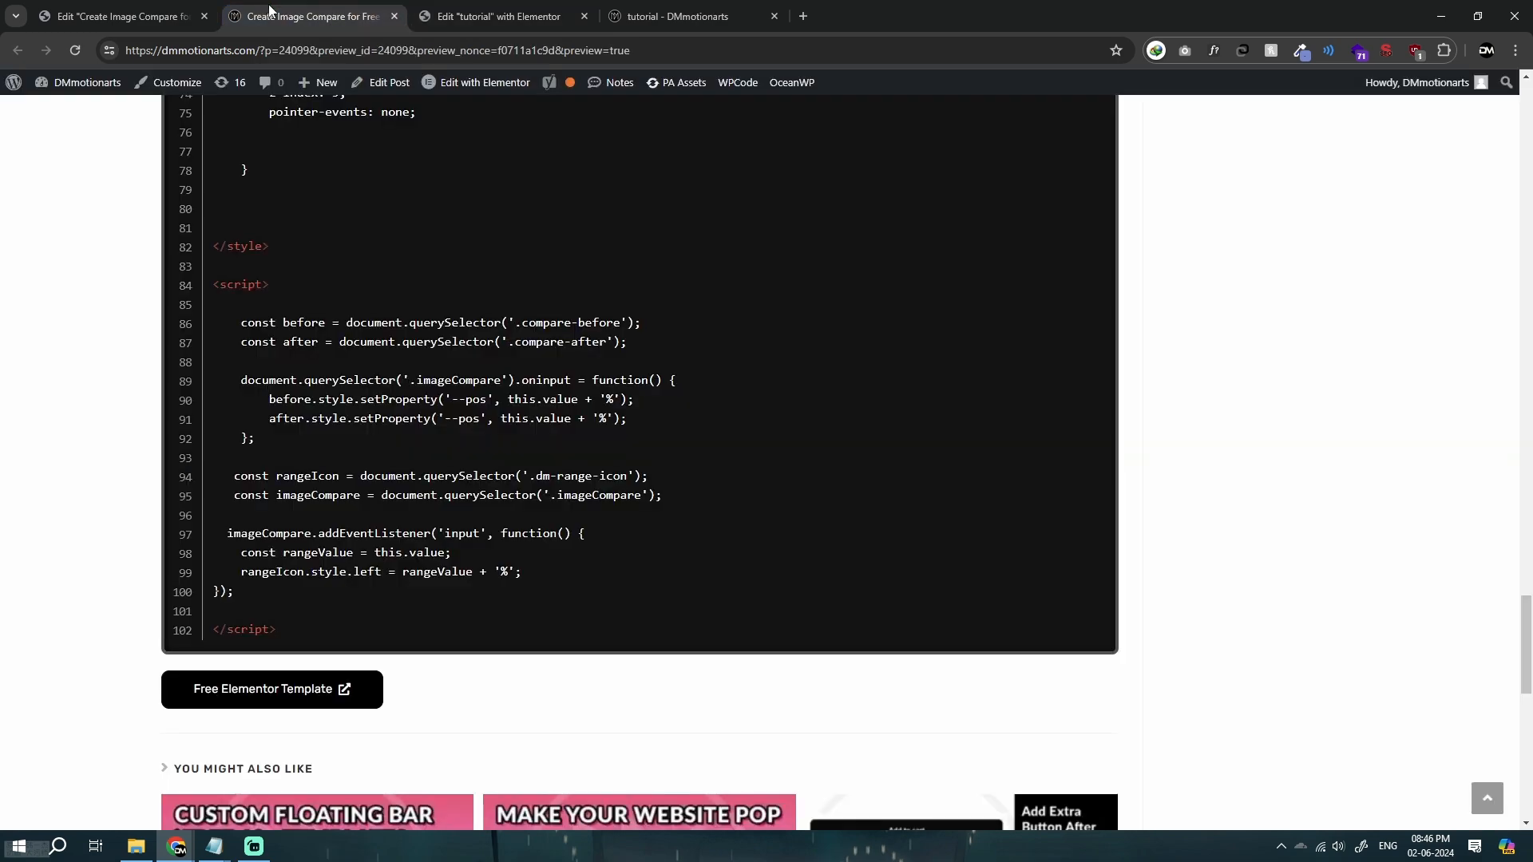
scroll(497, 491, "up", 5)
scroll(530, 525, "up", 10)
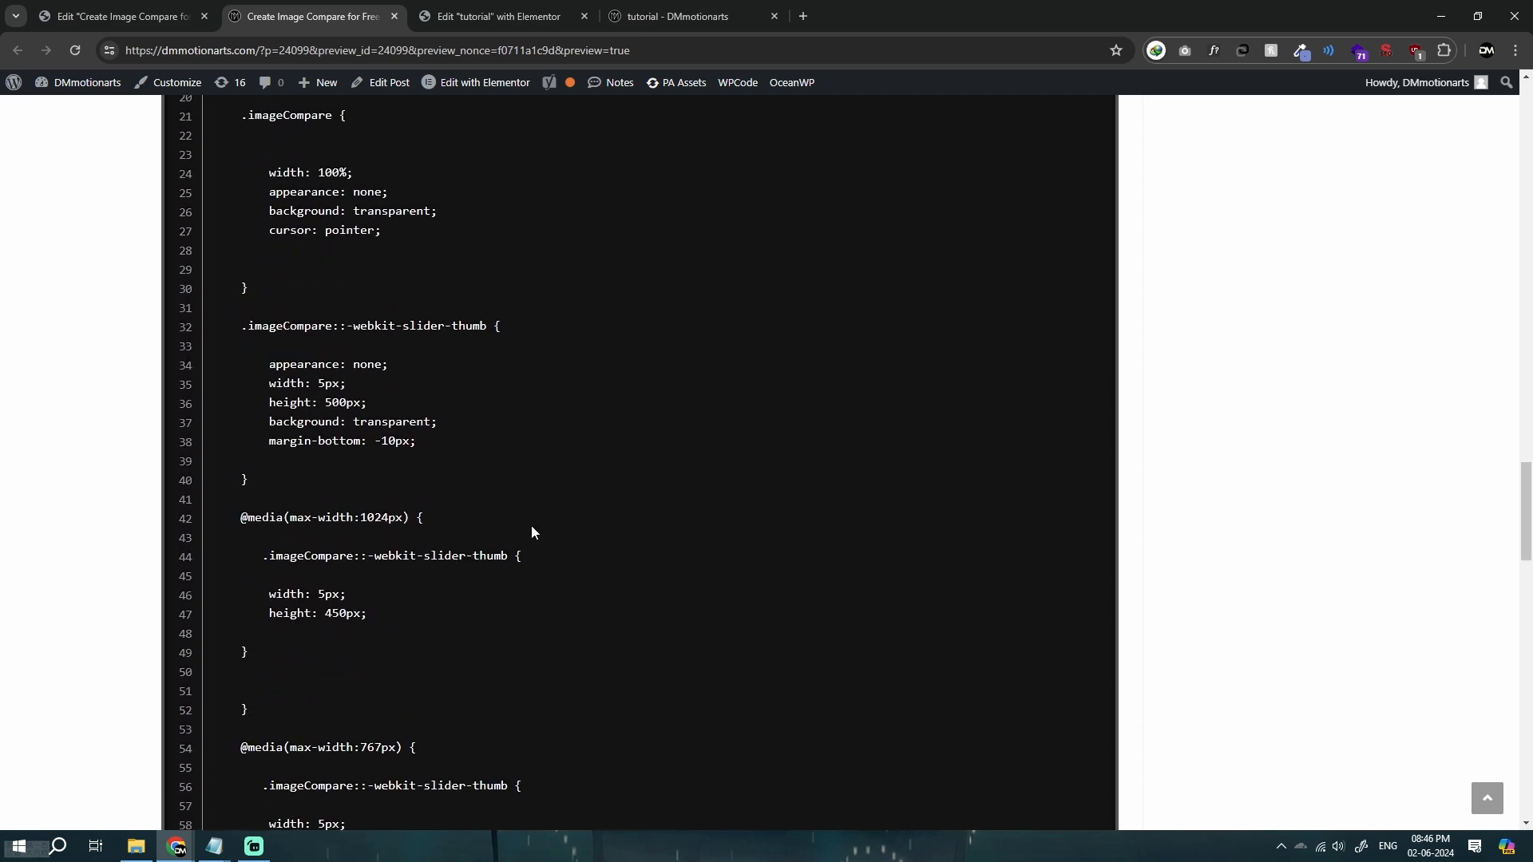
scroll(532, 531, "up", 1)
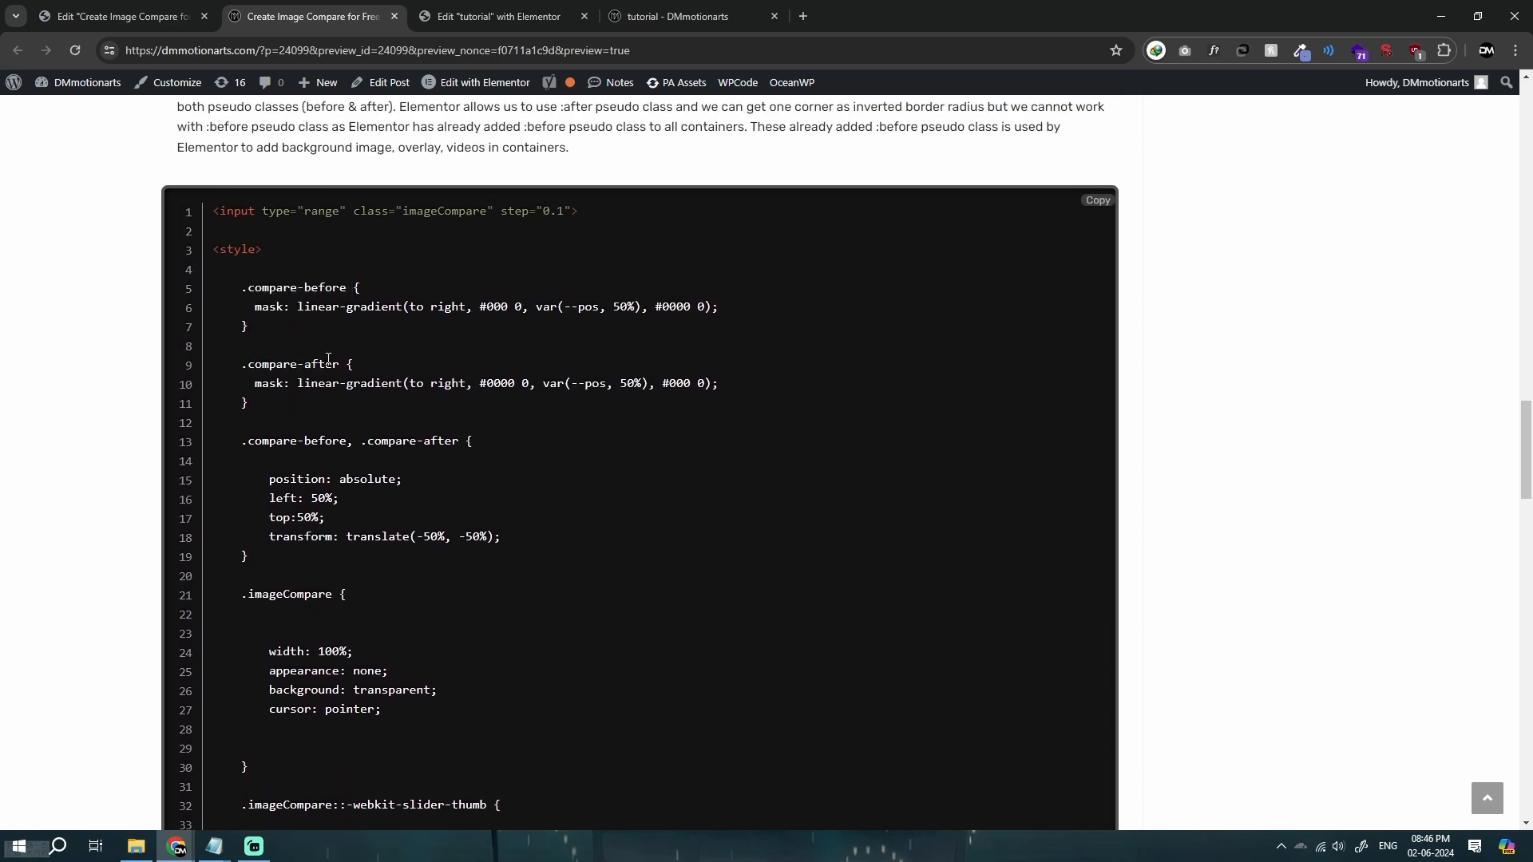
scroll(383, 518, "down", 4)
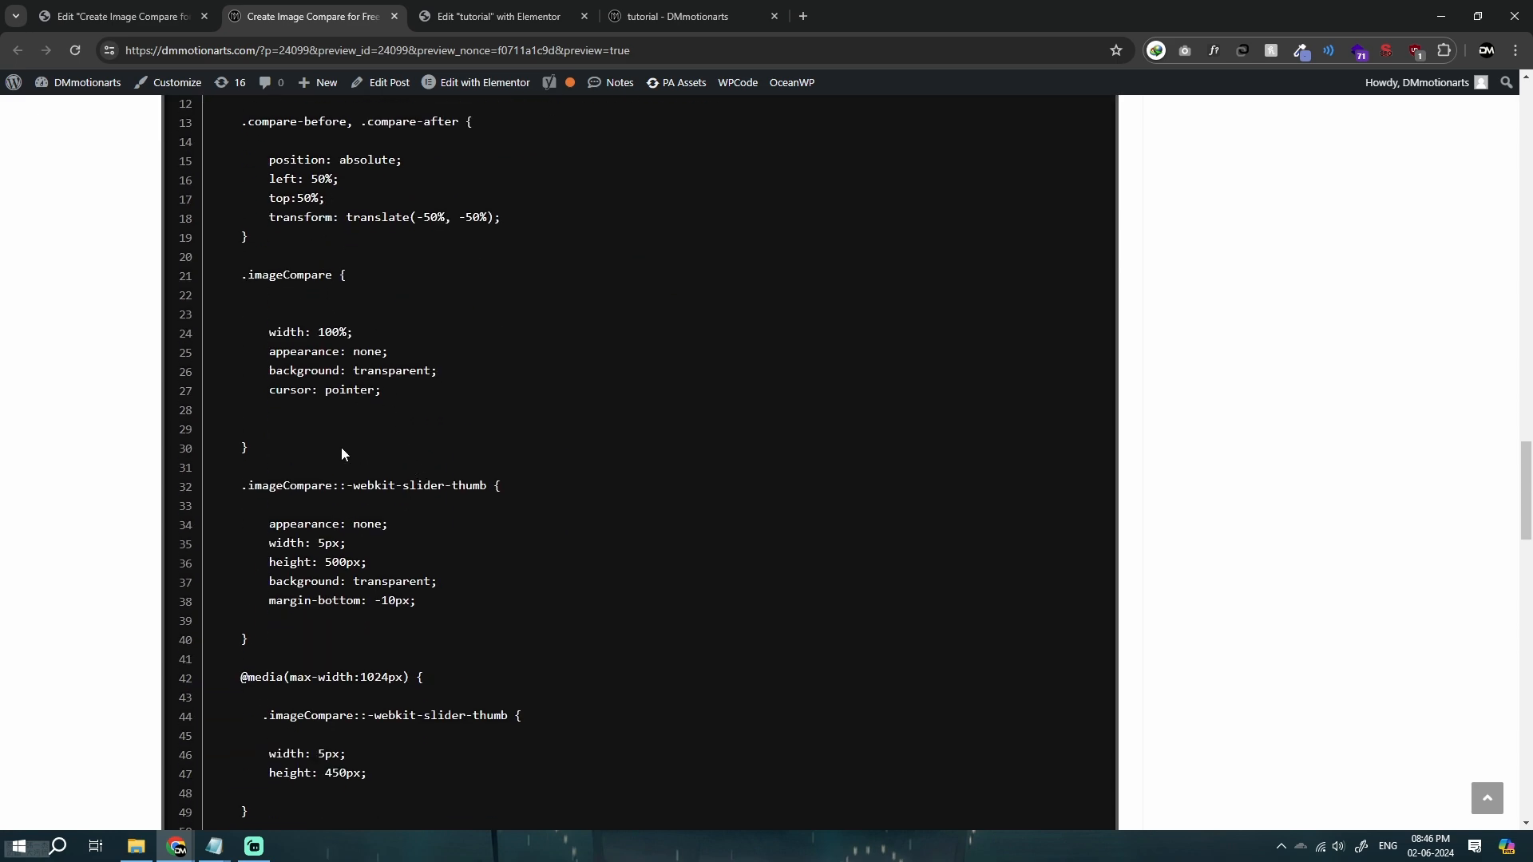
scroll(341, 454, "down", 6)
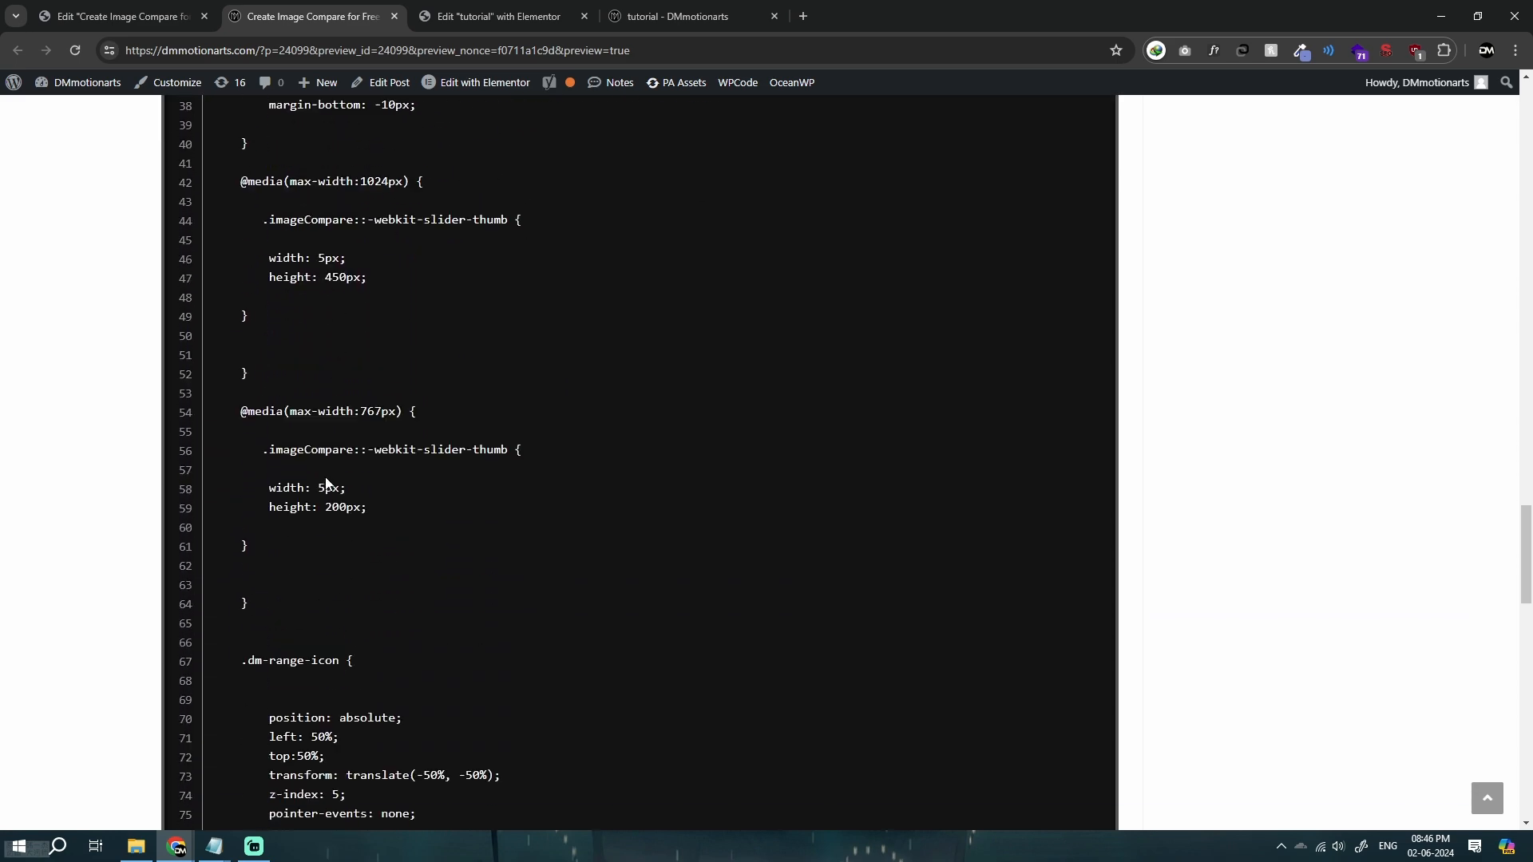
scroll(326, 483, "down", 2)
left_click_drag(248, 517, 323, 518)
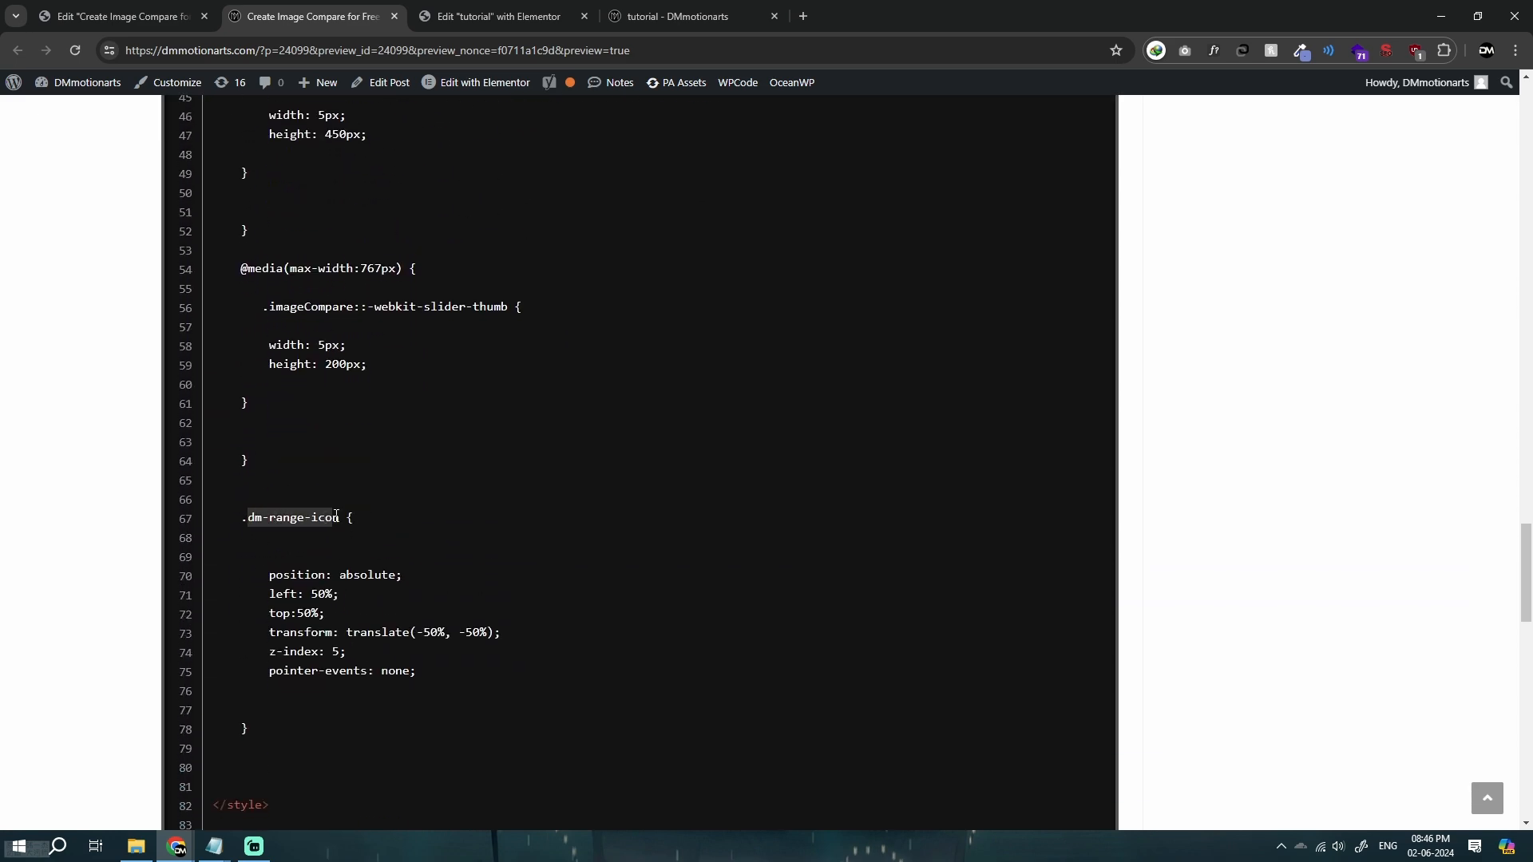
Go back to the tutorial editor and inspect the slider's inner container, its images and the HTML widget.
left_click(519, 16)
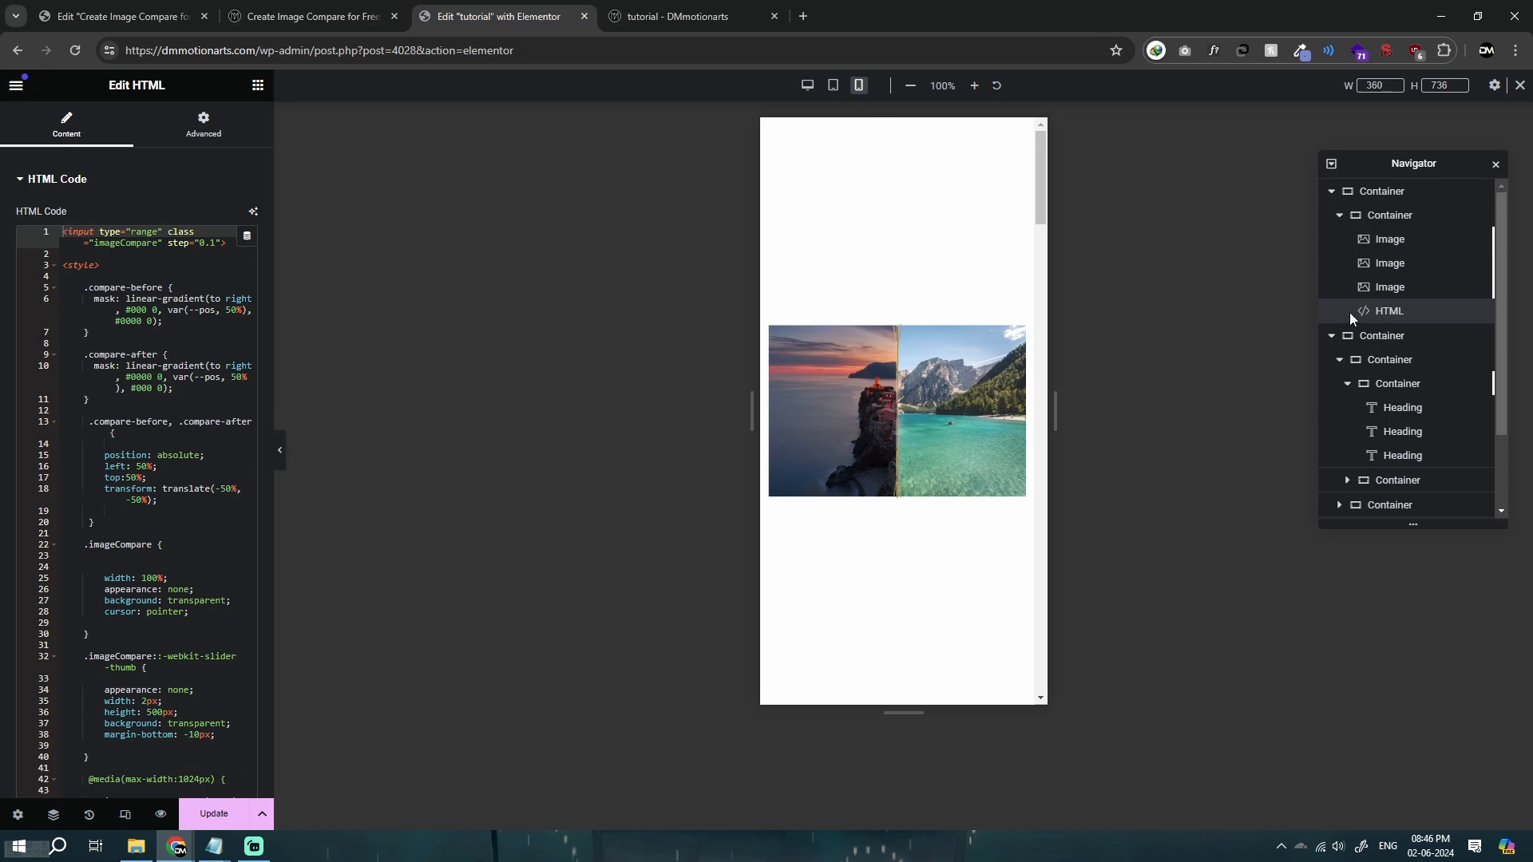
left_click(1397, 217)
left_click(1397, 241)
left_click(1406, 287)
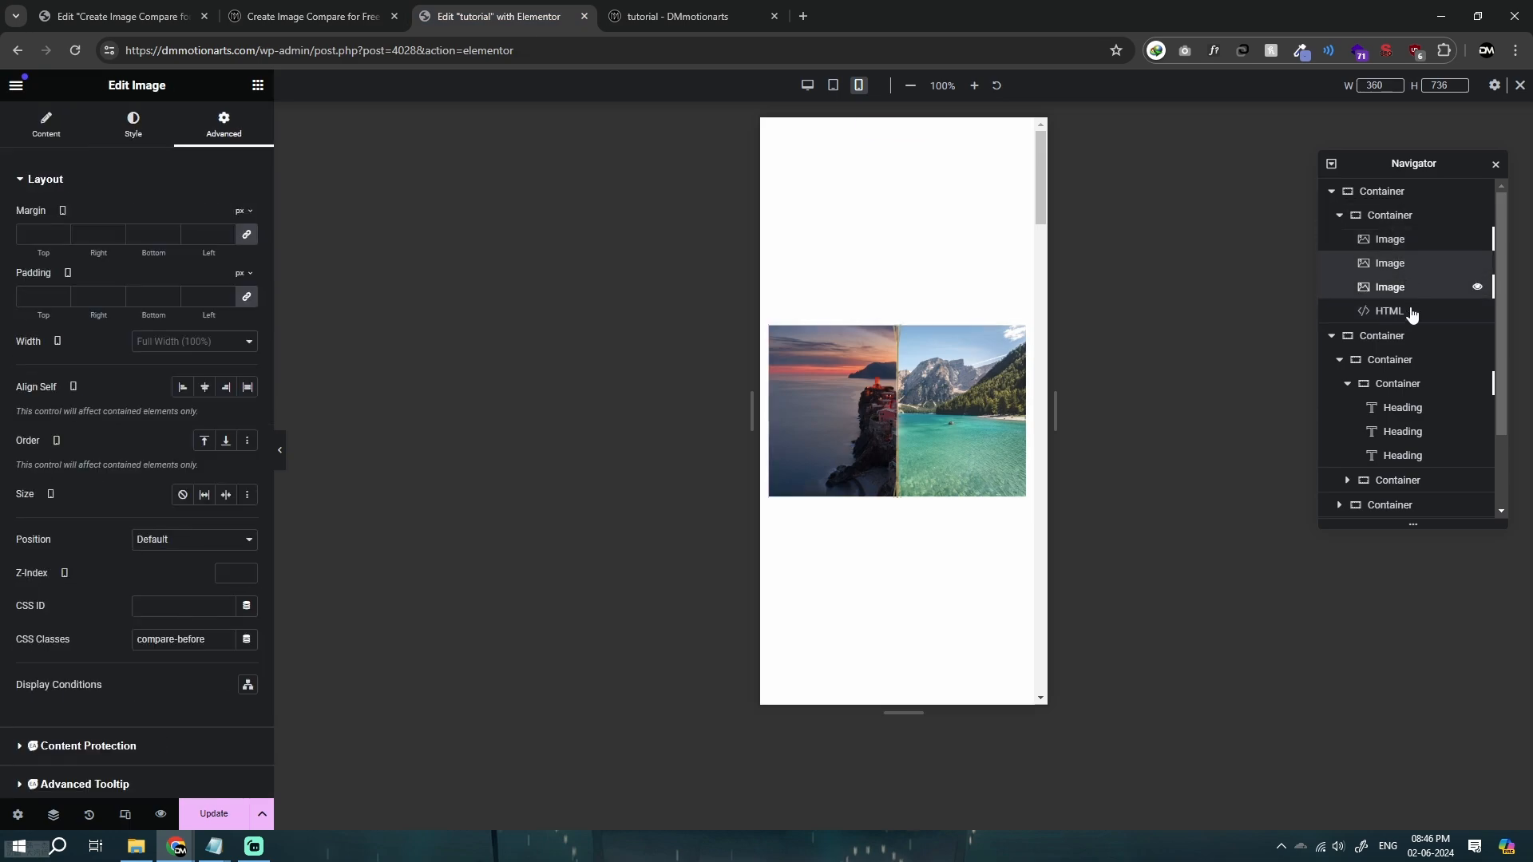
left_click(1390, 311)
Revisit the beginning of the code in the image compare post and return the tutorial editor to the desktop view.
left_click(311, 16)
scroll(515, 463, "up", 12)
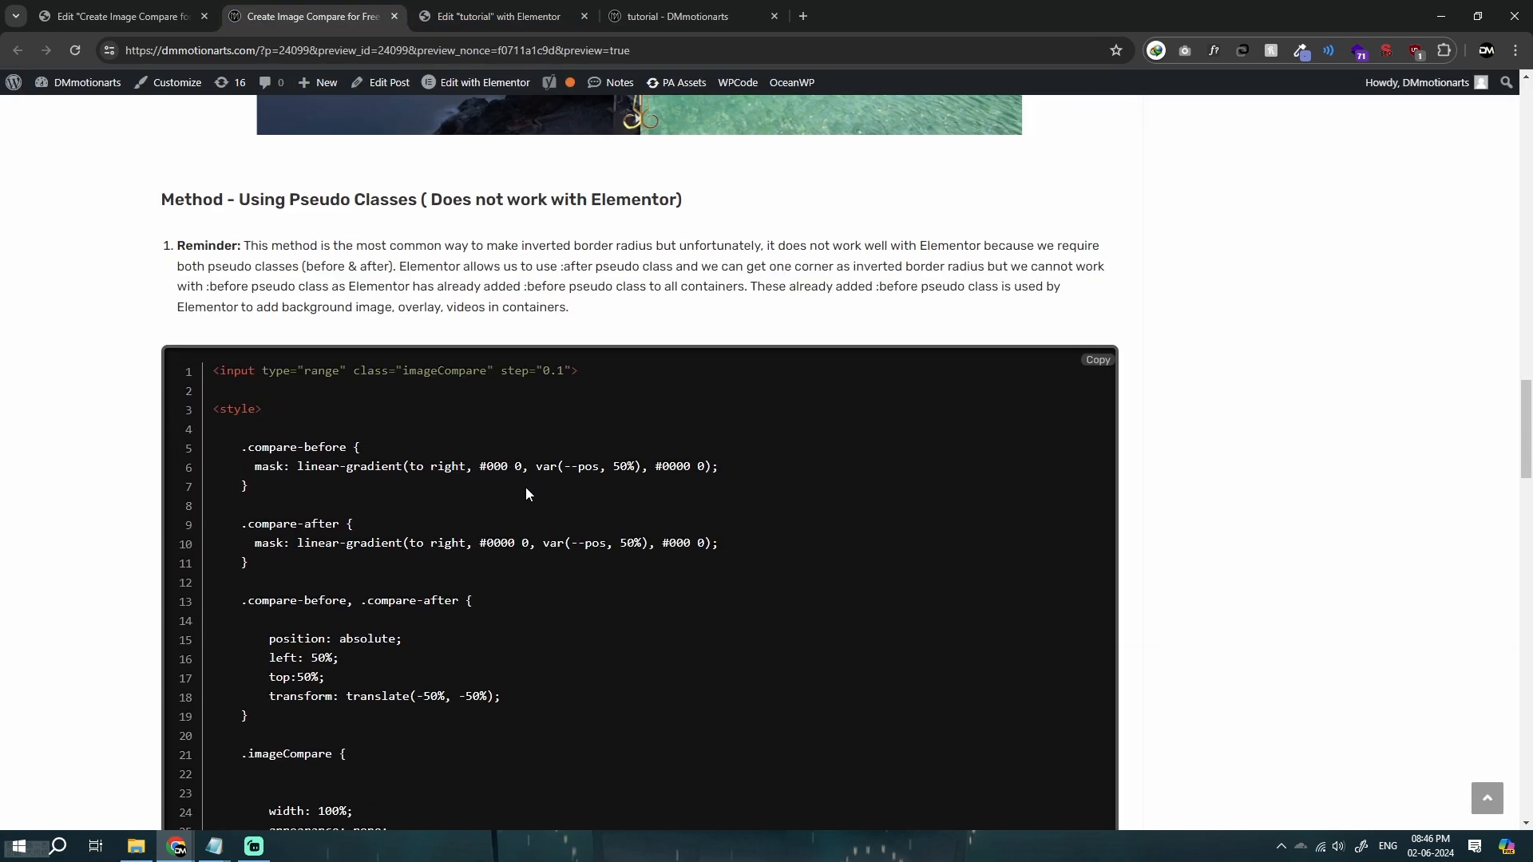
left_click(499, 16)
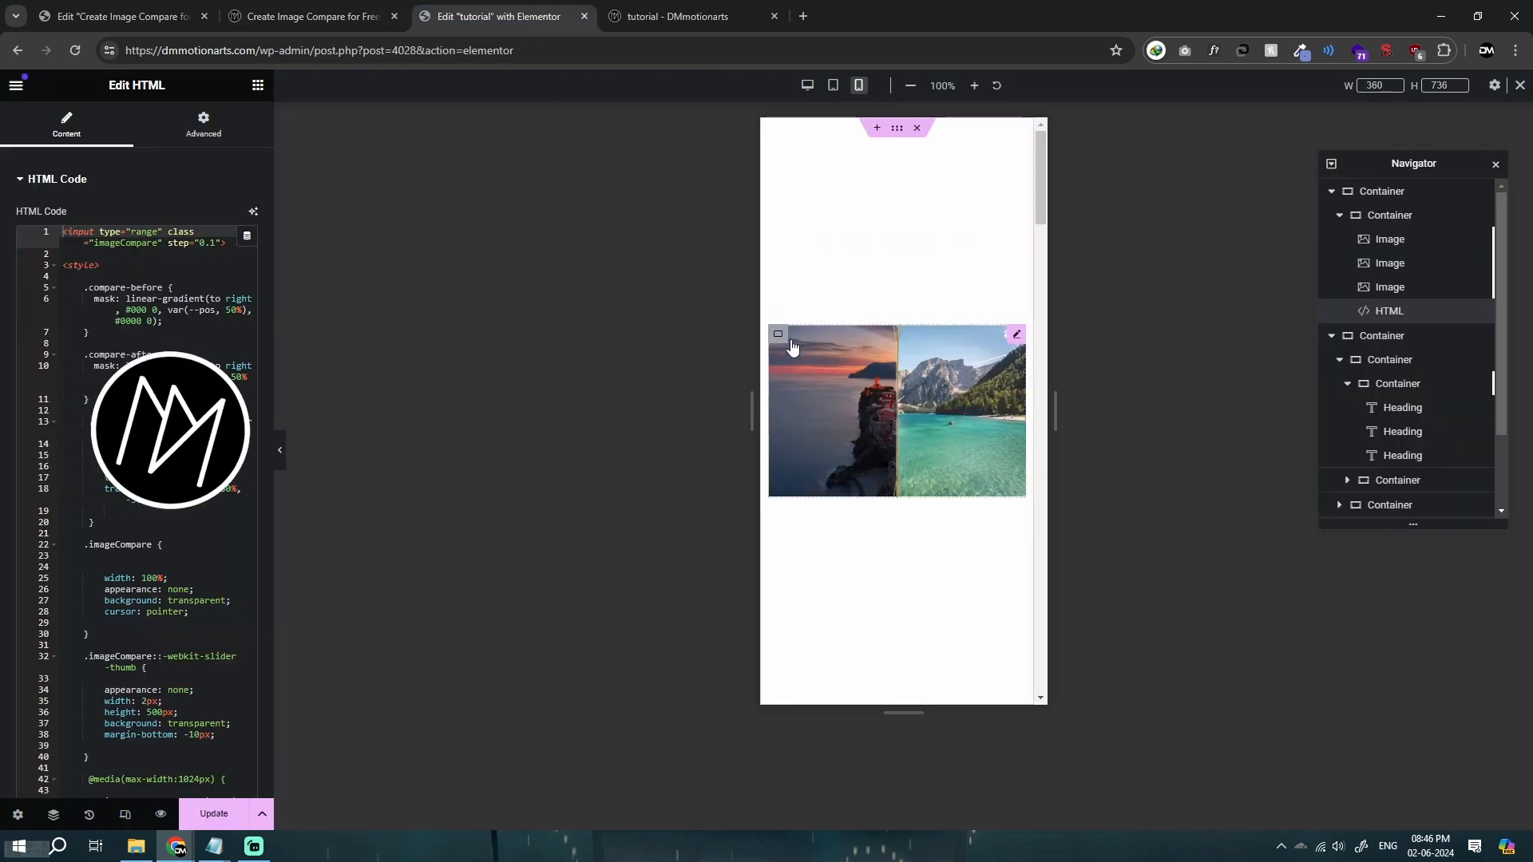
left_click(807, 86)
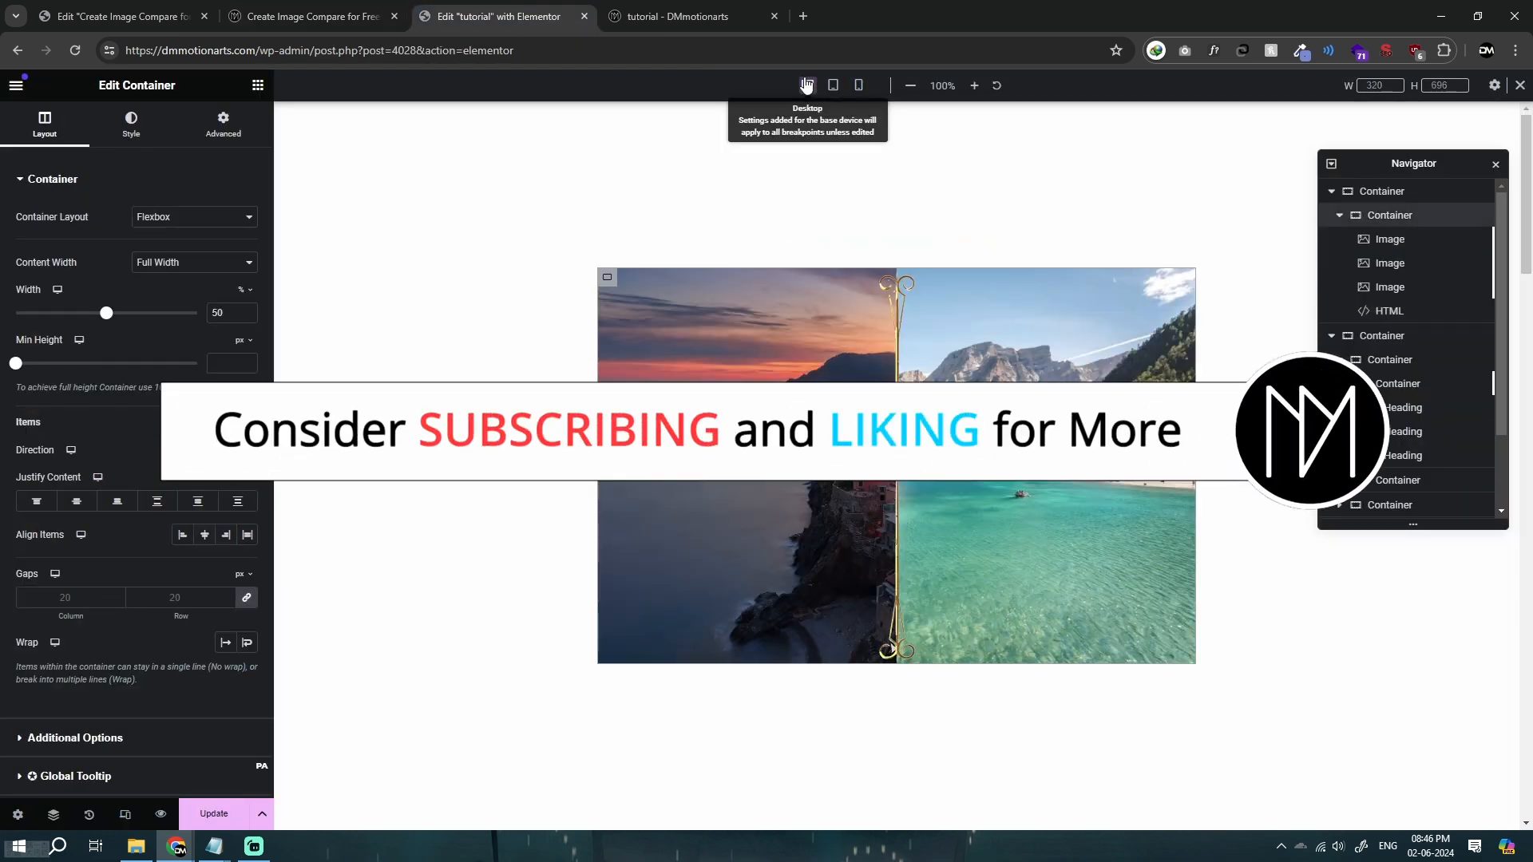